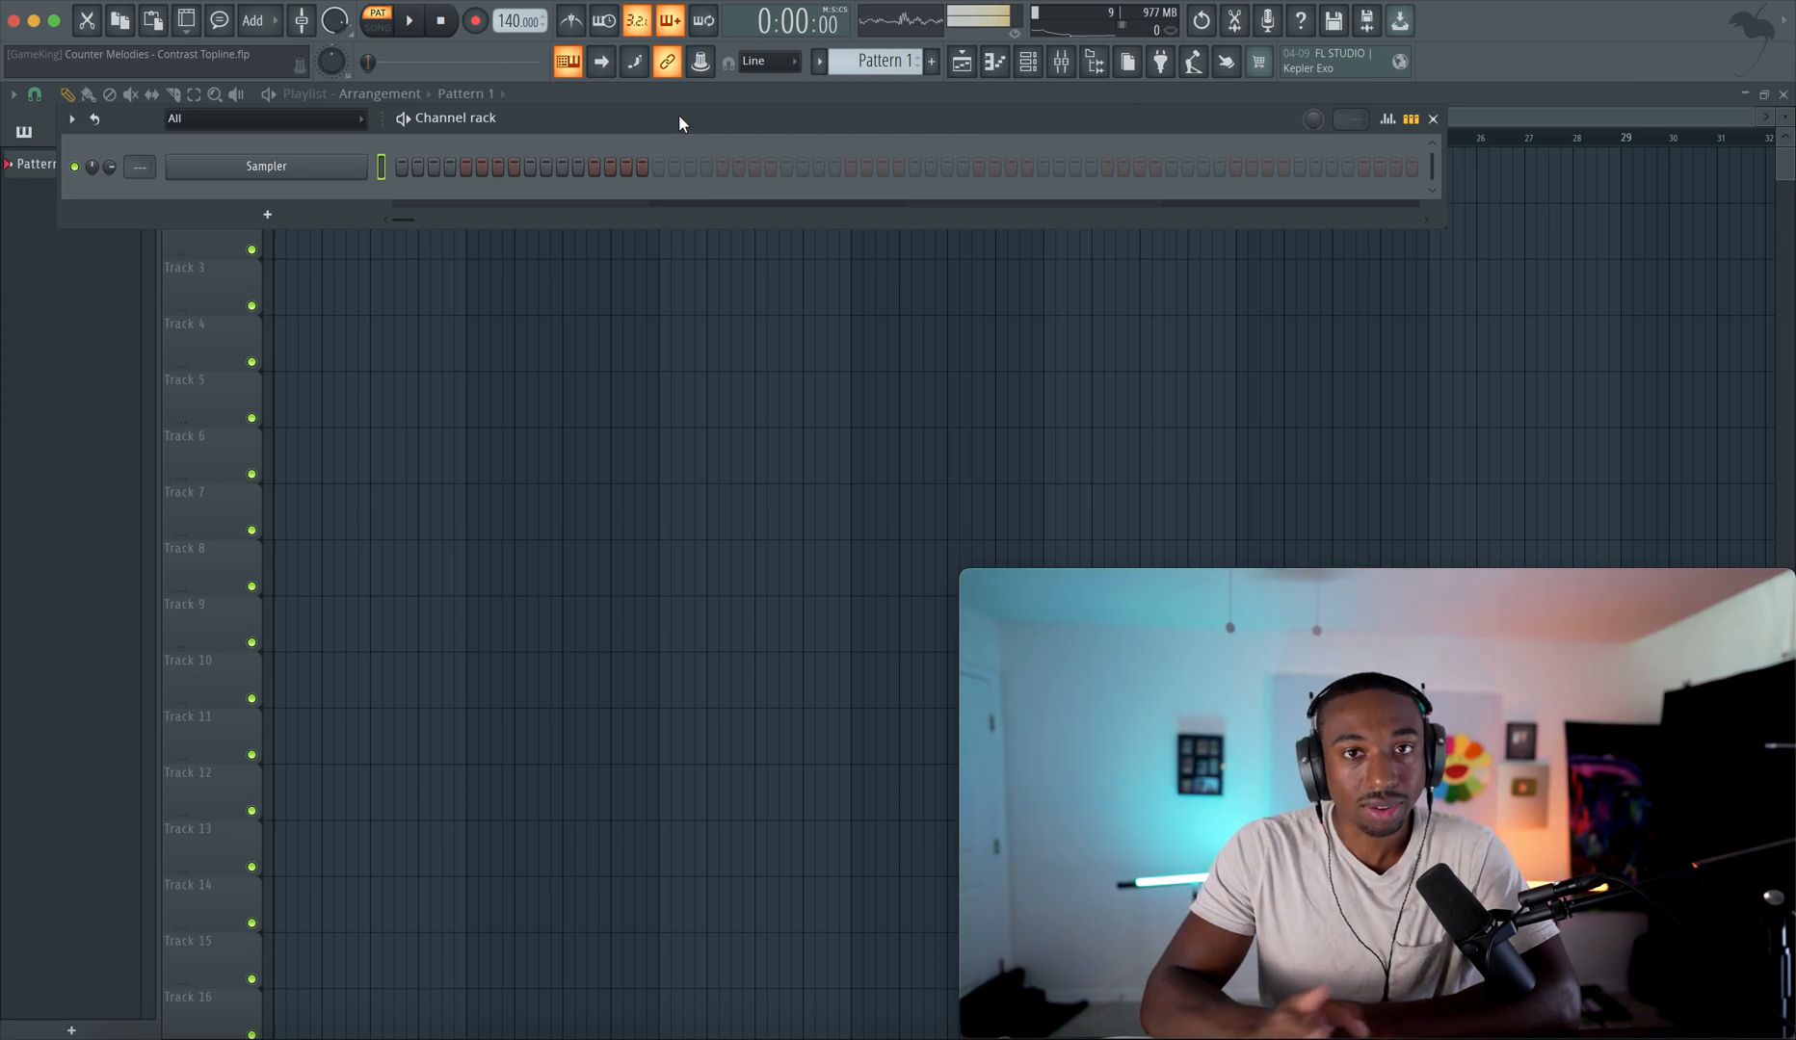
# - Replace the Sampler channel with Sawer and load the FG Analog Funk preset from the Leads bank
pyautogui.rightClick(246, 167)
pyautogui.moveTo(433, 360)
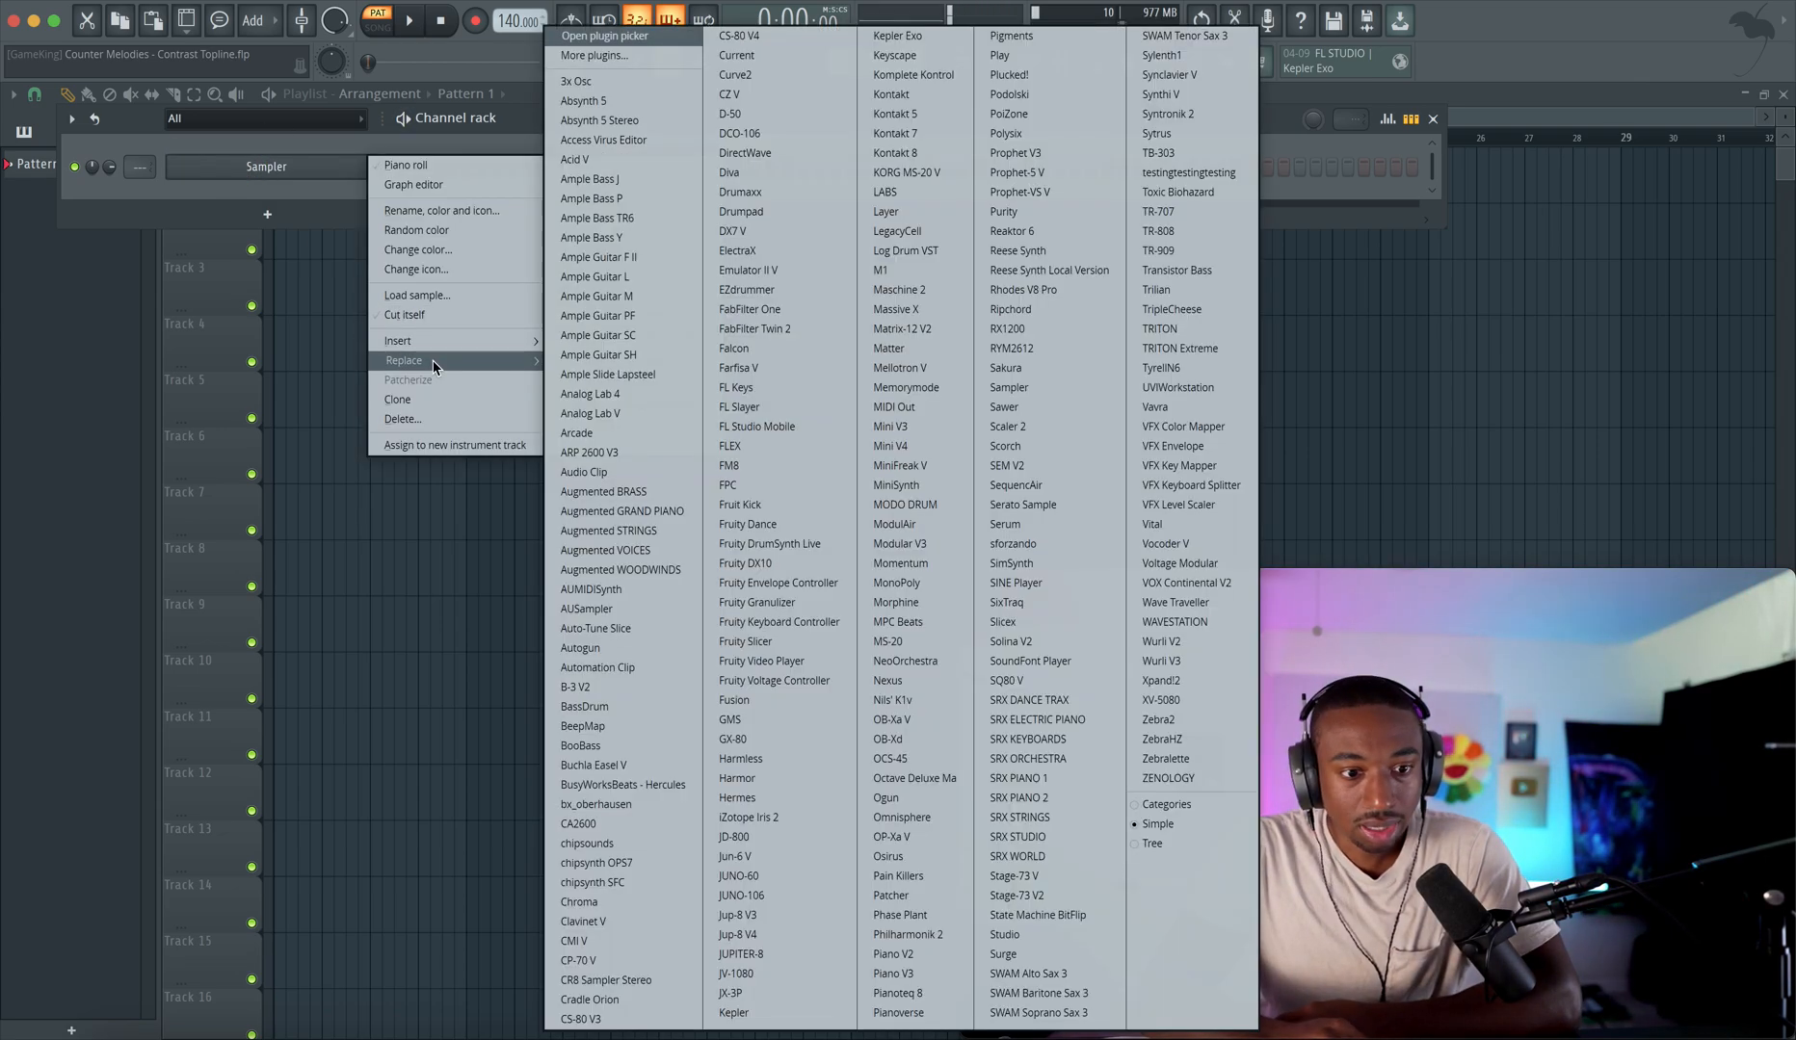
pyautogui.click(1015, 413)
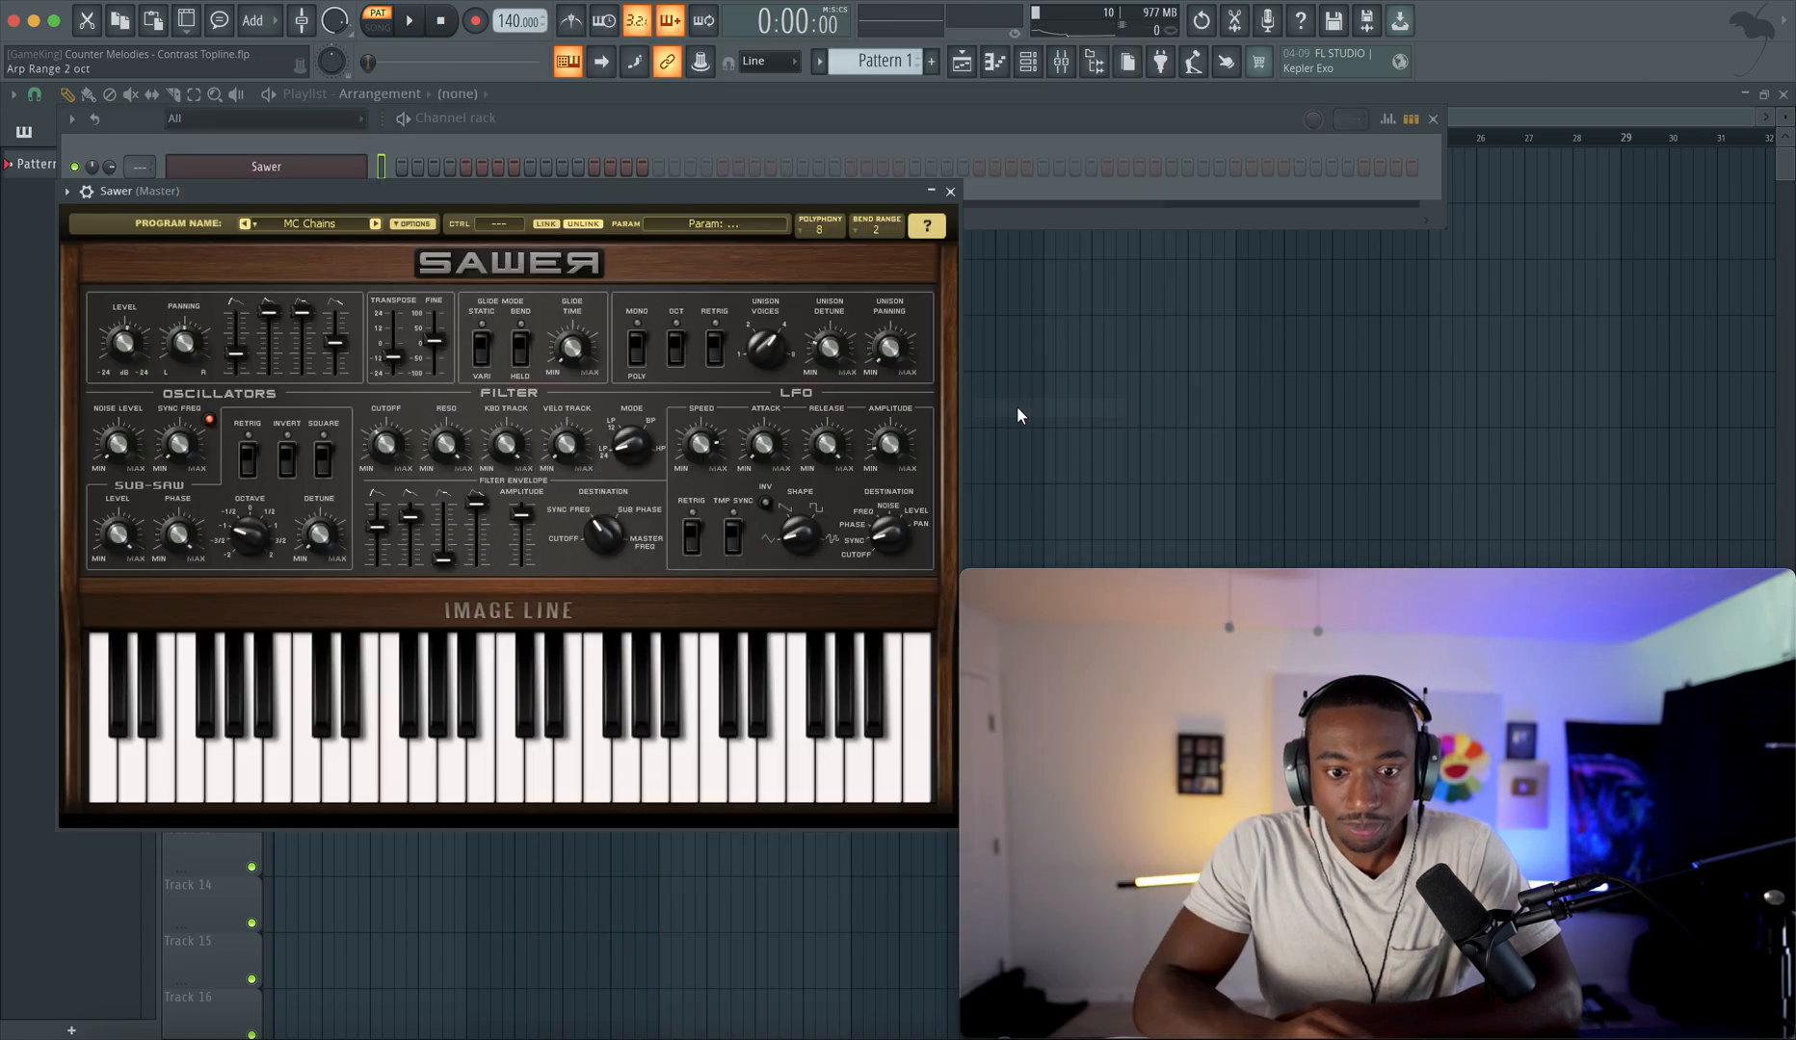
pyautogui.click(328, 229)
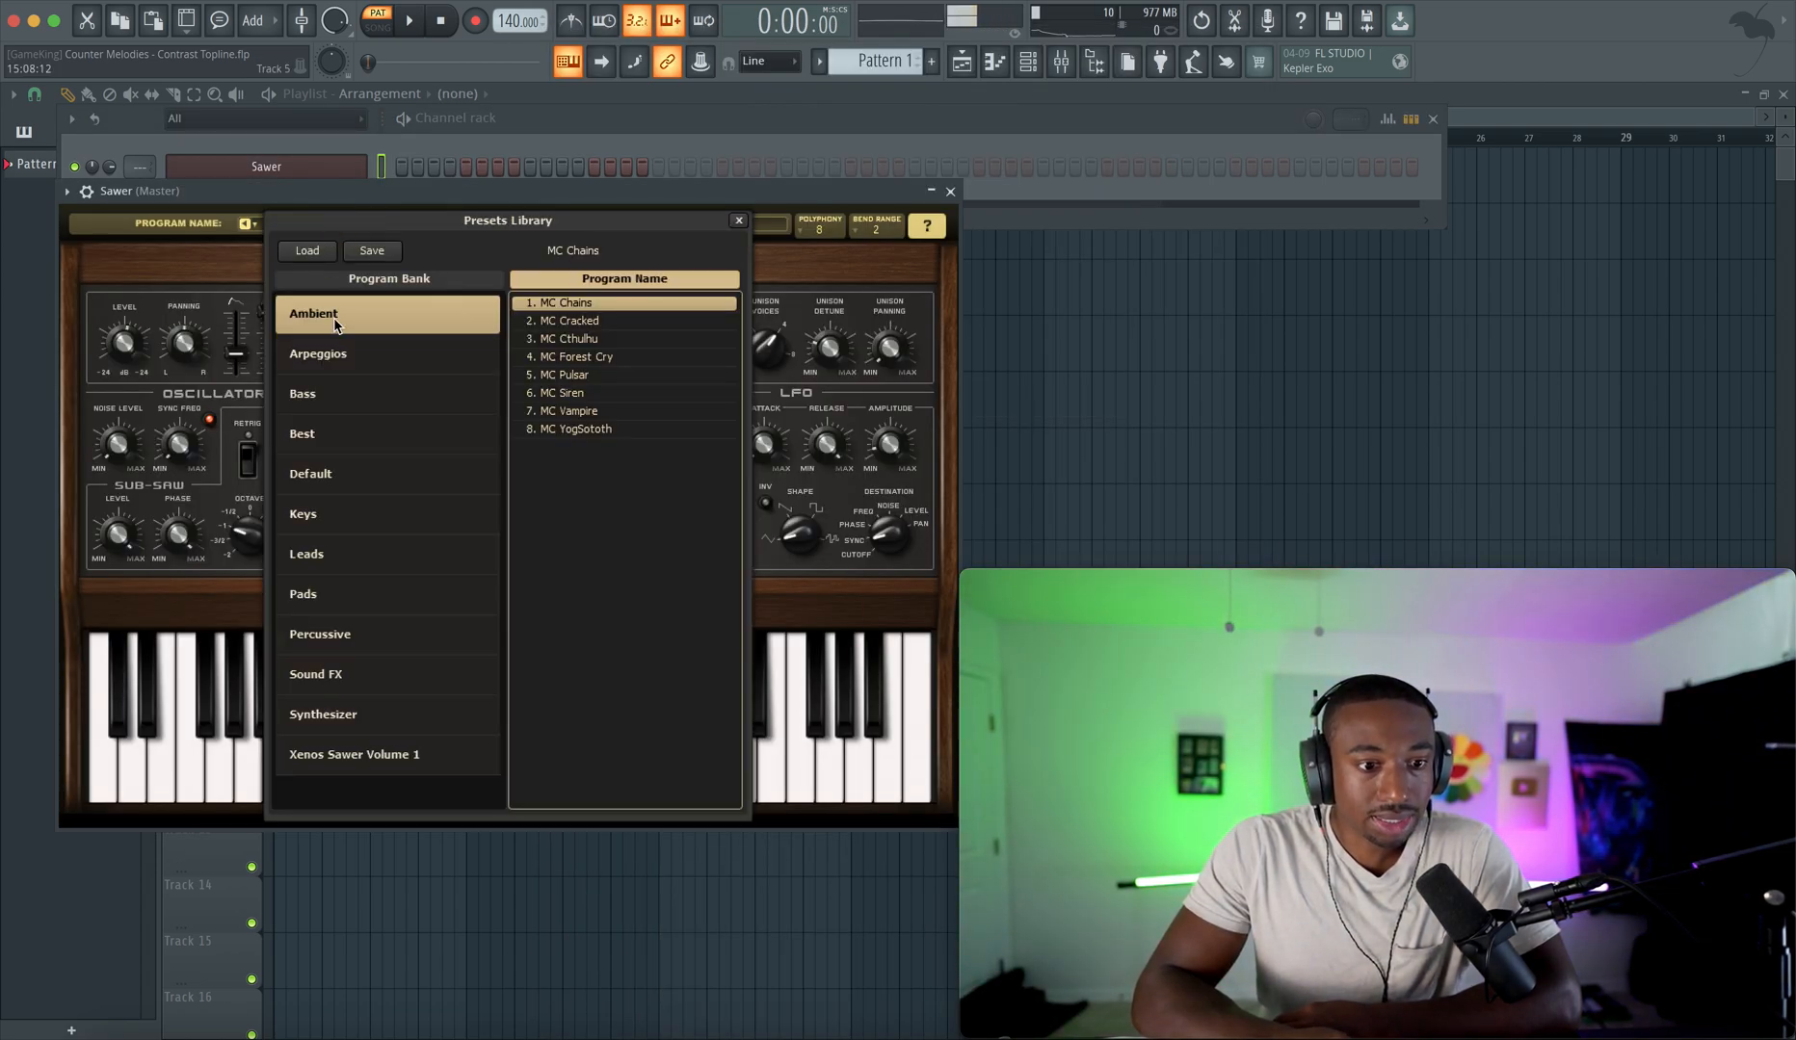
pyautogui.click(345, 555)
pyautogui.doubleClick(592, 304)
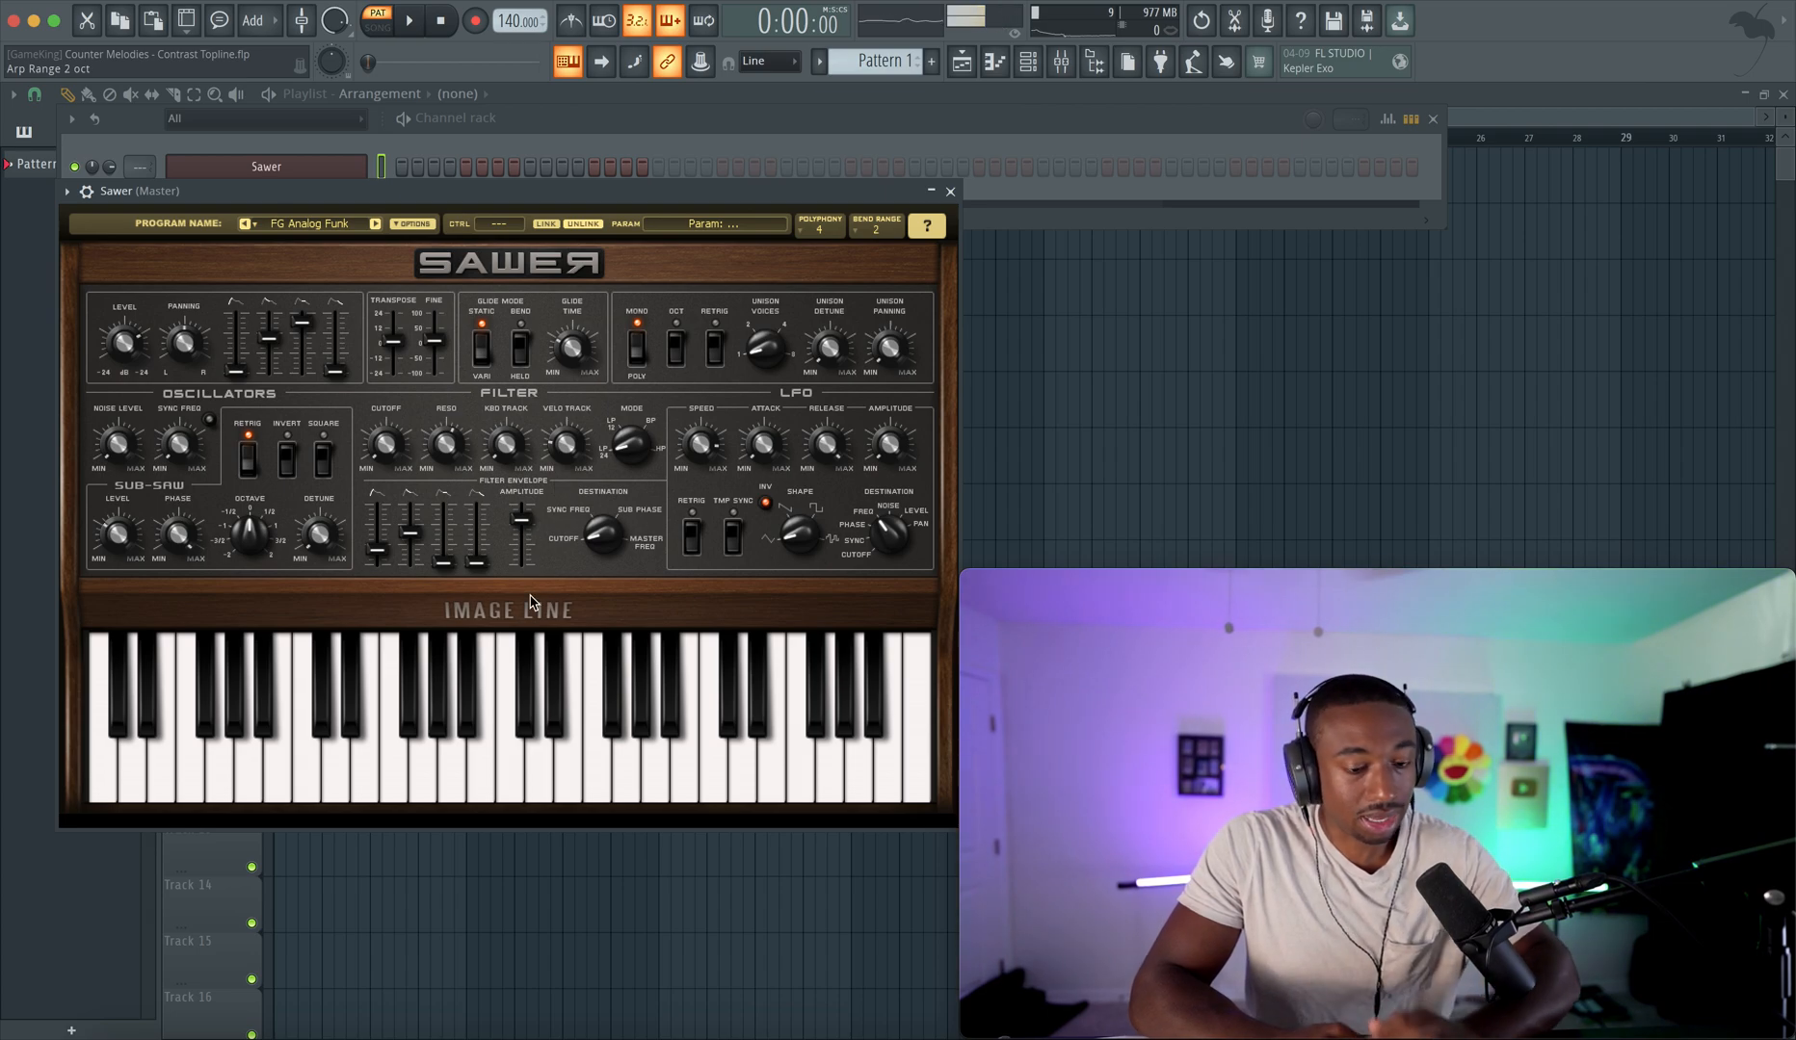
# - Audition a few notes of the Sawer preset, switch off its delay effect, and close the plugin
pyautogui.press('v')
pyautogui.press('c')
pyautogui.press('x')
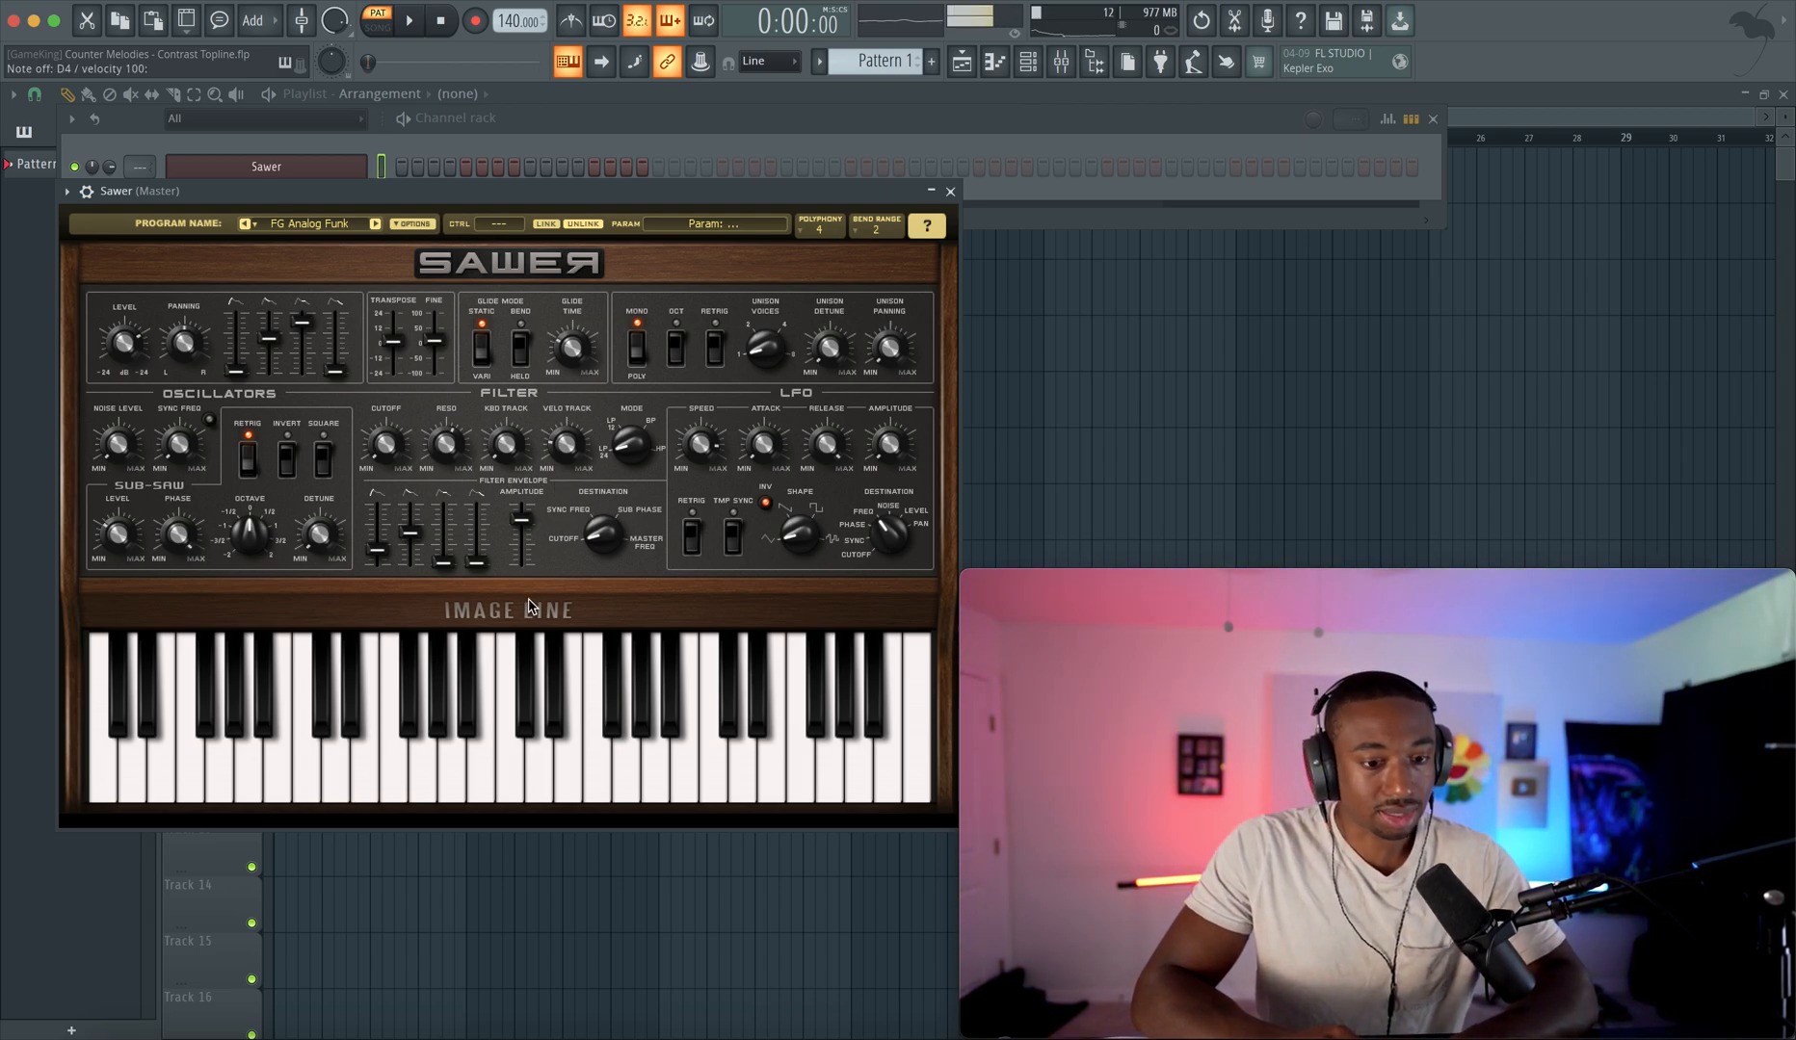
pyautogui.click(525, 608)
pyautogui.click(464, 650)
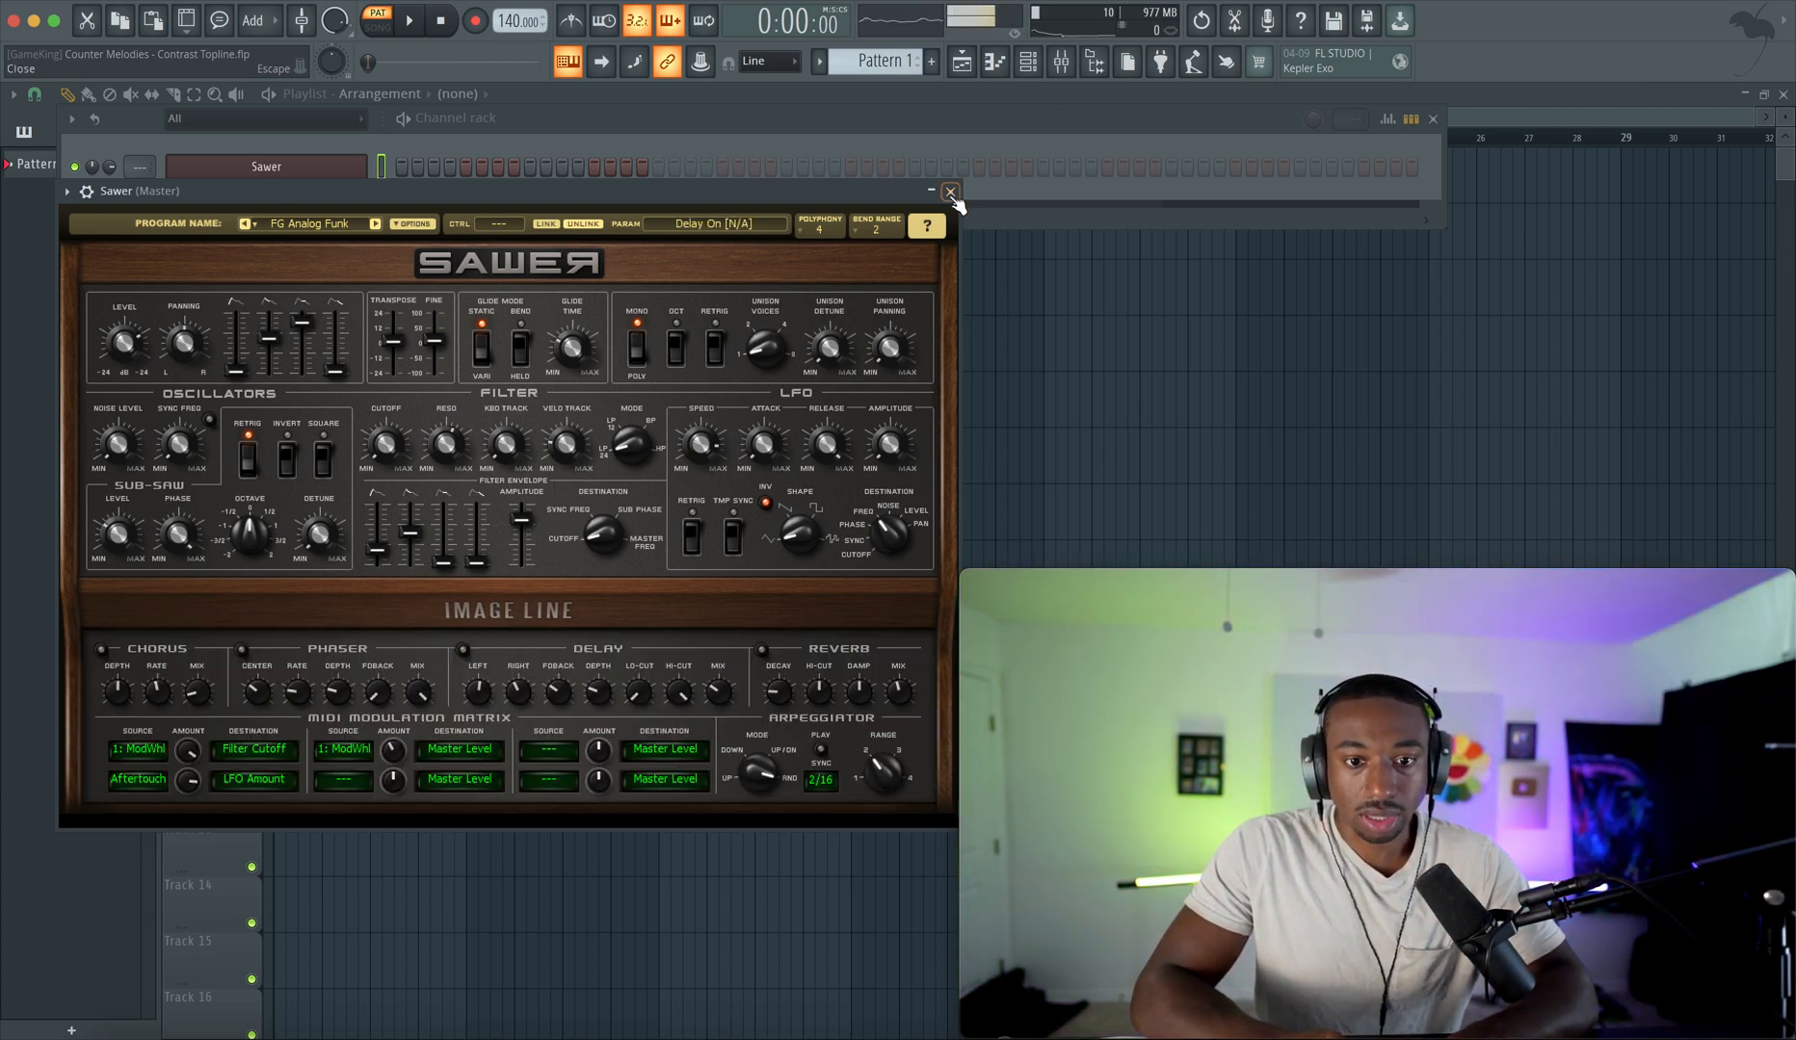
pyautogui.click(951, 192)
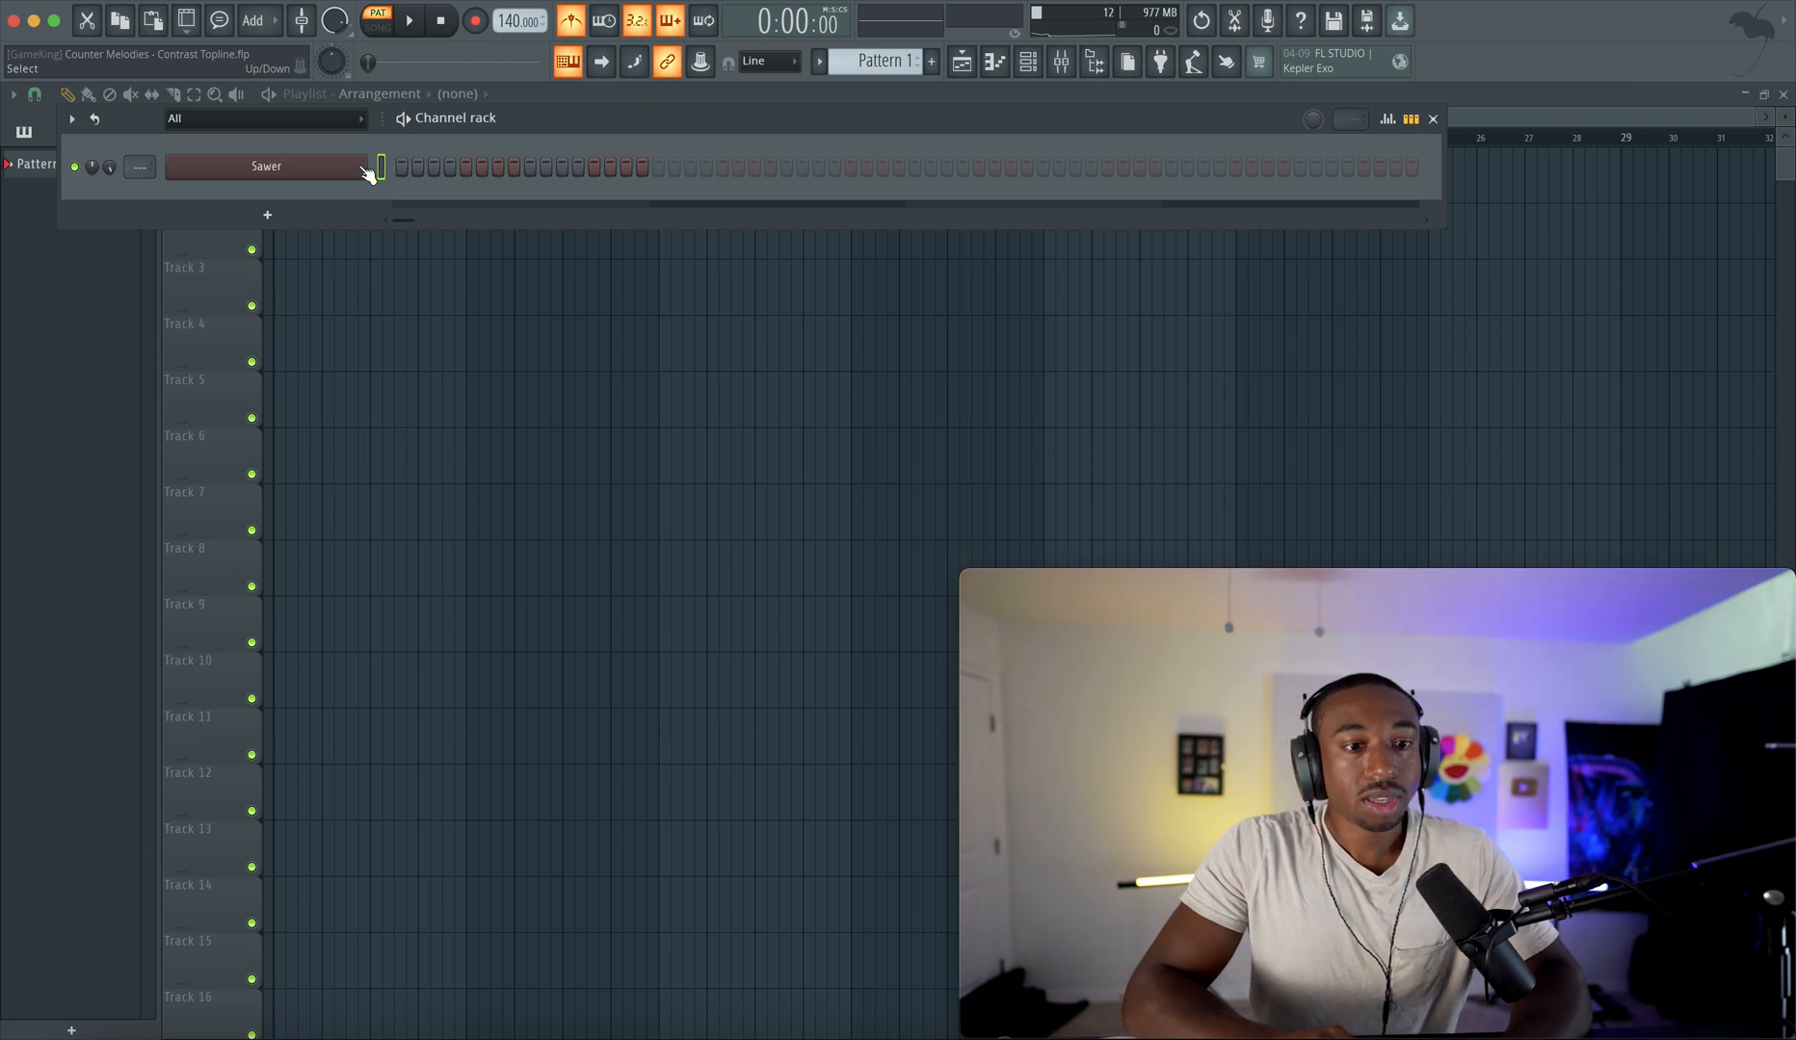
# - Open the Sawer channel's piano roll and place a six-step A4 note at the start of bar 1
pyautogui.rightClick(360, 172)
pyautogui.click(403, 163)
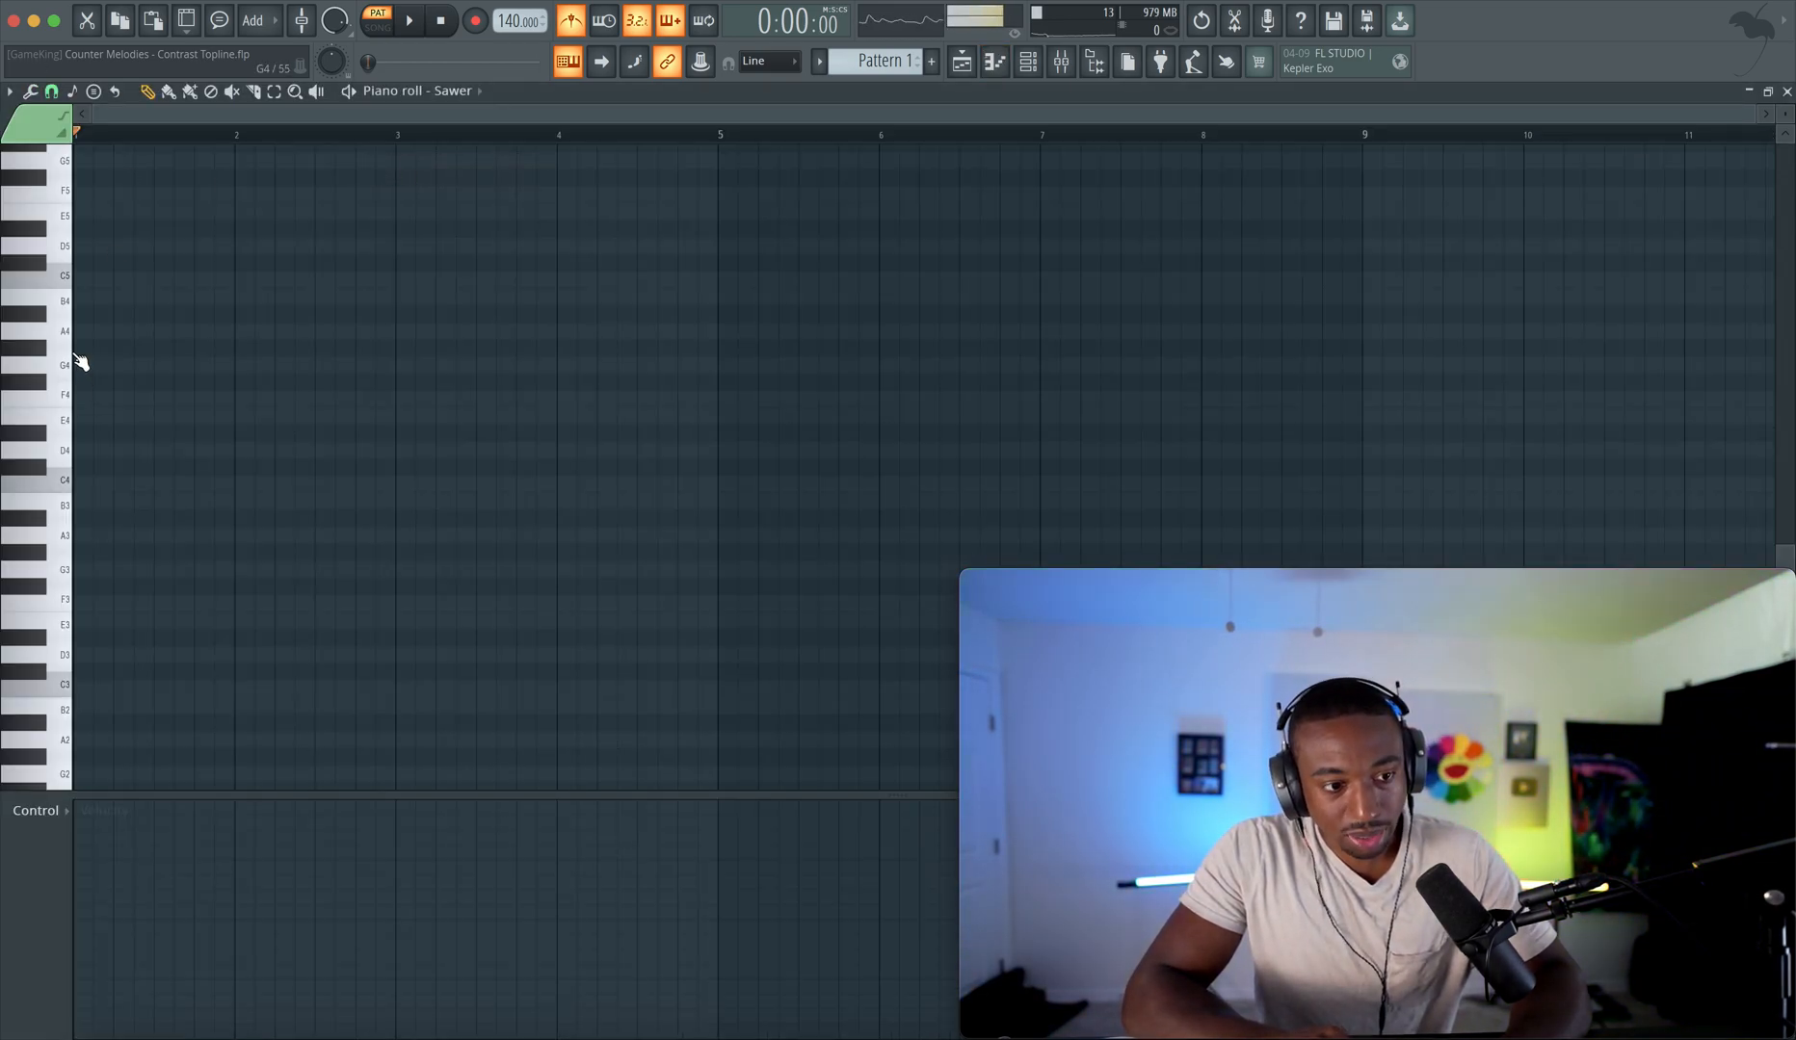
pyautogui.click(56, 330)
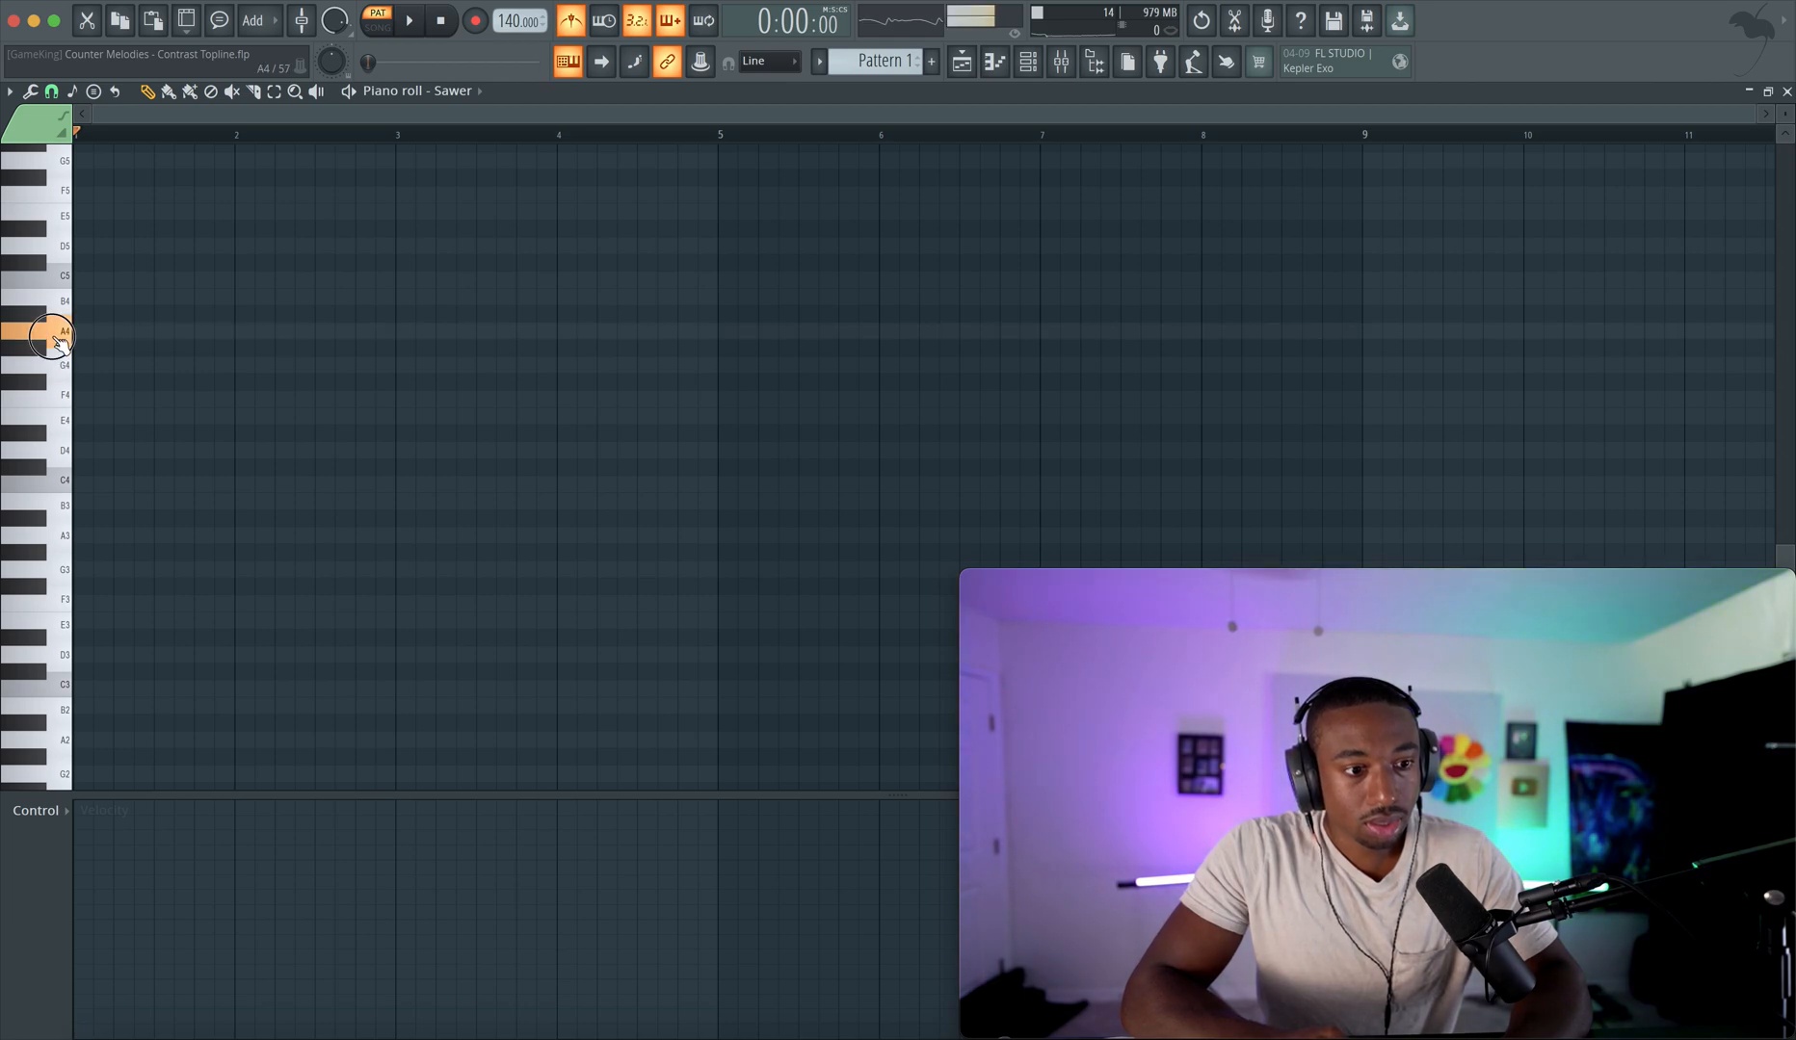
pyautogui.click(40, 355)
pyautogui.click(85, 332)
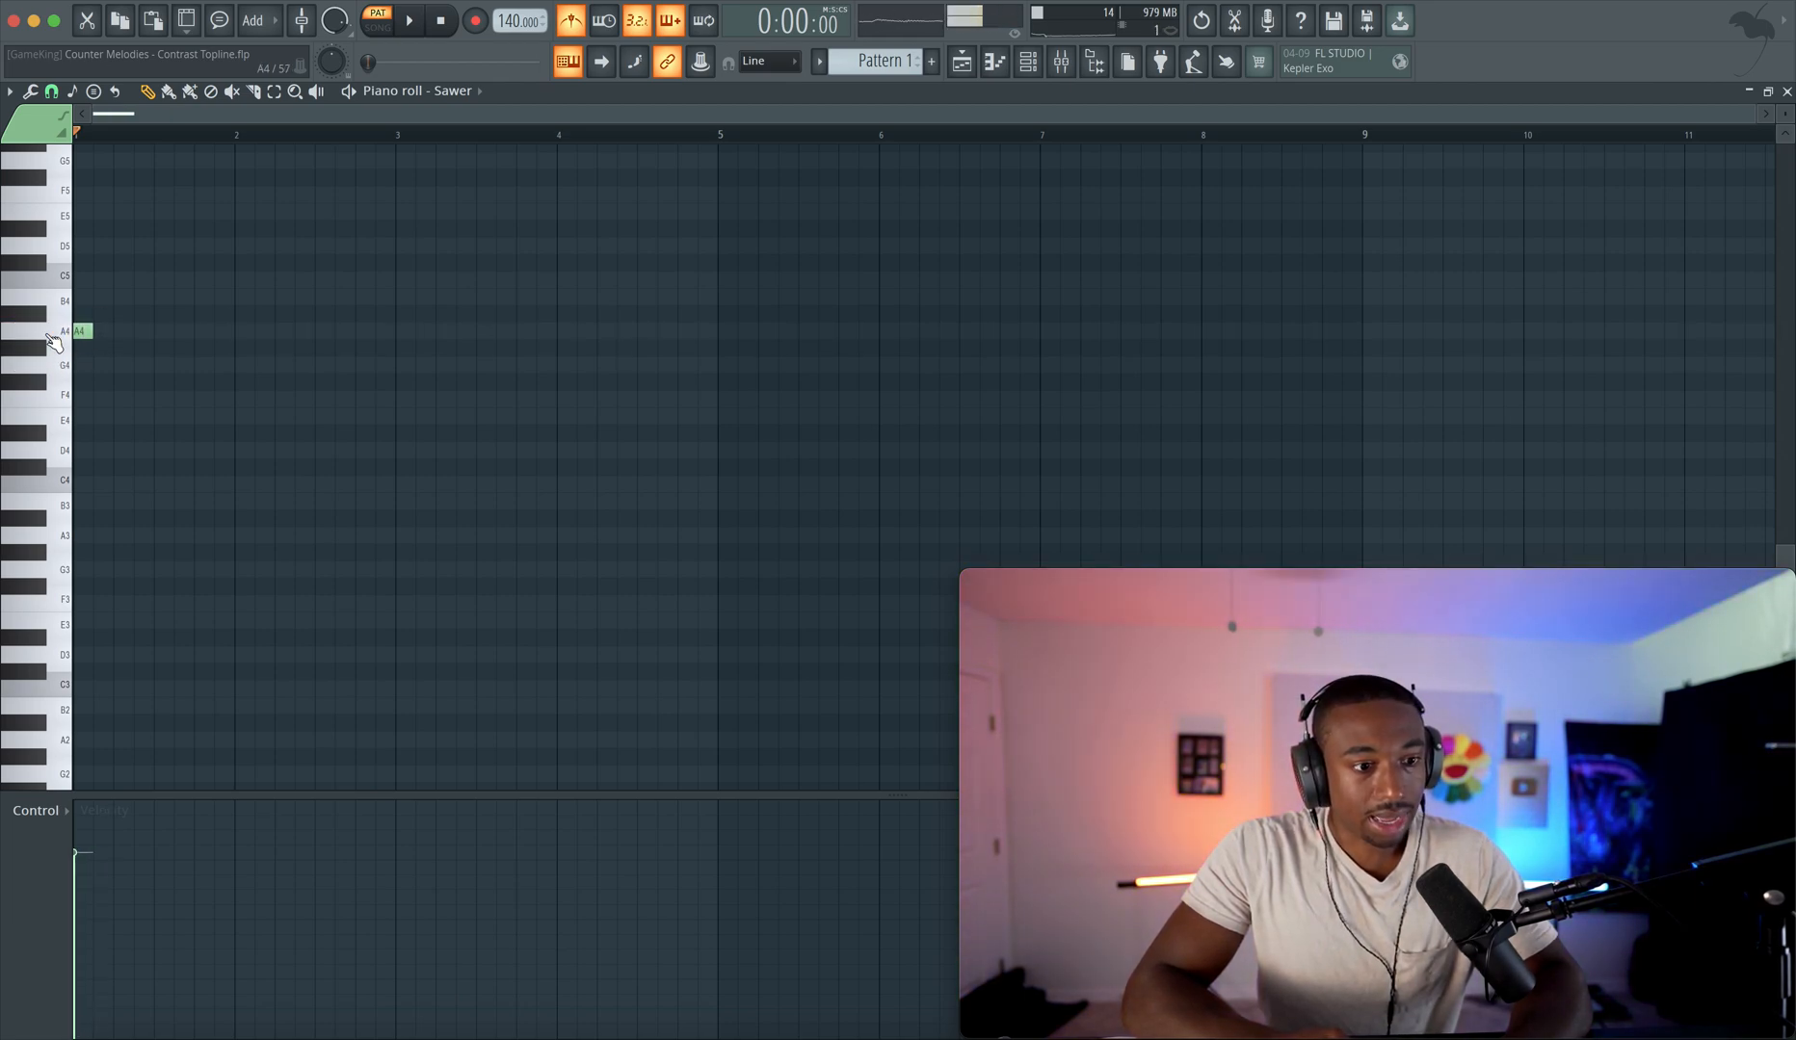
pyautogui.moveTo(107, 333)
pyautogui.mouseDown()
pyautogui.moveTo(145, 336)
pyautogui.moveTo(126, 334)
pyautogui.mouseUp()
# - Add a six-step G#4 note directly after the A4 and play both notes back
pyautogui.scroll(2, 127, 333)
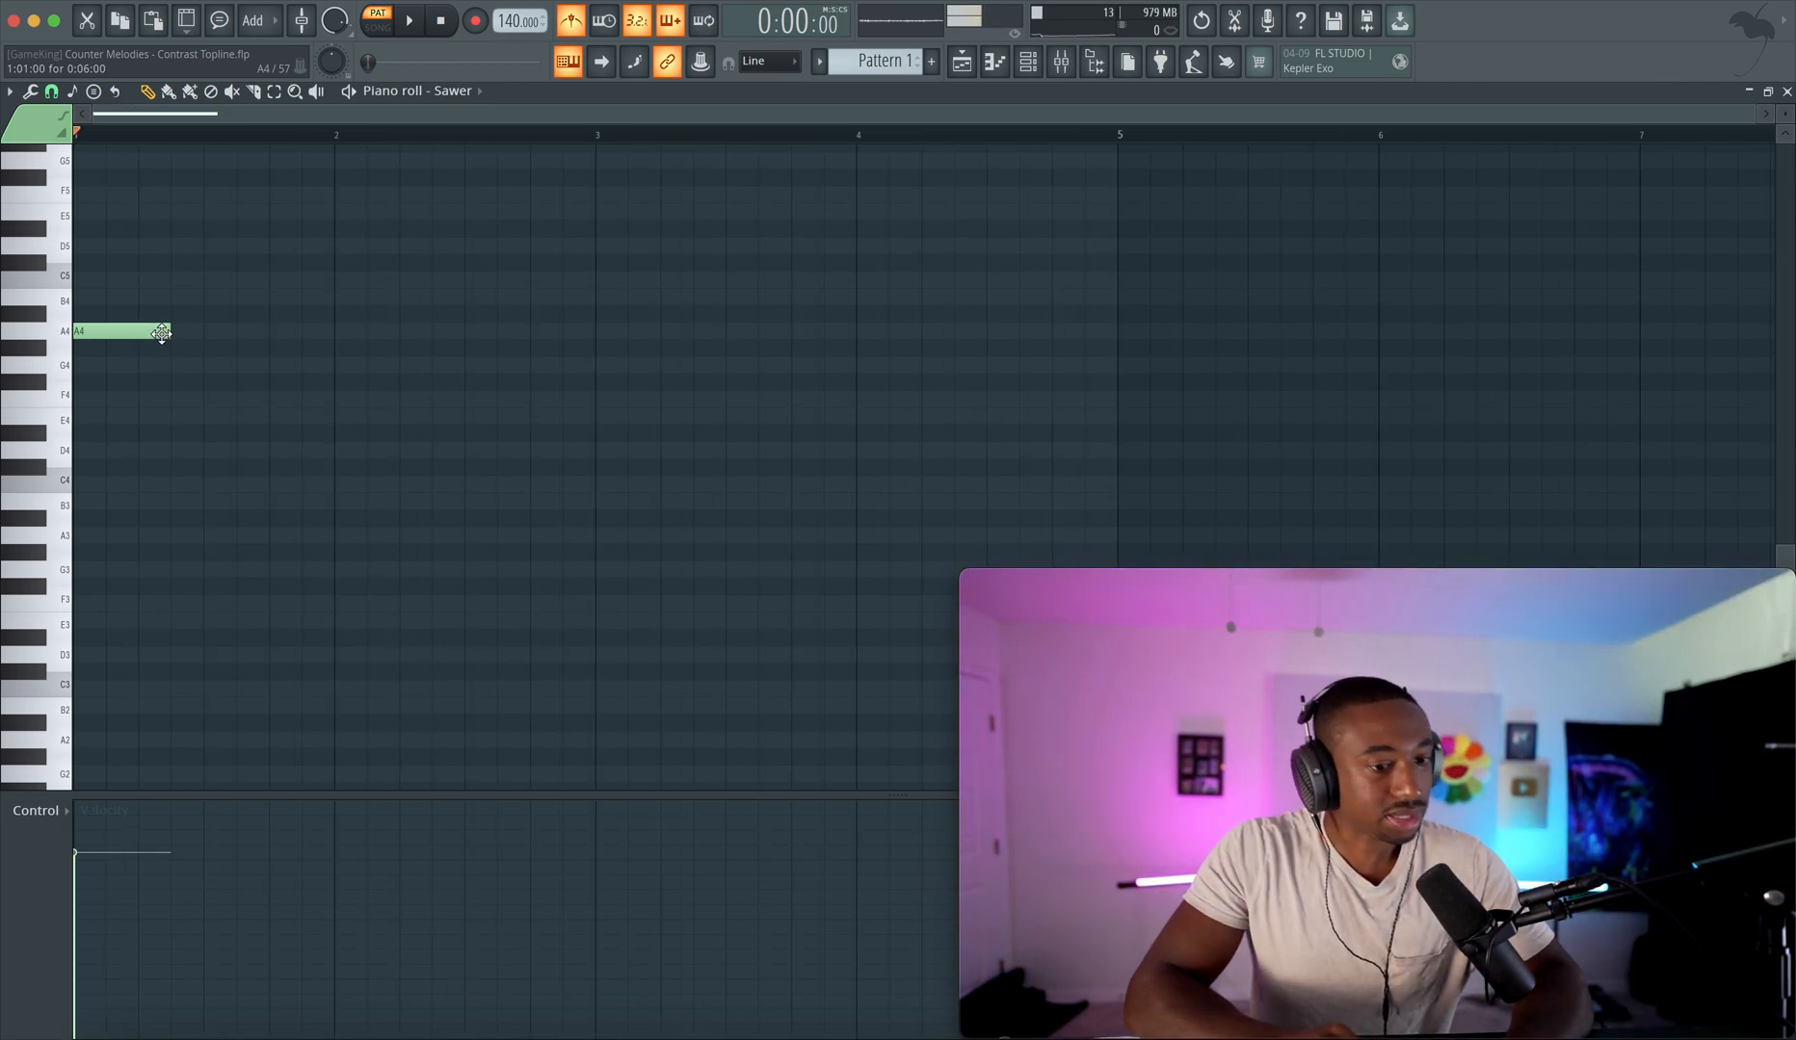
pyautogui.moveTo(164, 334)
pyautogui.mouseDown()
pyautogui.moveTo(174, 364)
pyautogui.moveTo(186, 343)
pyautogui.mouseUp()
pyautogui.press('space')
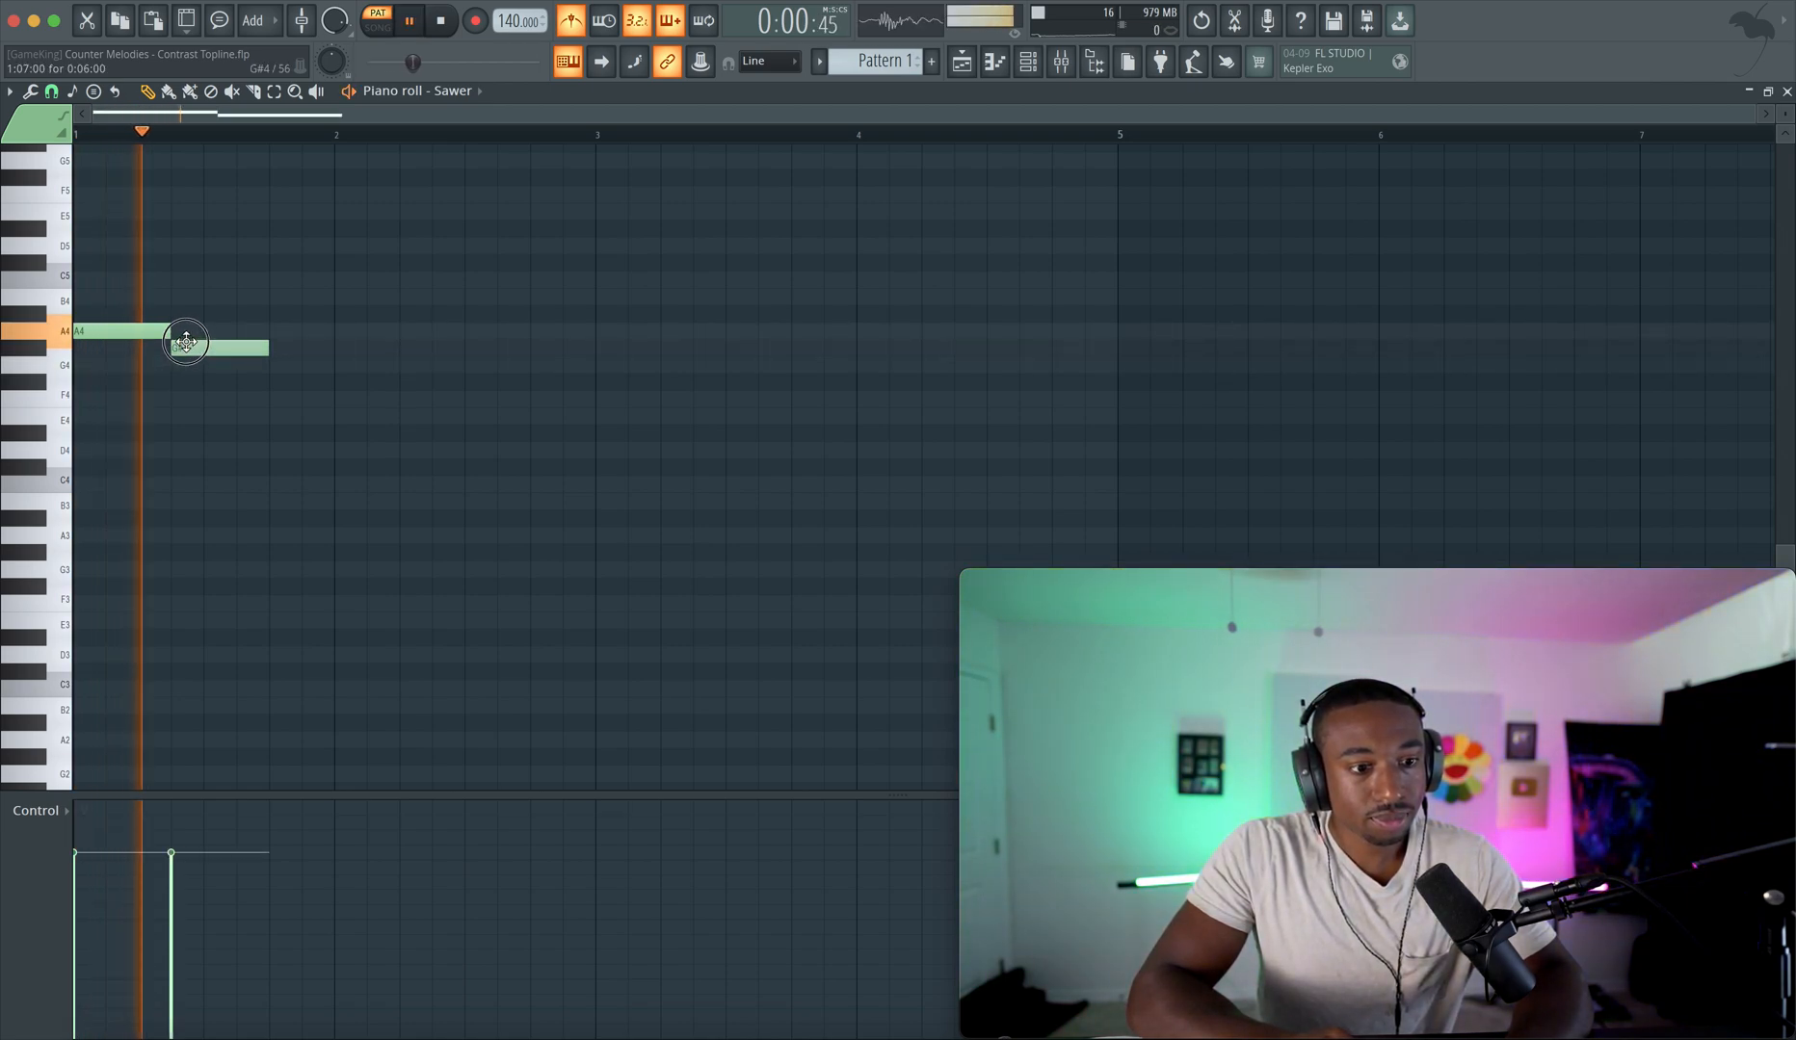
pyautogui.press('space')
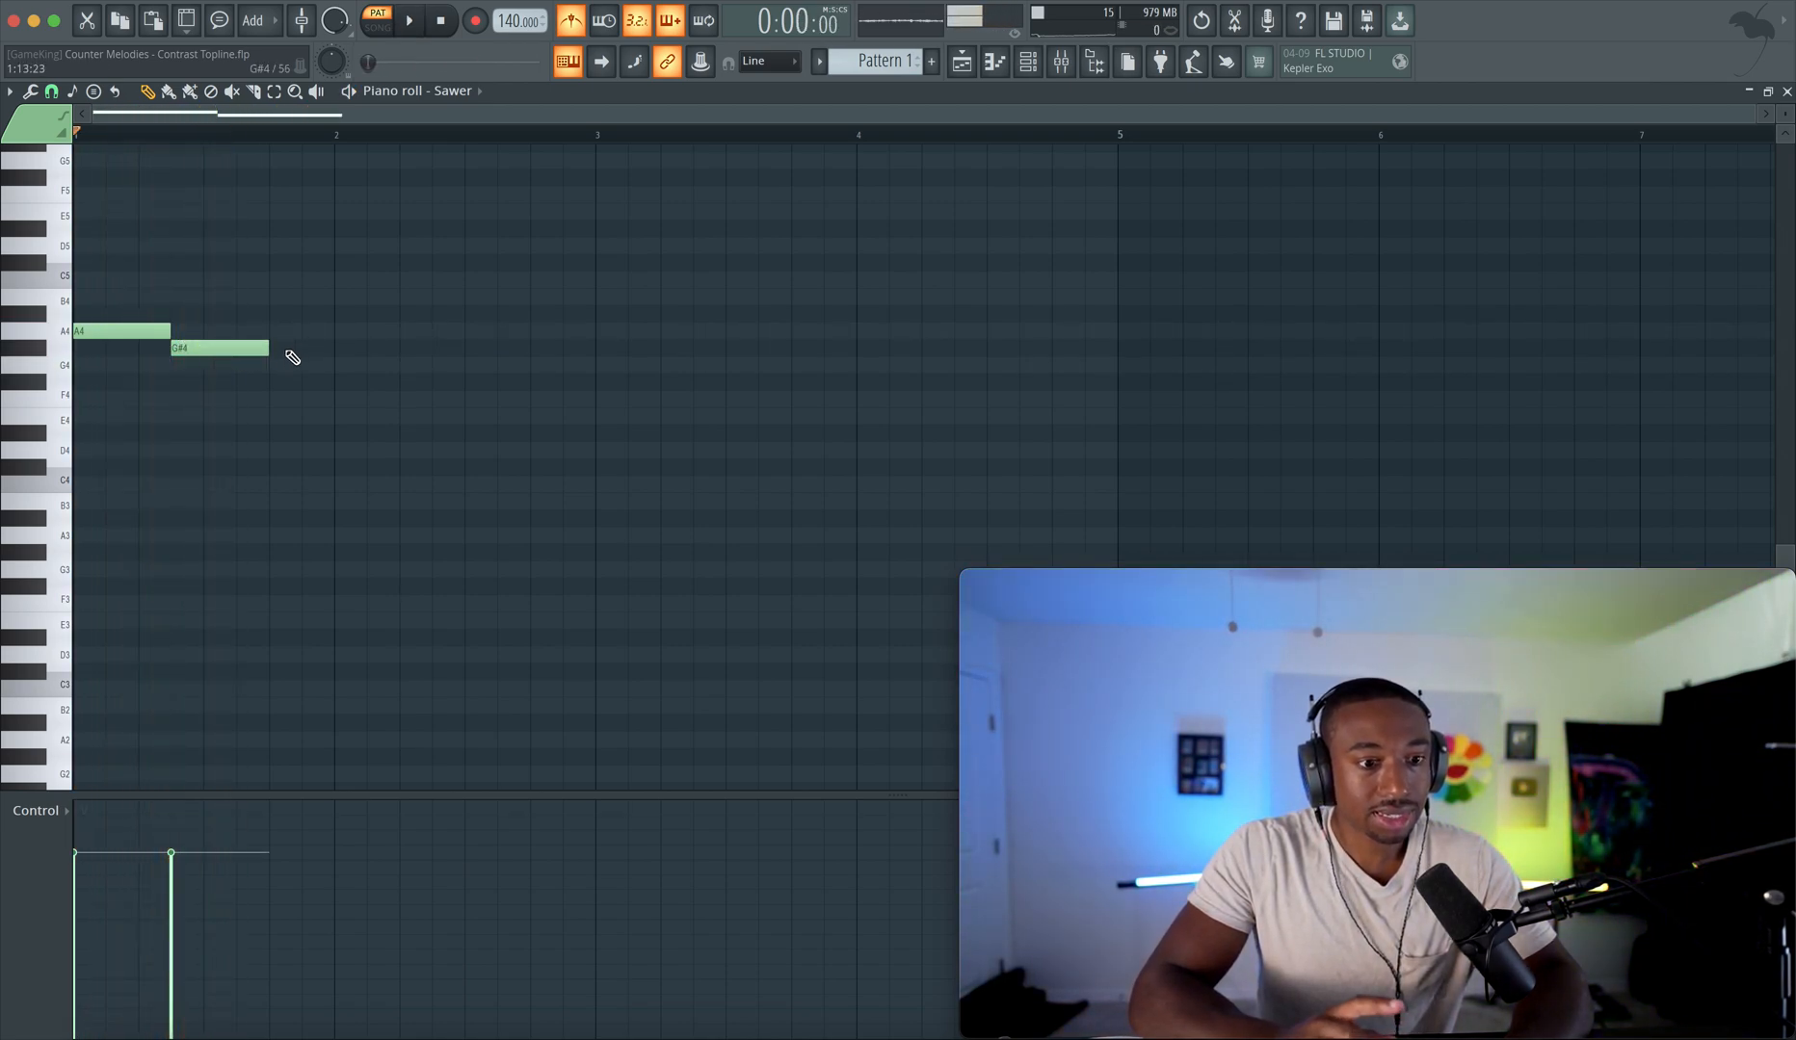
# - Add a C#4 note after the G#4, filling the rest of bar 1
pyautogui.press('space')
pyautogui.click(275, 399)
pyautogui.moveTo(303, 403); pyautogui.dragTo(302, 469)
pyautogui.press('space')
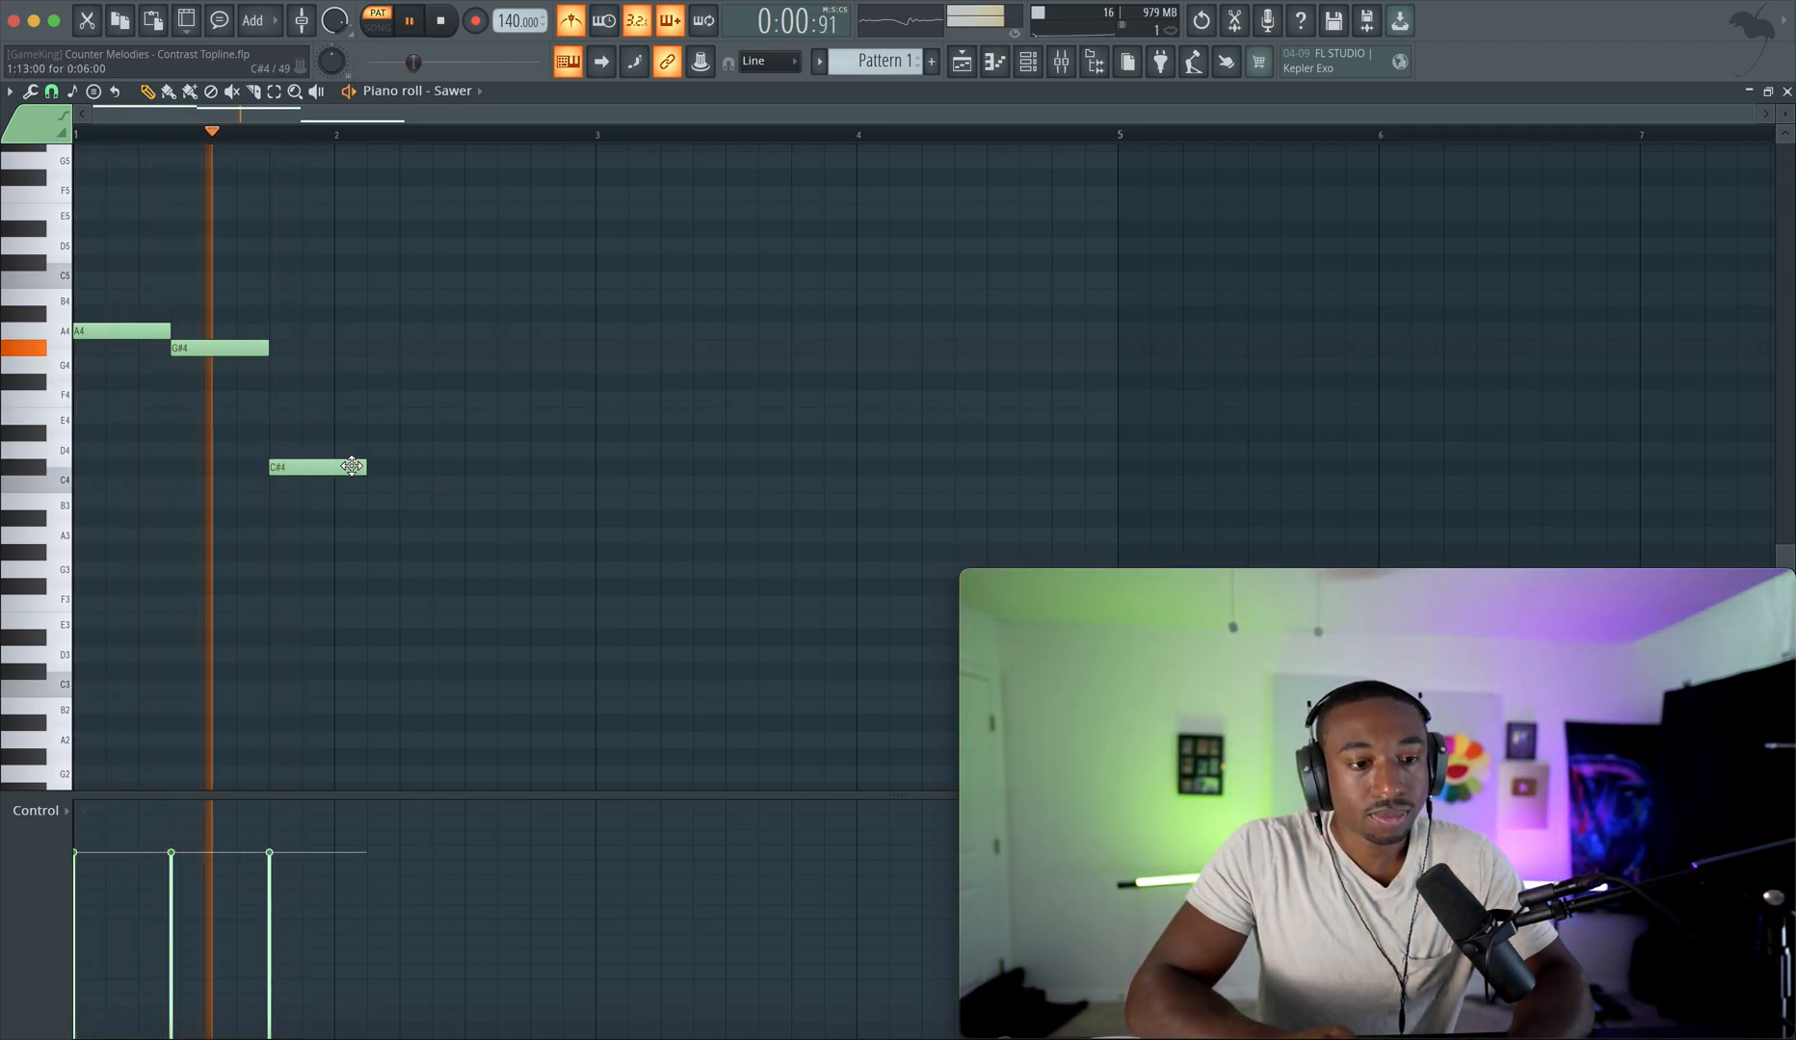
pyautogui.press('space')
pyautogui.click(351, 481)
pyautogui.rightClick(370, 484)
# - Duplicate the three-note phrase from bar 1 into bar 2 and play the pattern
pyautogui.moveTo(372, 468)
pyautogui.mouseDown()
pyautogui.moveTo(322, 466)
pyautogui.moveTo(78, 206)
pyautogui.mouseUp()
pyautogui.rightClick(340, 471)
pyautogui.moveTo(101, 329); pyautogui.dragTo(362, 328)
pyautogui.press('space')
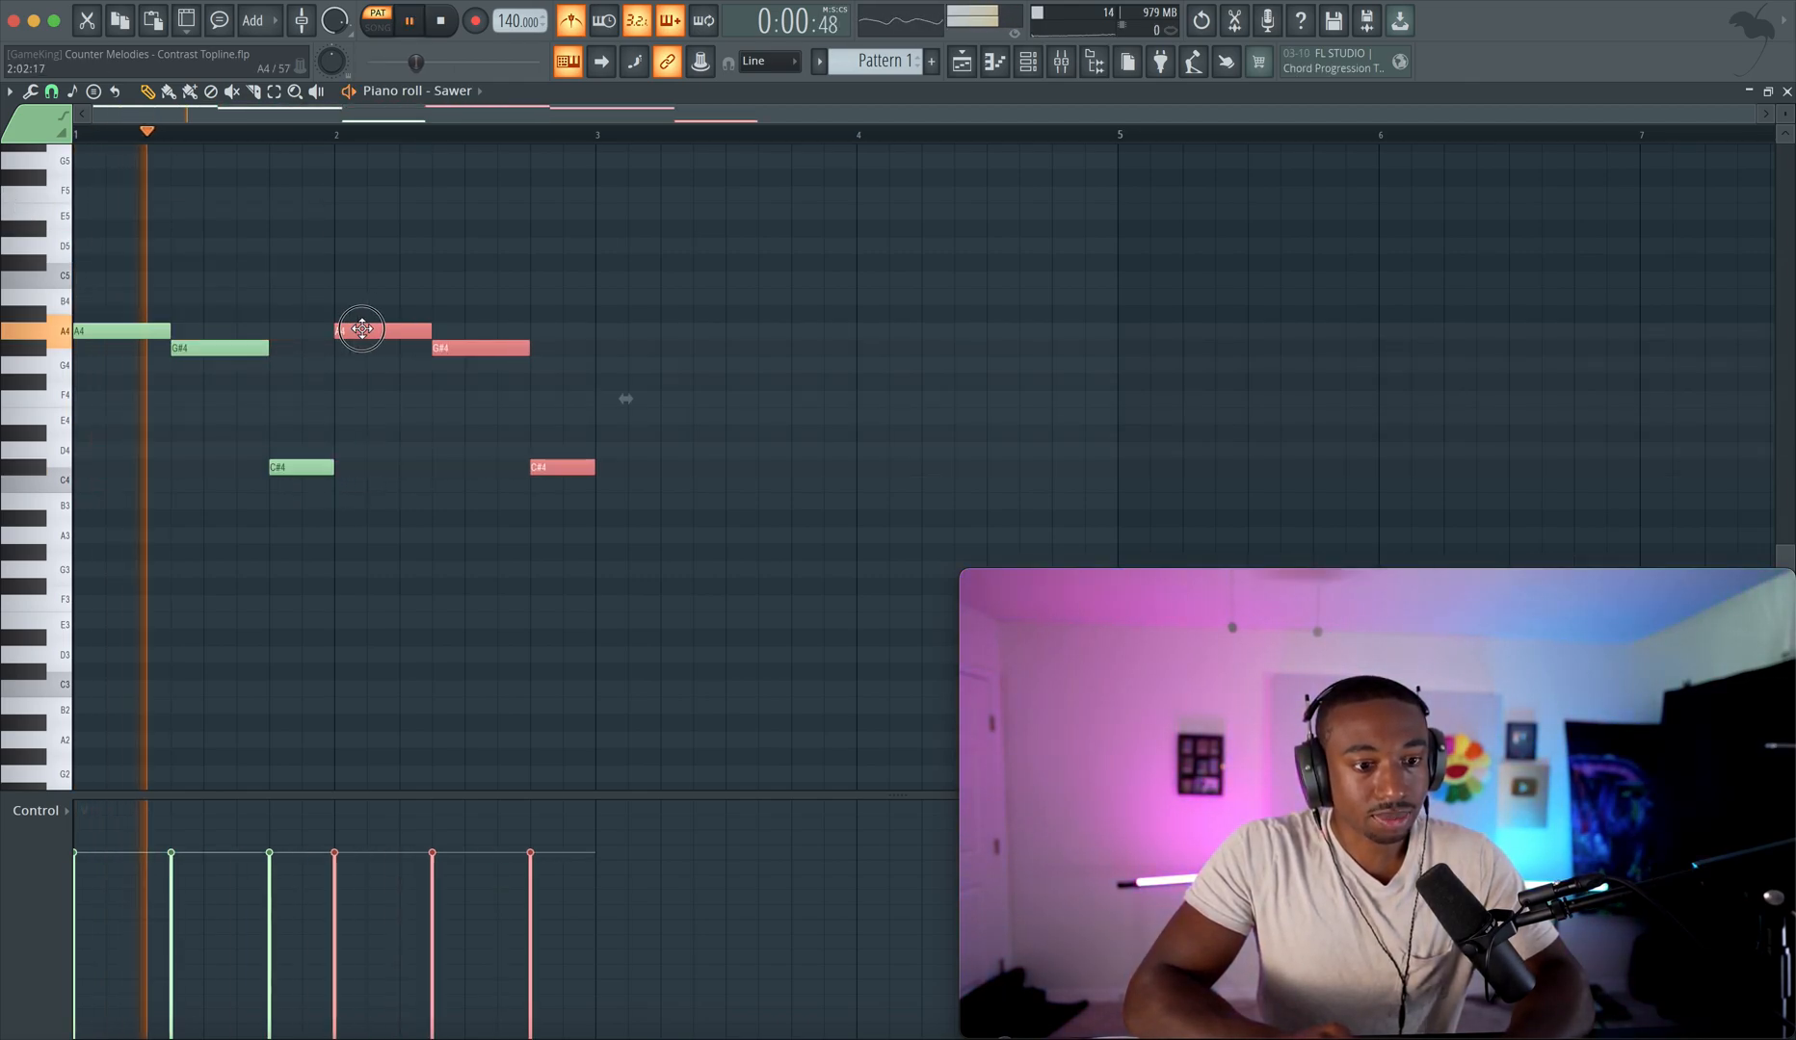
pyautogui.click(365, 301)
pyautogui.press('space')
# - Delete the C#4 notes from bars 1 and 2 and play the remaining phrase
pyautogui.rightClick(301, 467)
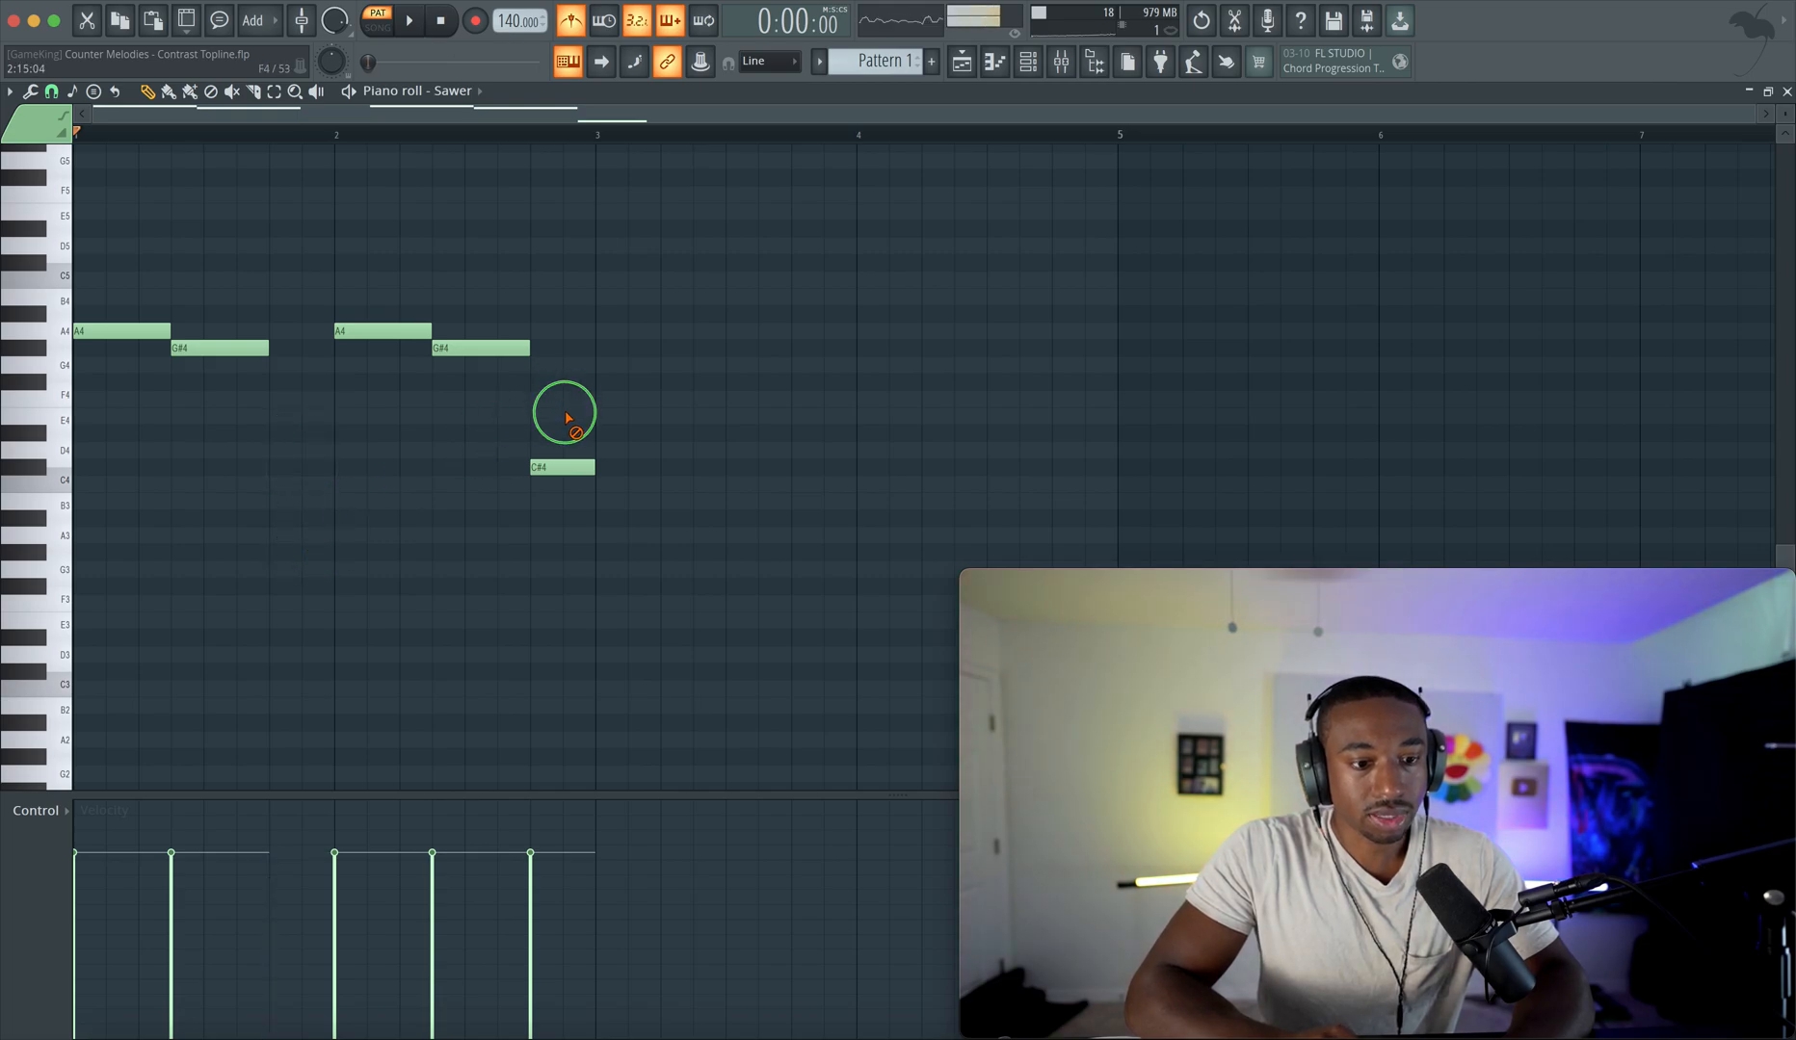
pyautogui.rightClick(563, 467)
pyautogui.scroll(-4, 557, 561)
pyautogui.press('space')
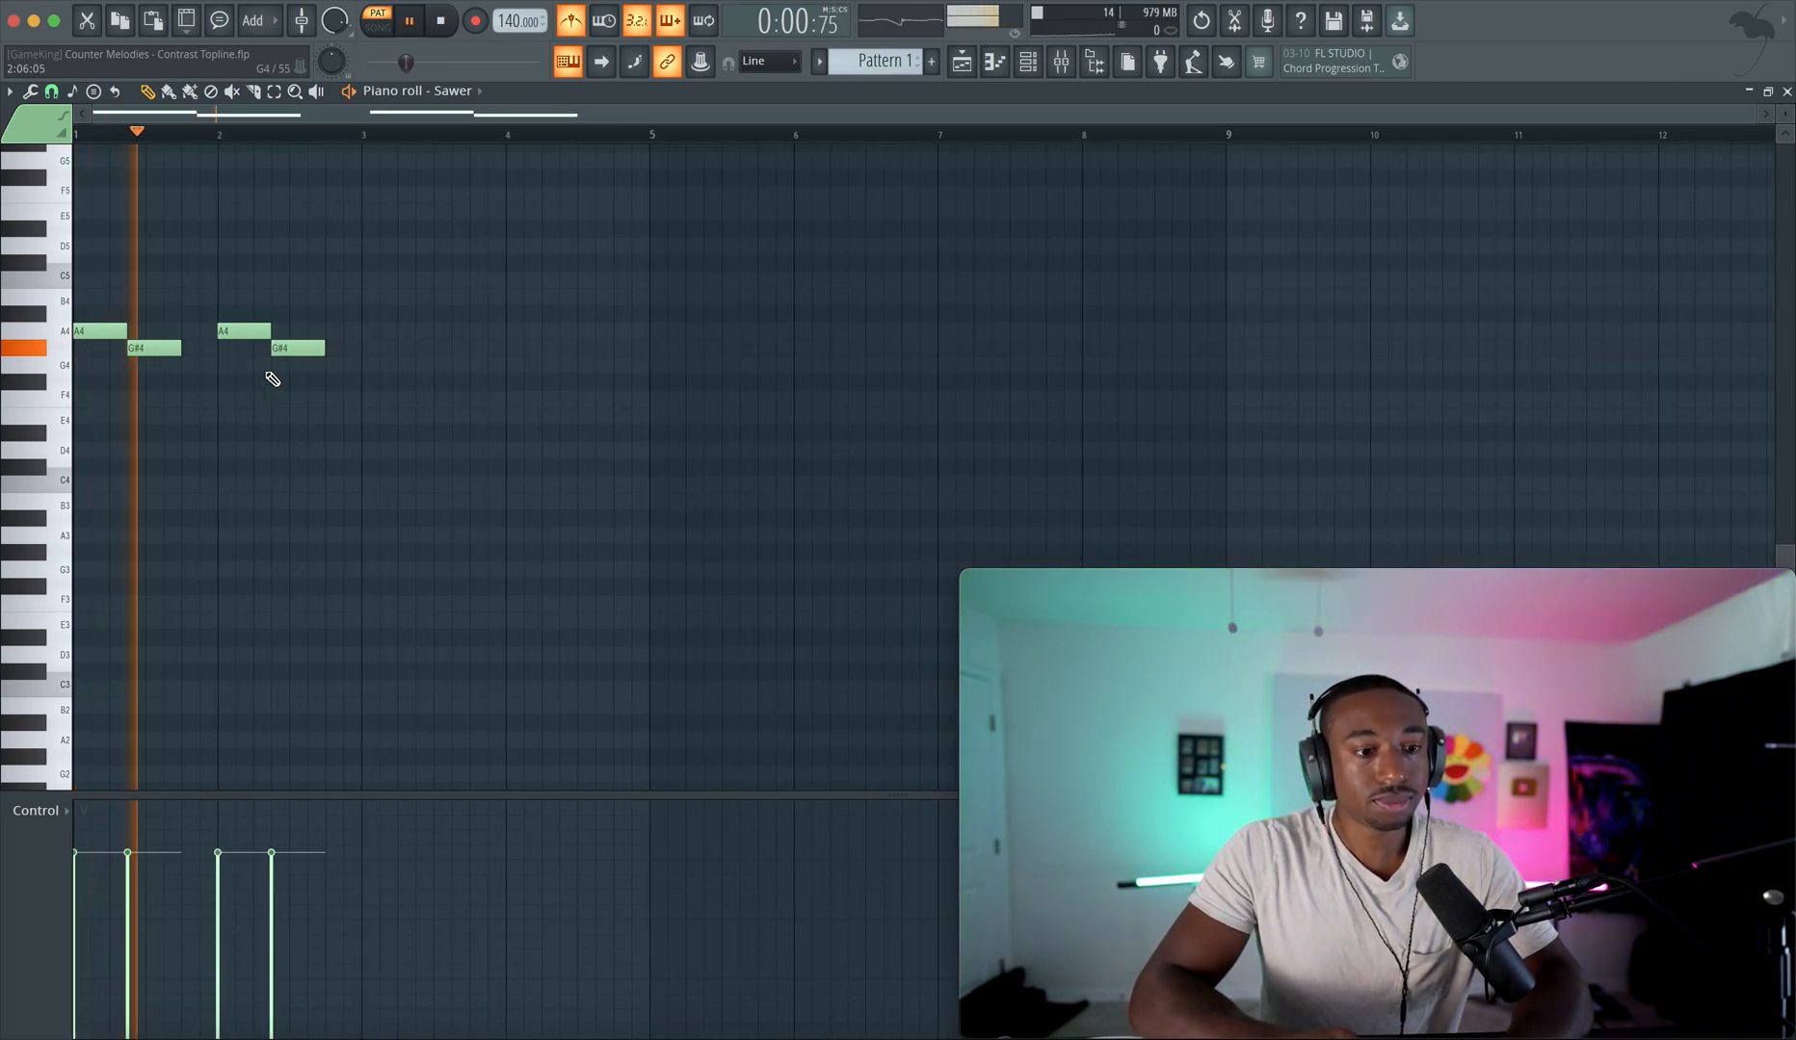
pyautogui.press('space')
# - Transpose all notes down one octave and move the second A3 and G#3 pair to the start of bar 3
pyautogui.hotkey('ctrl', 'Down')
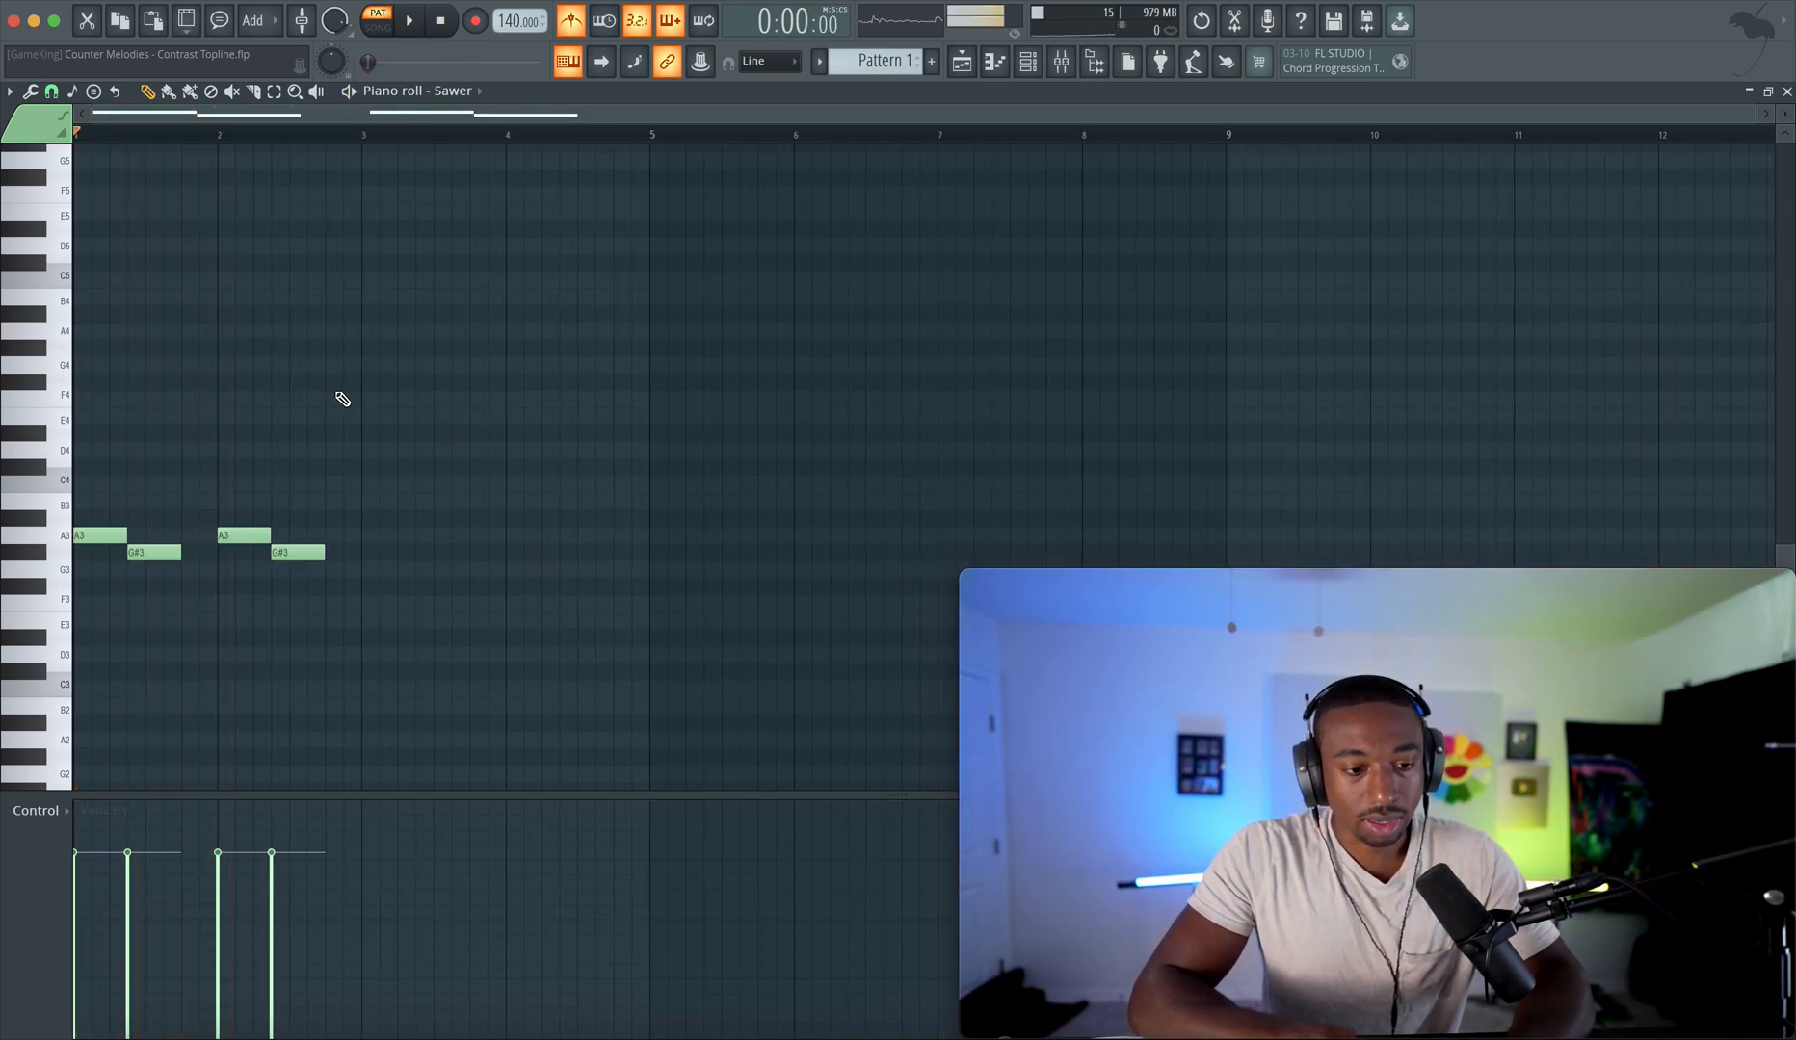
pyautogui.press('space')
pyautogui.moveTo(220, 527); pyautogui.dragTo(573, 714)
pyautogui.press('space')
pyautogui.moveTo(256, 537); pyautogui.dragTo(398, 537)
pyautogui.click(269, 513)
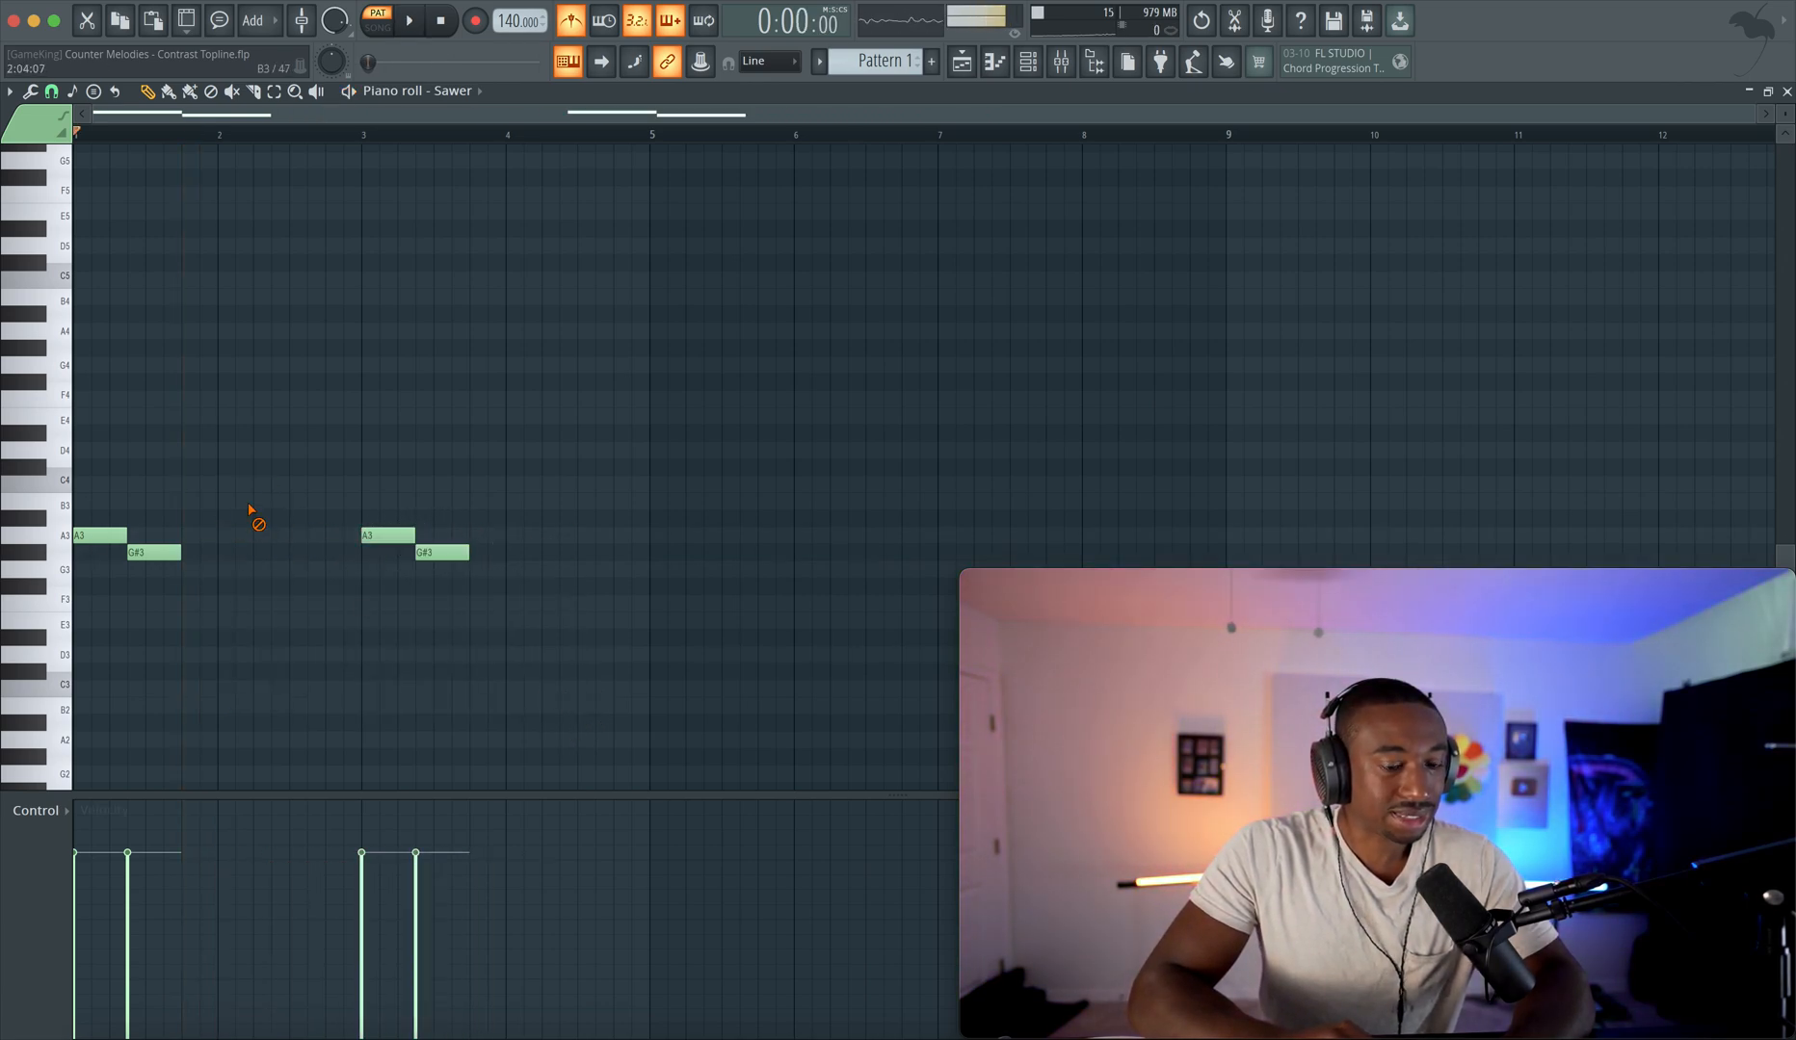
# - Play the pattern back with the metronome switched off
pyautogui.press('space')
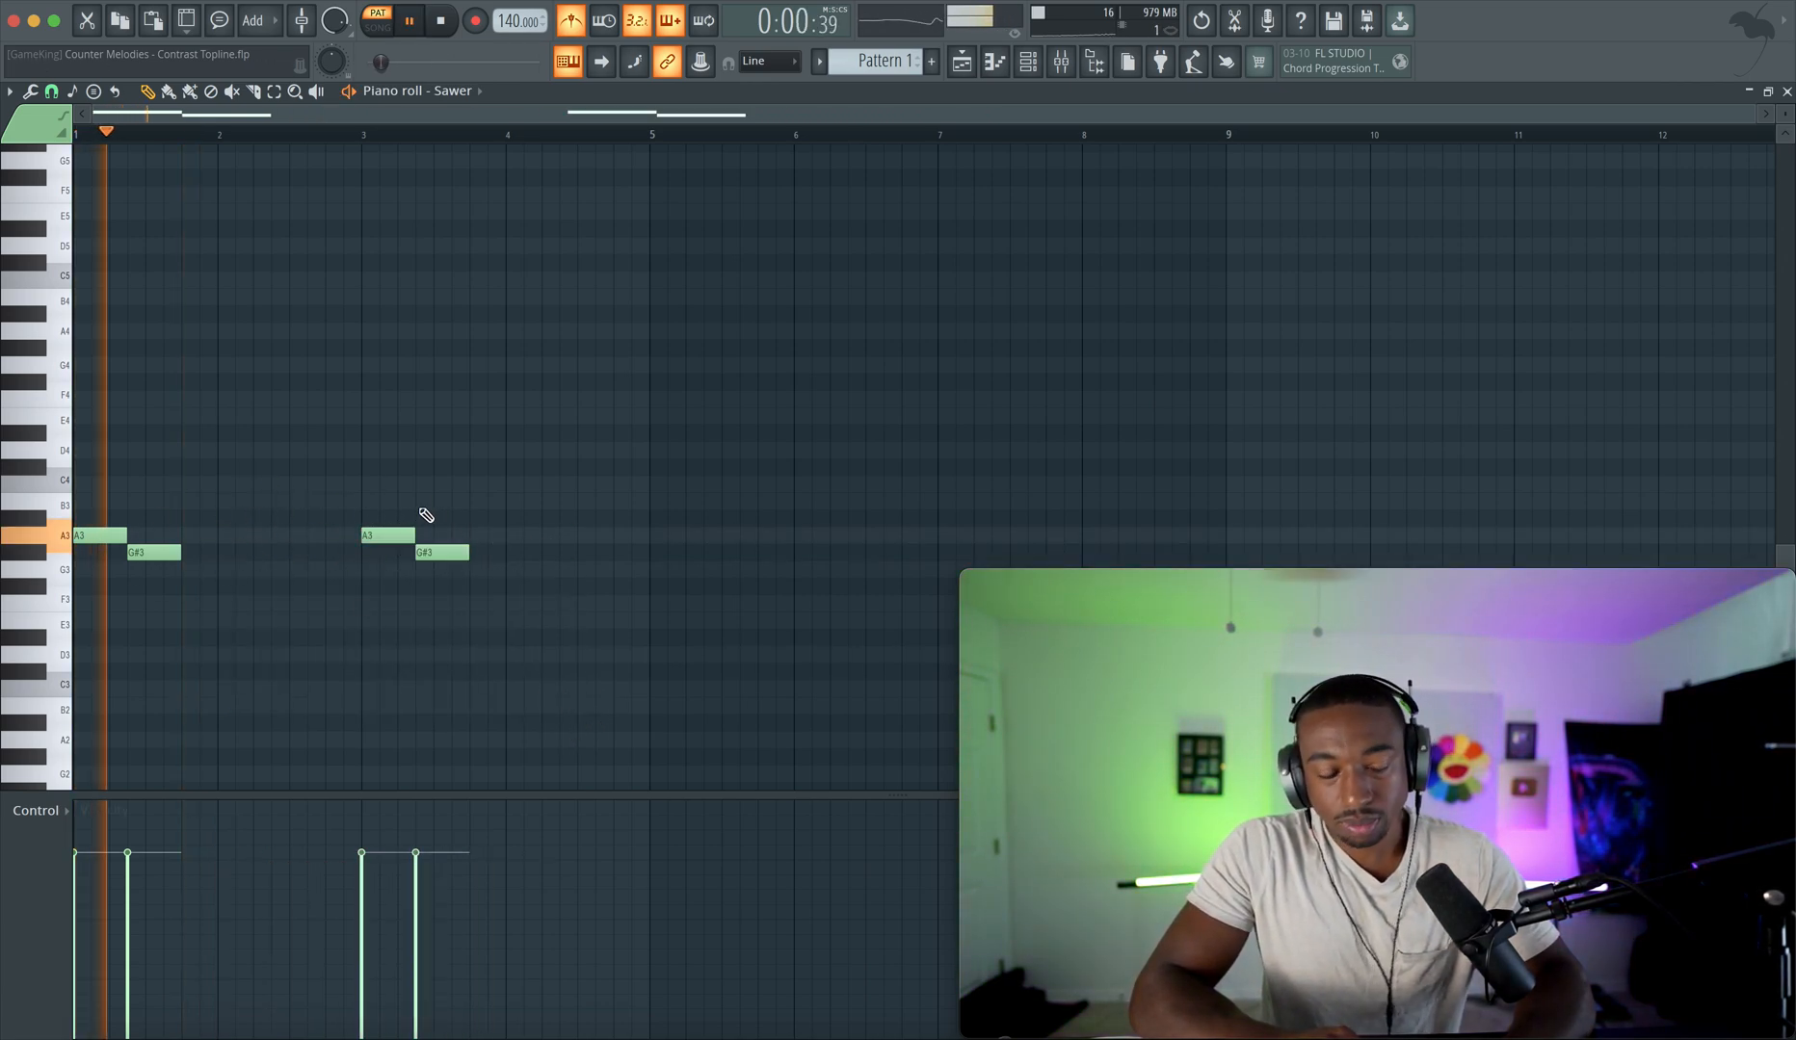
pyautogui.click(577, 35)
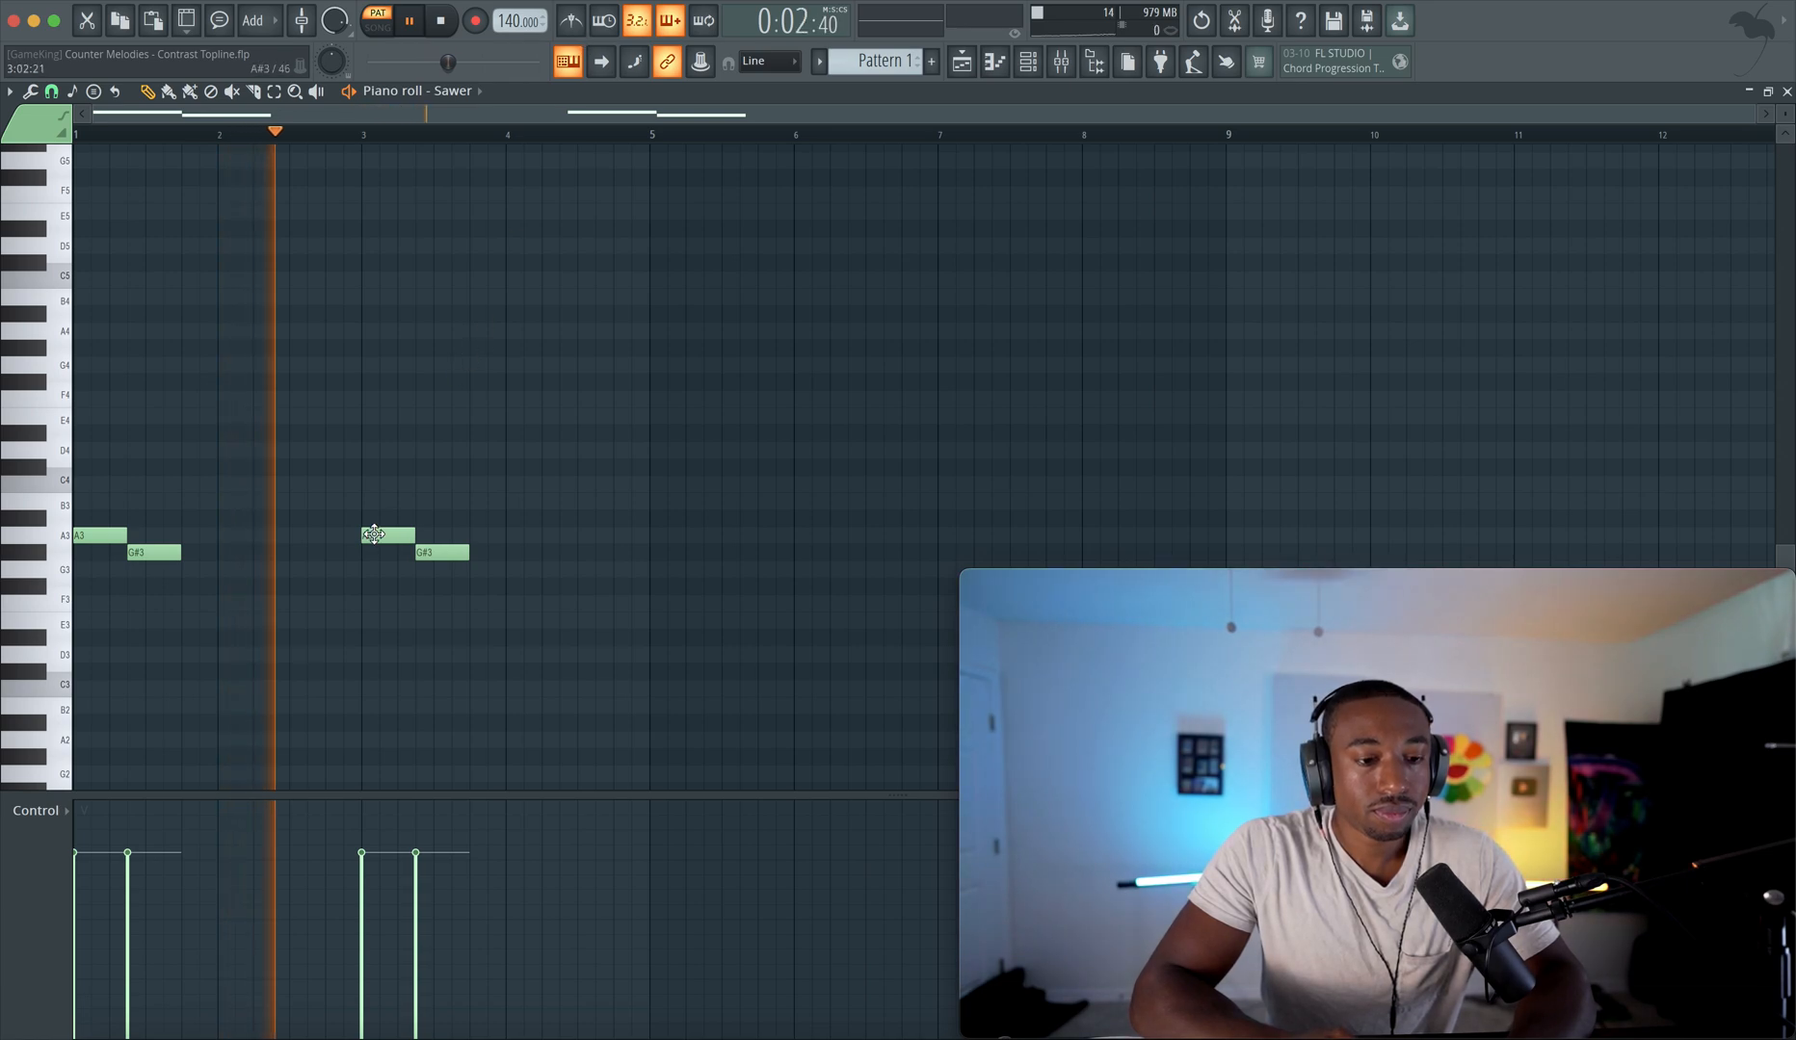
pyautogui.press('space')
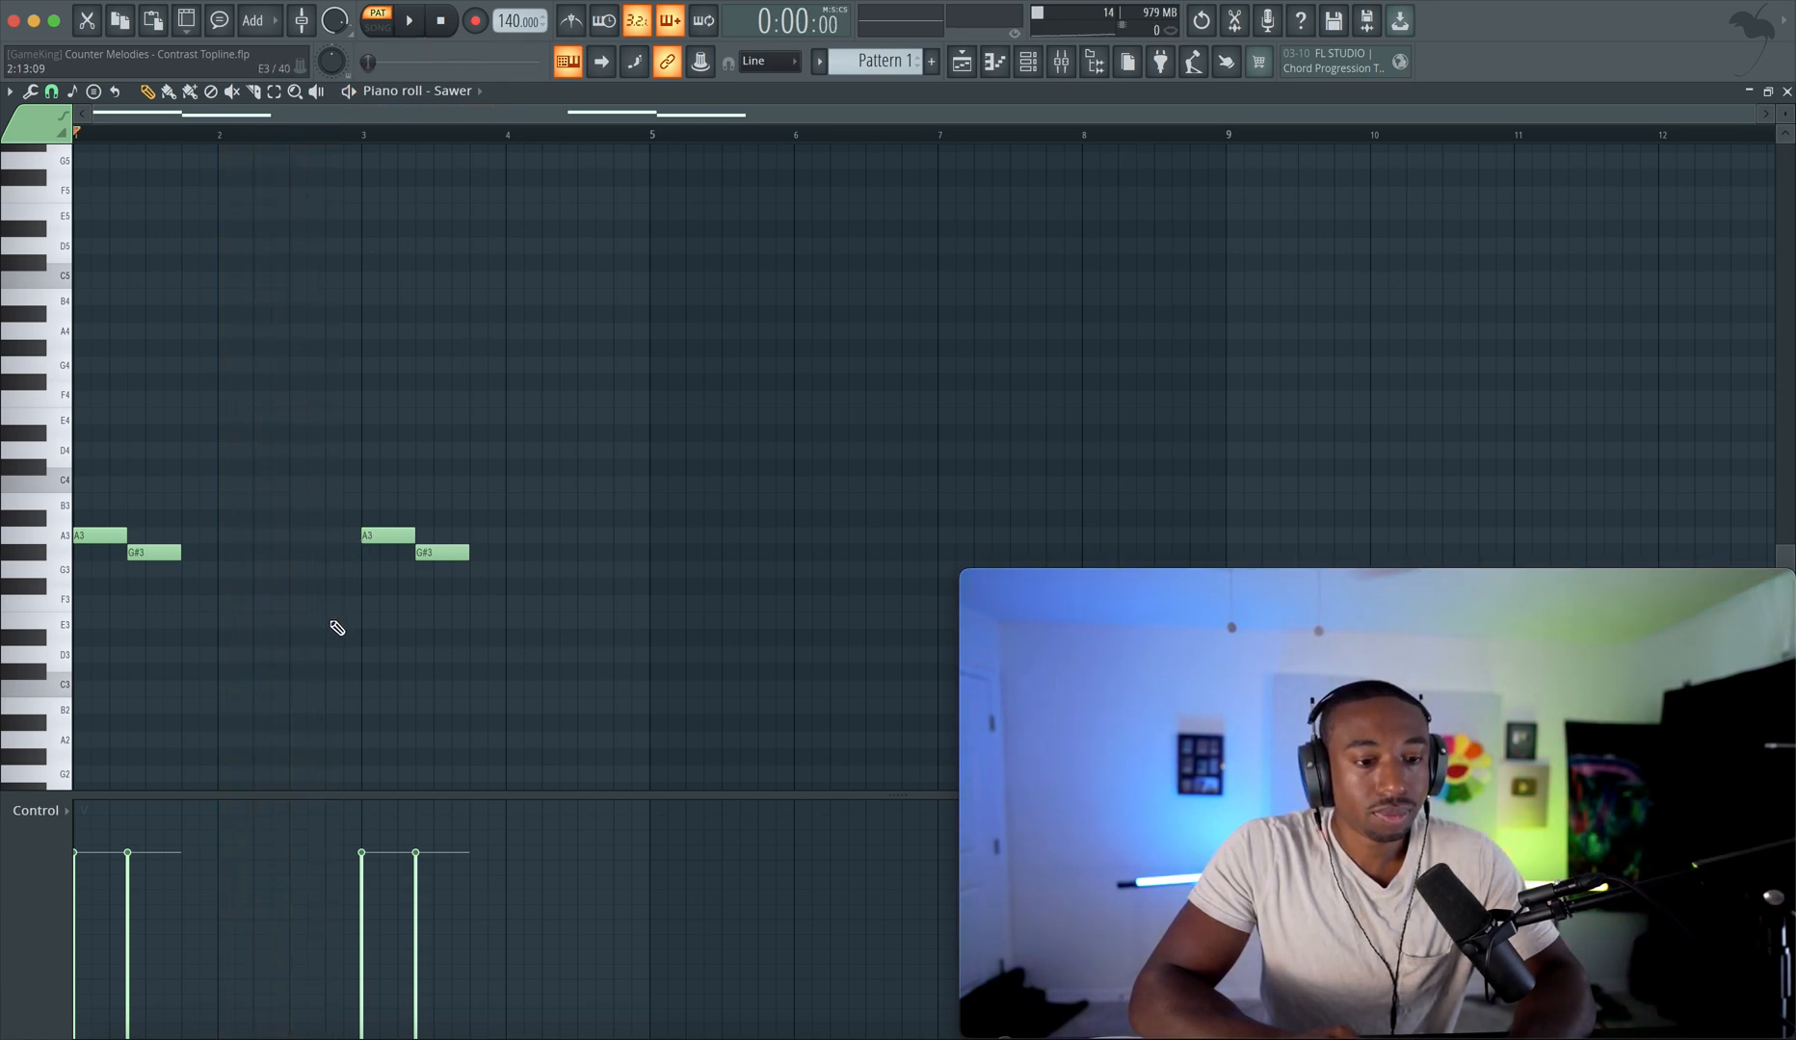
# - Place a four-step C#3 note on the last beat of bar 2
pyautogui.click(339, 687)
pyautogui.click(349, 687)
pyautogui.click(155, 555)
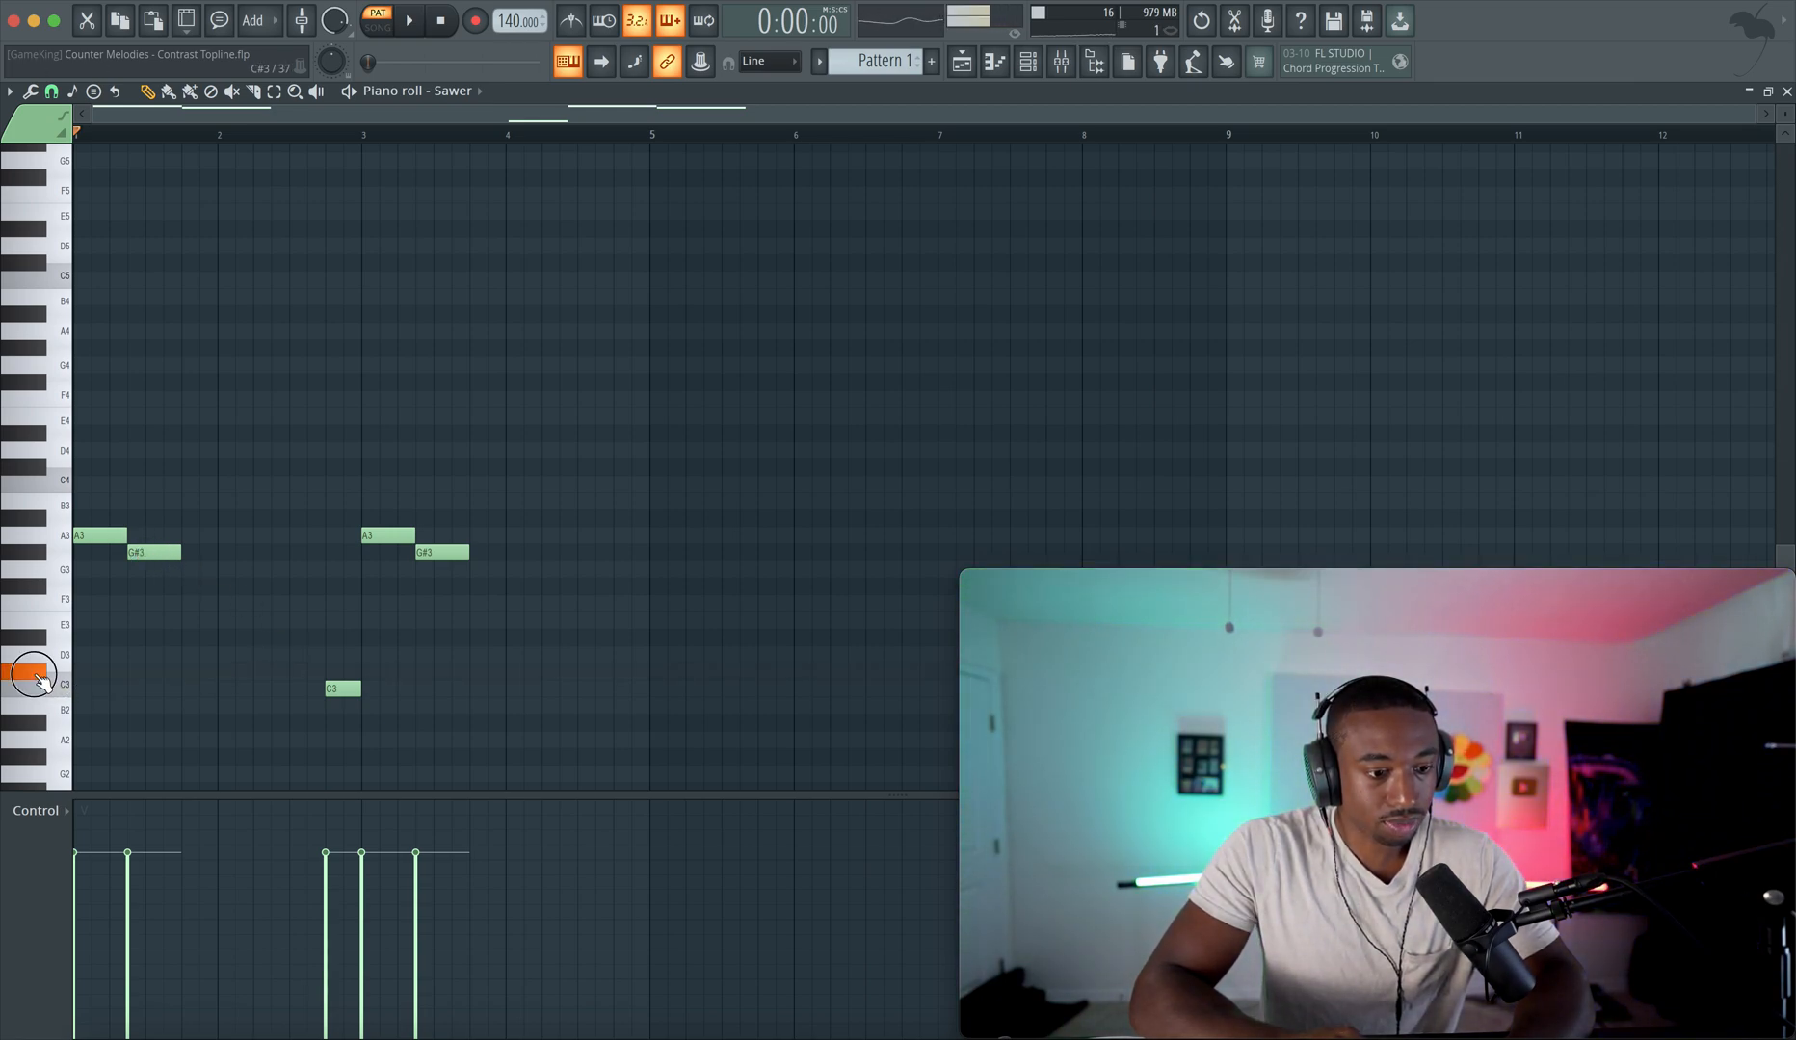
pyautogui.moveTo(342, 688); pyautogui.dragTo(343, 671)
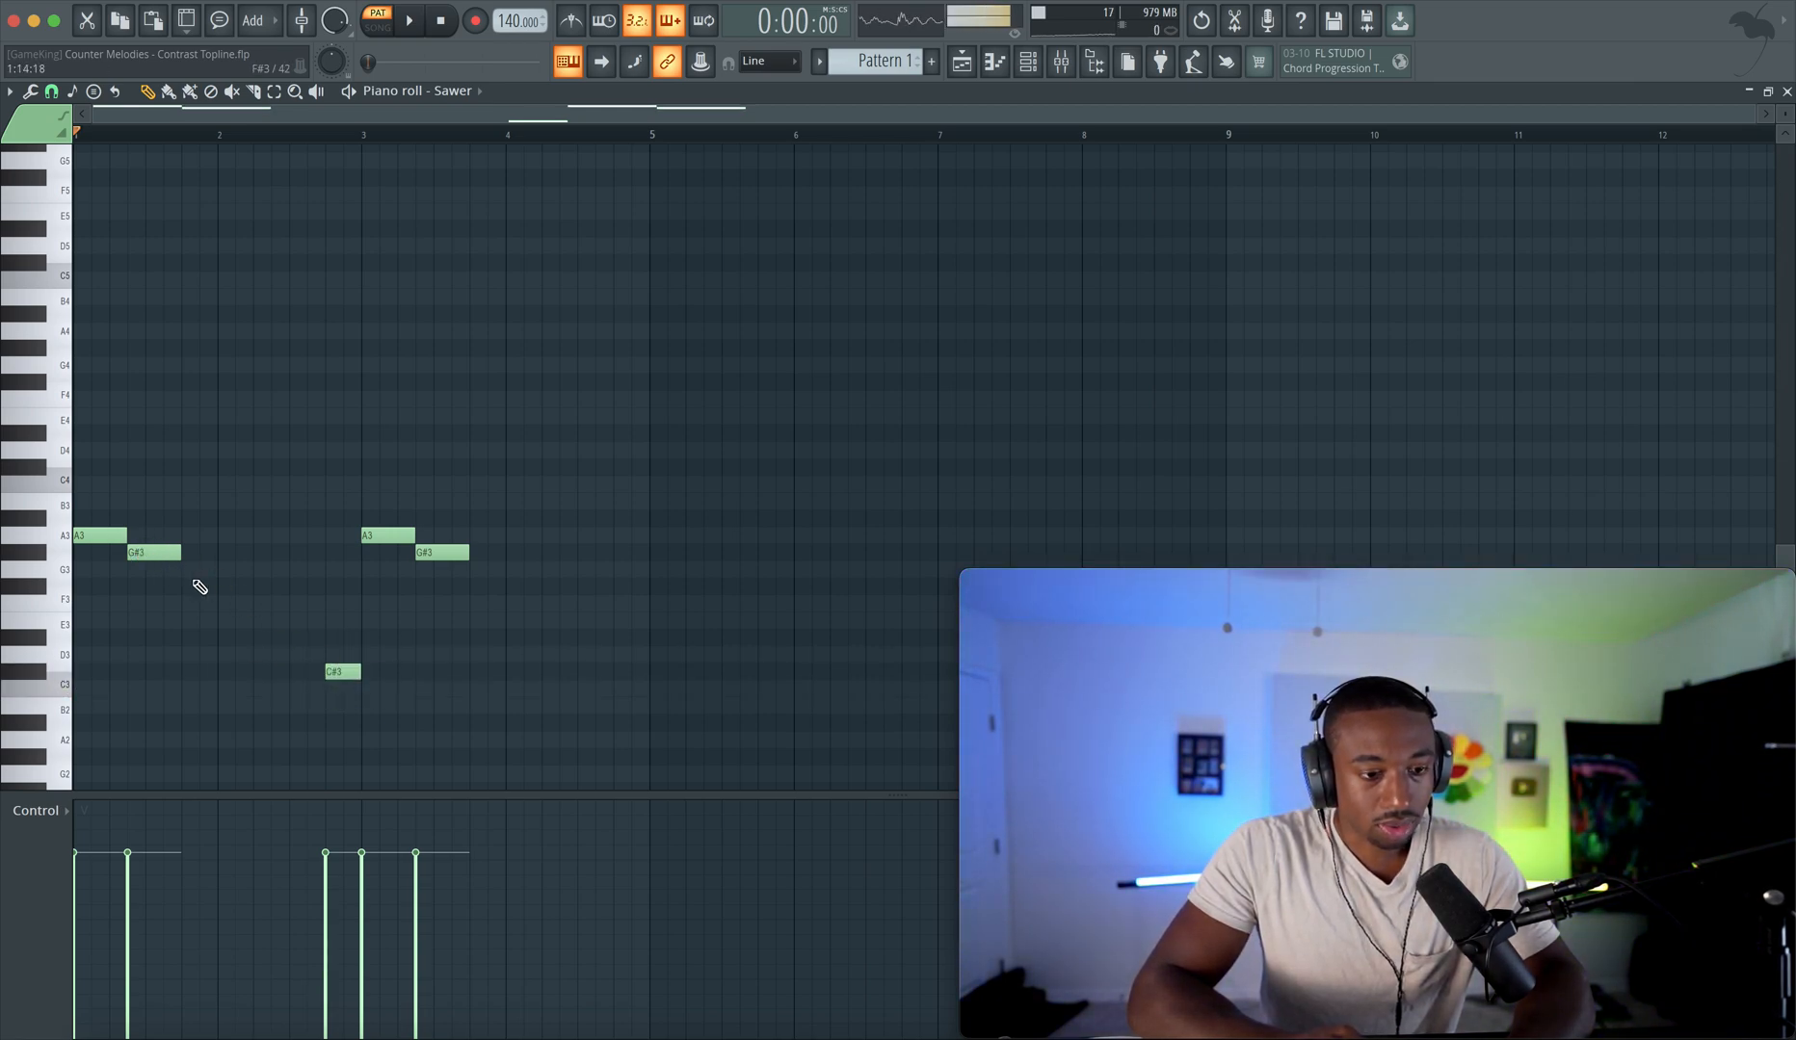
# - Try a copy of the A3 and G#3 pair at the start of bar 2
pyautogui.moveTo(200, 561); pyautogui.dragTo(244, 533)
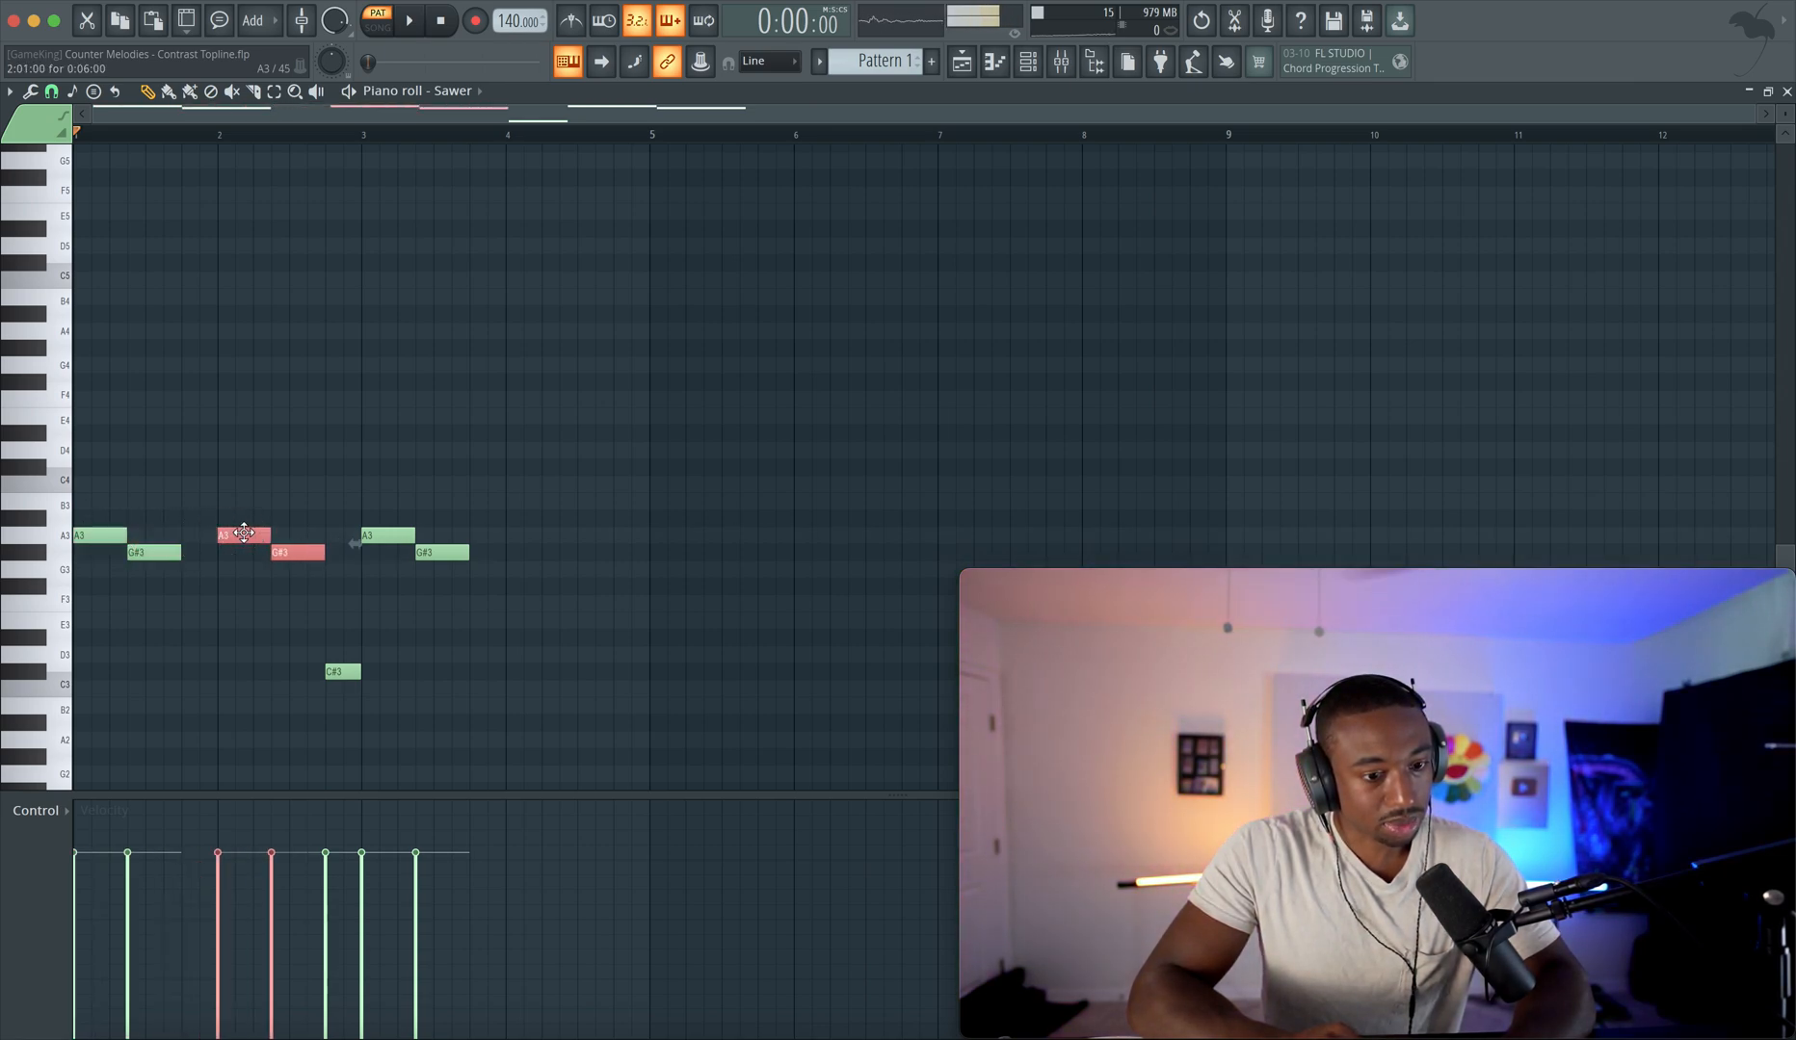
pyautogui.keyDown('super'); pyautogui.click(199, 749); pyautogui.keyUp('super')
pyautogui.moveTo(284, 576); pyautogui.dragTo(211, 497)
pyautogui.press('Delete')
# - Play the pattern and copy the C#3 note to the last beat of bar 4
pyautogui.press('space')
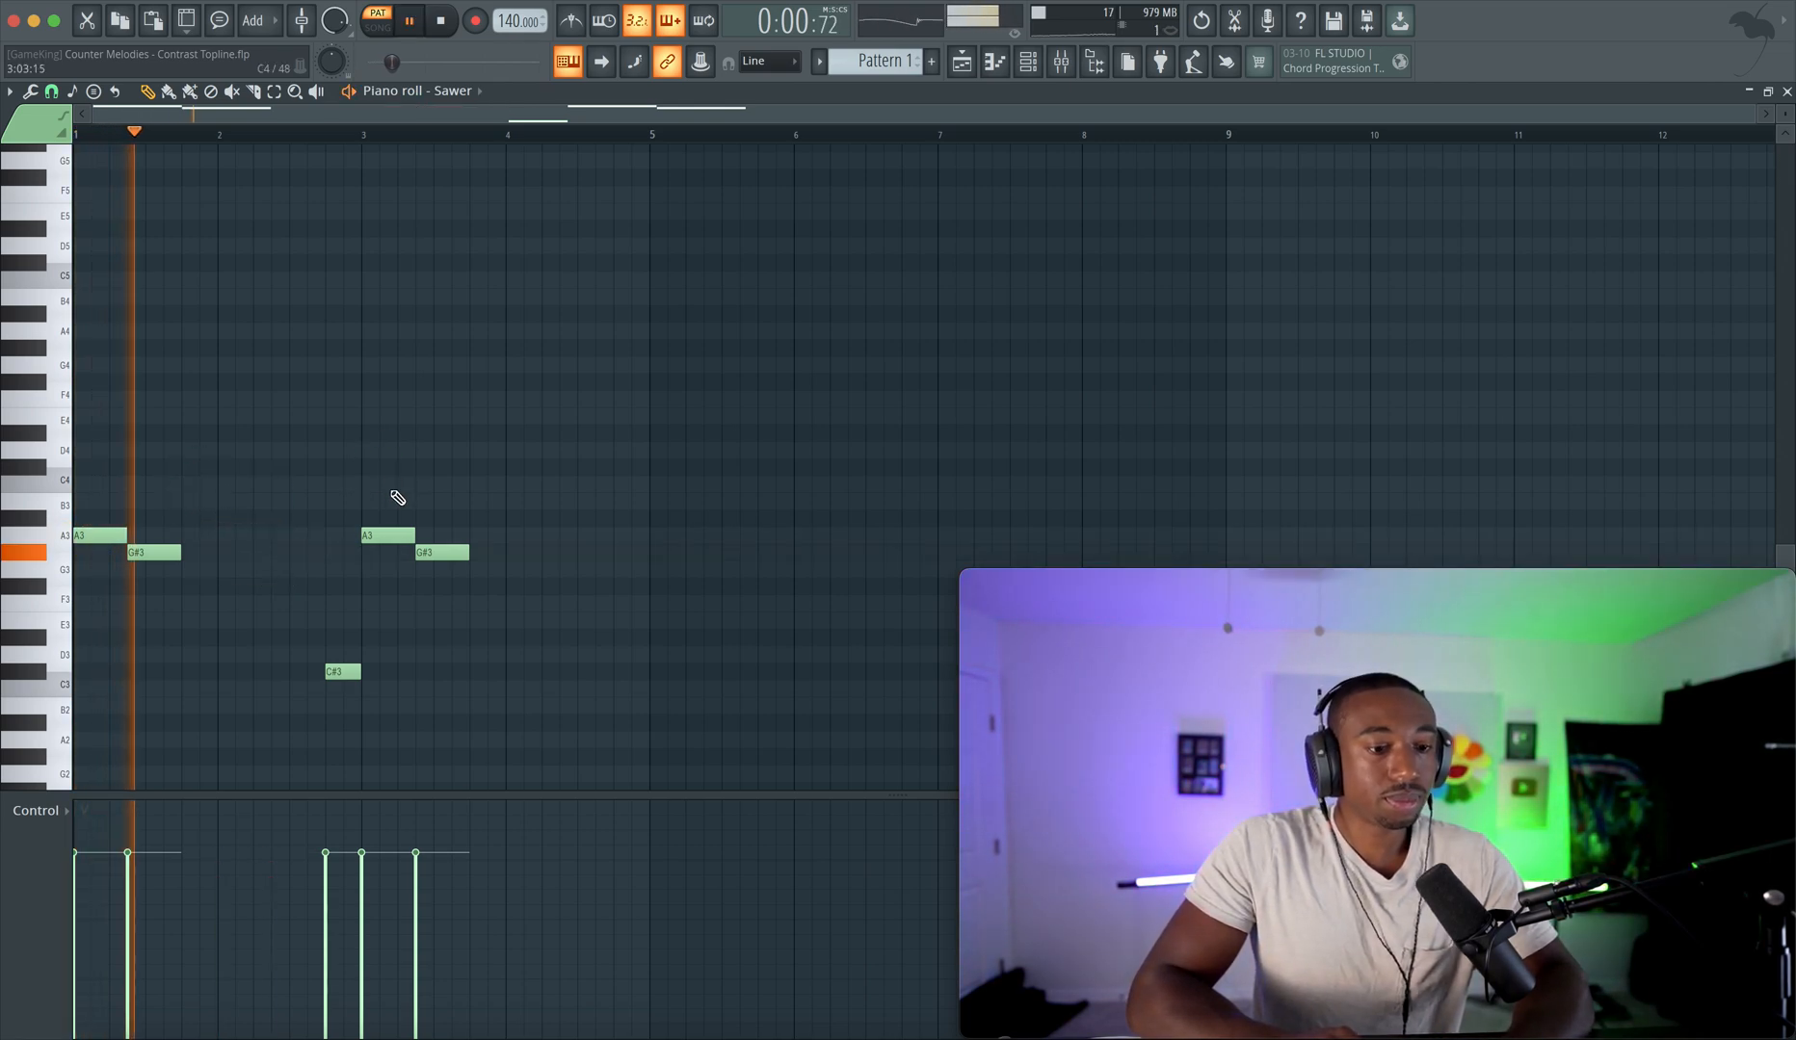
pyautogui.moveTo(342, 675)
pyautogui.mouseDown()
pyautogui.moveTo(631, 657)
pyautogui.moveTo(631, 679)
pyautogui.mouseUp()
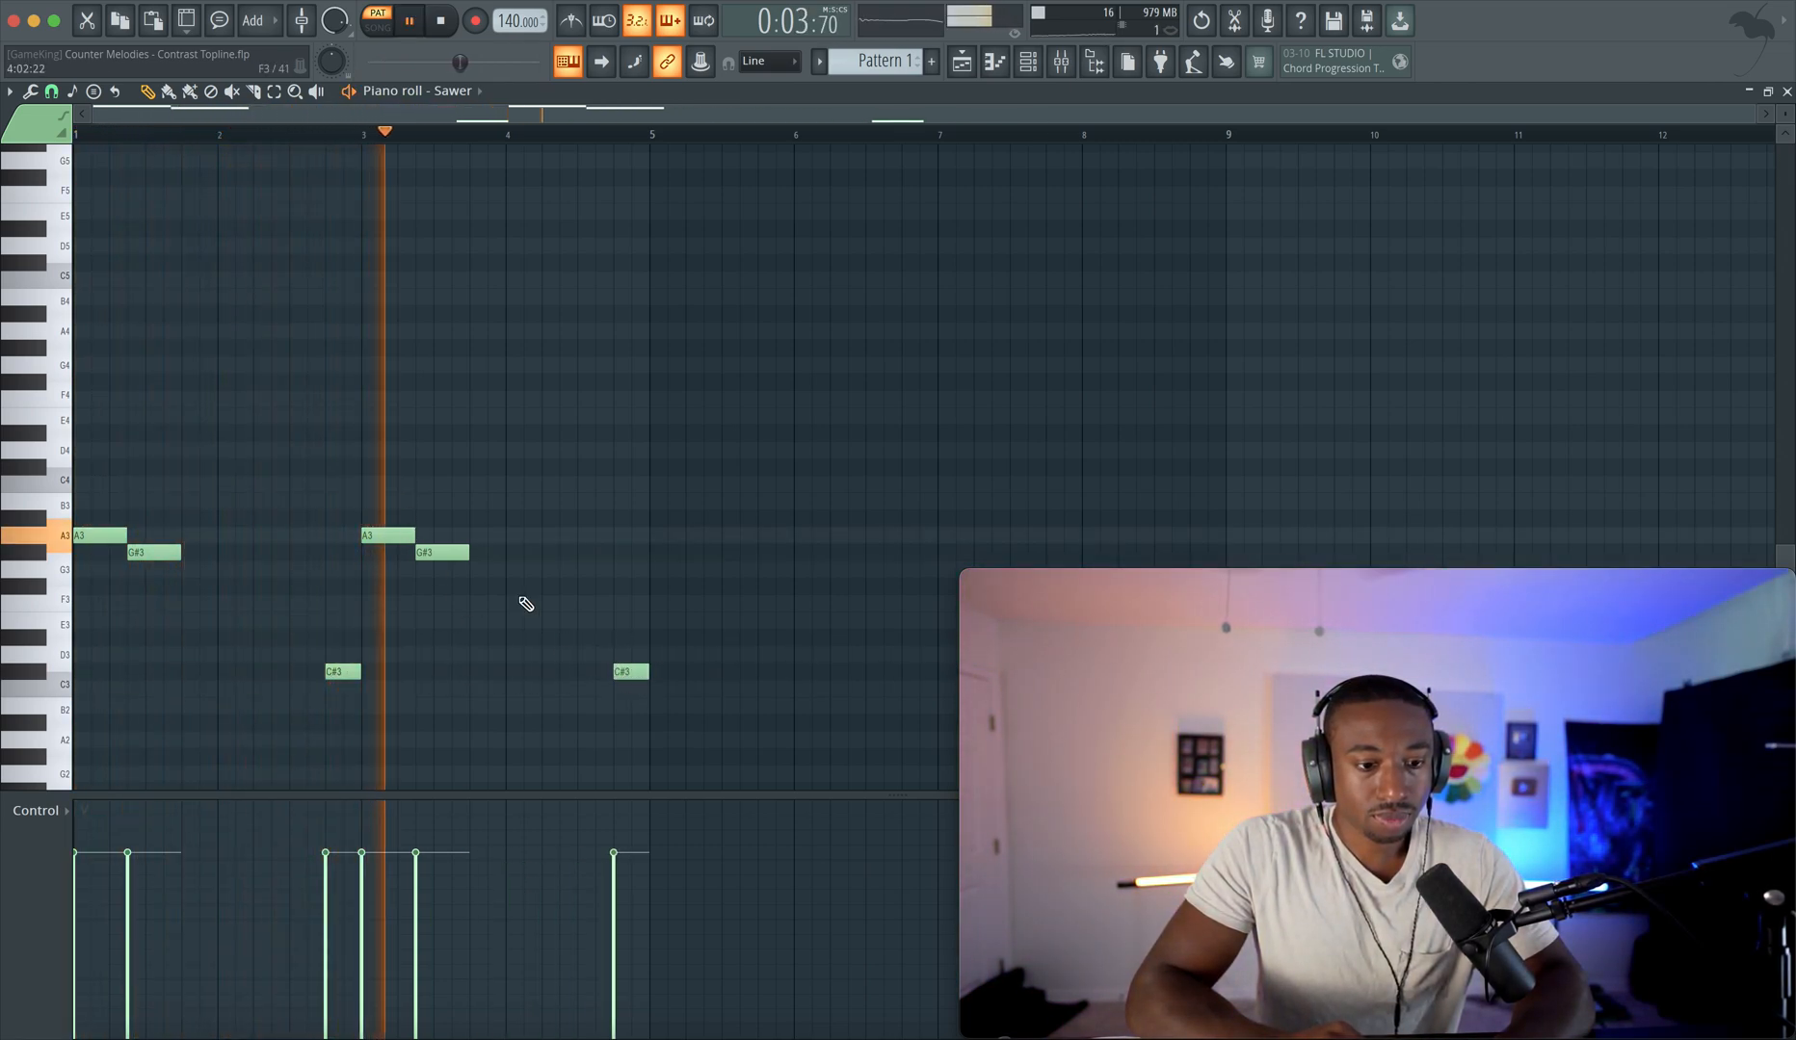
# - Add a second Sawer instrument to the channel rack and load the FG Angry Analog preset from its Leads bank
pyautogui.click(1029, 65)
pyautogui.click(274, 215)
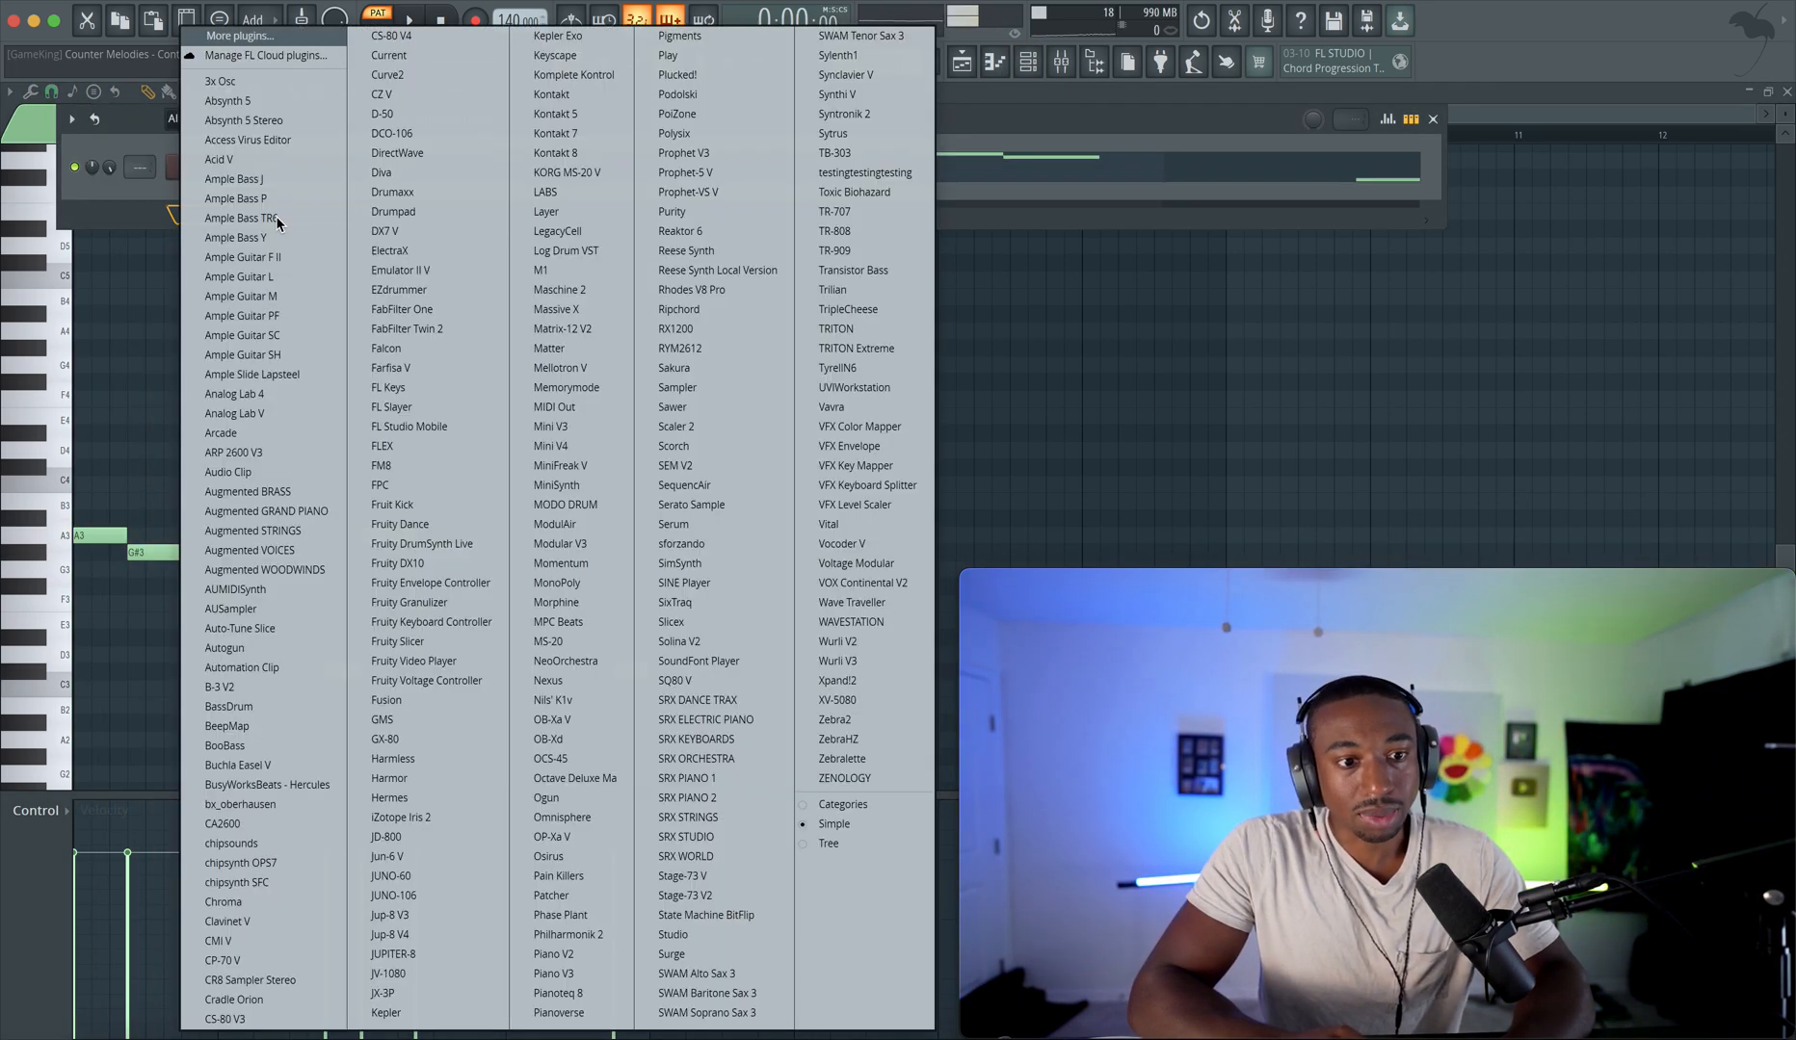
pyautogui.click(708, 407)
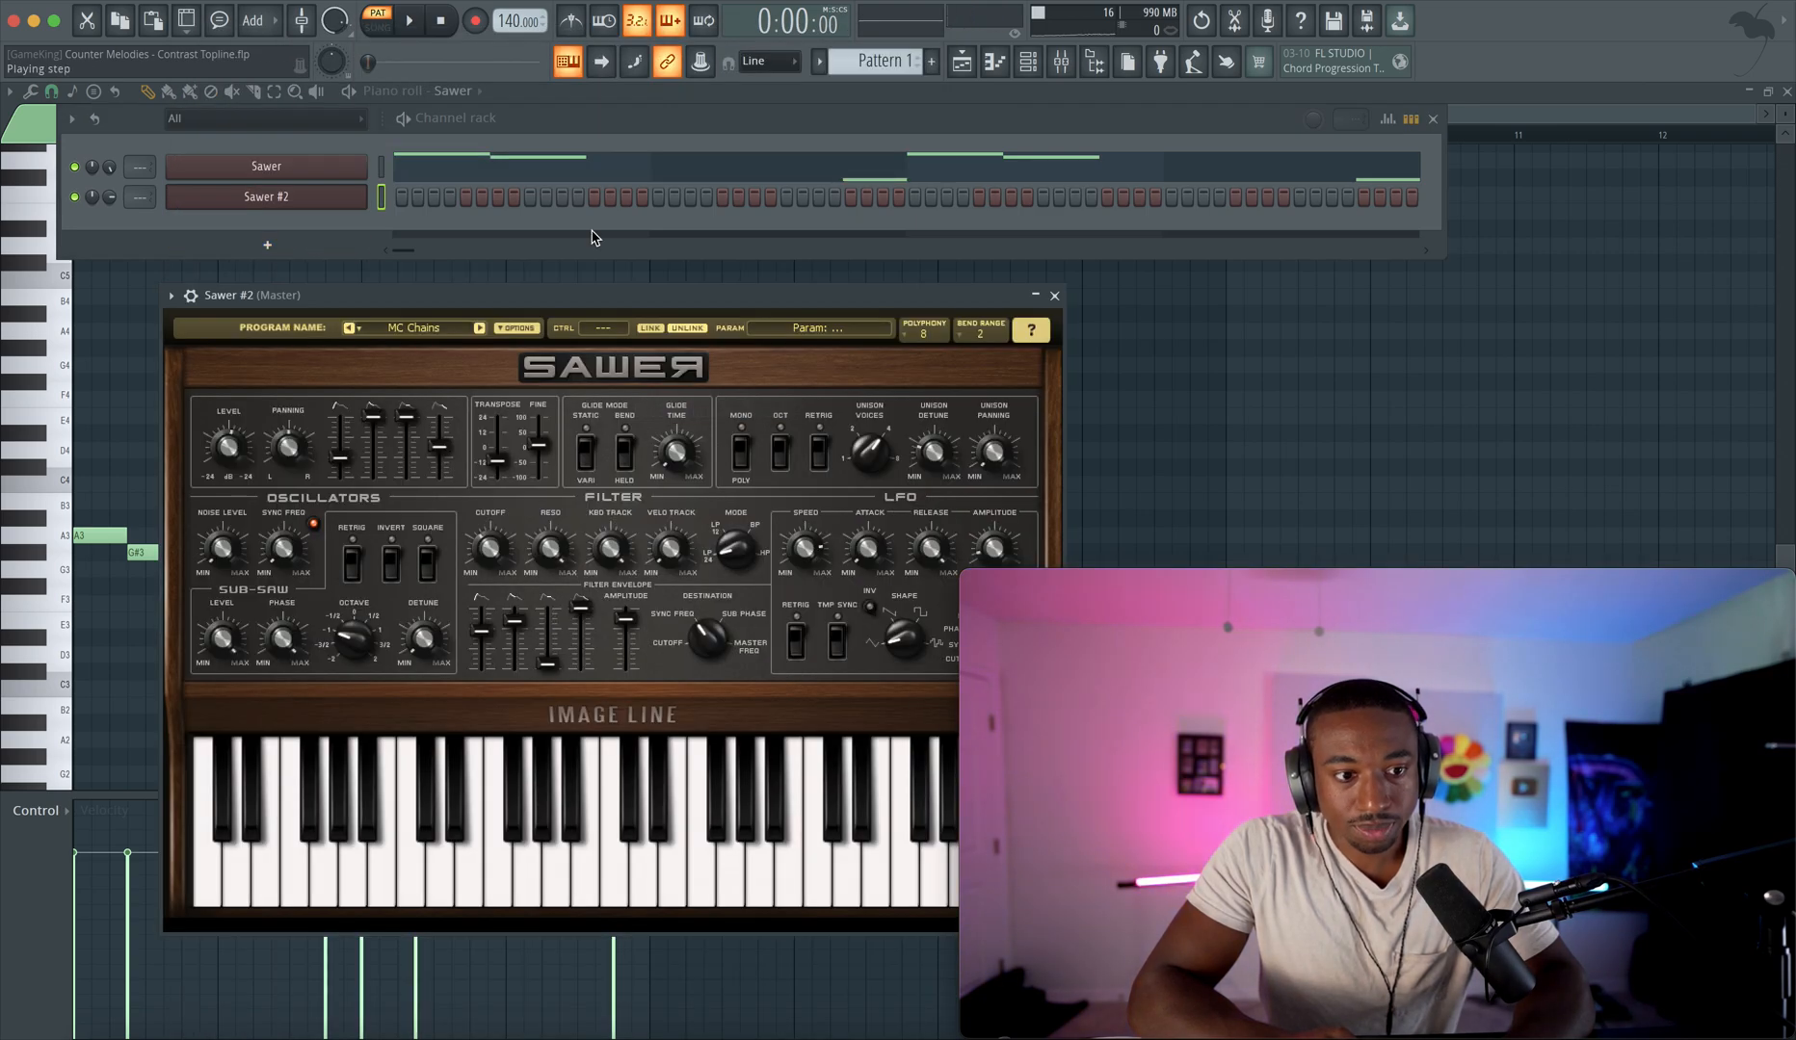
pyautogui.click(434, 328)
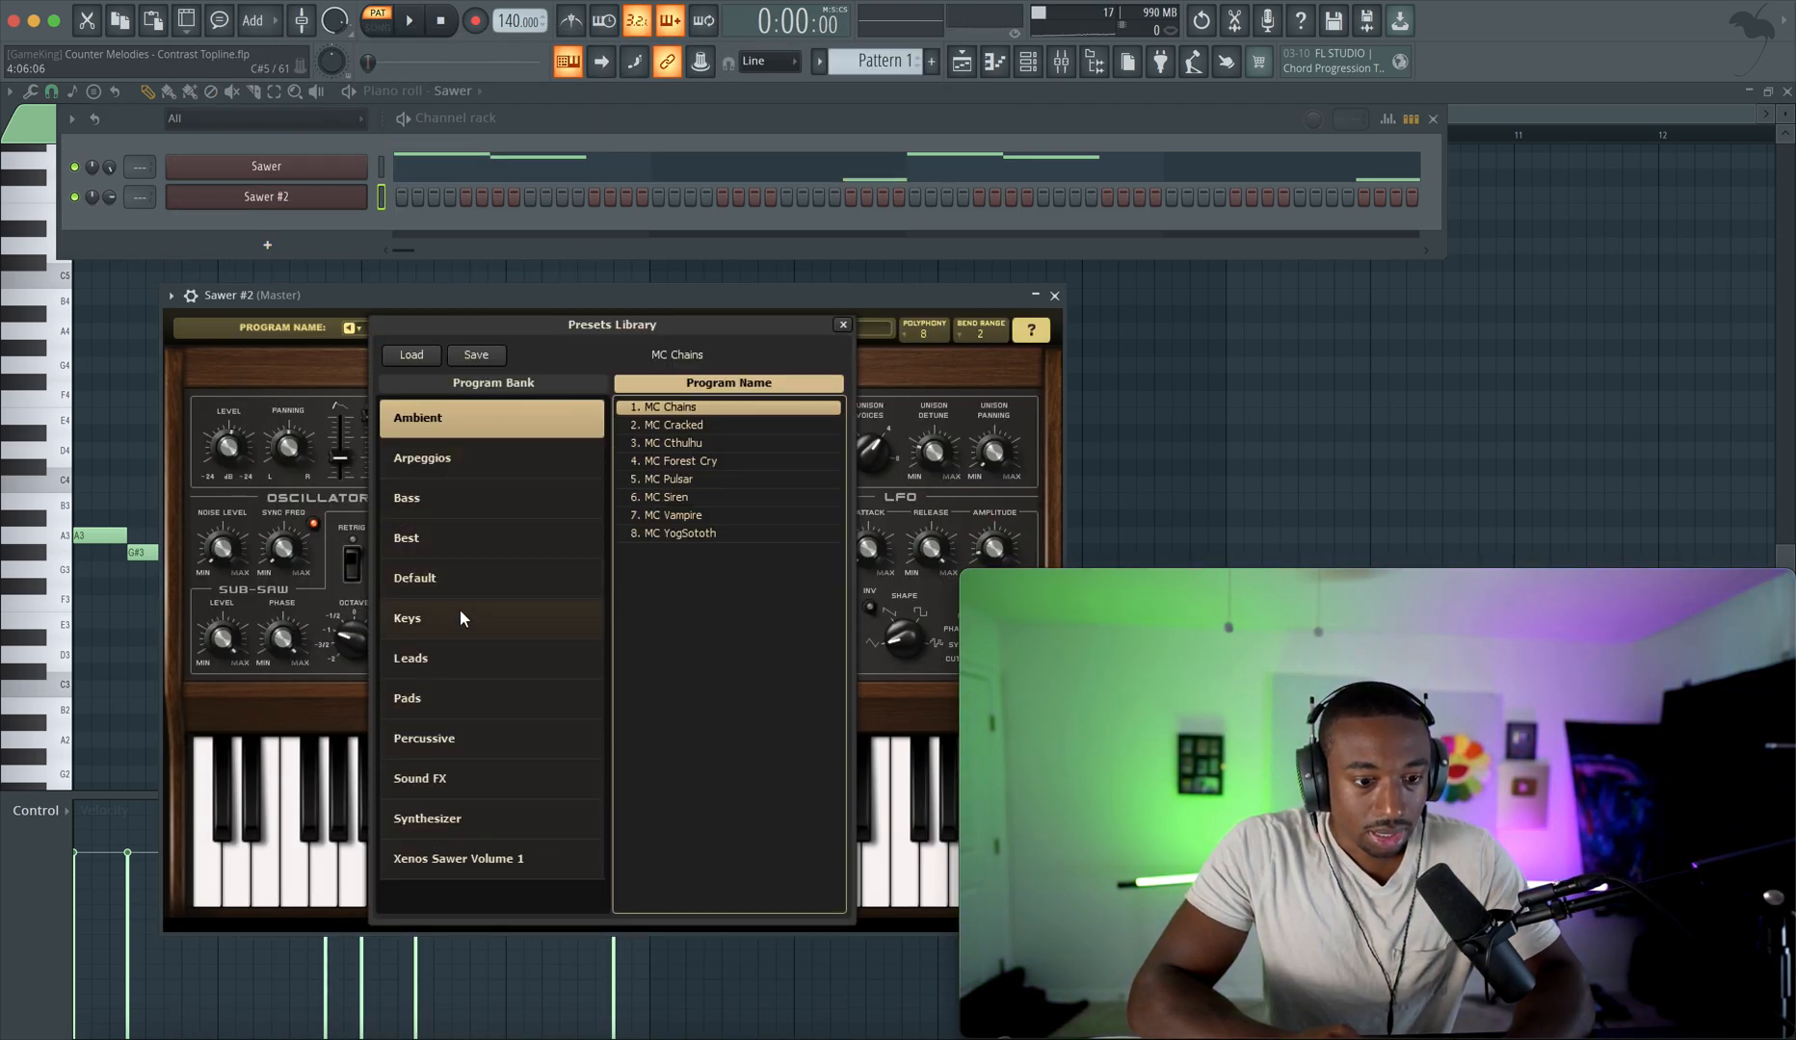
pyautogui.click(462, 658)
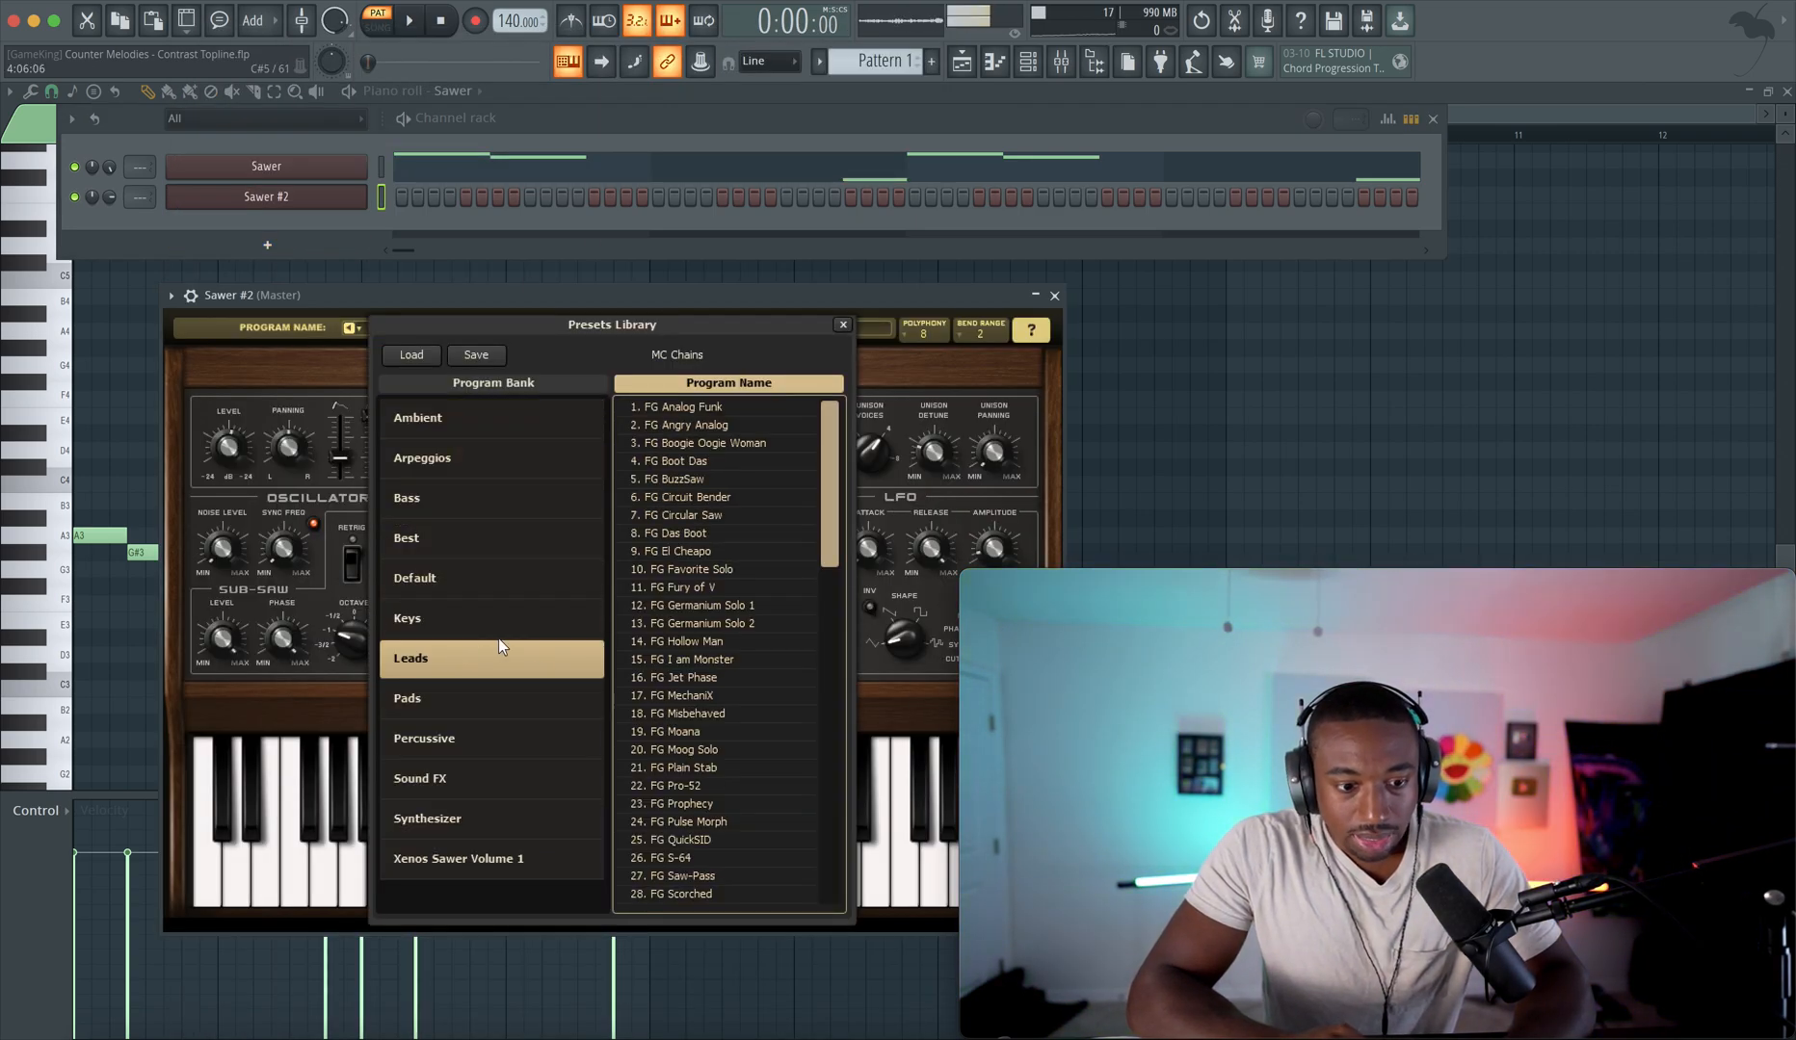
pyautogui.doubleClick(700, 424)
pyautogui.click(1054, 295)
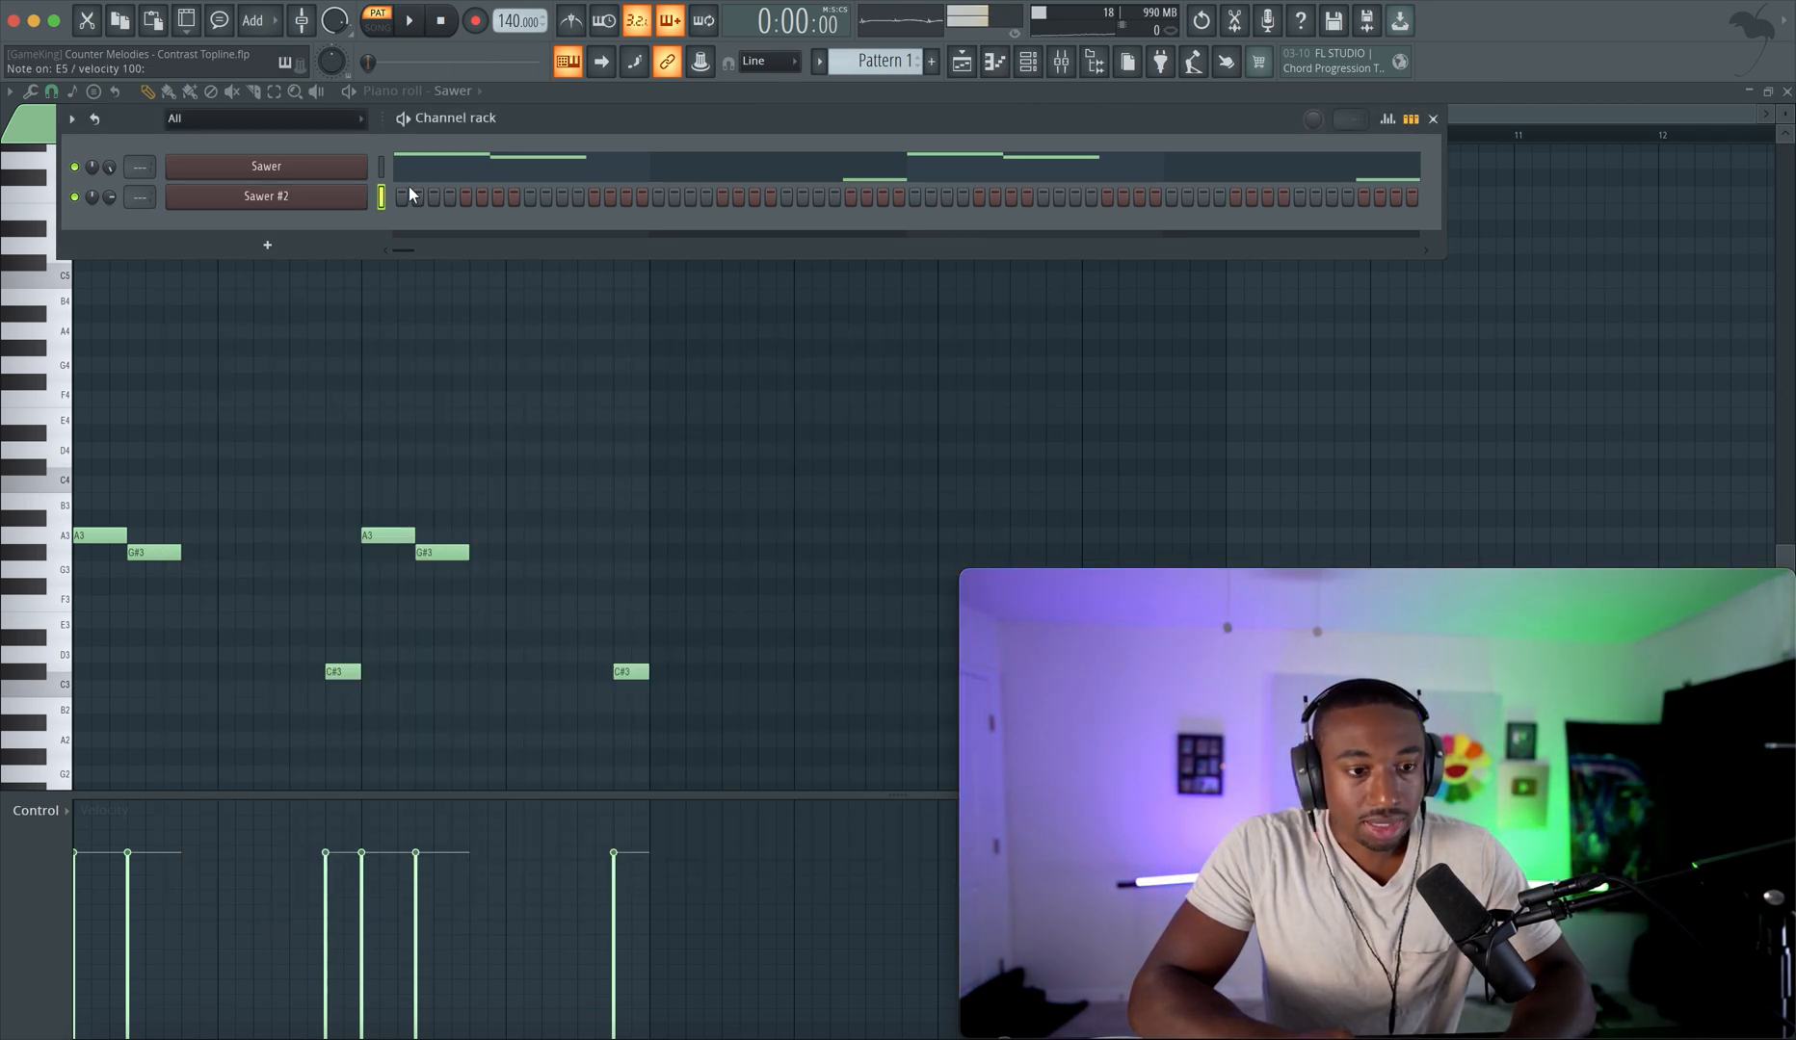
# - Reopen the second Sawer and step forward through its presets to FG Das Boot
pyautogui.click(315, 201)
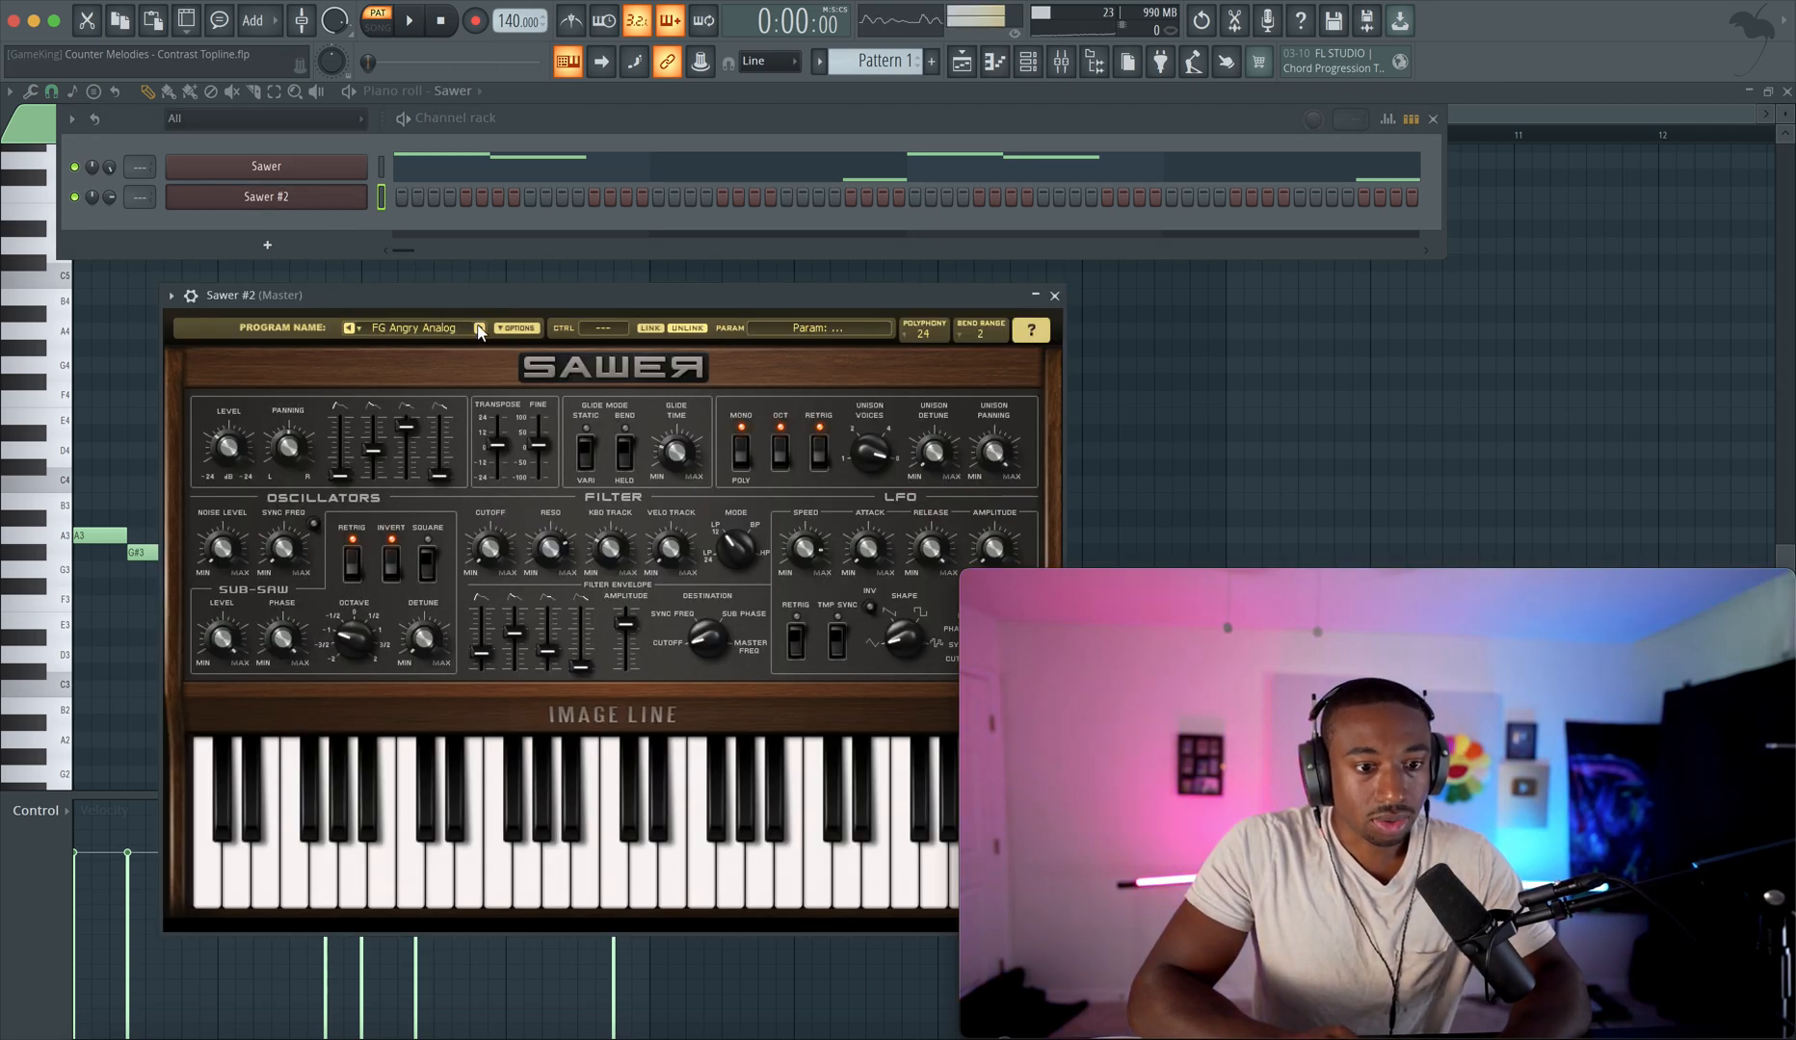
pyautogui.click(480, 330)
pyautogui.click(479, 331)
pyautogui.click(479, 330)
pyautogui.click(479, 330)
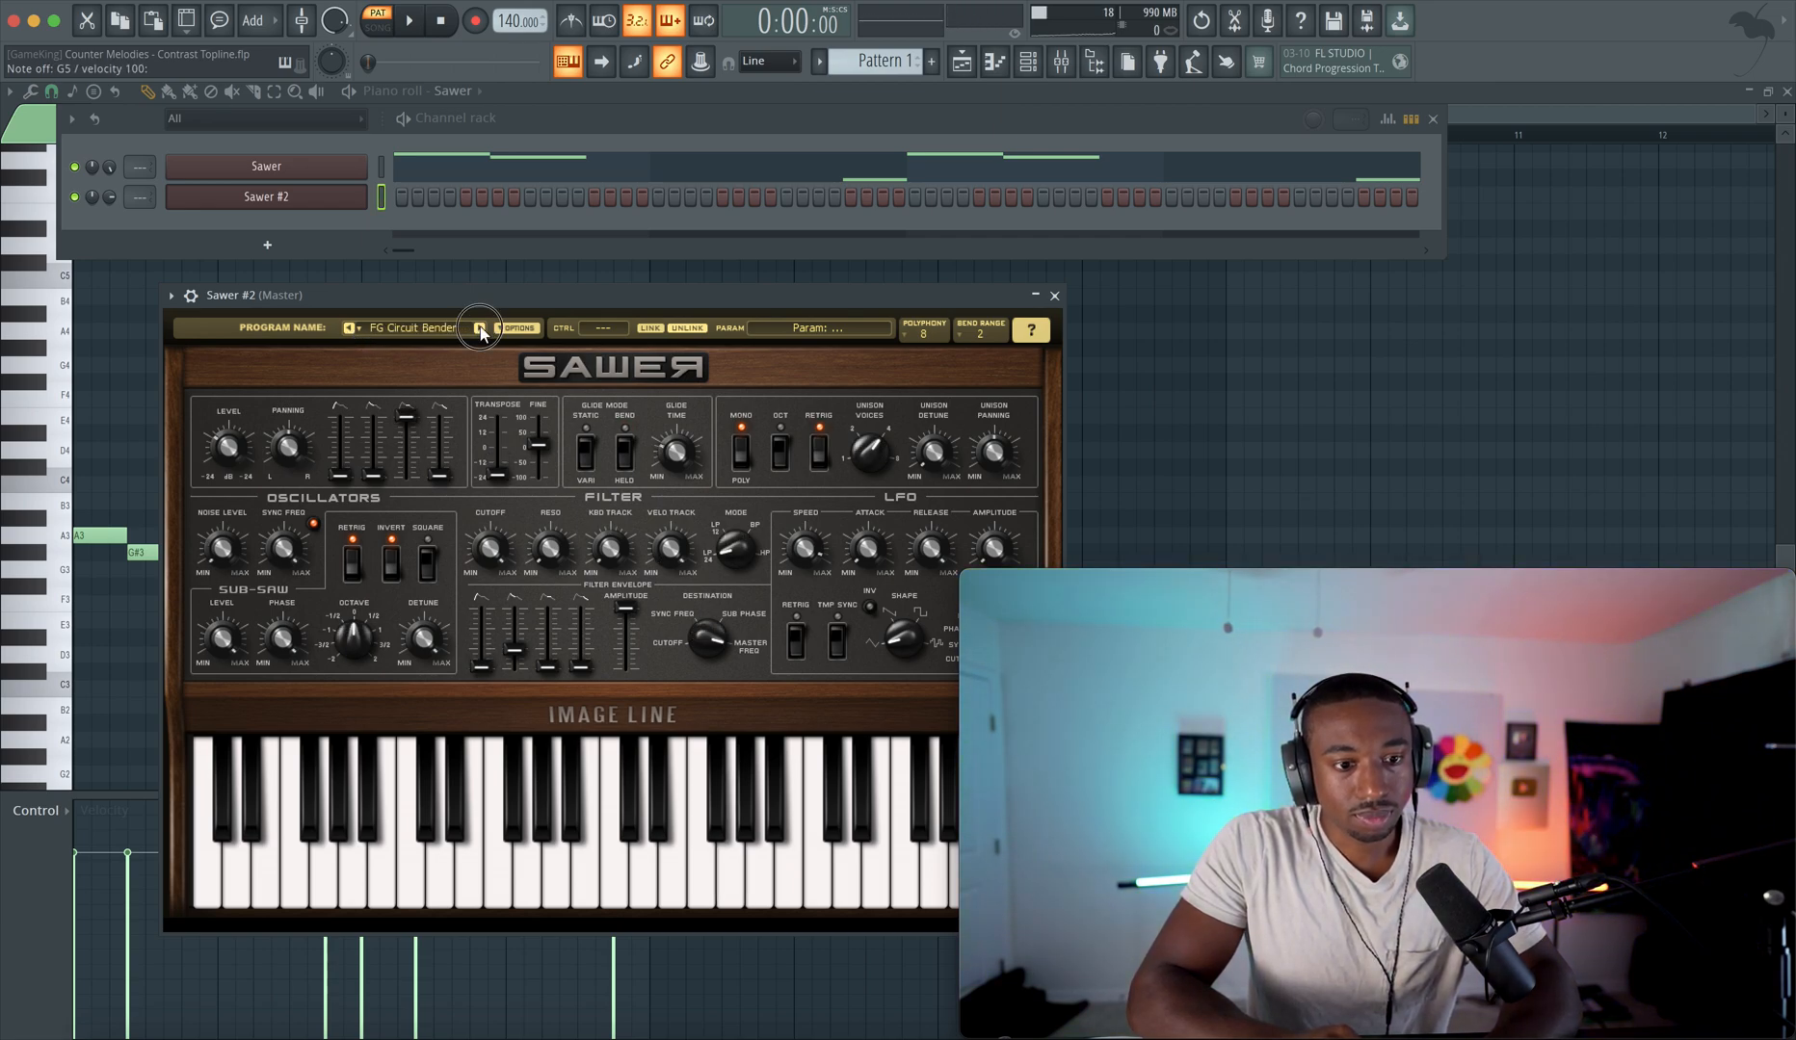
pyautogui.click(480, 331)
pyautogui.click(480, 331)
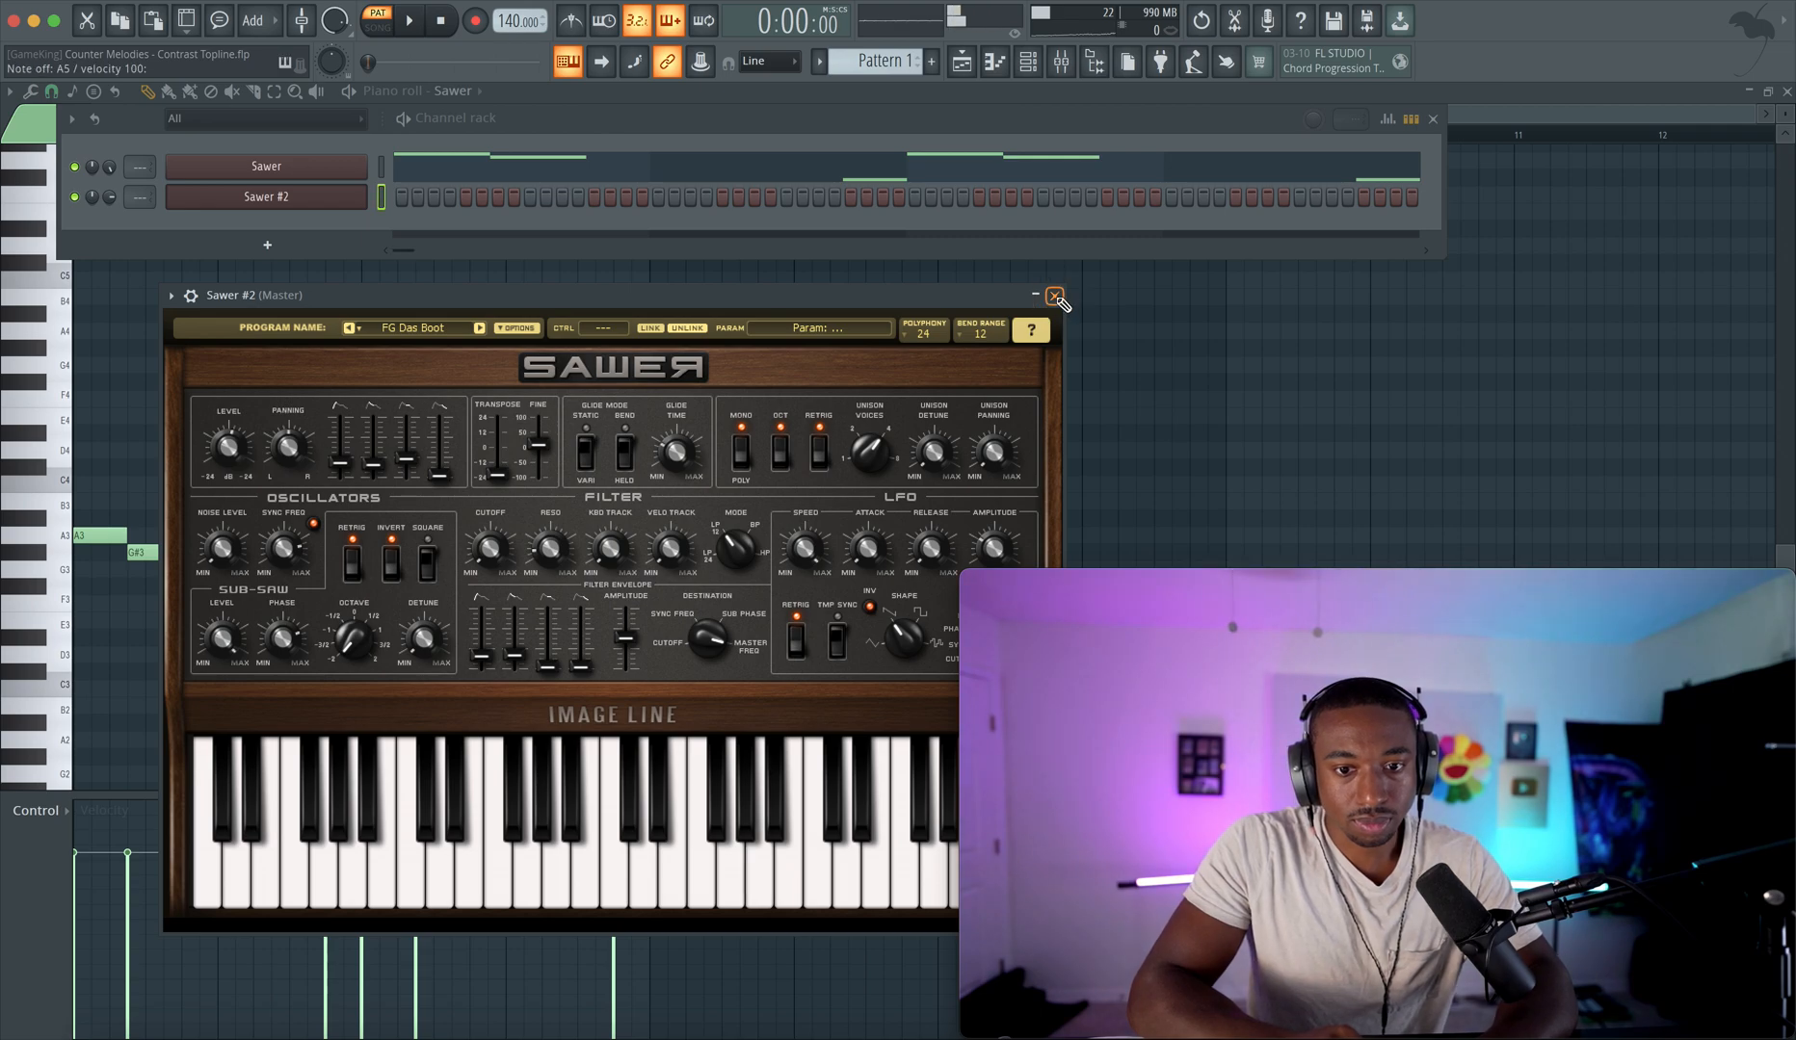
# - Open the Sawer #2 piano roll and check the ghost channels option among its view settings
pyautogui.click(1054, 296)
pyautogui.rightClick(366, 197)
pyautogui.click(405, 188)
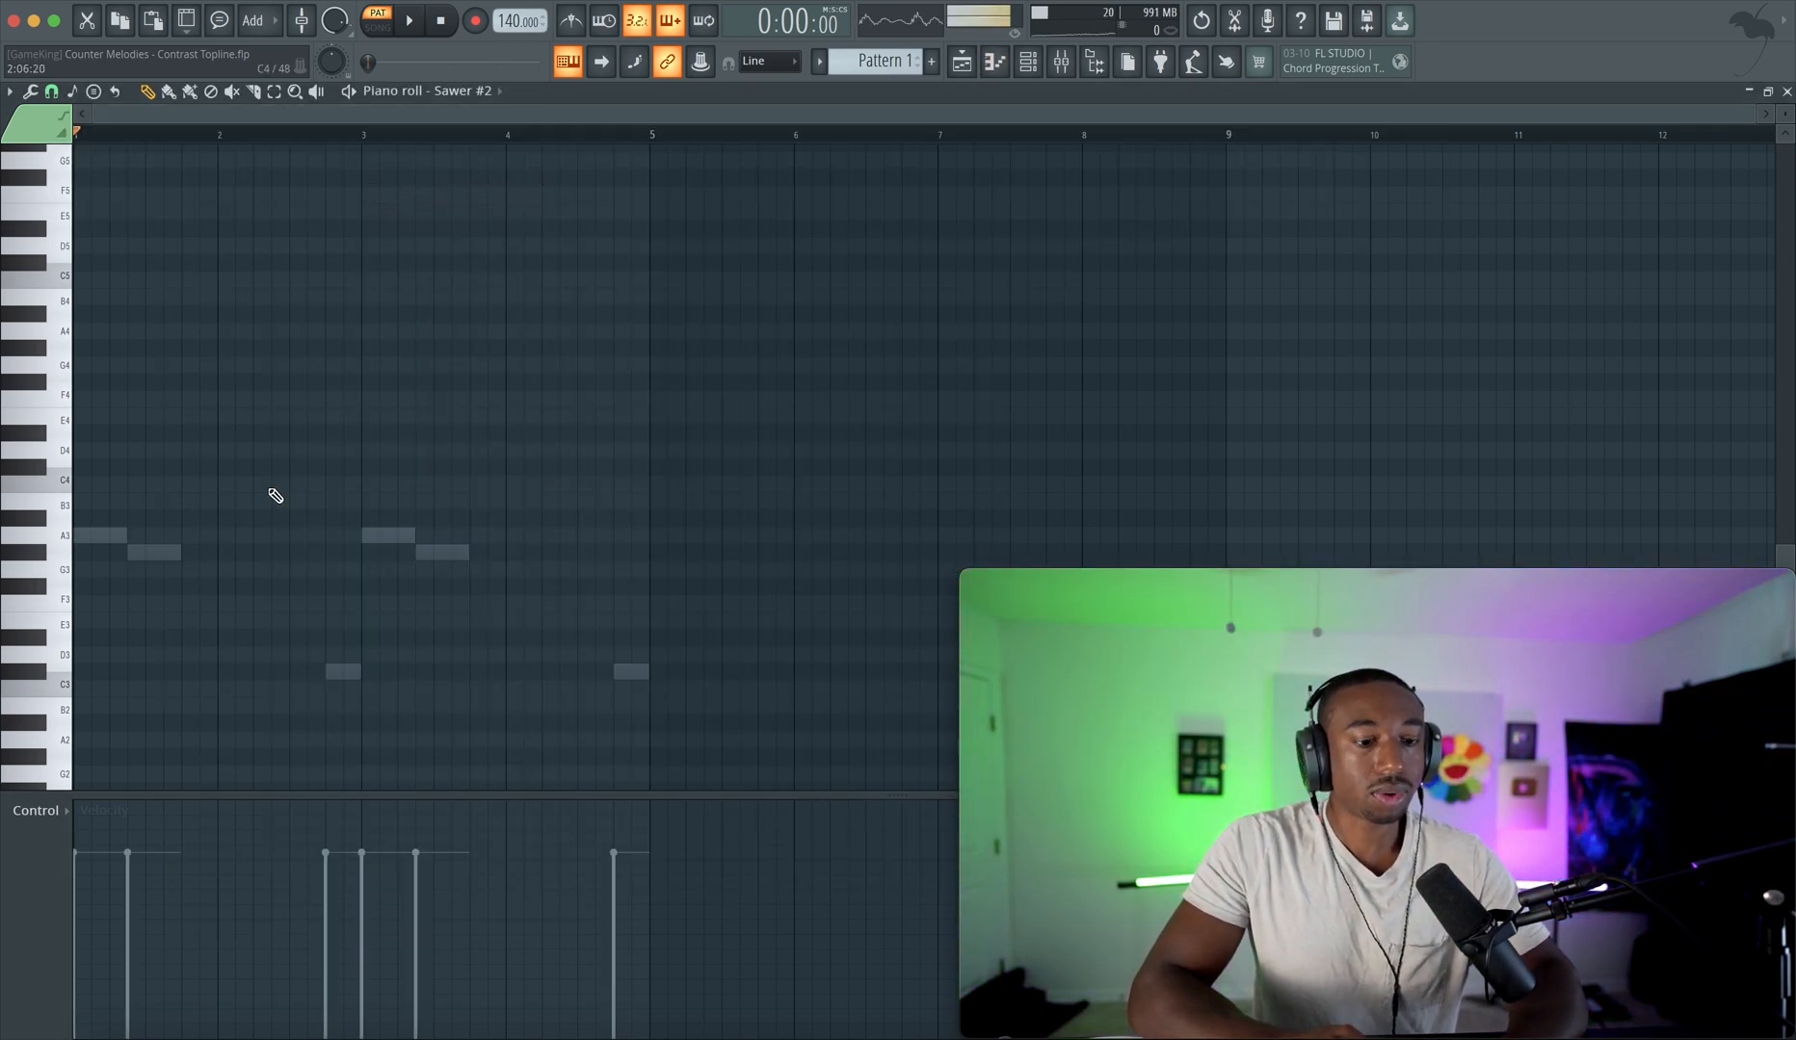
pyautogui.click(9, 92)
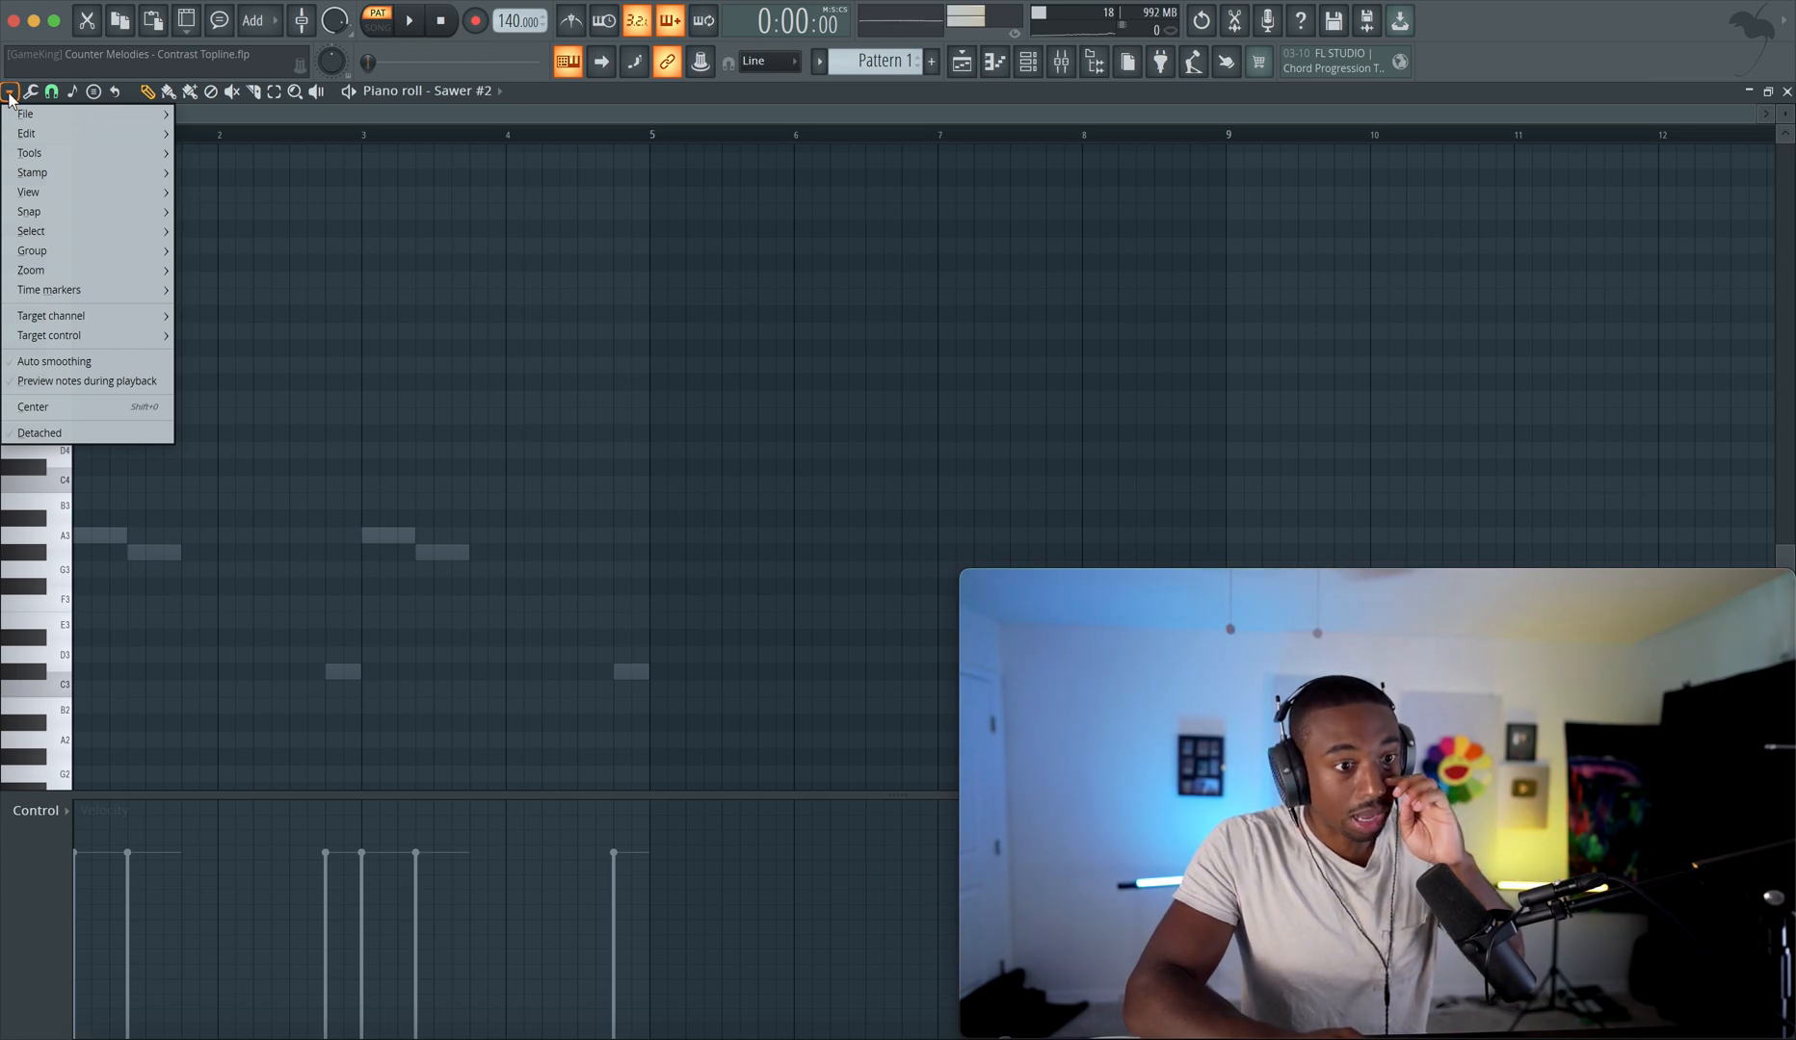
pyautogui.moveTo(29, 192)
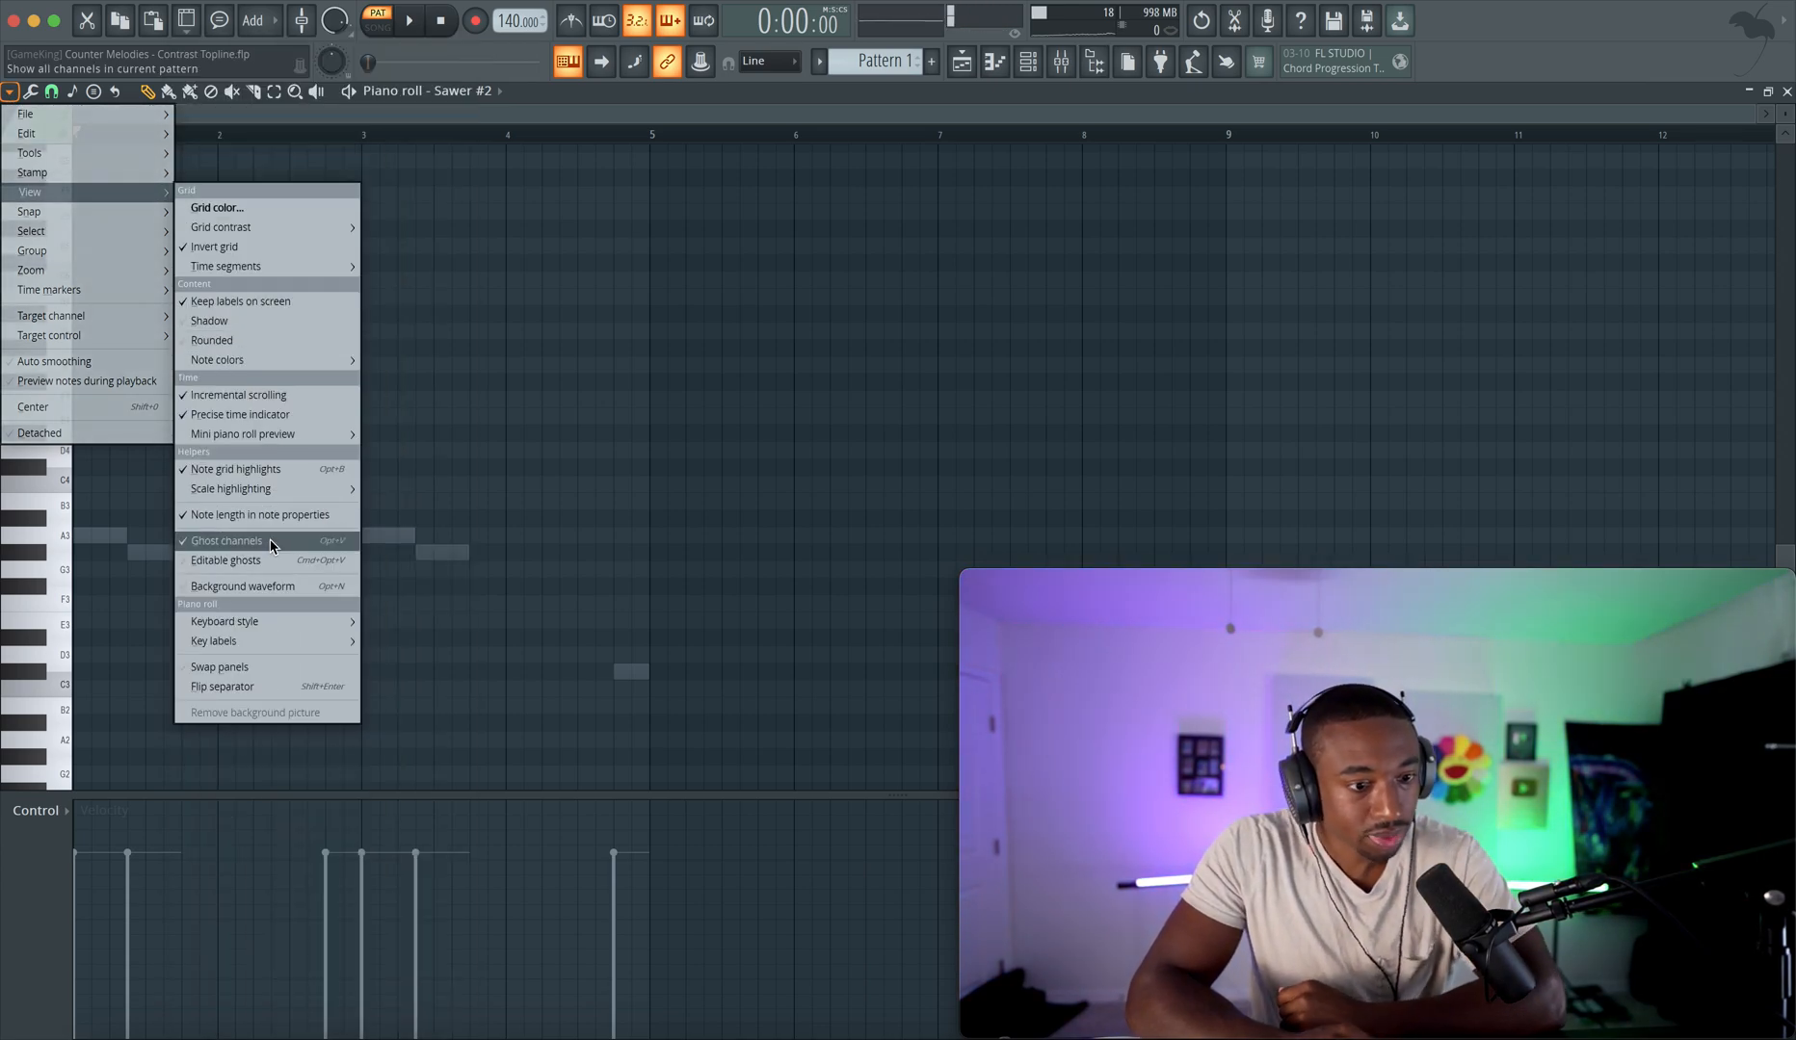
pyautogui.click(557, 393)
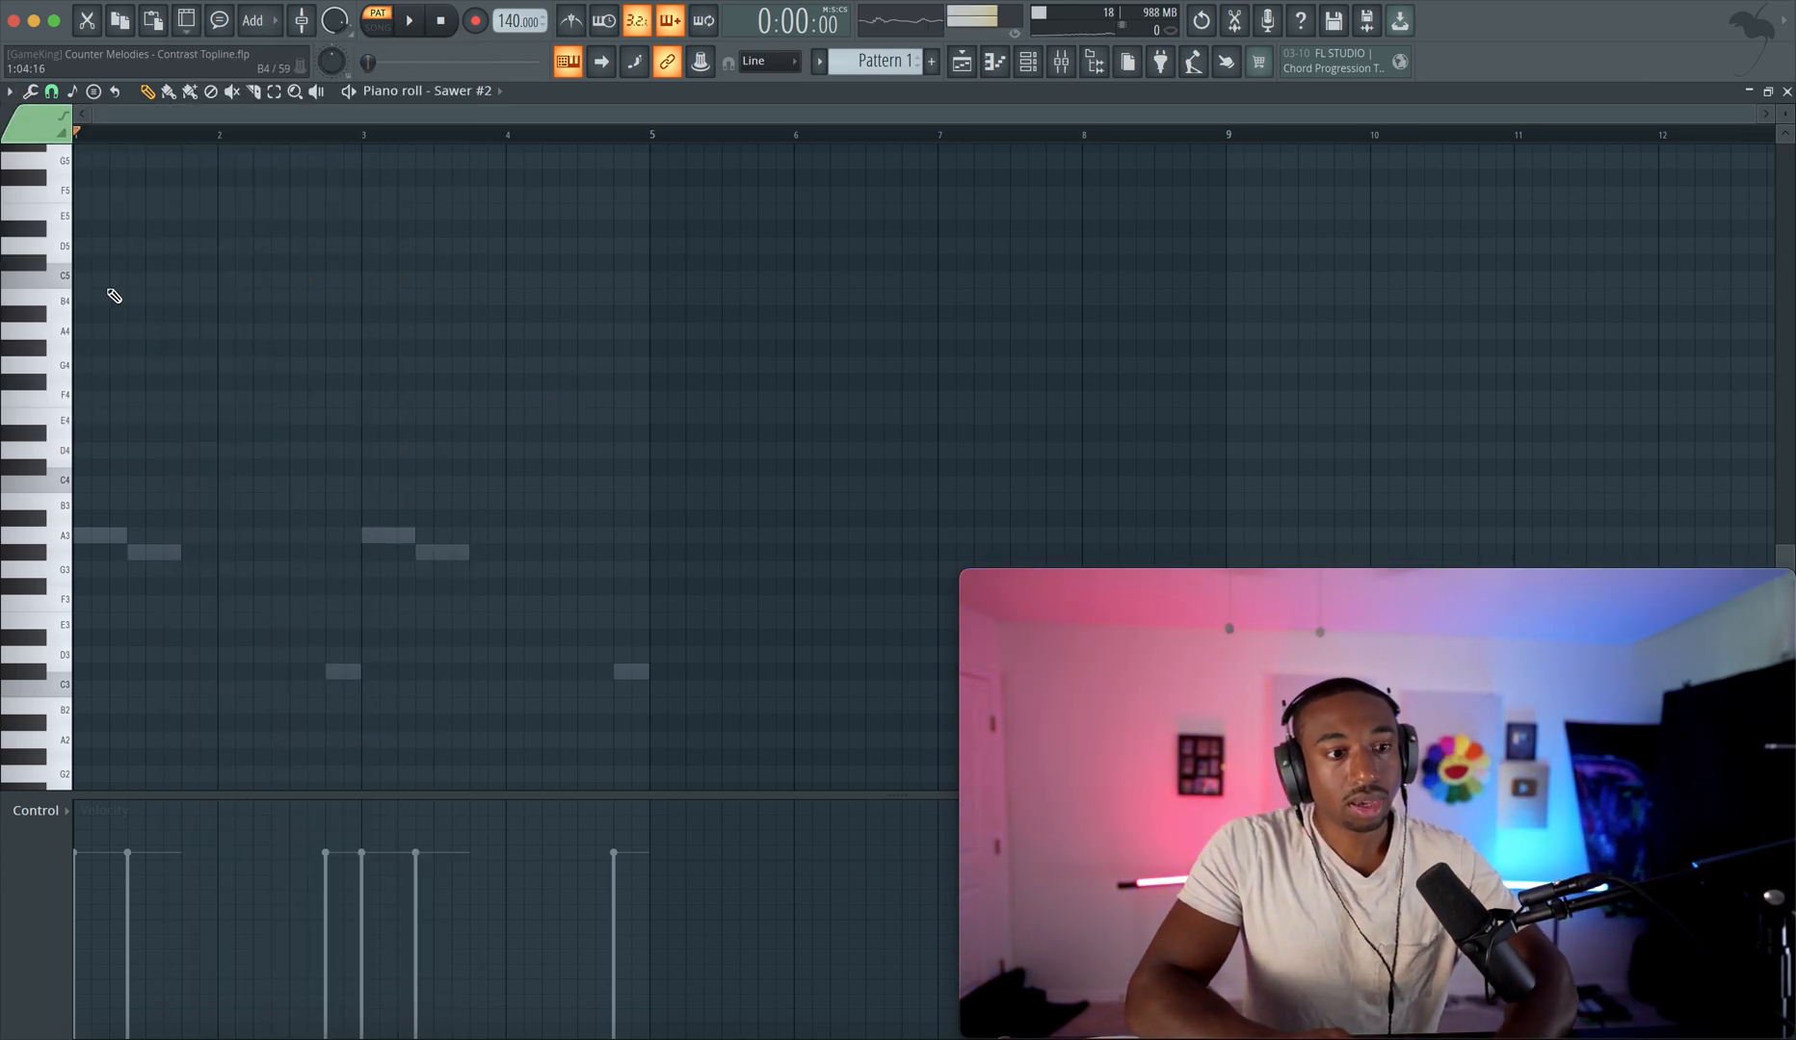
# - Enter an A5, C6, E6, F6 figure from the start of bar 1 and repeat it across bar 2
pyautogui.scroll(3, 115, 308)
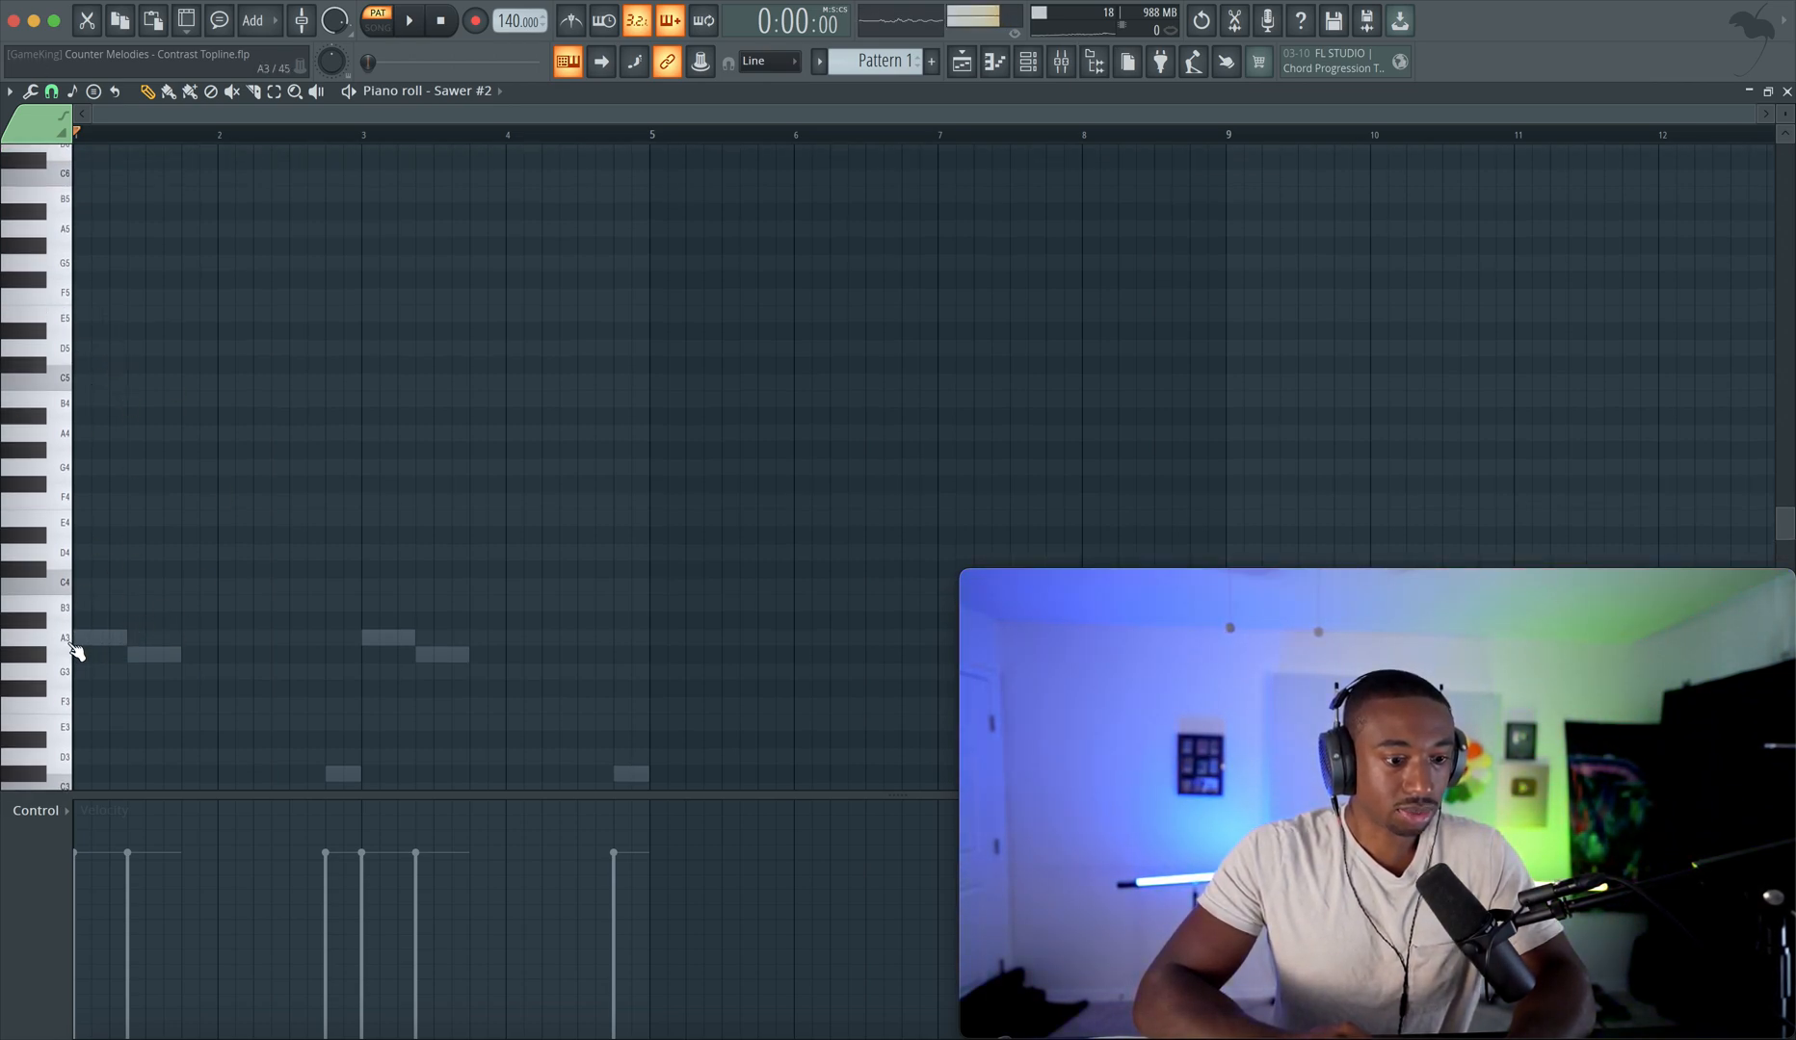
pyautogui.click(85, 227)
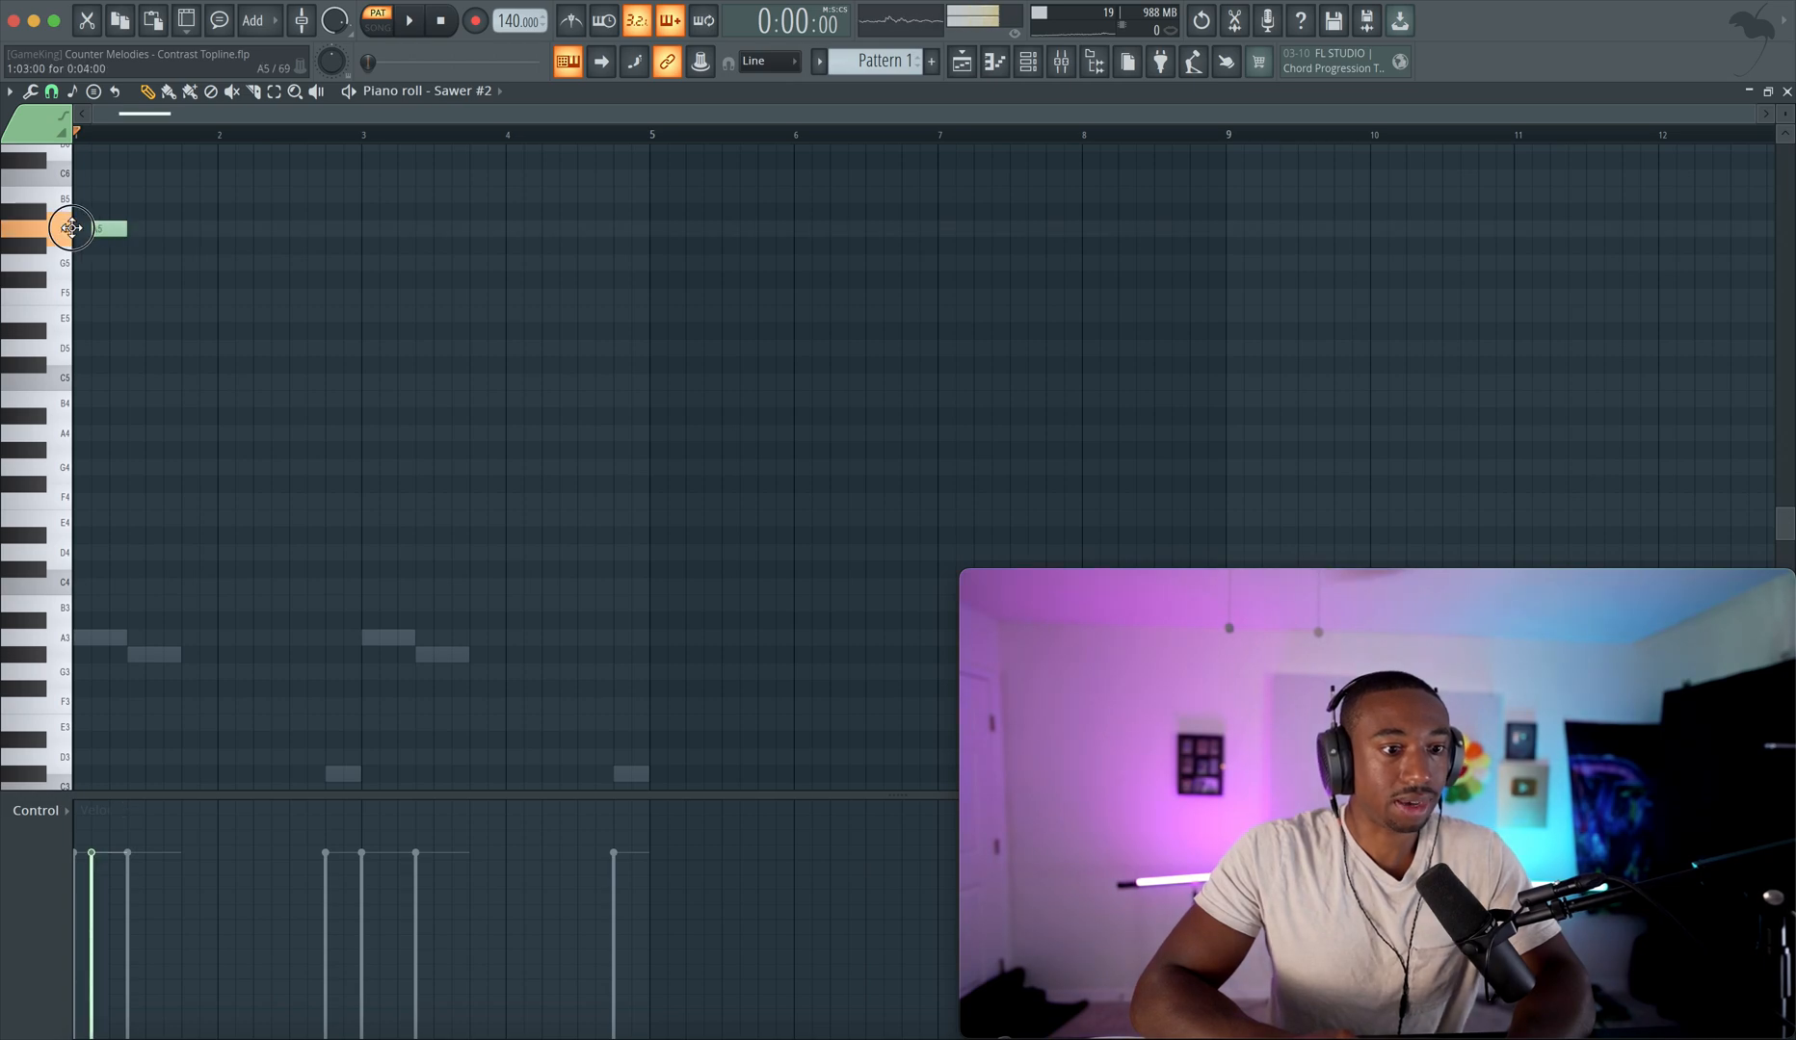
pyautogui.scroll(3, 91, 227)
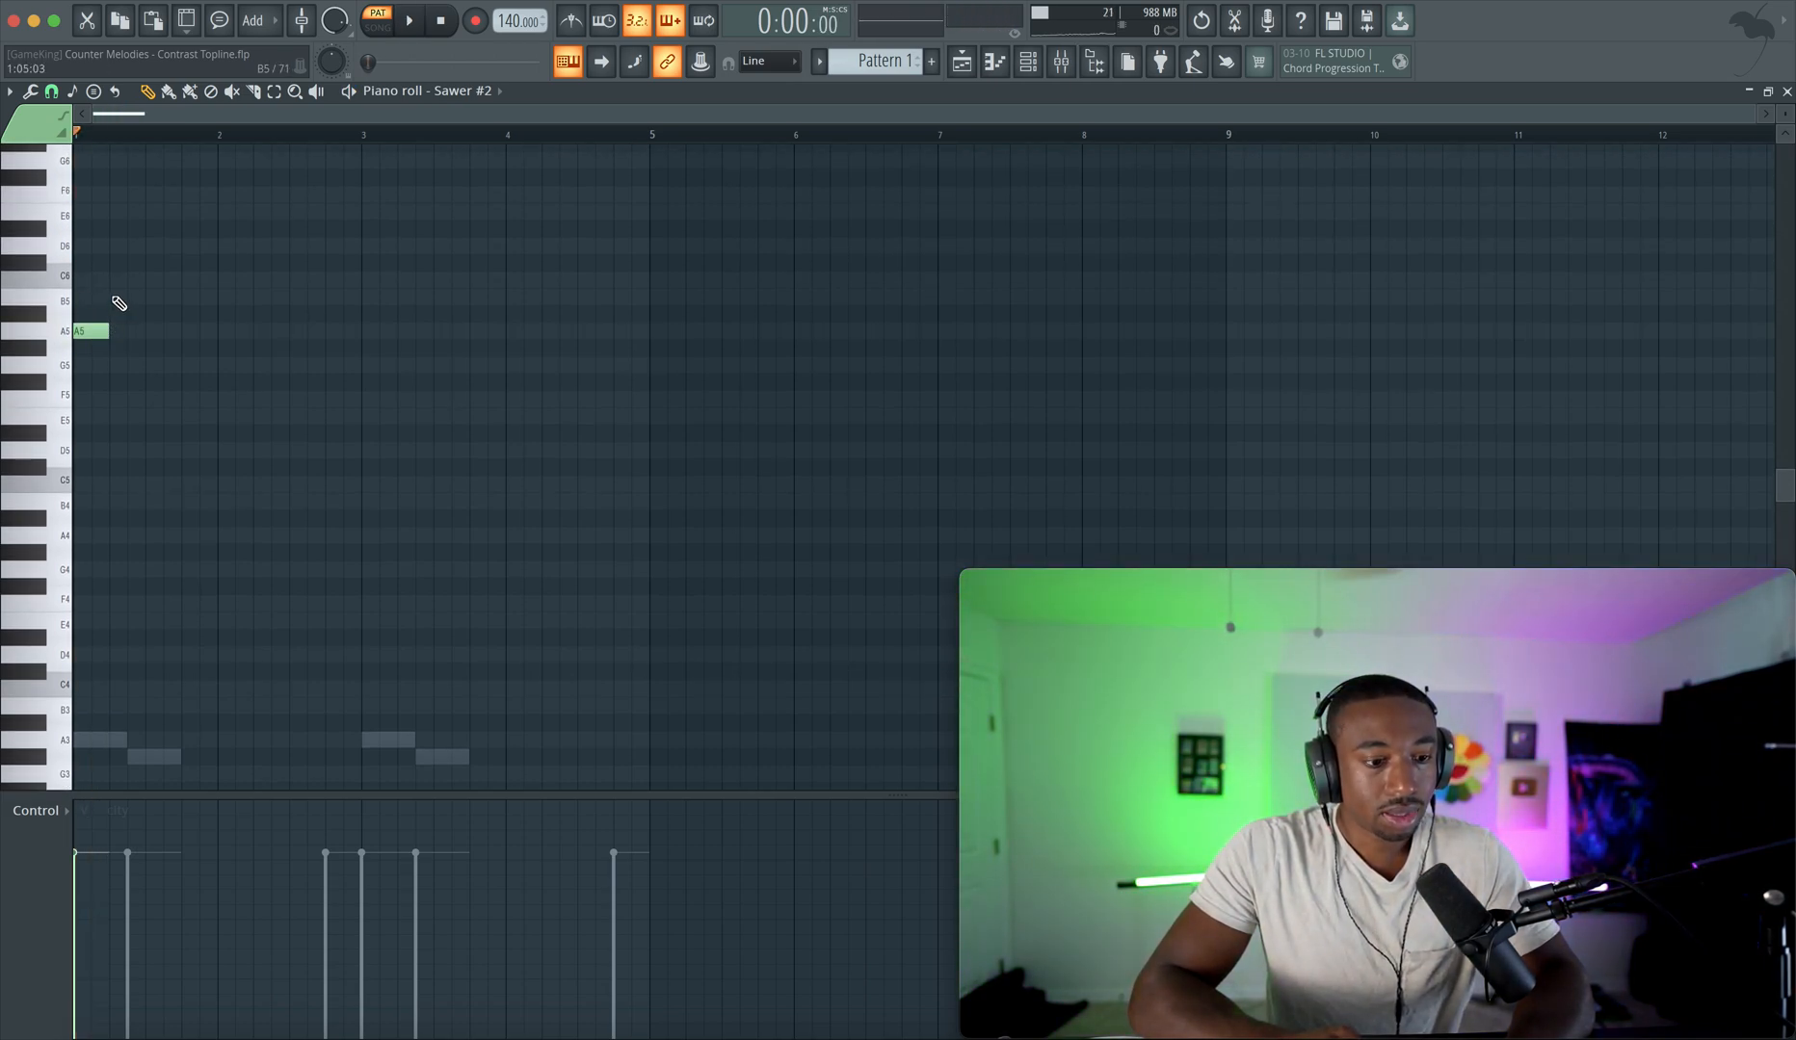
pyautogui.moveTo(119, 304); pyautogui.dragTo(125, 279)
pyautogui.click(146, 214)
pyautogui.click(181, 195)
pyautogui.moveTo(206, 179); pyautogui.dragTo(229, 332)
pyautogui.click(253, 397)
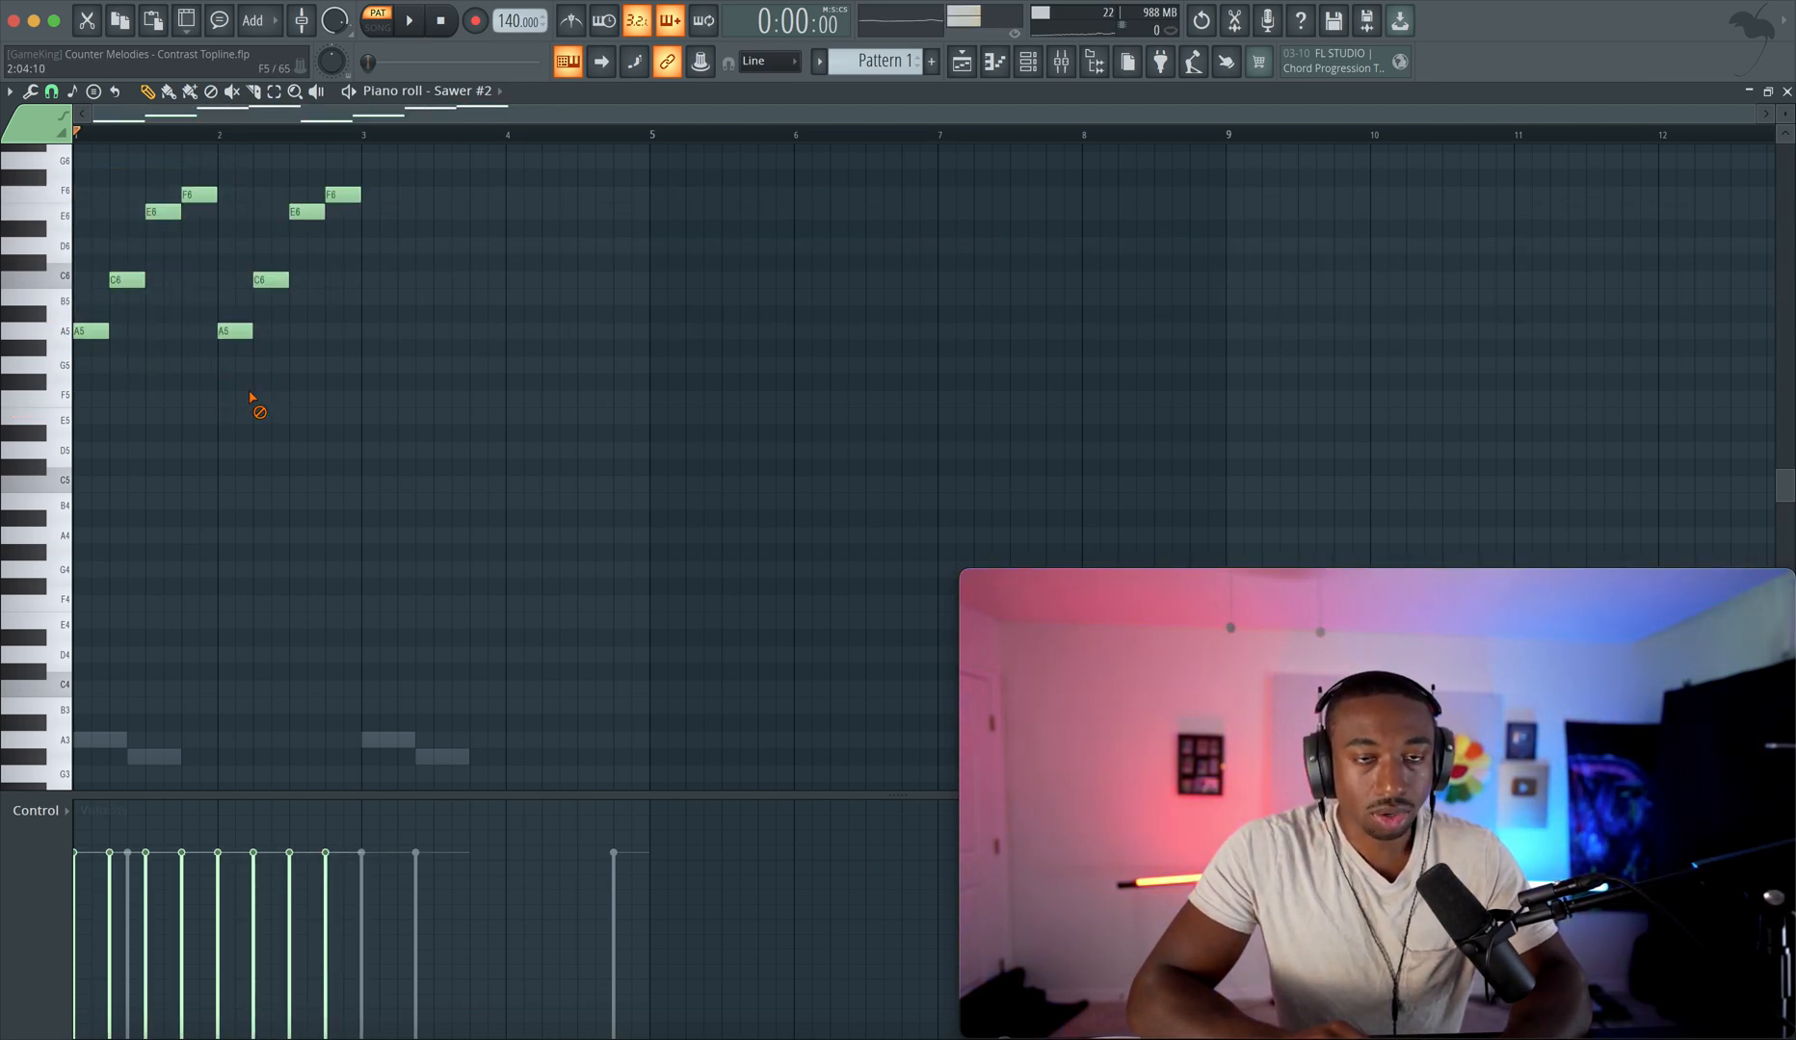
# - Compress all eight notes to half their length and spacing so they fit in bar 1, and play the pattern
pyautogui.press('space')
pyautogui.moveTo(429, 372); pyautogui.dragTo(74, 162)
pyautogui.moveTo(392, 264); pyautogui.dragTo(258, 265)
pyautogui.press('space')
pyautogui.rightClick(286, 356)
pyautogui.press('space')
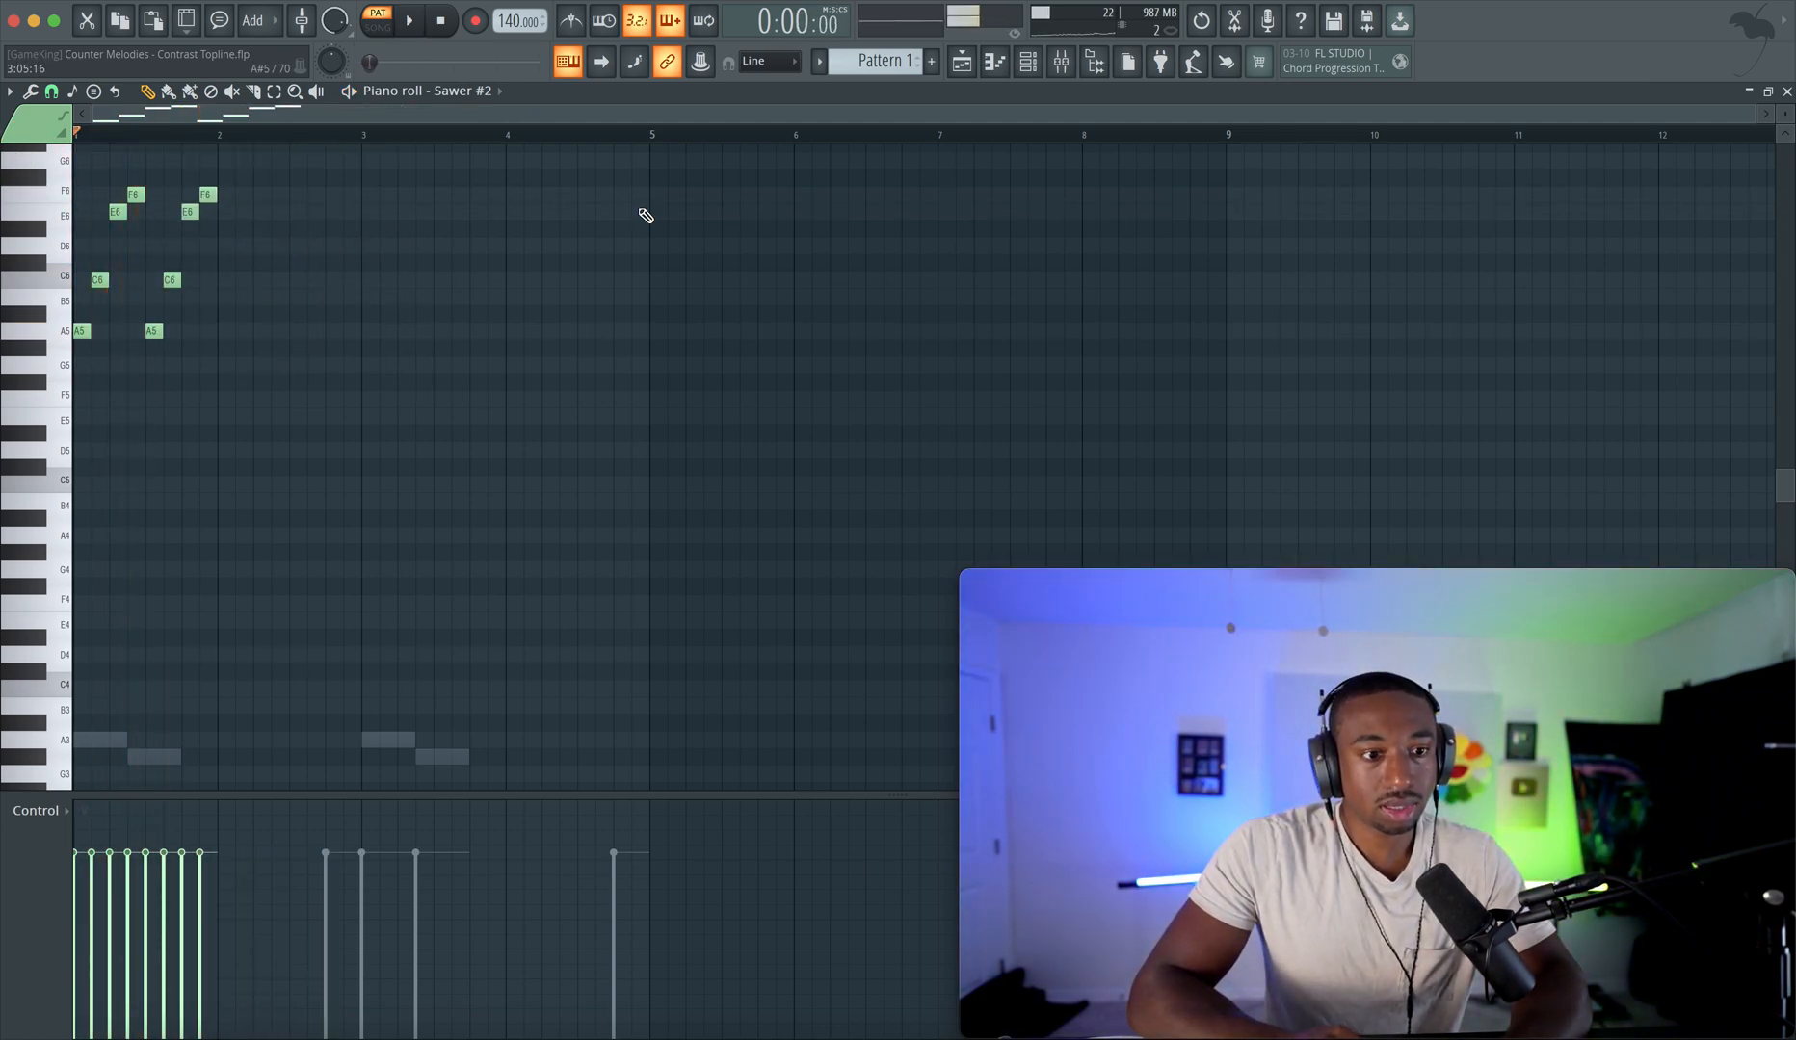
# - Replace the Sawer #2 instrument with GMS in the channel rack
pyautogui.click(1028, 61)
pyautogui.click(292, 197)
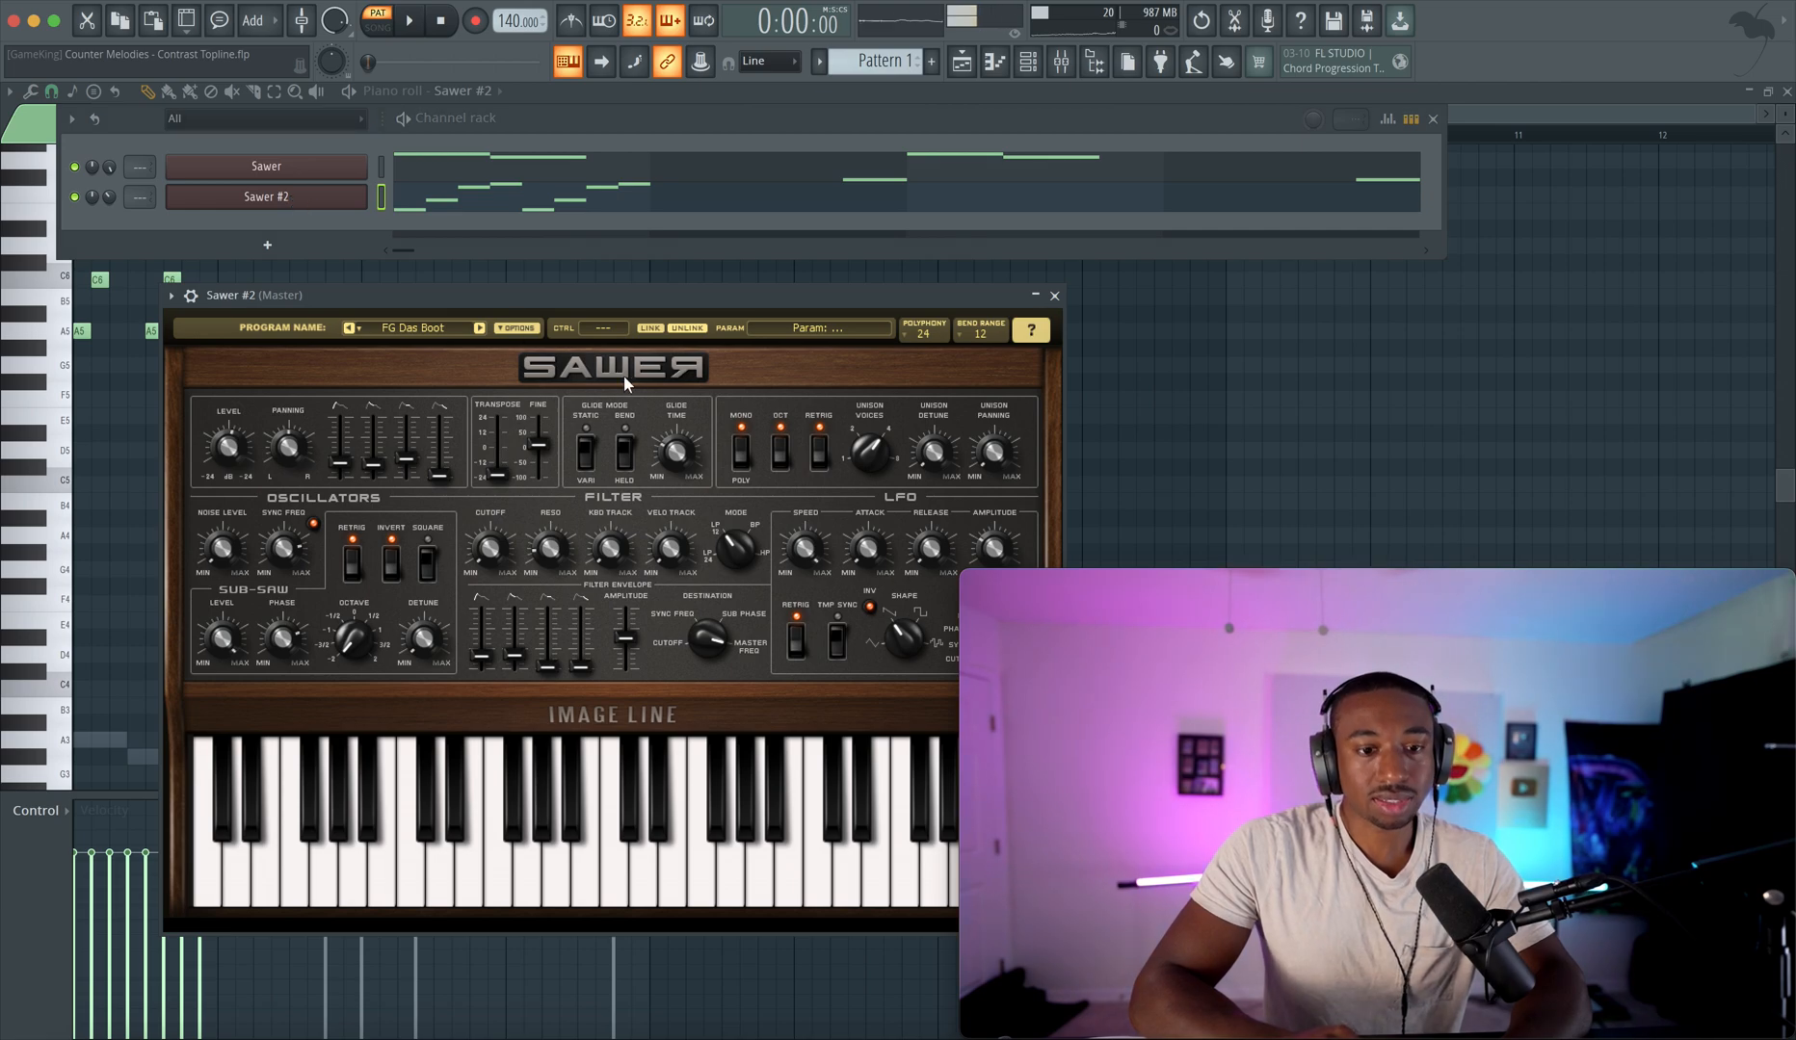
pyautogui.rightClick(289, 198)
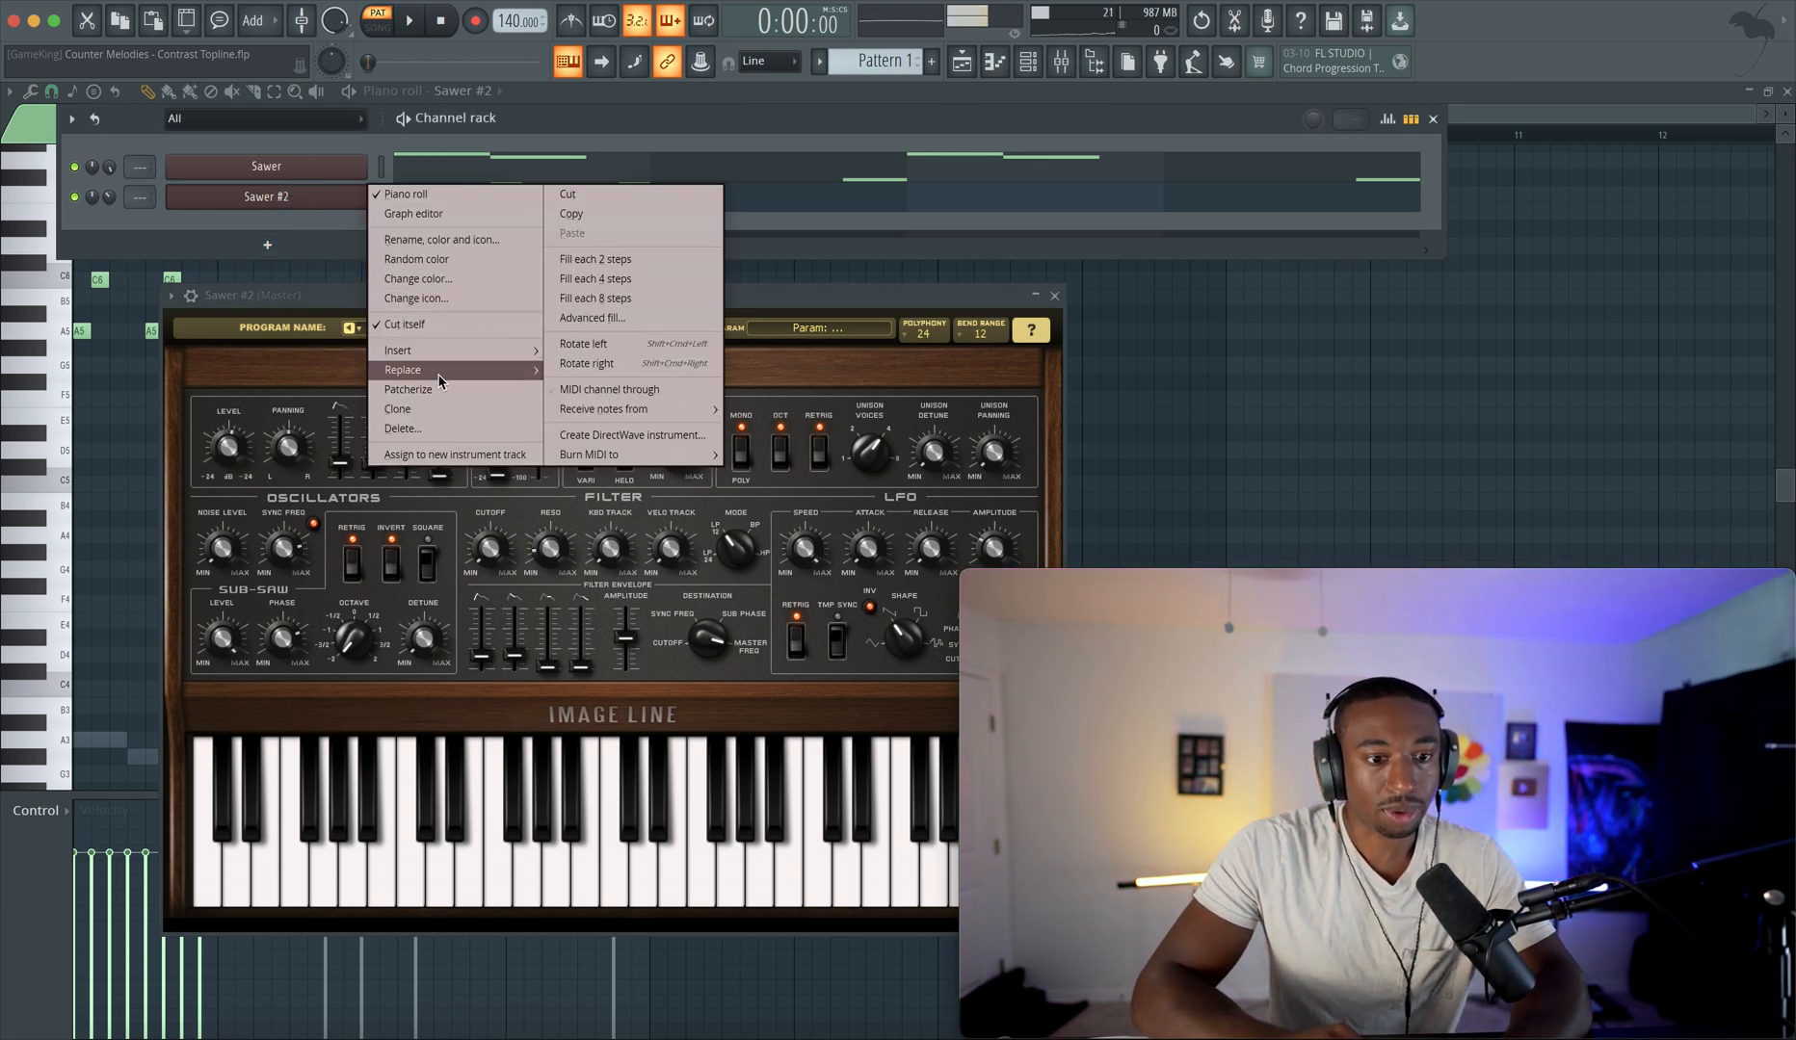
pyautogui.moveTo(434, 373)
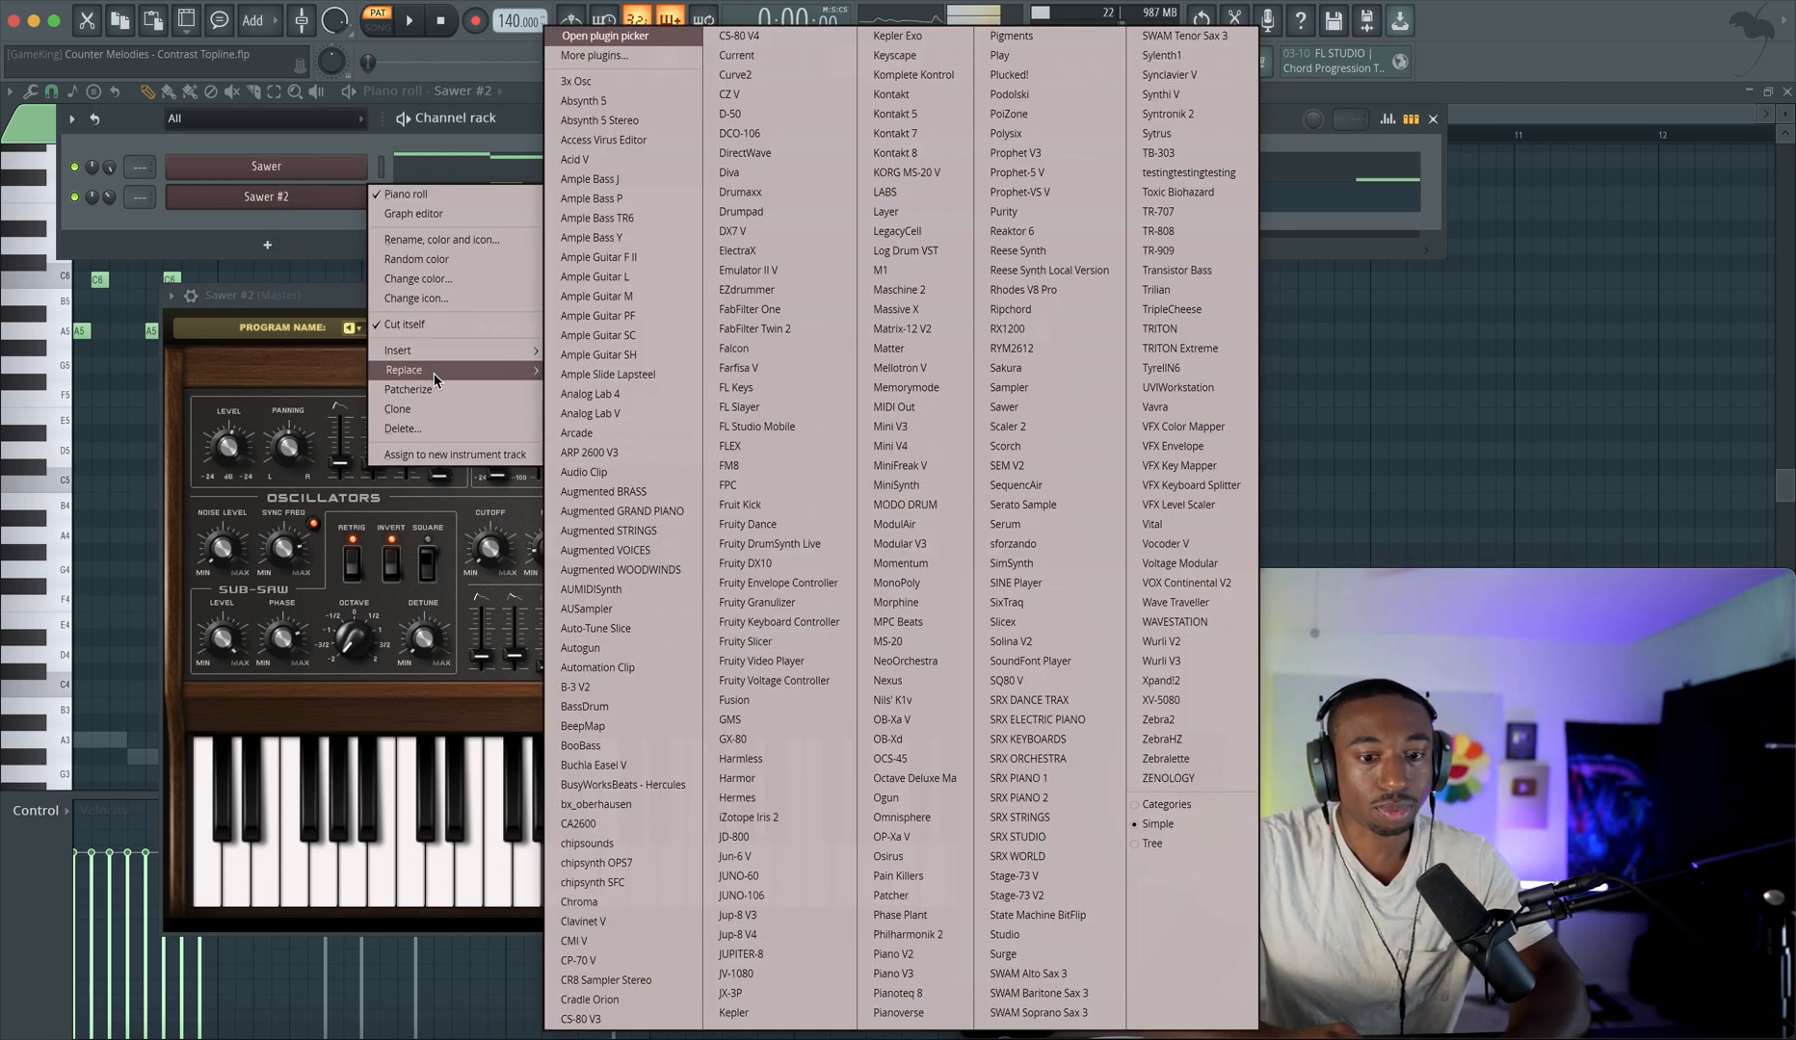
pyautogui.click(788, 718)
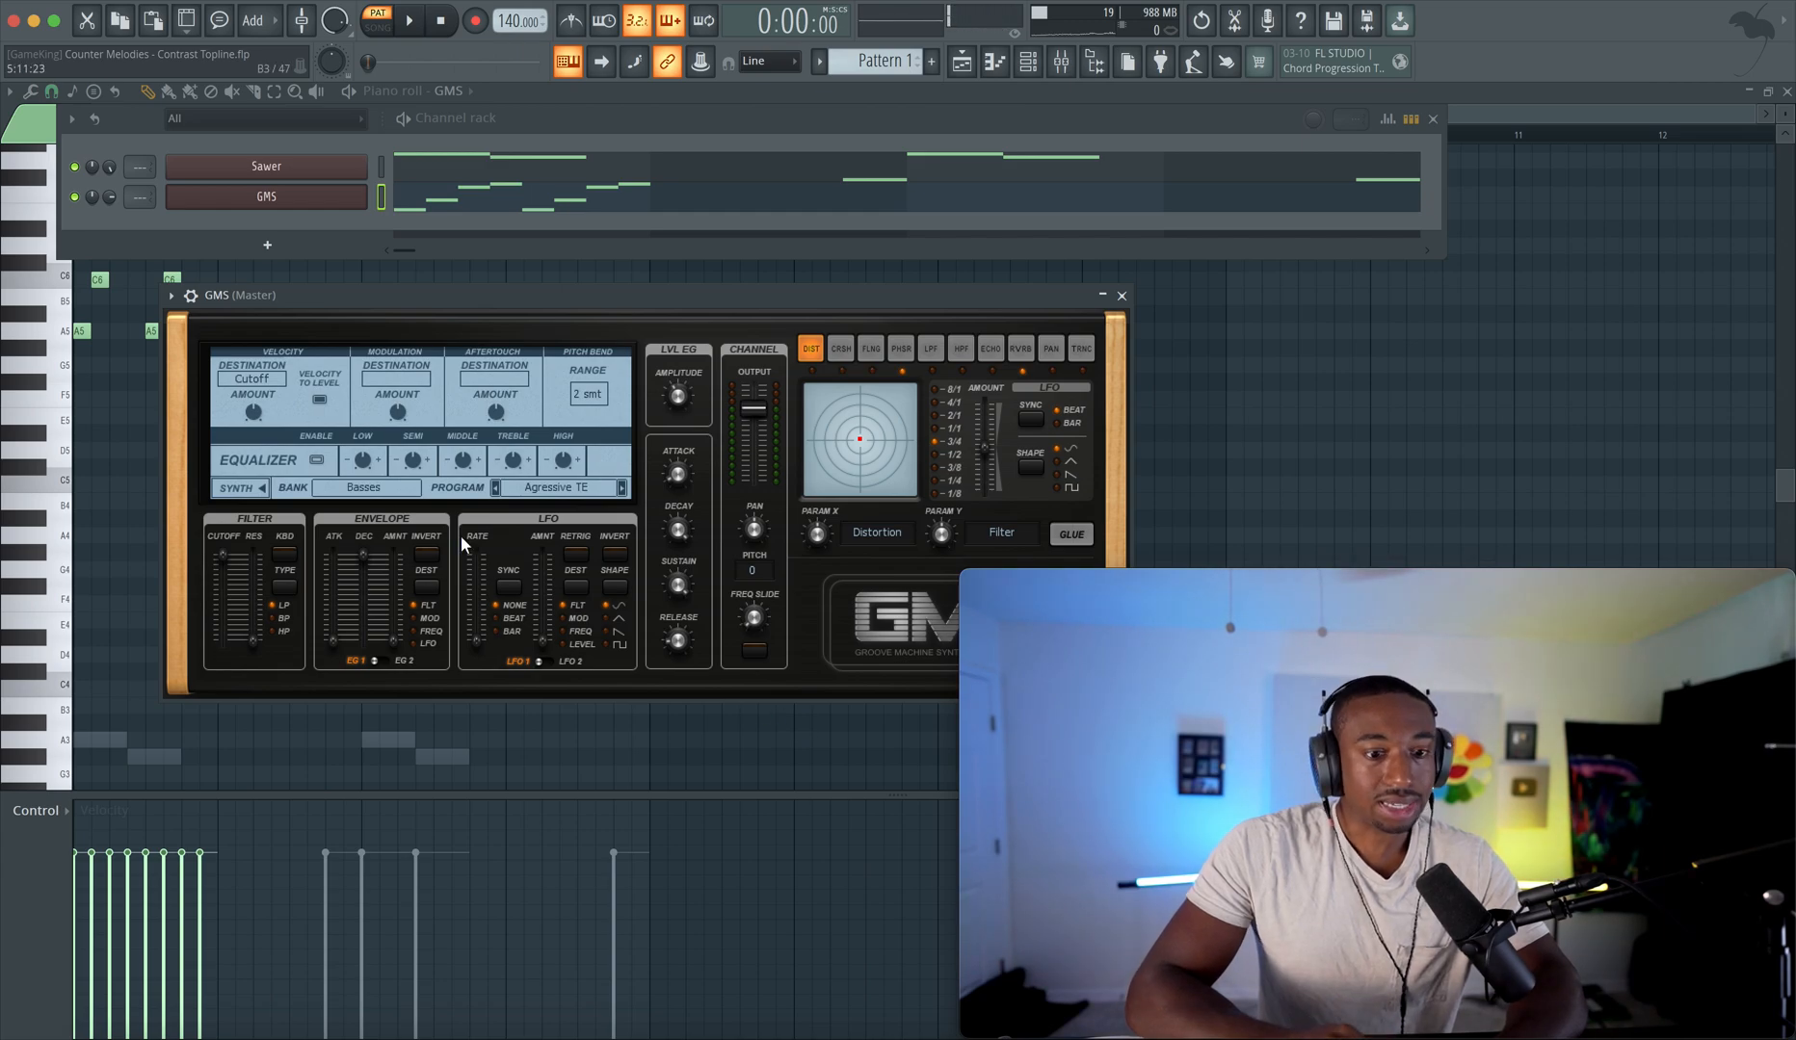
# - Load Amphibian TE from GMS's Leads & Synths bank and step forward through the presets to Classic Detune TE
pyautogui.click(395, 487)
pyautogui.click(525, 472)
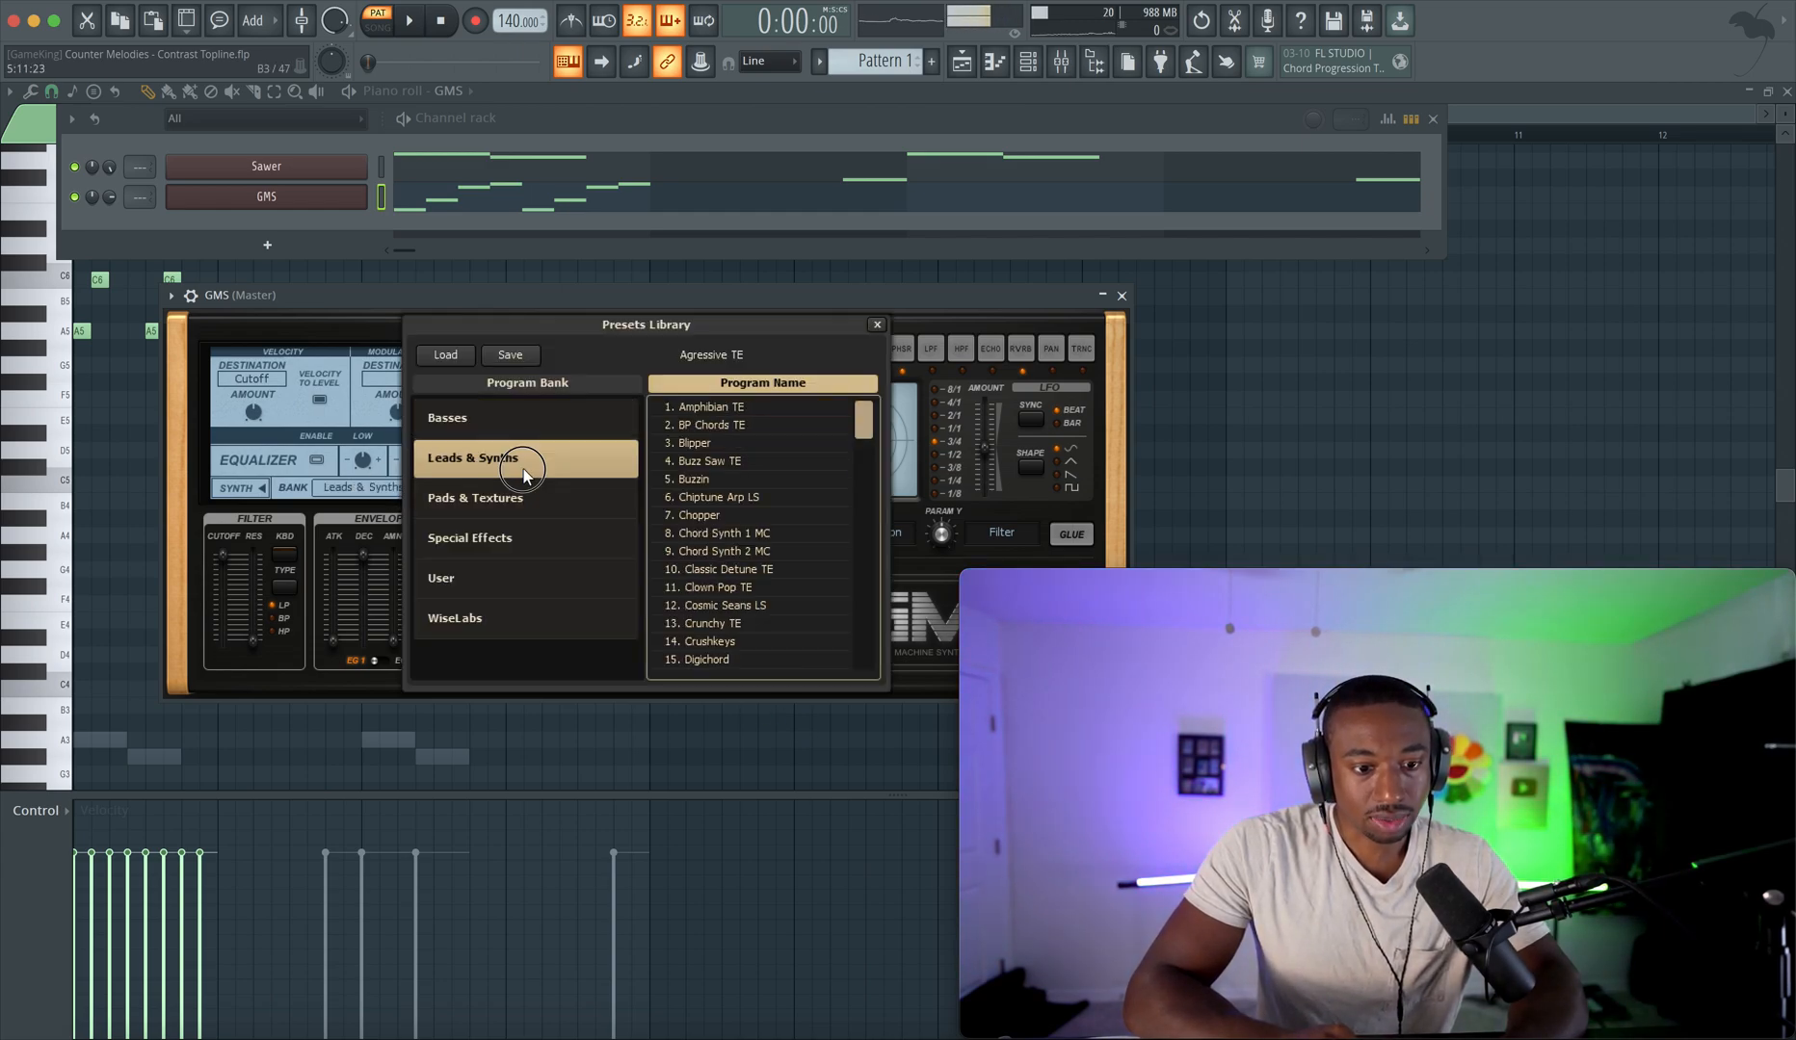
pyautogui.doubleClick(703, 425)
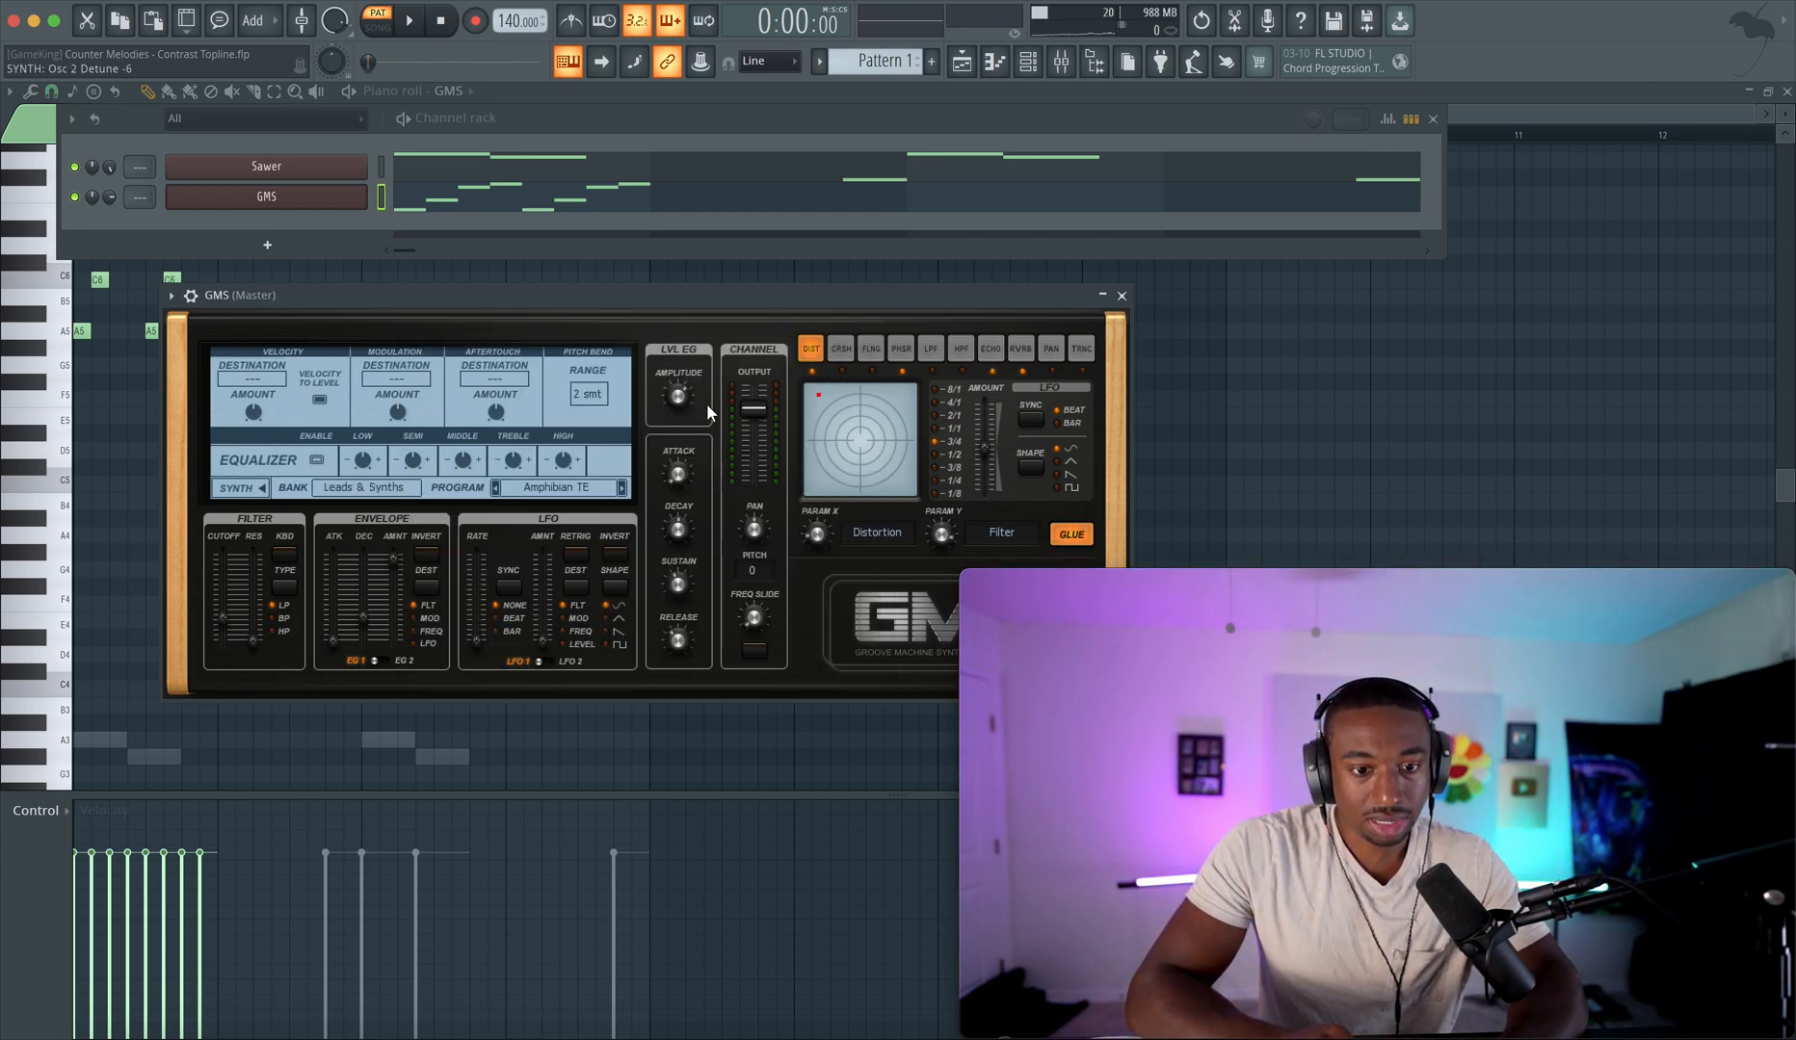
pyautogui.click(621, 489)
pyautogui.click(621, 488)
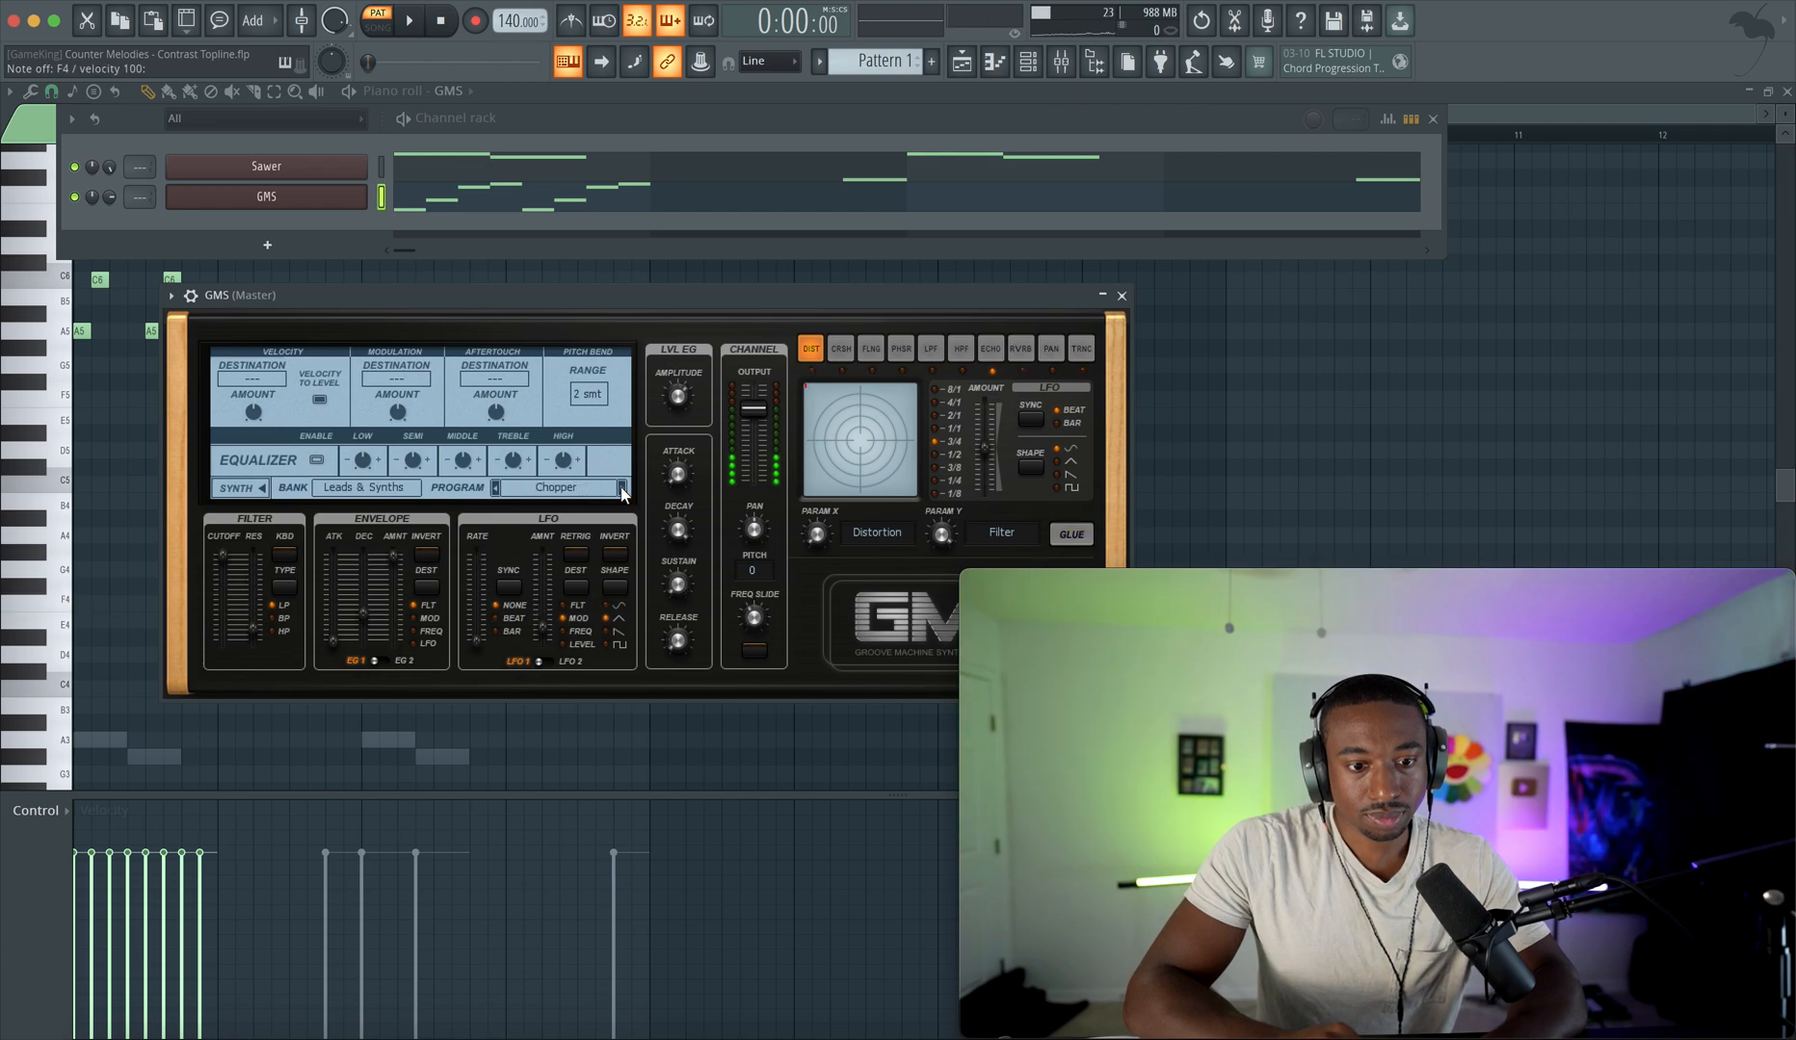
pyautogui.click(621, 488)
pyautogui.click(622, 489)
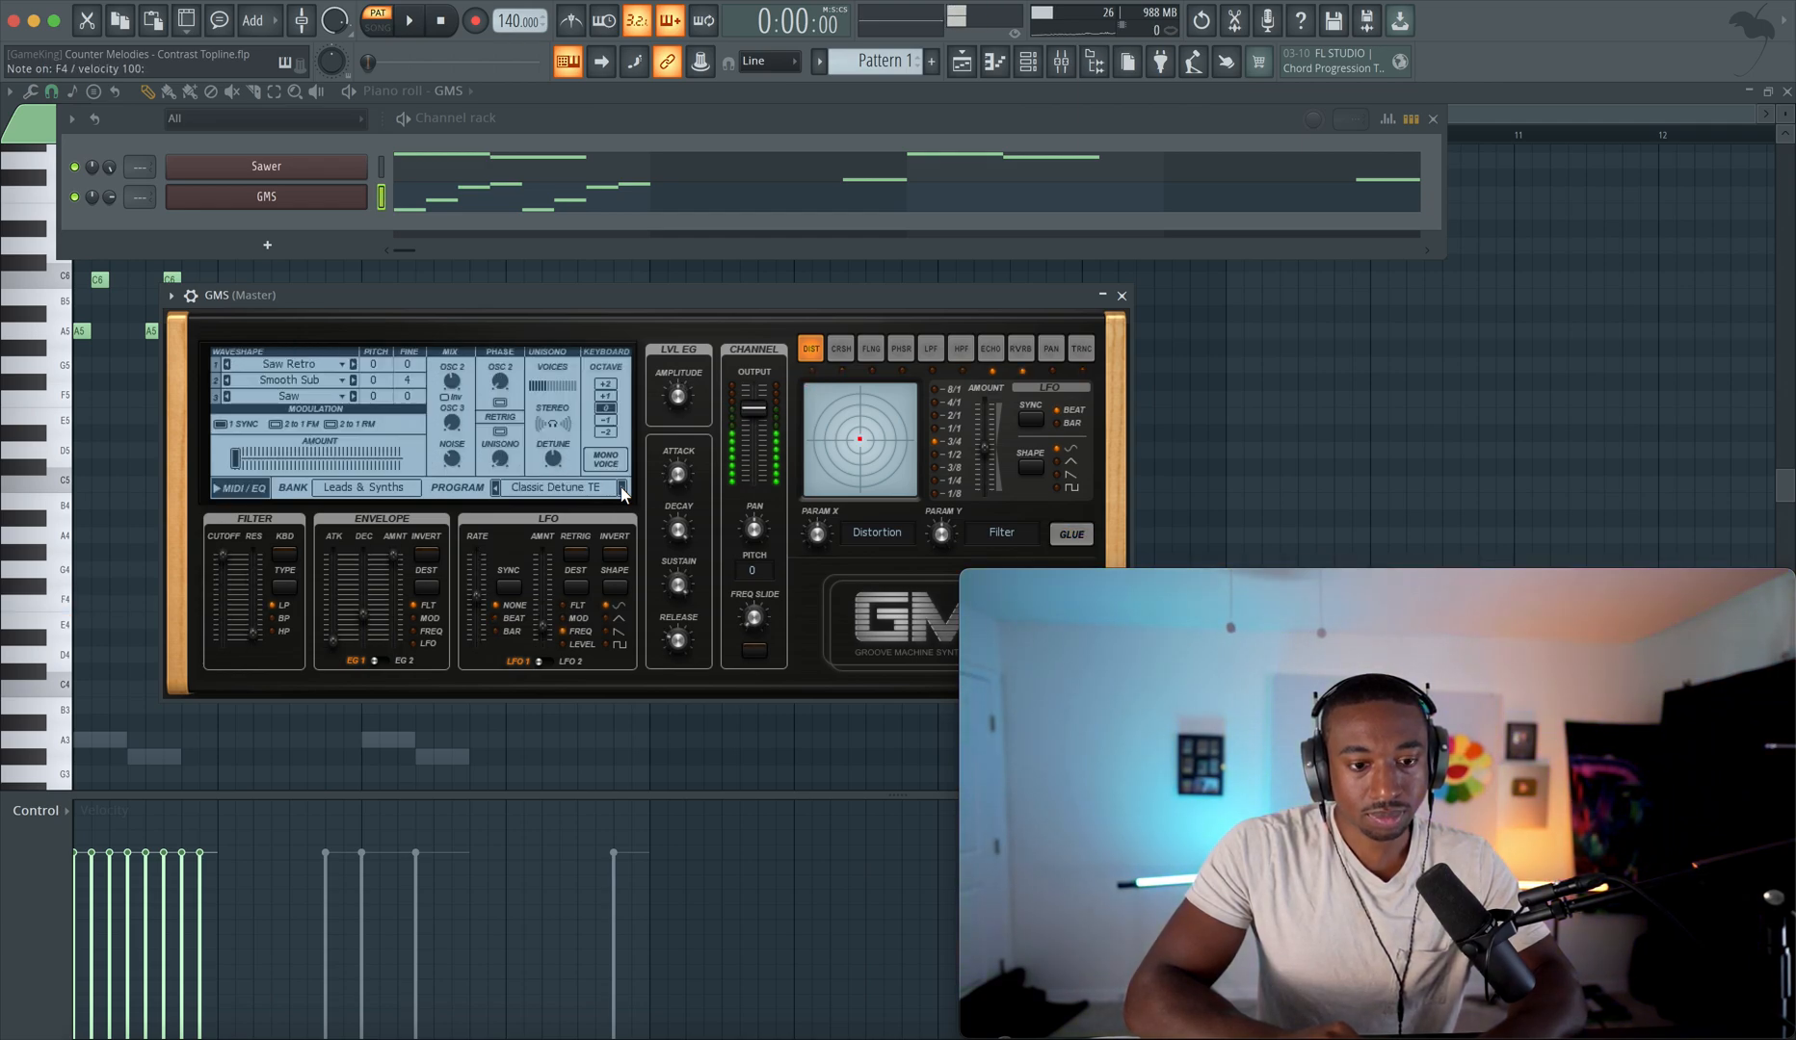
# - Close the GMS window and play the pattern to audition the fast figure with the new sound
pyautogui.press('space')
pyautogui.click(1123, 297)
pyautogui.press('space')
pyautogui.rightClick(530, 274)
pyautogui.press('space')
pyautogui.press('space')
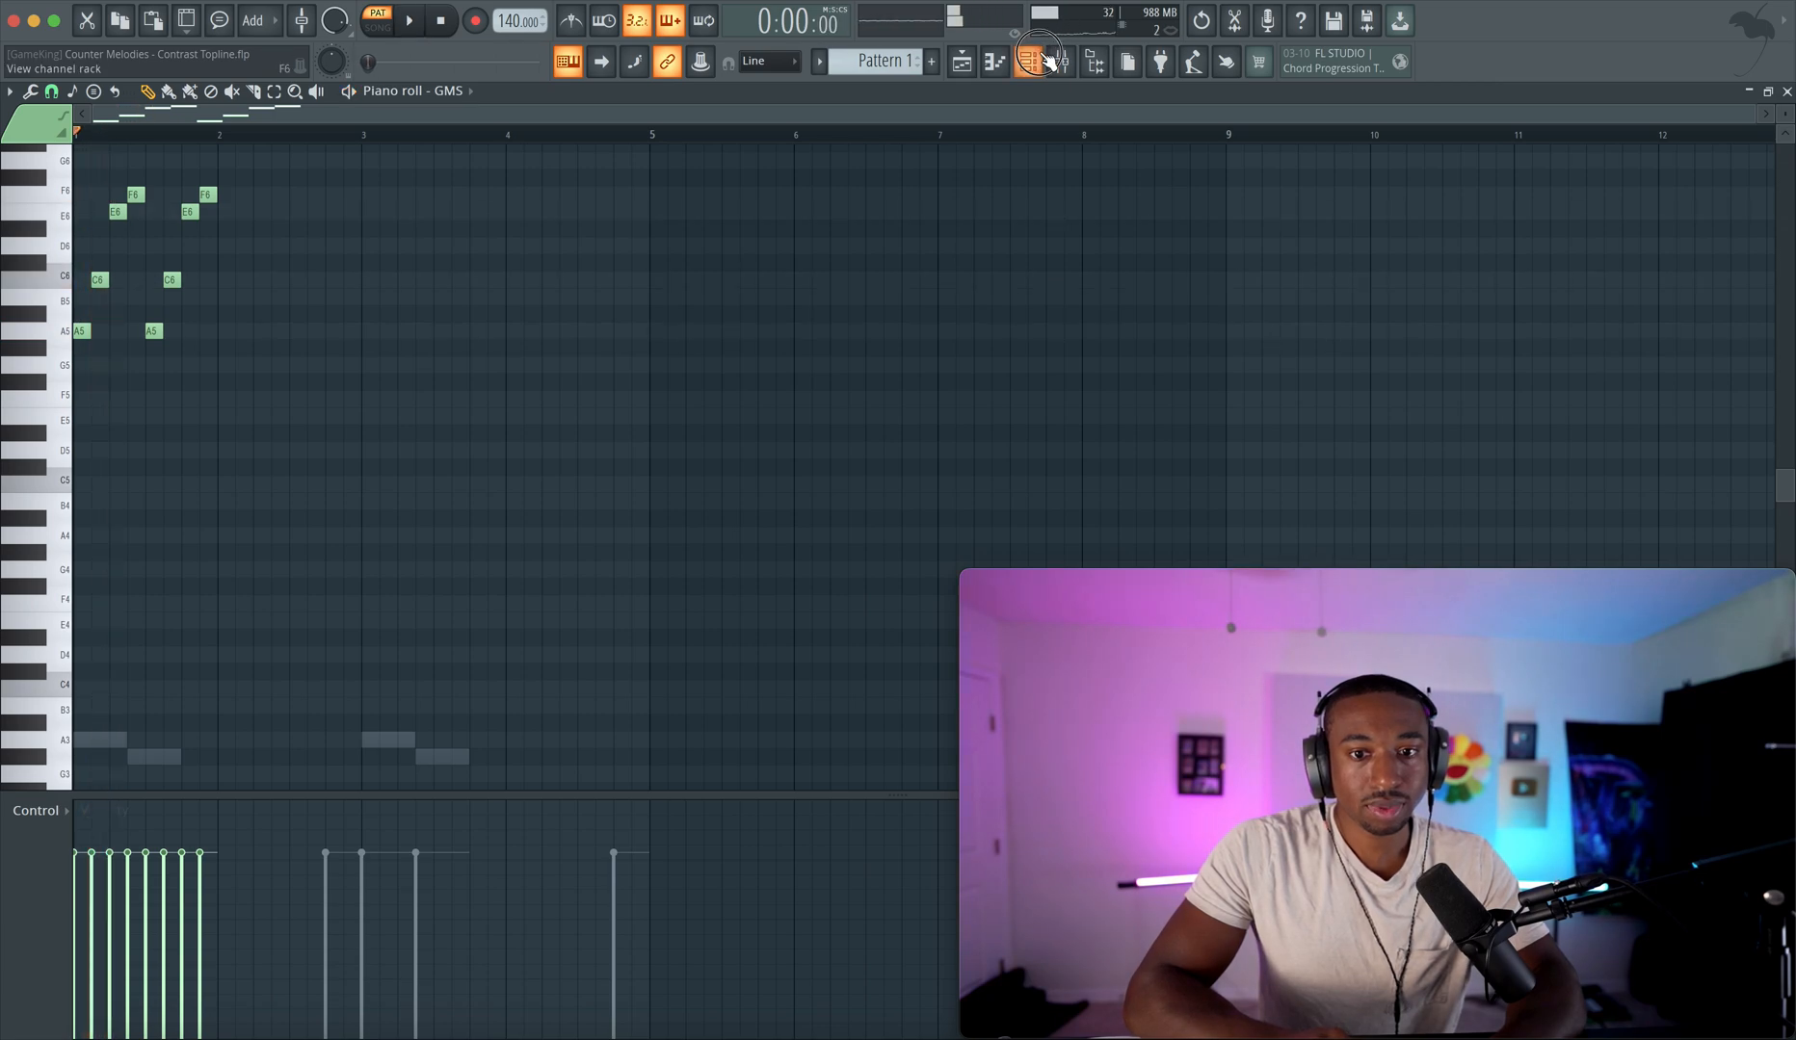
# - Play the pattern again and delete all eight GMS notes from bar 1
pyautogui.click(1029, 63)
pyautogui.press('space')
pyautogui.rightClick(293, 443)
pyautogui.scroll(2, 272, 333)
pyautogui.press('space')
pyautogui.press('space')
pyautogui.moveTo(266, 451); pyautogui.dragTo(156, 259)
pyautogui.press('space')
pyautogui.rightClick(192, 312)
pyautogui.press('space')
pyautogui.press('space')
pyautogui.rightClick(137, 295)
pyautogui.scroll(-8, 88, 435)
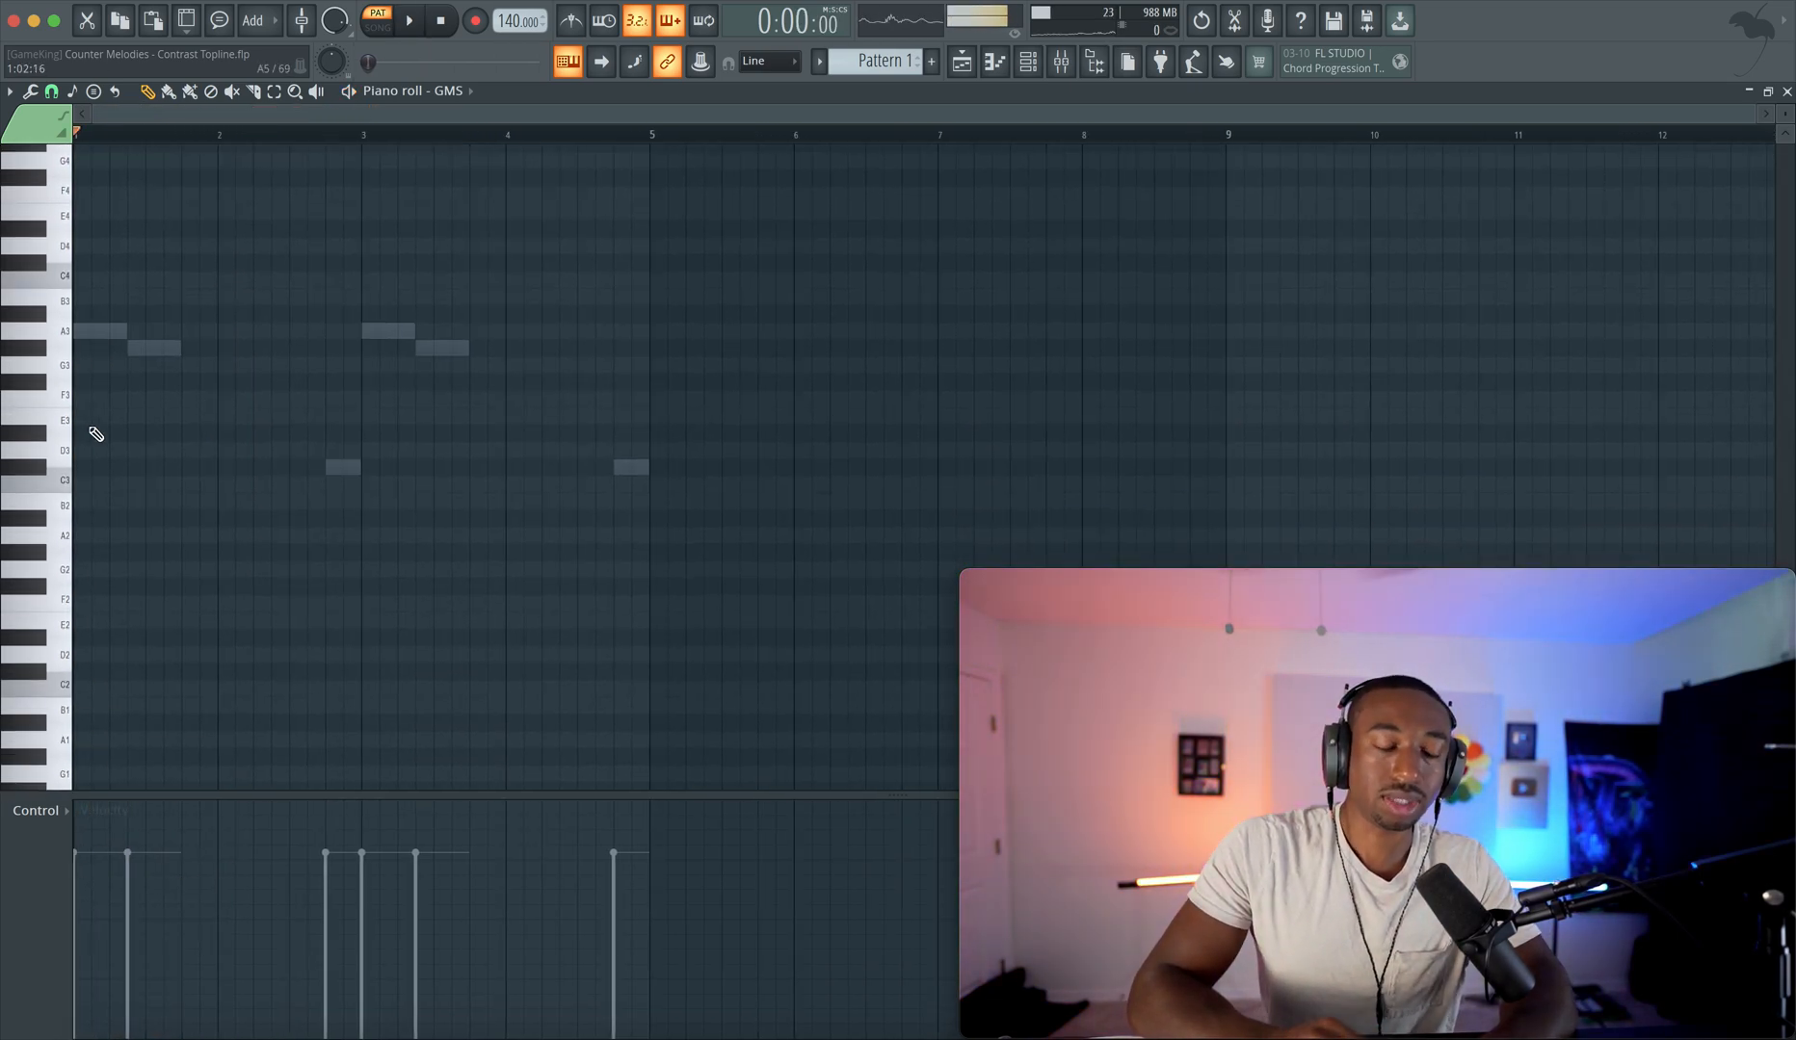
# - Place a single A3 note at the start of bar 1 and transpose it up two octaves
pyautogui.scroll(5, 97, 434)
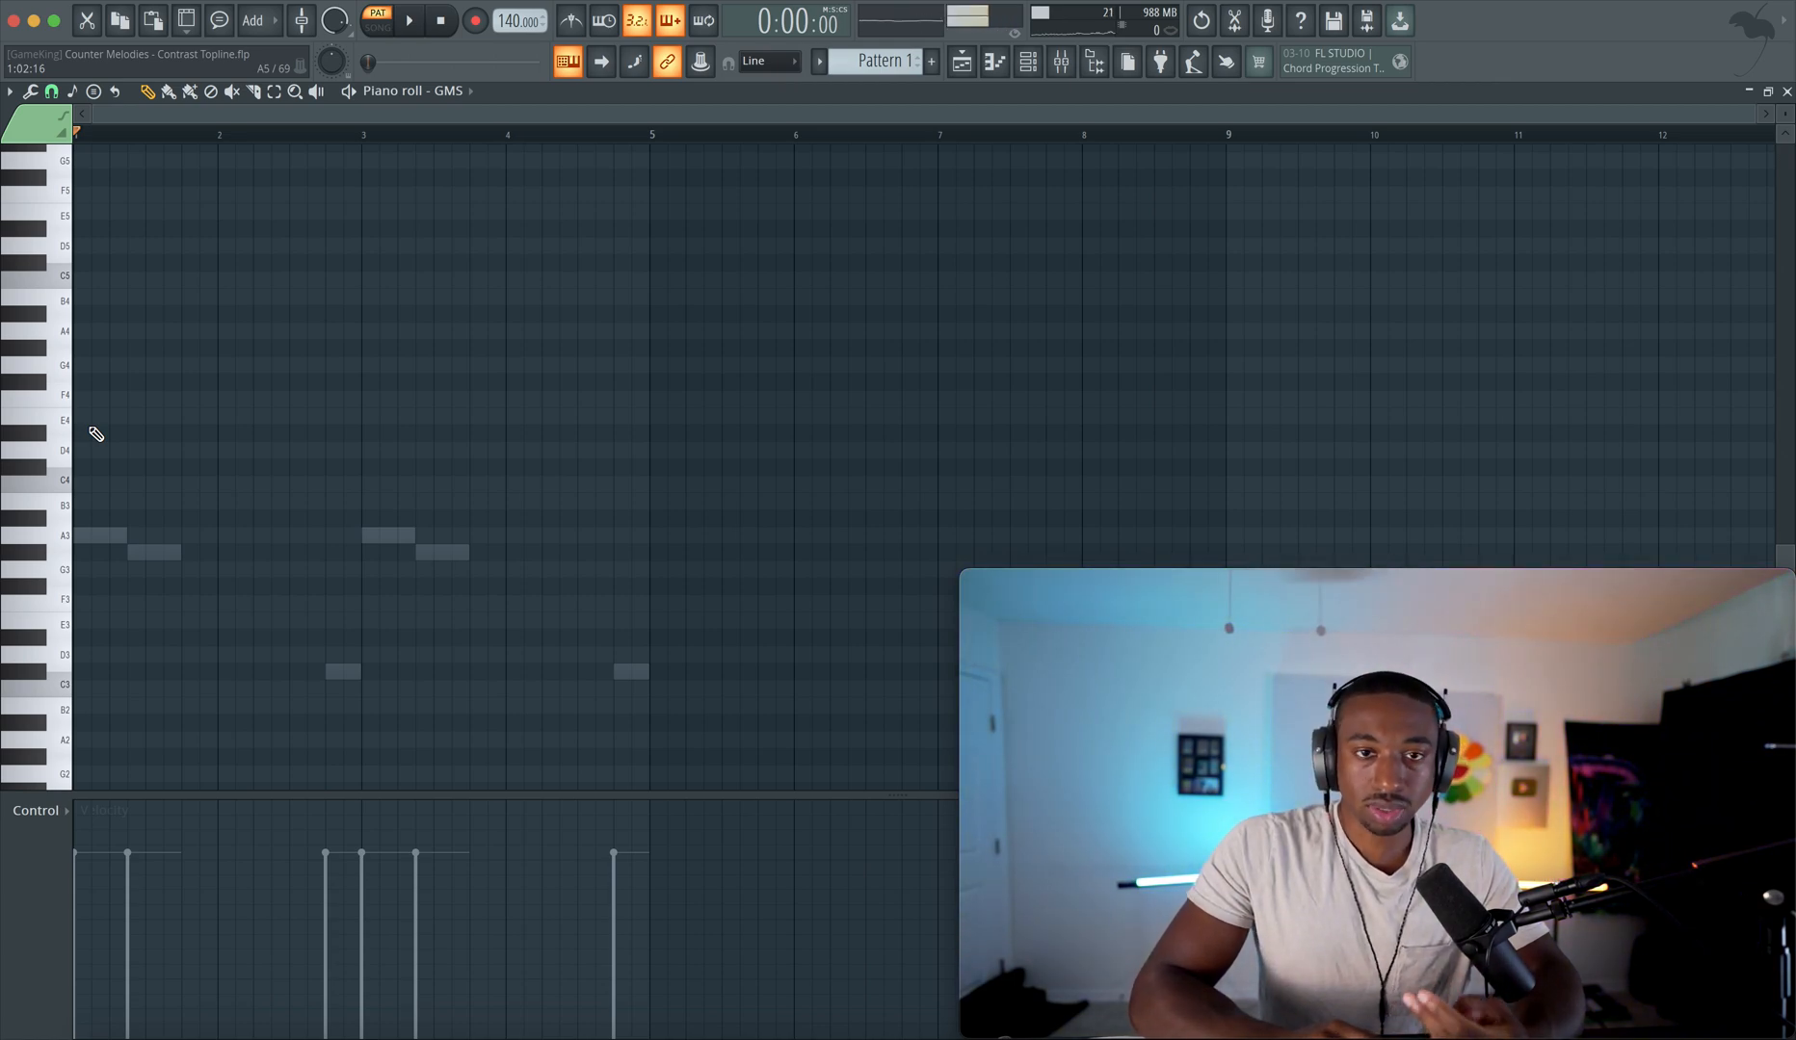
pyautogui.scroll(1, 96, 358)
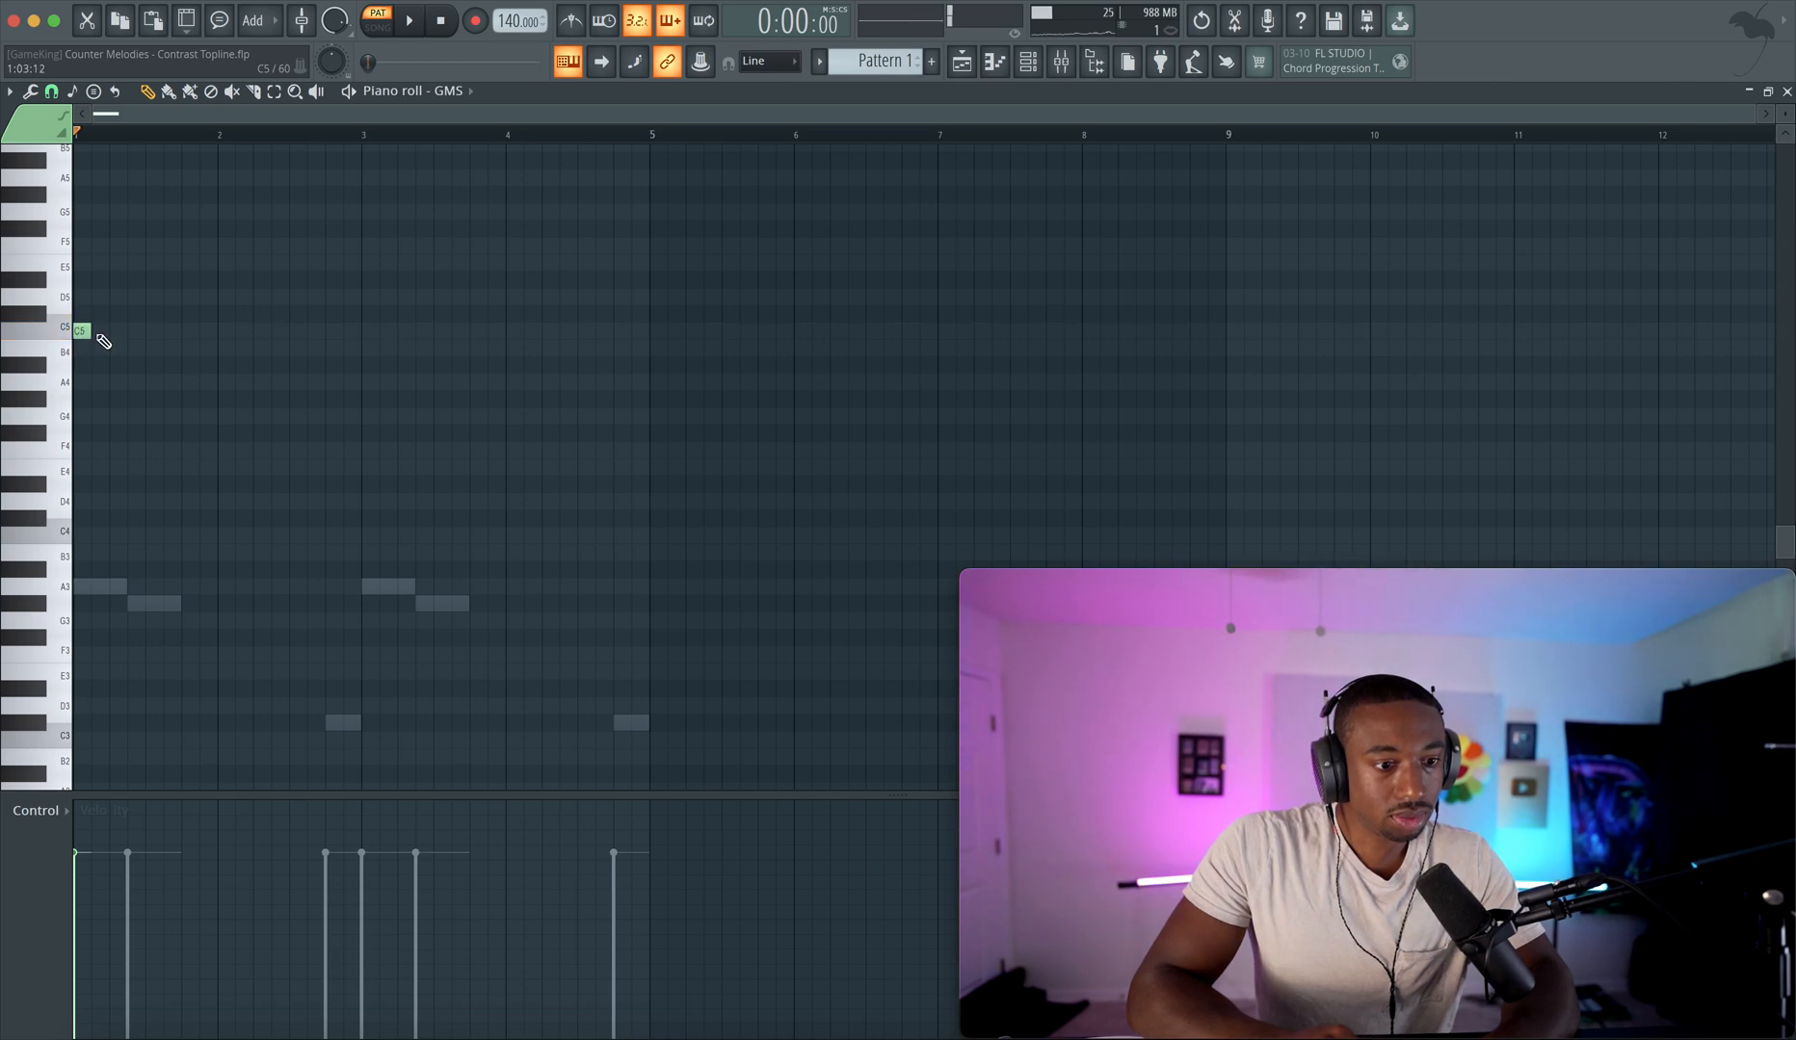
pyautogui.rightClick(102, 333)
pyautogui.press('space')
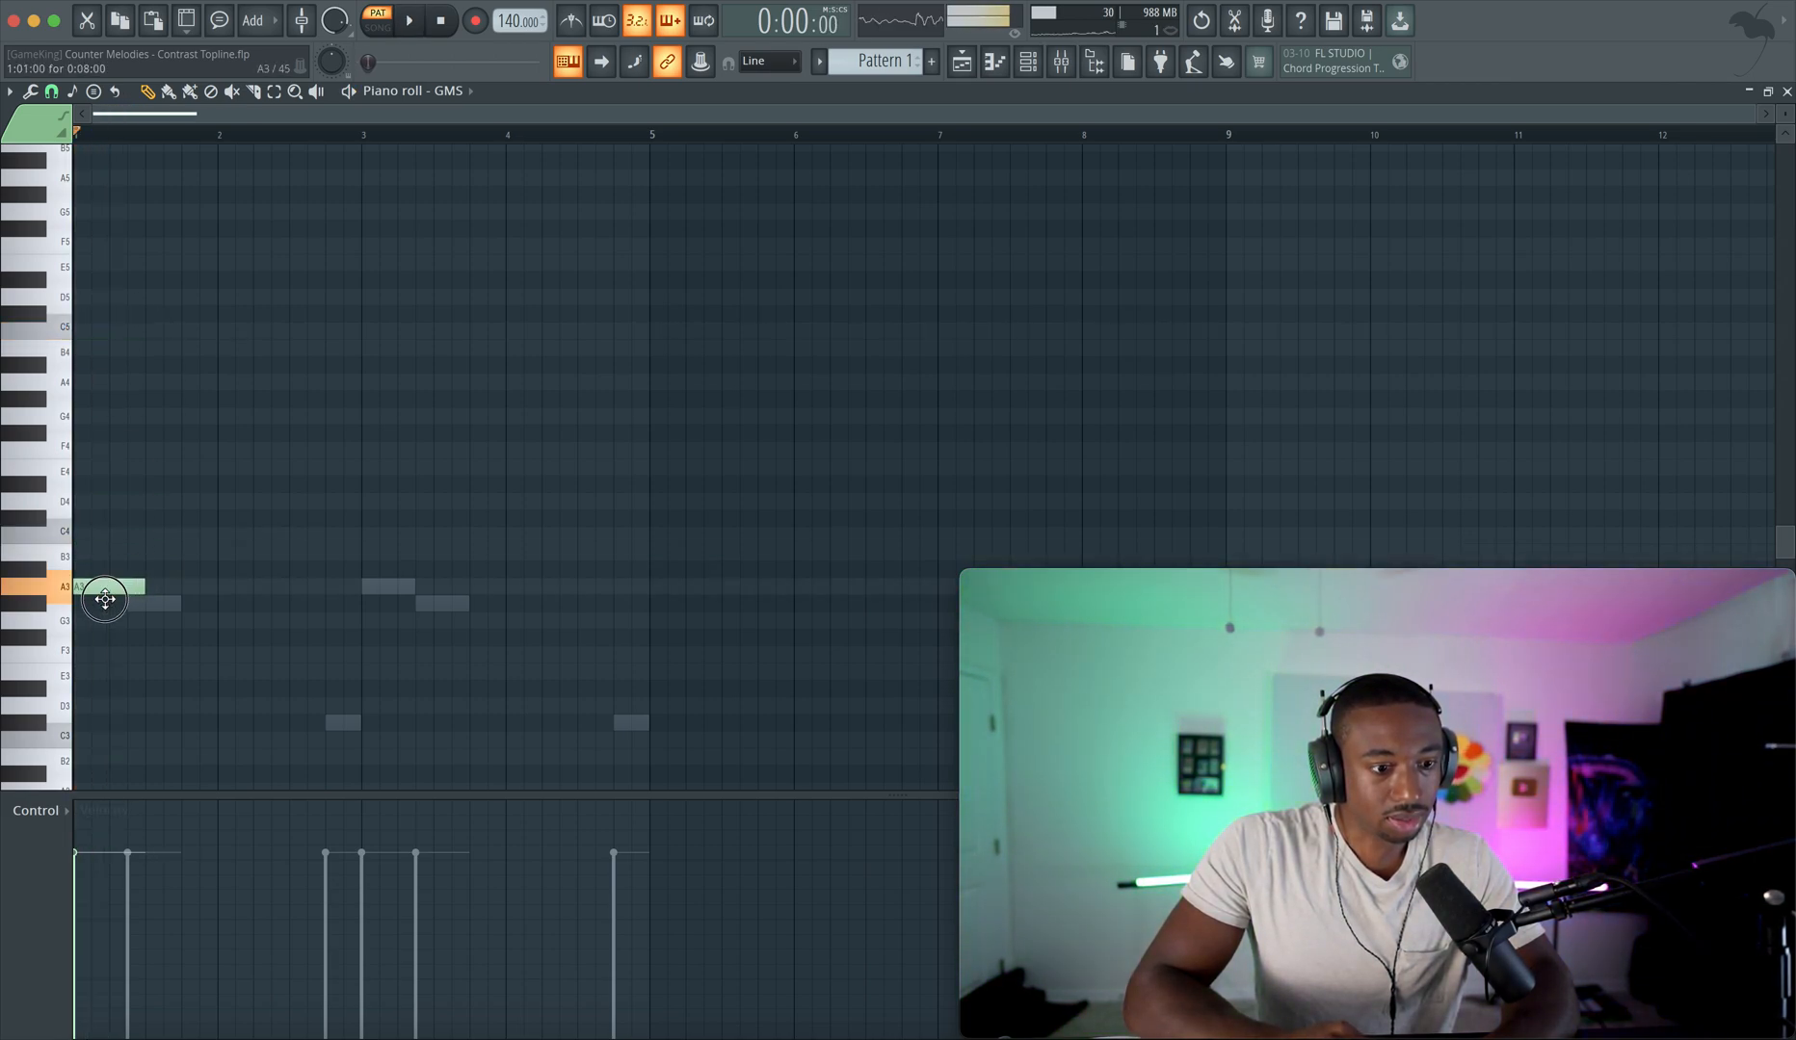
pyautogui.hotkey('ctrl', 'Up')
pyautogui.hotkey('ctrl', 'Up')
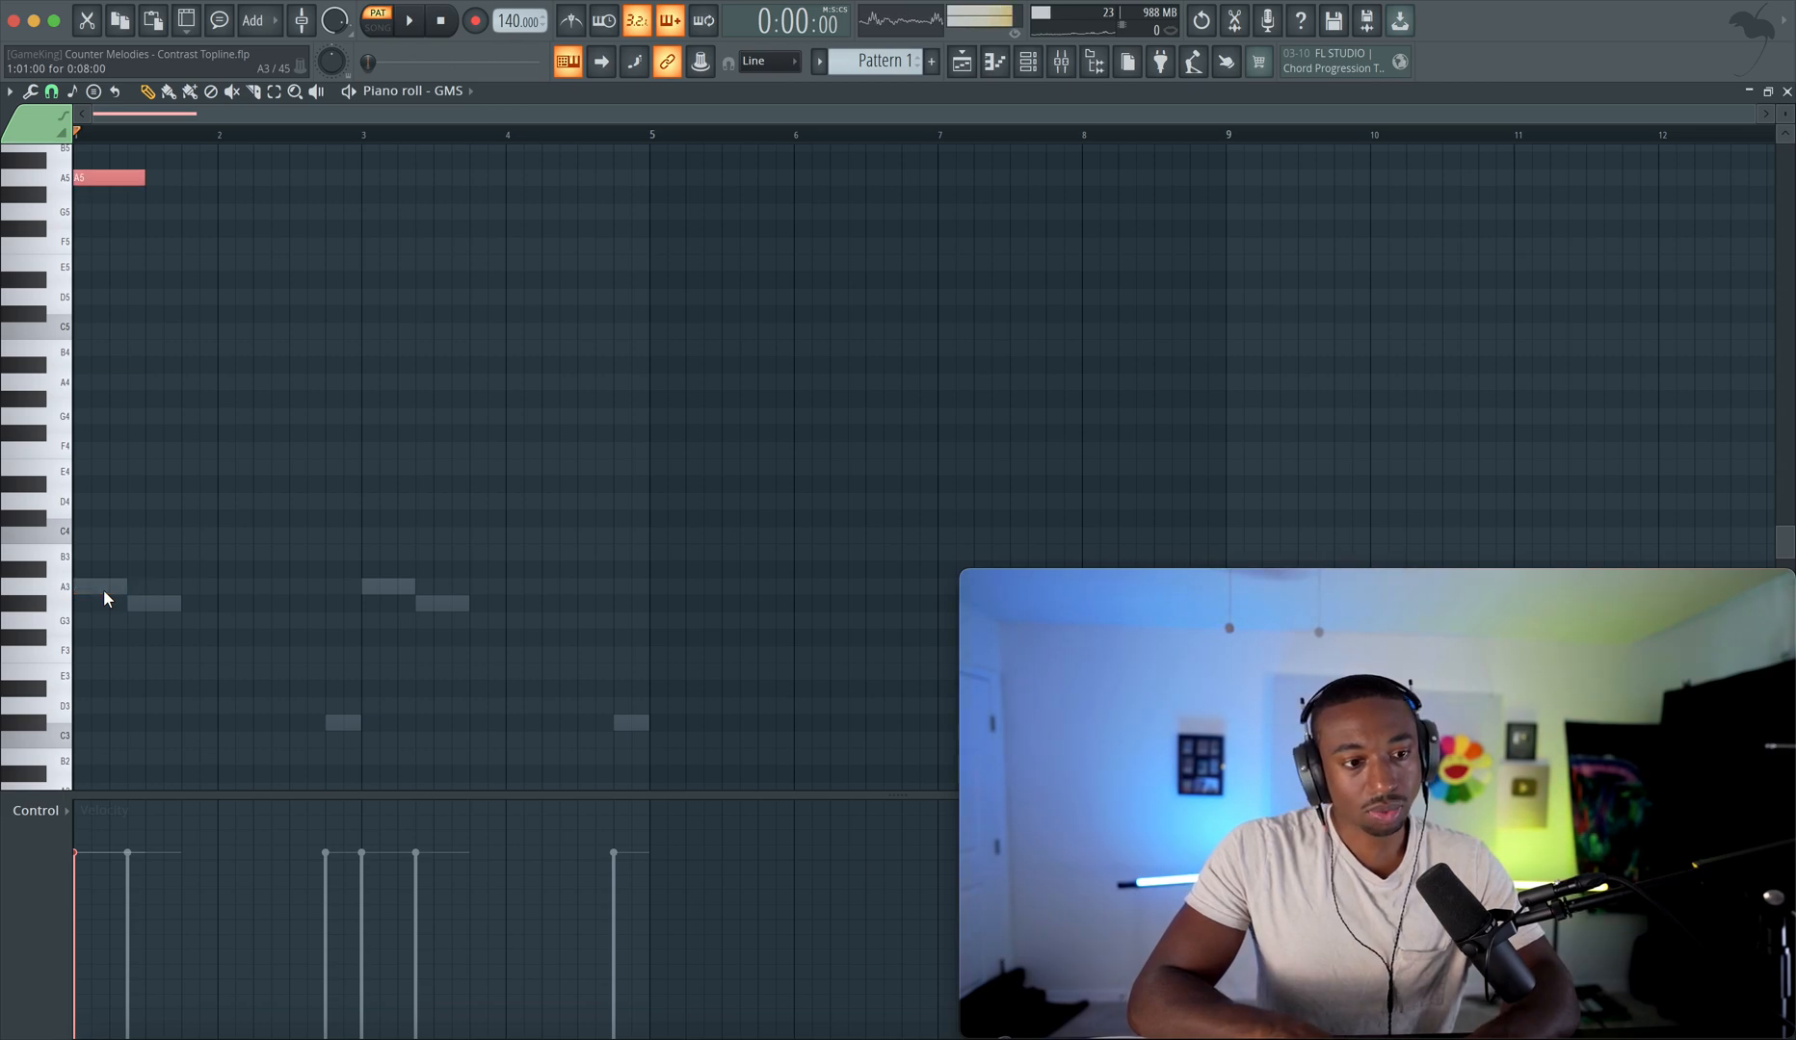
# - Try the opening note higher at C#6 and E6, playing the pattern to compare the pitches
pyautogui.press('space')
pyautogui.scroll(1, 147, 357)
pyautogui.scroll(1, 145, 353)
pyautogui.press('space')
pyautogui.scroll(-2, 125, 328)
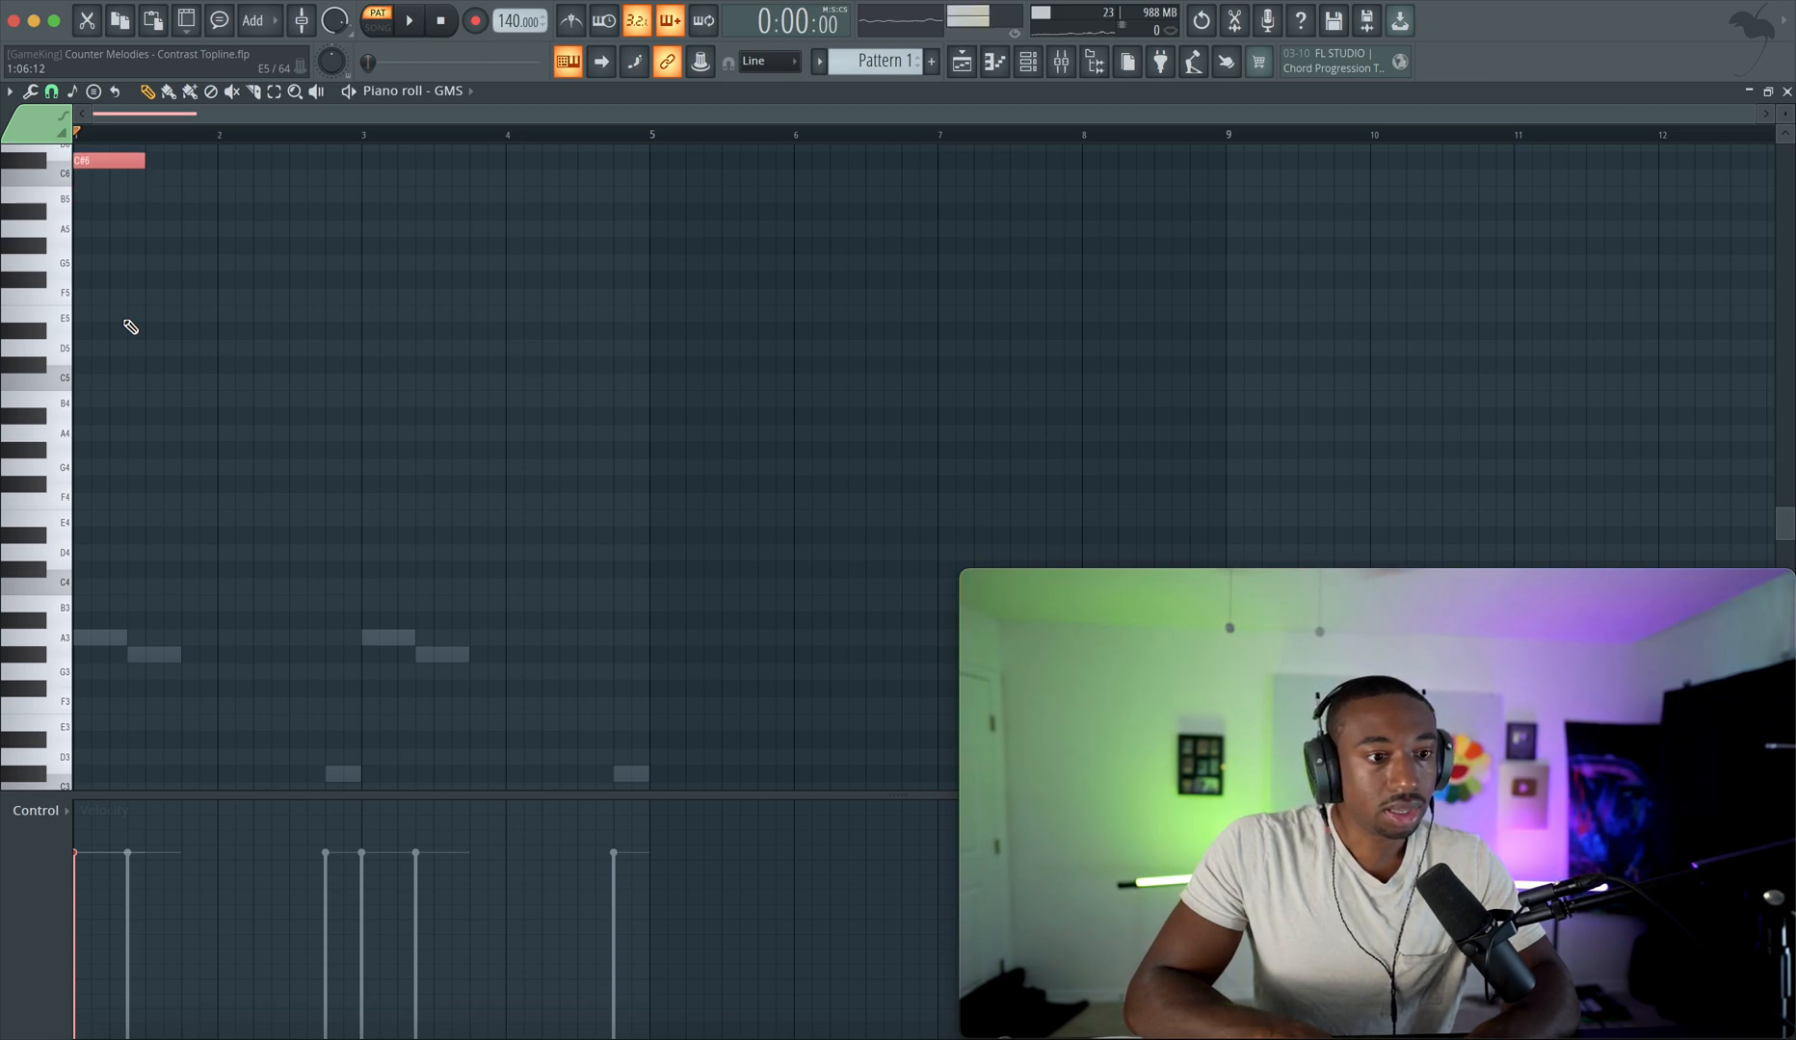
pyautogui.press('Up')
pyautogui.press('Up')
pyautogui.press('Up')
pyautogui.scroll(2, 145, 323)
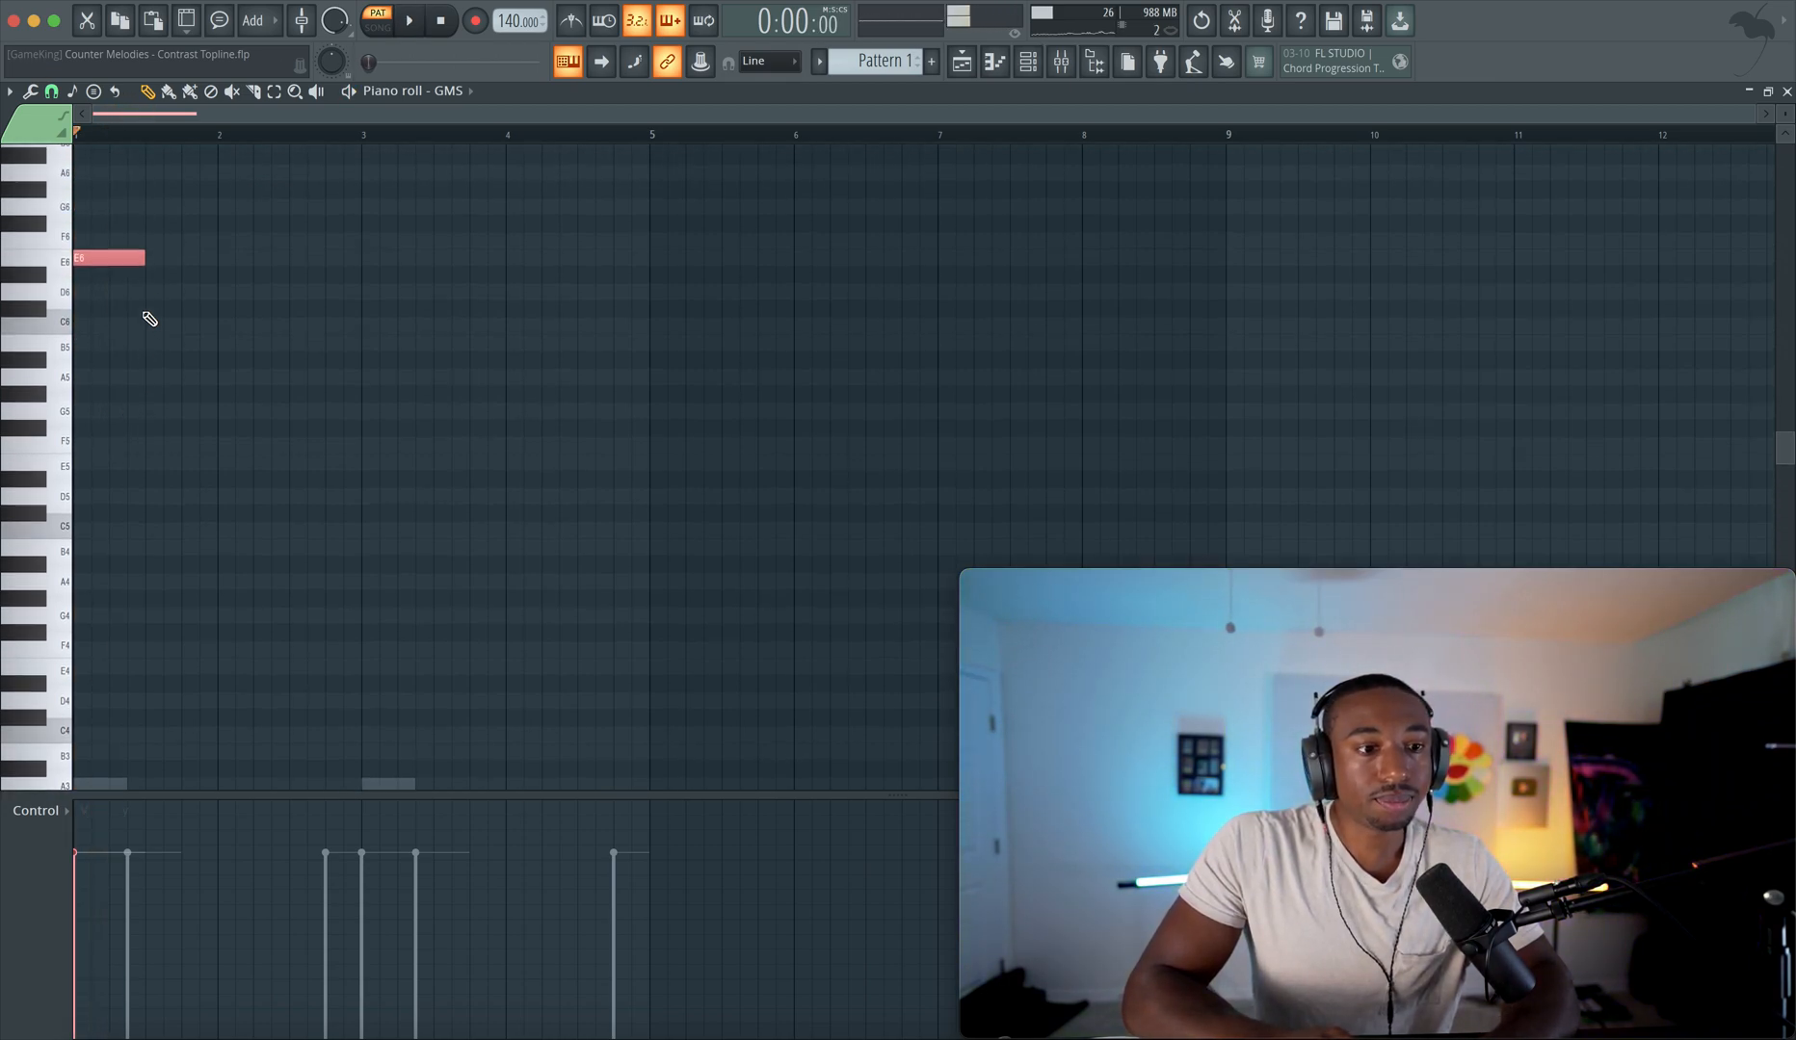
pyautogui.scroll(1, 144, 313)
pyautogui.press('space')
pyautogui.press('space')
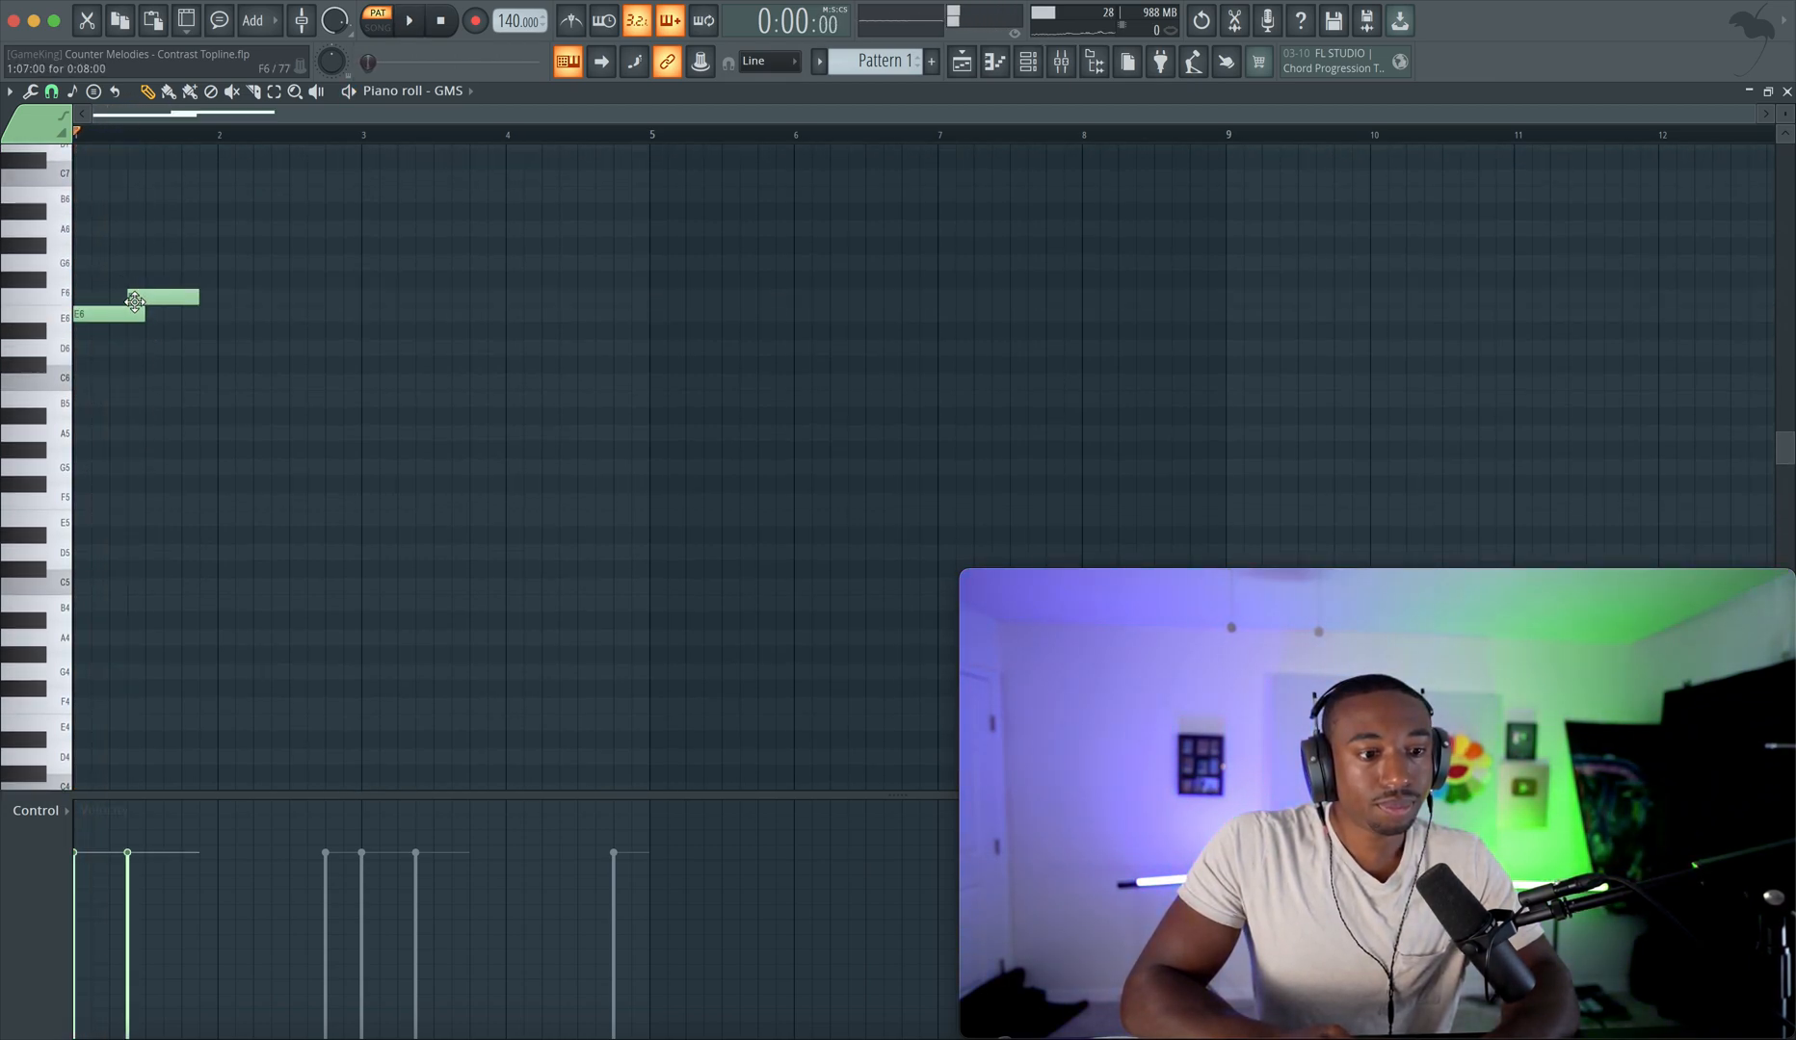
# - Trim the E6 note to meet the F6 that follows, and try F6 and G5 as the second note
pyautogui.moveTo(128, 314); pyautogui.dragTo(124, 314)
pyautogui.press('space')
pyautogui.press('space')
pyautogui.press('space')
pyautogui.rightClick(163, 297)
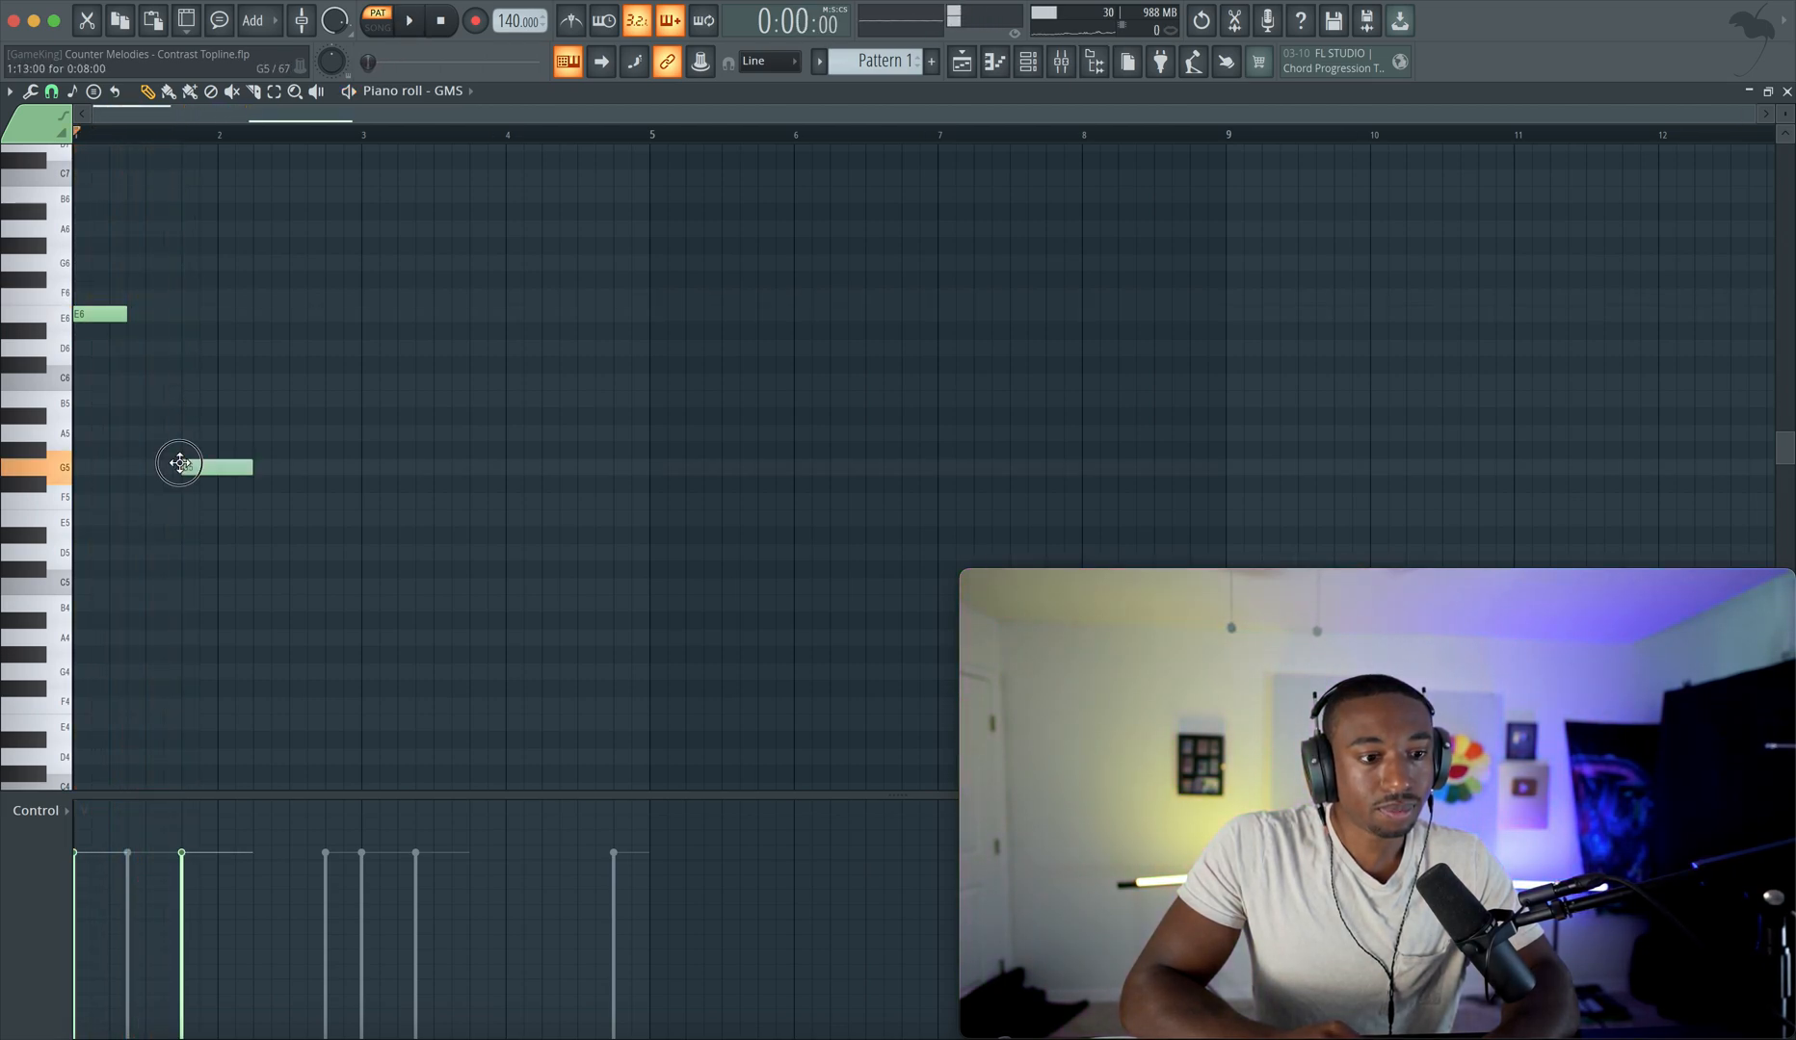
pyautogui.rightClick(198, 476)
# - Move the opening note down to A5 and shorten it to two steps while auditioning the pattern
pyautogui.moveTo(98, 315); pyautogui.dragTo(101, 433)
pyautogui.press('space')
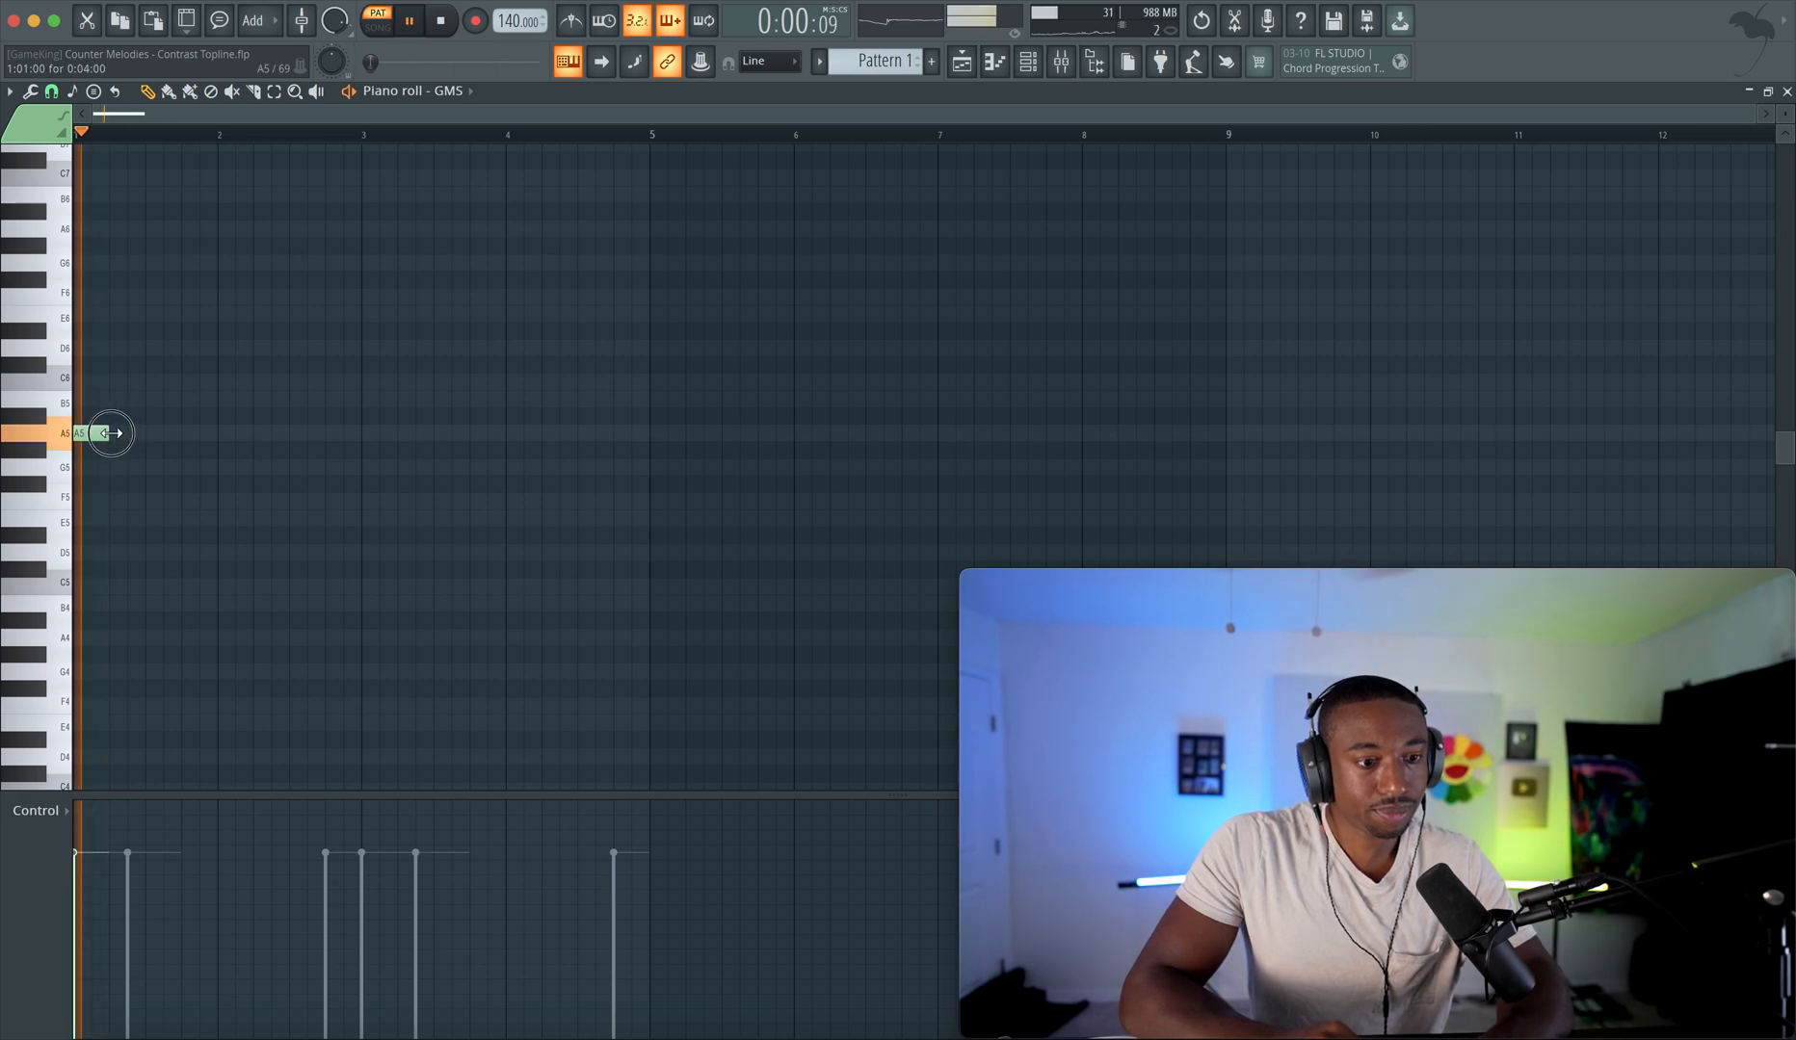
pyautogui.press('space')
pyautogui.moveTo(106, 433); pyautogui.dragTo(82, 433)
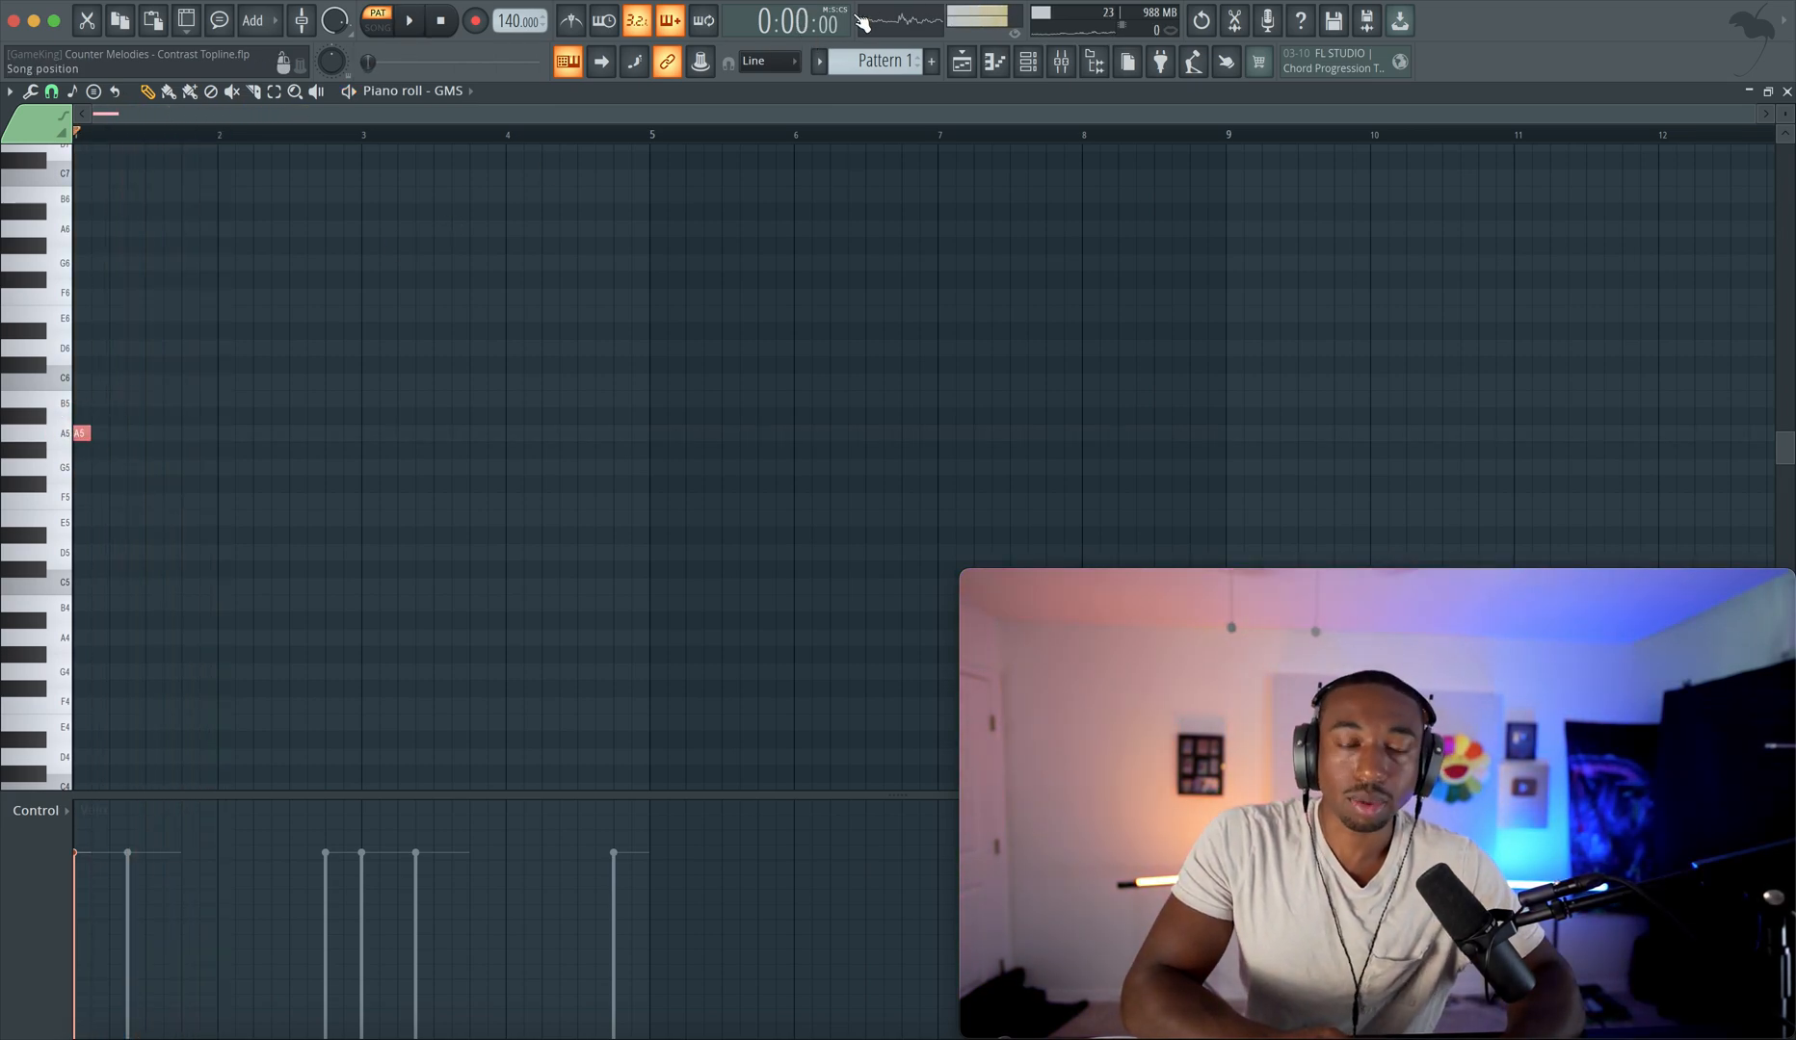
# - Replace the GMS instrument with PoiZone in the channel rack
pyautogui.click(1027, 61)
pyautogui.rightClick(249, 202)
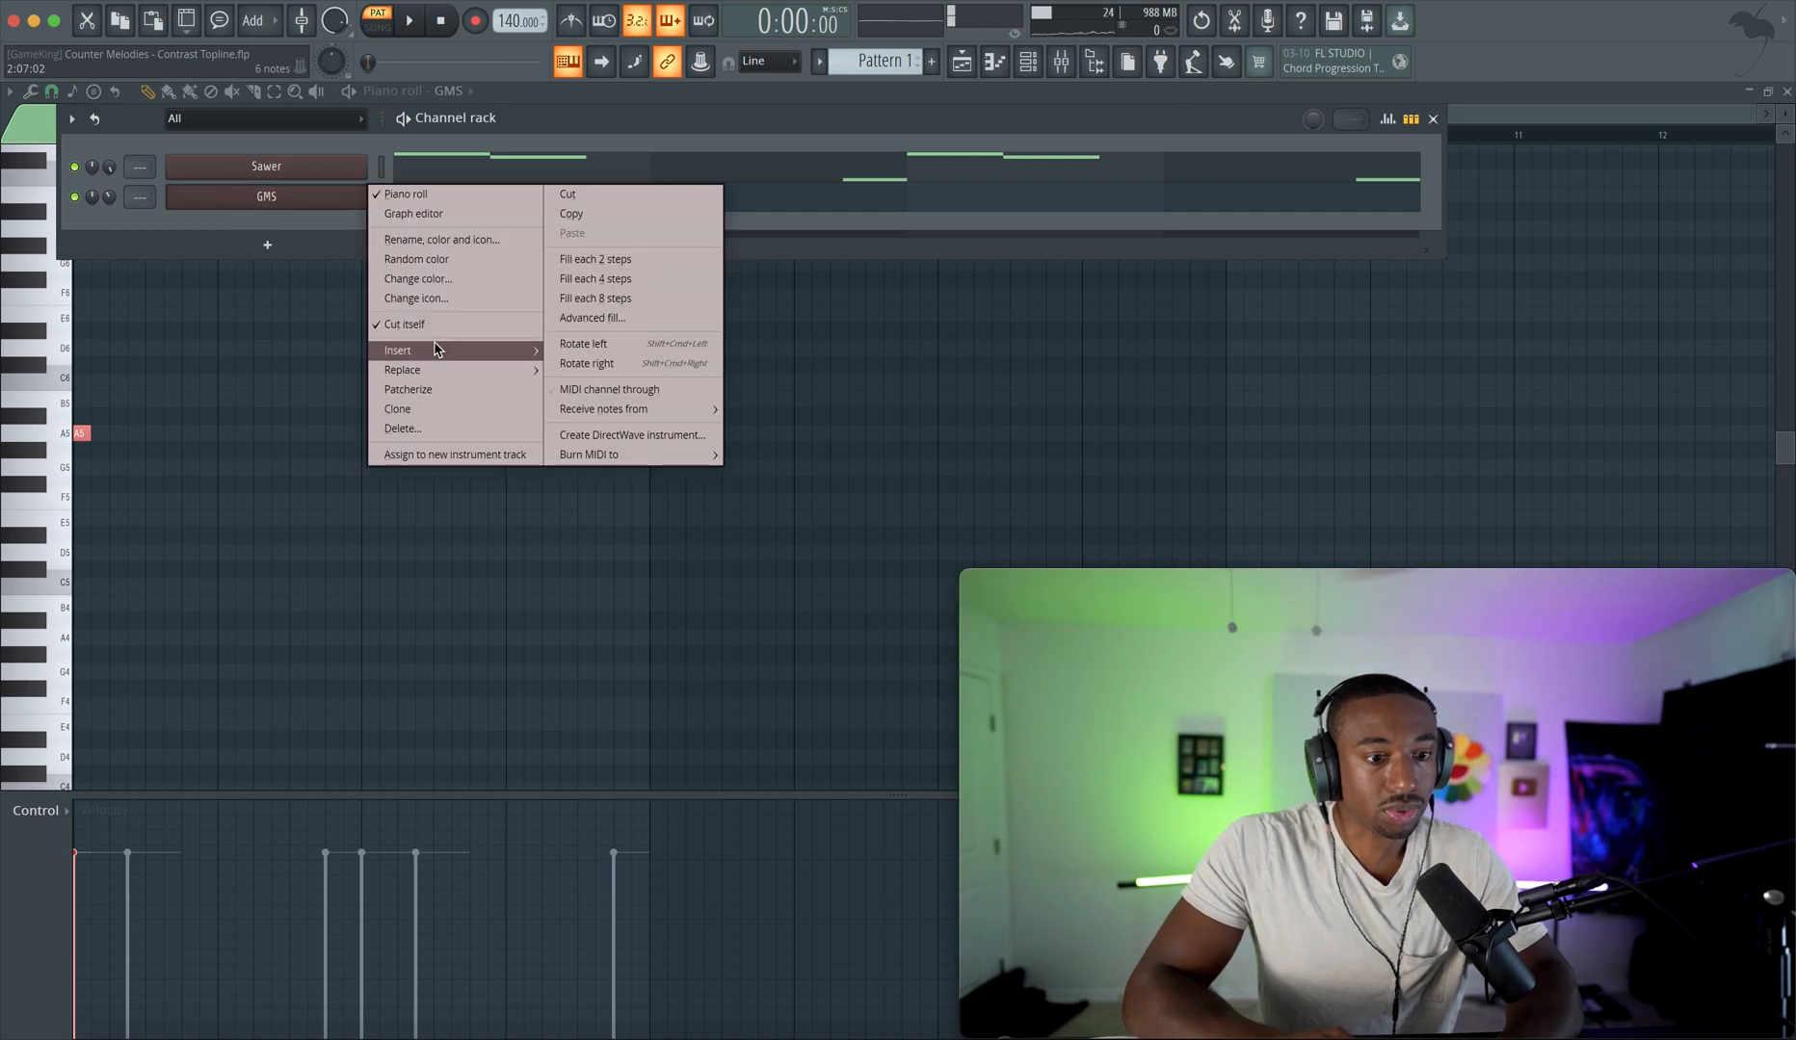
pyautogui.moveTo(453, 370)
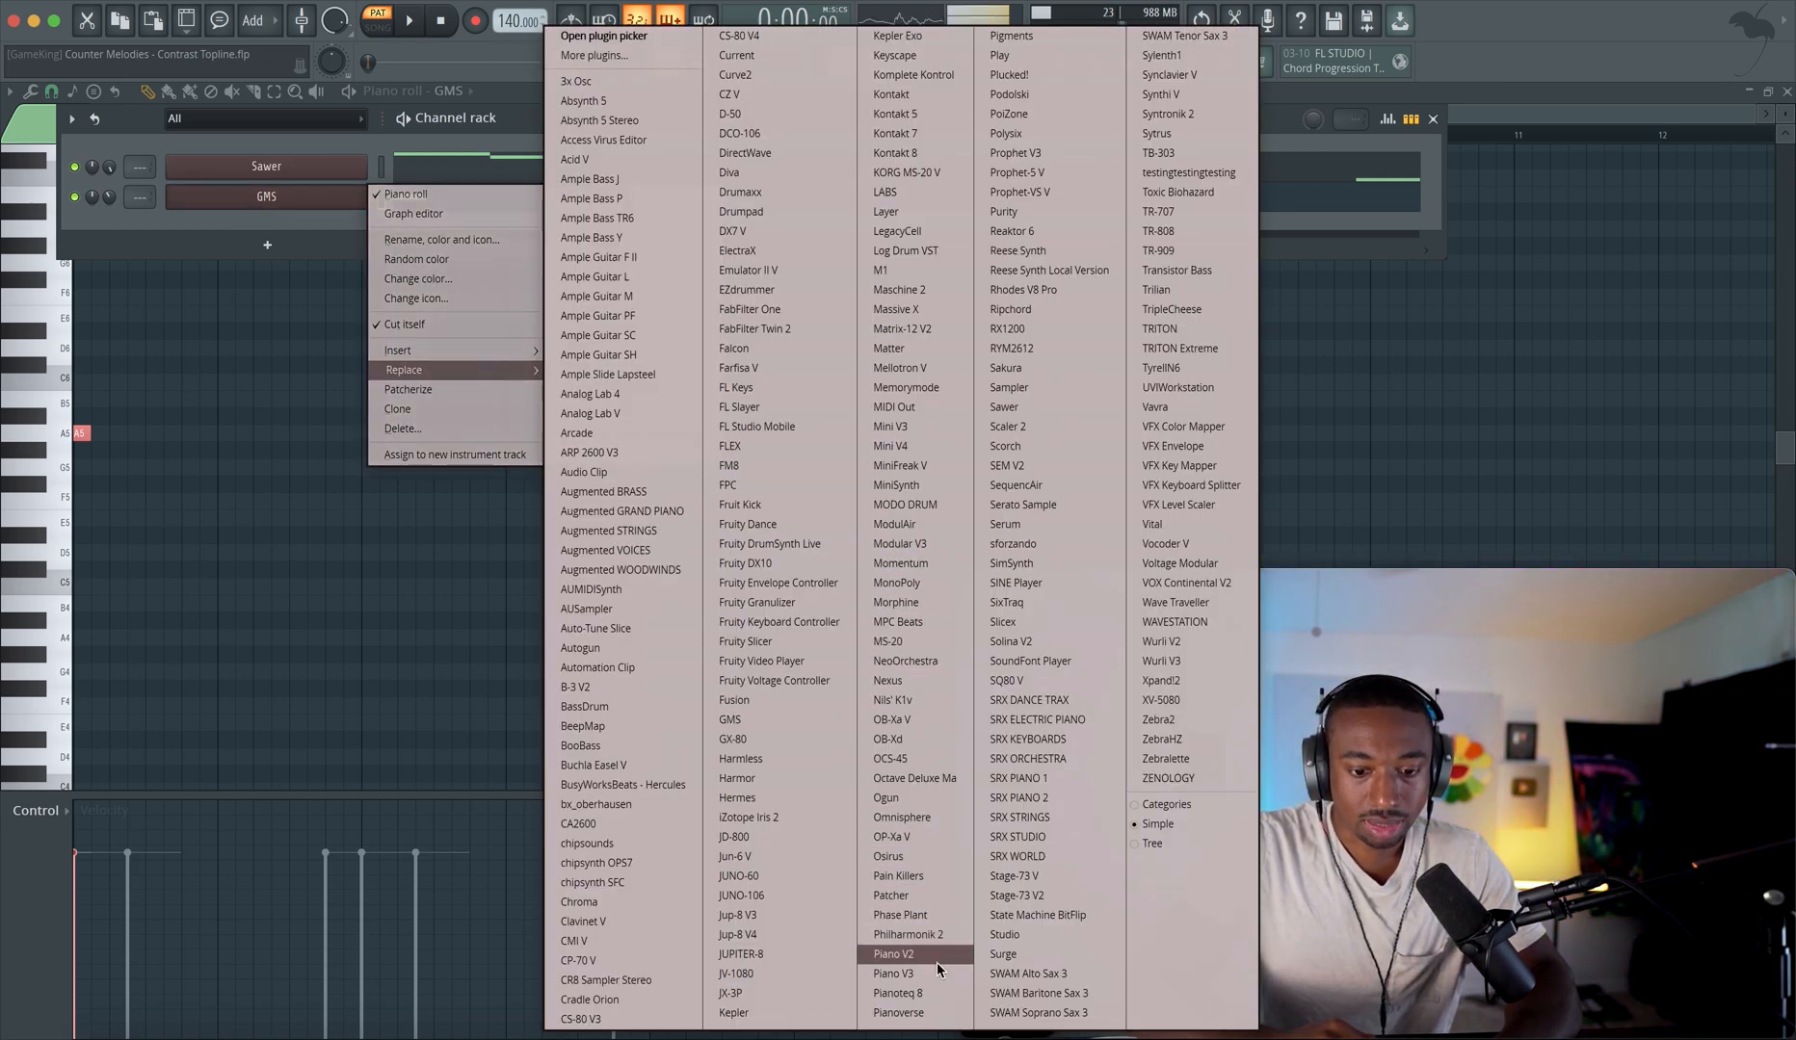
pyautogui.click(1029, 116)
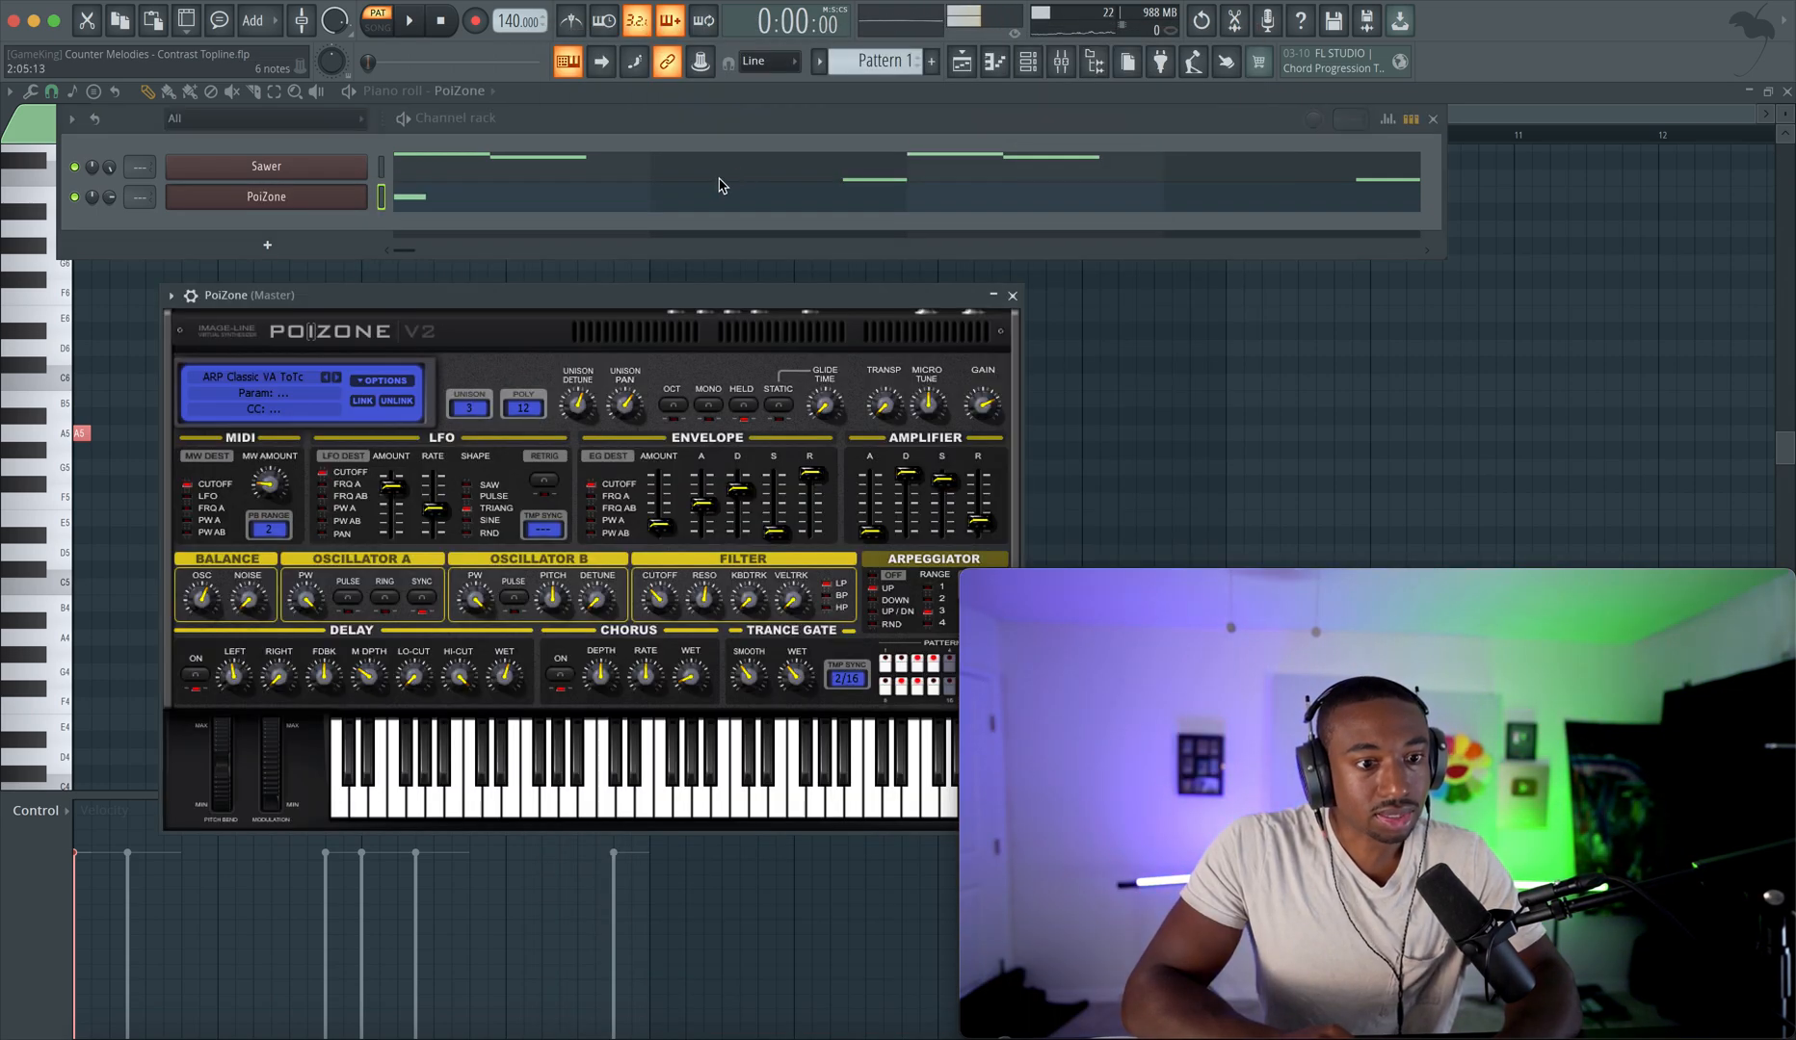
# - Load the LED Analog MC preset from PoiZone's Default bank
pyautogui.click(282, 379)
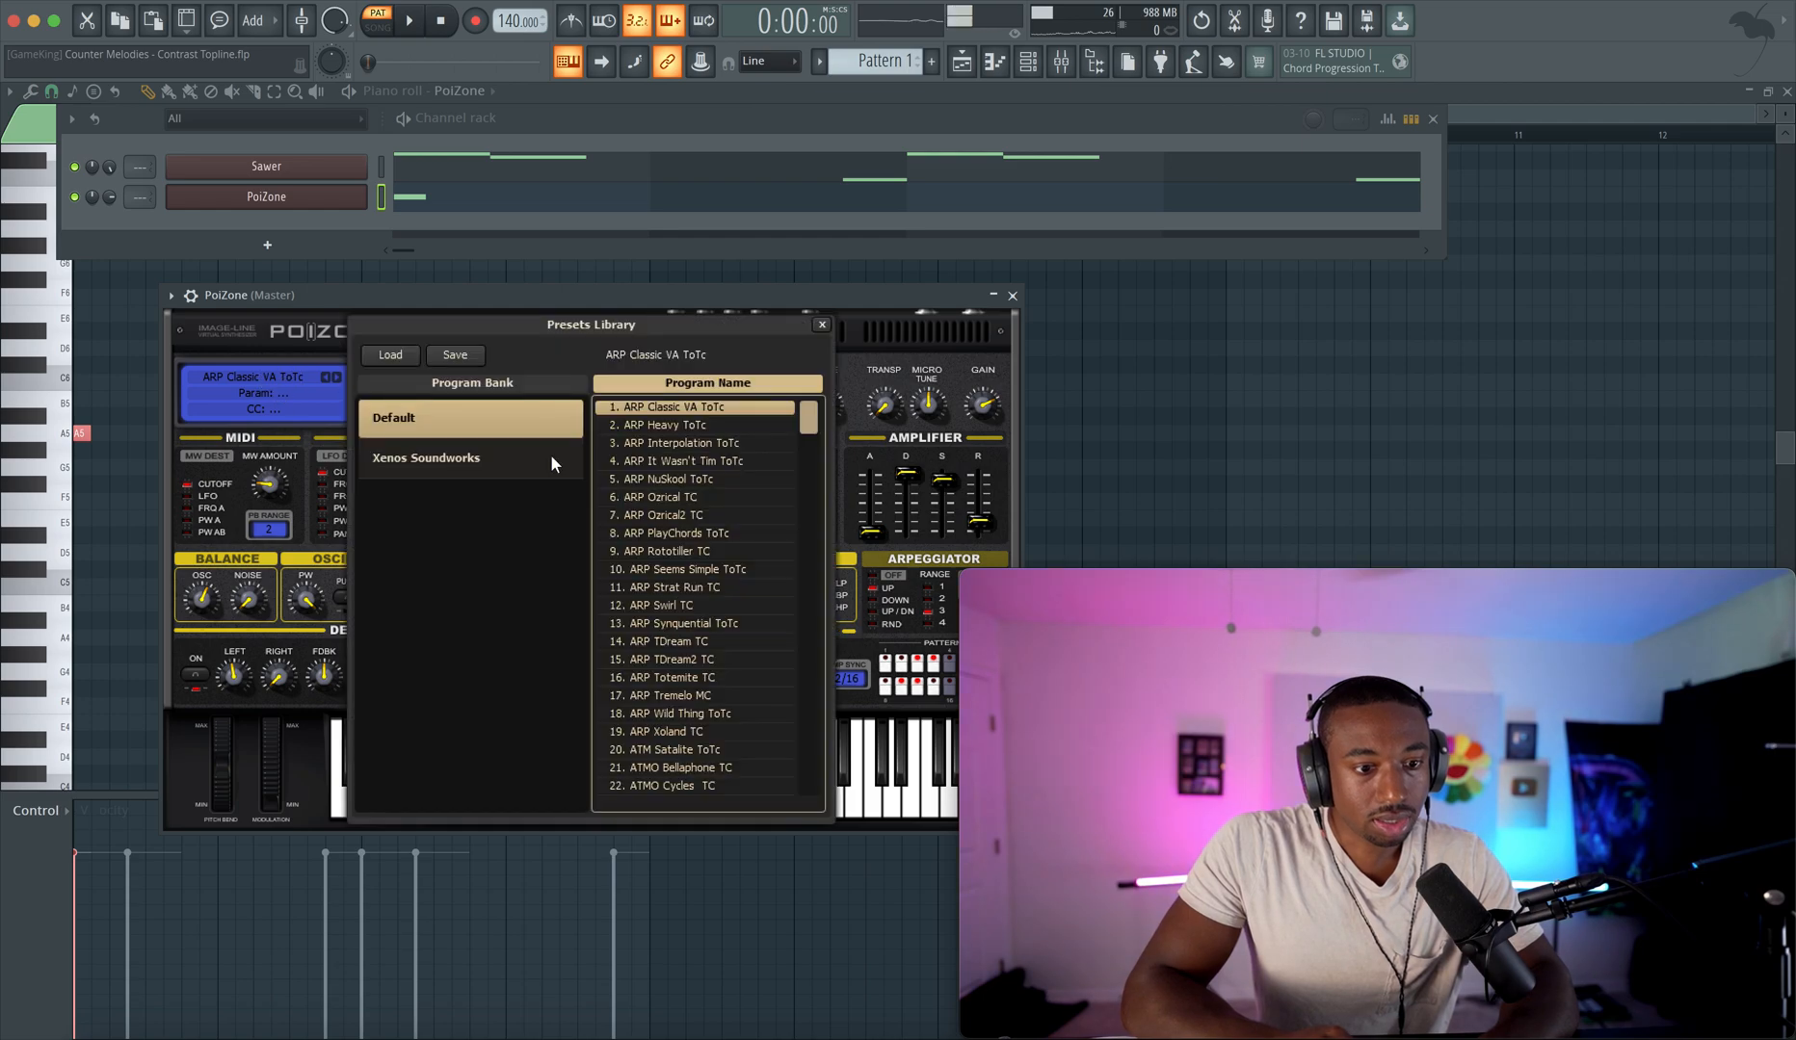
pyautogui.scroll(-15, 672, 582)
pyautogui.scroll(-10, 673, 582)
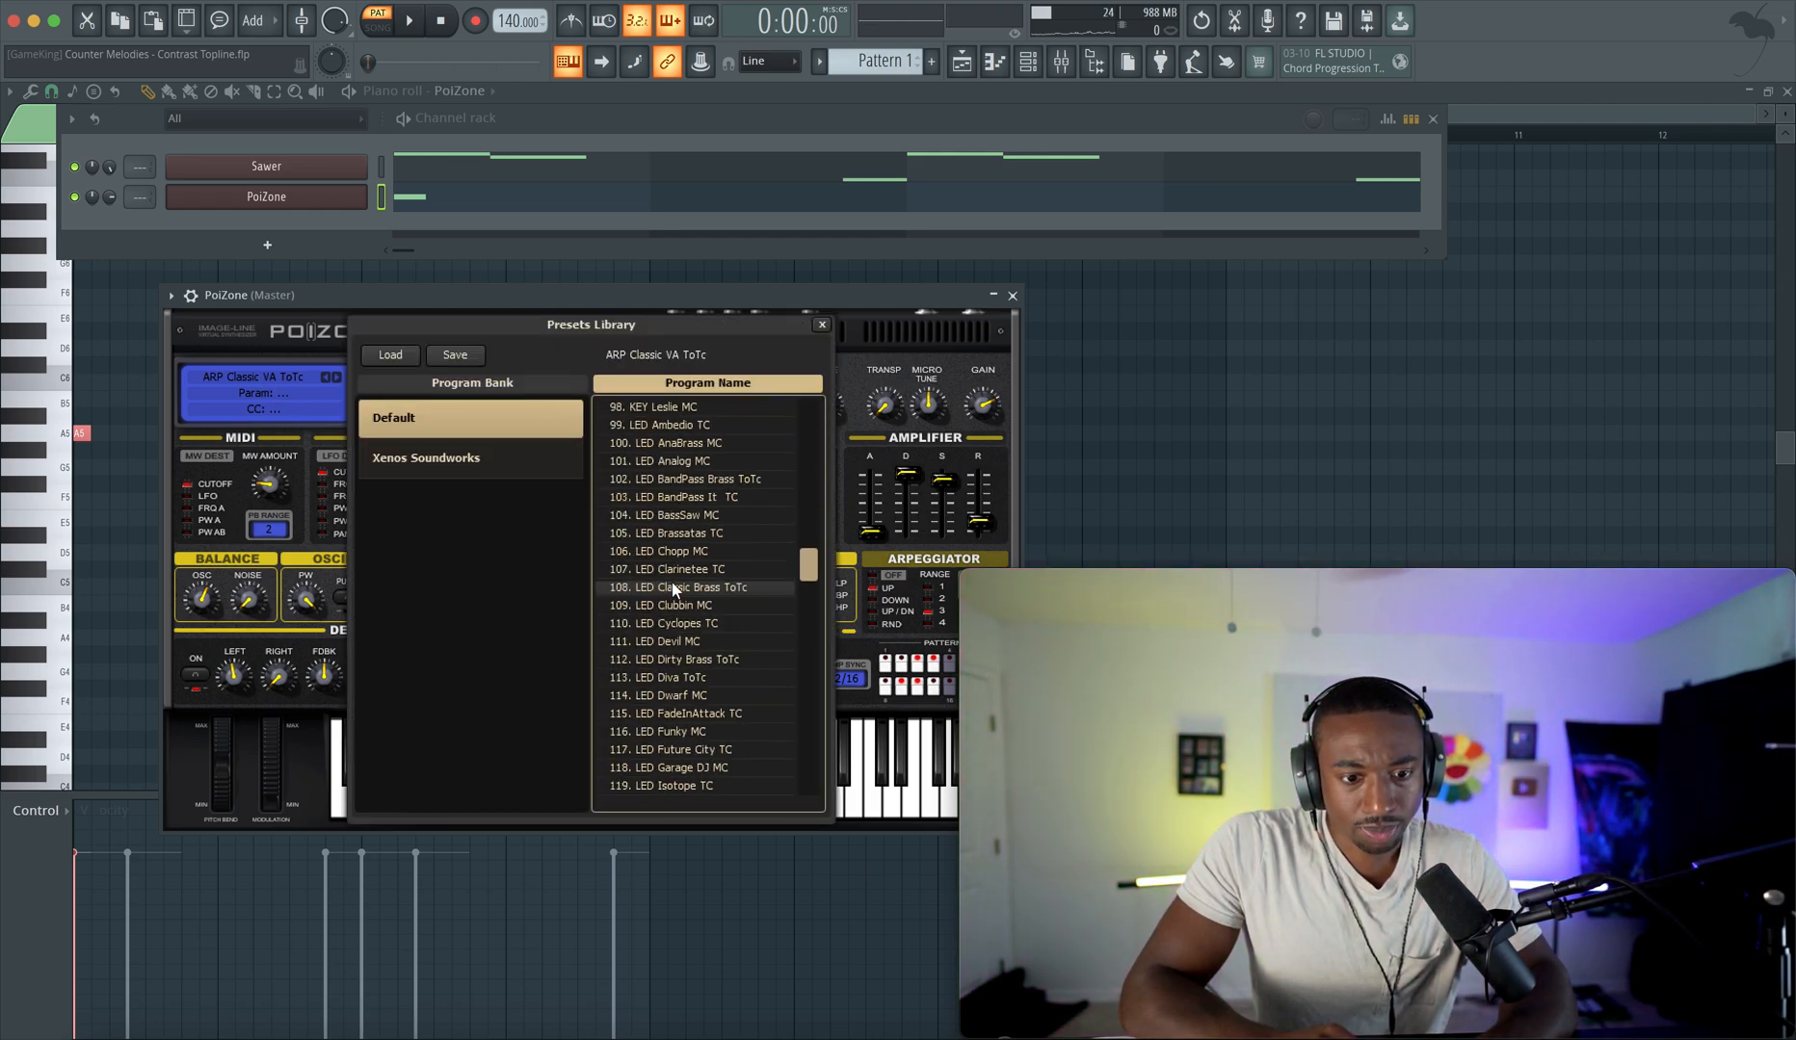
pyautogui.doubleClick(680, 487)
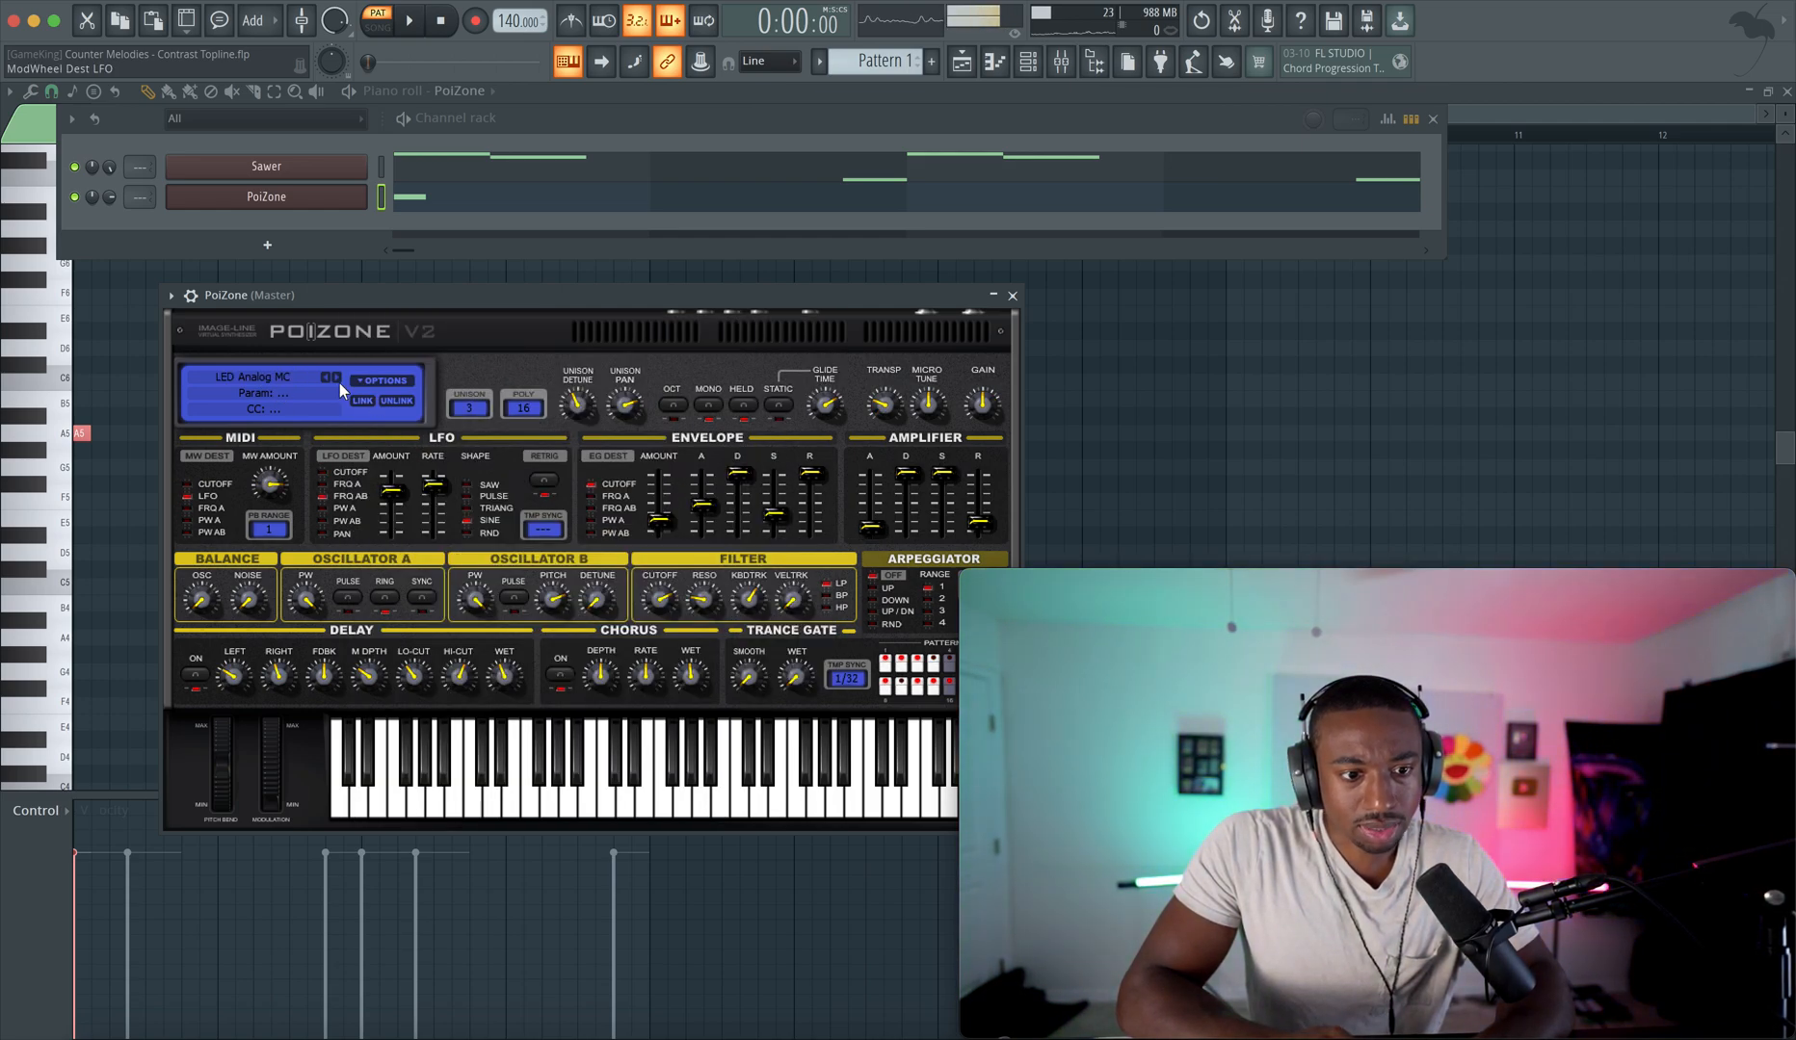
# - Audition PoiZone's LED presets in turn, including LED Ambedio TC, LED BandPass It TC, LED BassSaw MC and LED Clarinetee TC
pyautogui.click(327, 380)
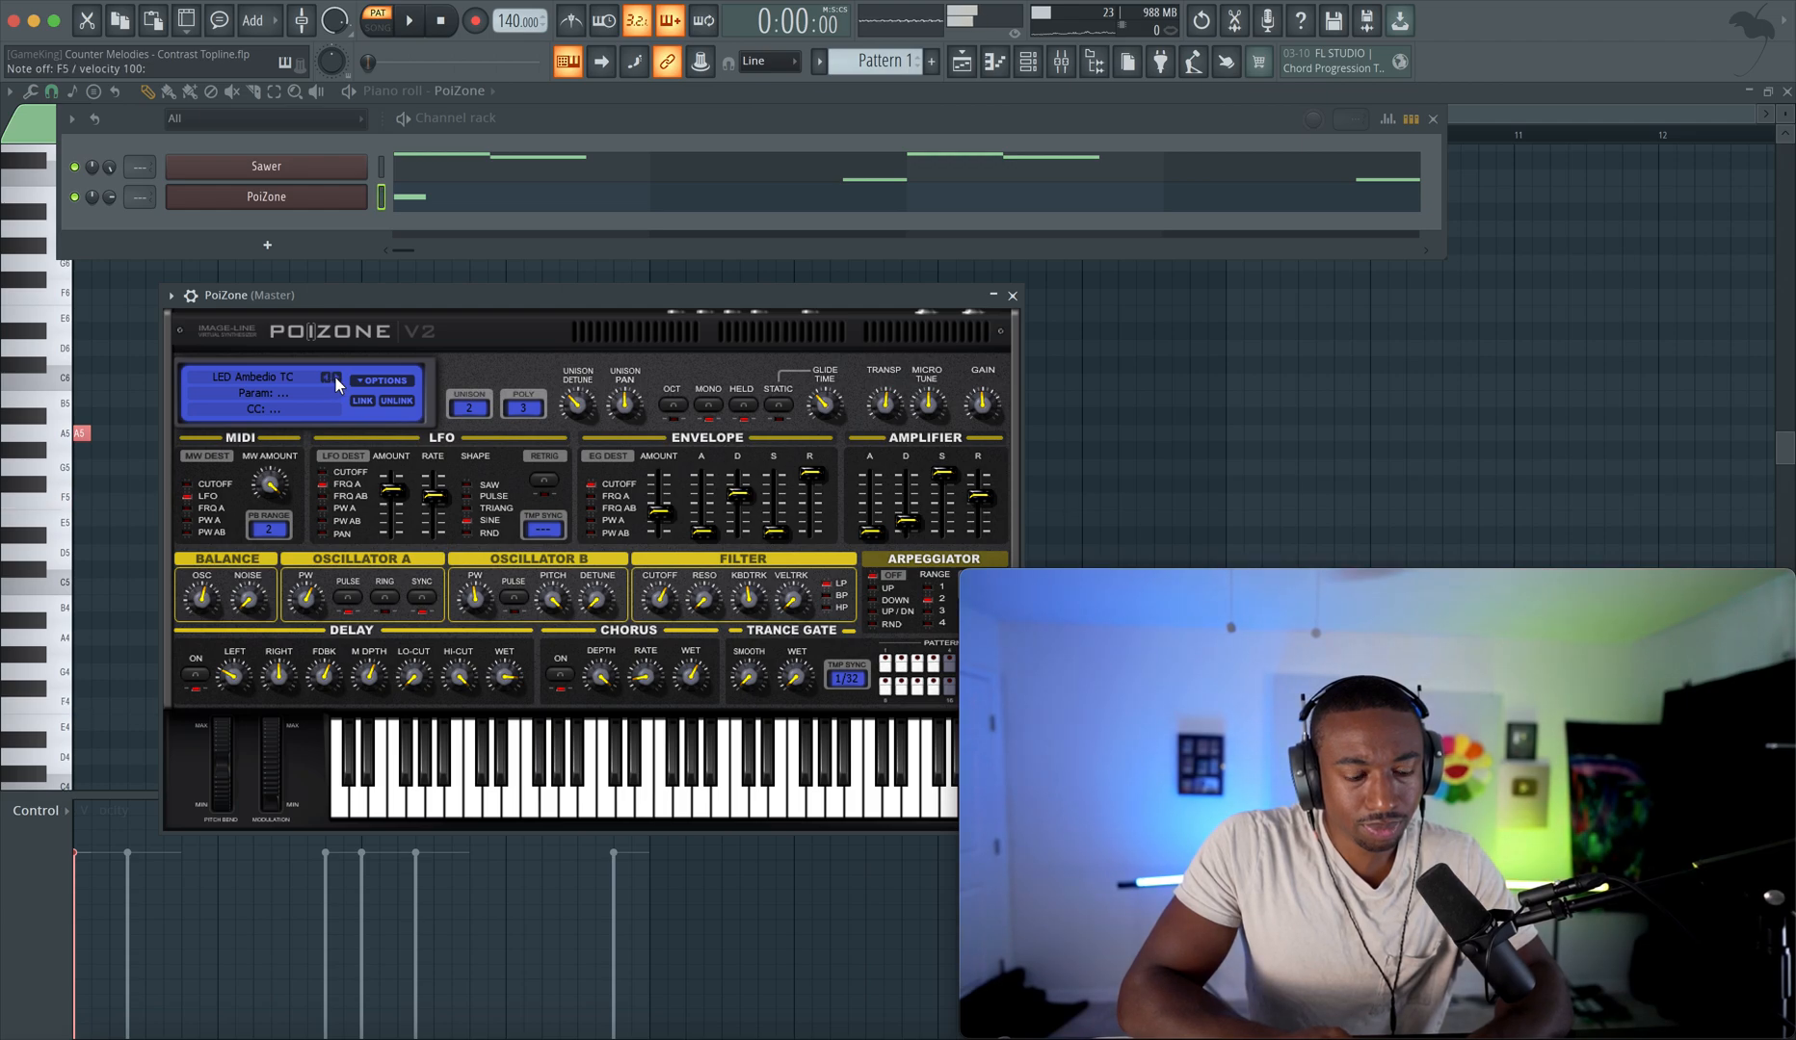
pyautogui.click(335, 376)
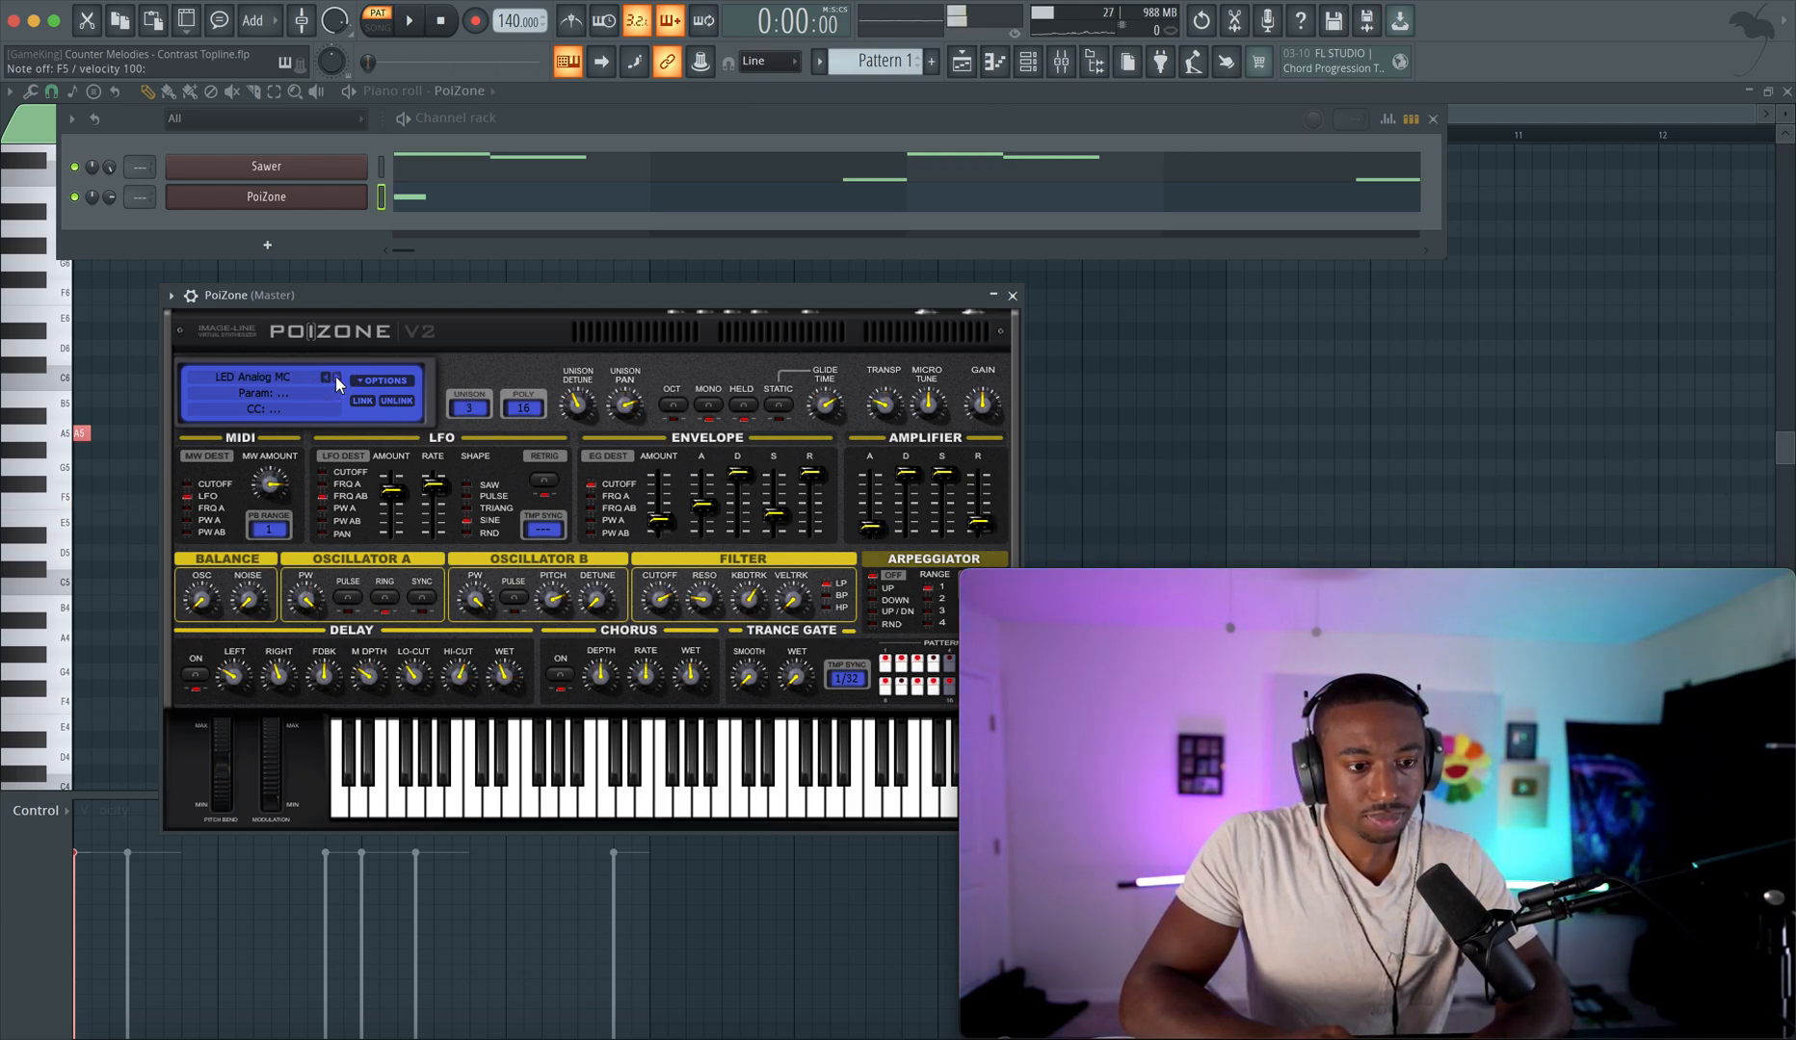
pyautogui.click(335, 377)
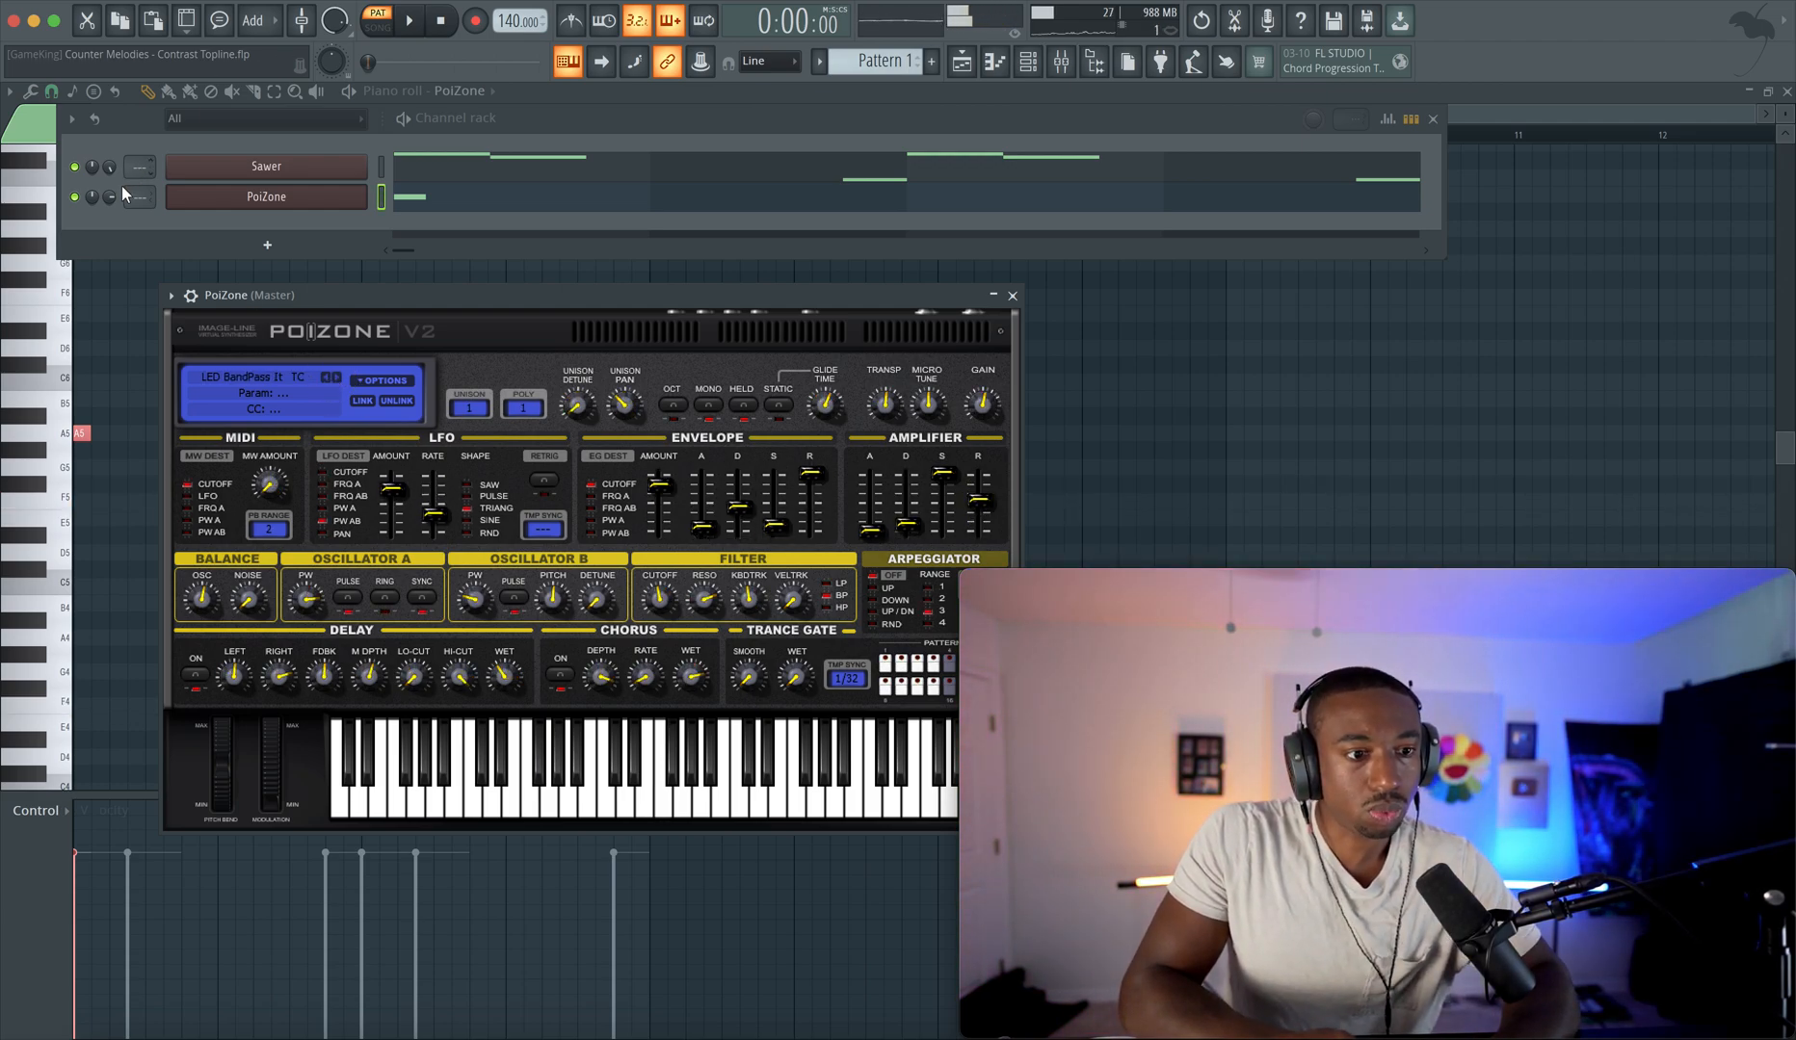
pyautogui.click(337, 377)
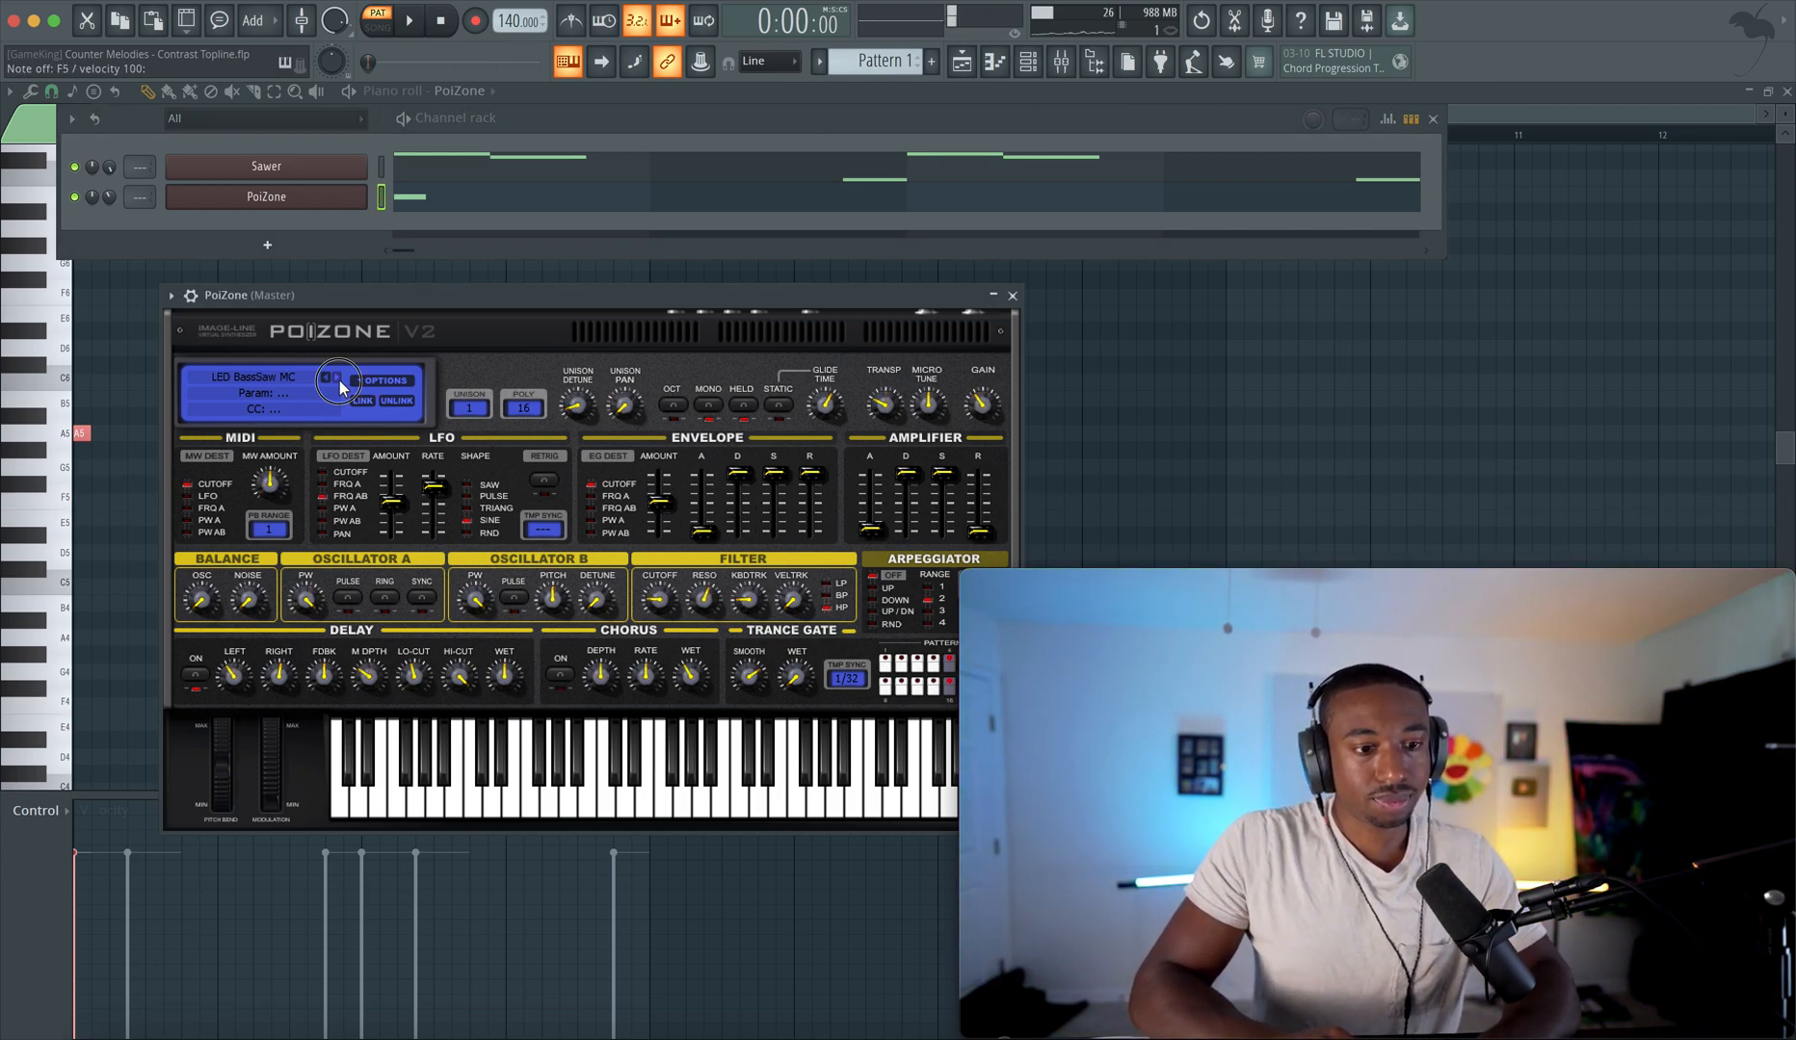
pyautogui.click(337, 378)
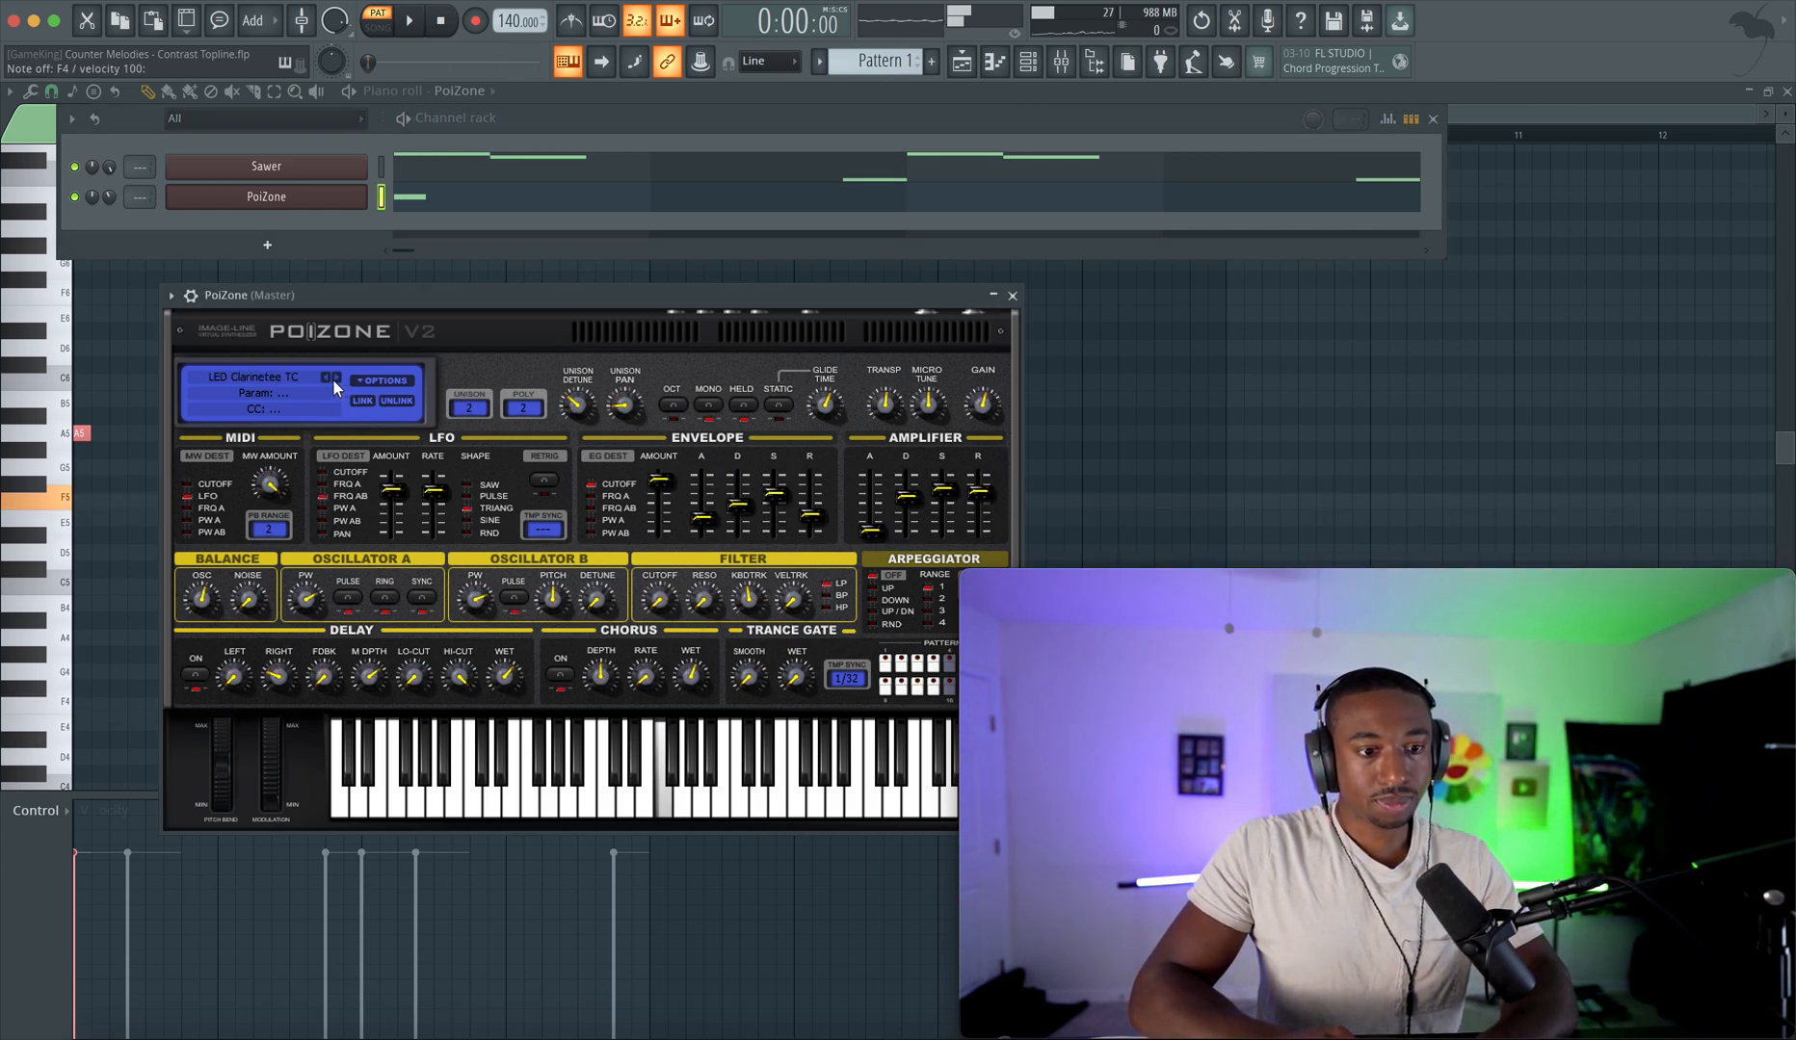
pyautogui.click(335, 379)
# - Audition further PoiZone presets over the playing pattern, choose LED Dwarf MC, and close the synth window
pyautogui.press('space')
pyautogui.click(333, 379)
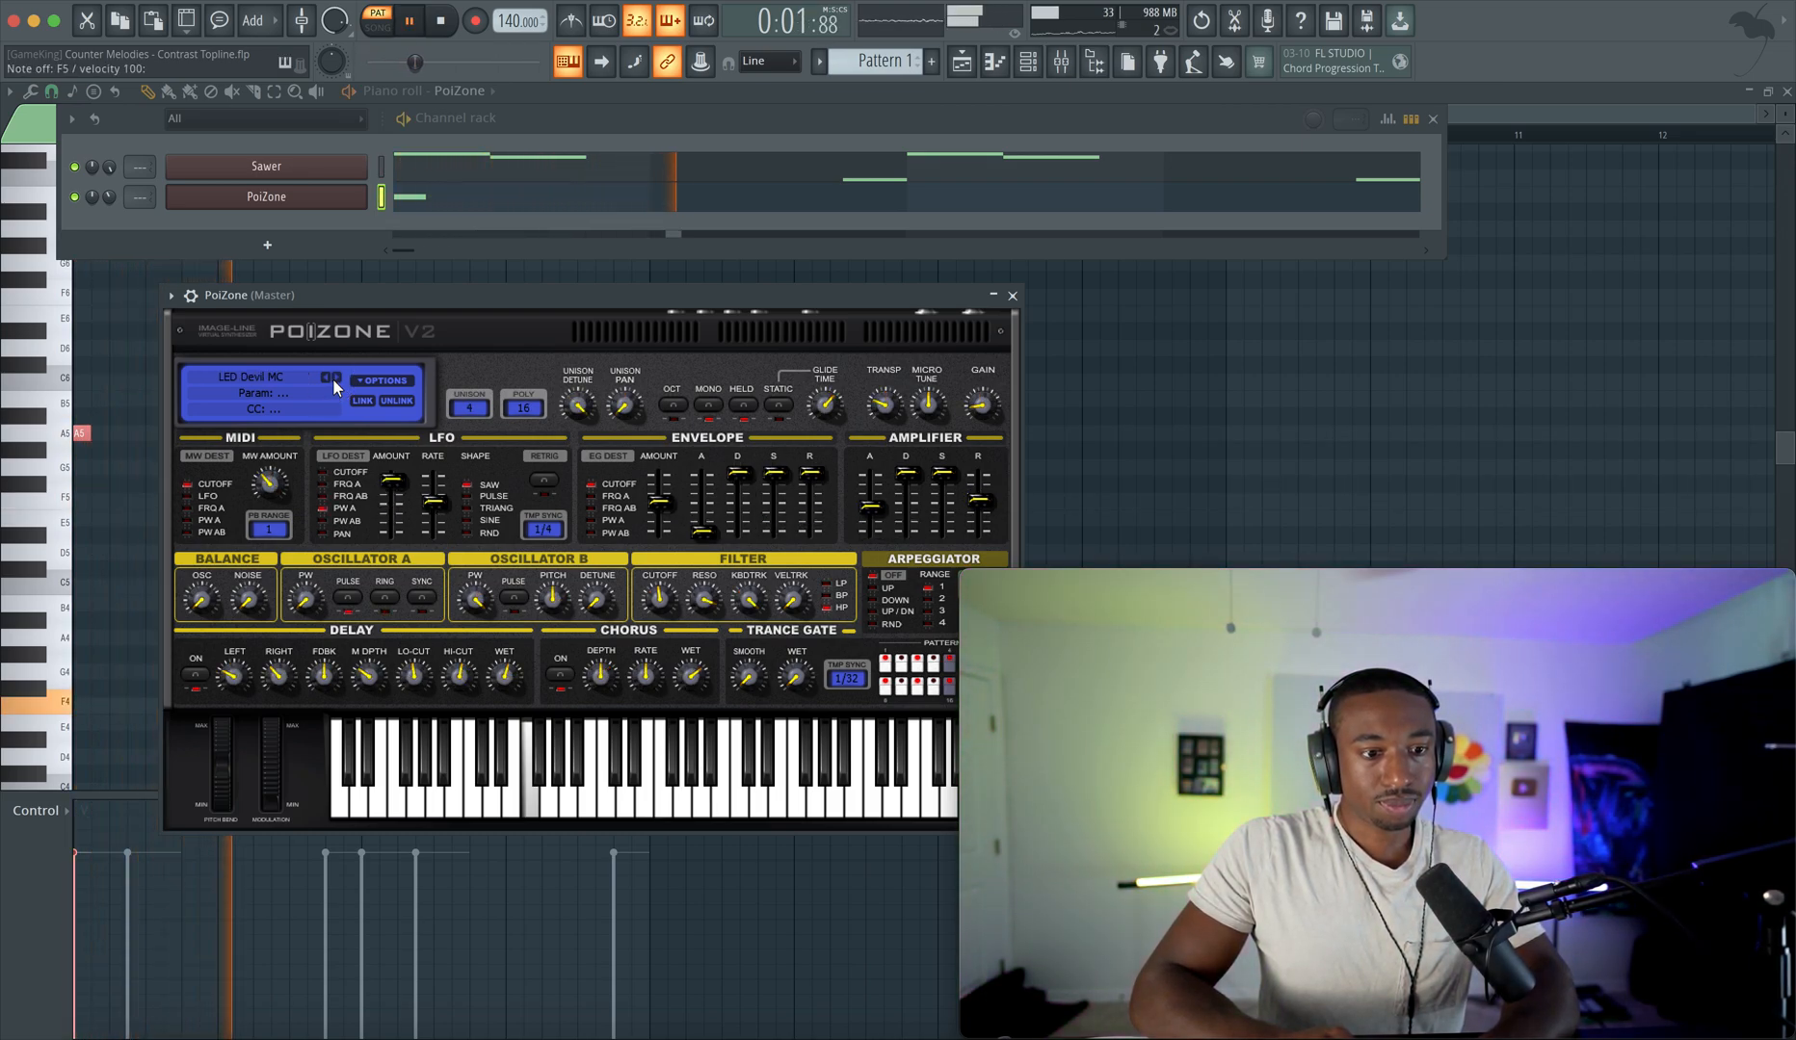
pyautogui.click(332, 378)
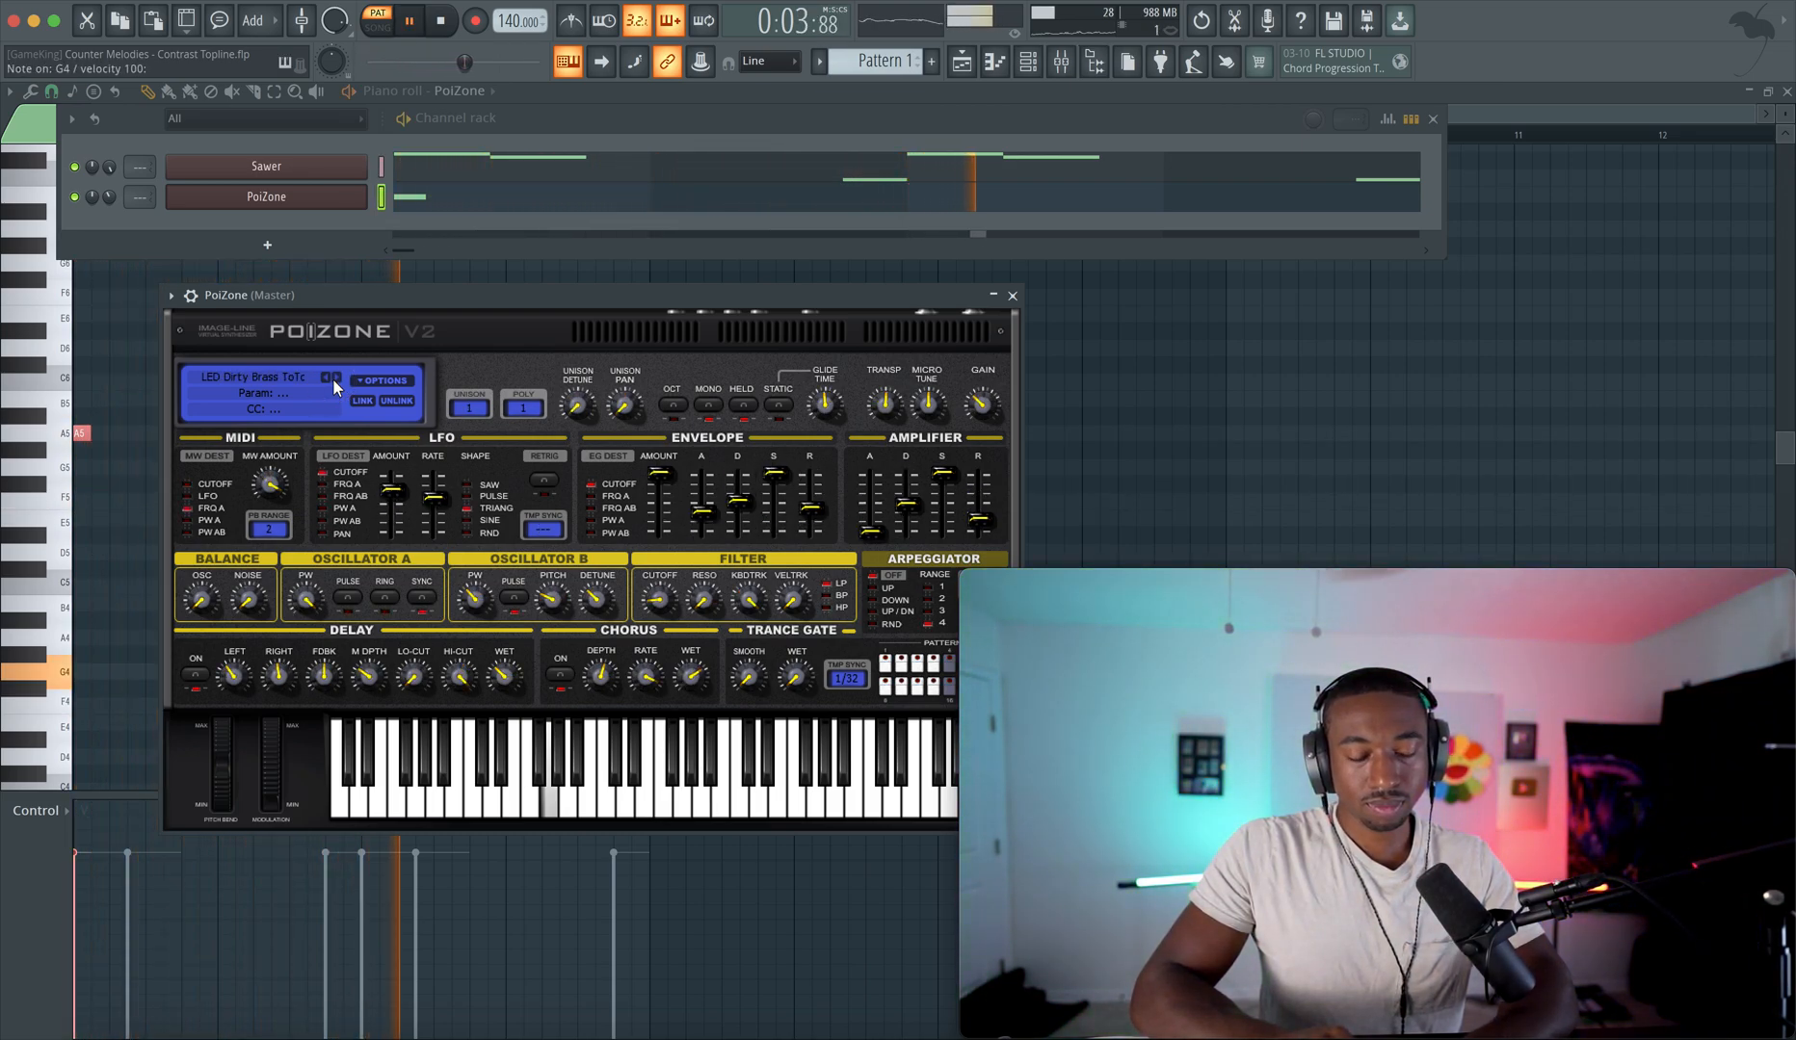
pyautogui.click(332, 379)
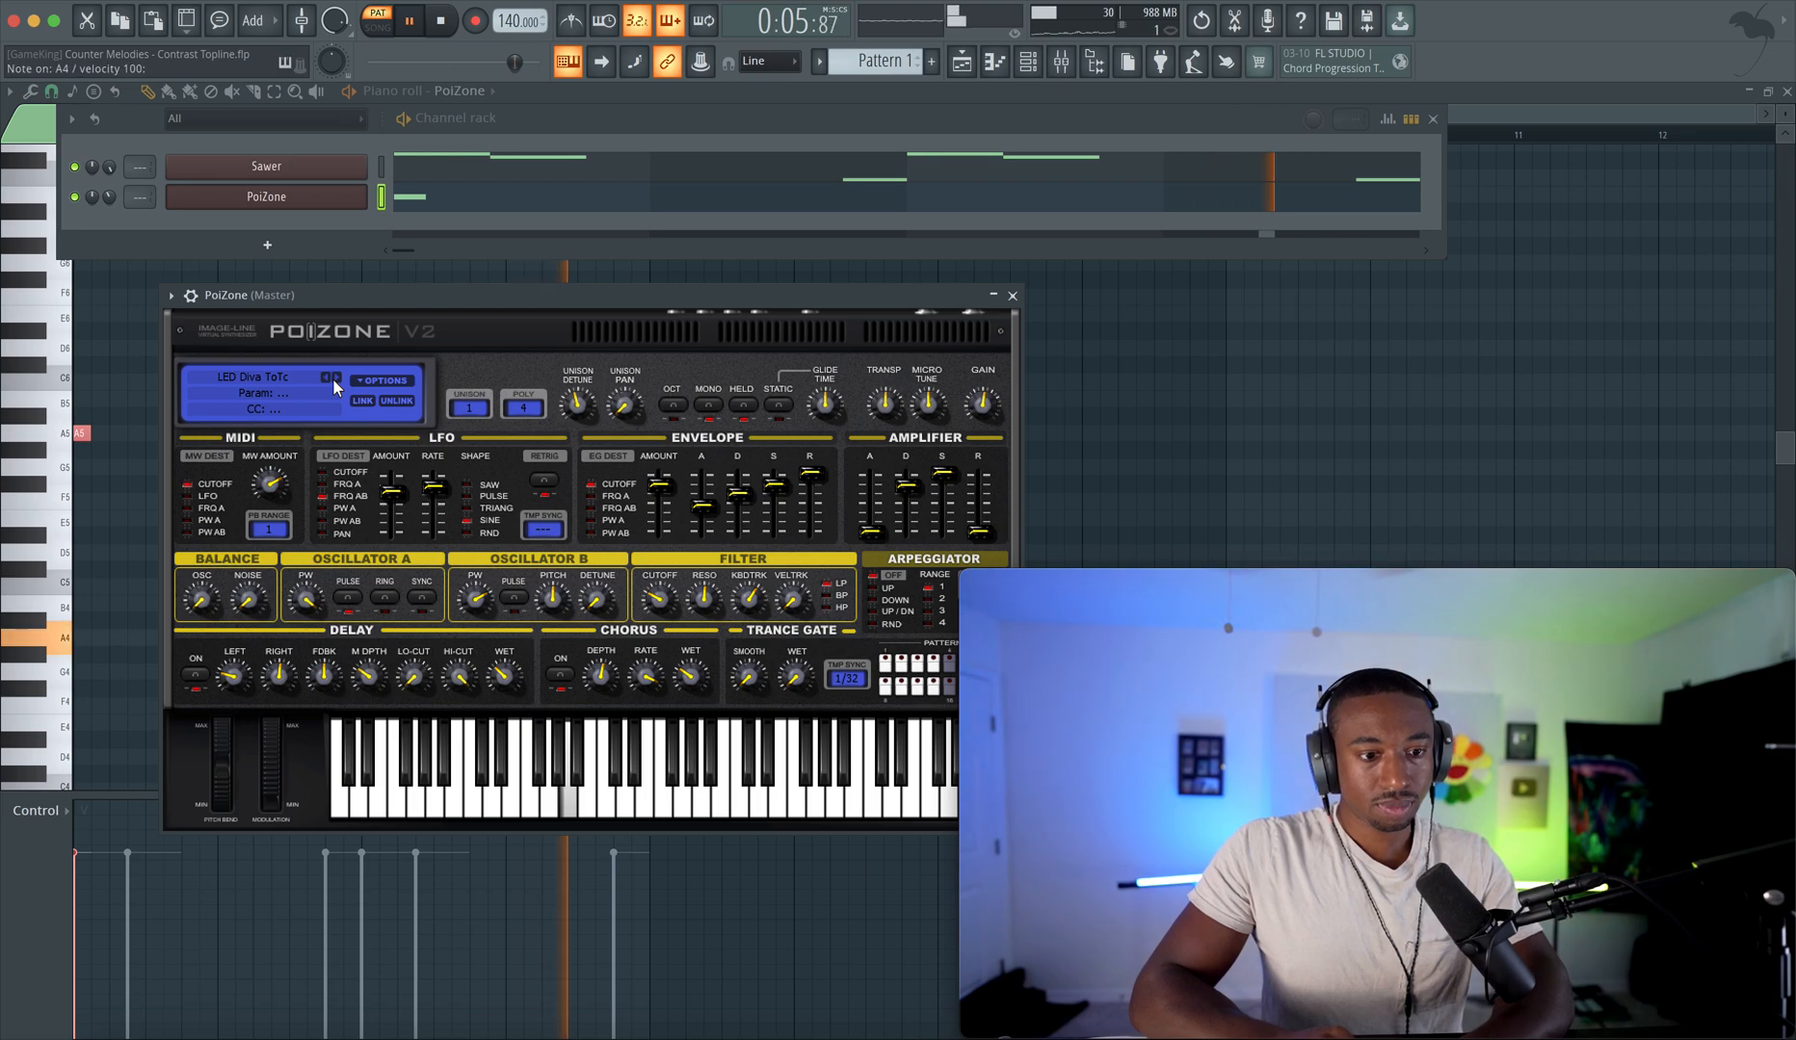
pyautogui.click(332, 379)
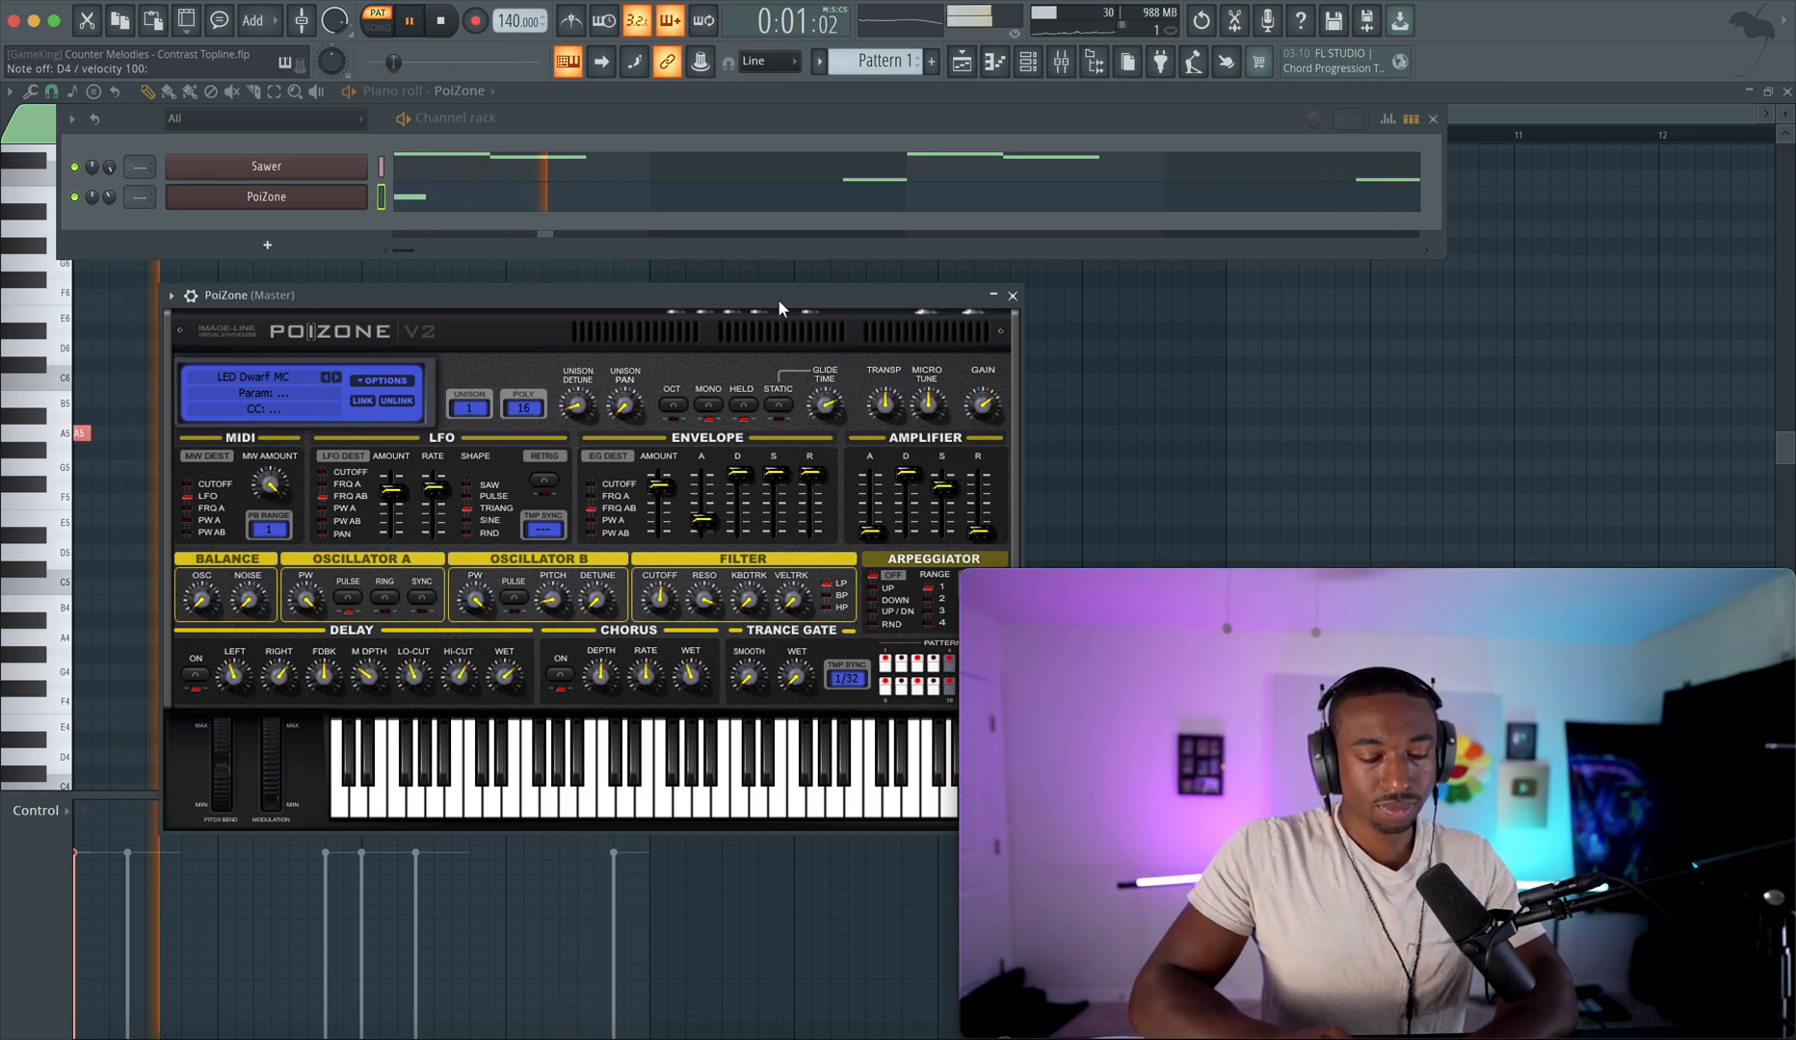
pyautogui.click(1012, 296)
pyautogui.press('F6')
pyautogui.press('space')
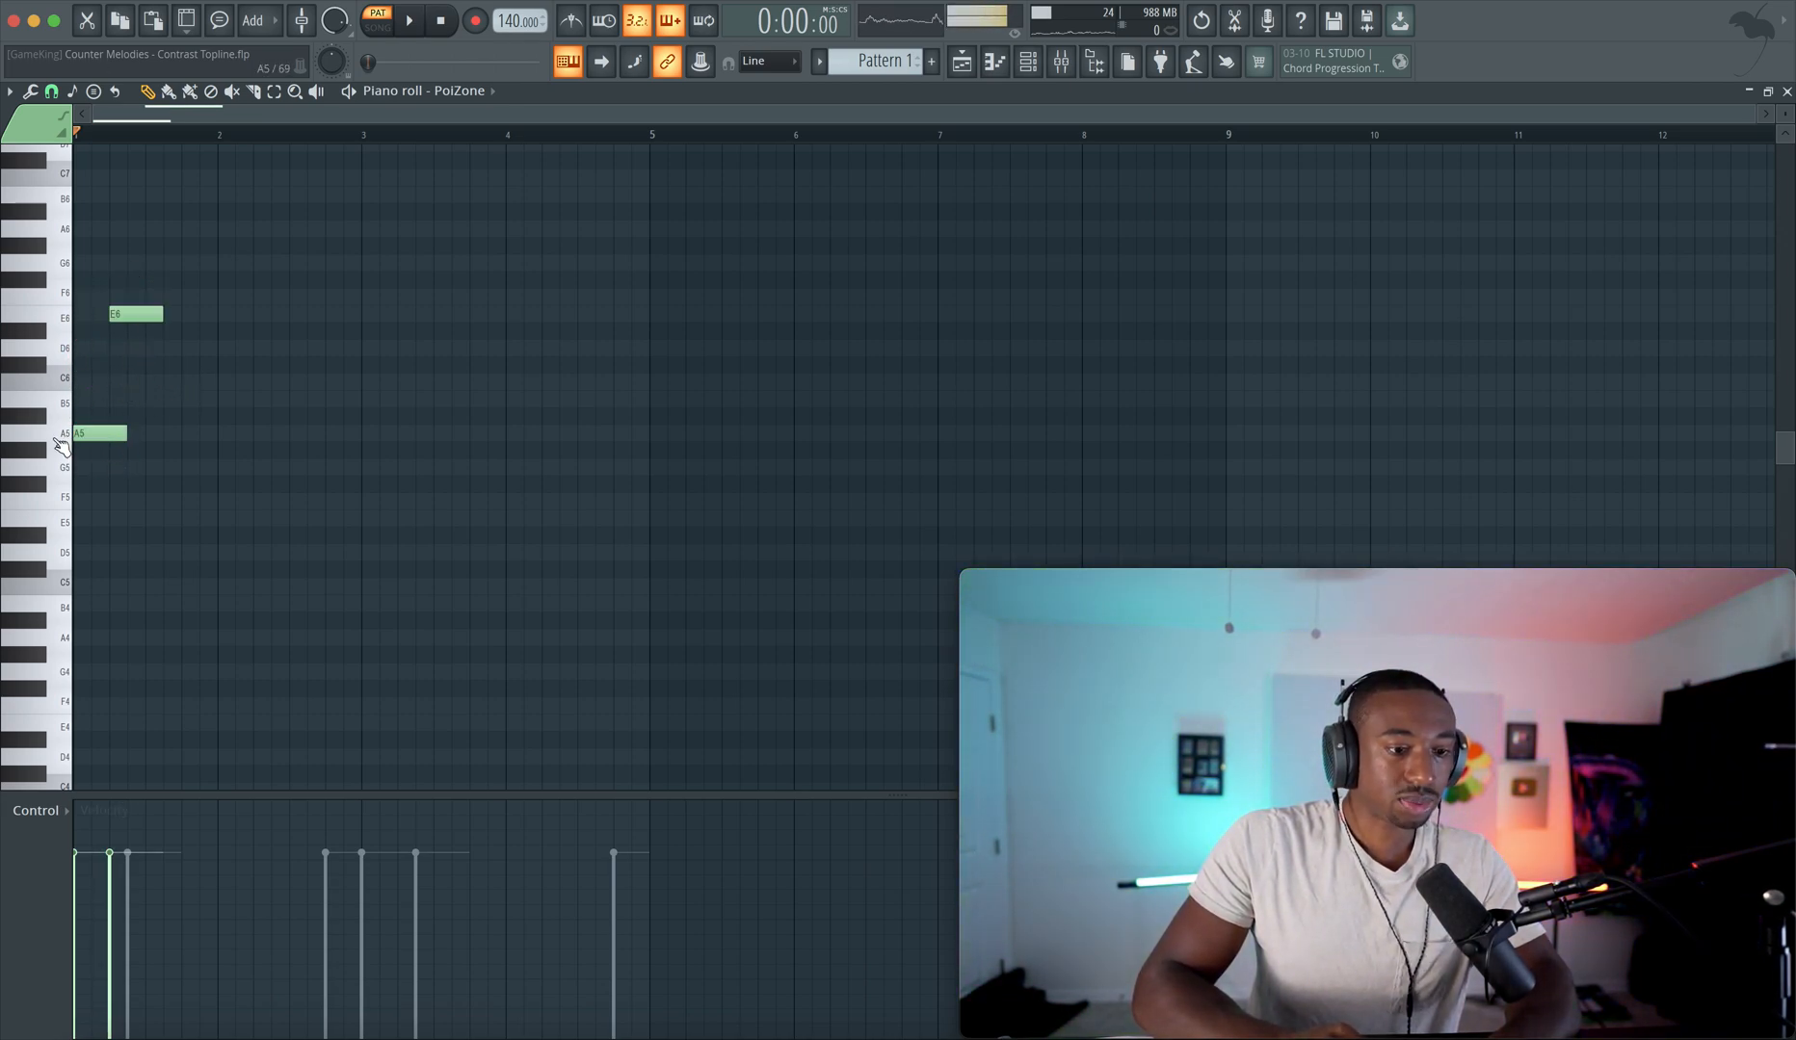
# - Add a six-step C6 note at step 9 of bar 1 in the PoiZone melody and audition it
pyautogui.click(66, 321)
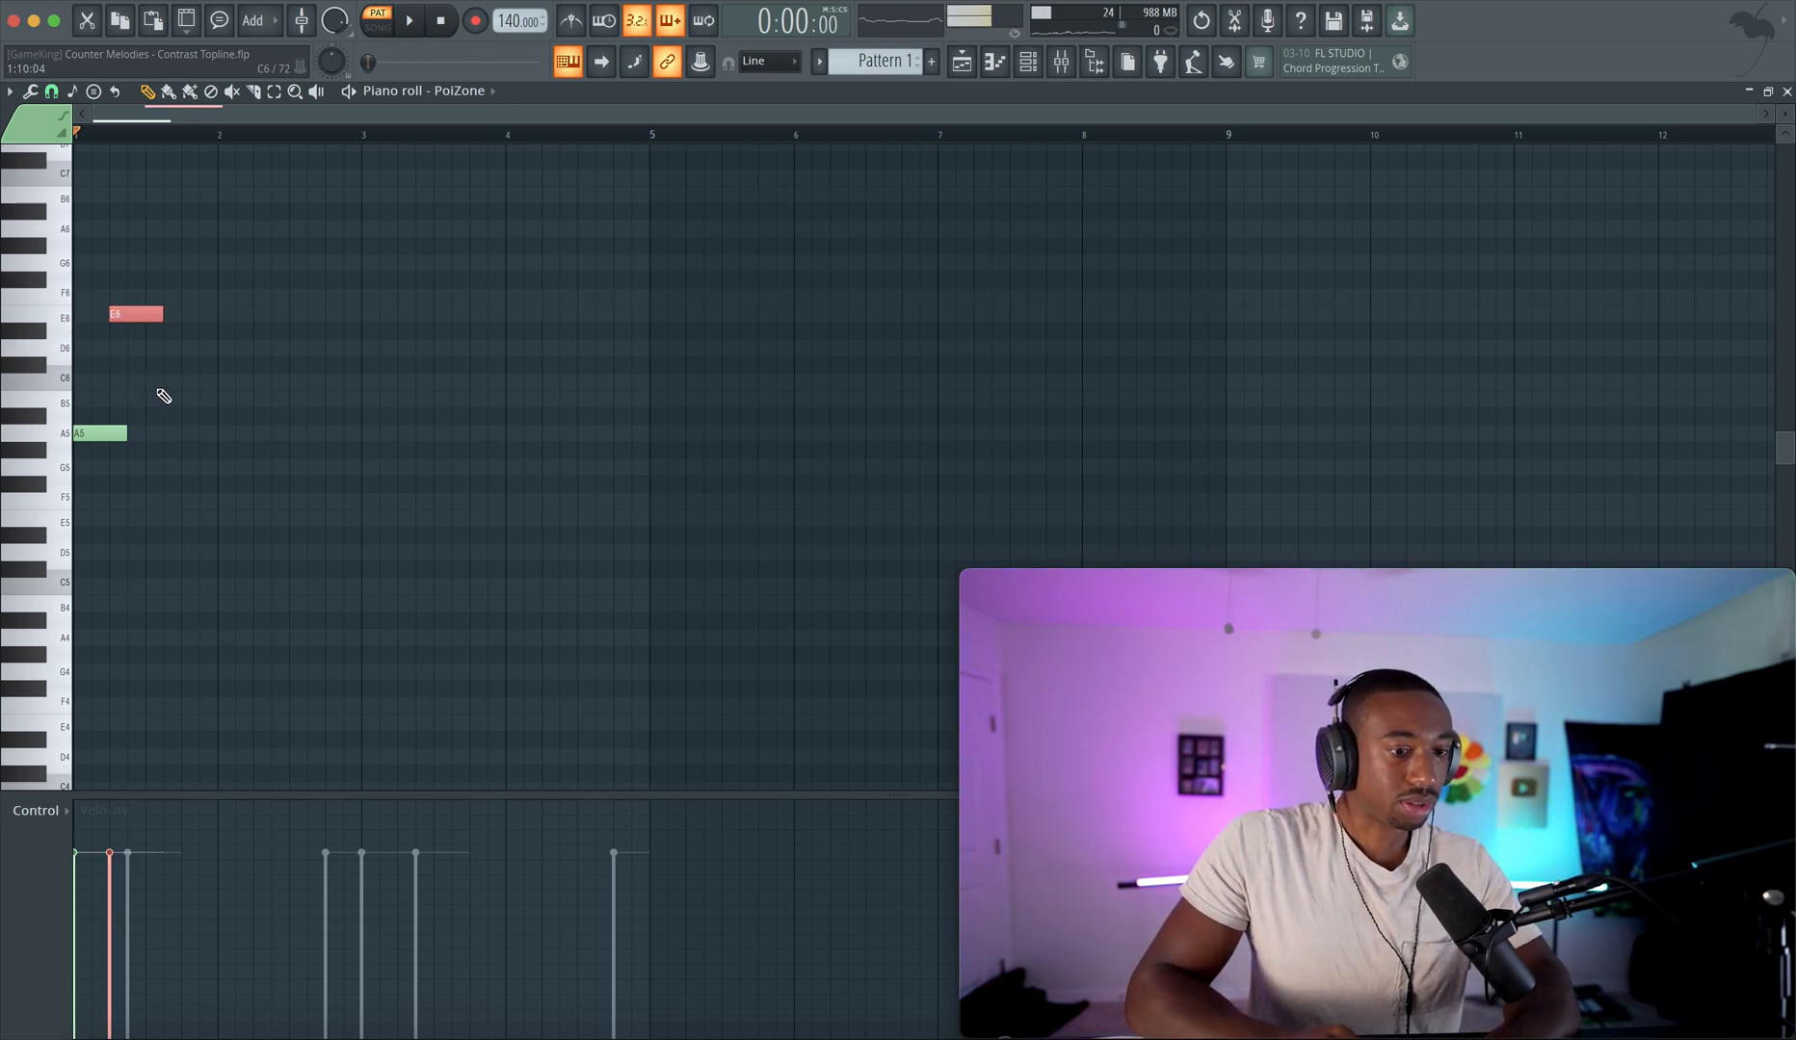
pyautogui.moveTo(157, 388); pyautogui.dragTo(144, 388)
pyautogui.press('space')
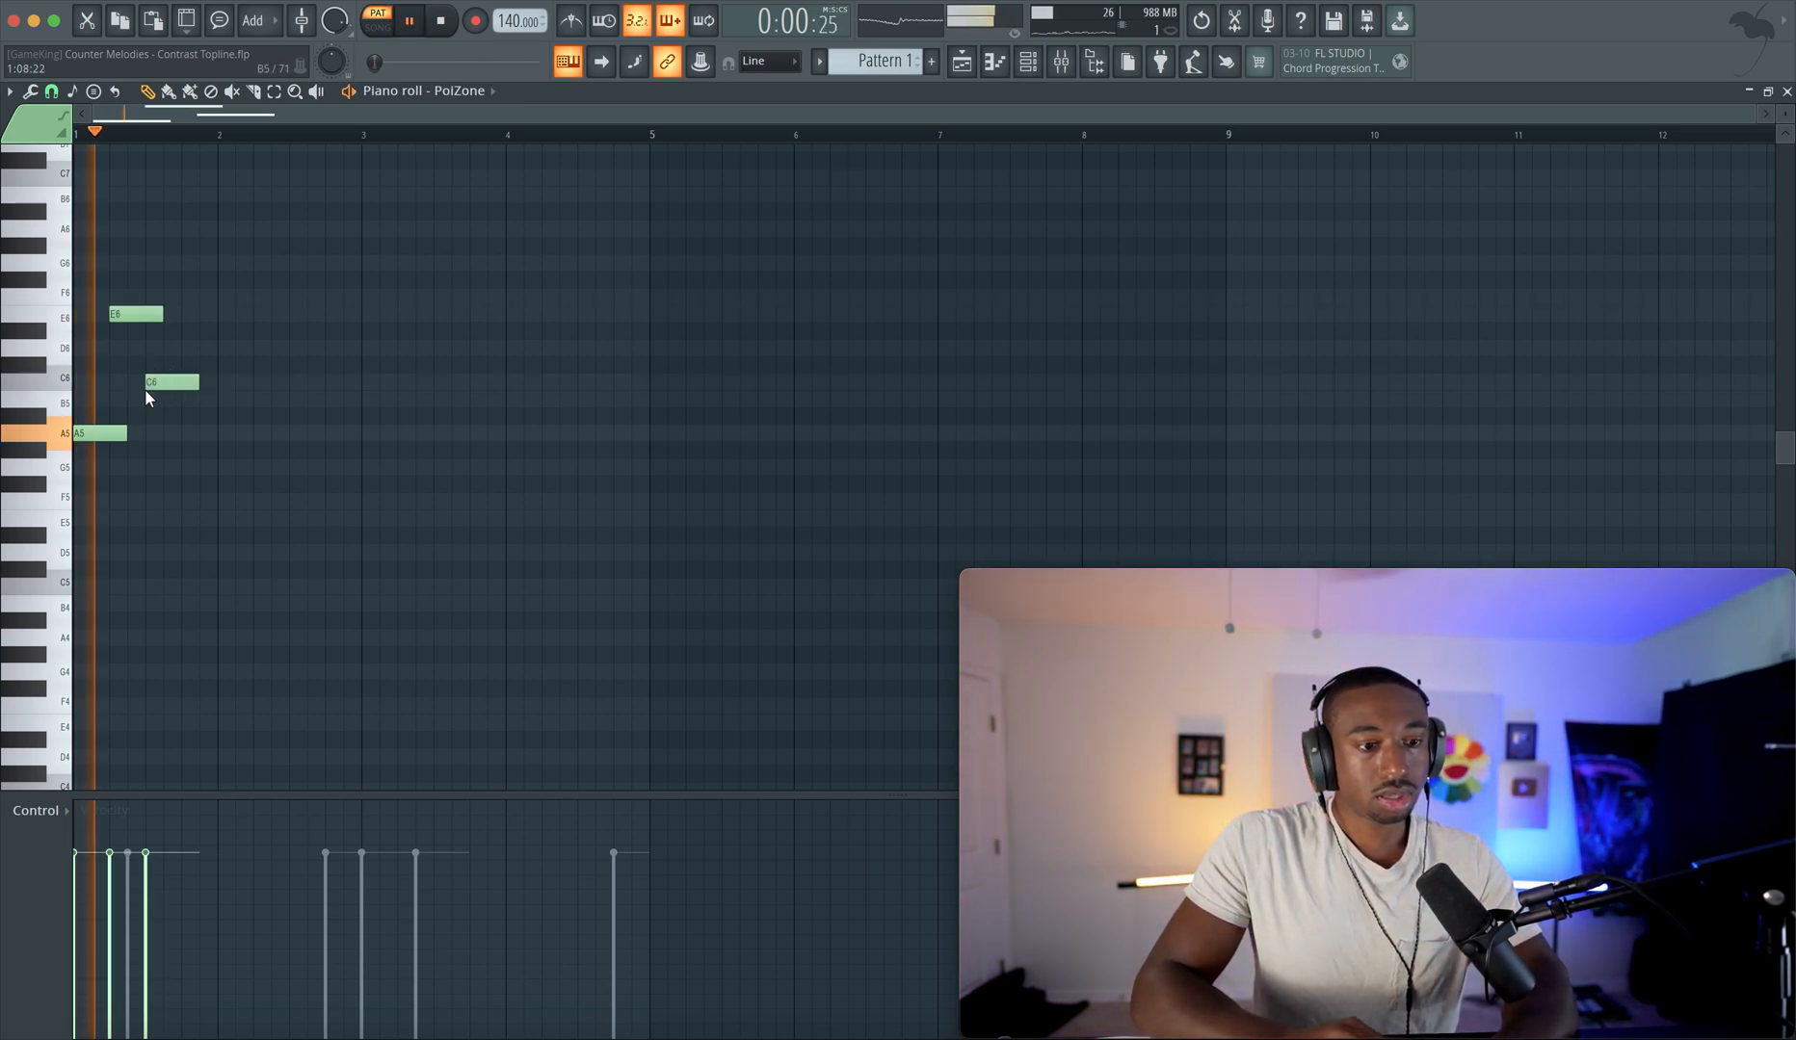
pyautogui.press('space')
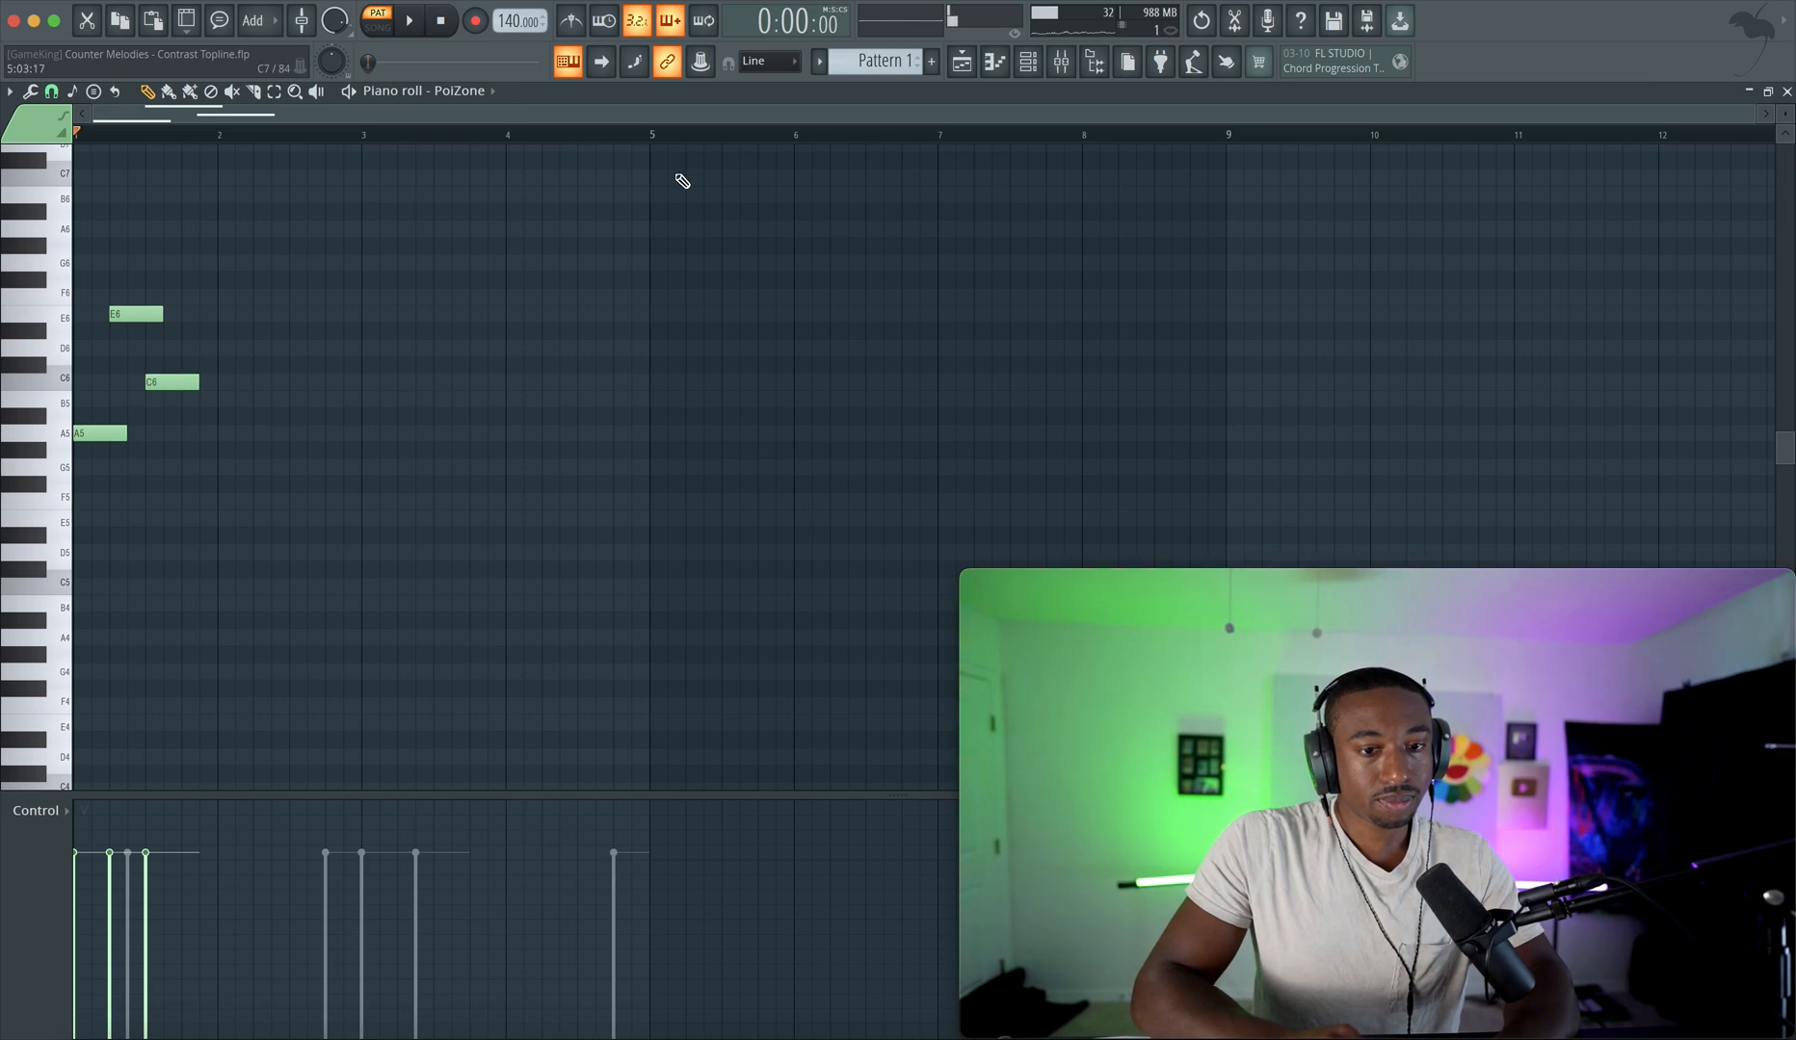
# - Lower the PoiZone channel volume to 29% and add a six-step G#5 note at step 13 of bar 1
pyautogui.click(995, 62)
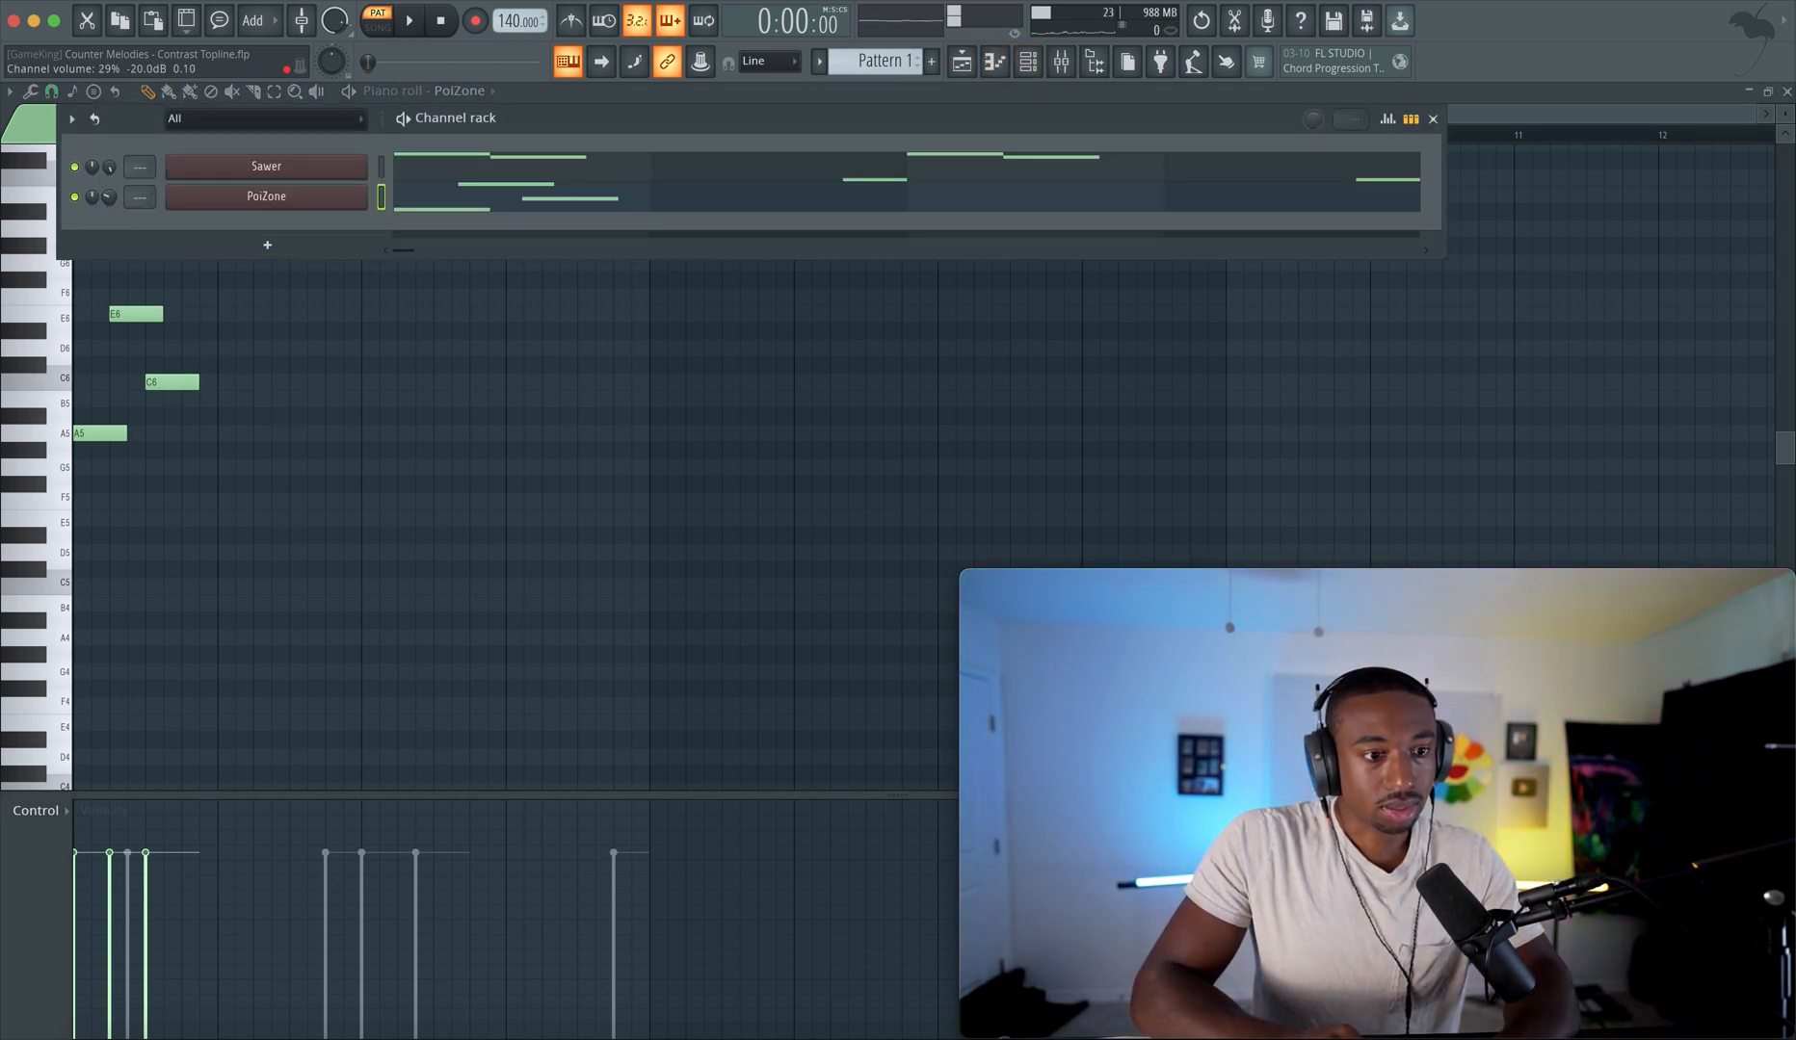
pyautogui.press('space')
pyautogui.click(211, 379)
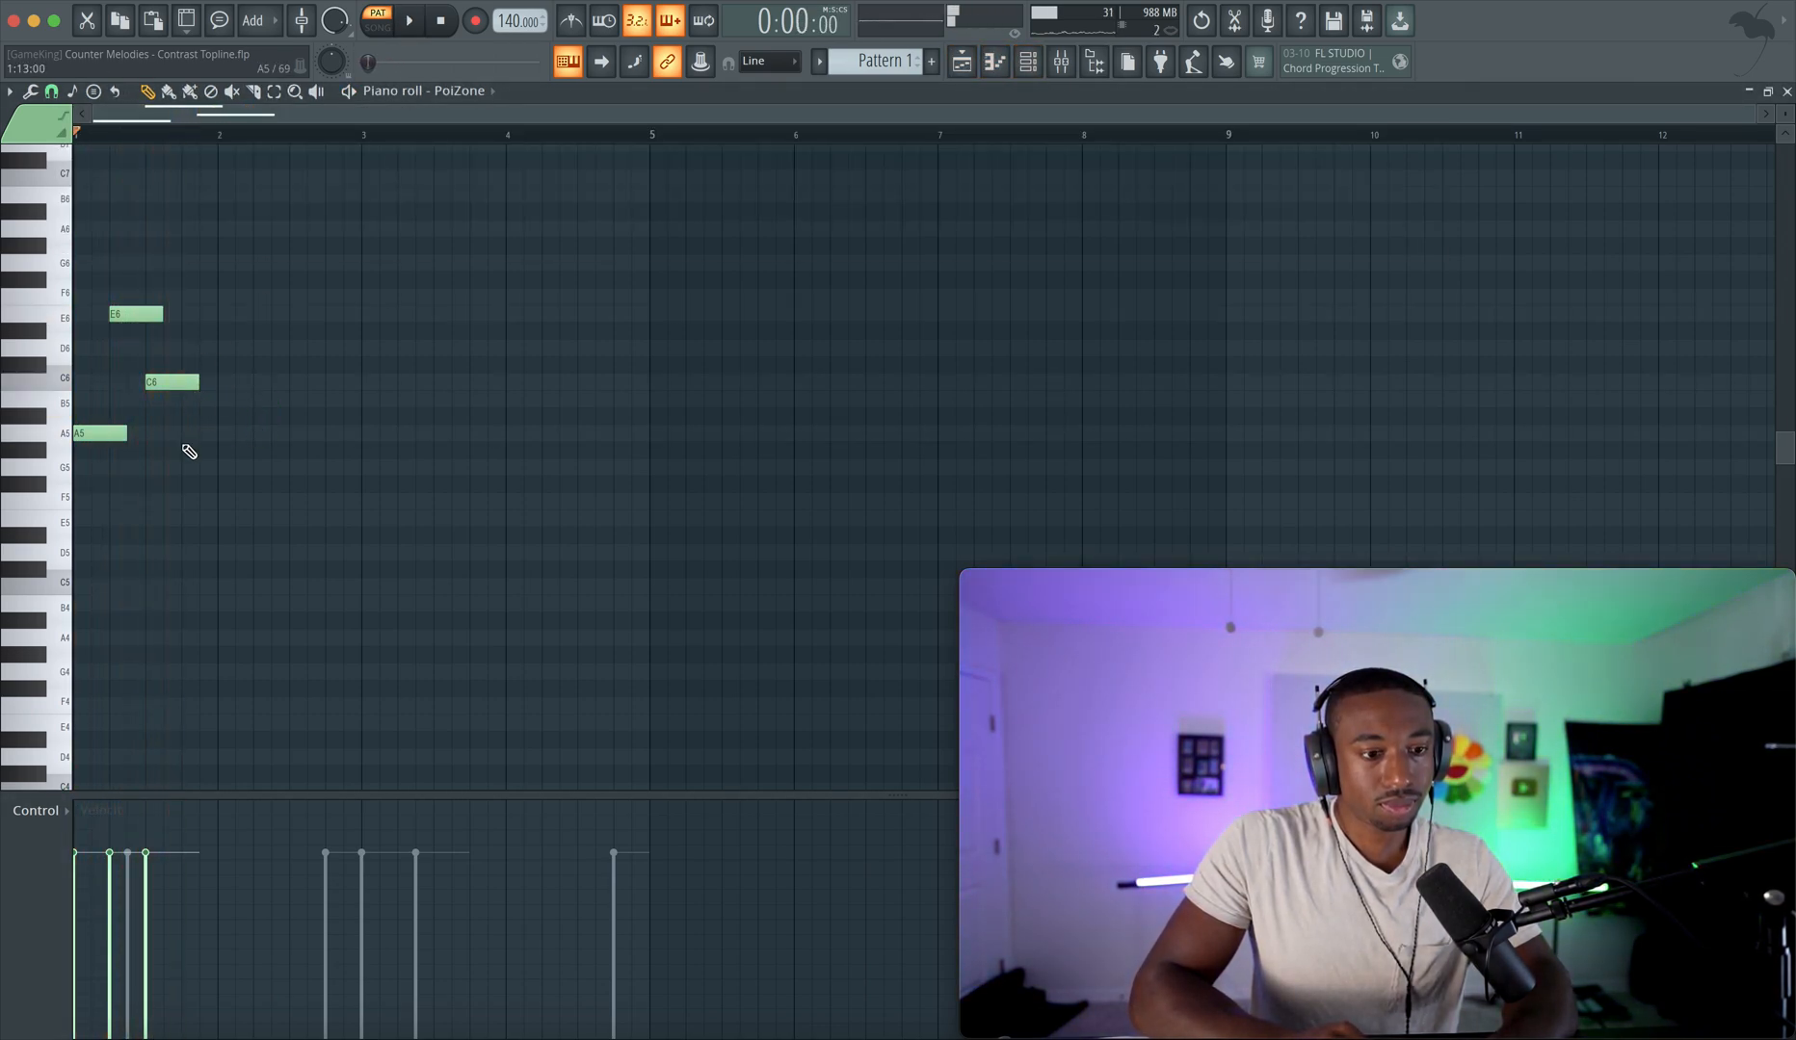
pyautogui.press('space')
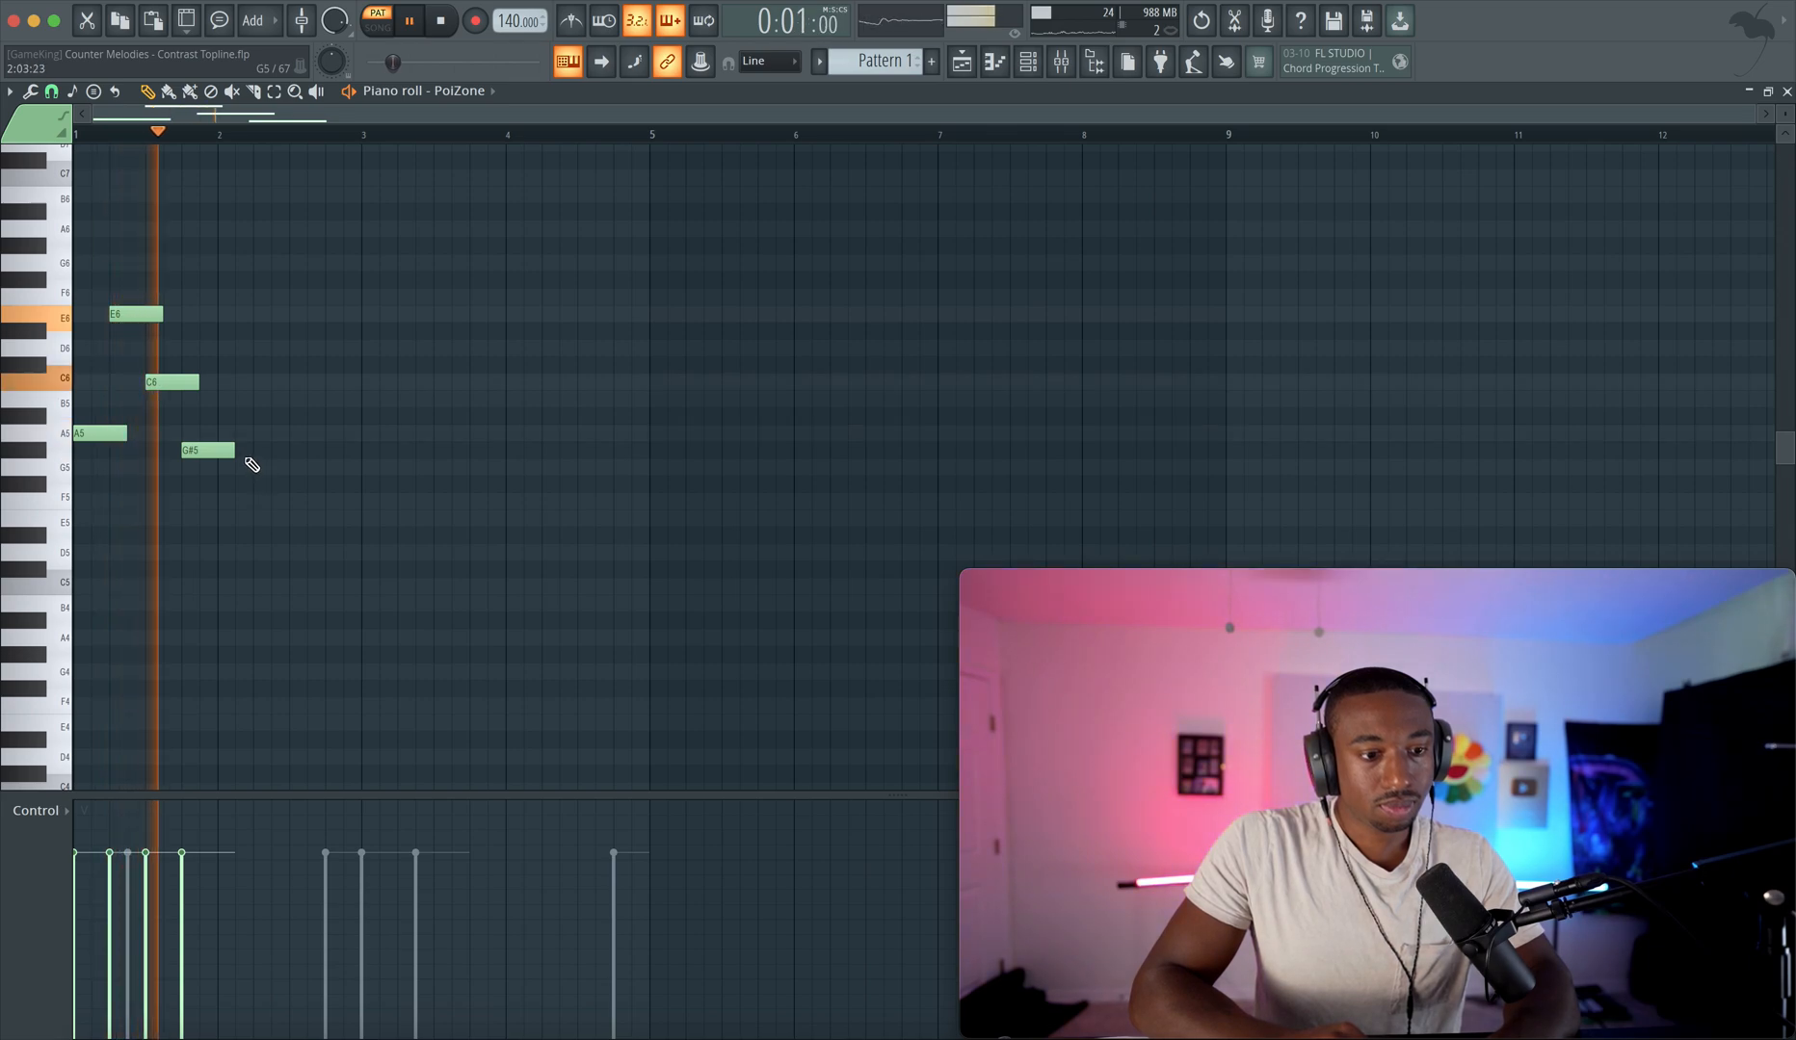
# - Copy the four-note phrase into bar 2 and raise the copy's last note to G6
pyautogui.hotkey('ctrl', 'a')
pyautogui.moveTo(104, 433); pyautogui.dragTo(249, 433)
pyautogui.press('space')
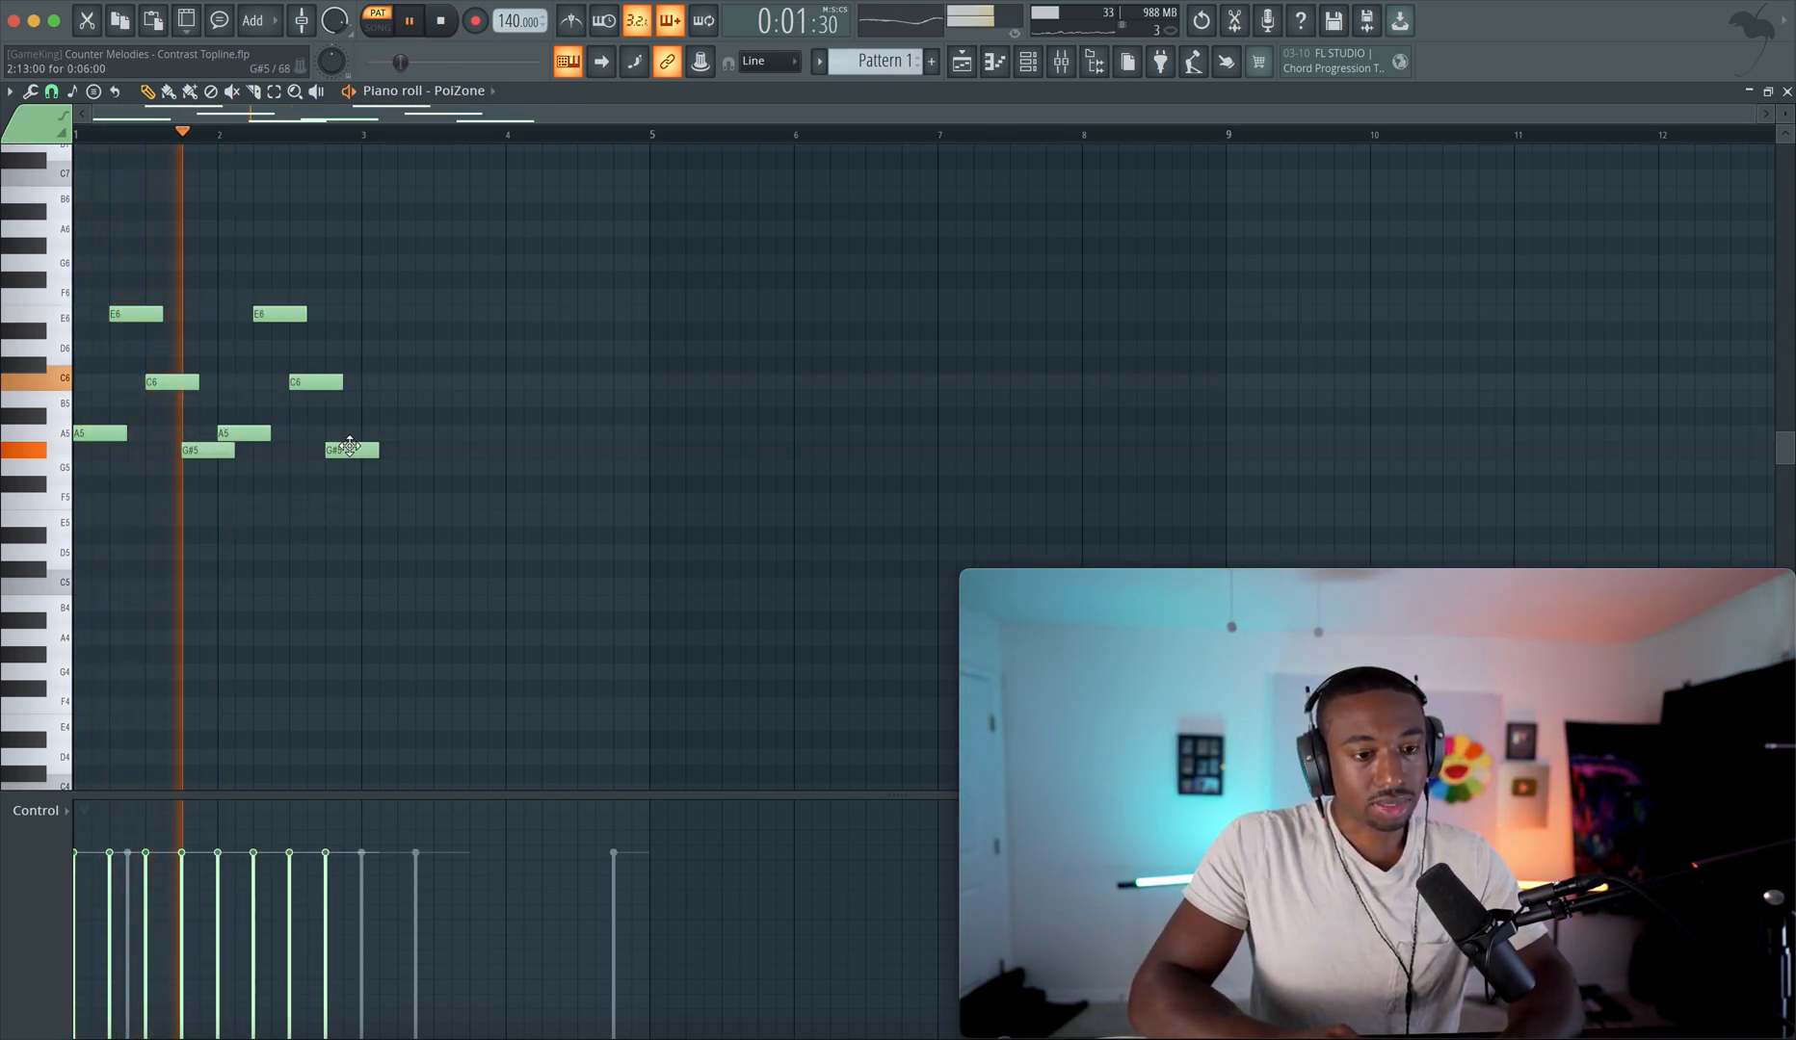
pyautogui.press('space')
pyautogui.moveTo(374, 448); pyautogui.dragTo(349, 349)
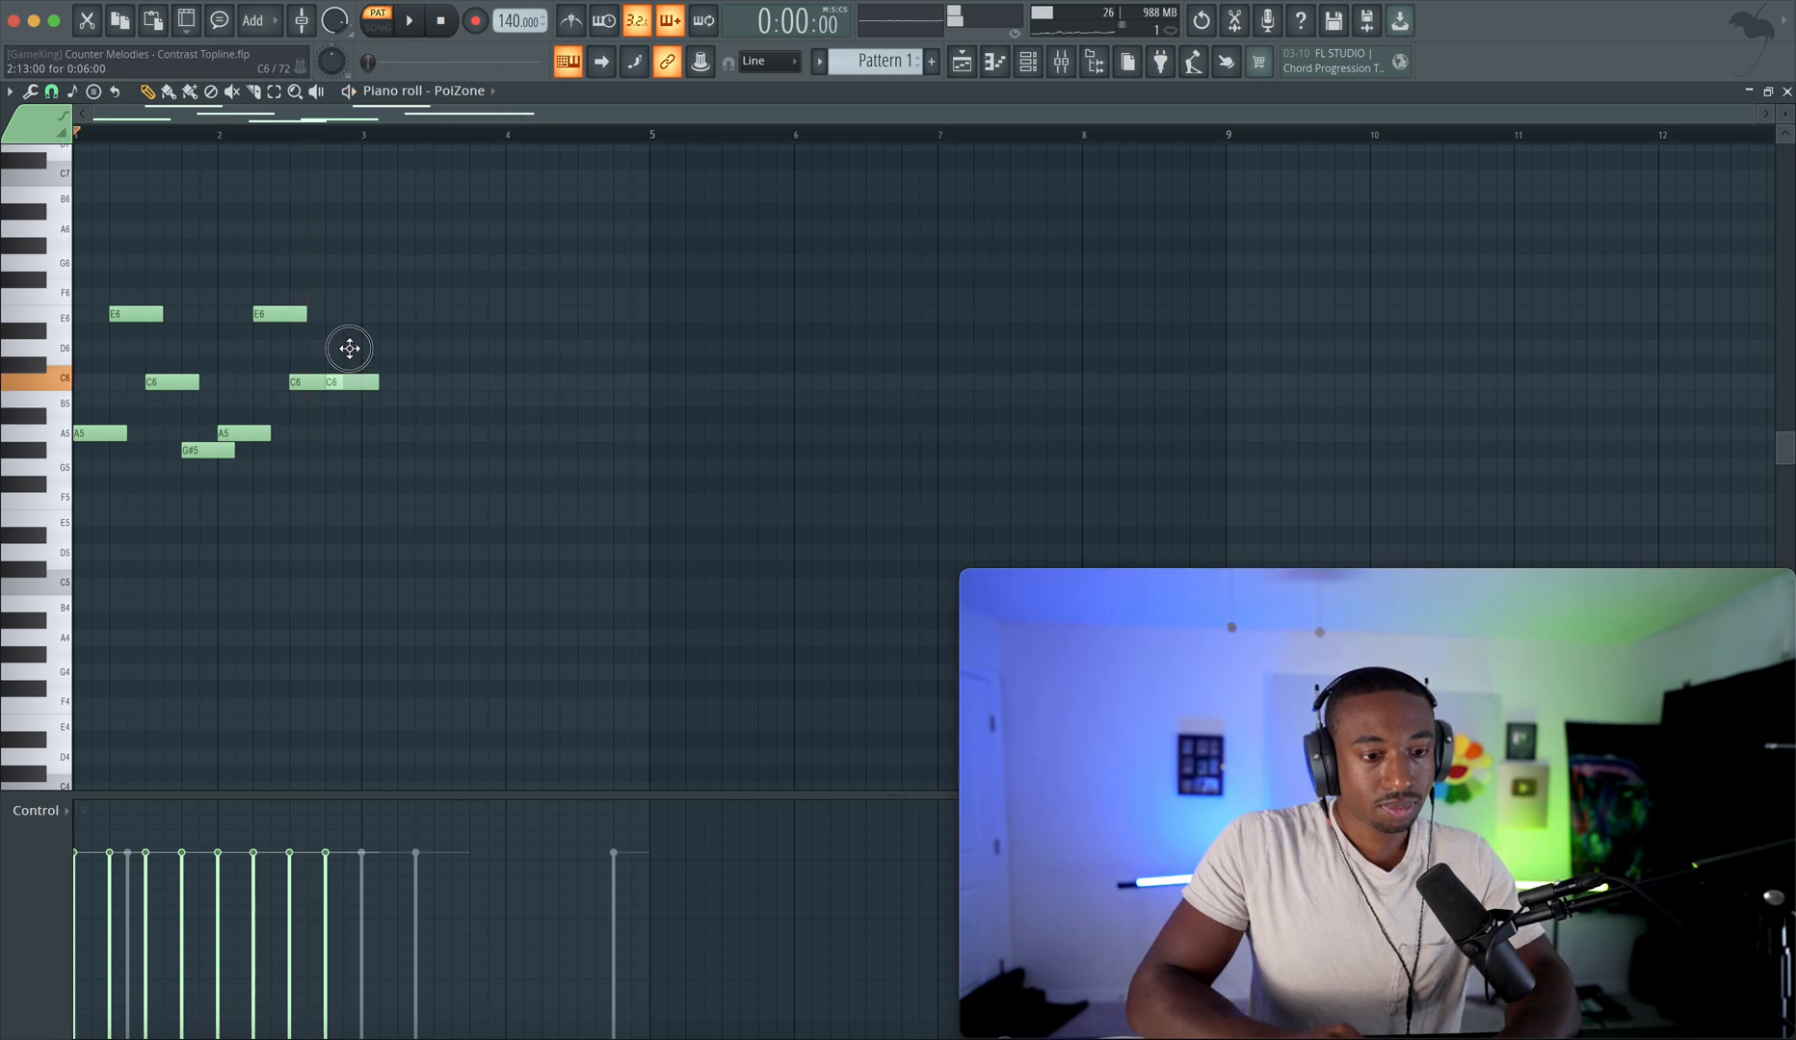
pyautogui.press('space')
# - Duplicate the two-bar phrase so the copy starts at bar 3, and trim its last note to end at bar 5
pyautogui.moveTo(349, 269); pyautogui.dragTo(120, 457)
pyautogui.hotkey('ctrl', 'b')
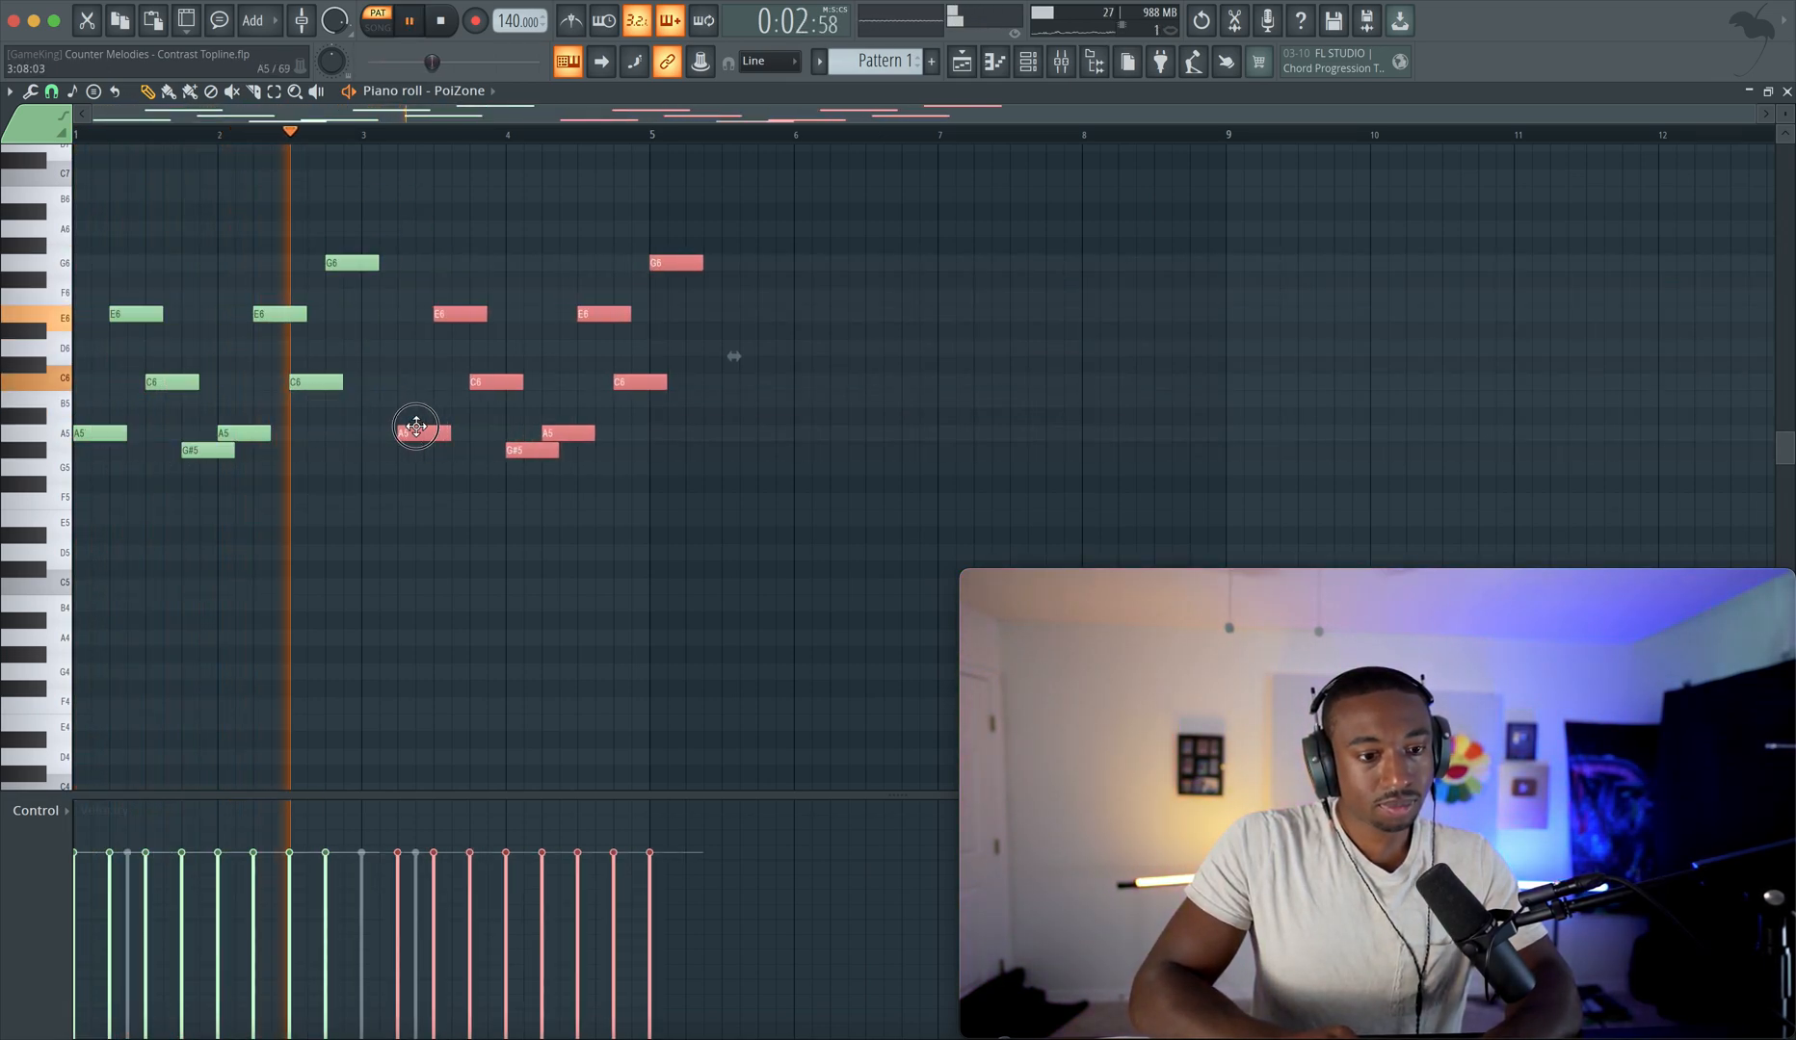
pyautogui.moveTo(409, 432); pyautogui.dragTo(385, 433)
pyautogui.click(412, 472)
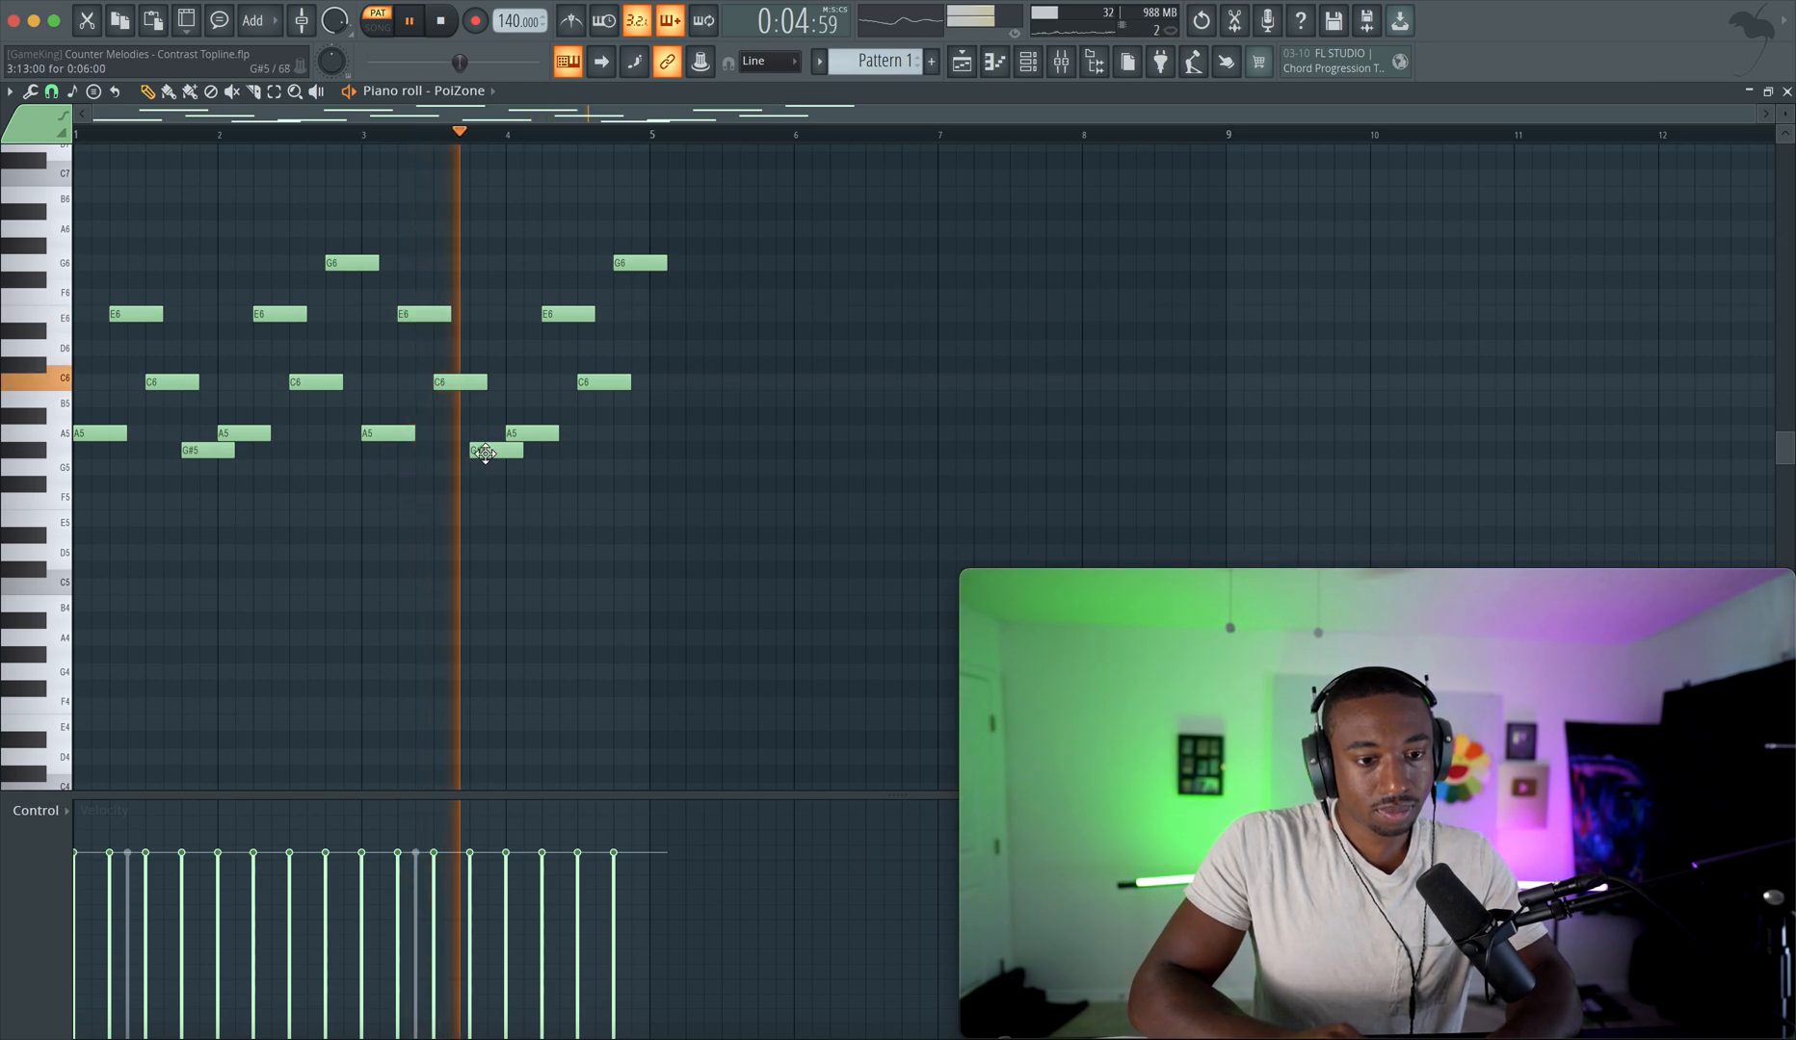
pyautogui.keyDown('super'); pyautogui.moveTo(523, 452); pyautogui.dragTo(134, 450); pyautogui.keyUp('super')
pyautogui.click(676, 349)
pyautogui.moveTo(666, 266); pyautogui.dragTo(648, 265)
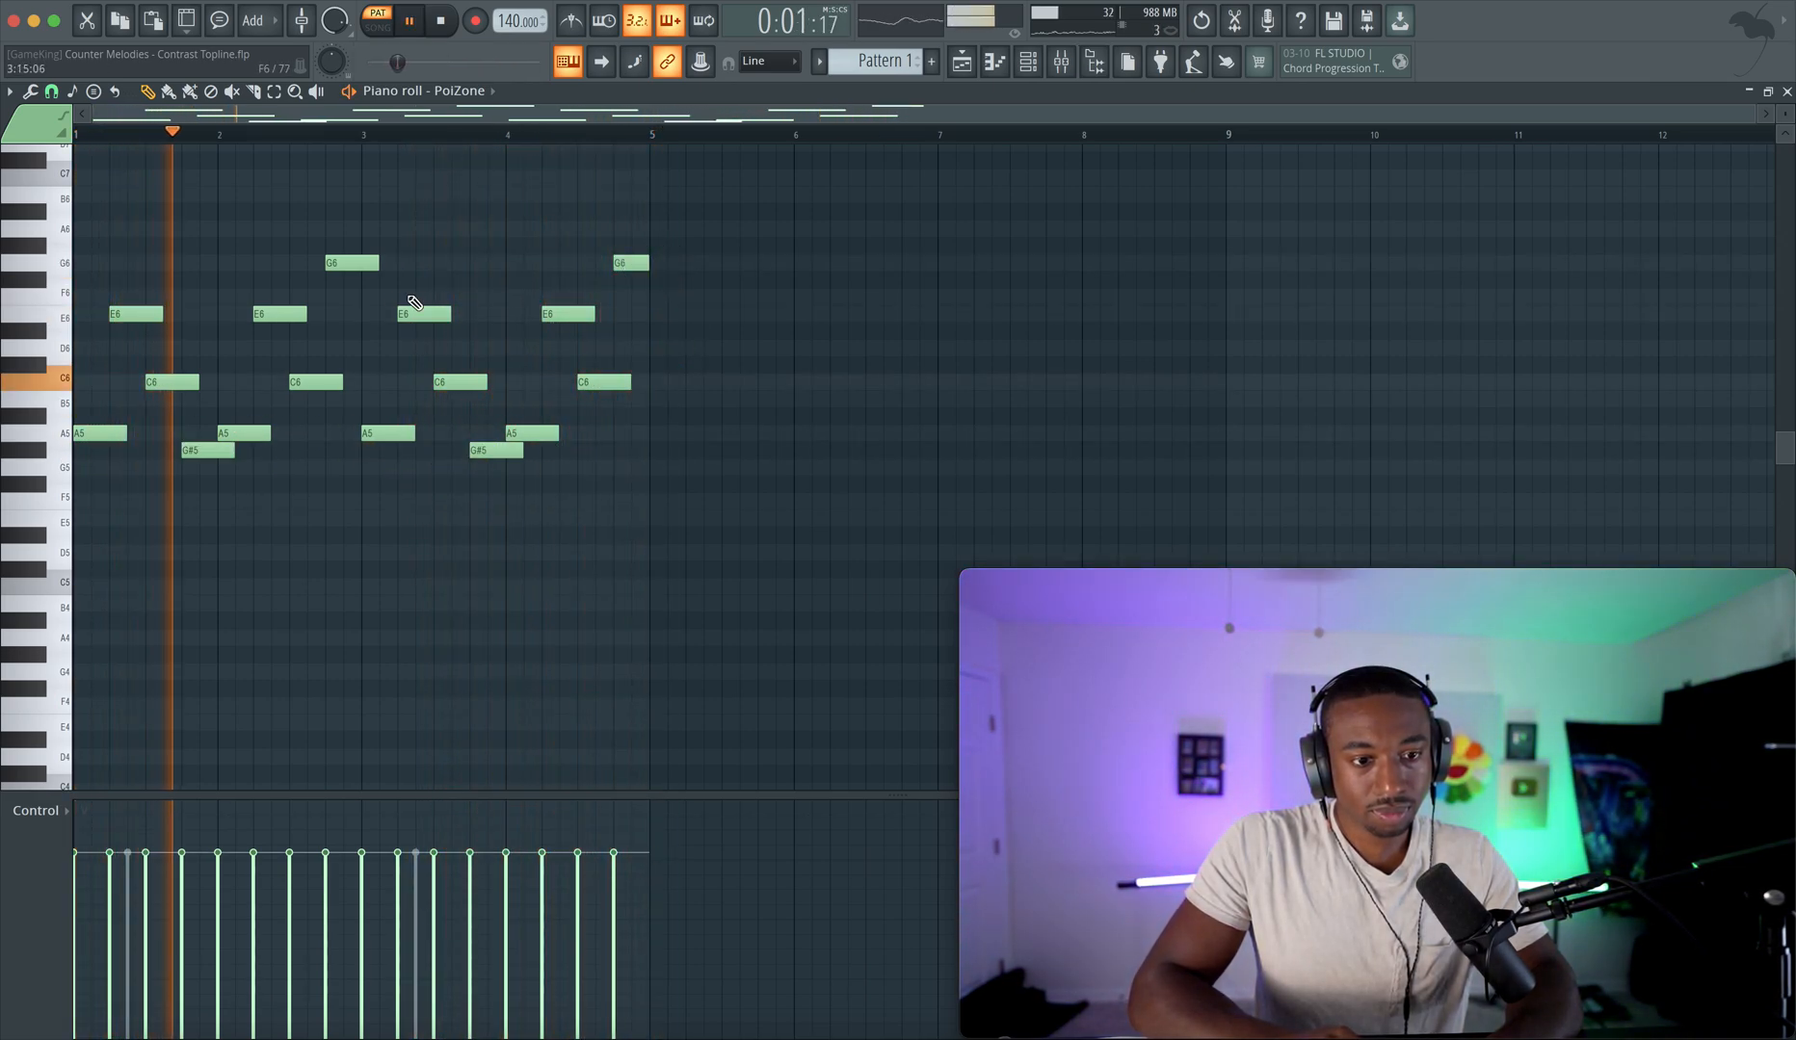
# - Lower the last note of bar 2 to G5 and the last note of bar 4 to F5
pyautogui.press('space')
pyautogui.moveTo(349, 269); pyautogui.dragTo(348, 487)
pyautogui.press('space')
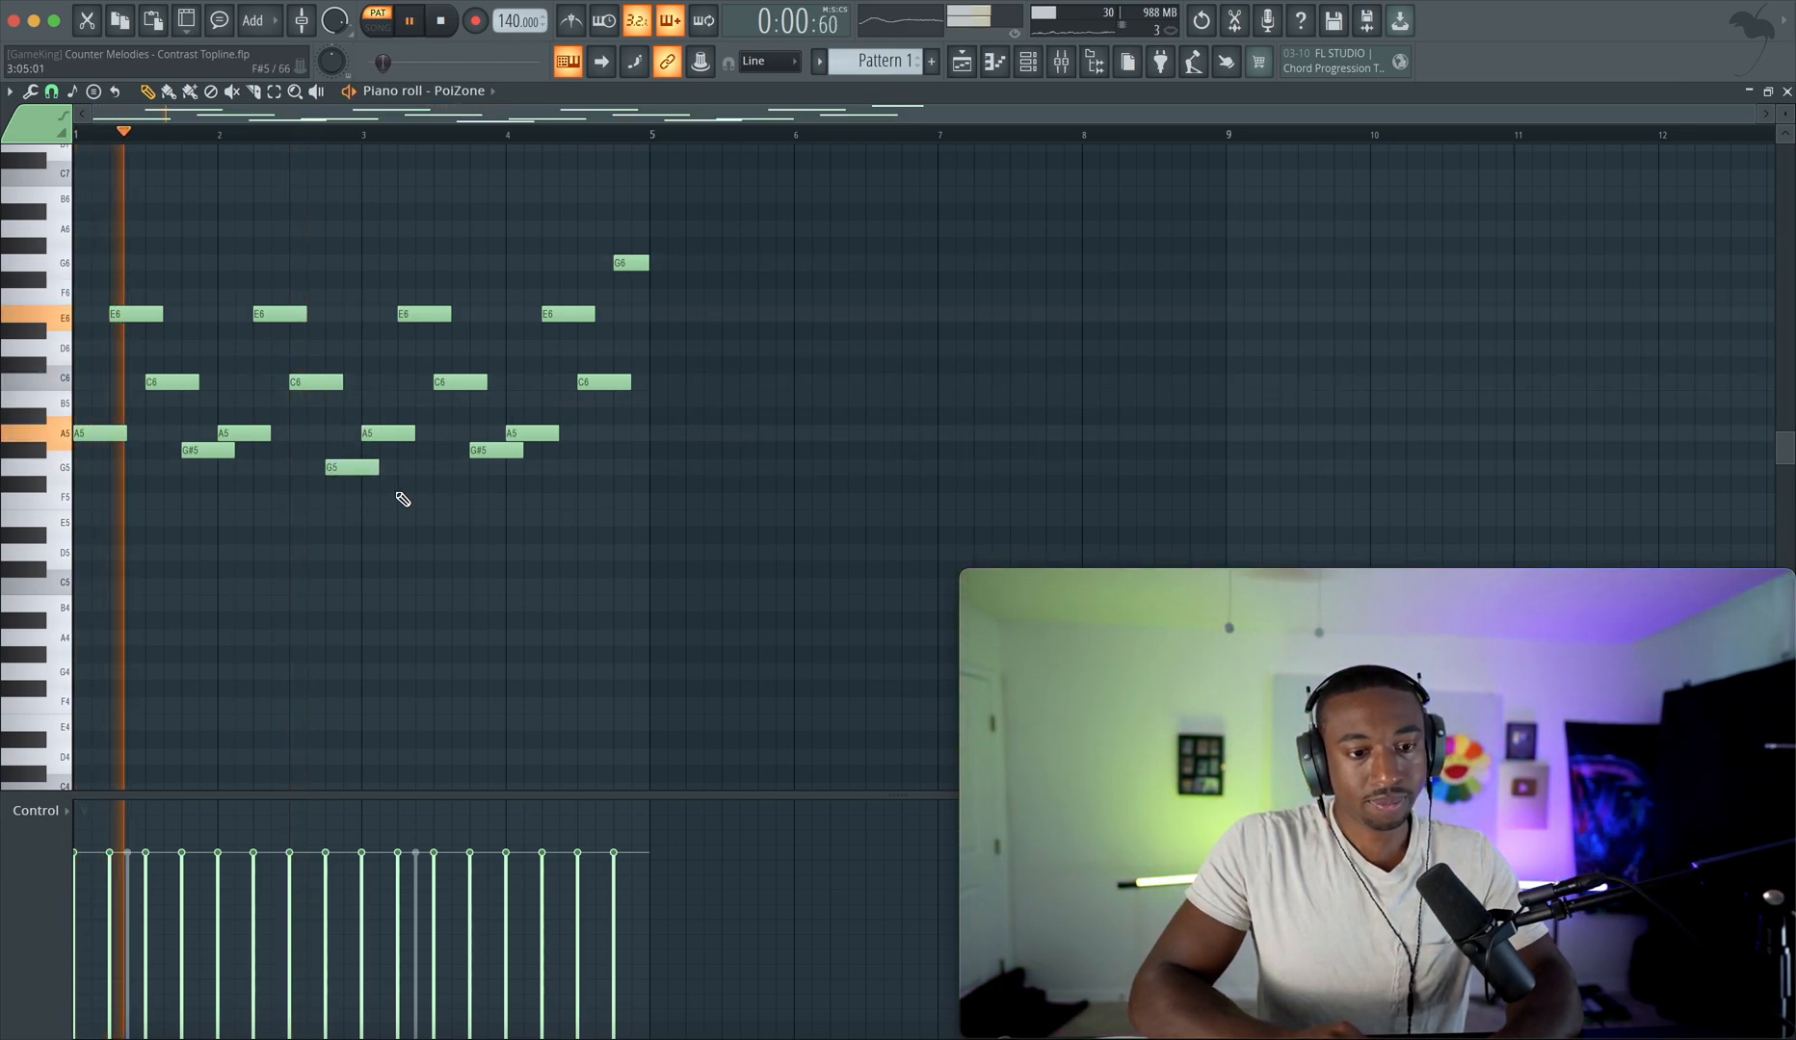
pyautogui.keyDown('super'); pyautogui.click(631, 266); pyautogui.keyUp('super')
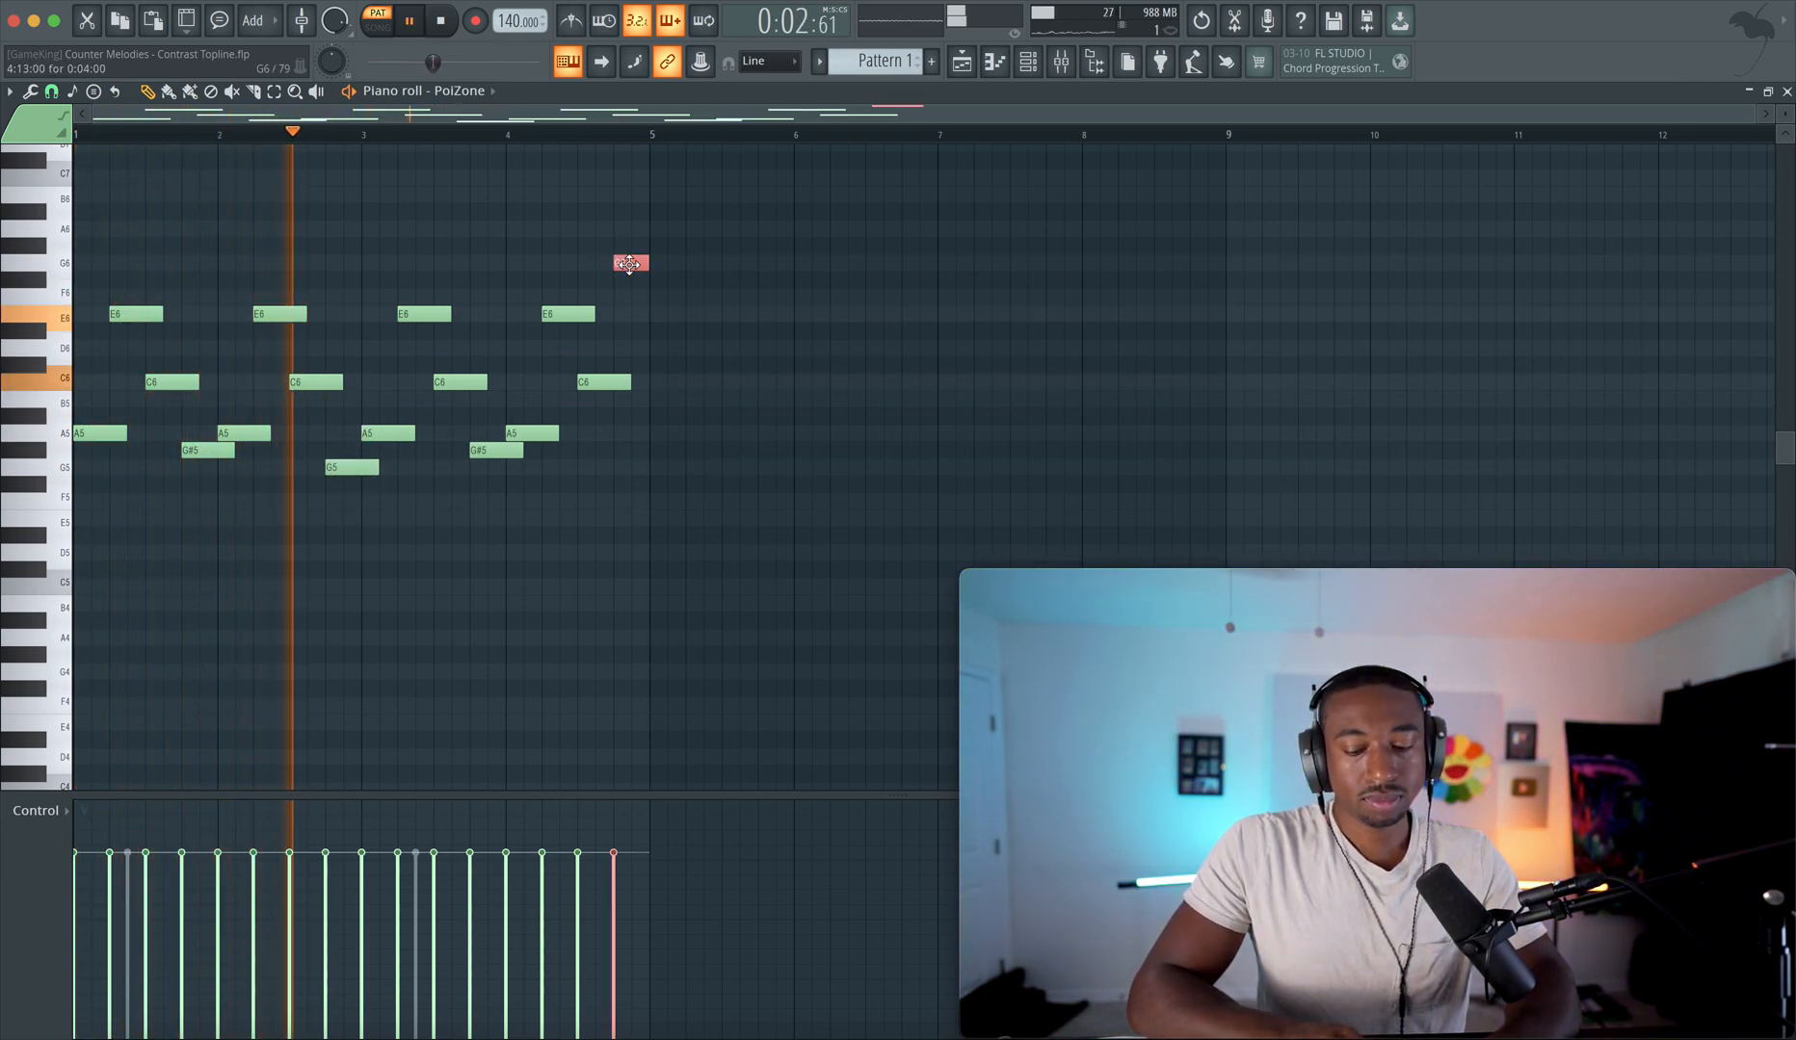
pyautogui.press('super+Down')
pyautogui.rightClick(702, 306)
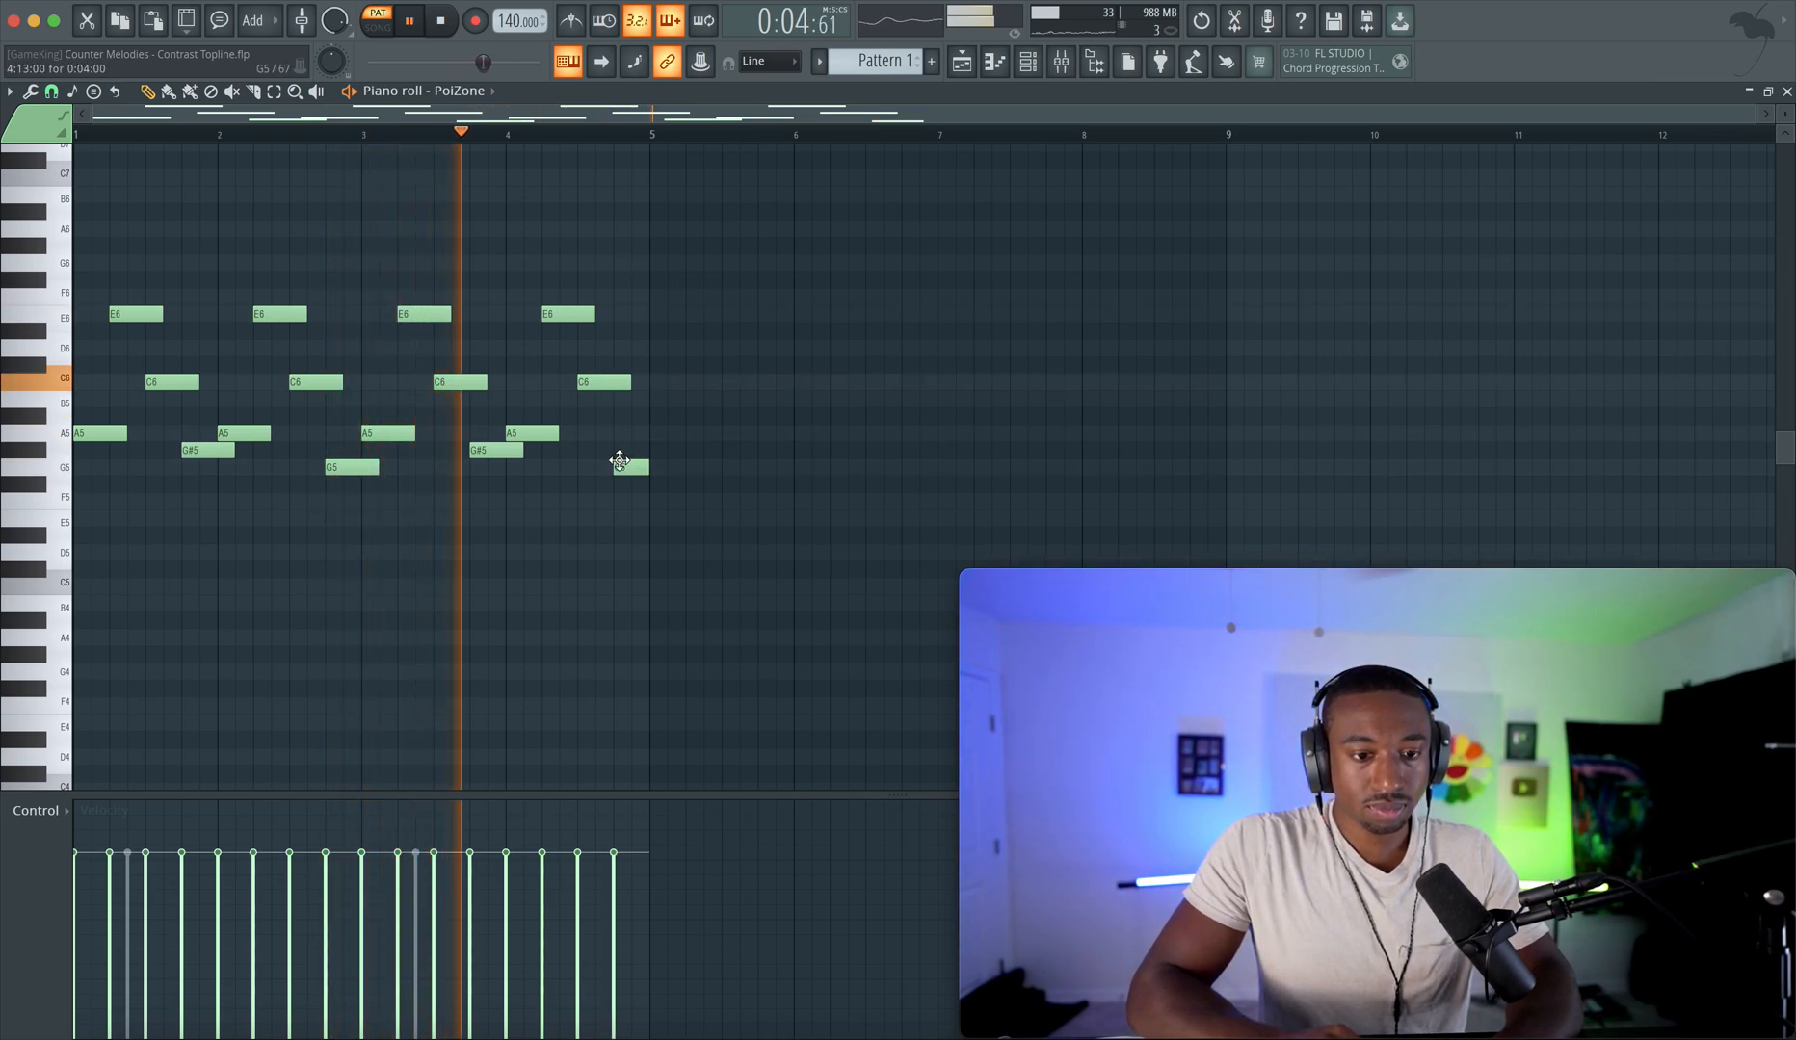
pyautogui.moveTo(622, 468); pyautogui.dragTo(622, 502)
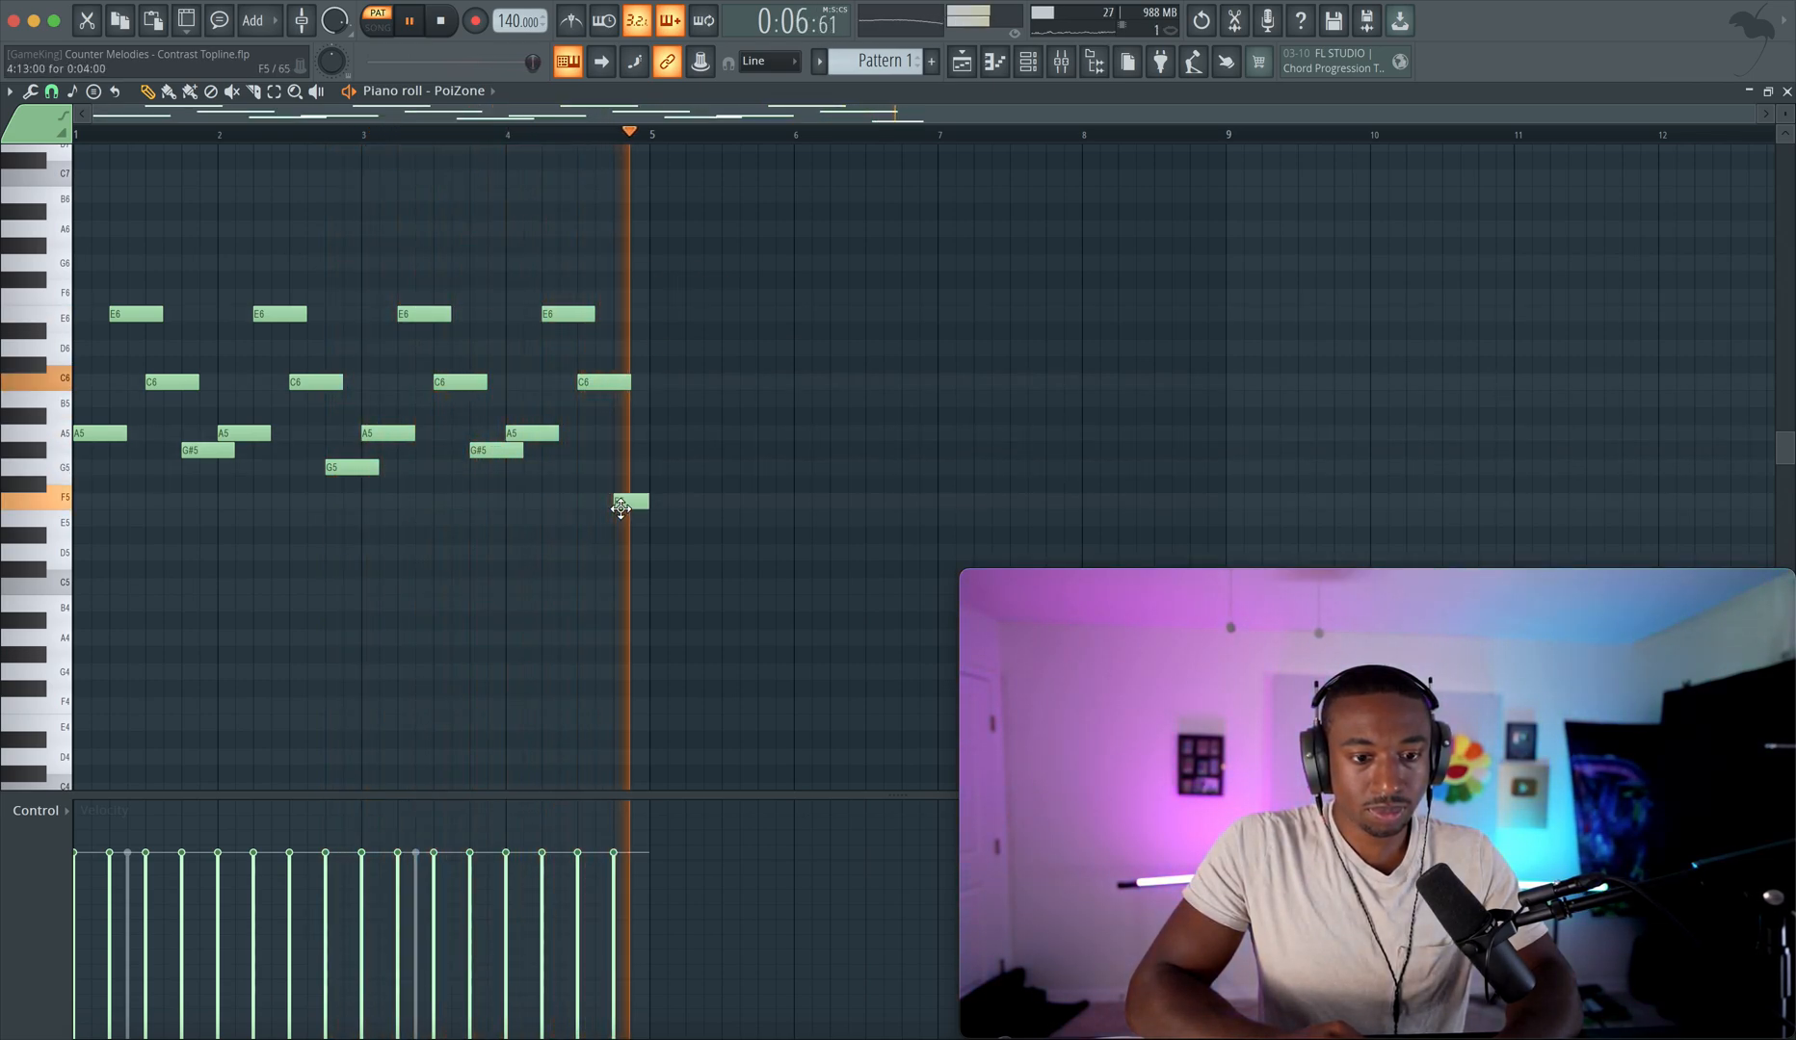
# - Reopen PoiZone and audition the LED Funky MC, LED Future City TC and LED Garage DJ MC presets over the melody
pyautogui.click(1027, 61)
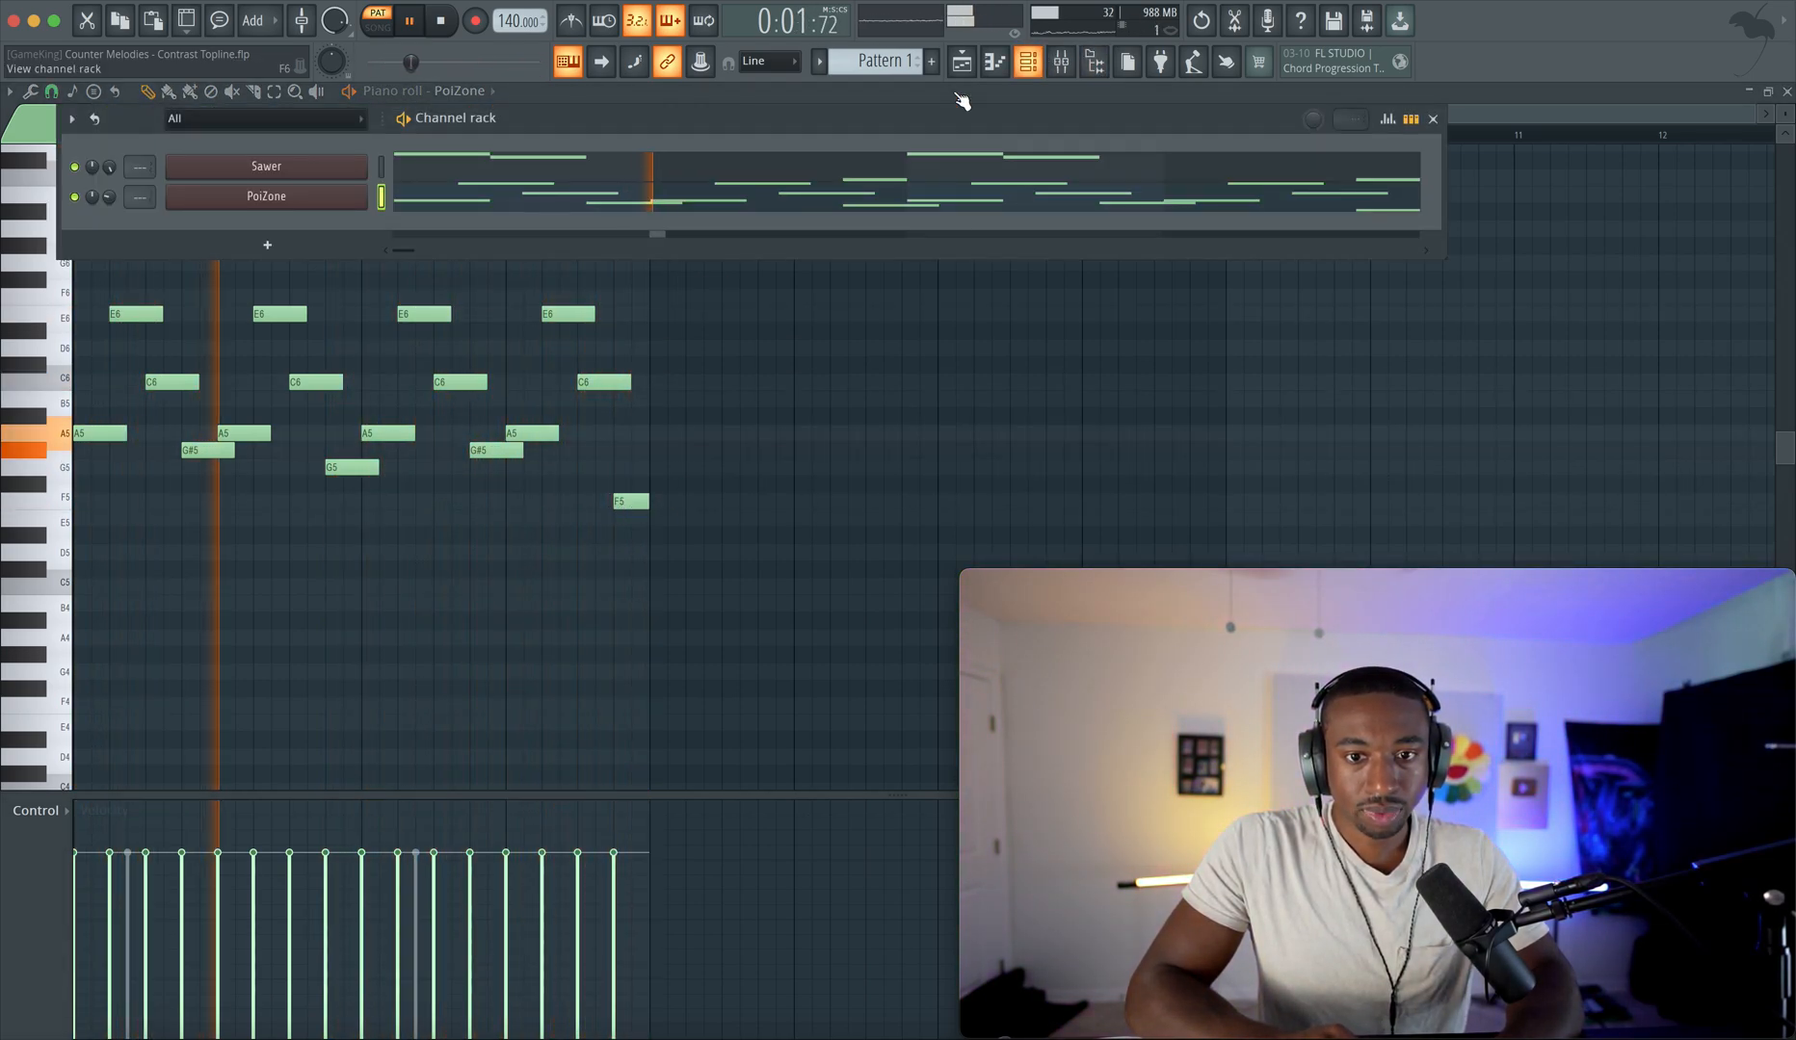
pyautogui.click(296, 197)
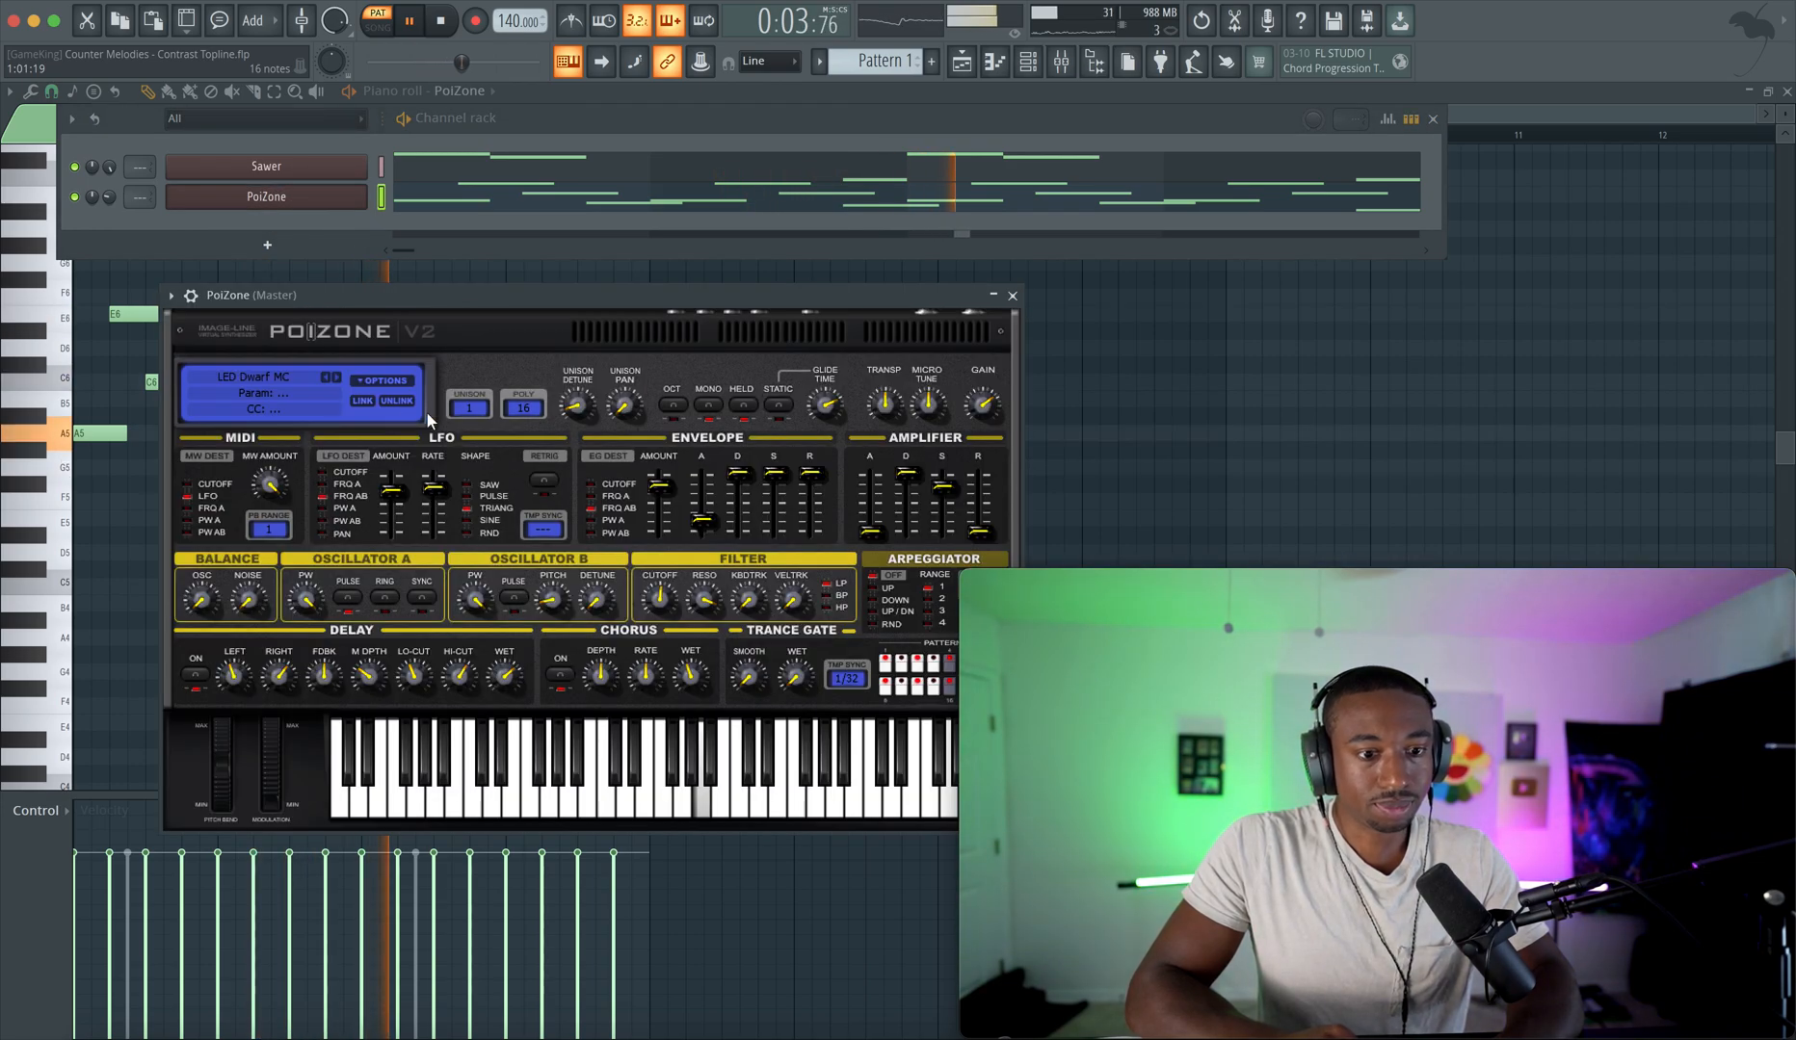
pyautogui.click(339, 375)
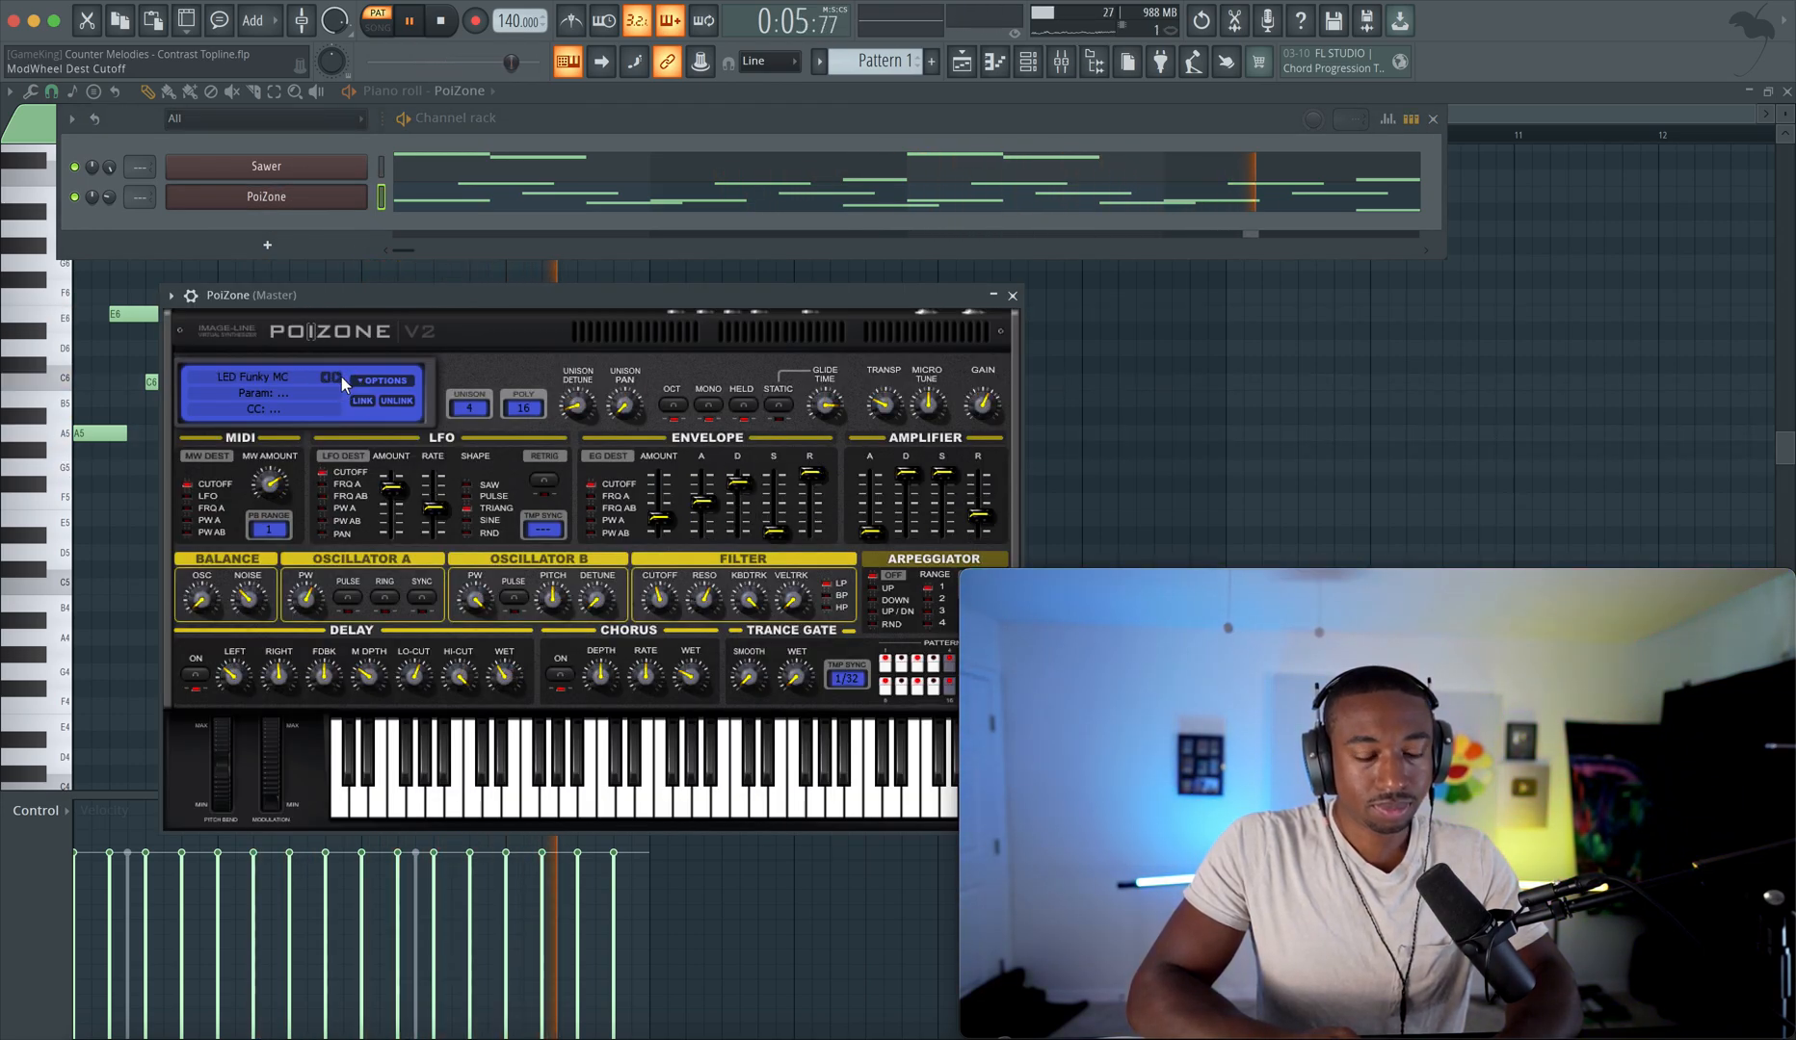
pyautogui.click(341, 375)
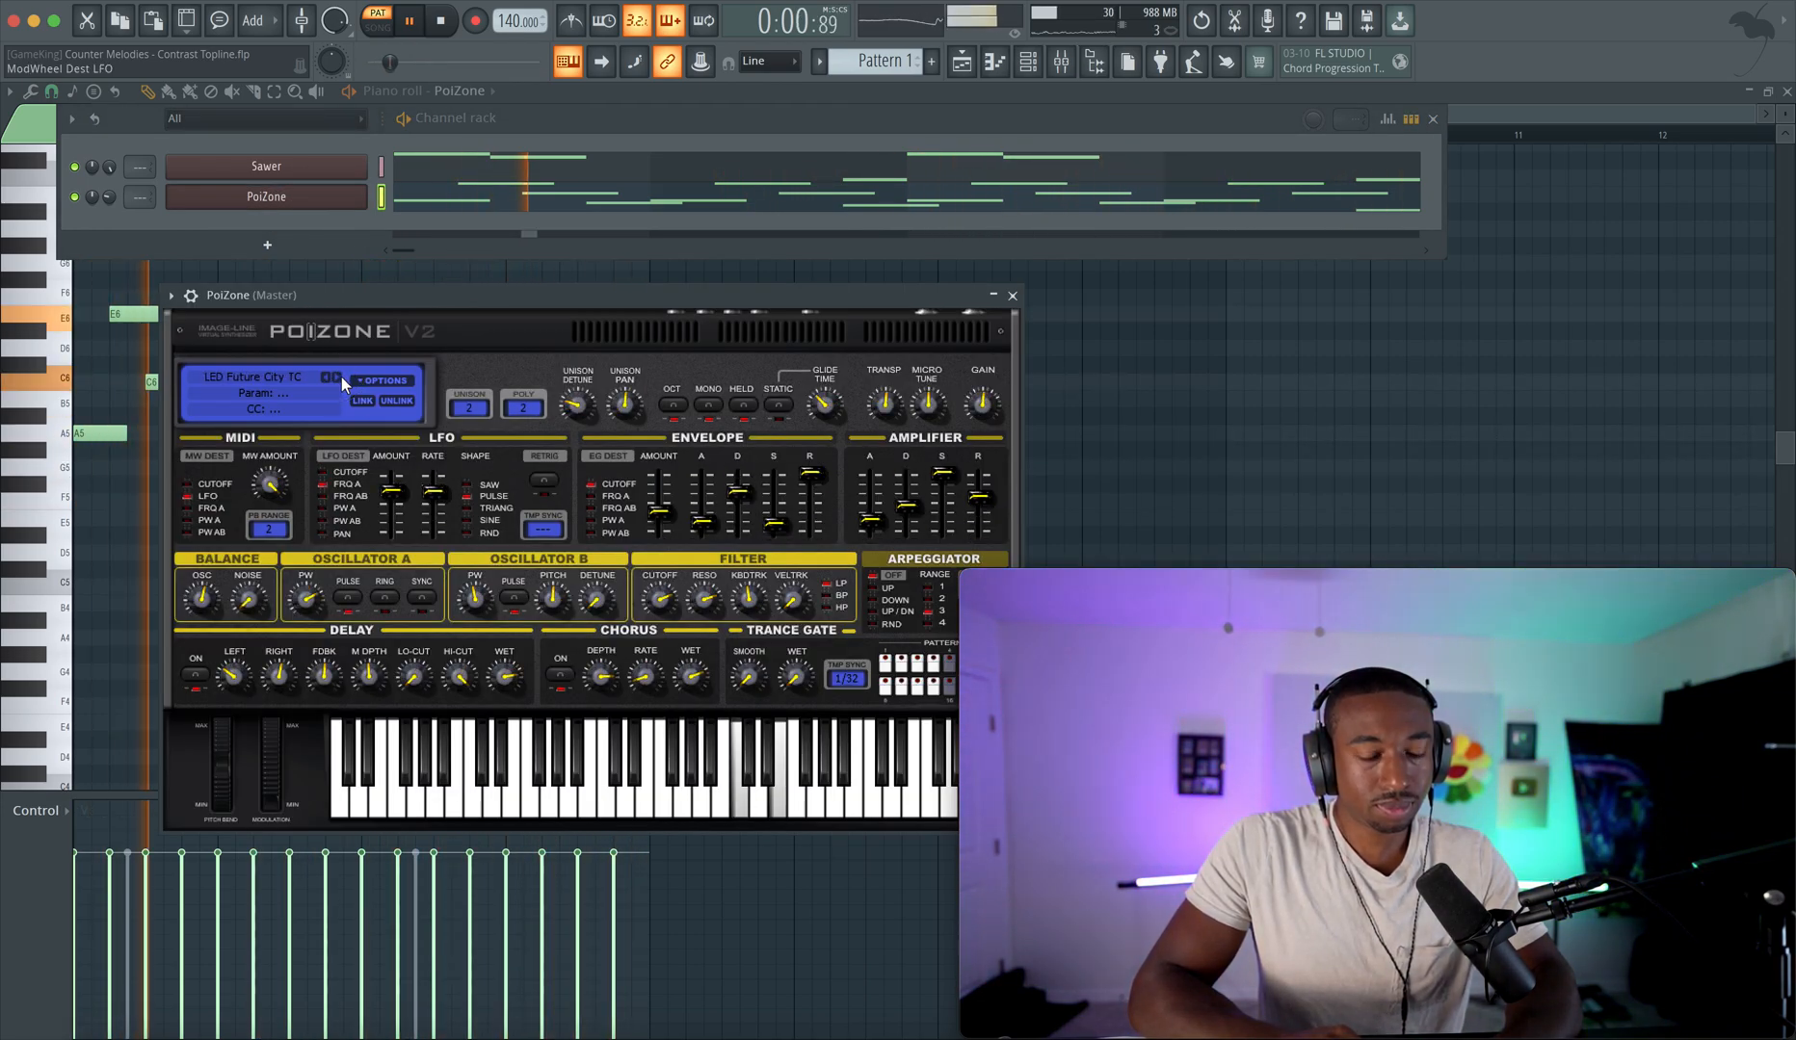
pyautogui.click(341, 377)
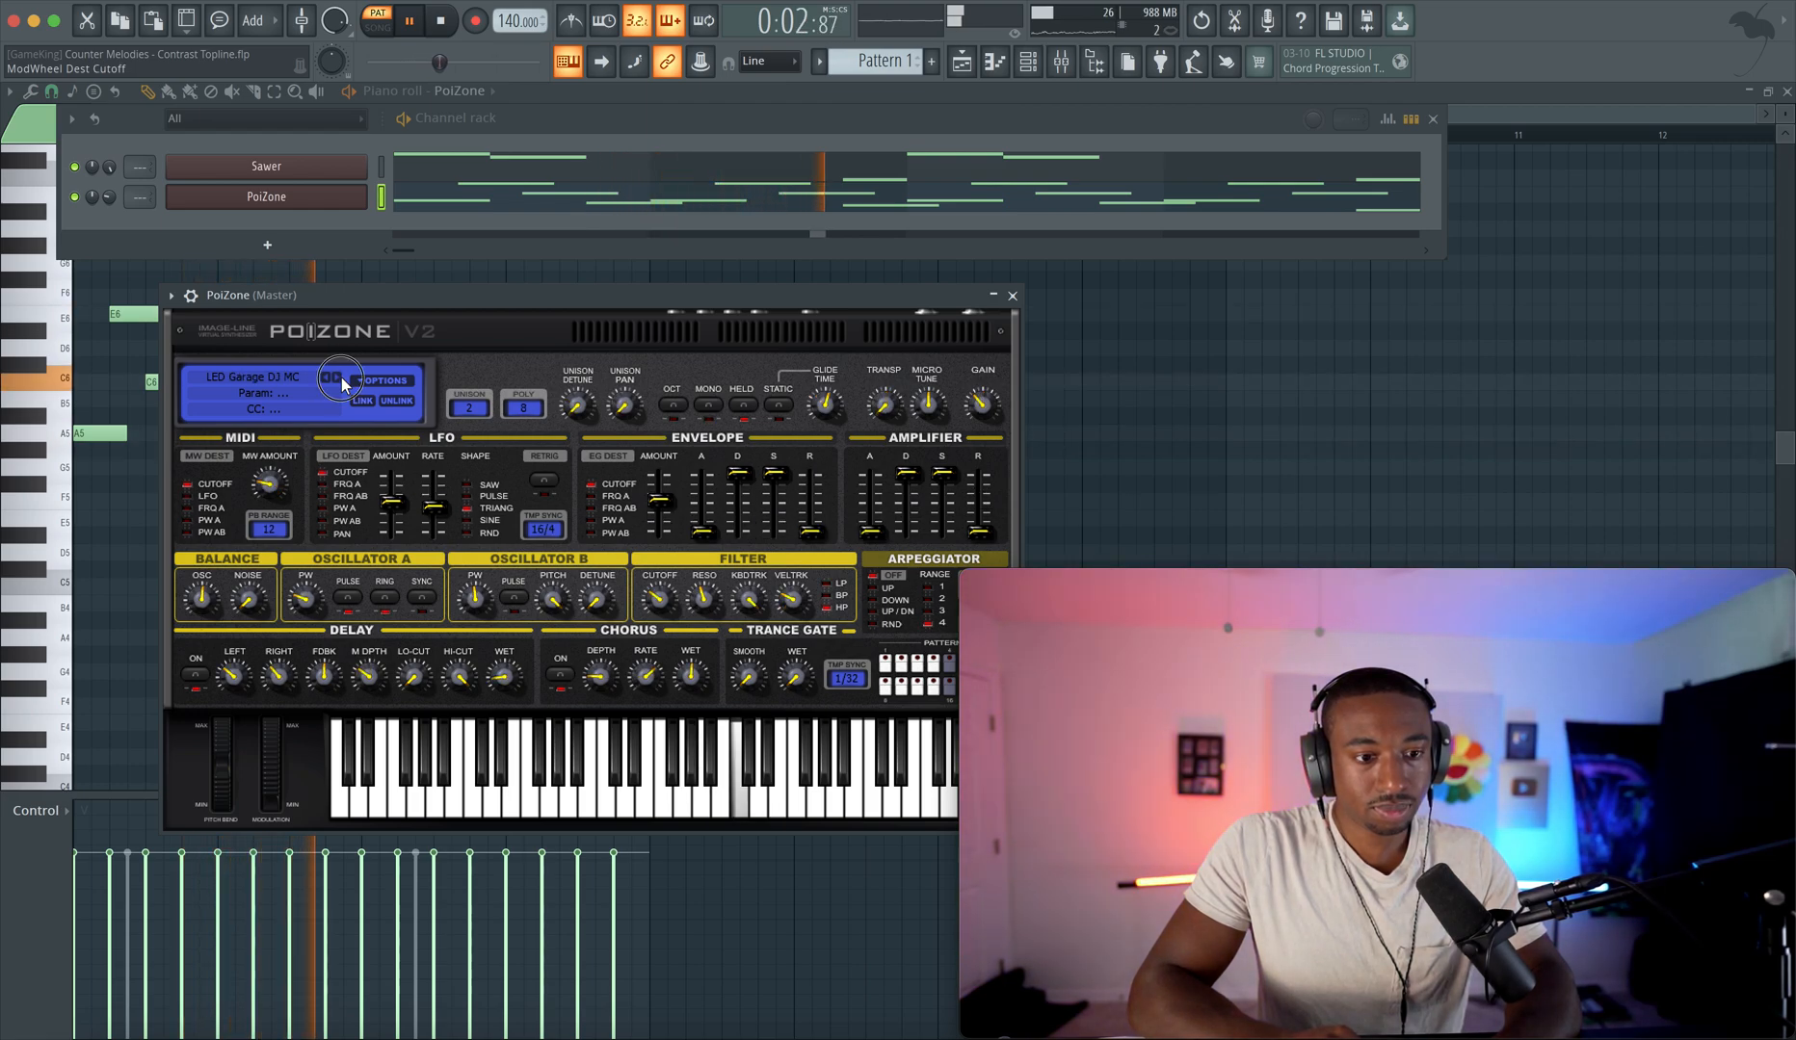
# - Raise the tempo to 180 BPM and advance through PoiZone's presets to LED MiniMoogoh TC
pyautogui.click(341, 376)
pyautogui.moveTo(509, 23); pyautogui.dragTo(508, 7)
pyautogui.click(341, 376)
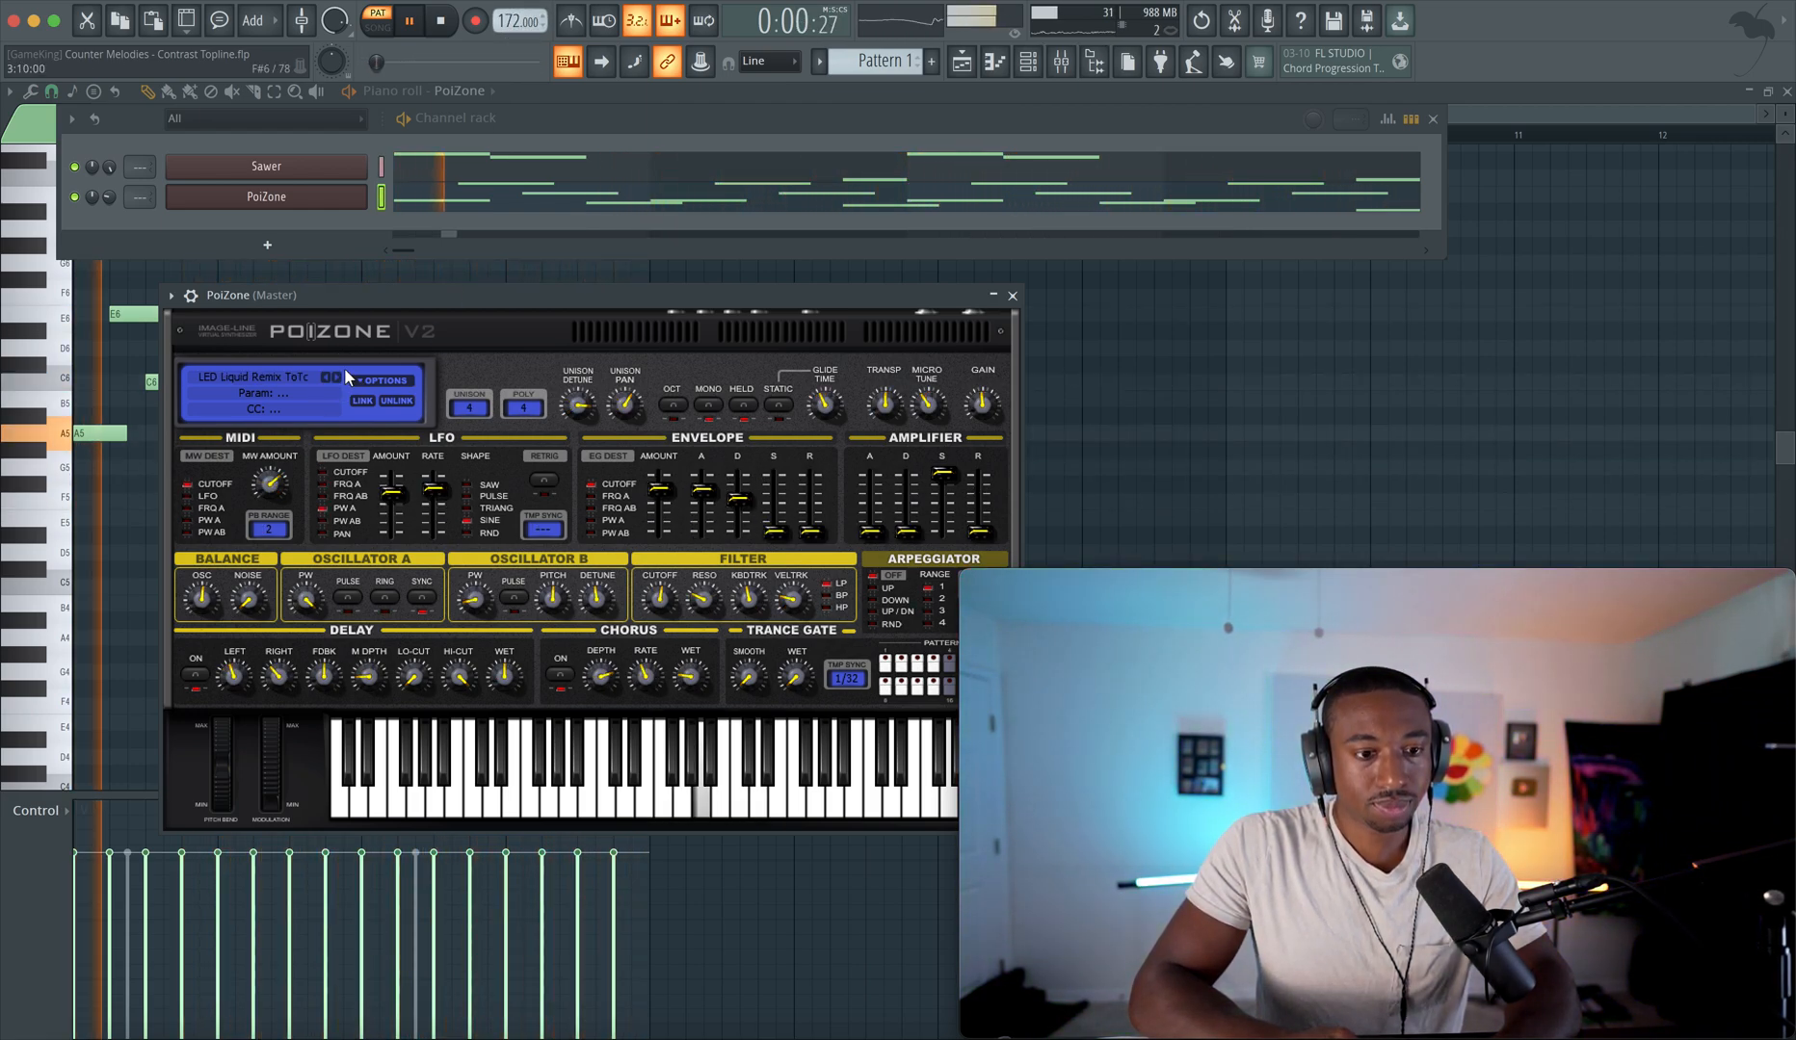
pyautogui.moveTo(507, 27); pyautogui.dragTo(508, 19)
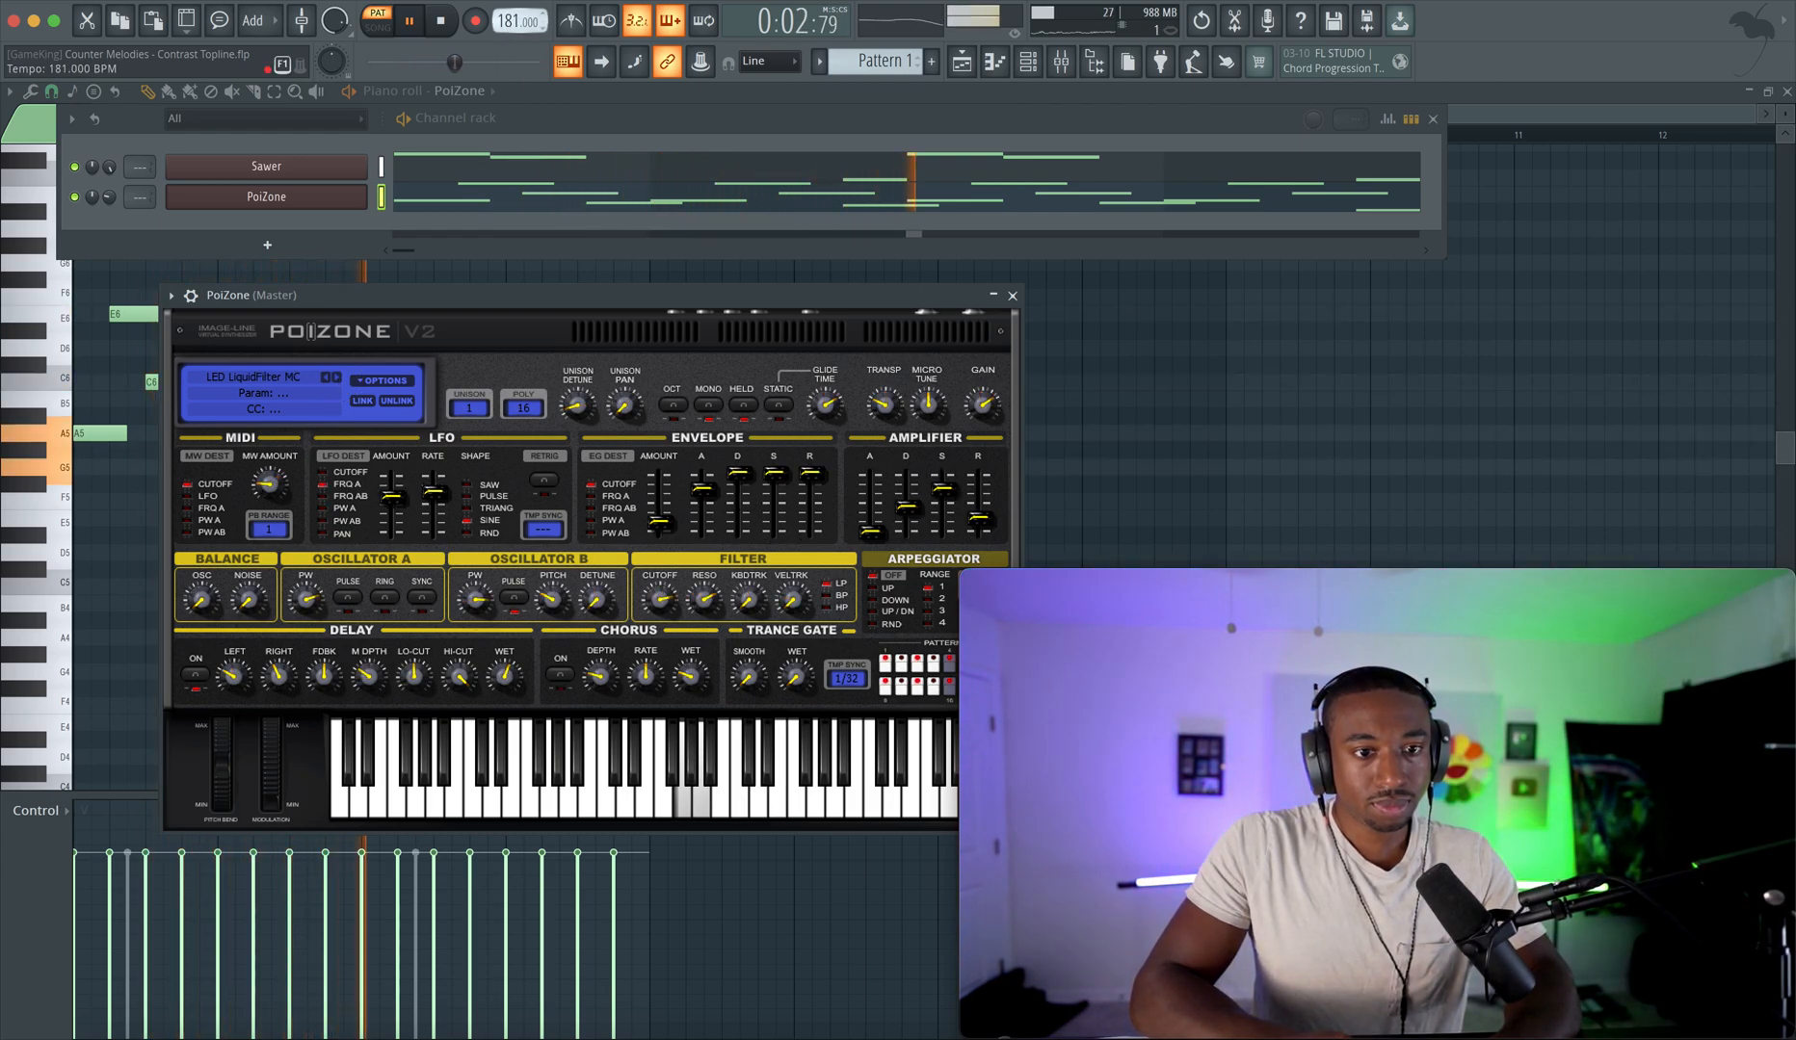
pyautogui.click(337, 377)
pyautogui.click(336, 376)
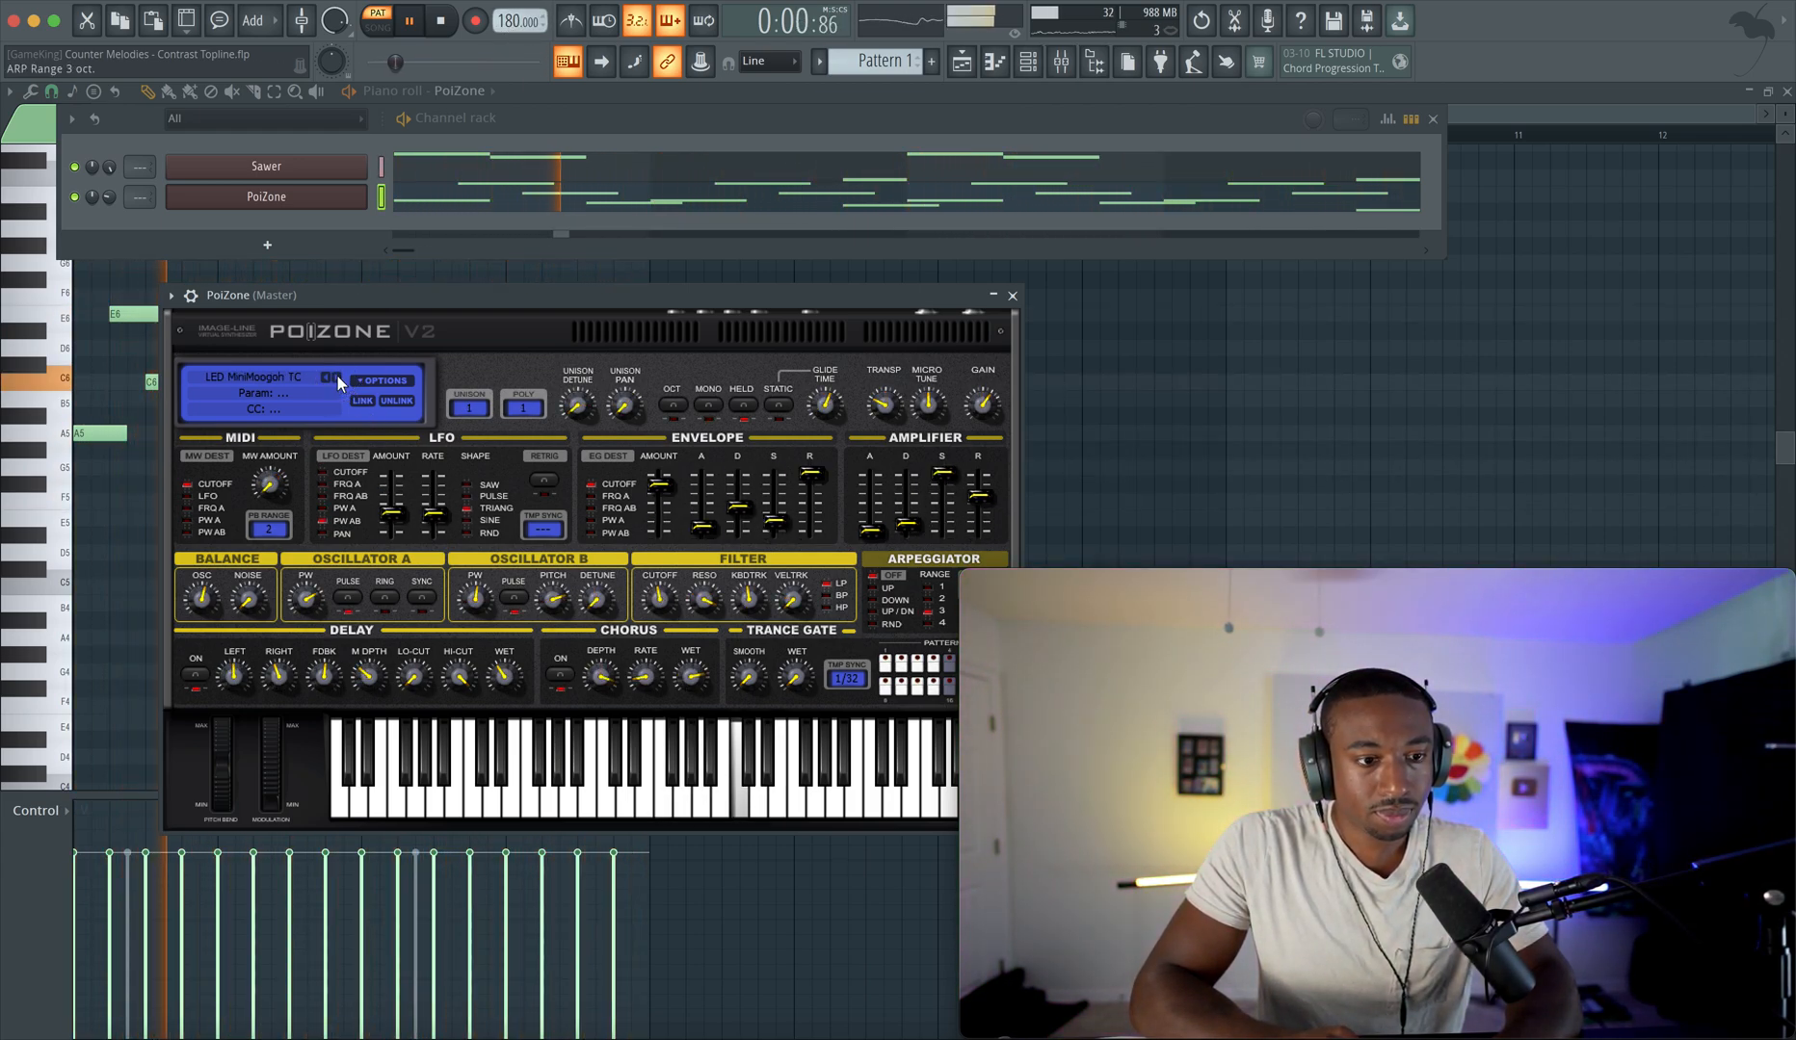
# - Compress the whole four-bar PoiZone melody to half its length so that it ends at bar 3, and play it back
pyautogui.click(309, 281)
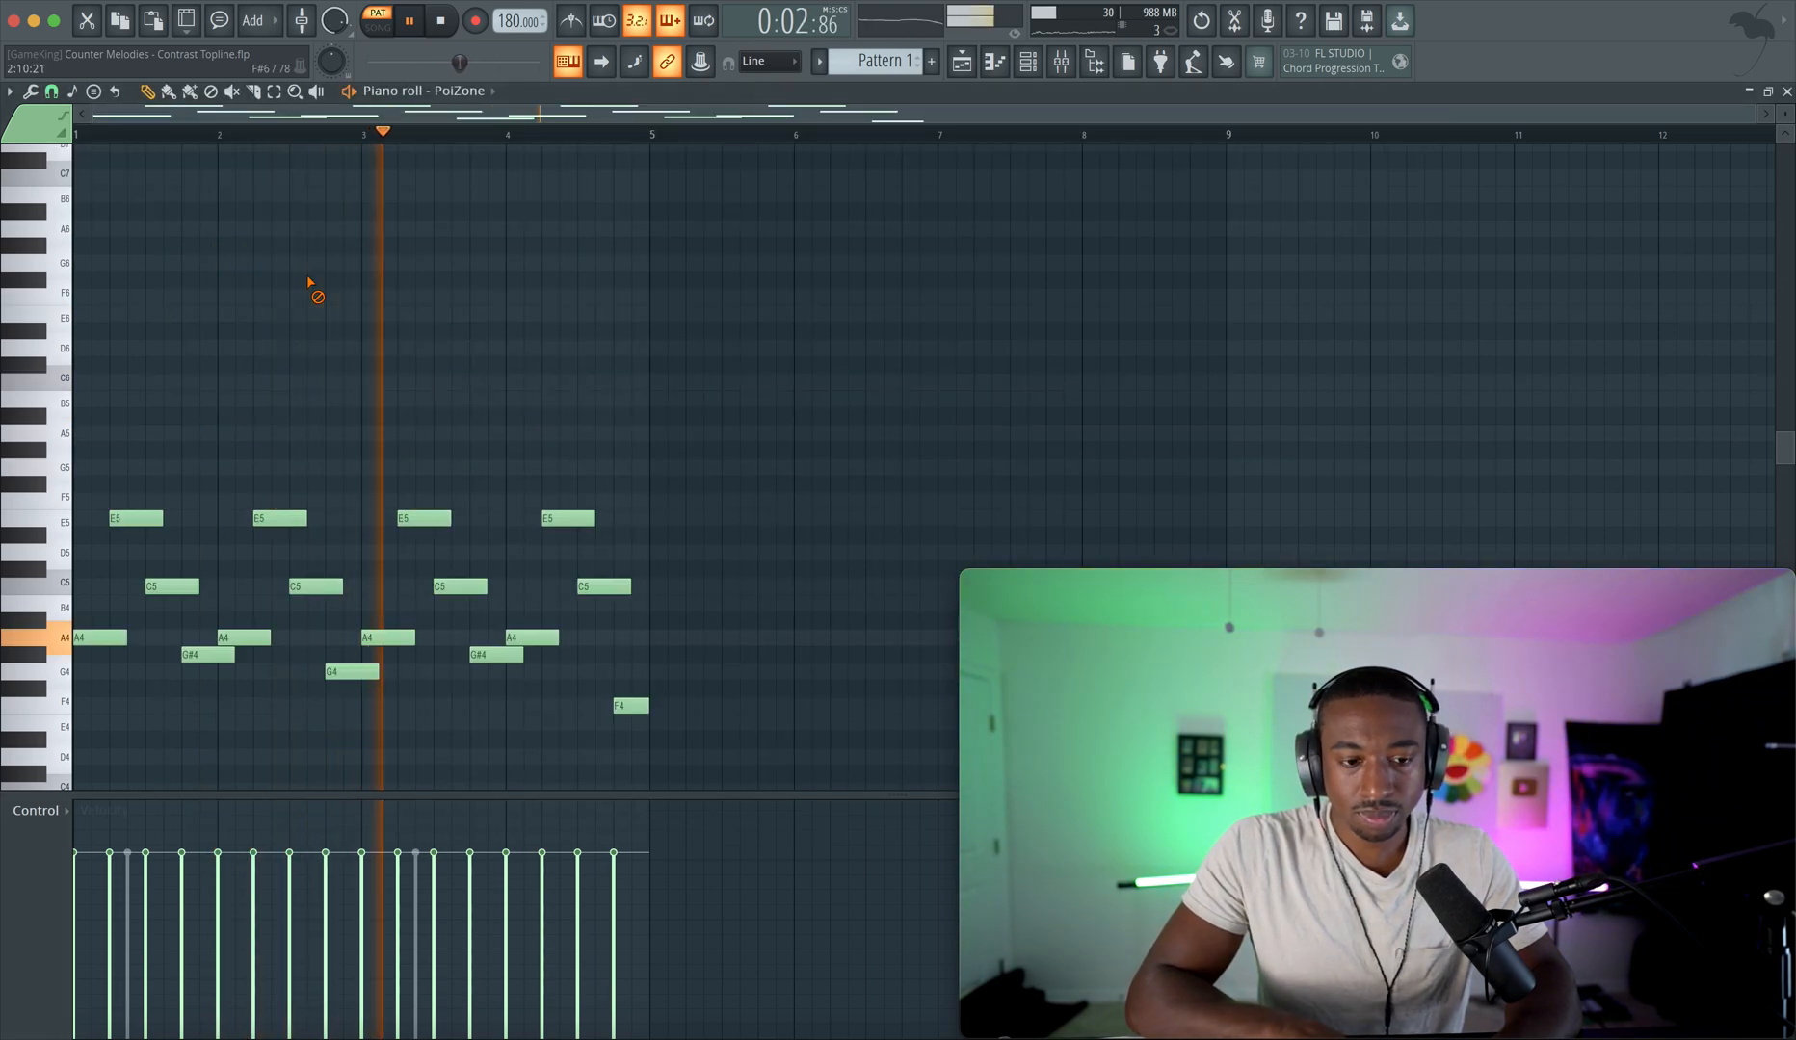
pyautogui.press('space')
pyautogui.moveTo(734, 341); pyautogui.dragTo(72, 786)
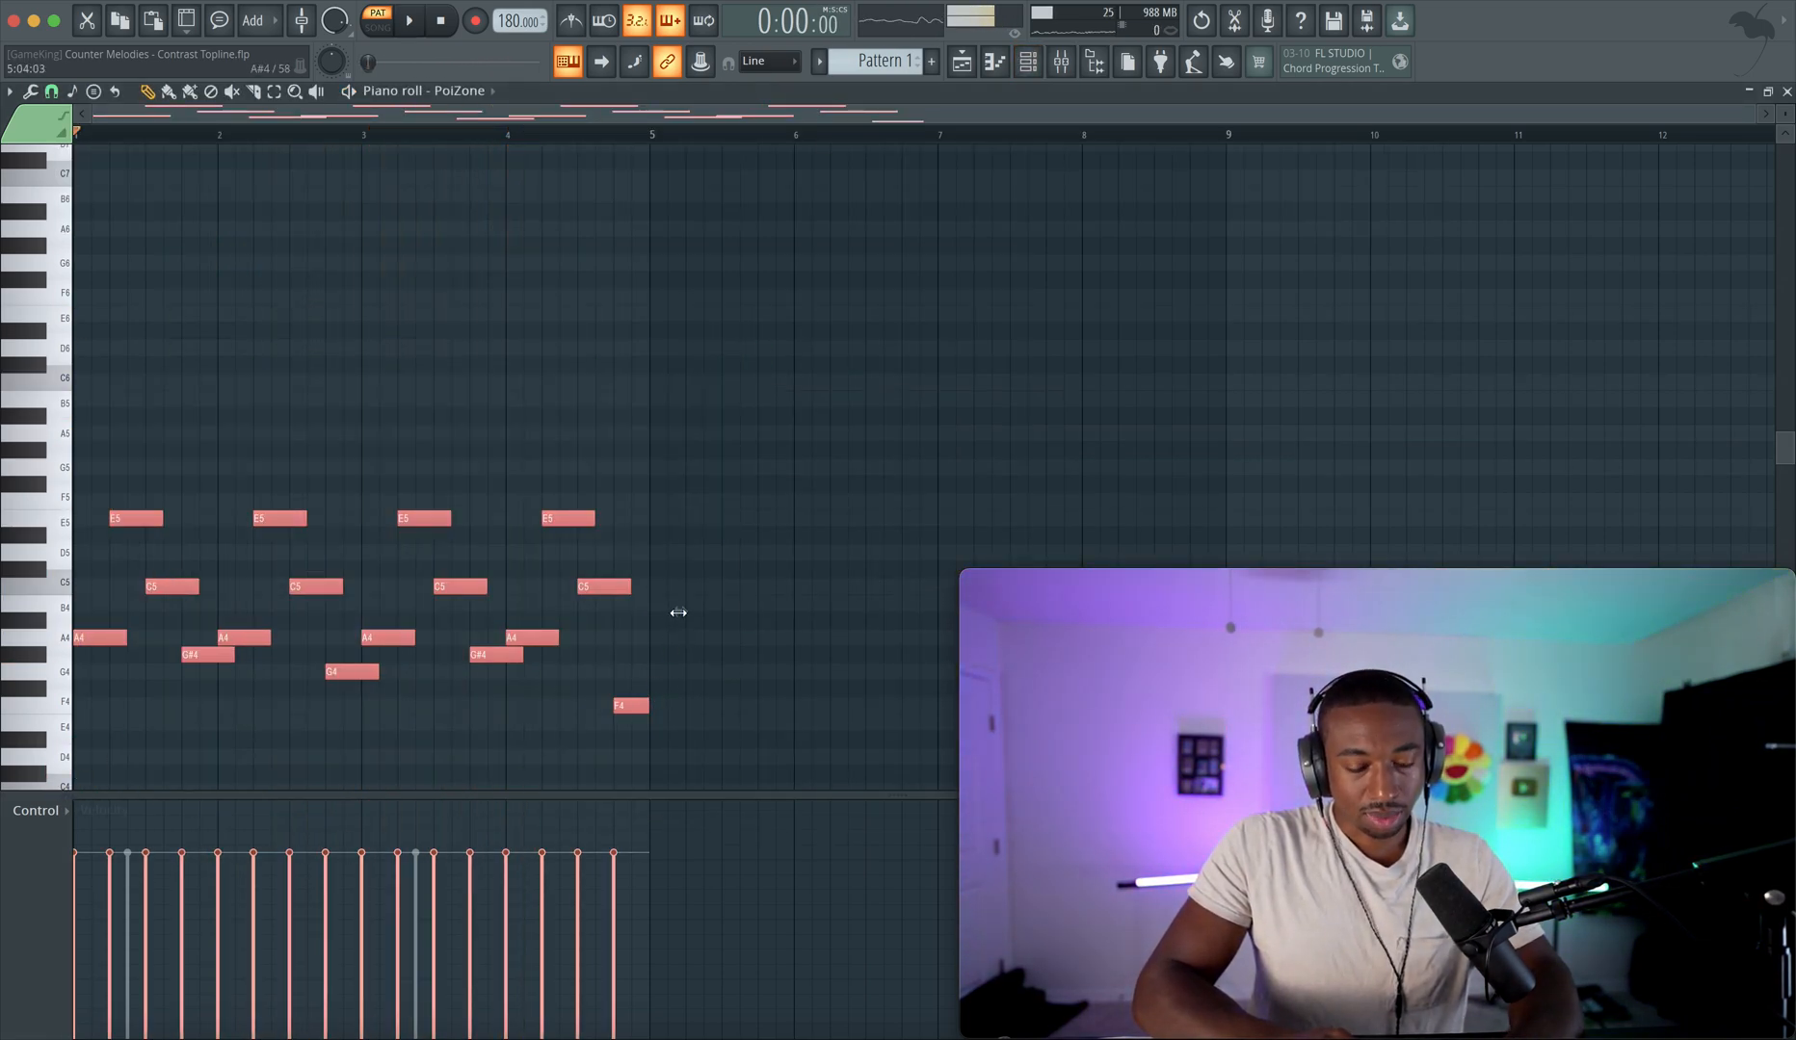
pyautogui.moveTo(677, 613); pyautogui.dragTo(447, 594)
pyautogui.press('space')
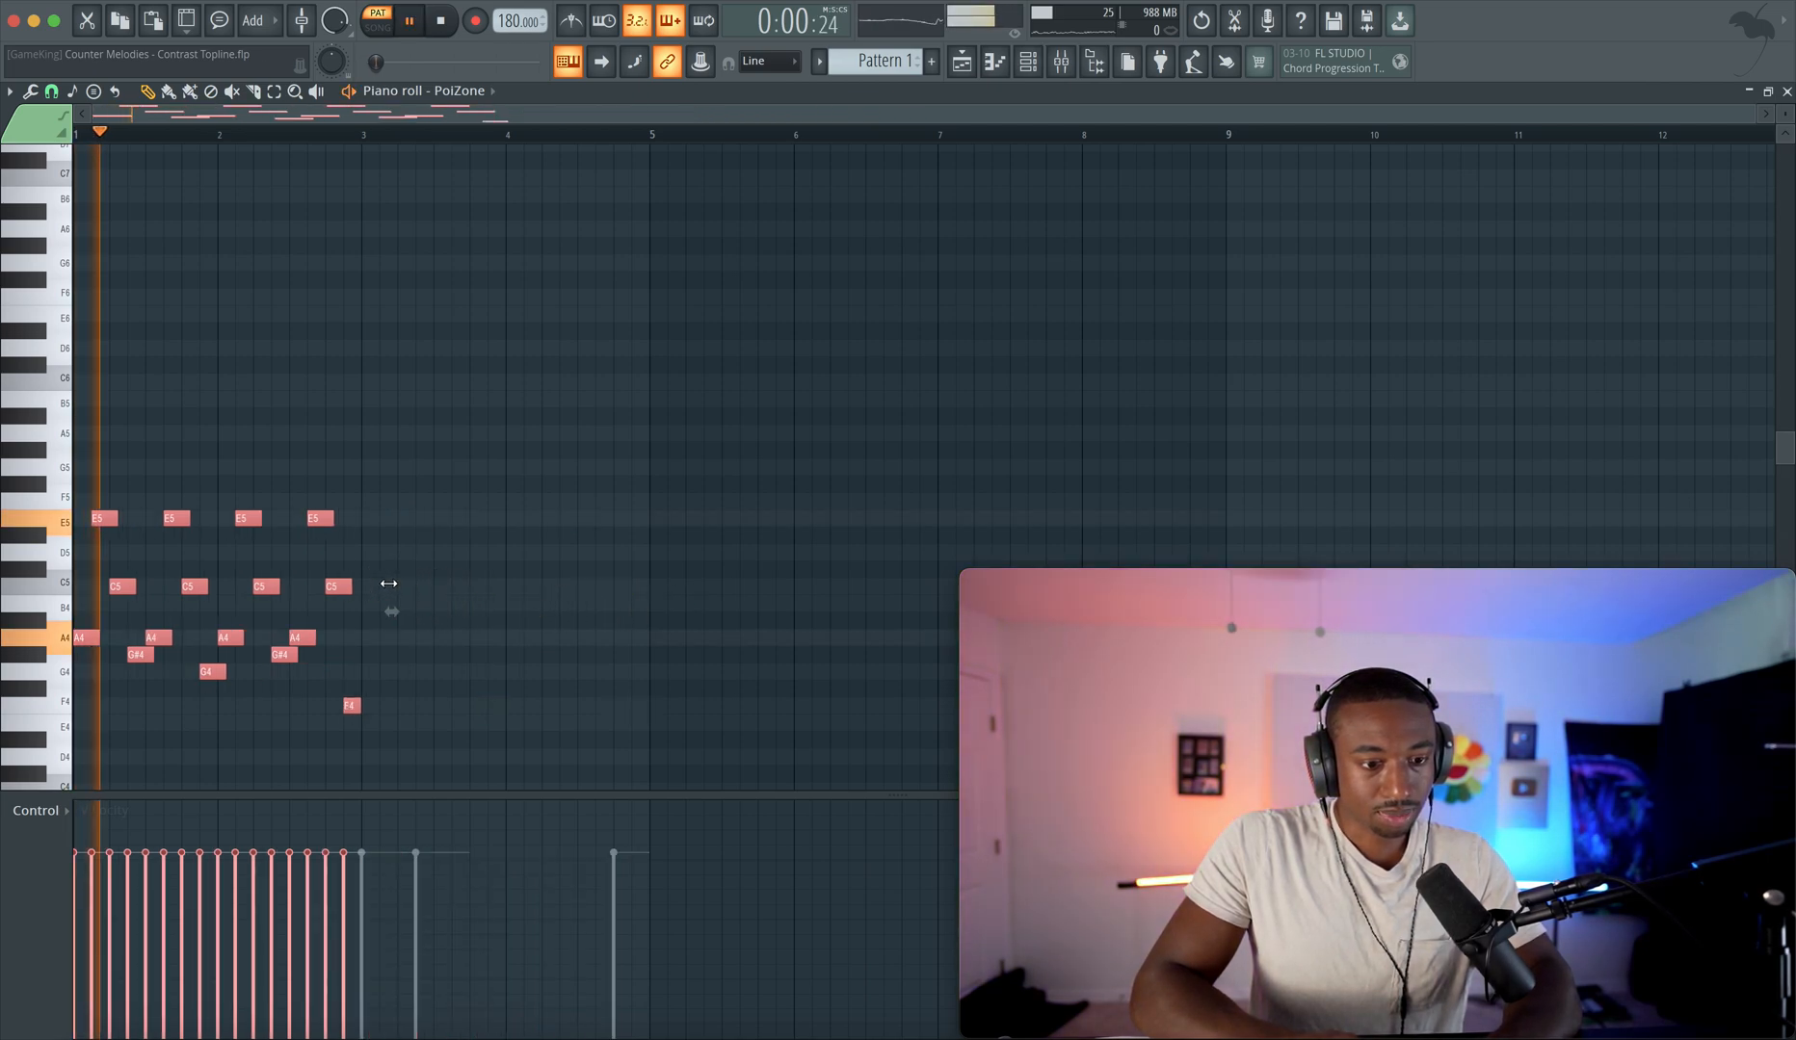
pyautogui.press('space')
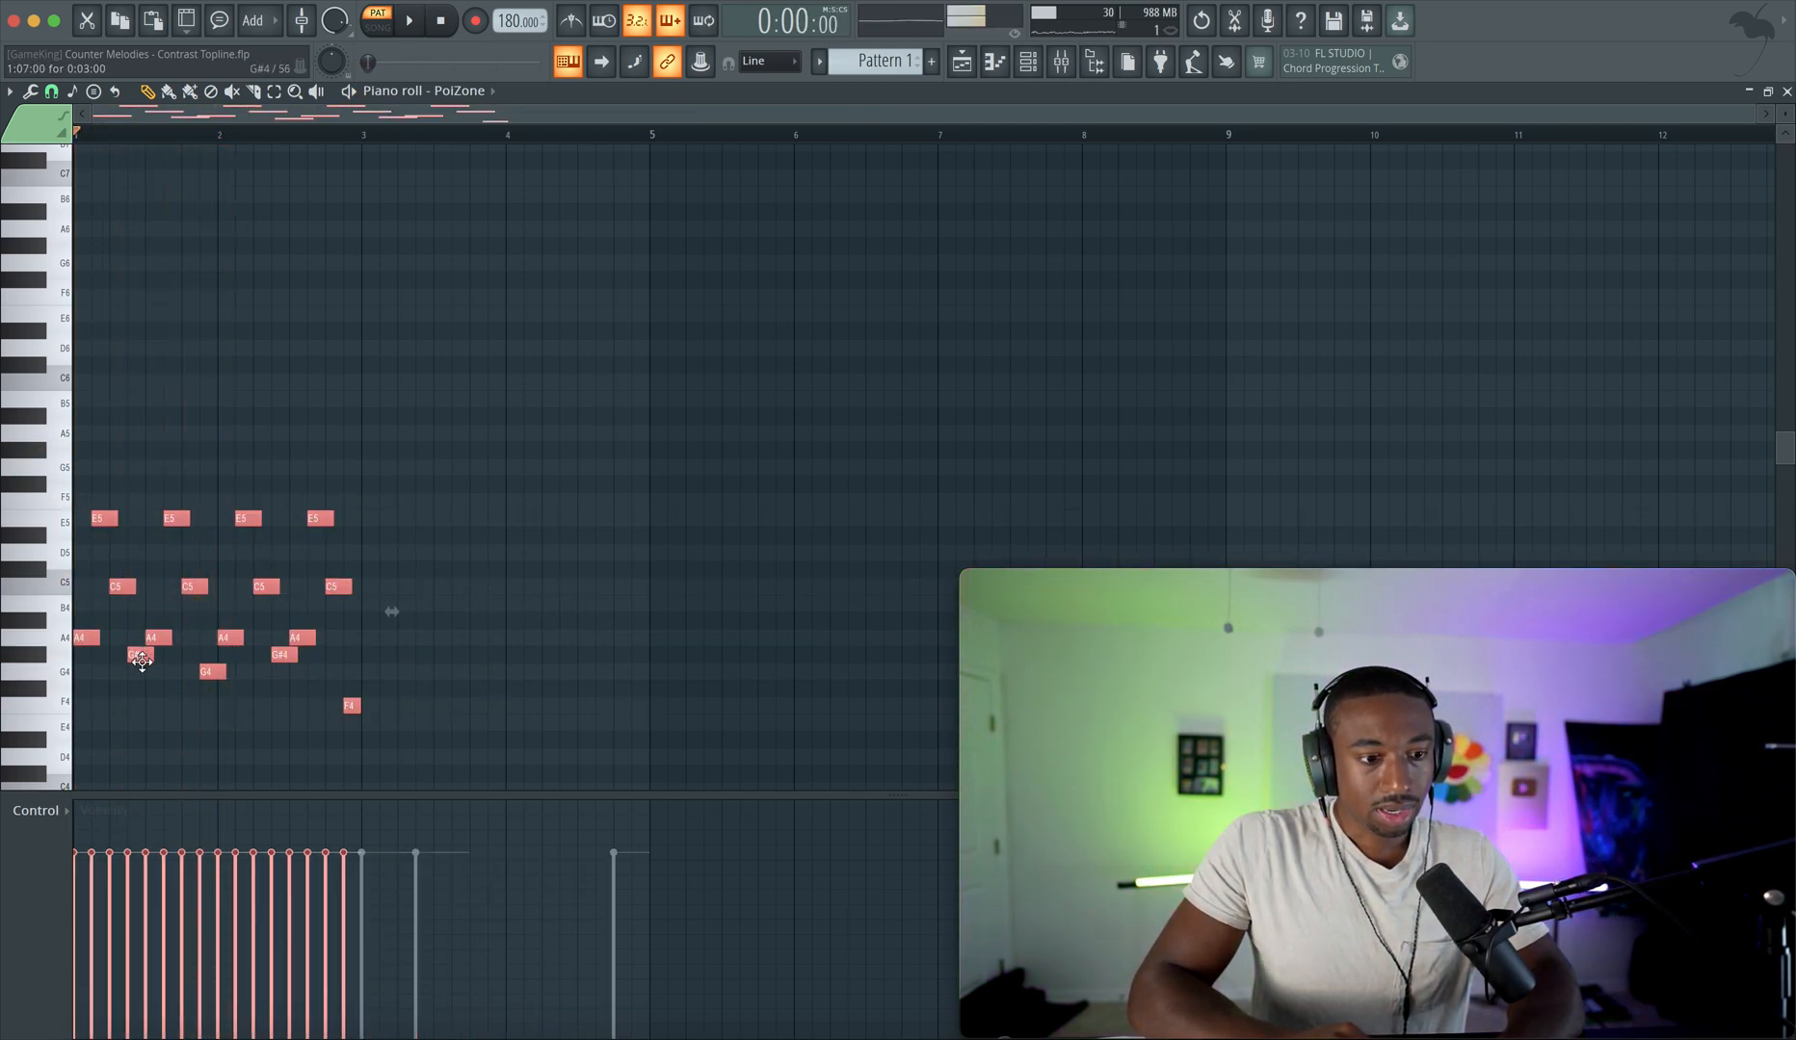
# - Raise the last four notes of bar 1 and the last five notes of bar 2 in the PoiZone phrase by one octave
pyautogui.moveTo(141, 656); pyautogui.dragTo(194, 610)
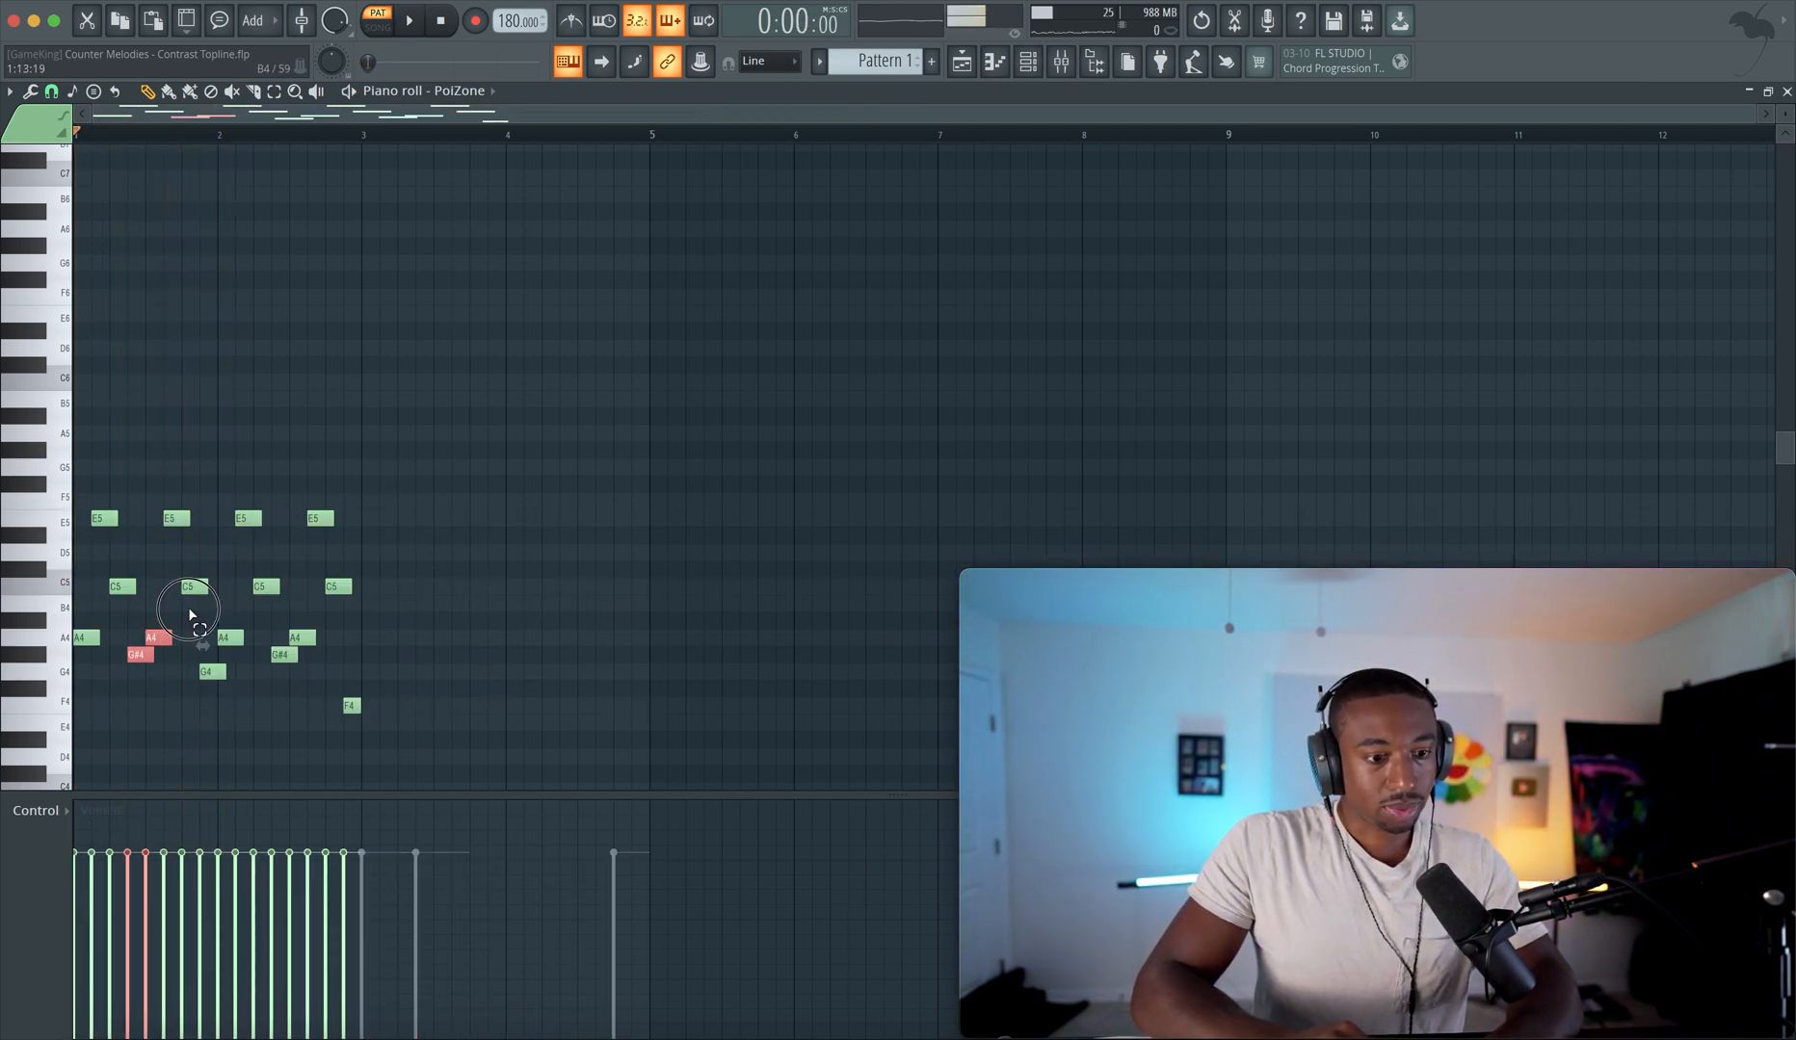
pyautogui.hotkey('ctrl', 'Up')
pyautogui.press('space')
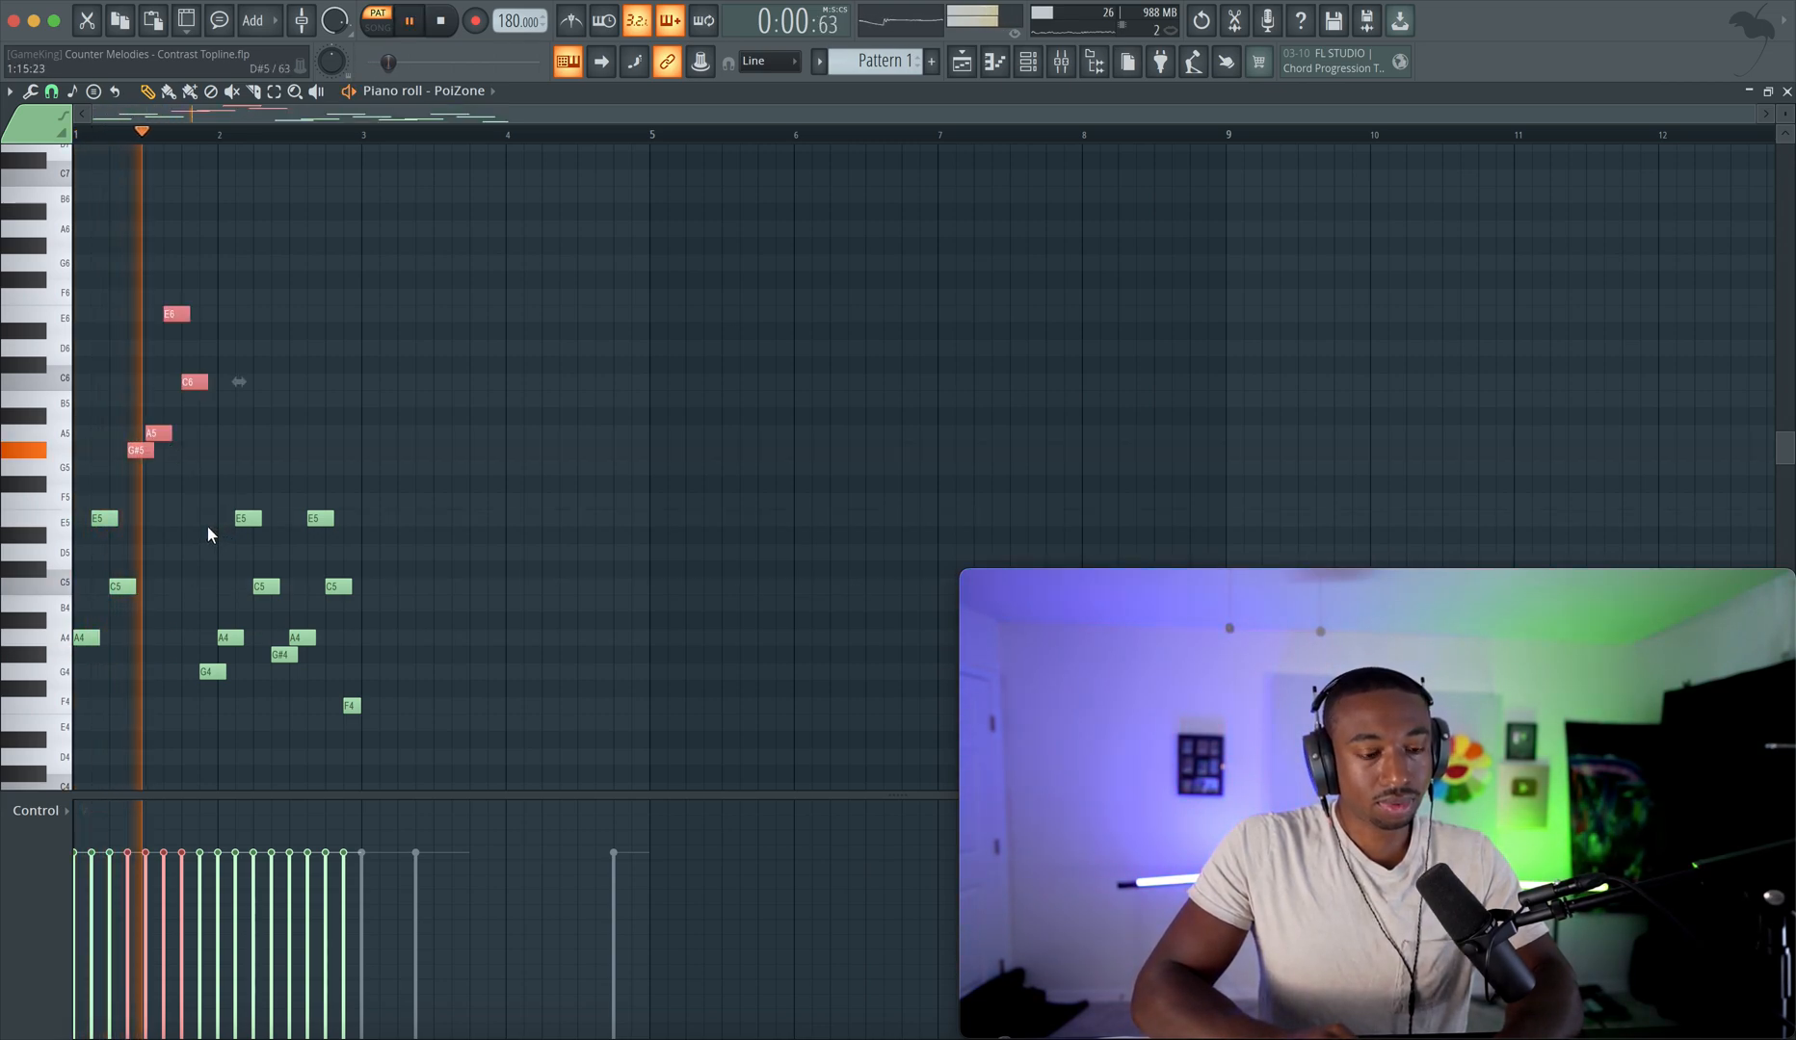
pyautogui.moveTo(376, 713); pyautogui.dragTo(293, 437)
pyautogui.hotkey('ctrl', 'Up')
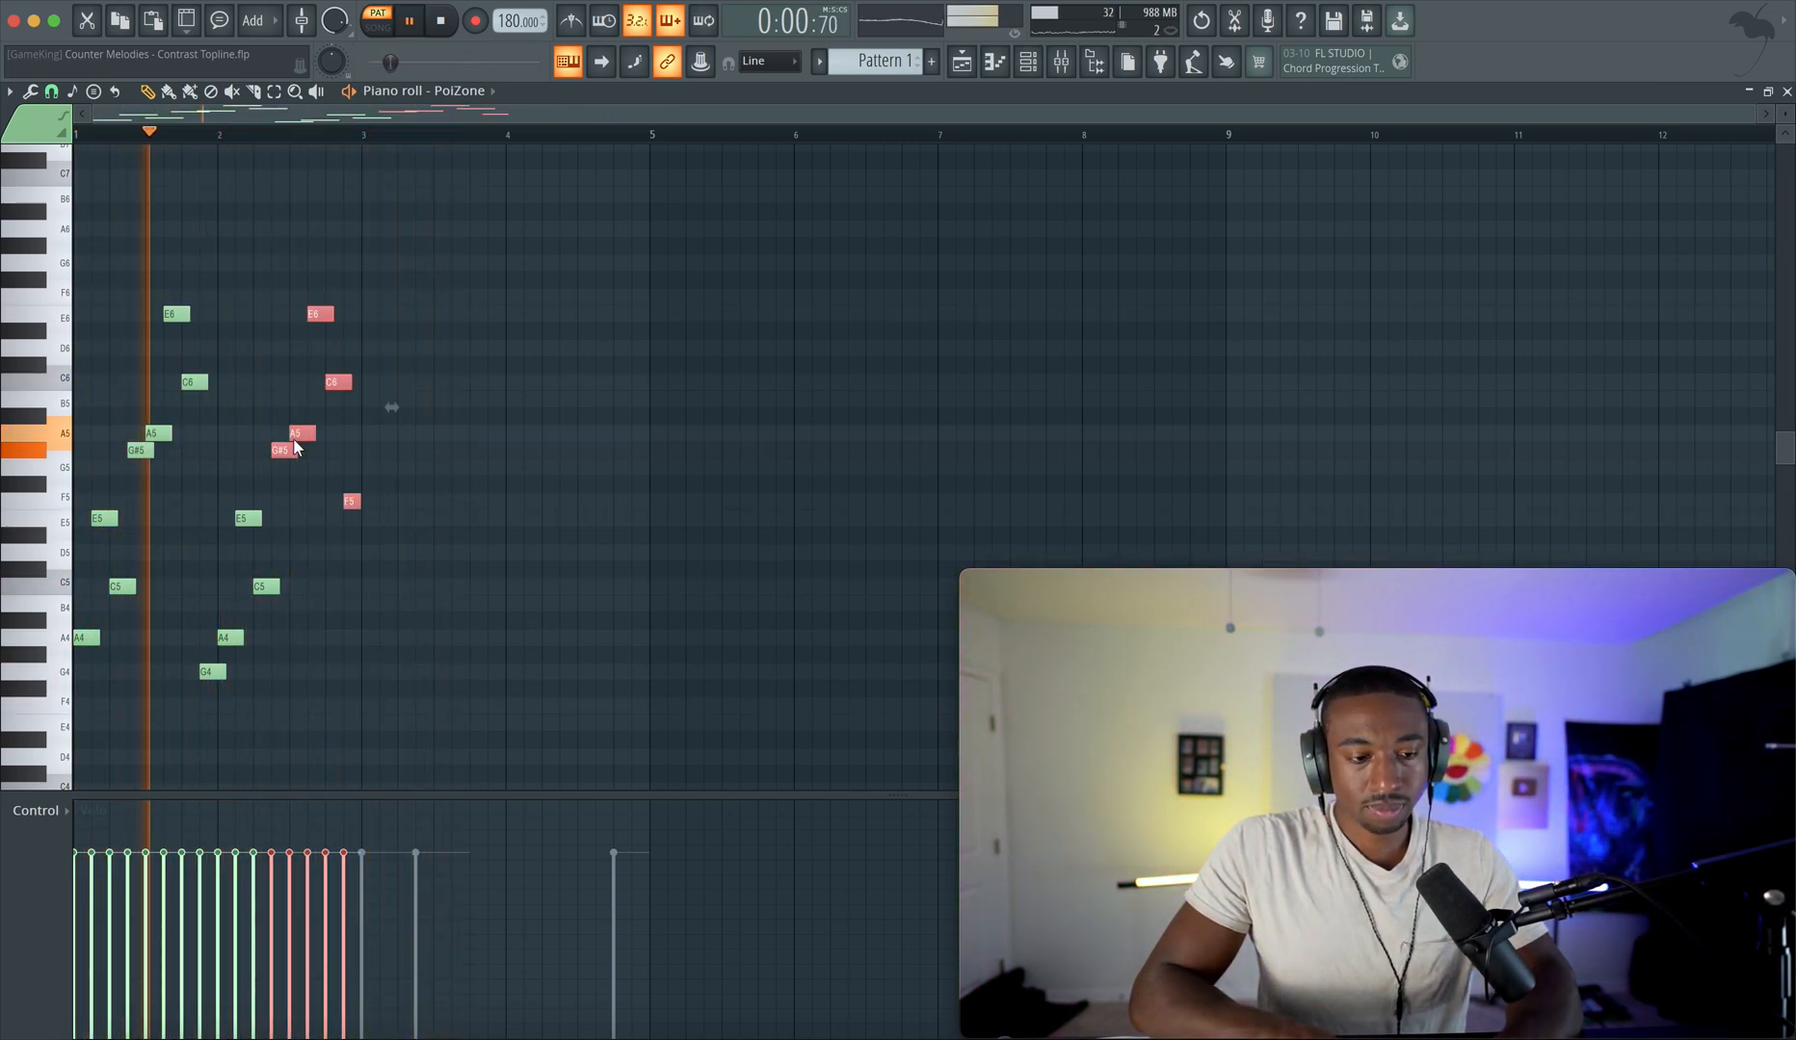
pyautogui.press('space')
# - Duplicate the complete two-bar PoiZone phrase into bars 3 and 4, and clear the note selection
pyautogui.moveTo(415, 239); pyautogui.dragTo(61, 665)
pyautogui.press('space')
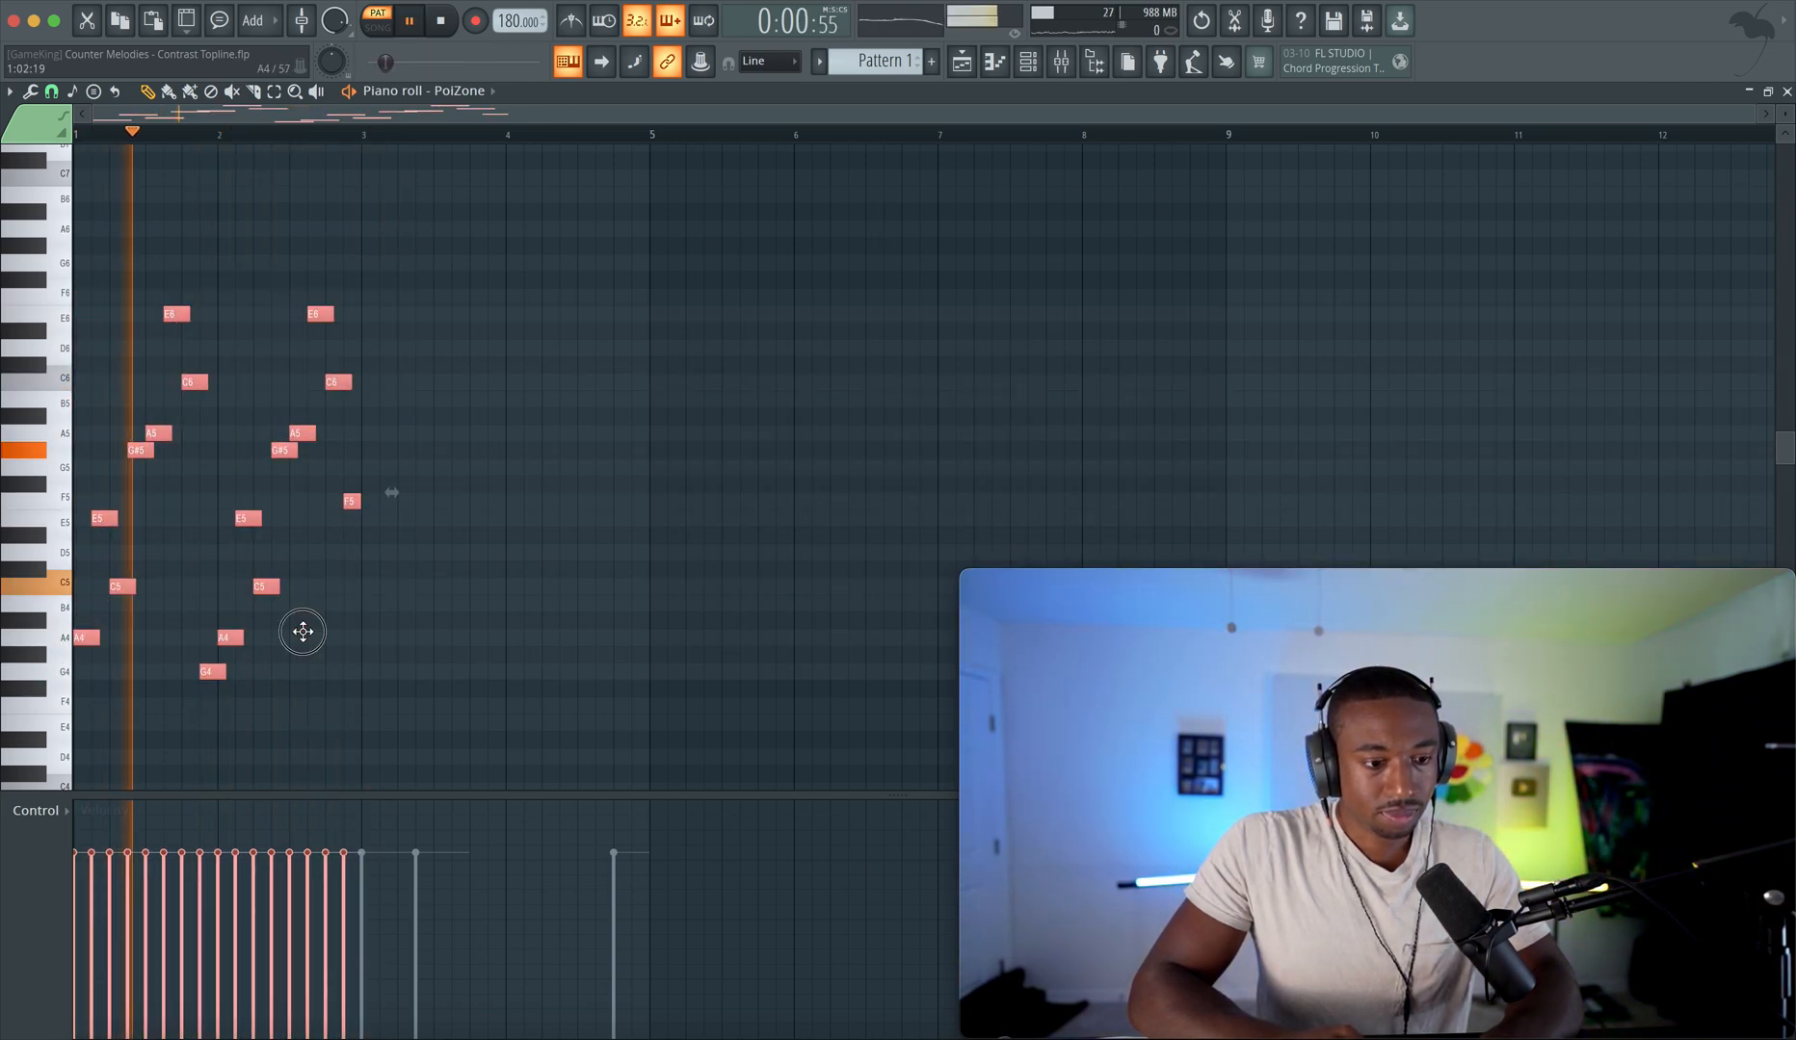
pyautogui.hotkey('ctrl', 'b')
pyautogui.press('space')
pyautogui.rightClick(458, 609)
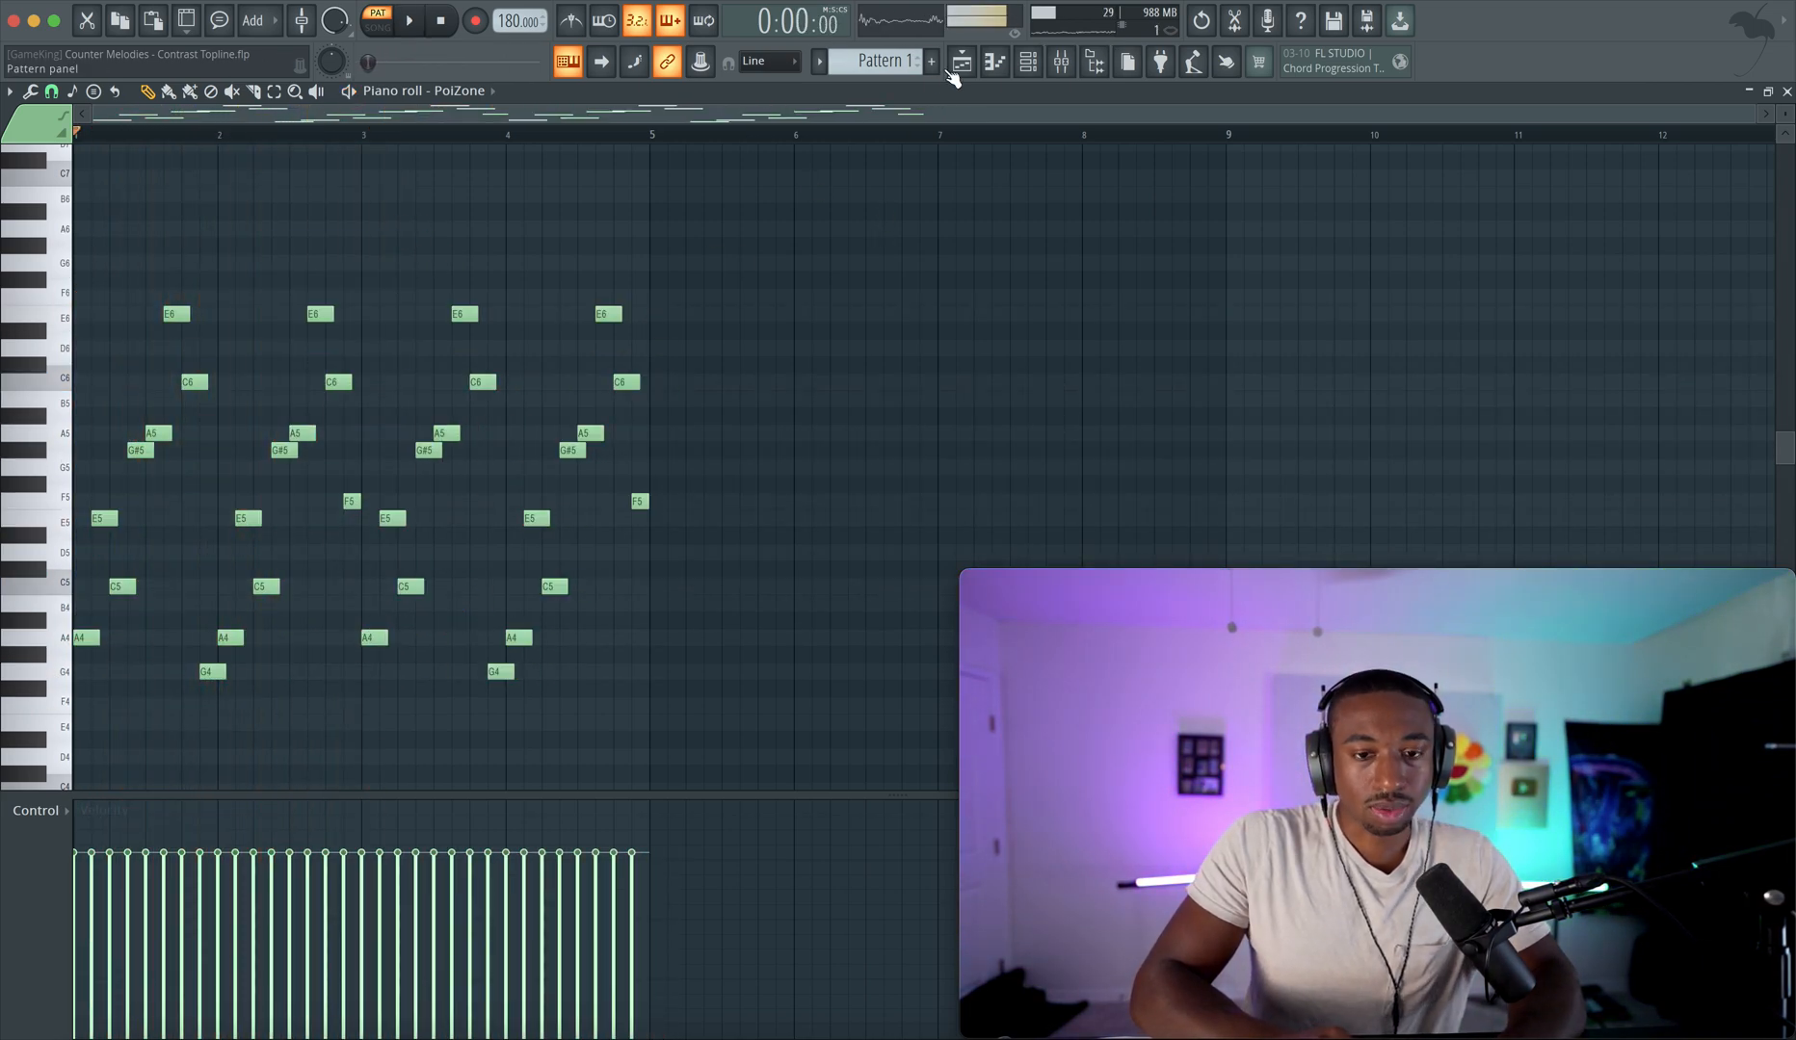
# - Audition PoiZone's LED Morpho TC preset over the melody, and switch to LED Neuro MC
pyautogui.click(1033, 63)
pyautogui.click(266, 197)
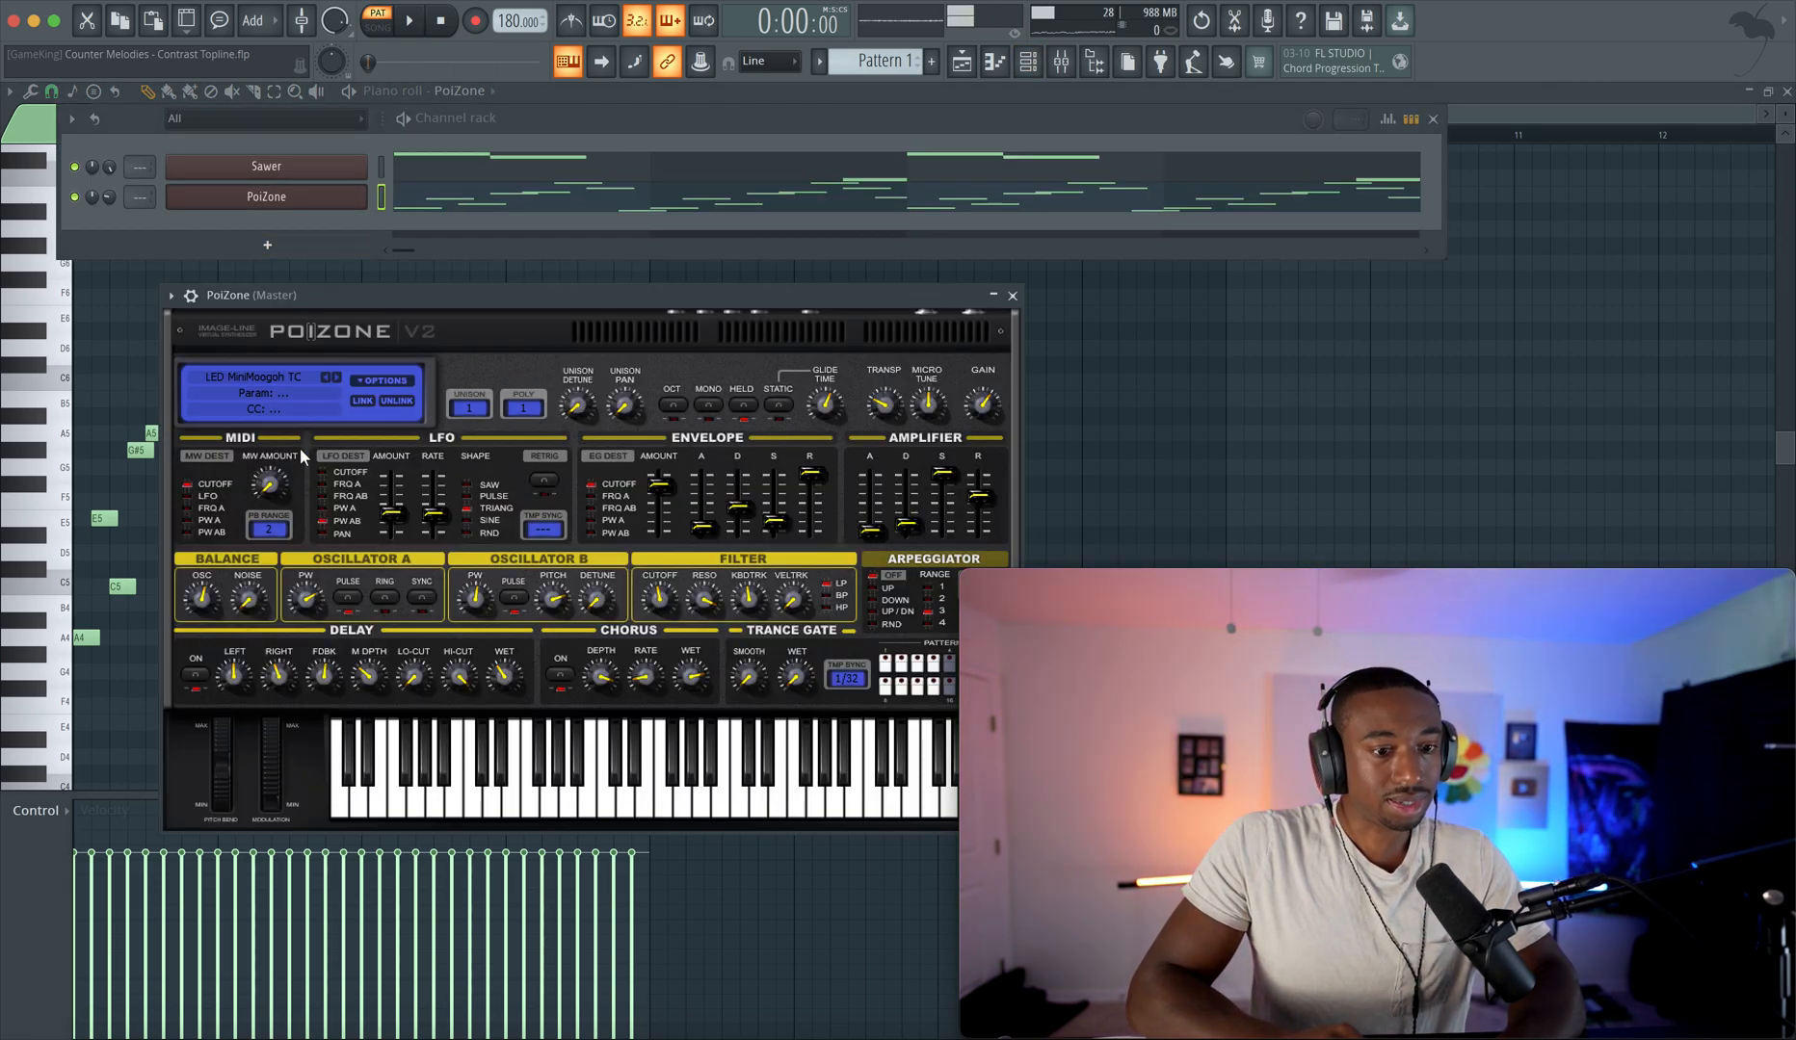
pyautogui.click(337, 374)
pyautogui.press('space')
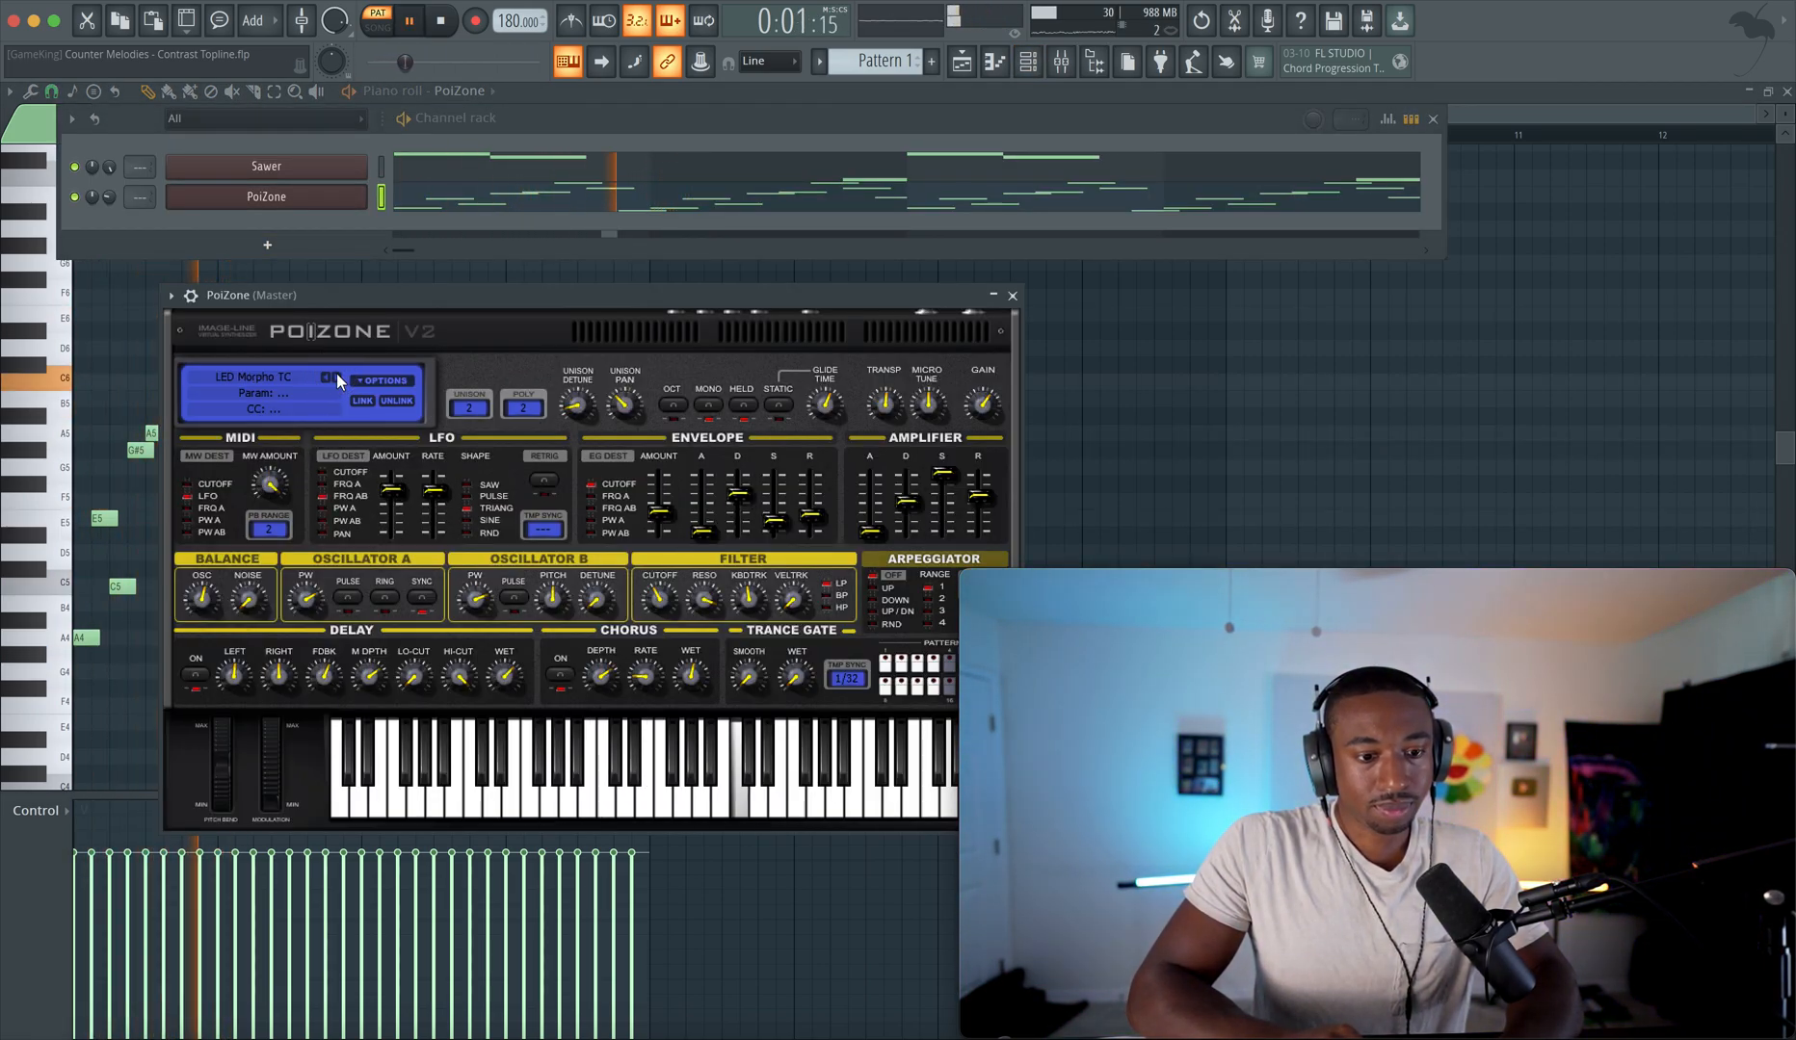
pyautogui.click(336, 373)
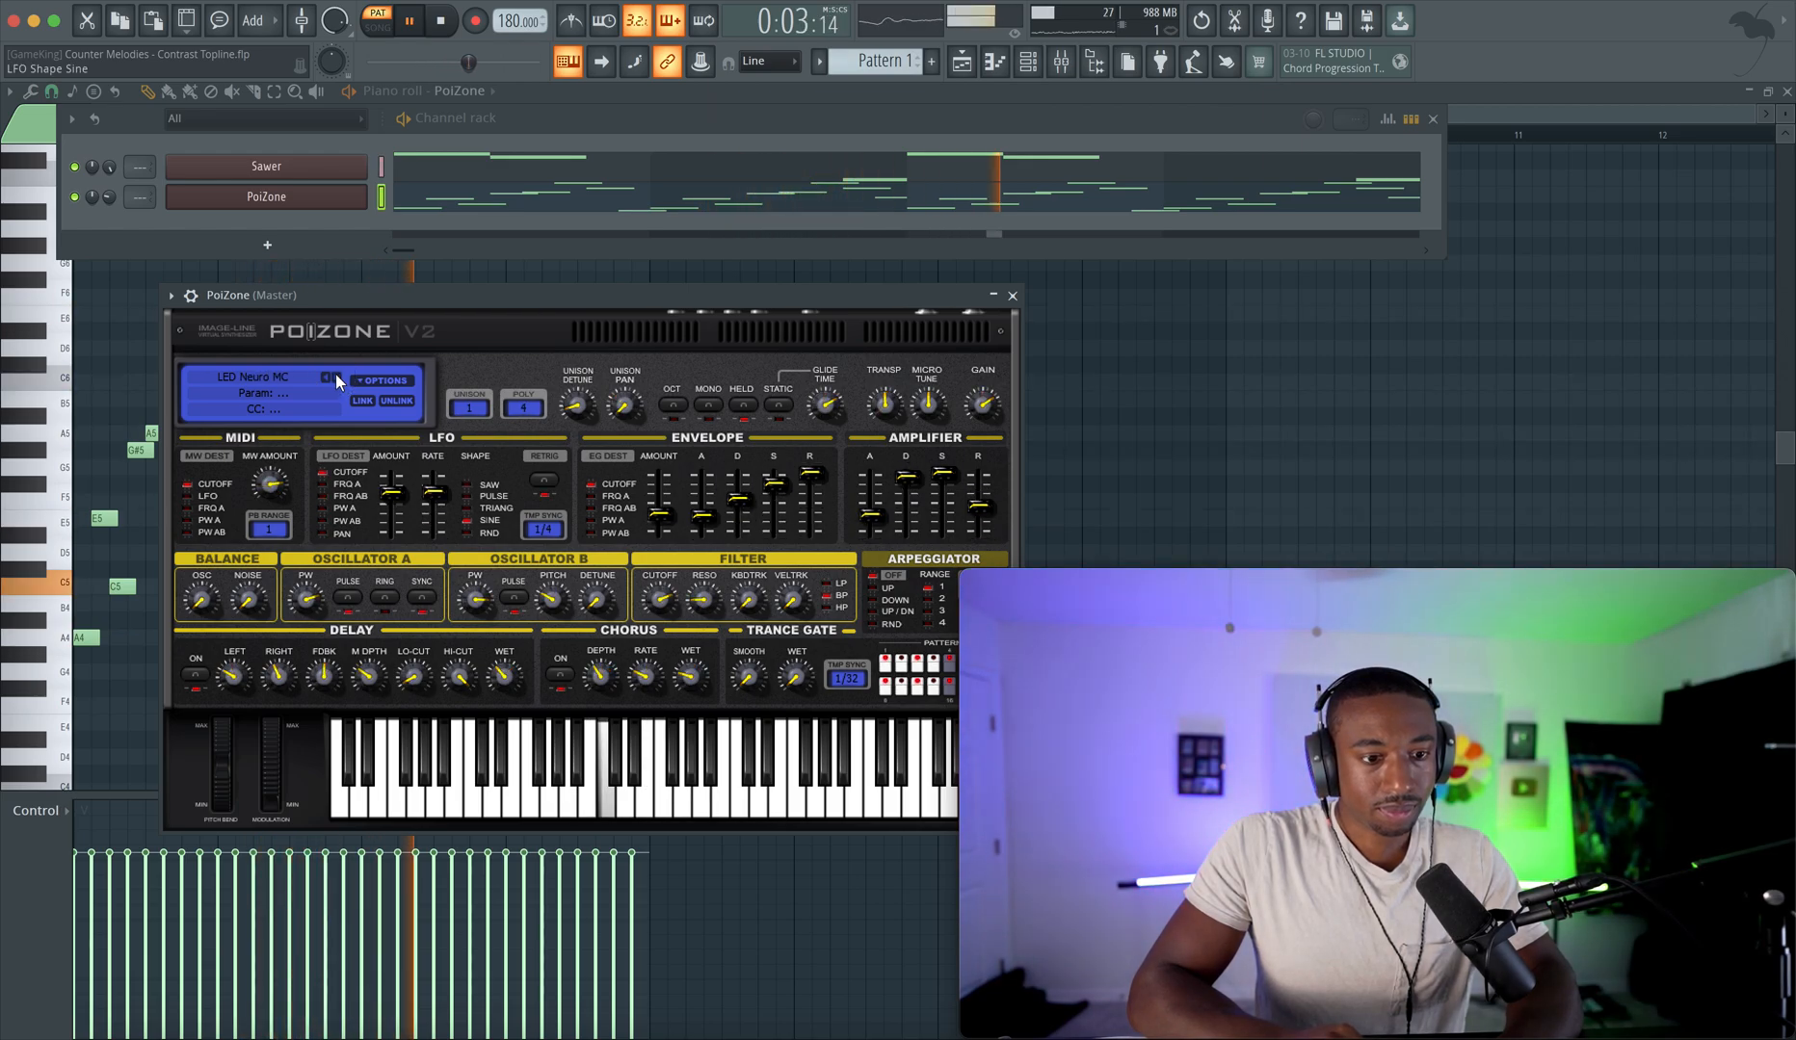
pyautogui.click(1013, 297)
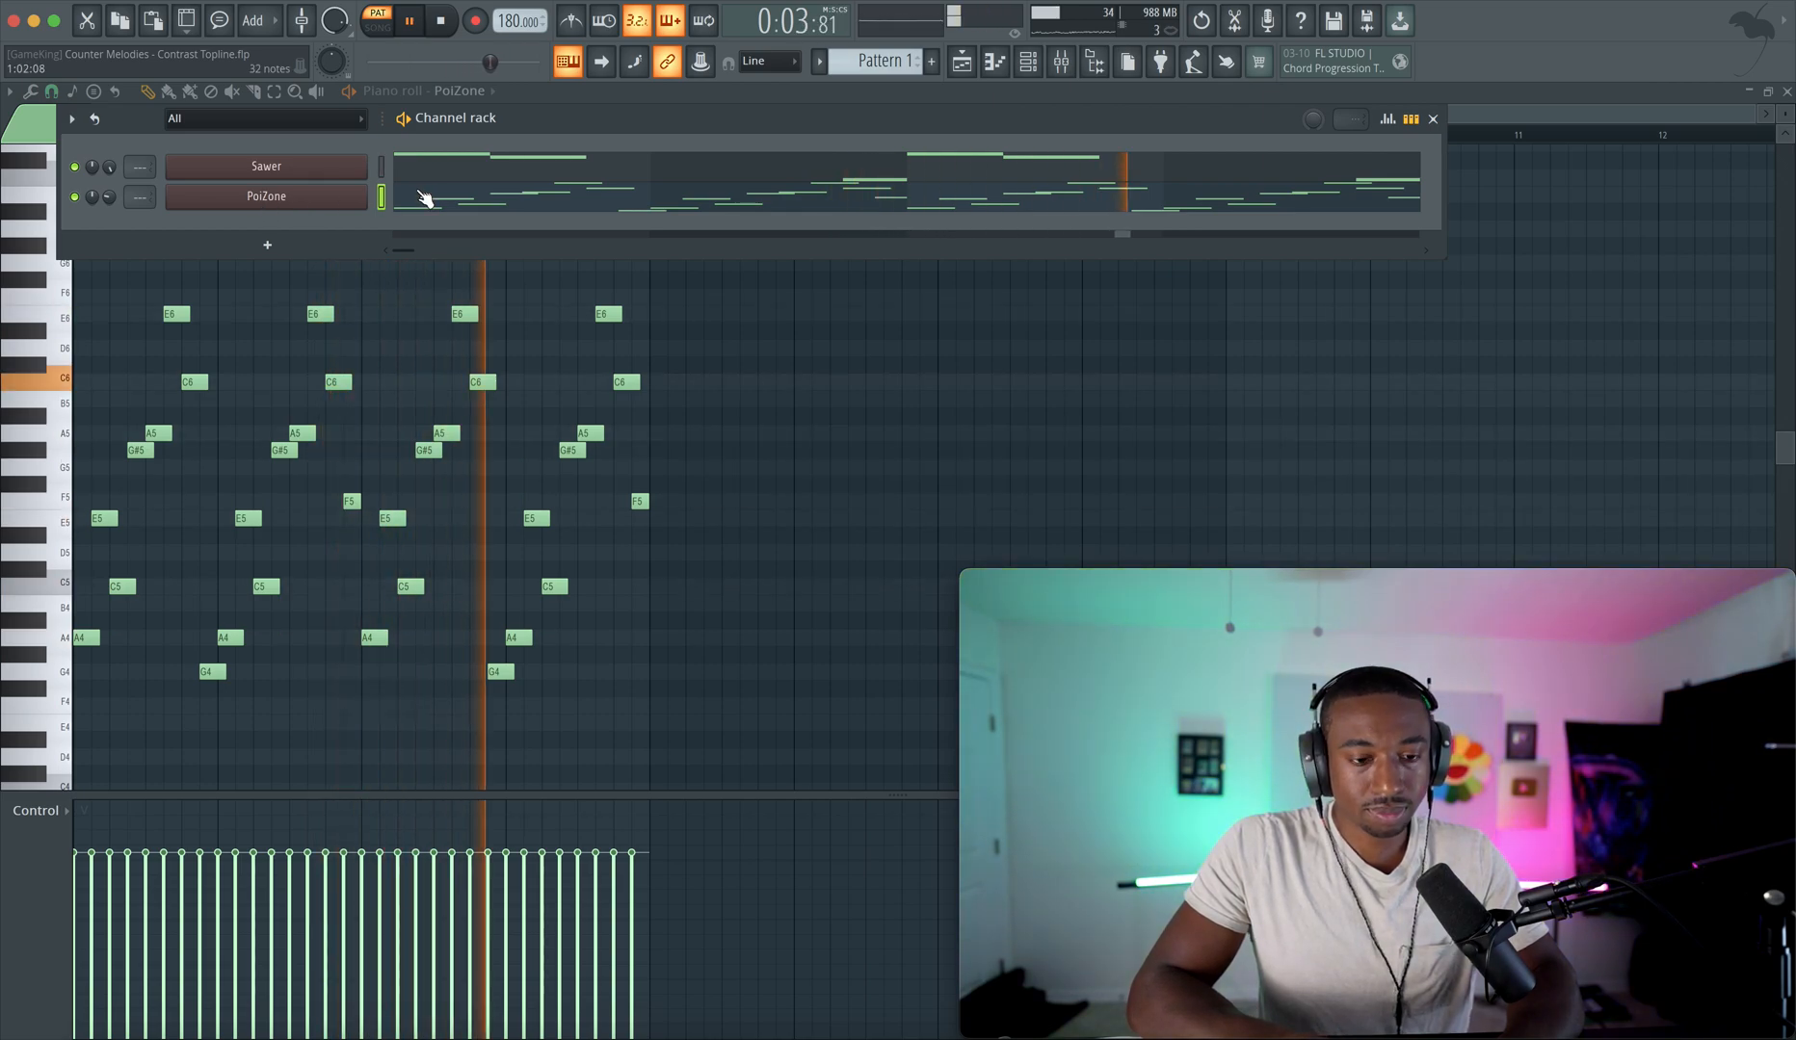
# - Open the Sawer melody in the piano roll and lower it by one octave
pyautogui.click(484, 168)
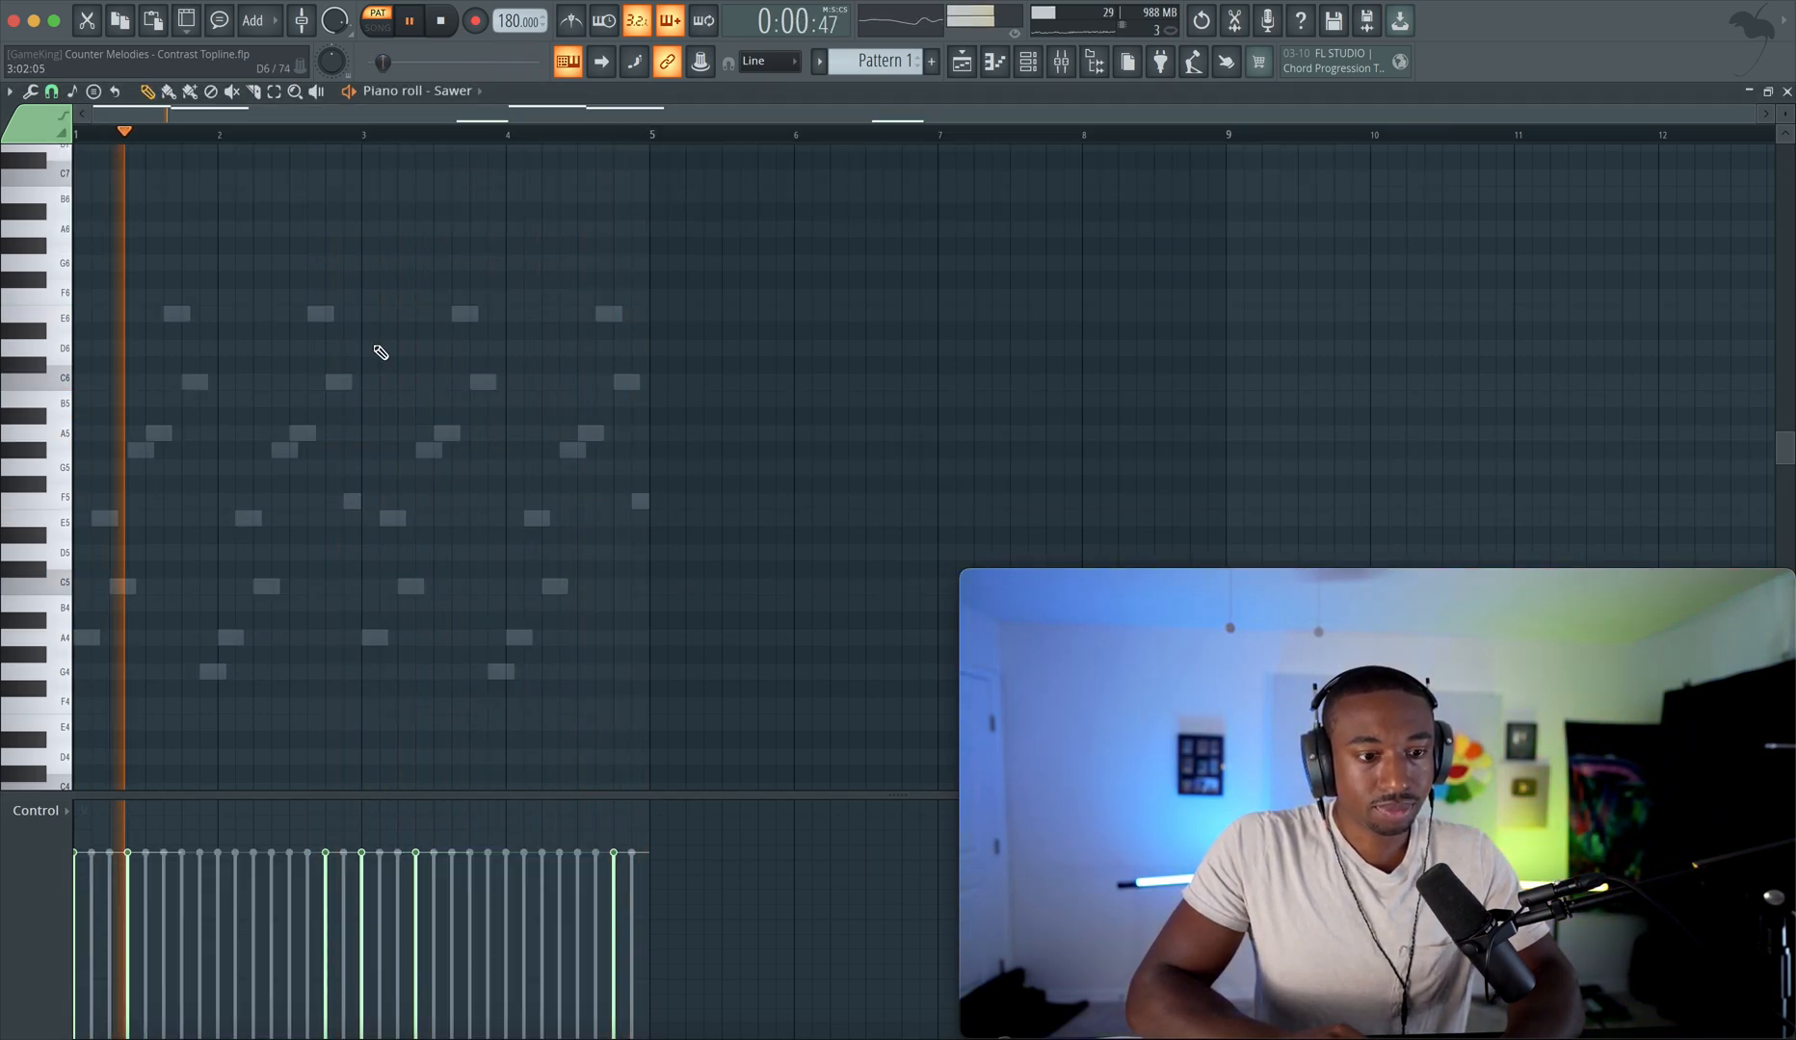
pyautogui.scroll(-3, 381, 352)
pyautogui.press('super+Down')
pyautogui.press('space')
pyautogui.press('space')
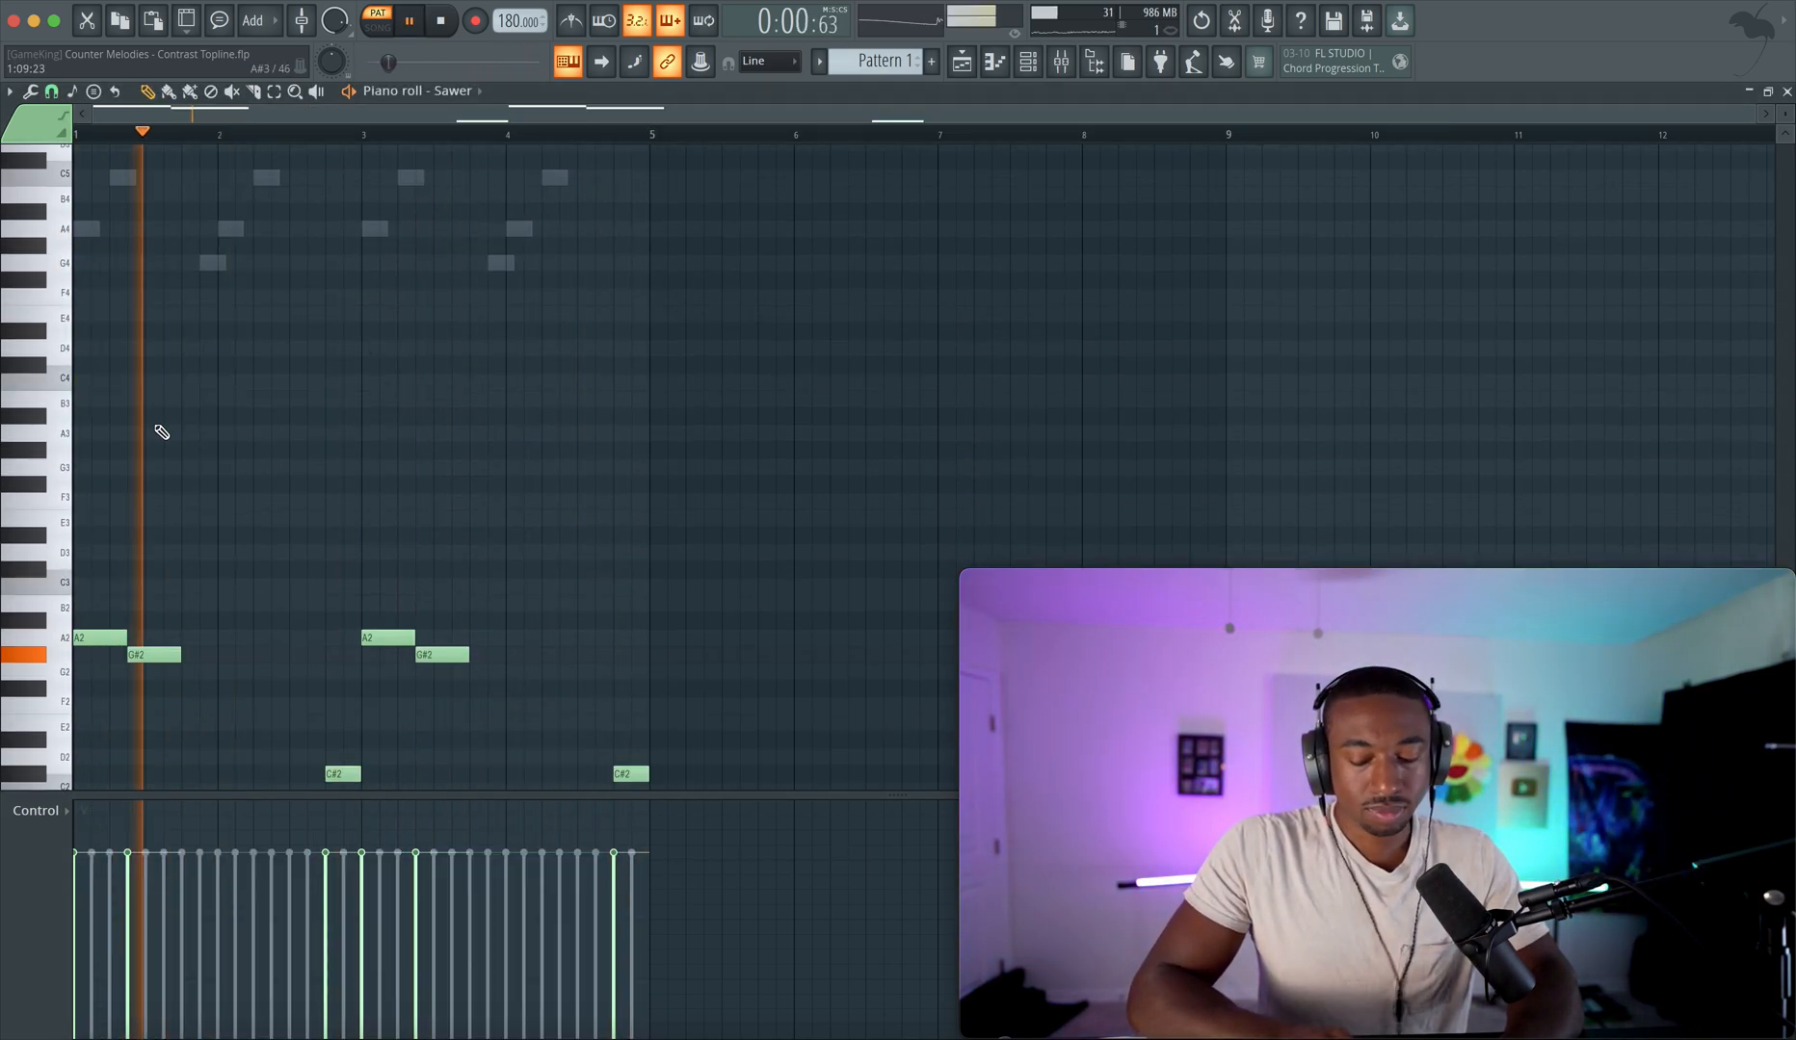
# - Raise the Sawer melody by one octave and change both of its G#3 notes to A3
pyautogui.press('super+Up')
pyautogui.press('space')
pyautogui.press('space')
pyautogui.click(152, 449)
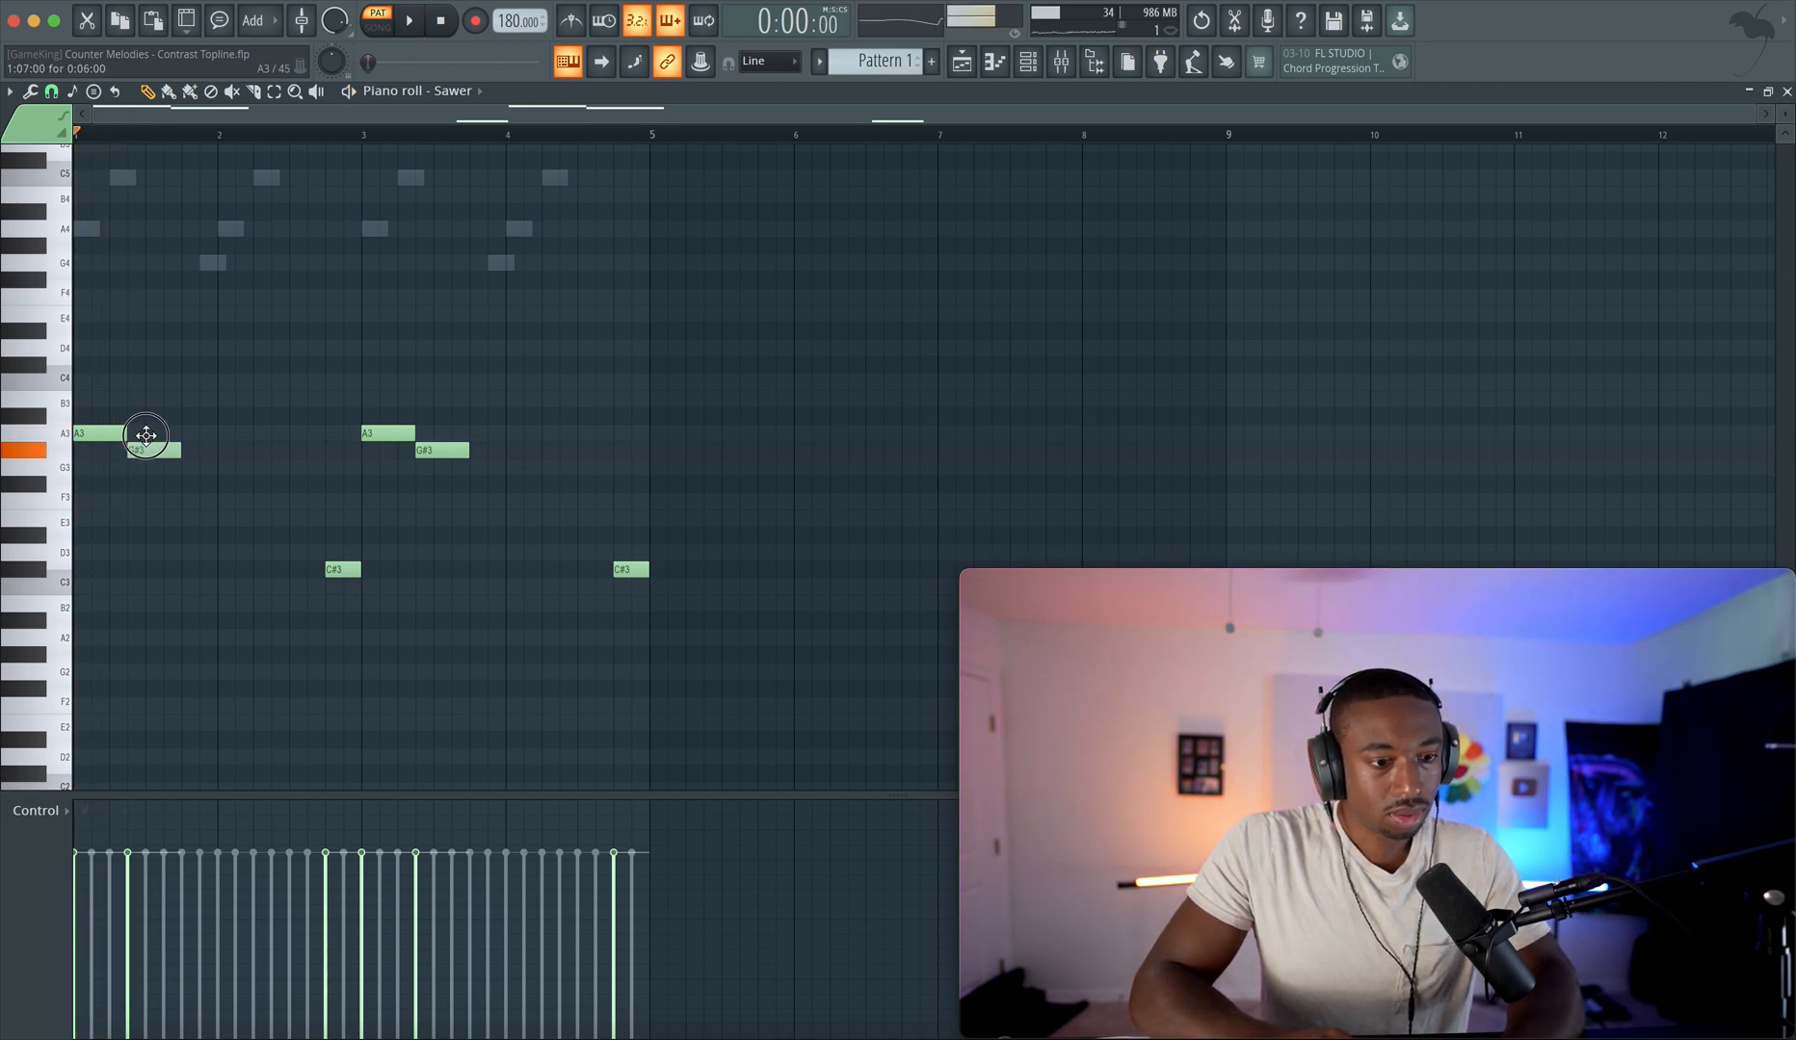
pyautogui.moveTo(436, 450); pyautogui.dragTo(436, 434)
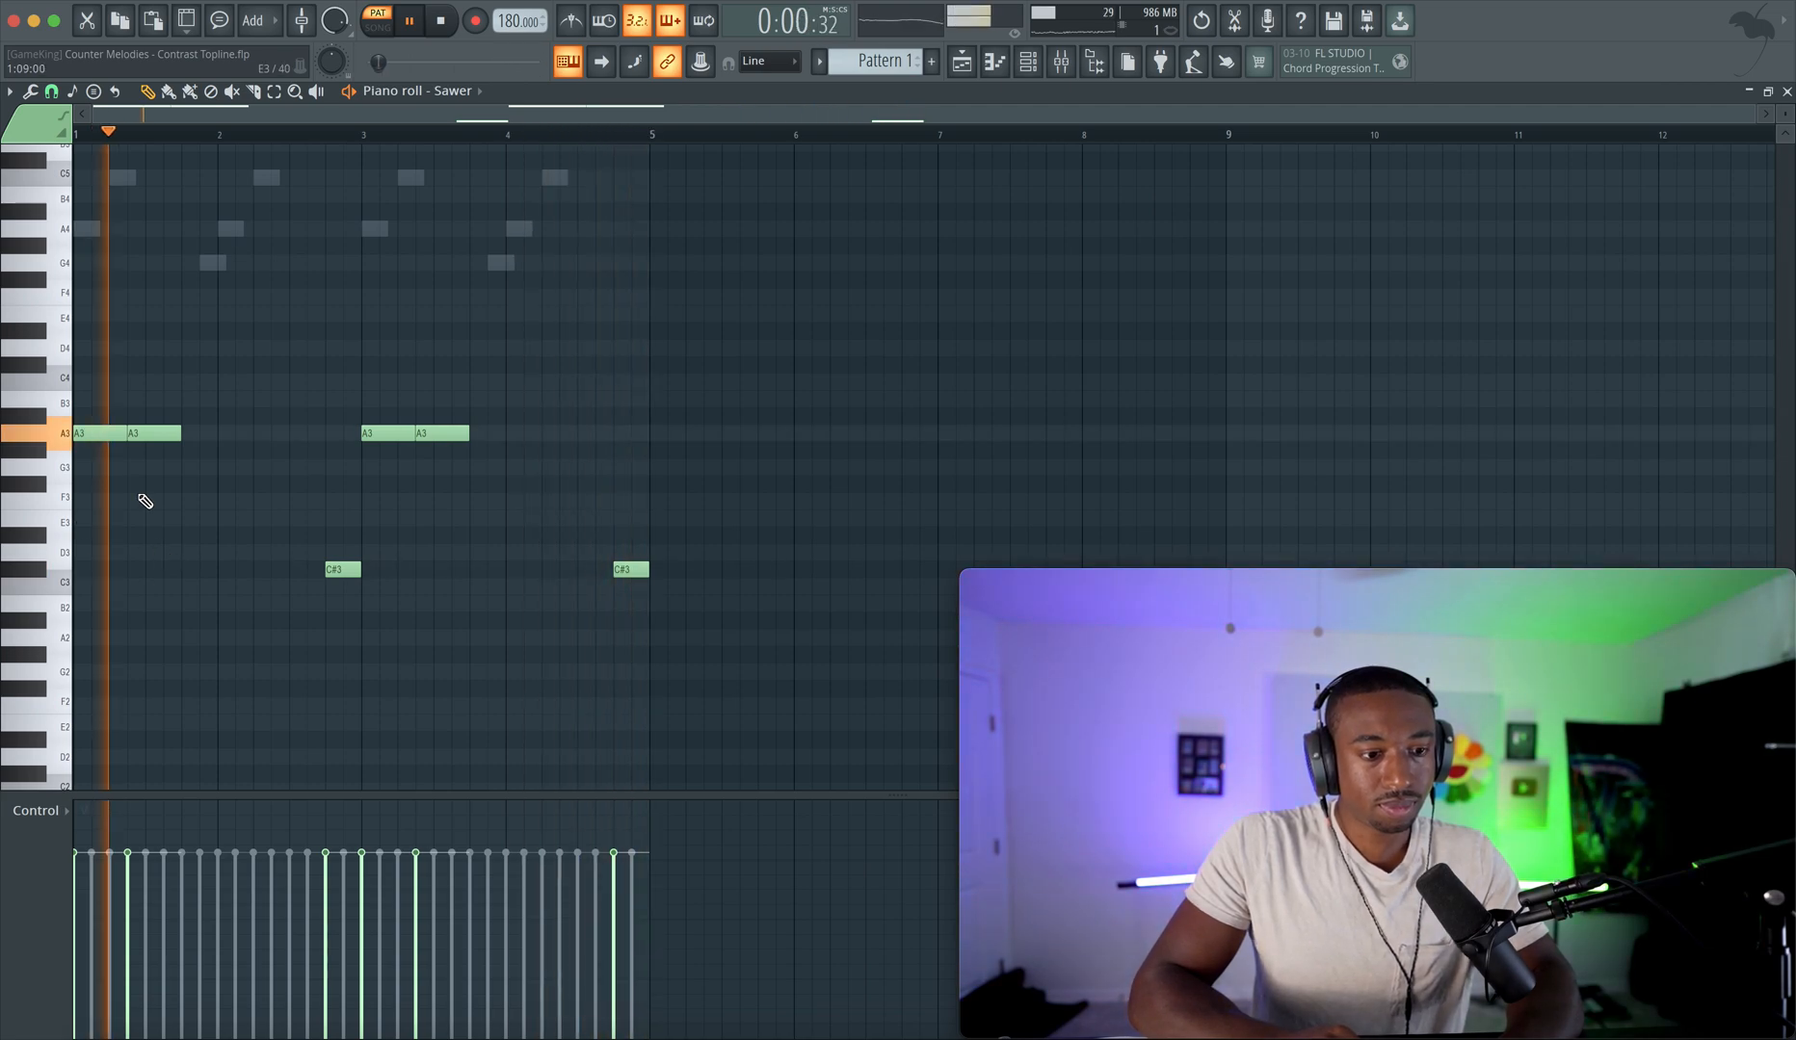
# - Switch to song mode and place Pattern 1 at bar 1 of Track 1 in the playlist
pyautogui.press('F5')
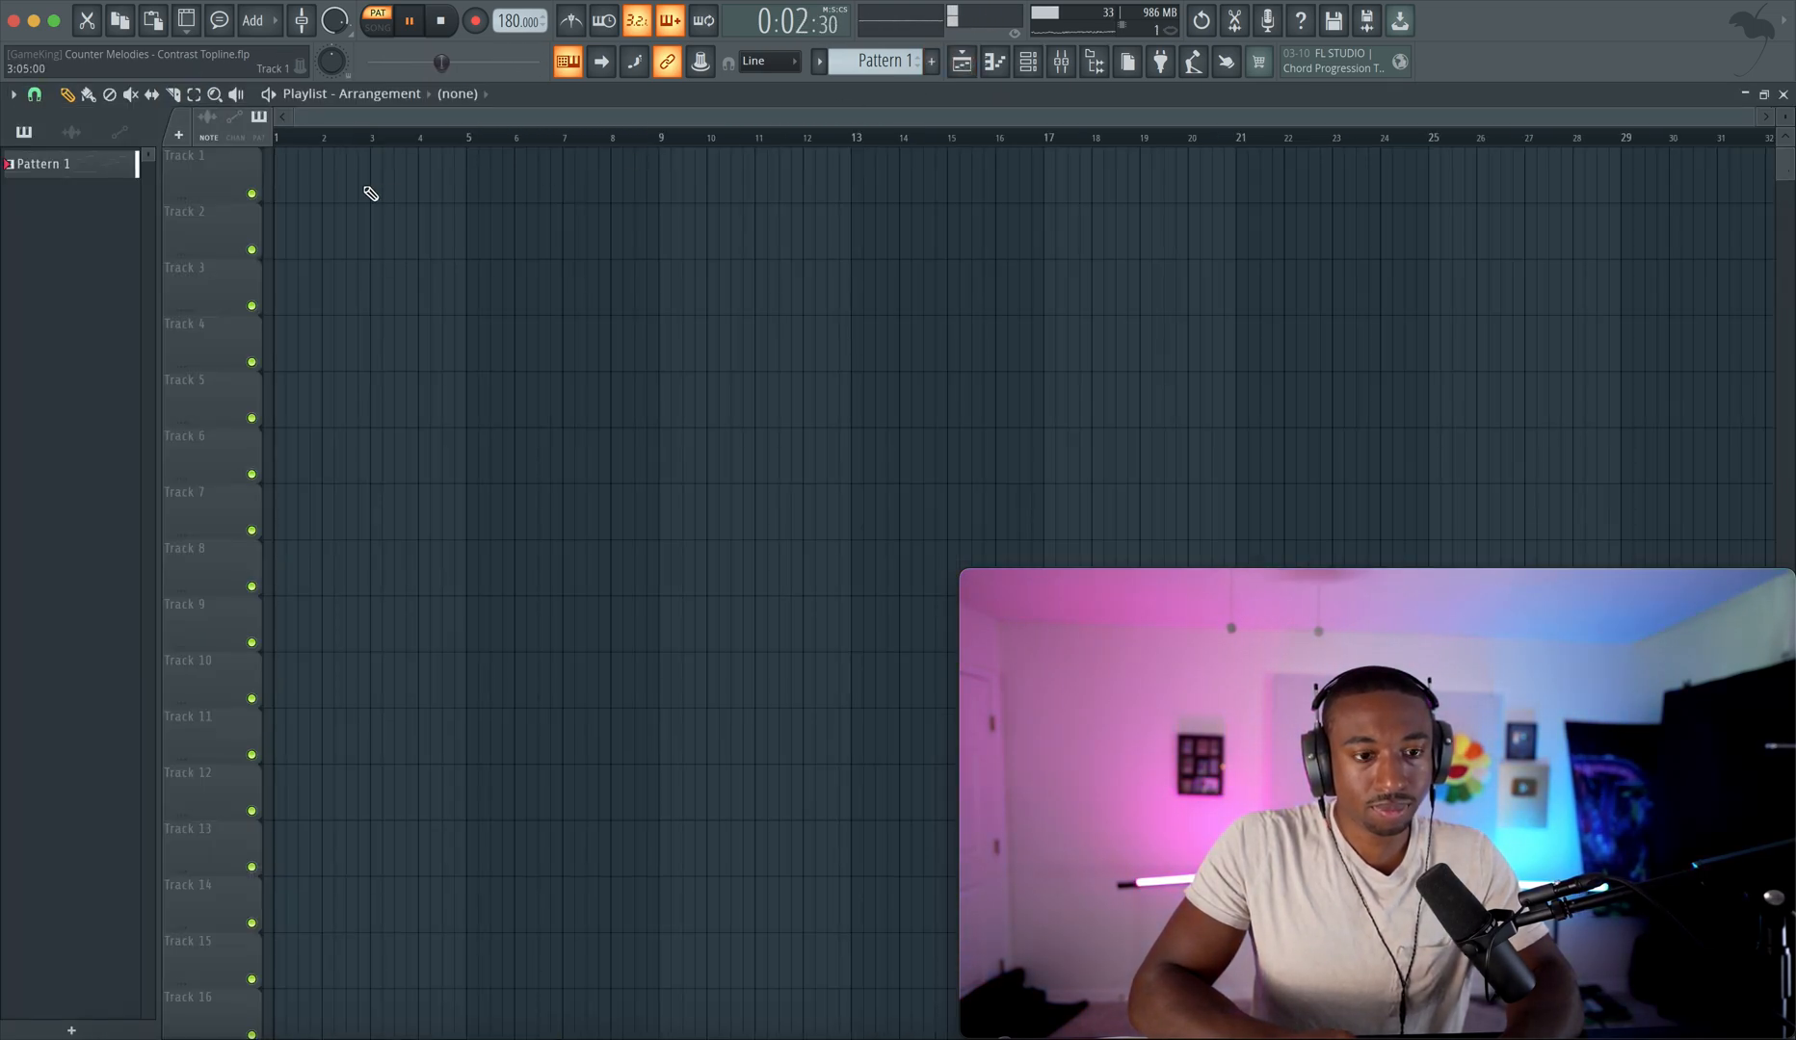
pyautogui.press('l')
pyautogui.press('space')
pyautogui.rightClick(239, 175)
pyautogui.click(199, 193)
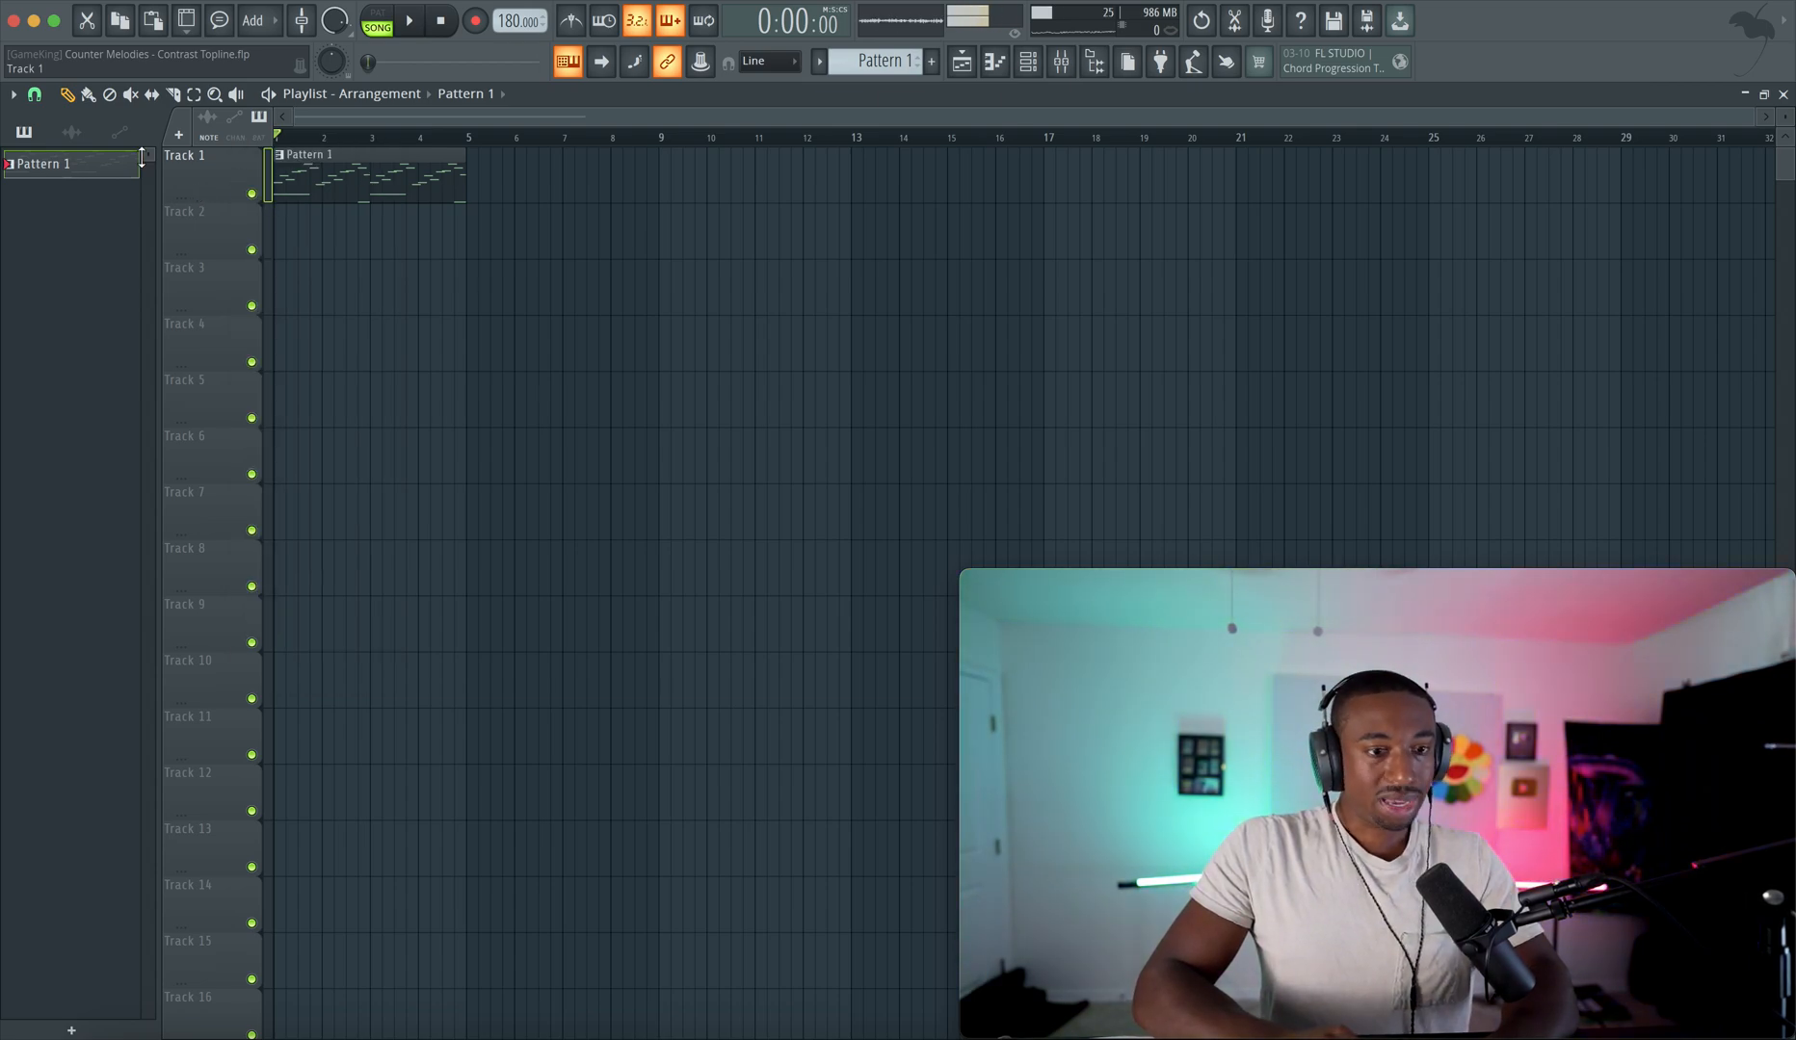
# - Transpose Pattern 1 up by 3 semitones and play it back
pyautogui.rightClick(107, 166)
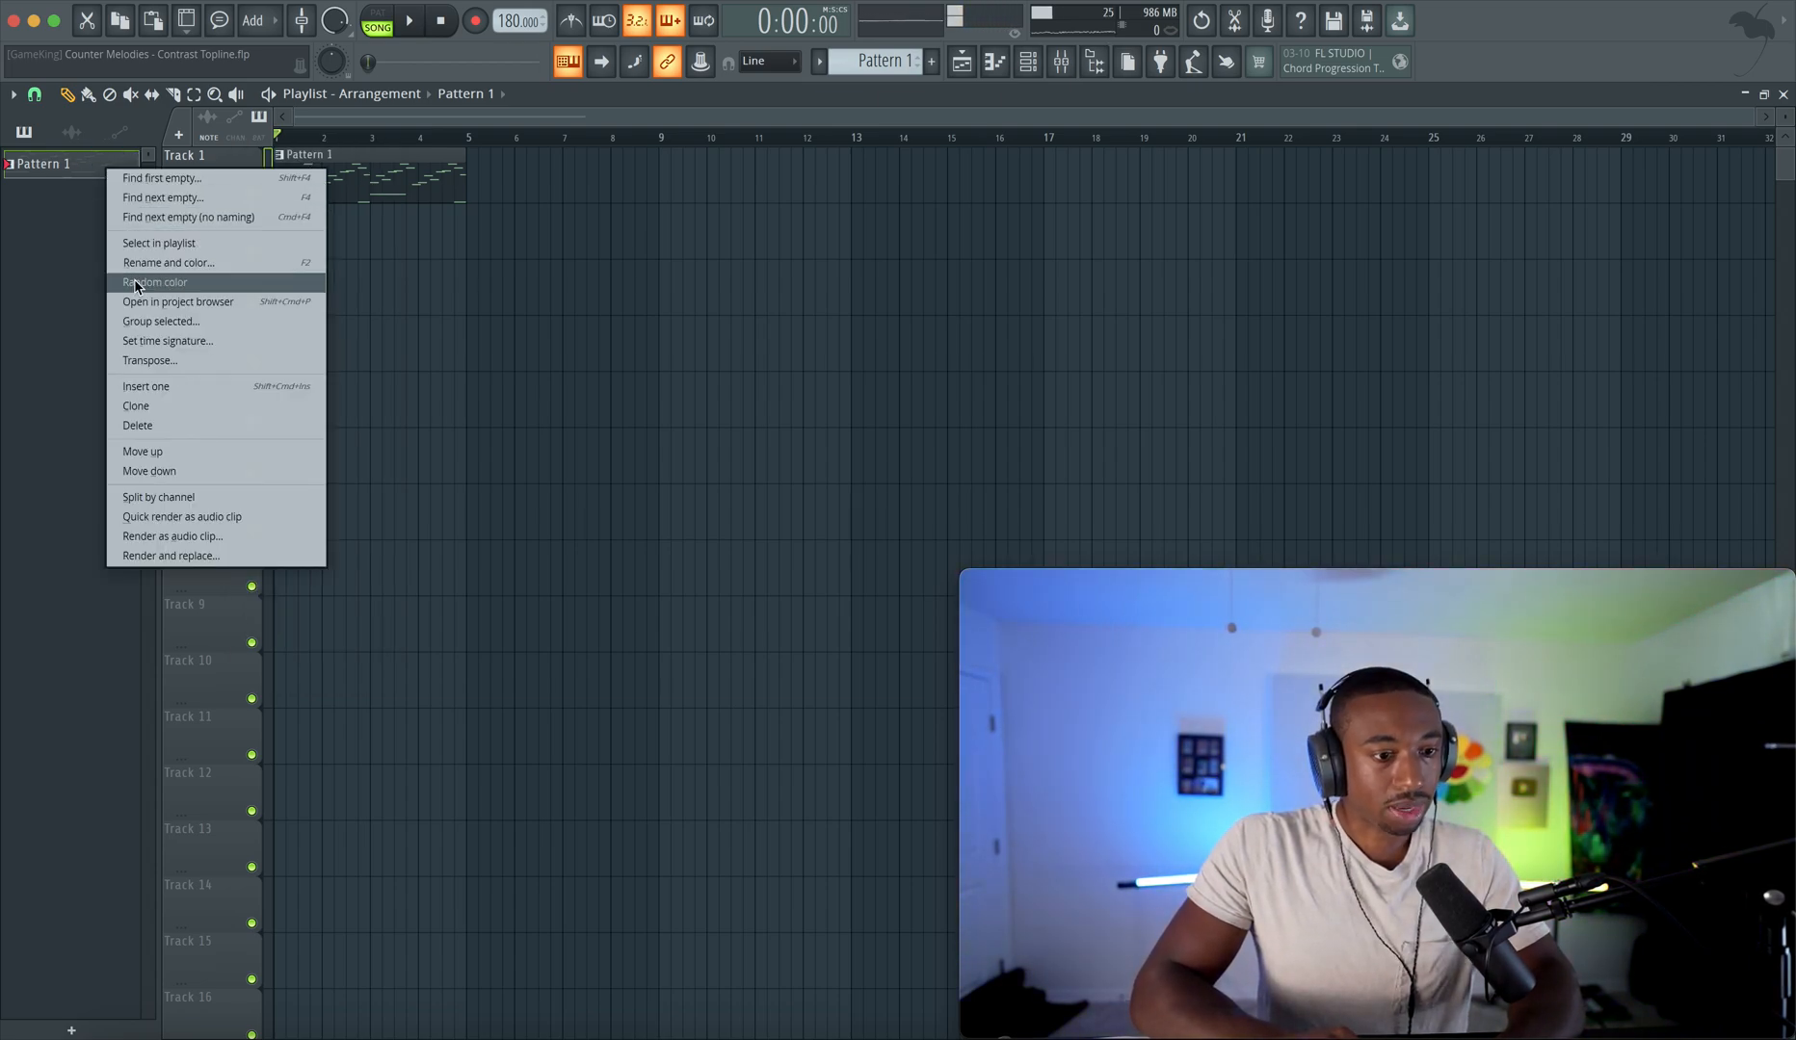
pyautogui.click(176, 362)
pyautogui.write('3')
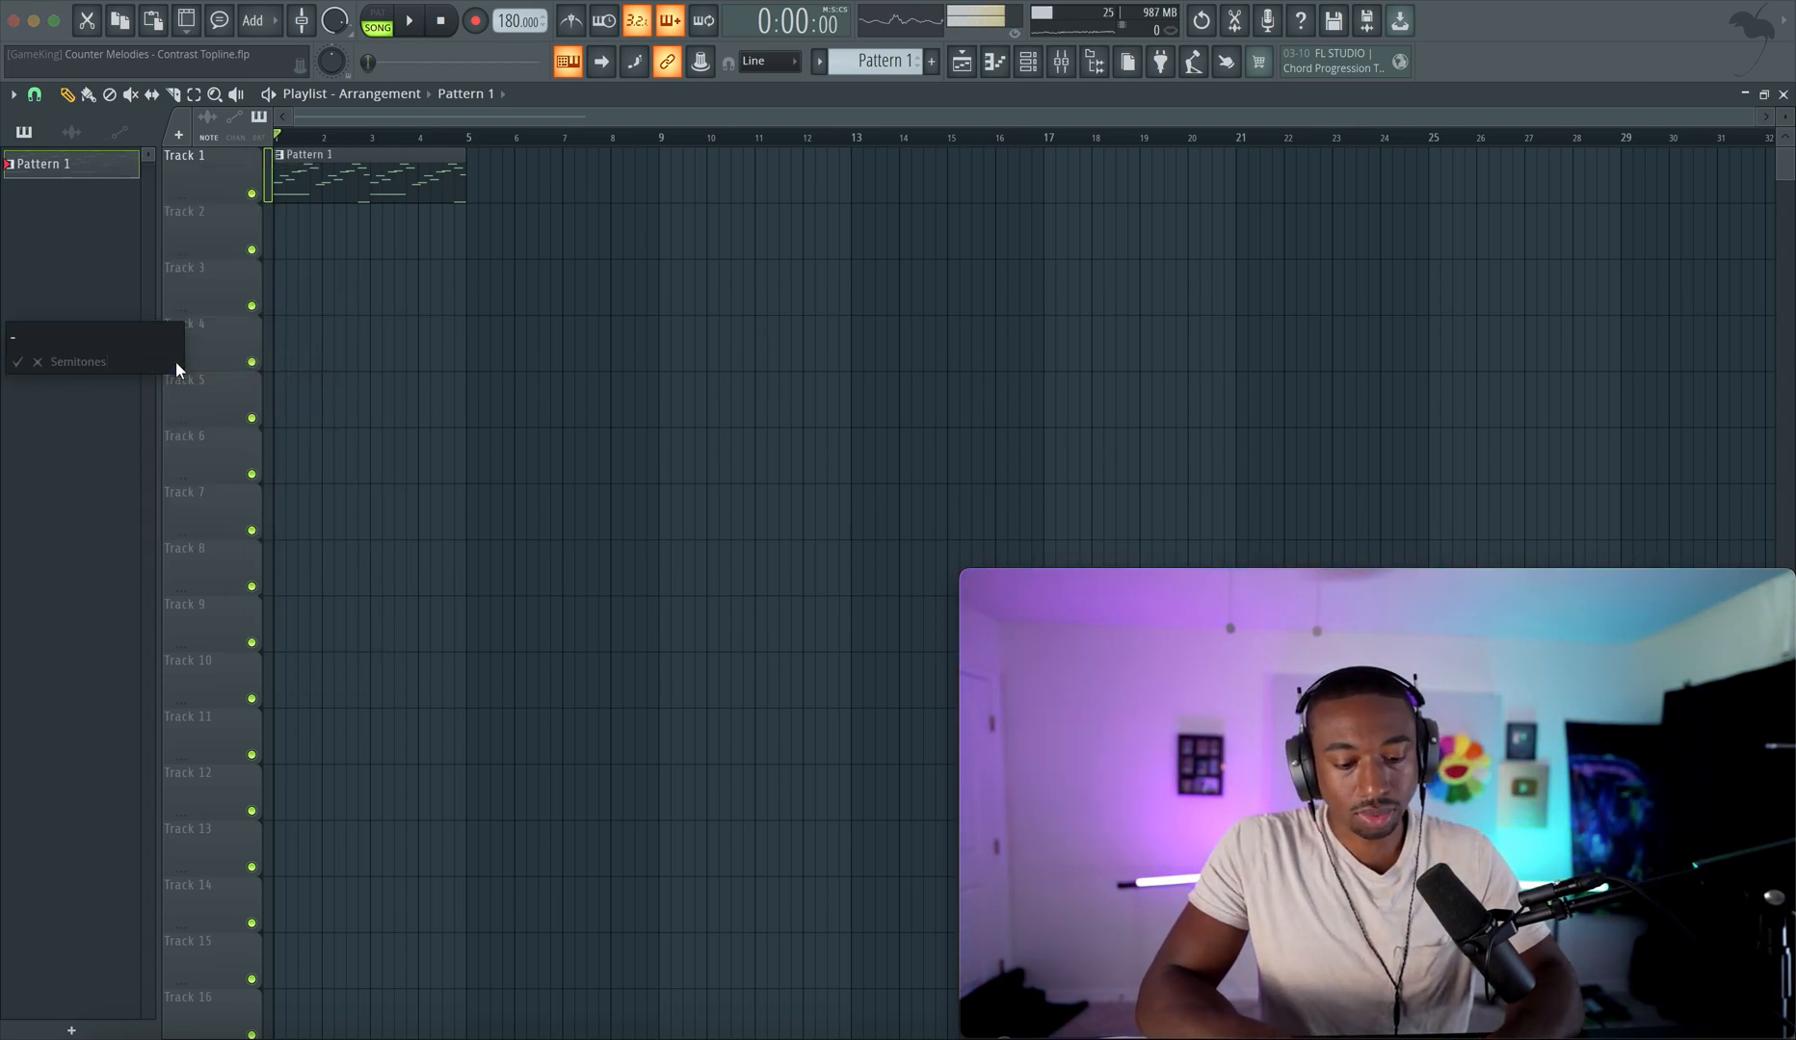
pyautogui.press('Return')
pyautogui.press('space')
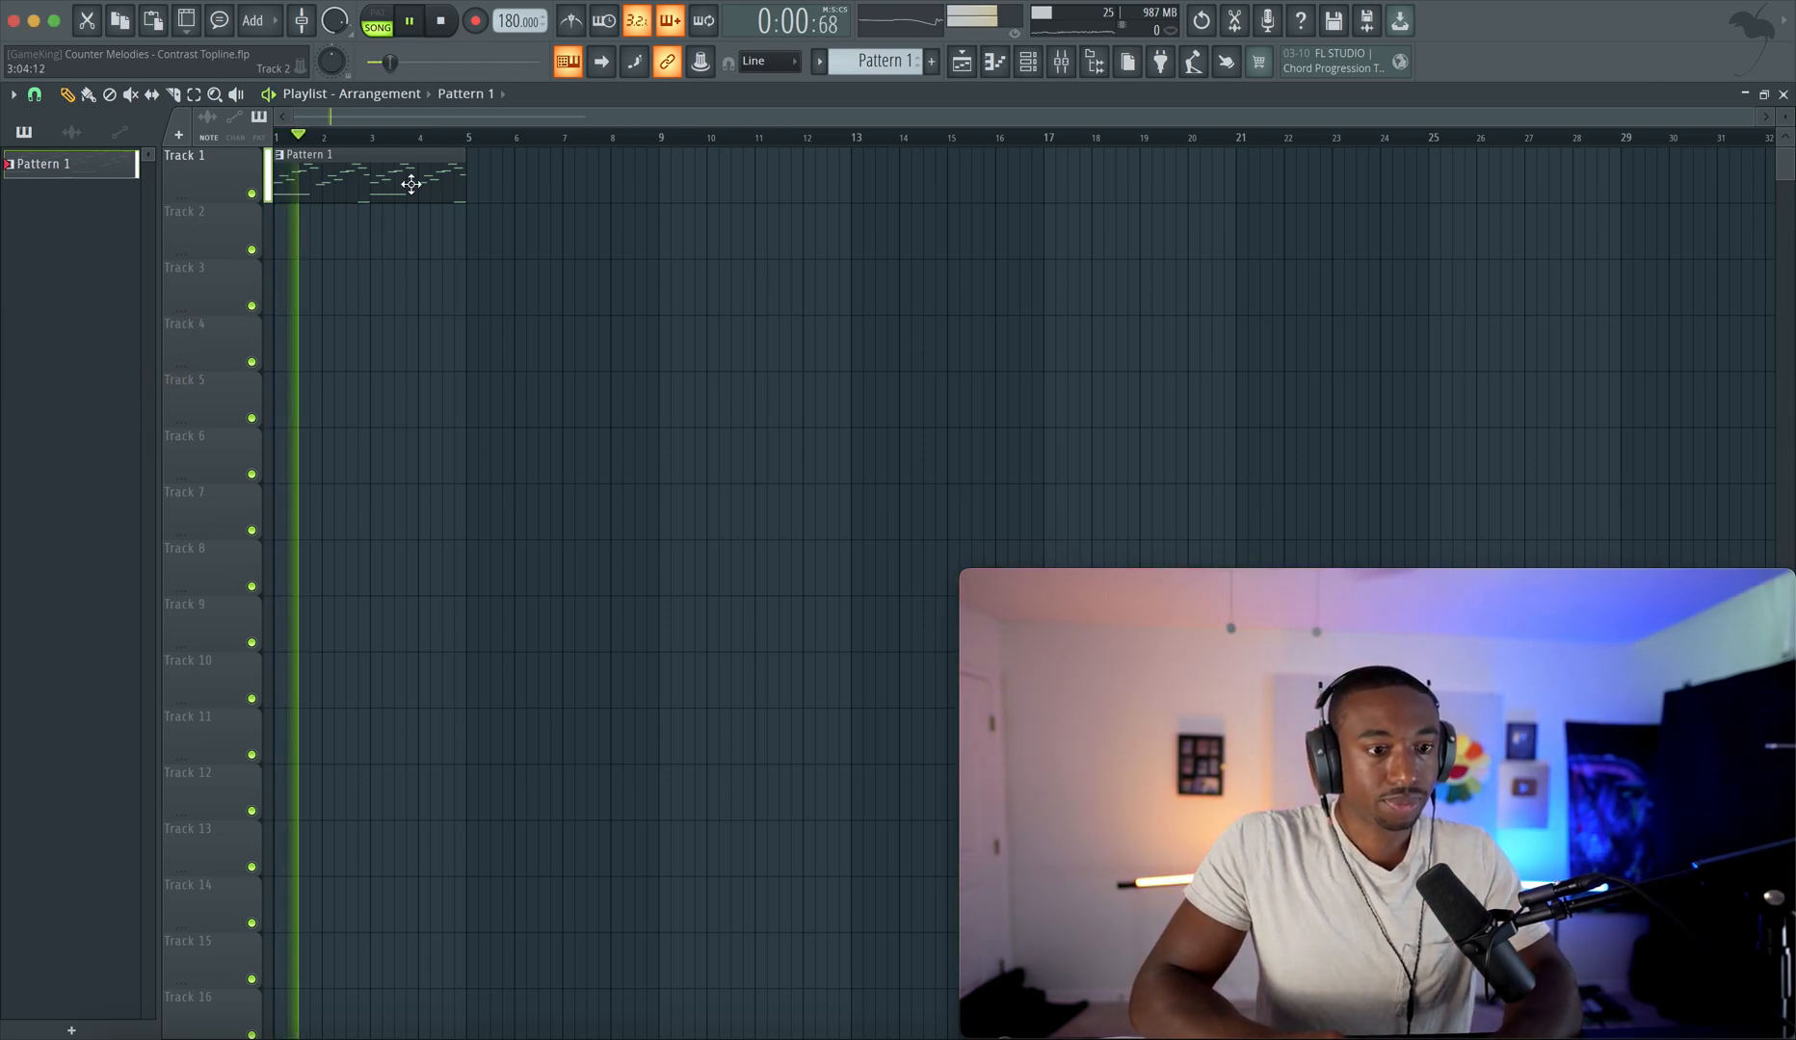
# - Raise the second note of bar 3 in the Sawer melody to C#4 and add an A#3 note directly after it
pyautogui.doubleClick(368, 176)
pyautogui.press('space')
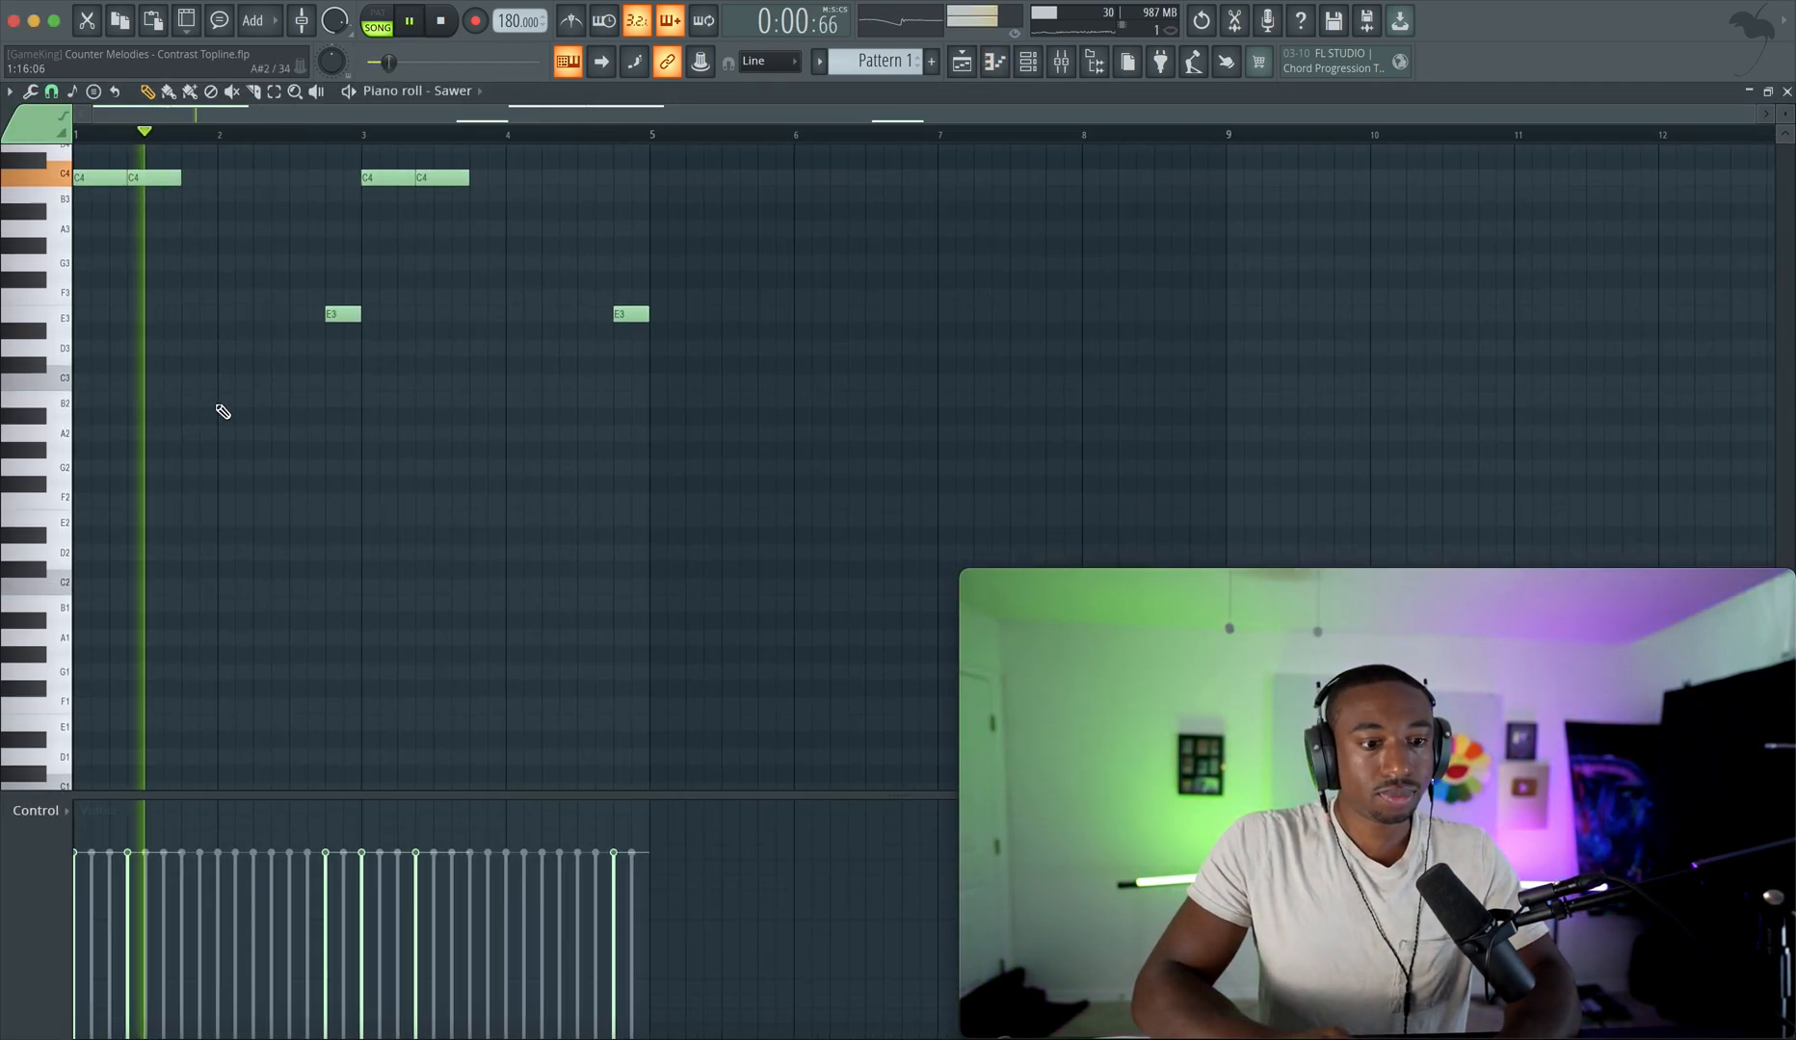
pyautogui.moveTo(445, 325); pyautogui.dragTo(458, 313)
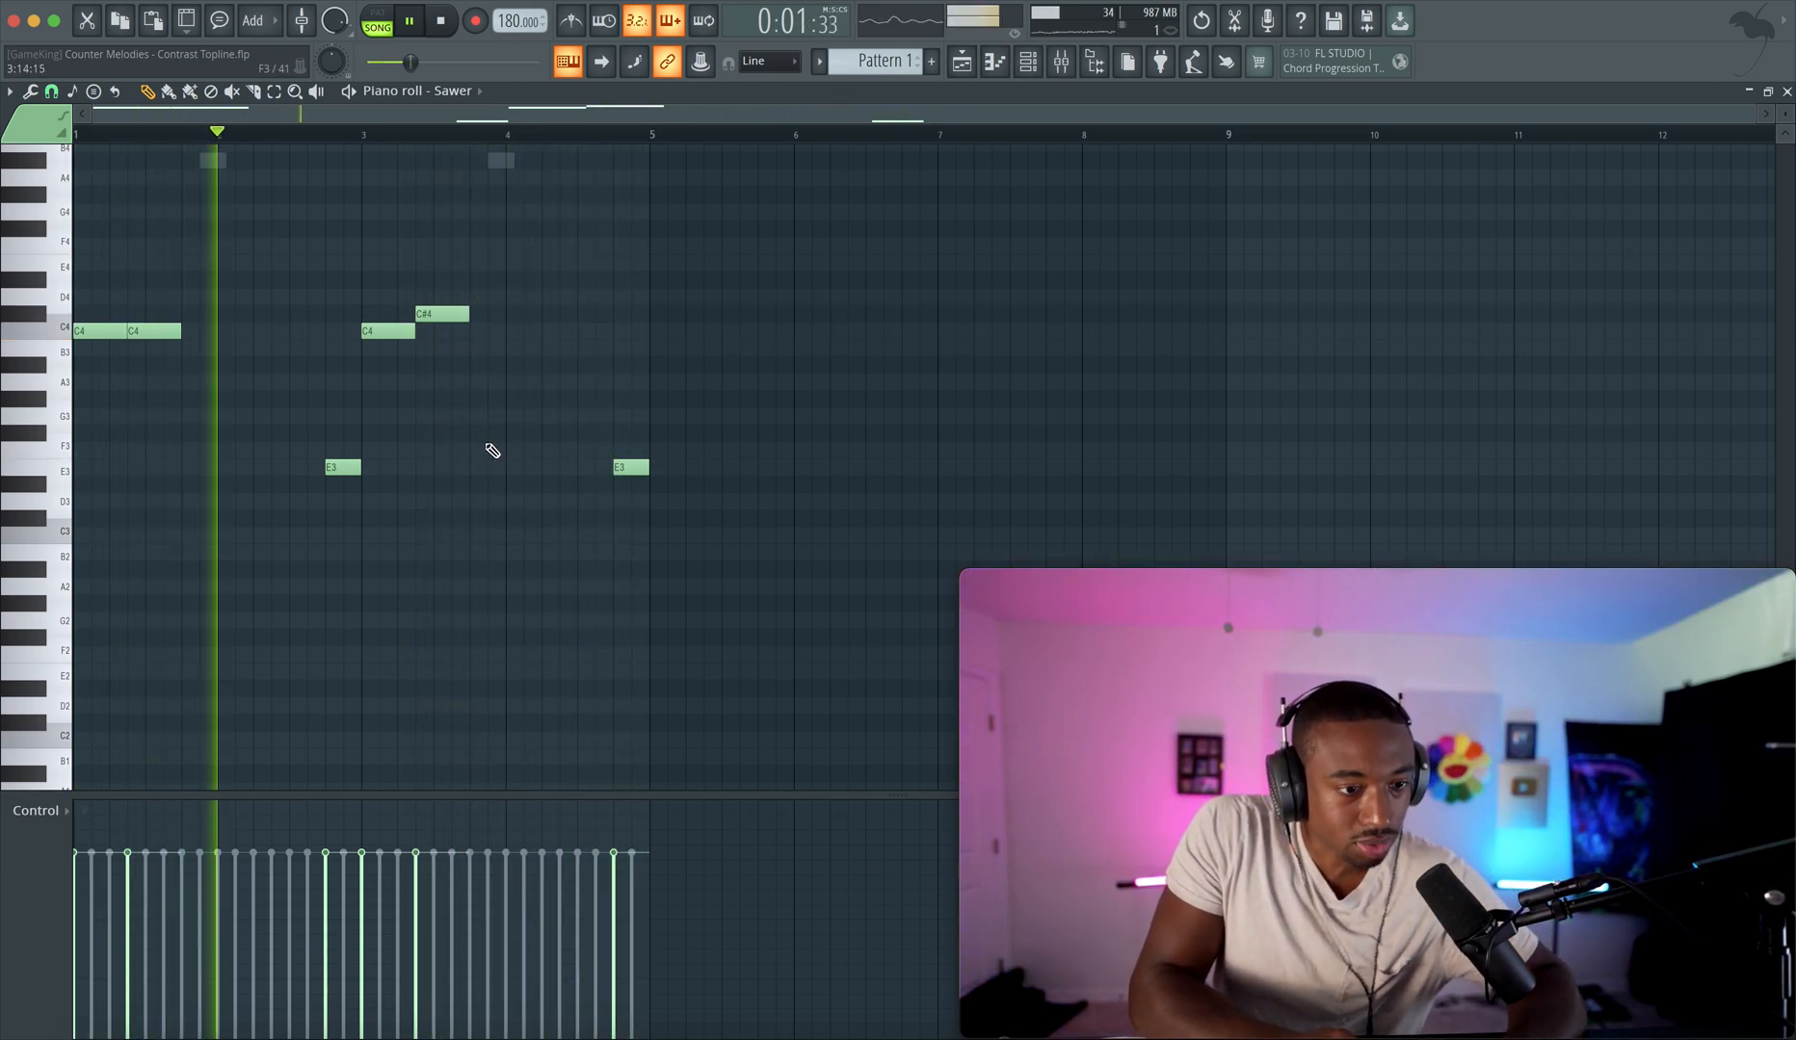
pyautogui.click(473, 382)
pyautogui.press('space')
pyautogui.press('space')
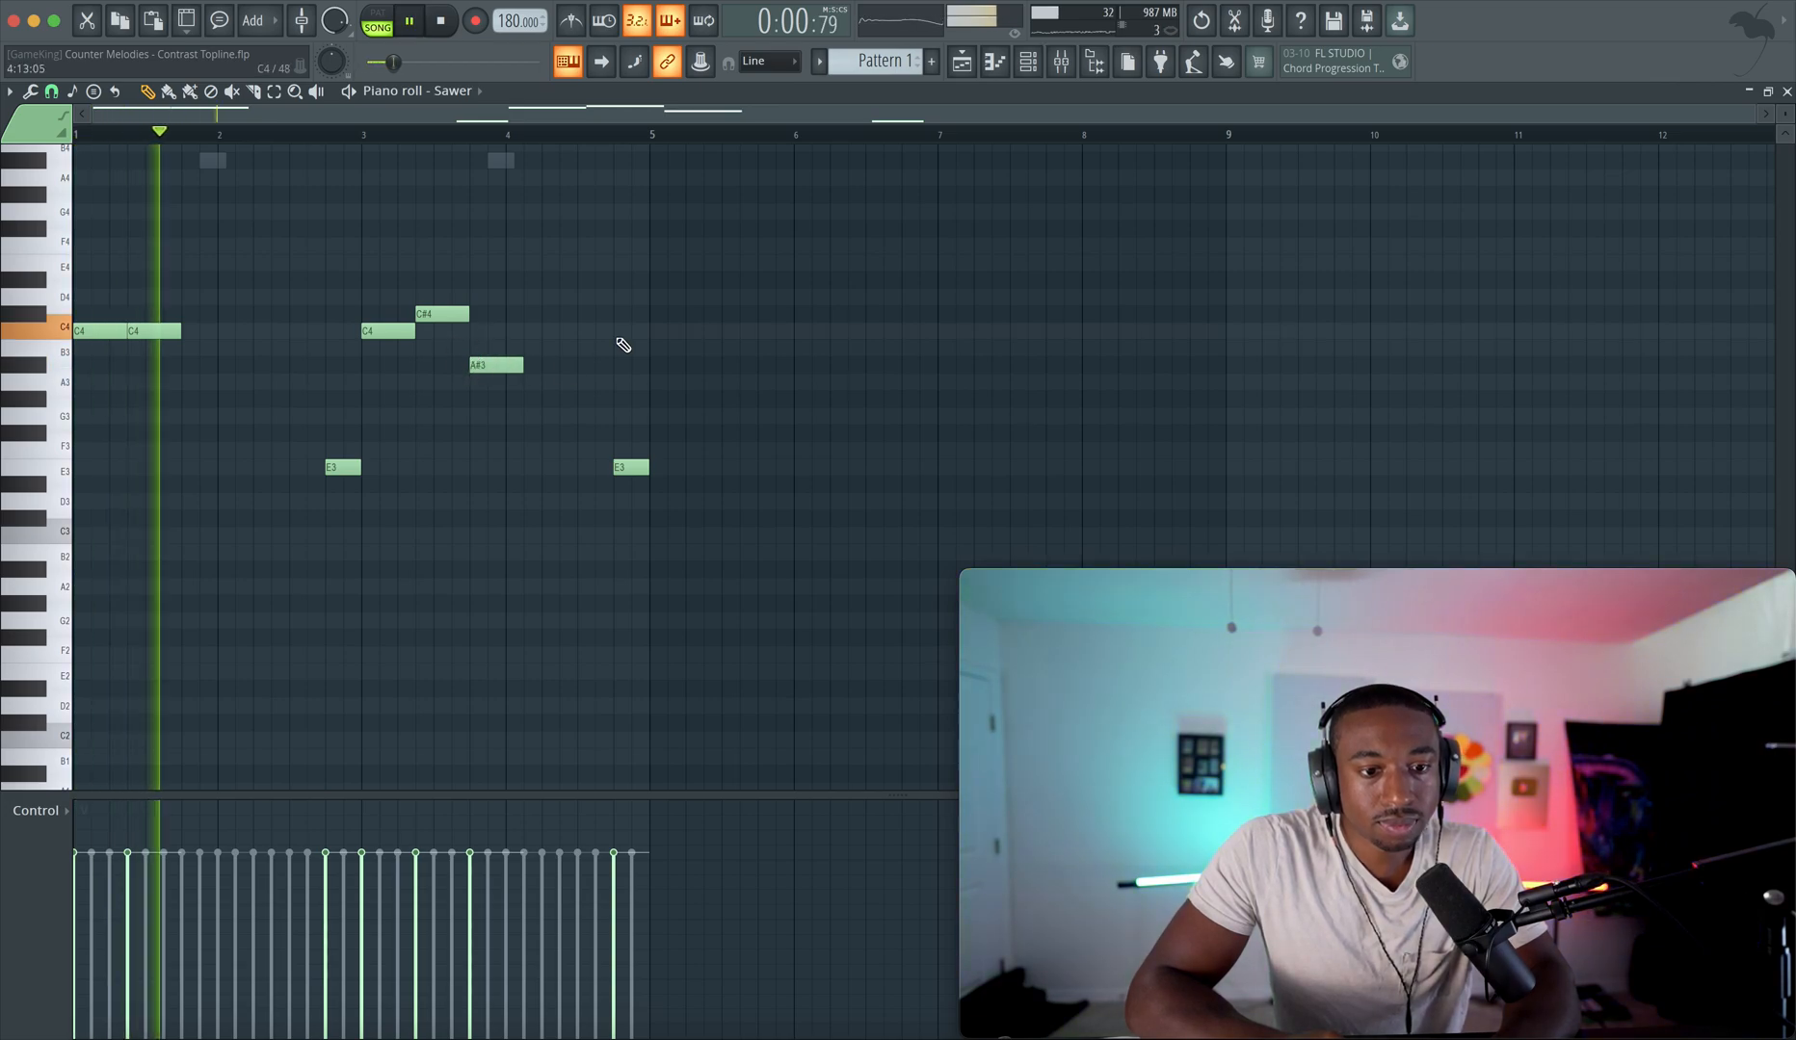
# - Adjust Sawer's filter envelope amplitude and set its filter envelope decay to about 3 s
pyautogui.click(1027, 61)
pyautogui.click(299, 170)
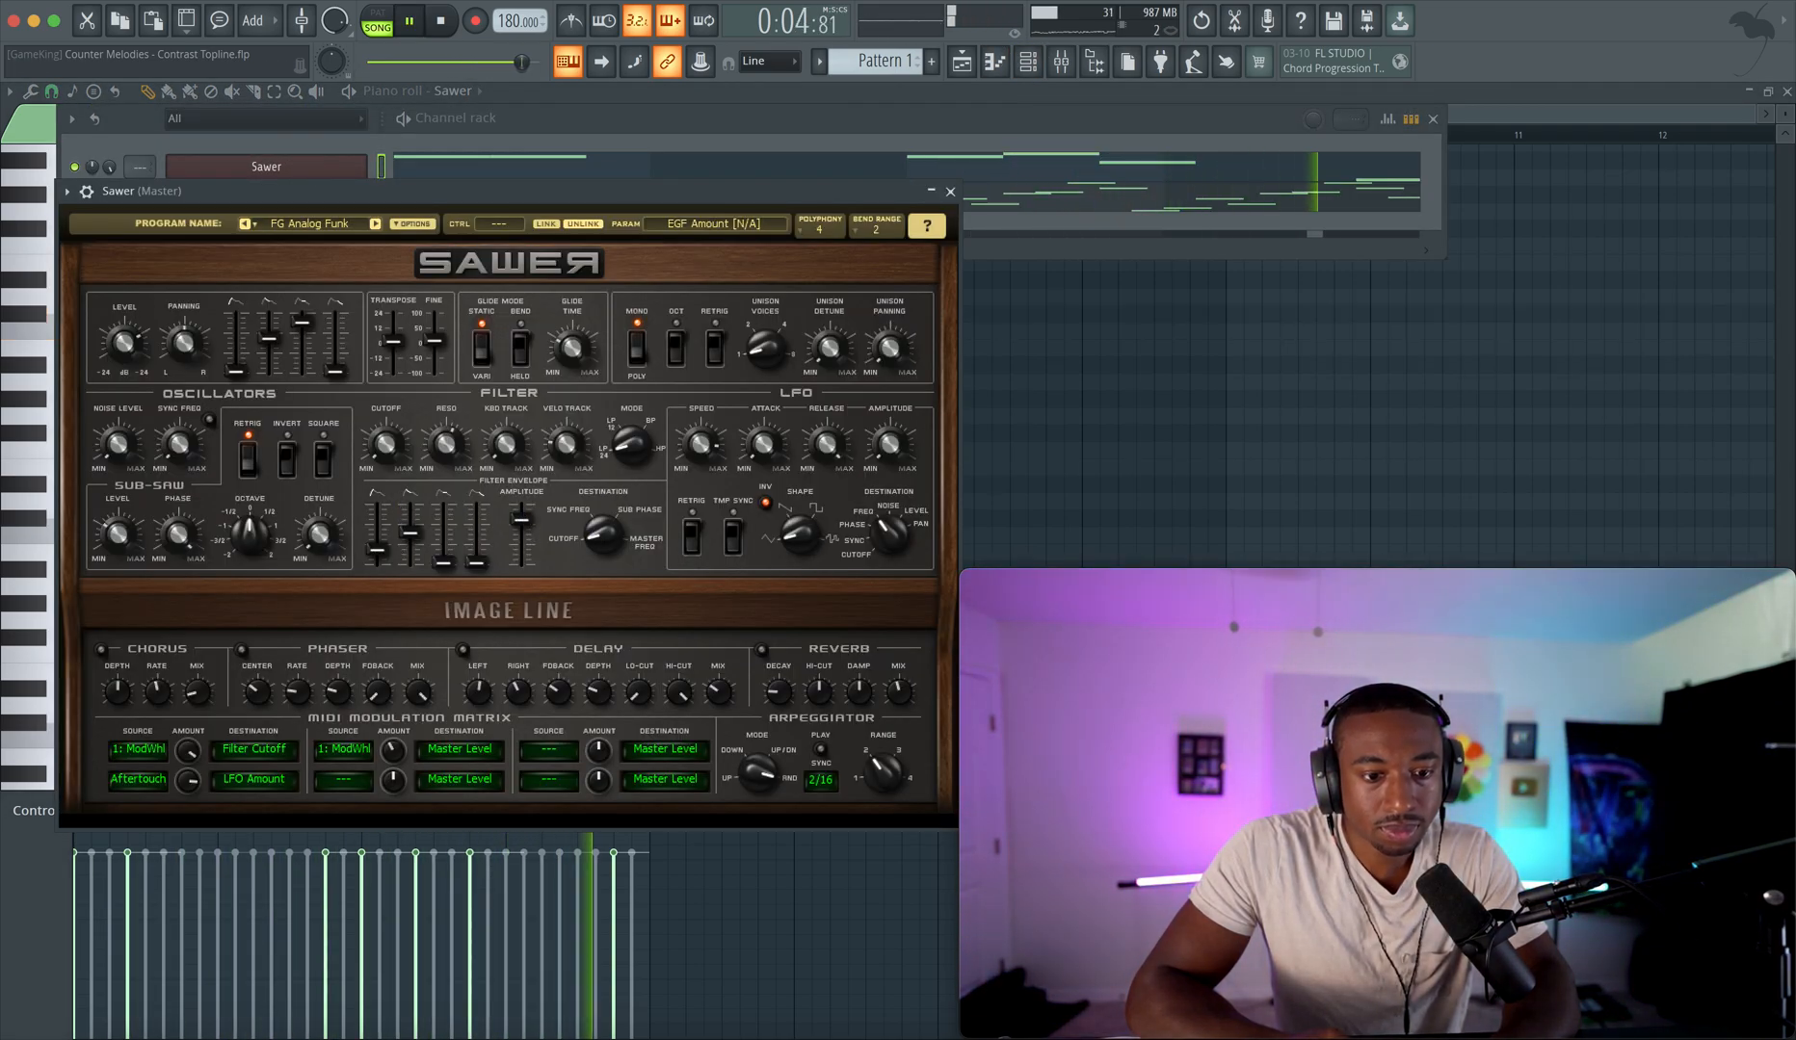
pyautogui.moveTo(521, 527); pyautogui.dragTo(521, 520)
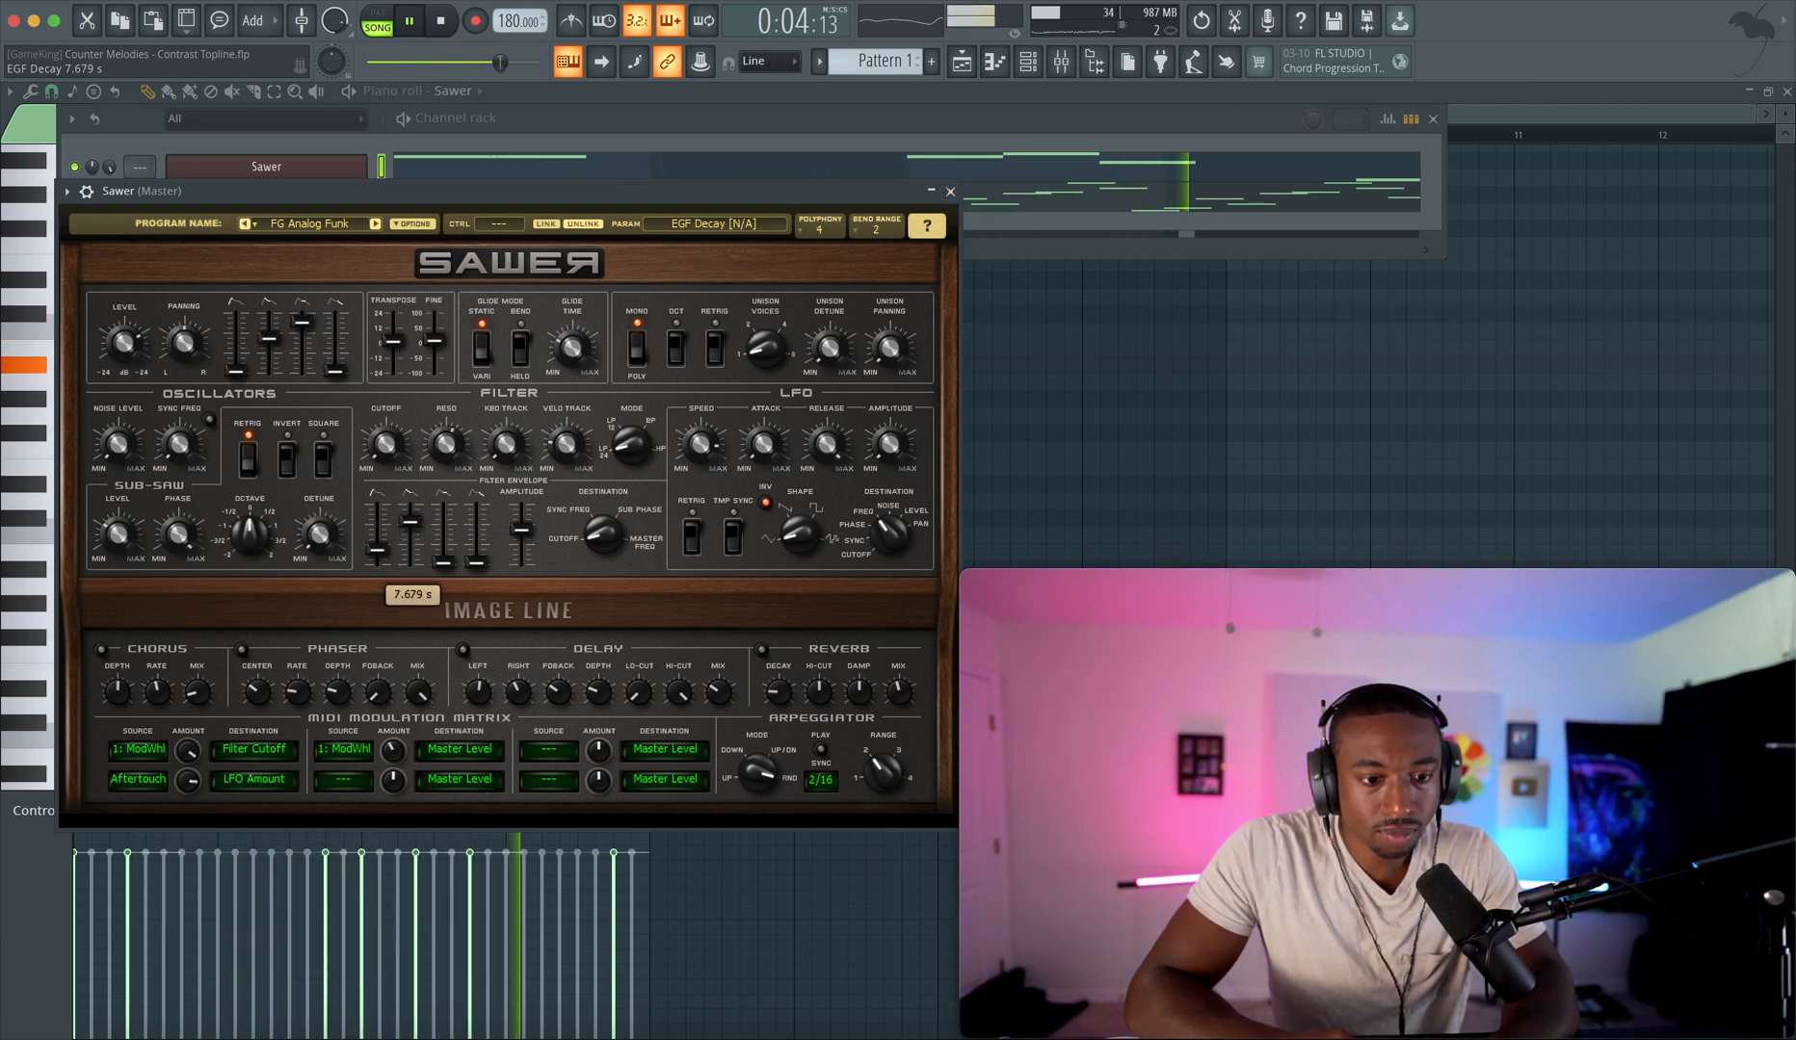
pyautogui.moveTo(411, 522); pyautogui.dragTo(410, 519)
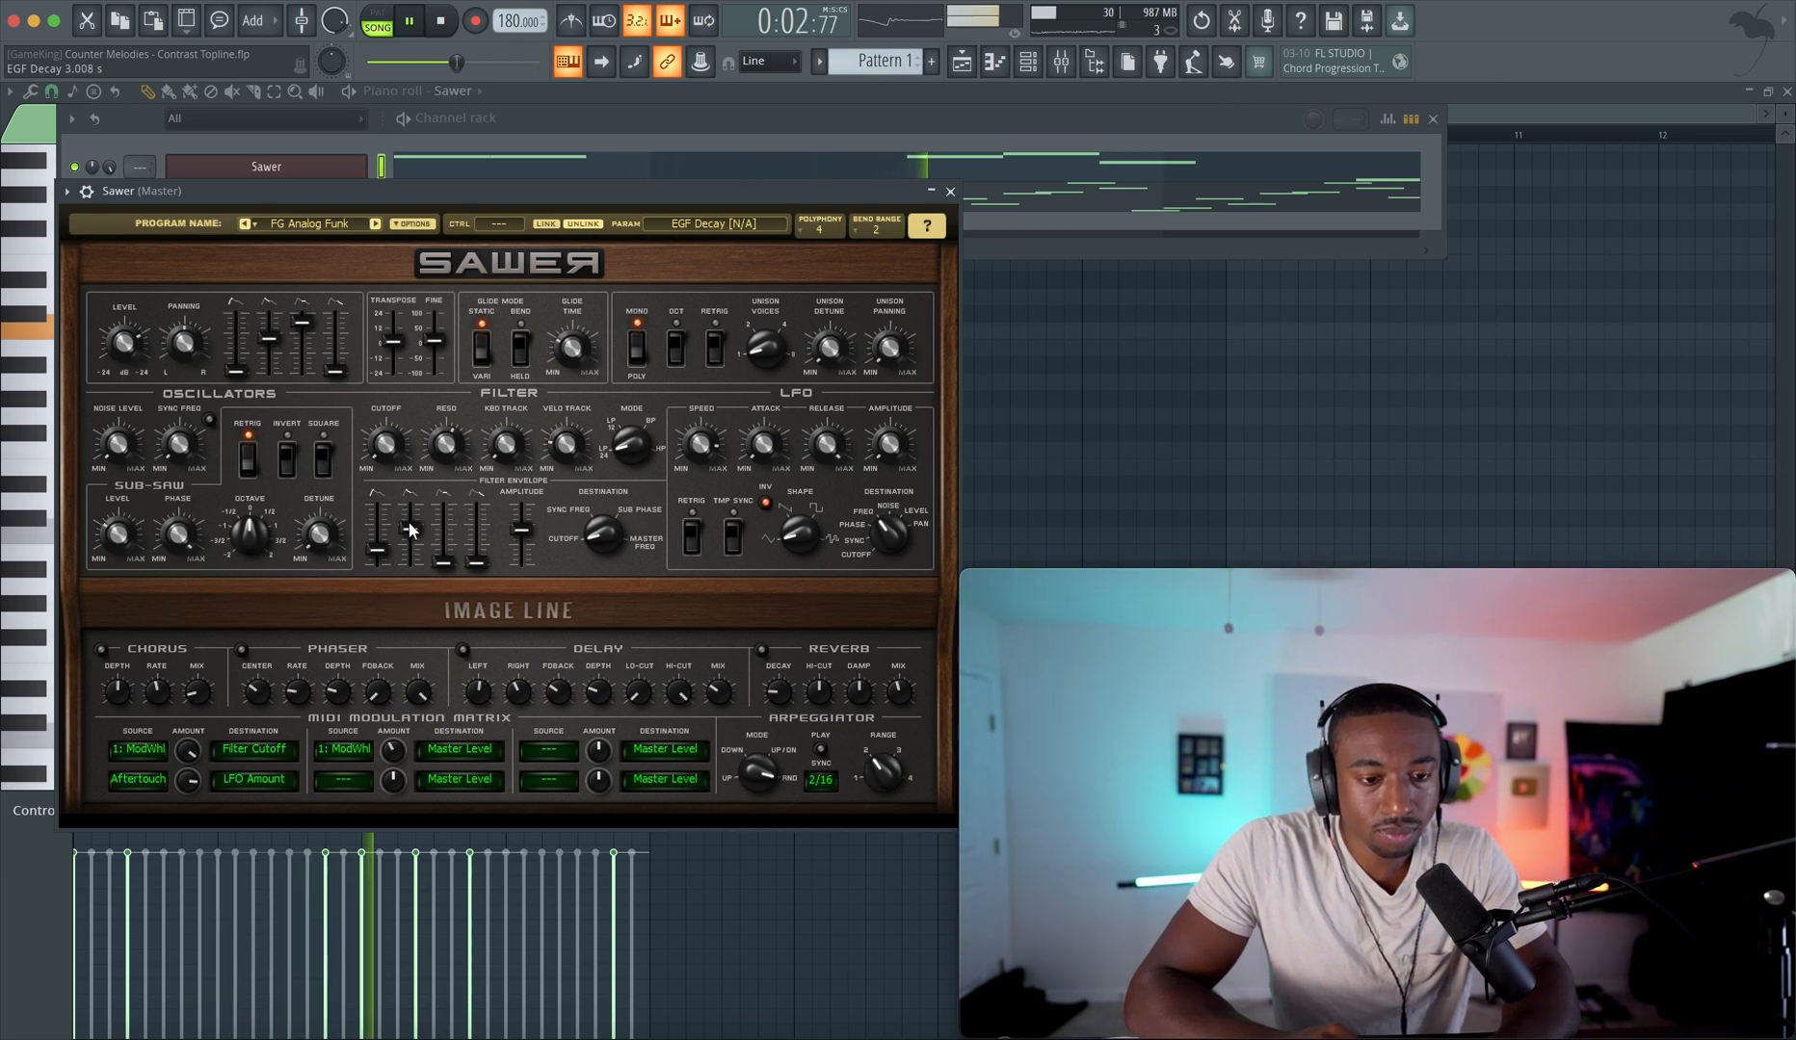
pyautogui.click(951, 191)
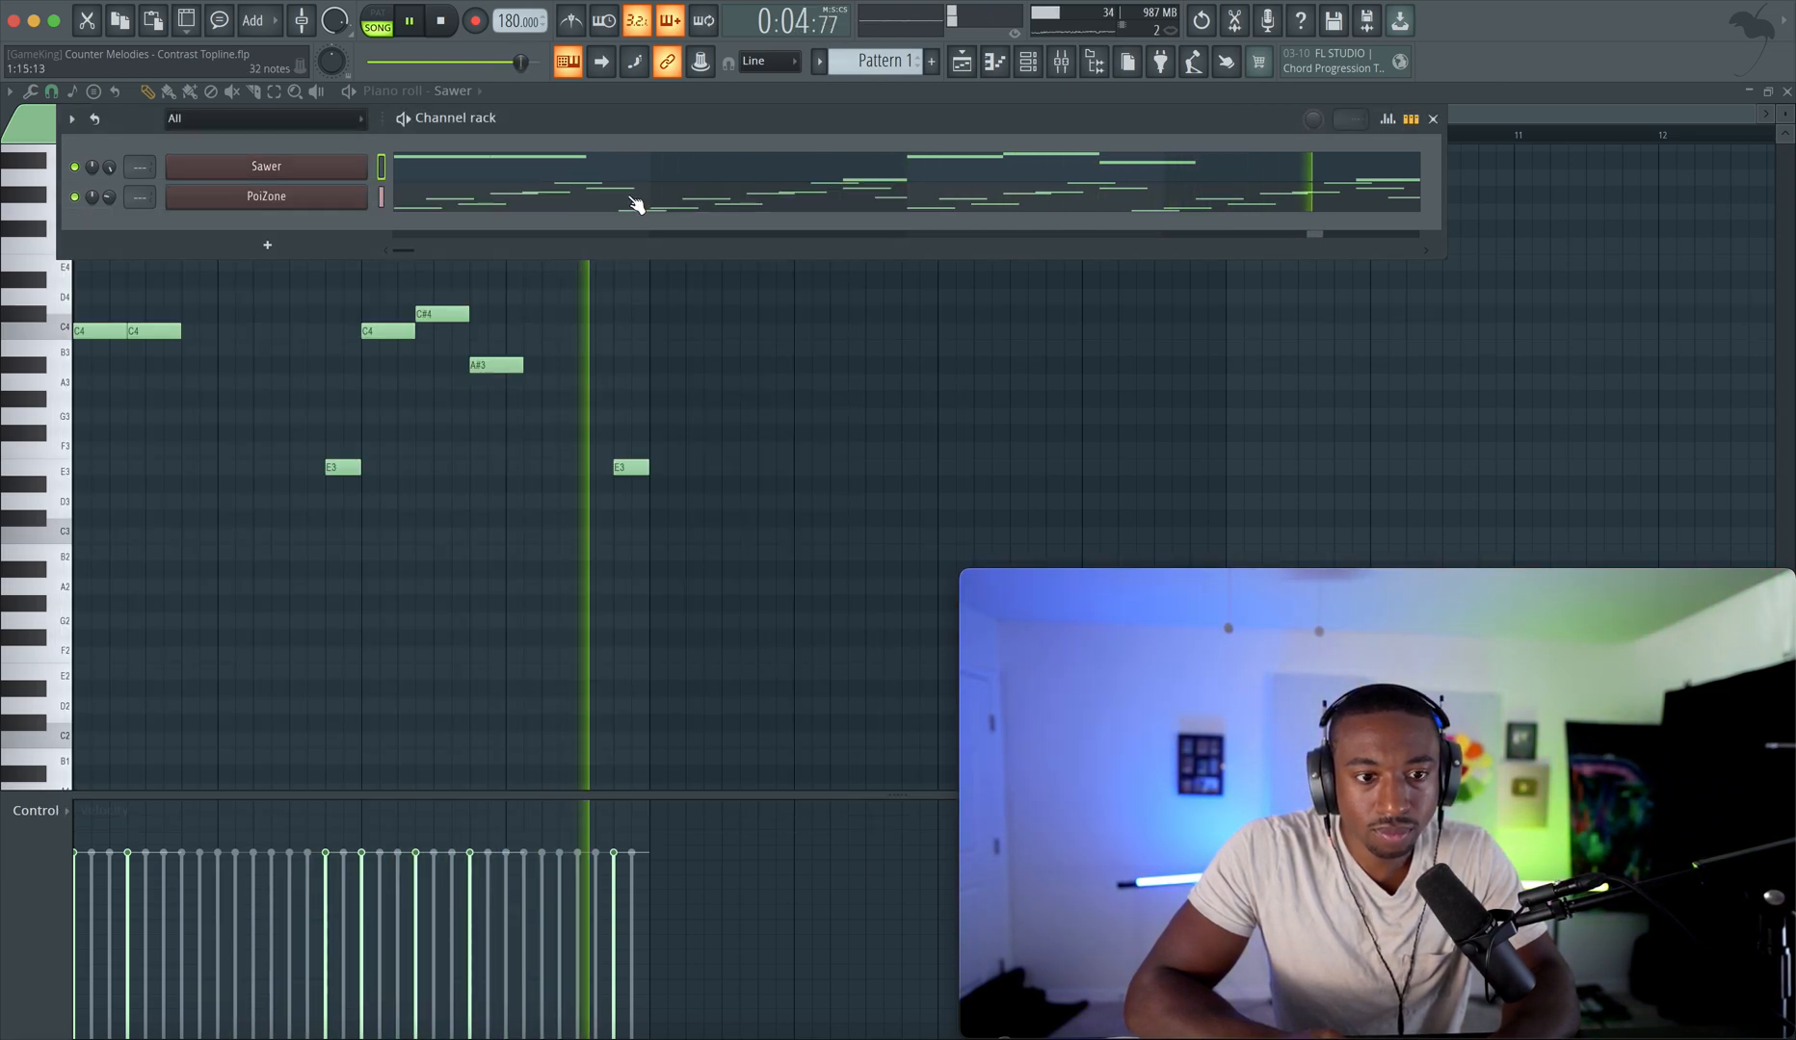
# - Lower the whole Sawer melody by one octave, and raise its two E2 notes to E3
pyautogui.press('F6')
pyautogui.hotkey('ctrl', 'Down')
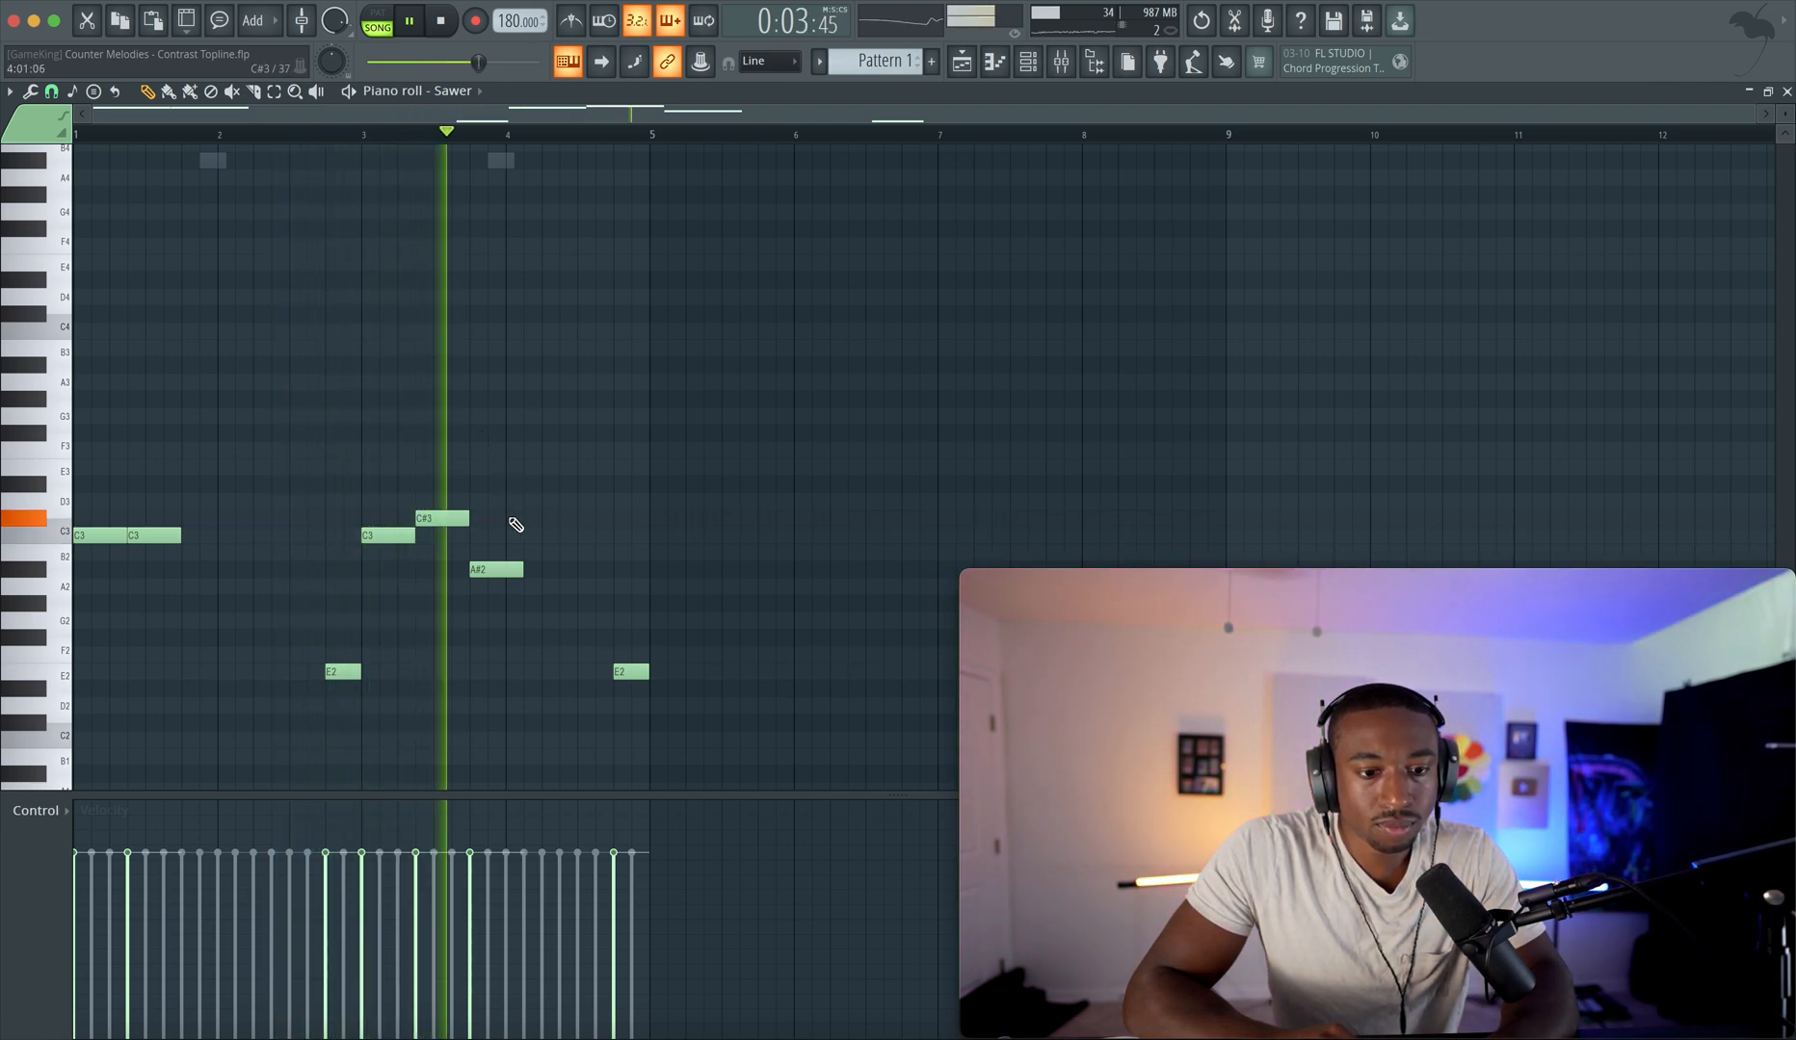
pyautogui.moveTo(665, 668); pyautogui.dragTo(210, 676)
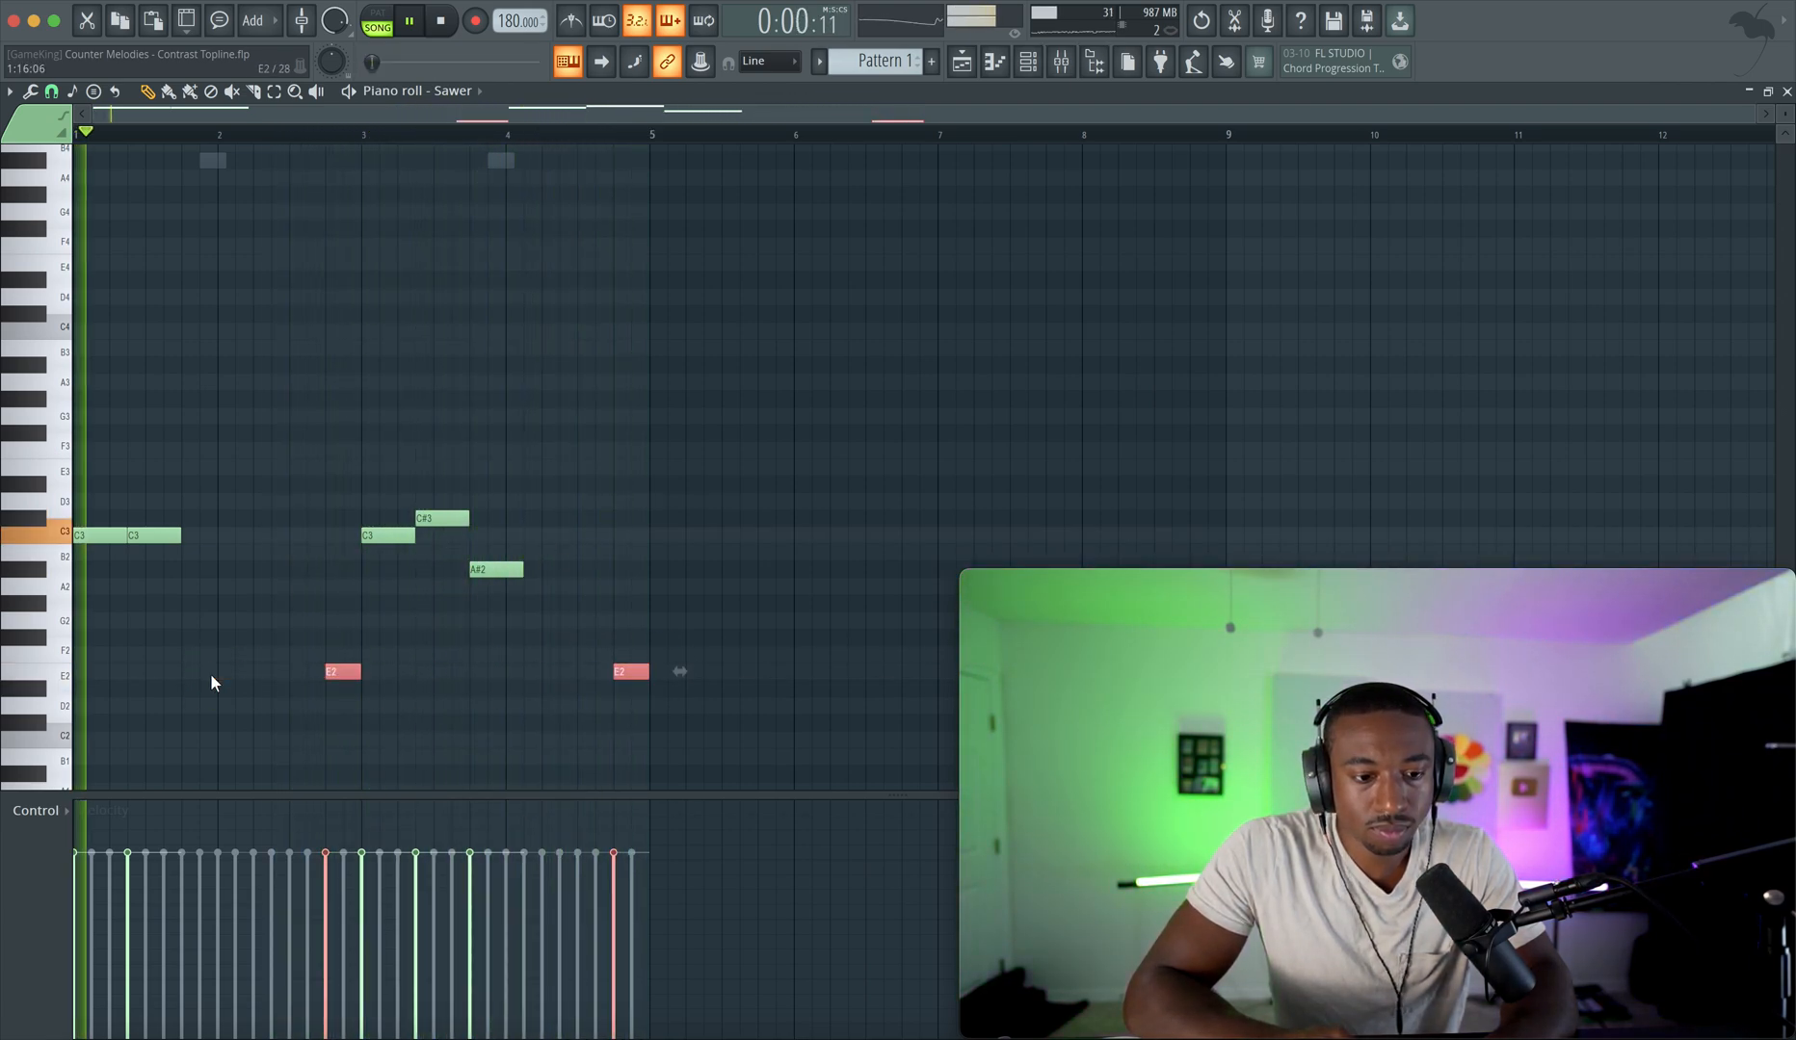
pyautogui.hotkey('ctrl', 'Up')
pyautogui.keyDown('ctrl'); pyautogui.click(368, 597); pyautogui.keyUp('ctrl')
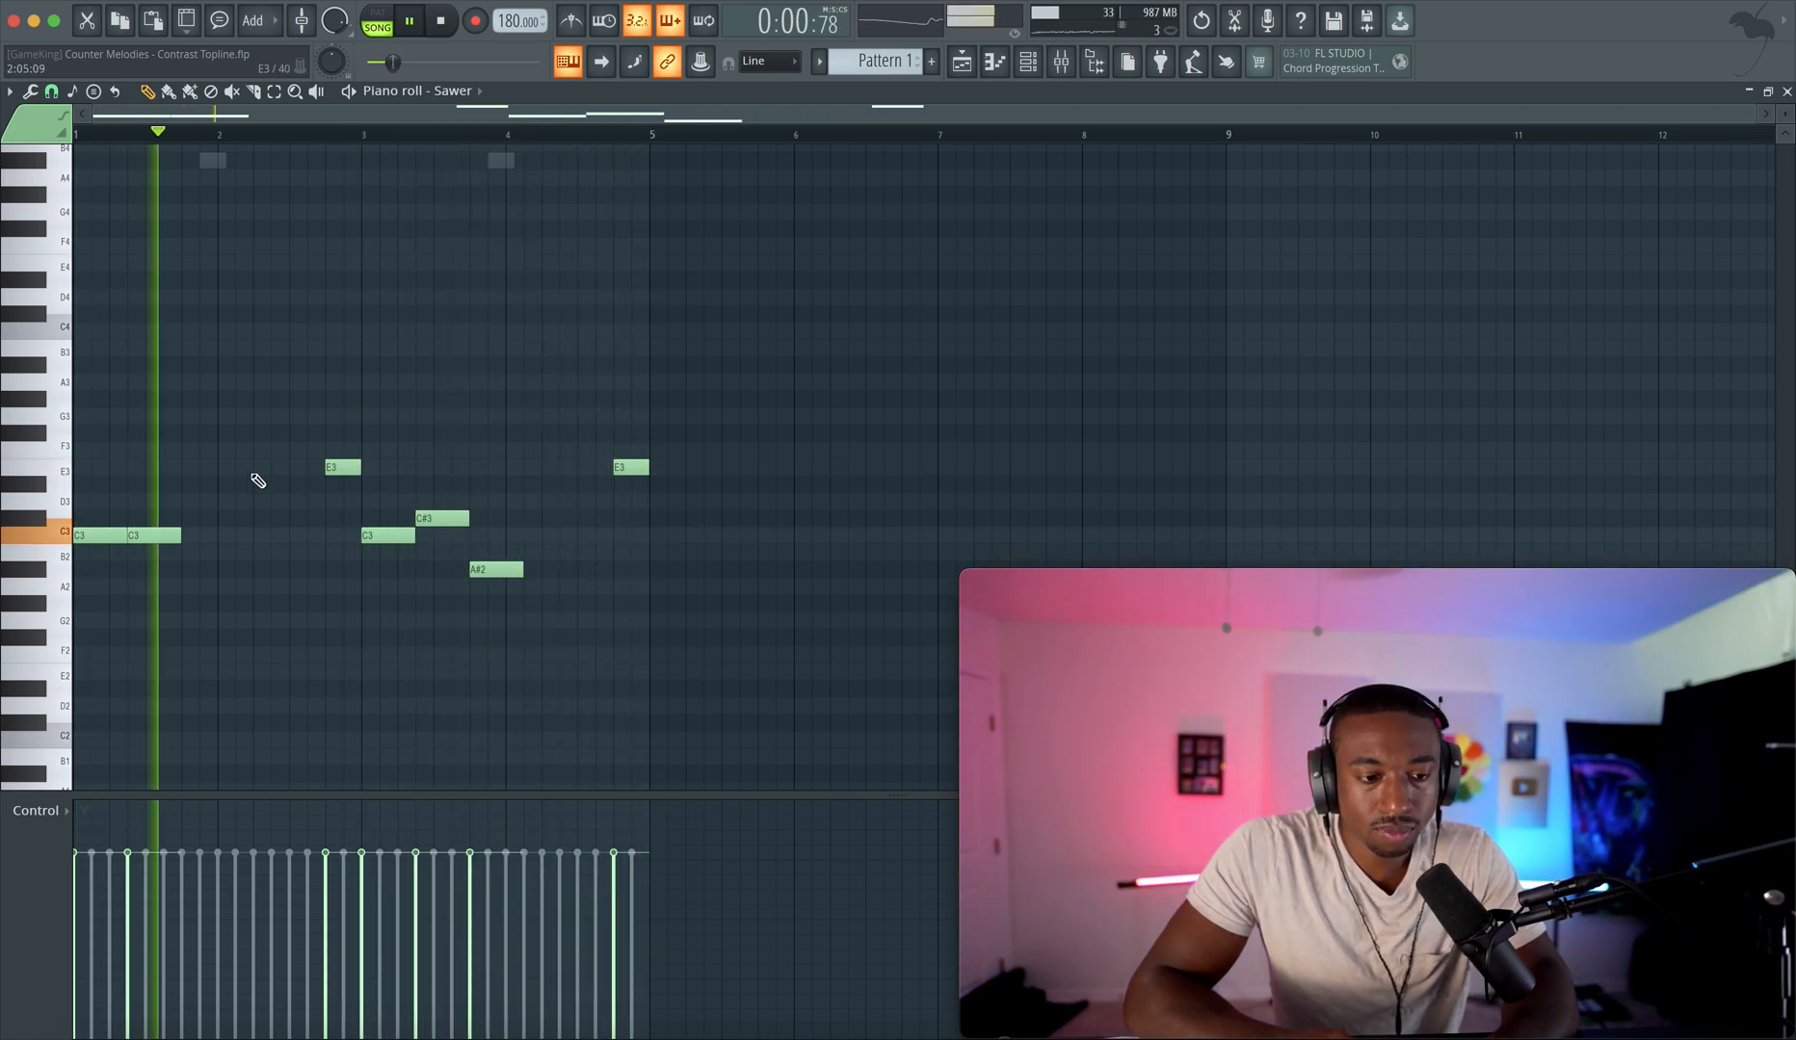
# - Shorten the second C3 note of bar 1 to one beat starting on beat 3, and add a one-beat C#3 after it
pyautogui.moveTo(171, 535); pyautogui.dragTo(182, 534)
pyautogui.click(189, 518)
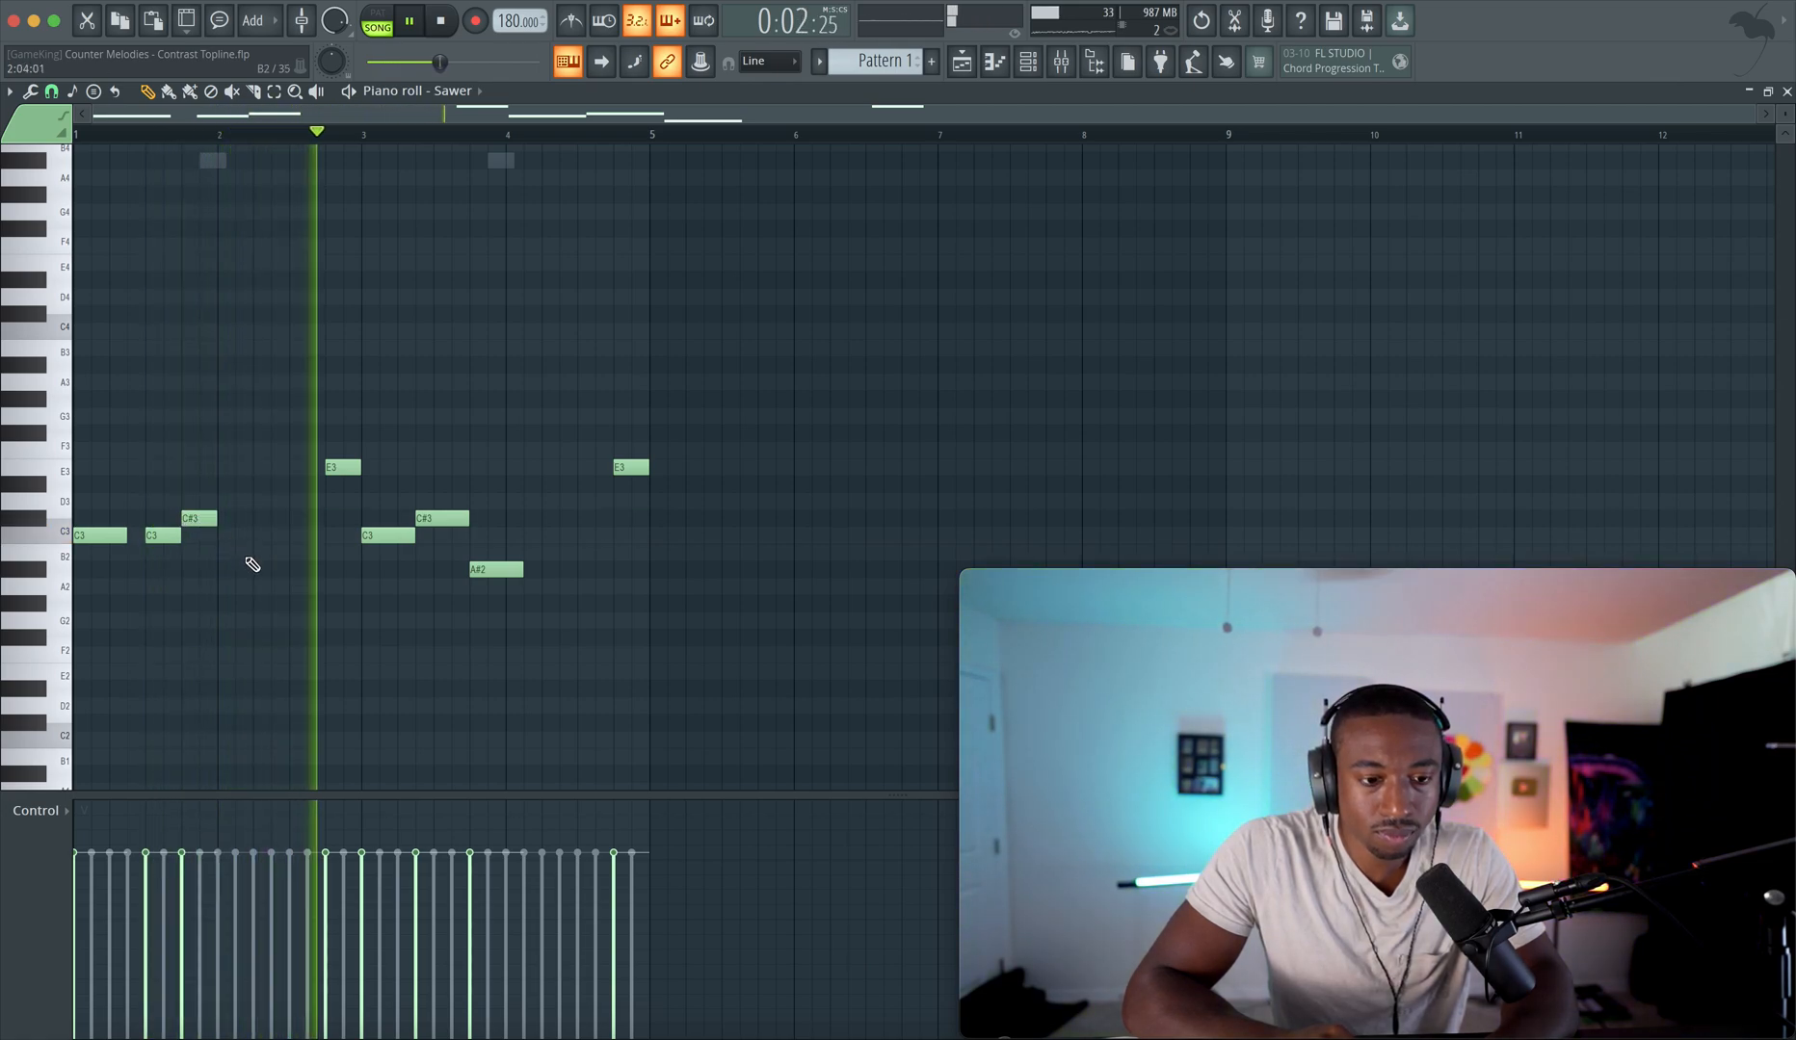
pyautogui.press('space')
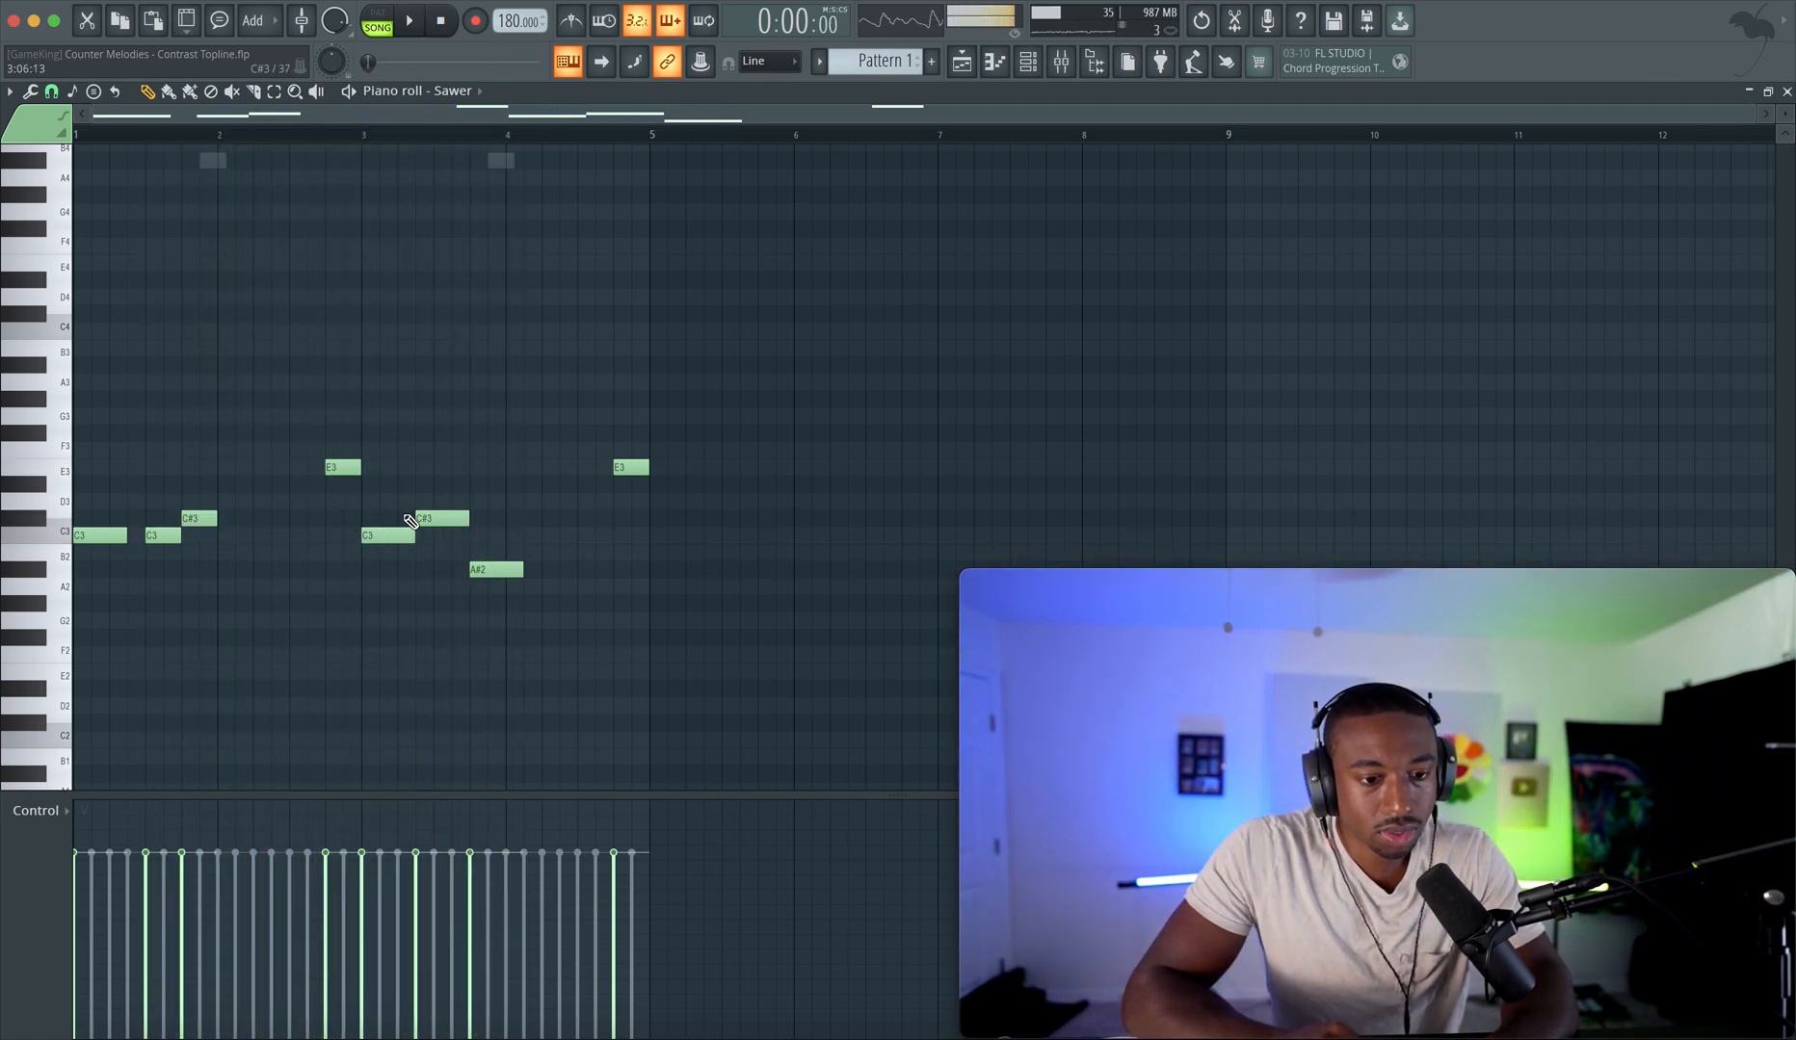
pyautogui.moveTo(380, 493); pyautogui.dragTo(573, 586)
pyautogui.click(328, 632)
pyautogui.press('space')
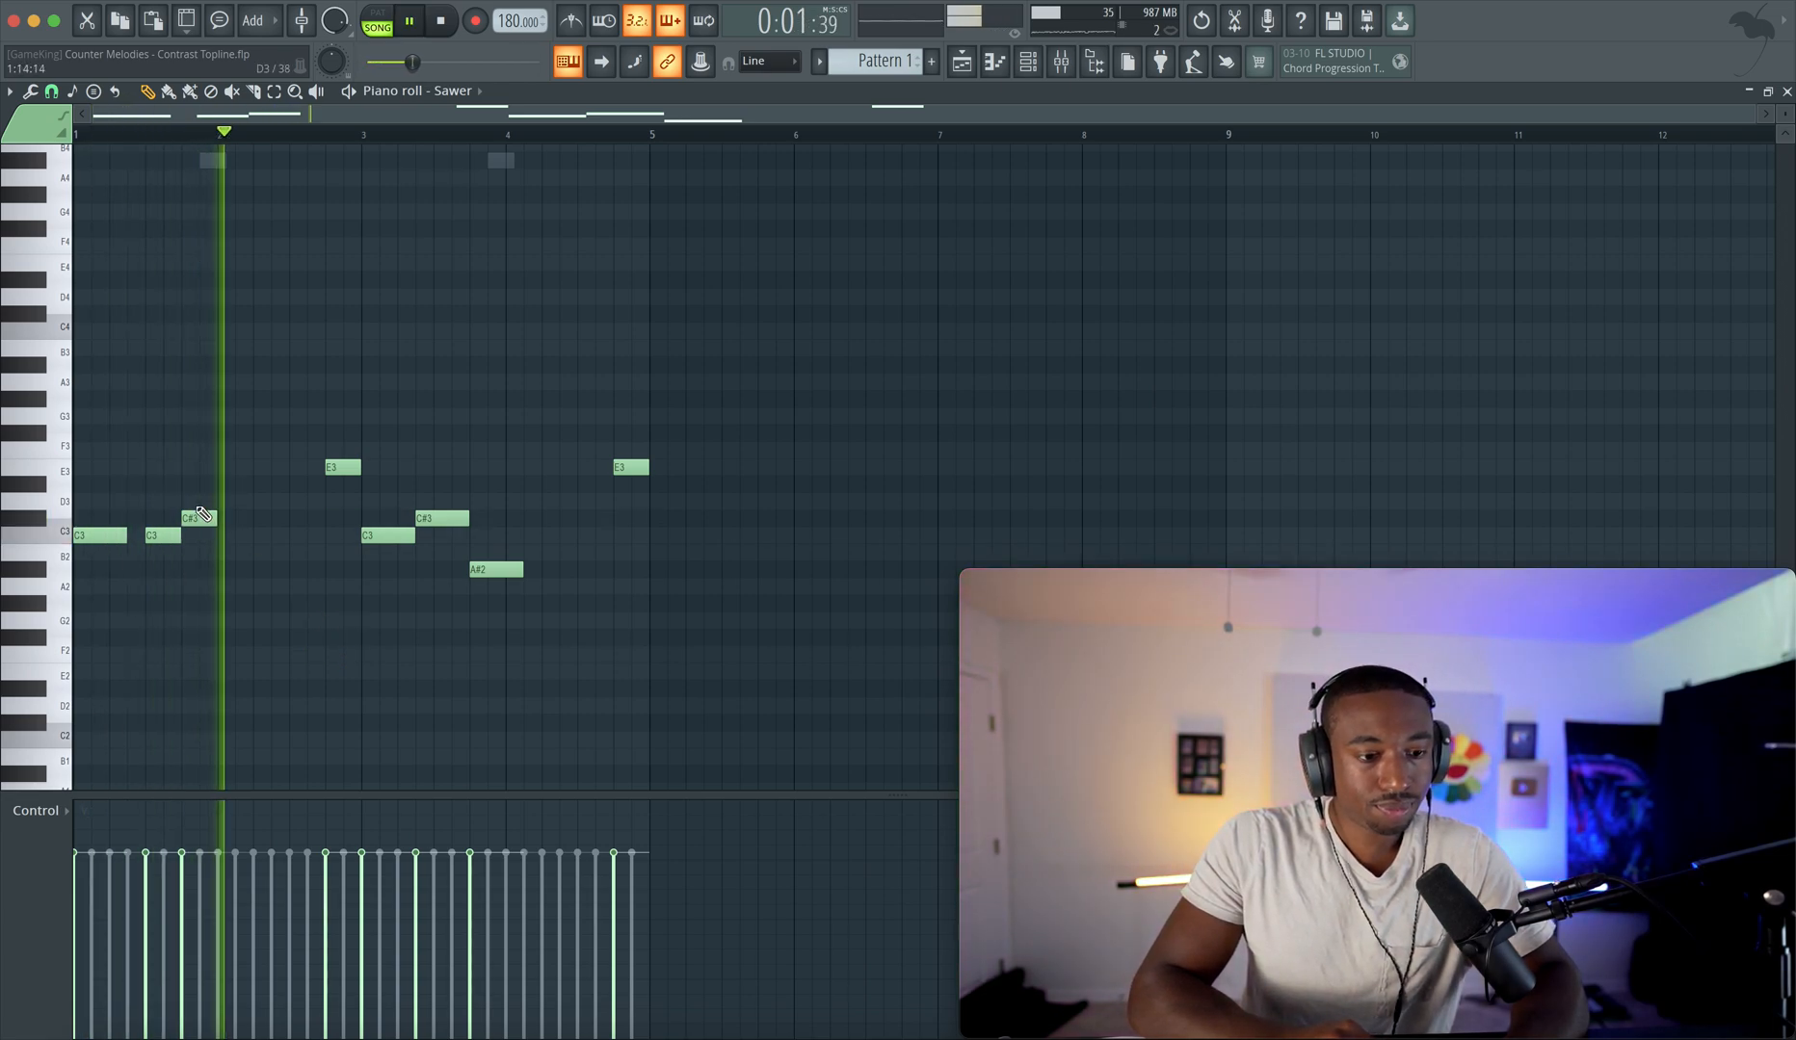
# - Set Sawer's filter resonance to 69%
pyautogui.click(1023, 63)
pyautogui.click(278, 171)
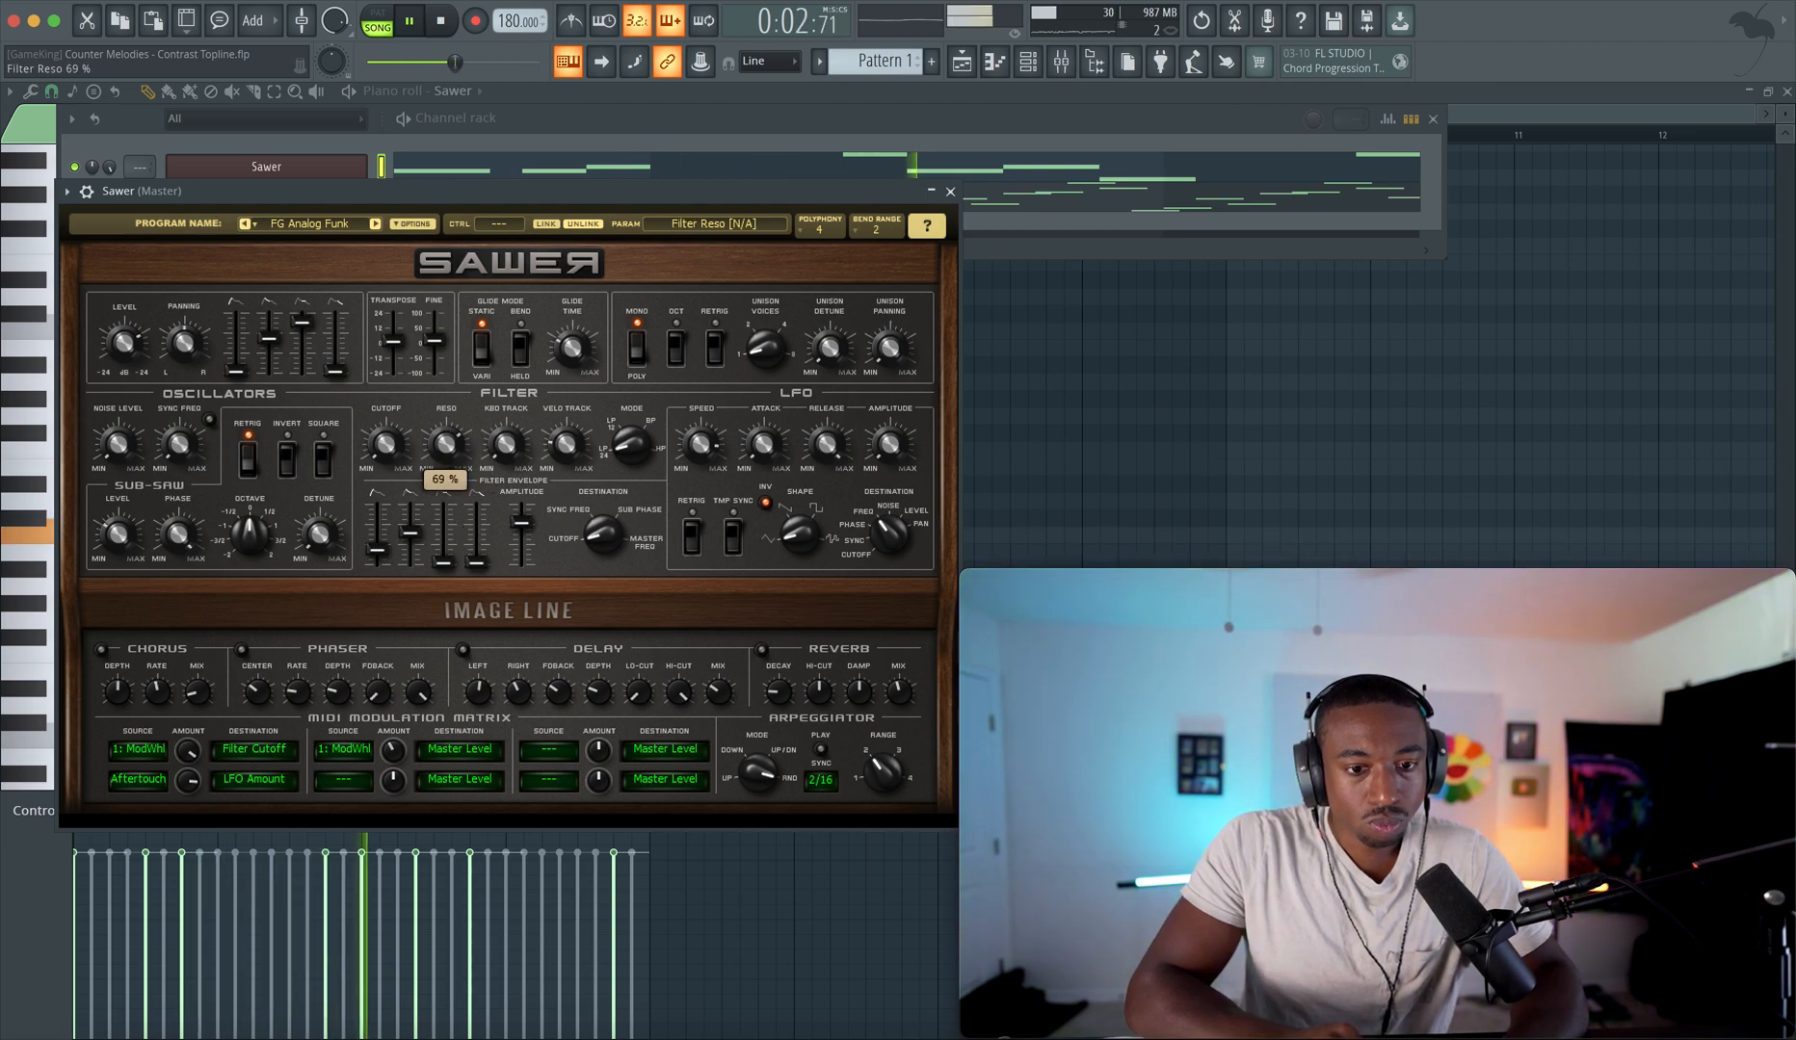
pyautogui.click(952, 191)
pyautogui.press('F6')
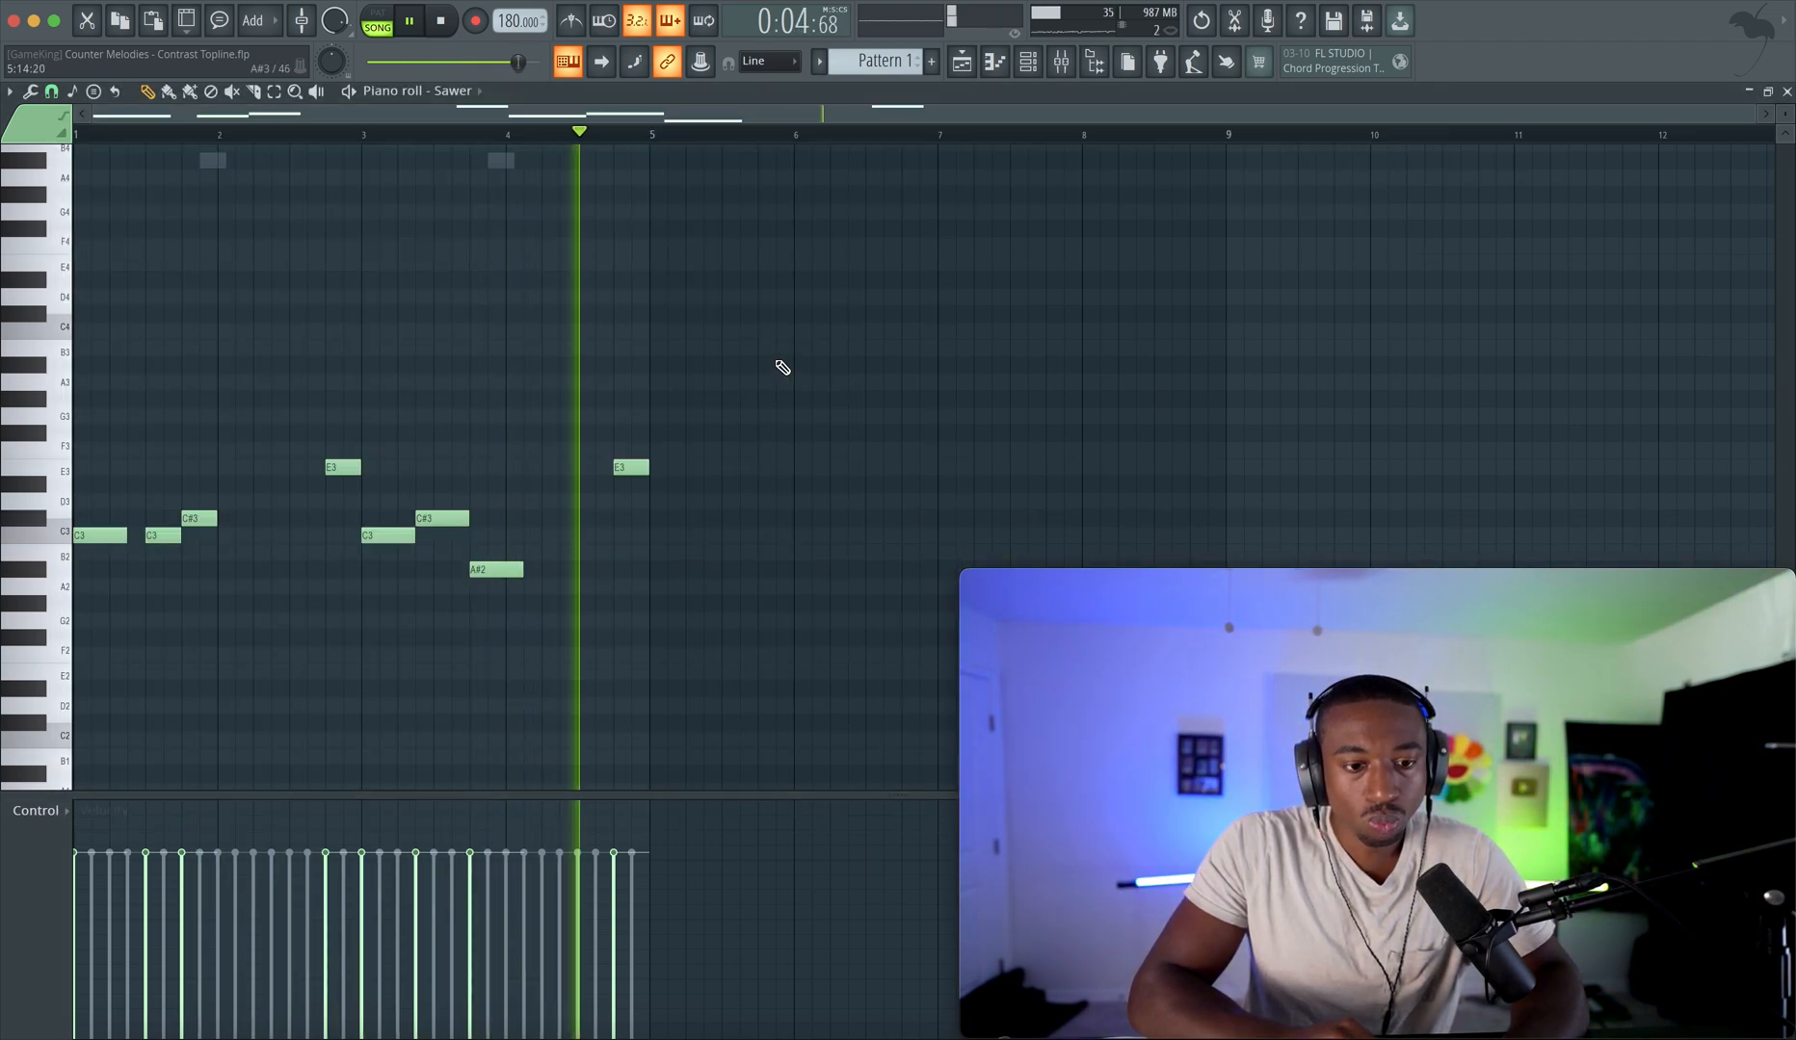
# - Route the Sawer and PoiZone channels to mixer tracks 2 and 3, and load Fruity Delay 3 on the PoiZone track
pyautogui.click(1027, 61)
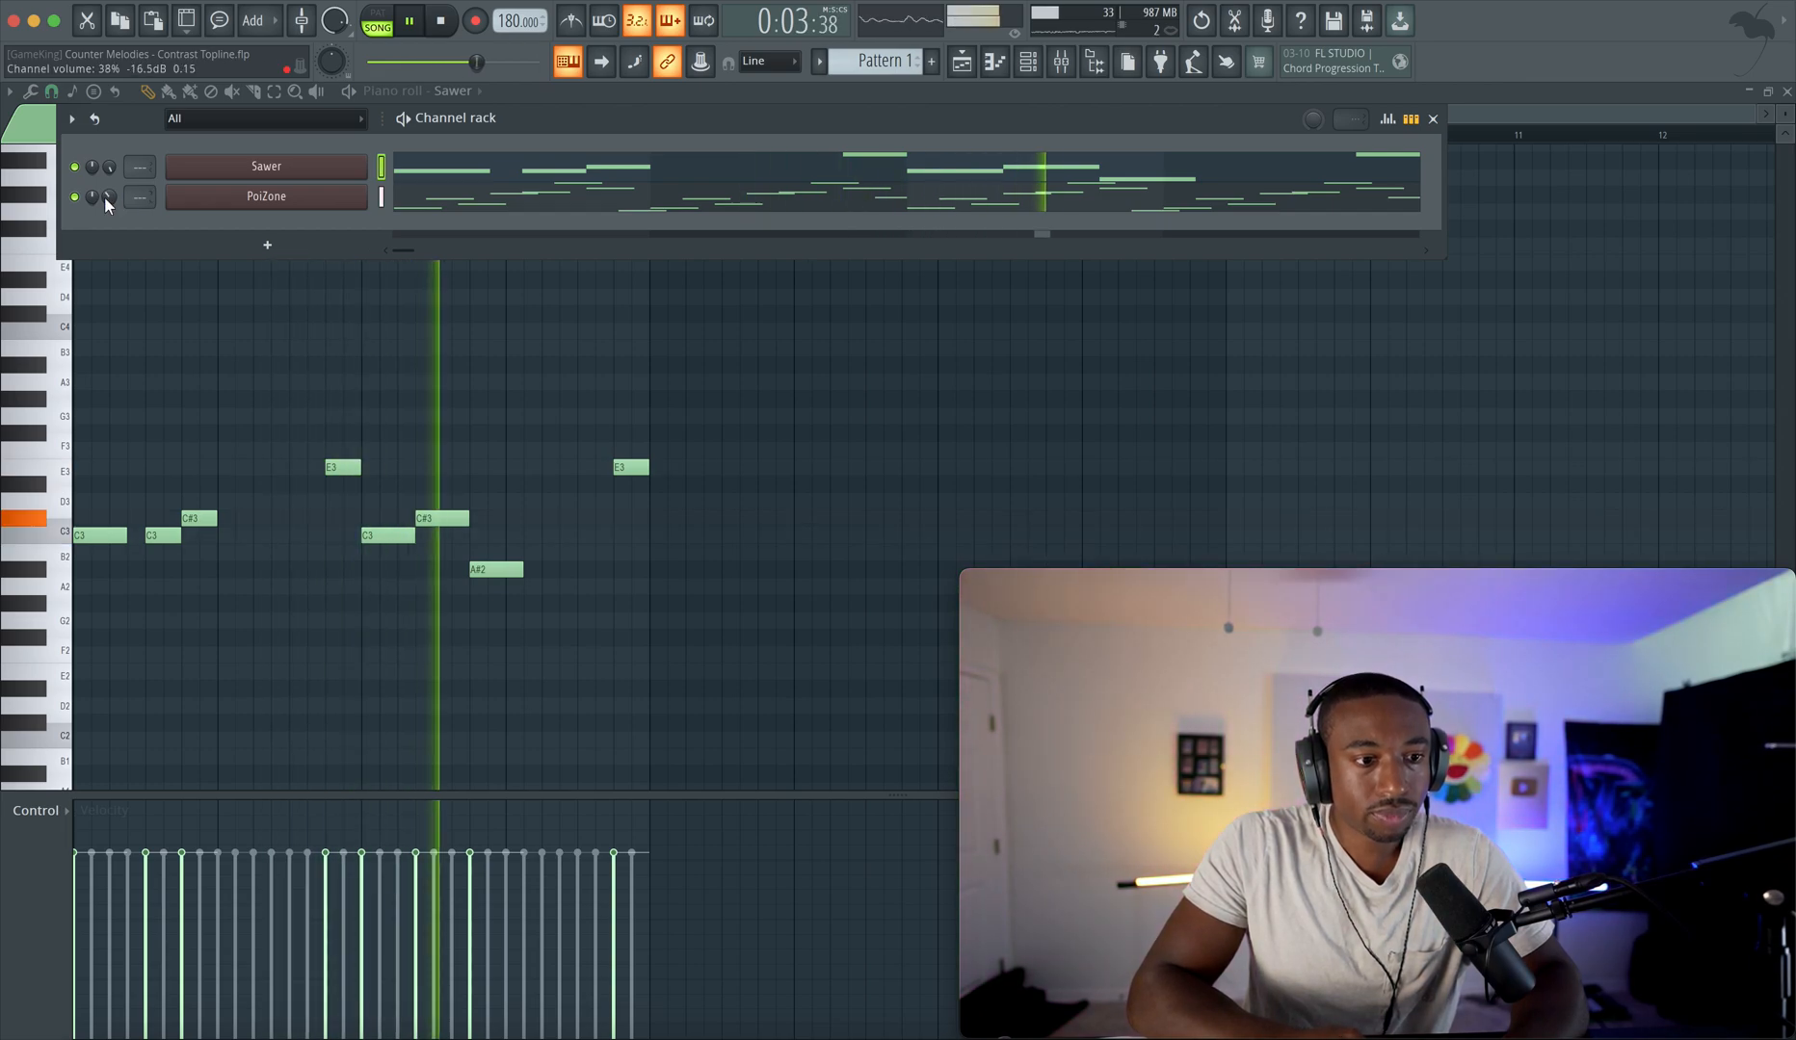
pyautogui.press('space')
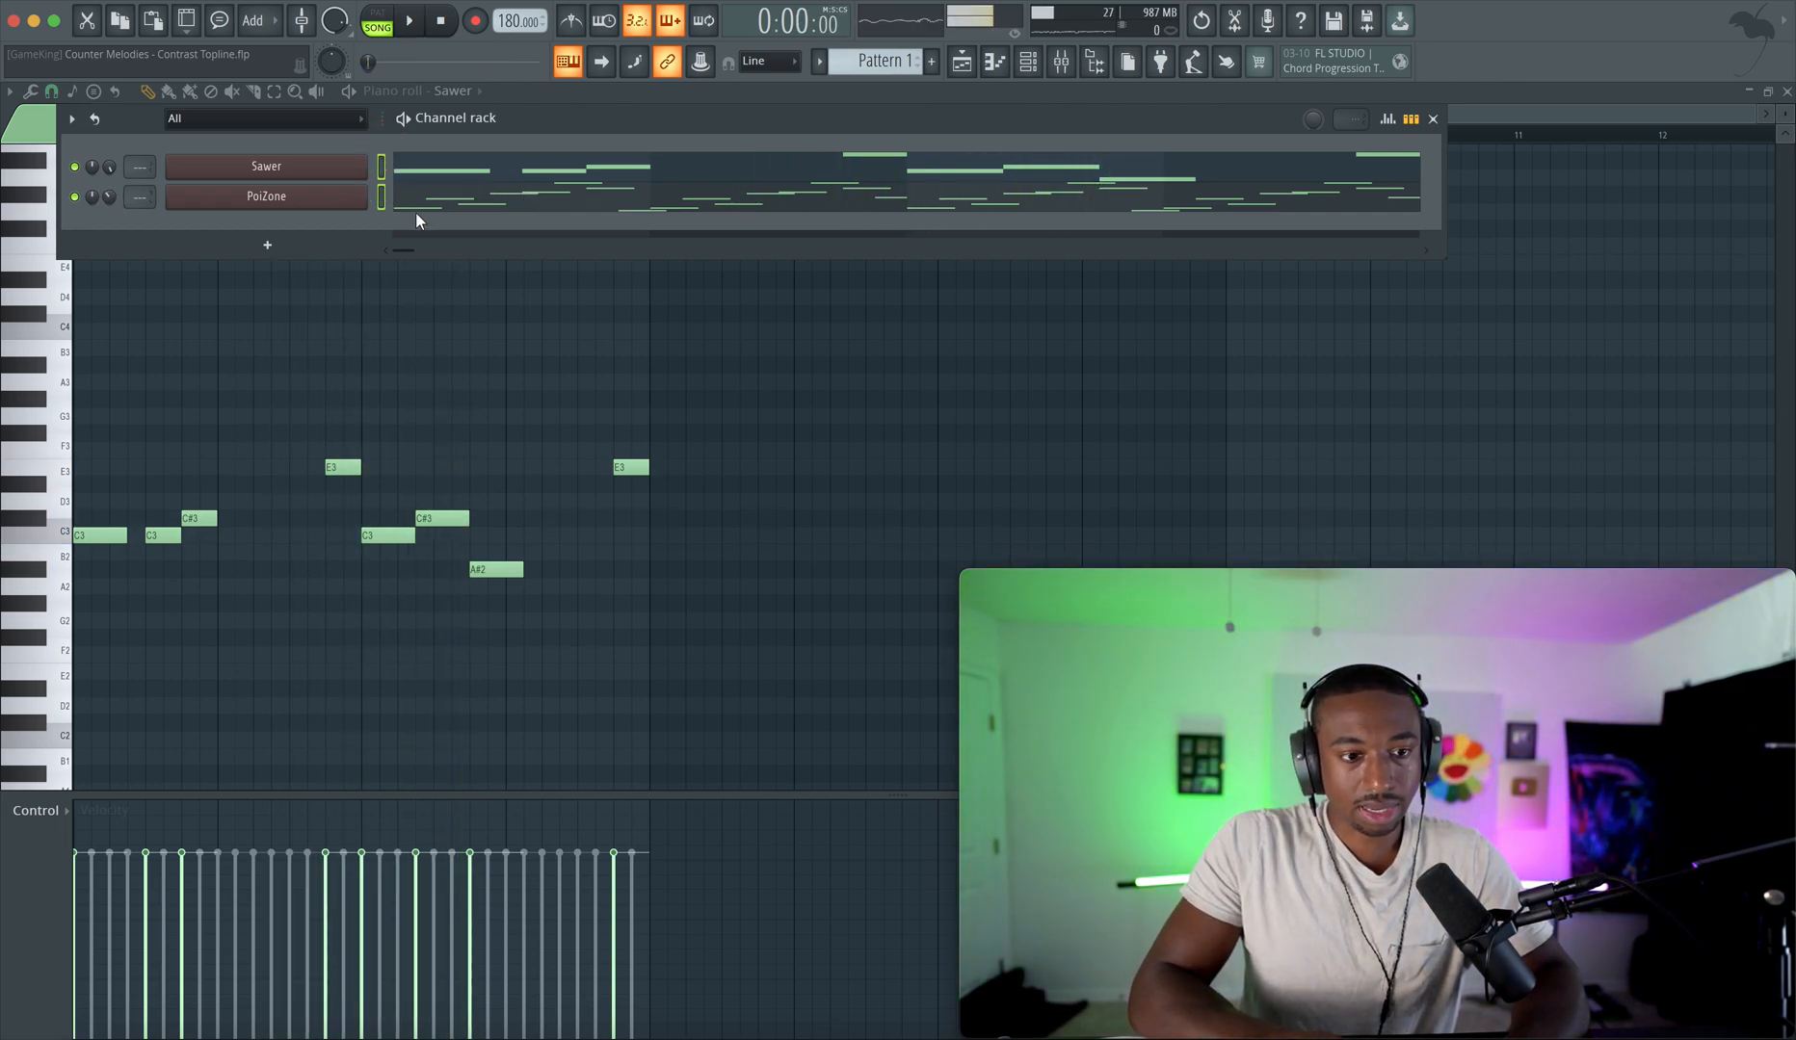
pyautogui.press('F9')
pyautogui.click(815, 445)
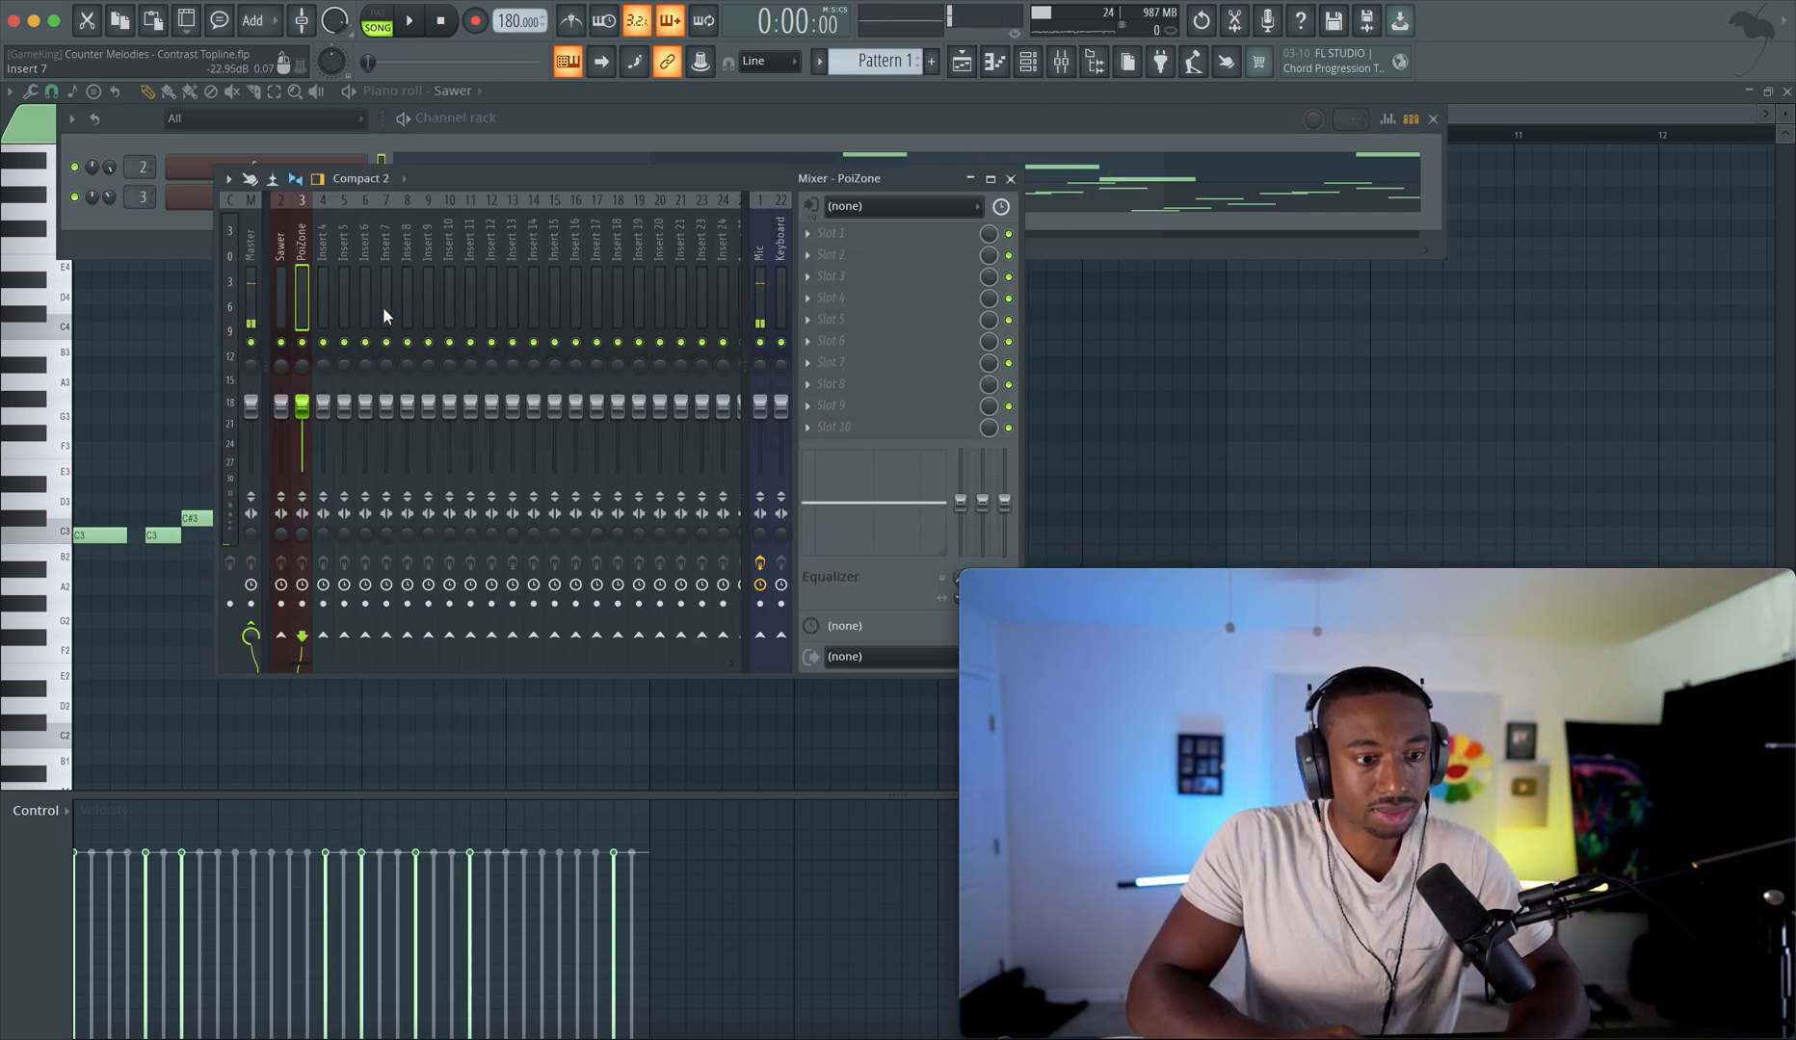
pyautogui.click(856, 249)
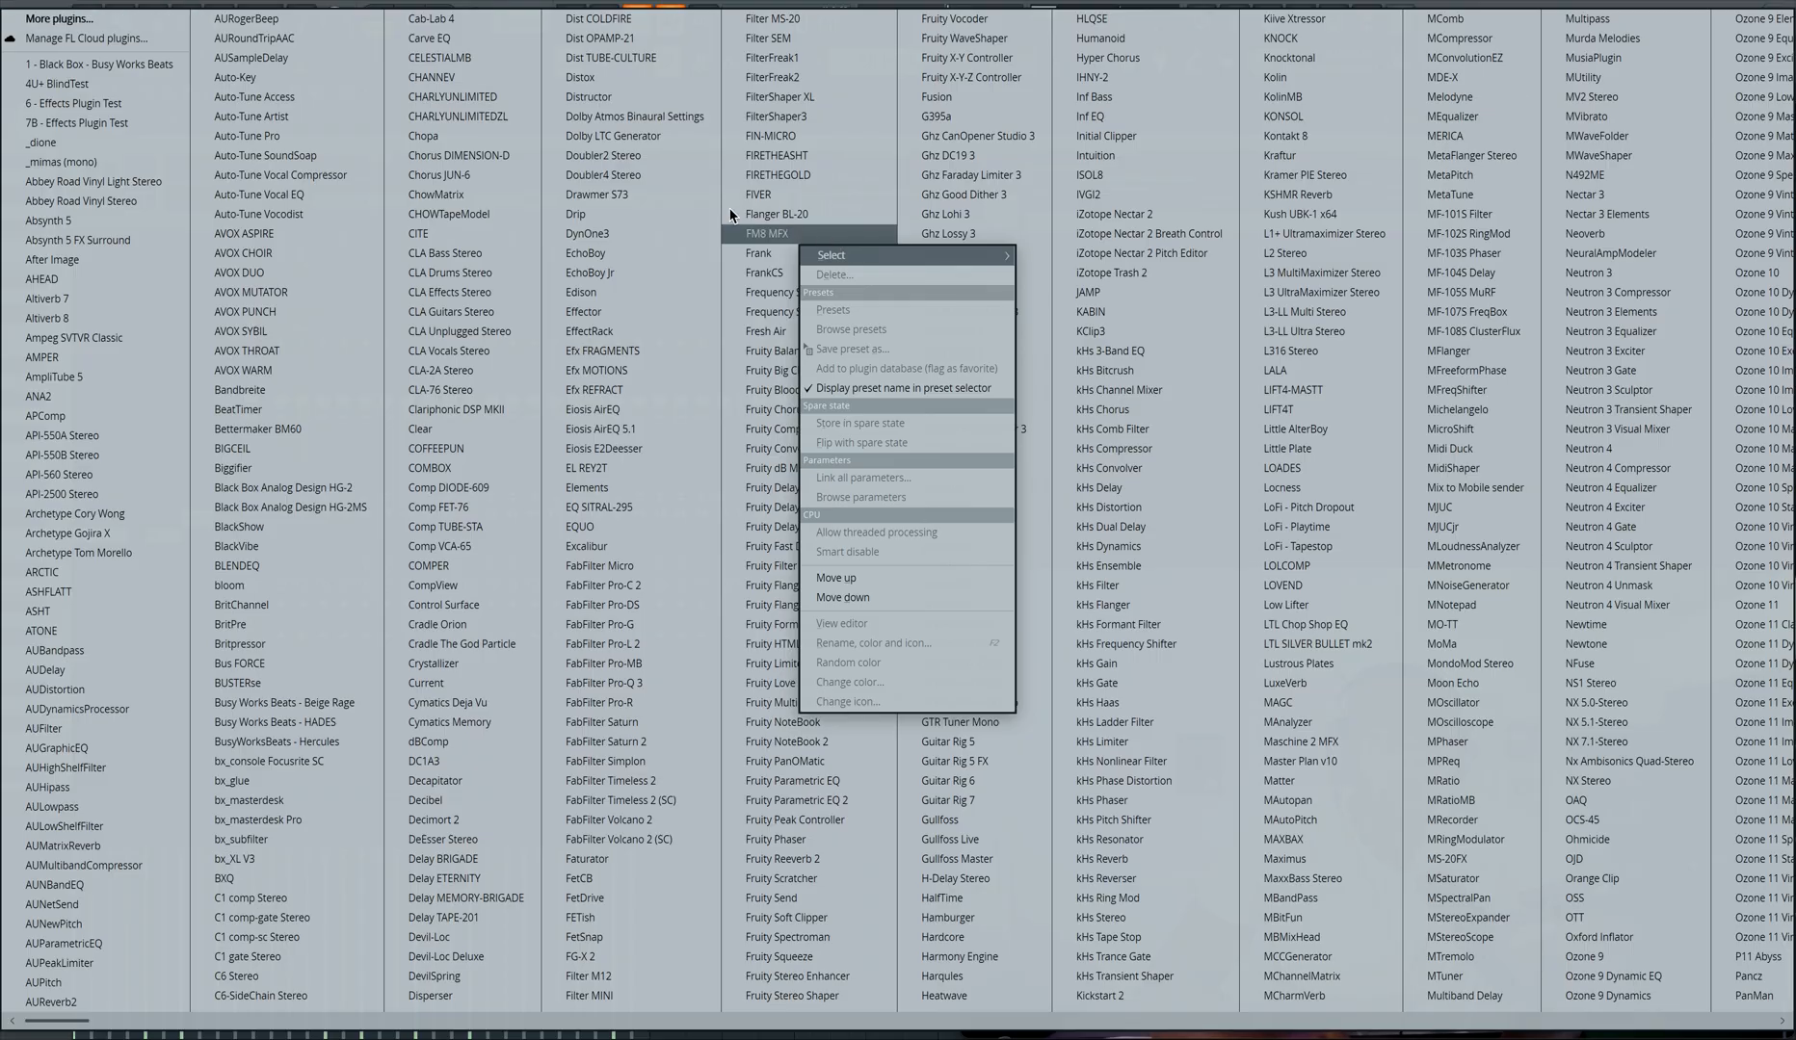
pyautogui.scroll(-2, 610, 238)
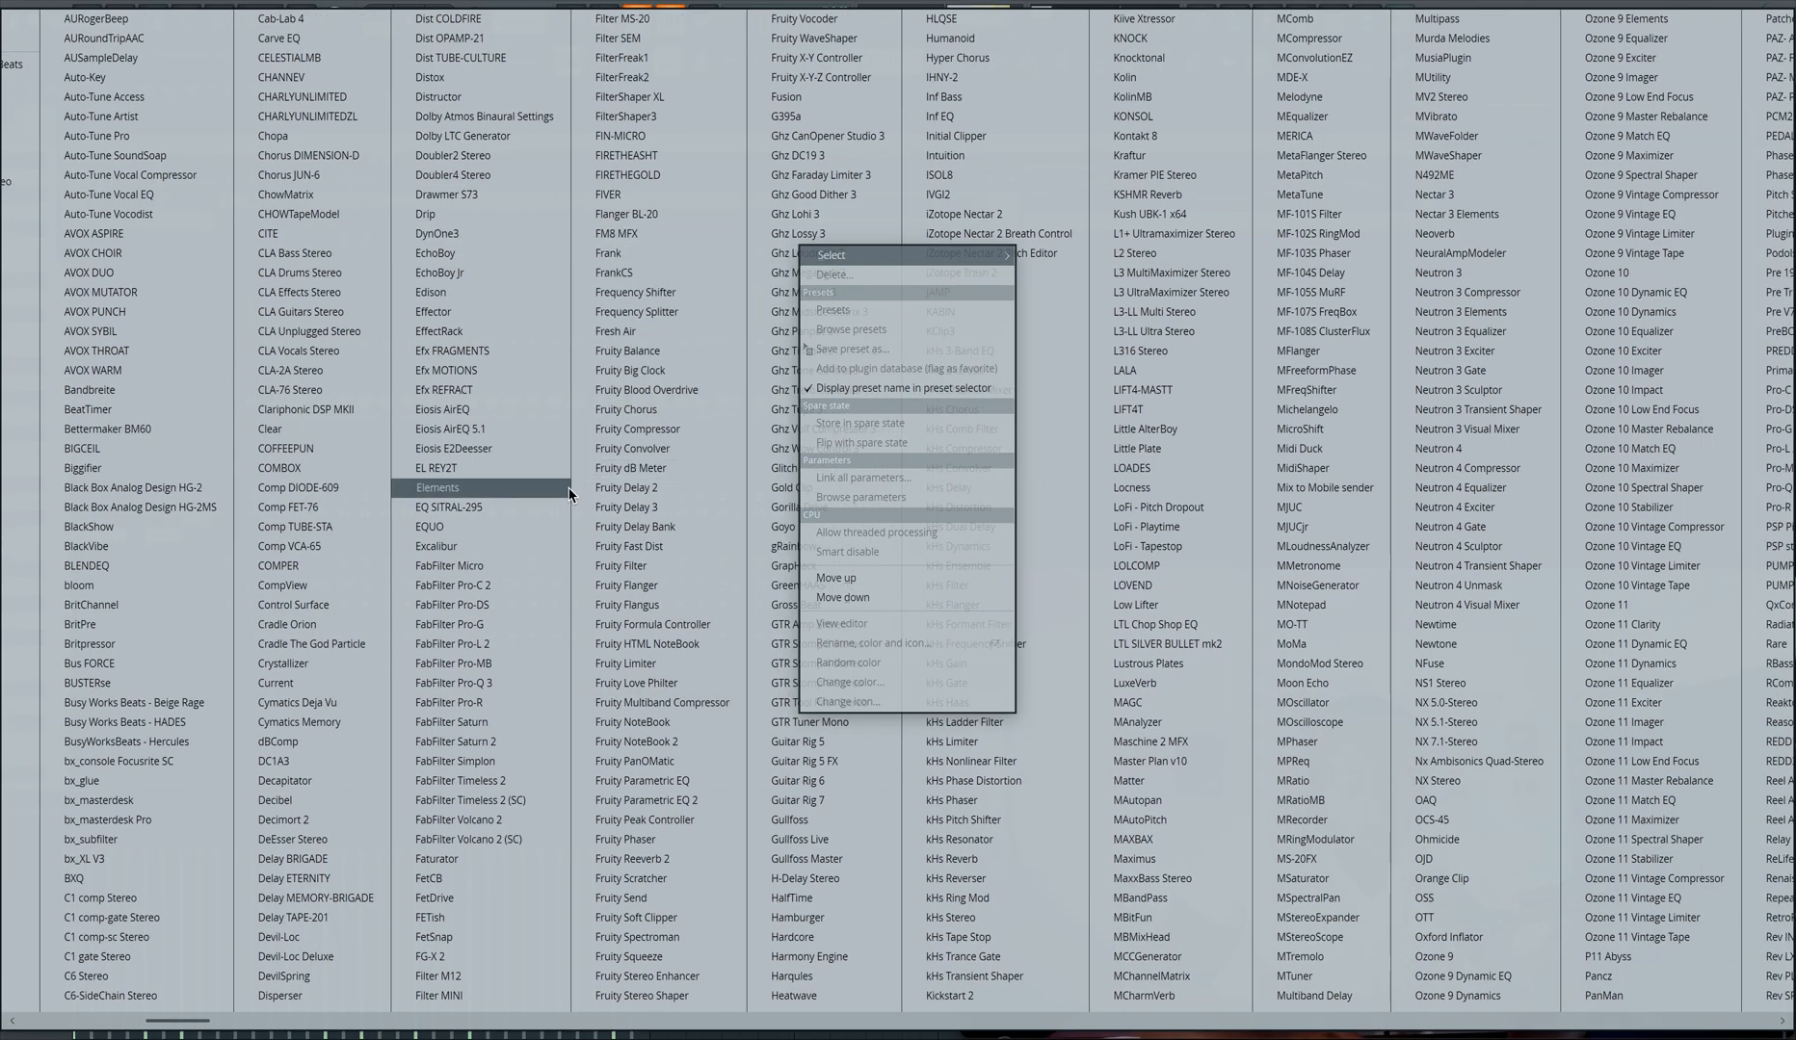
pyautogui.scroll(-2, 552, 525)
pyautogui.click(531, 508)
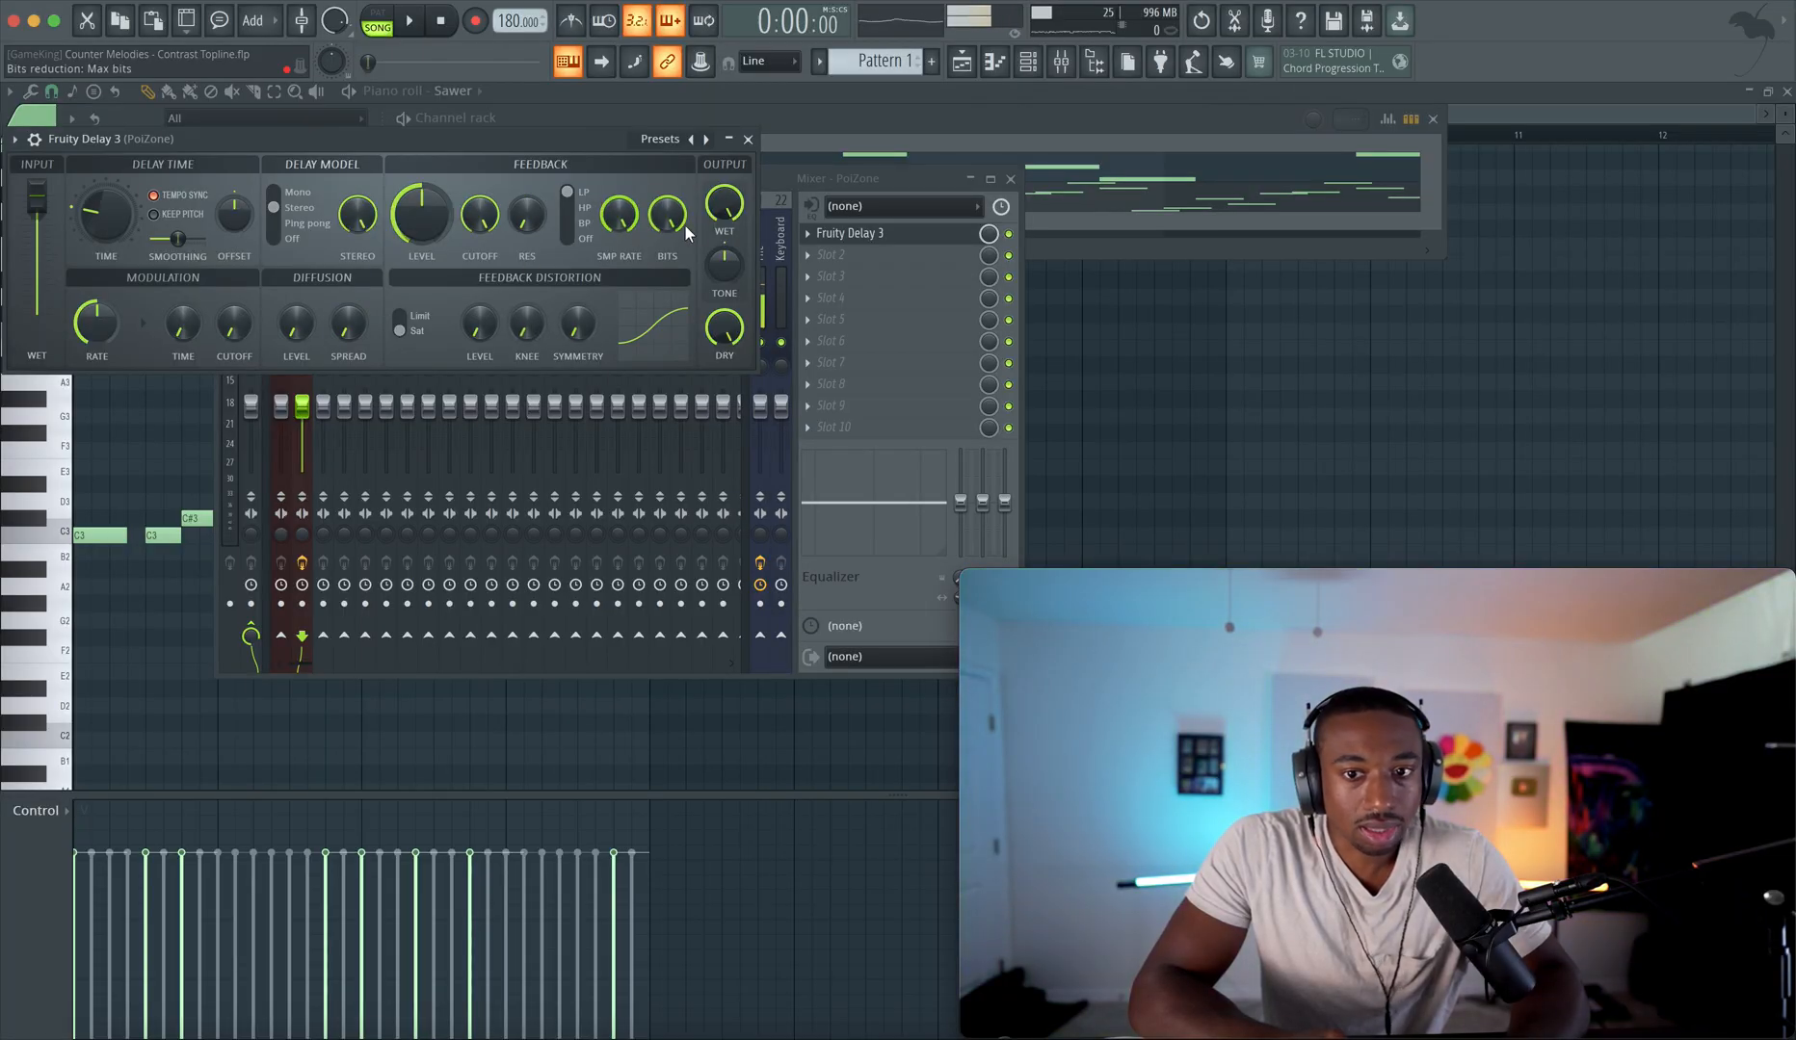
# - Set PoiZone's Fruity Delay 3 to ping pong with a high-pass feedback filter, adjust its resonance, and reduce the wet output to about 44%
pyautogui.press('space')
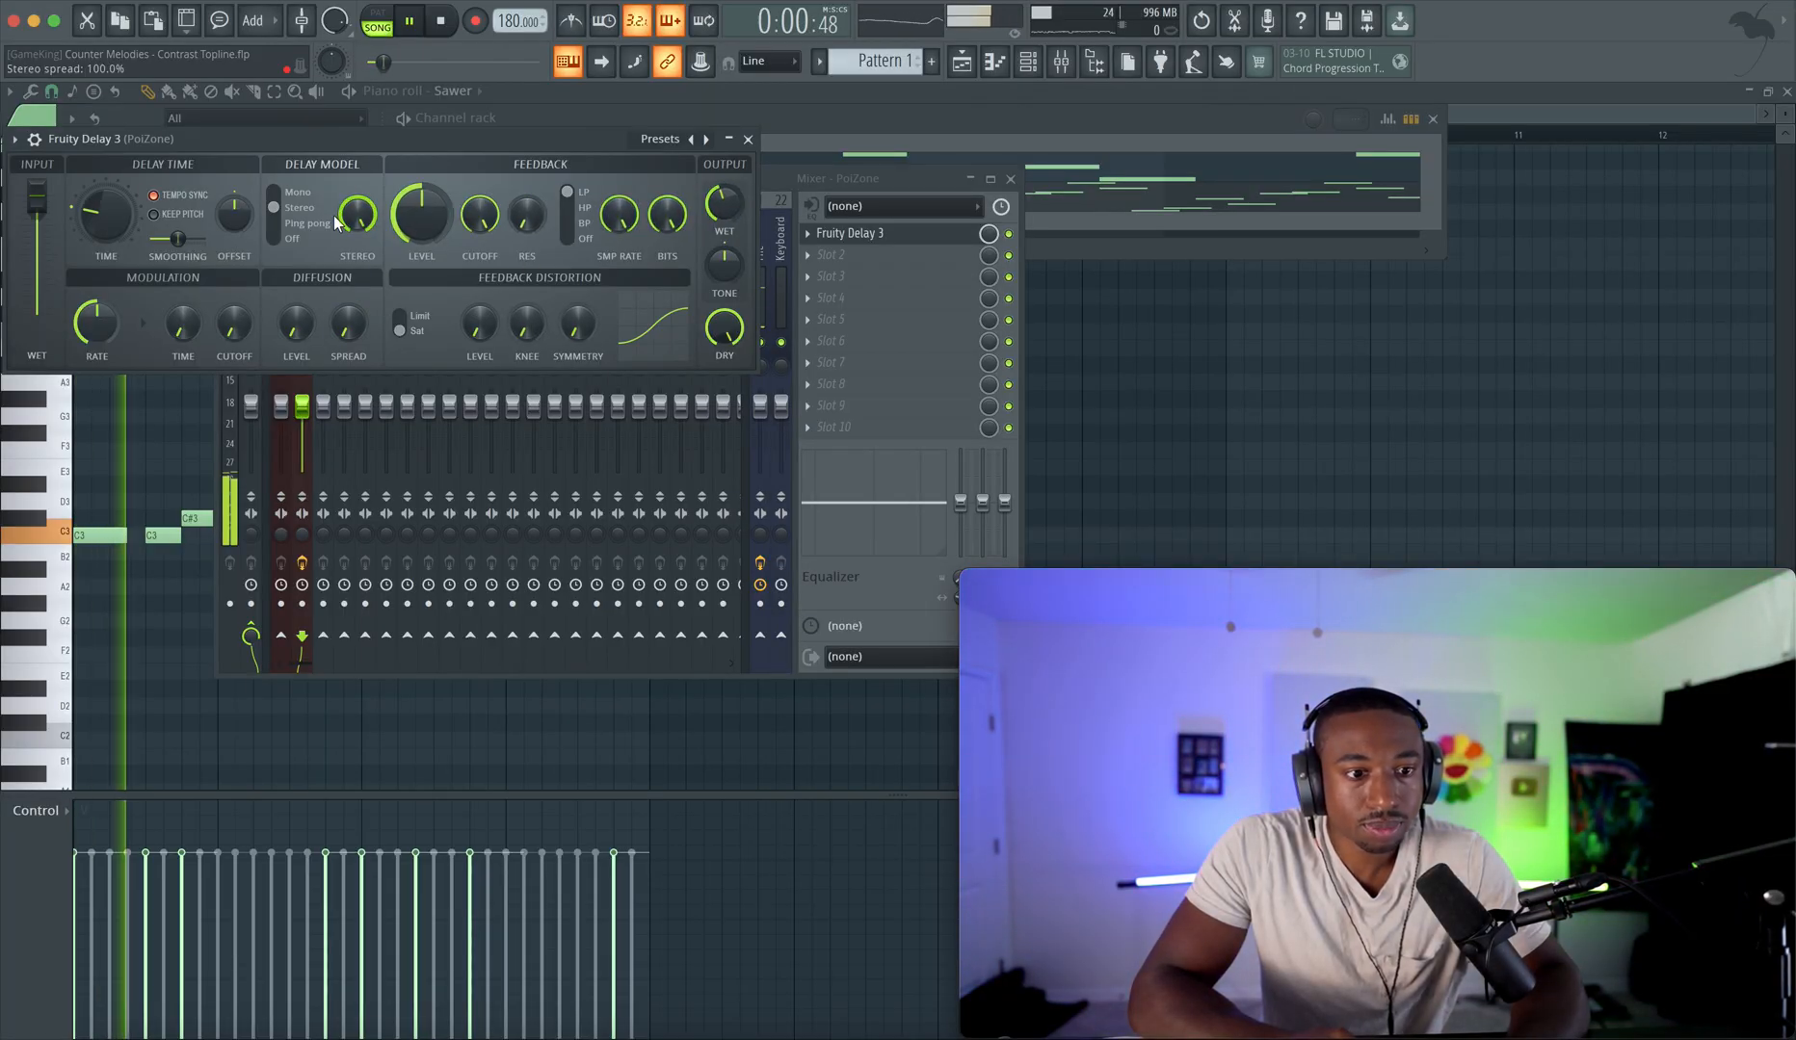
pyautogui.click(307, 223)
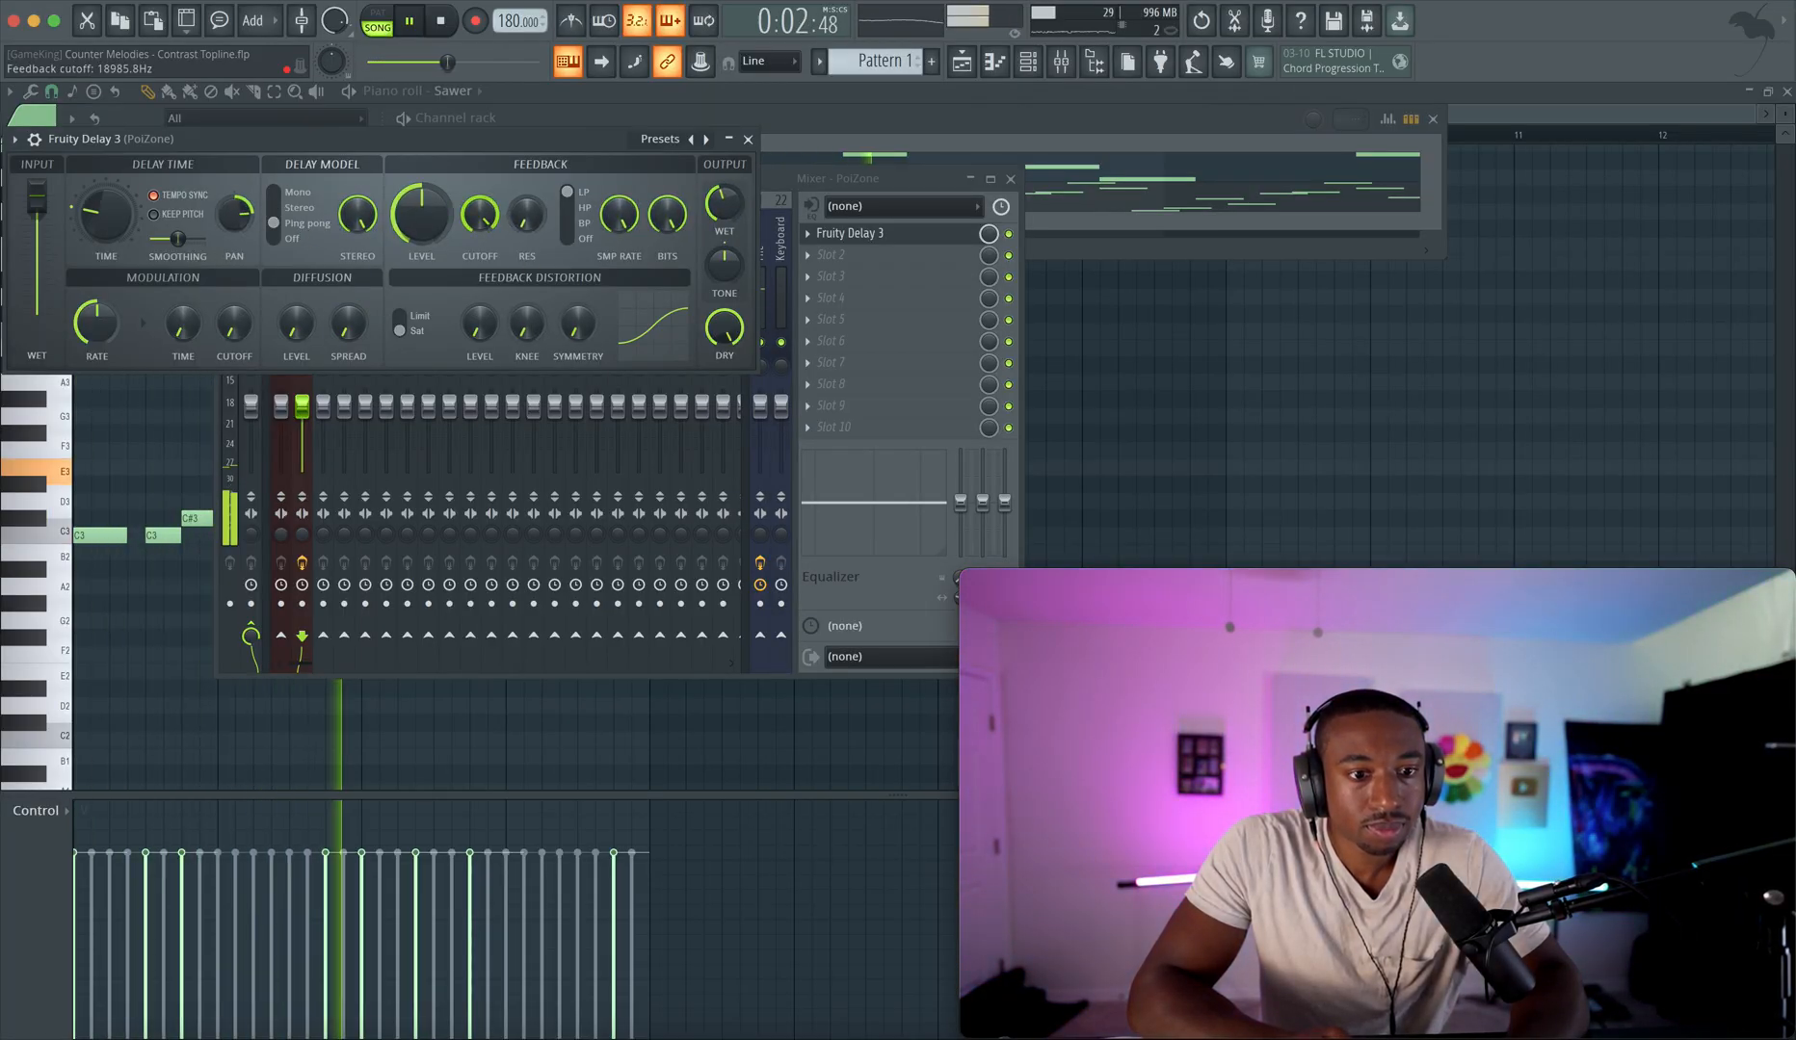
pyautogui.moveTo(526, 214); pyautogui.dragTo(526, 198)
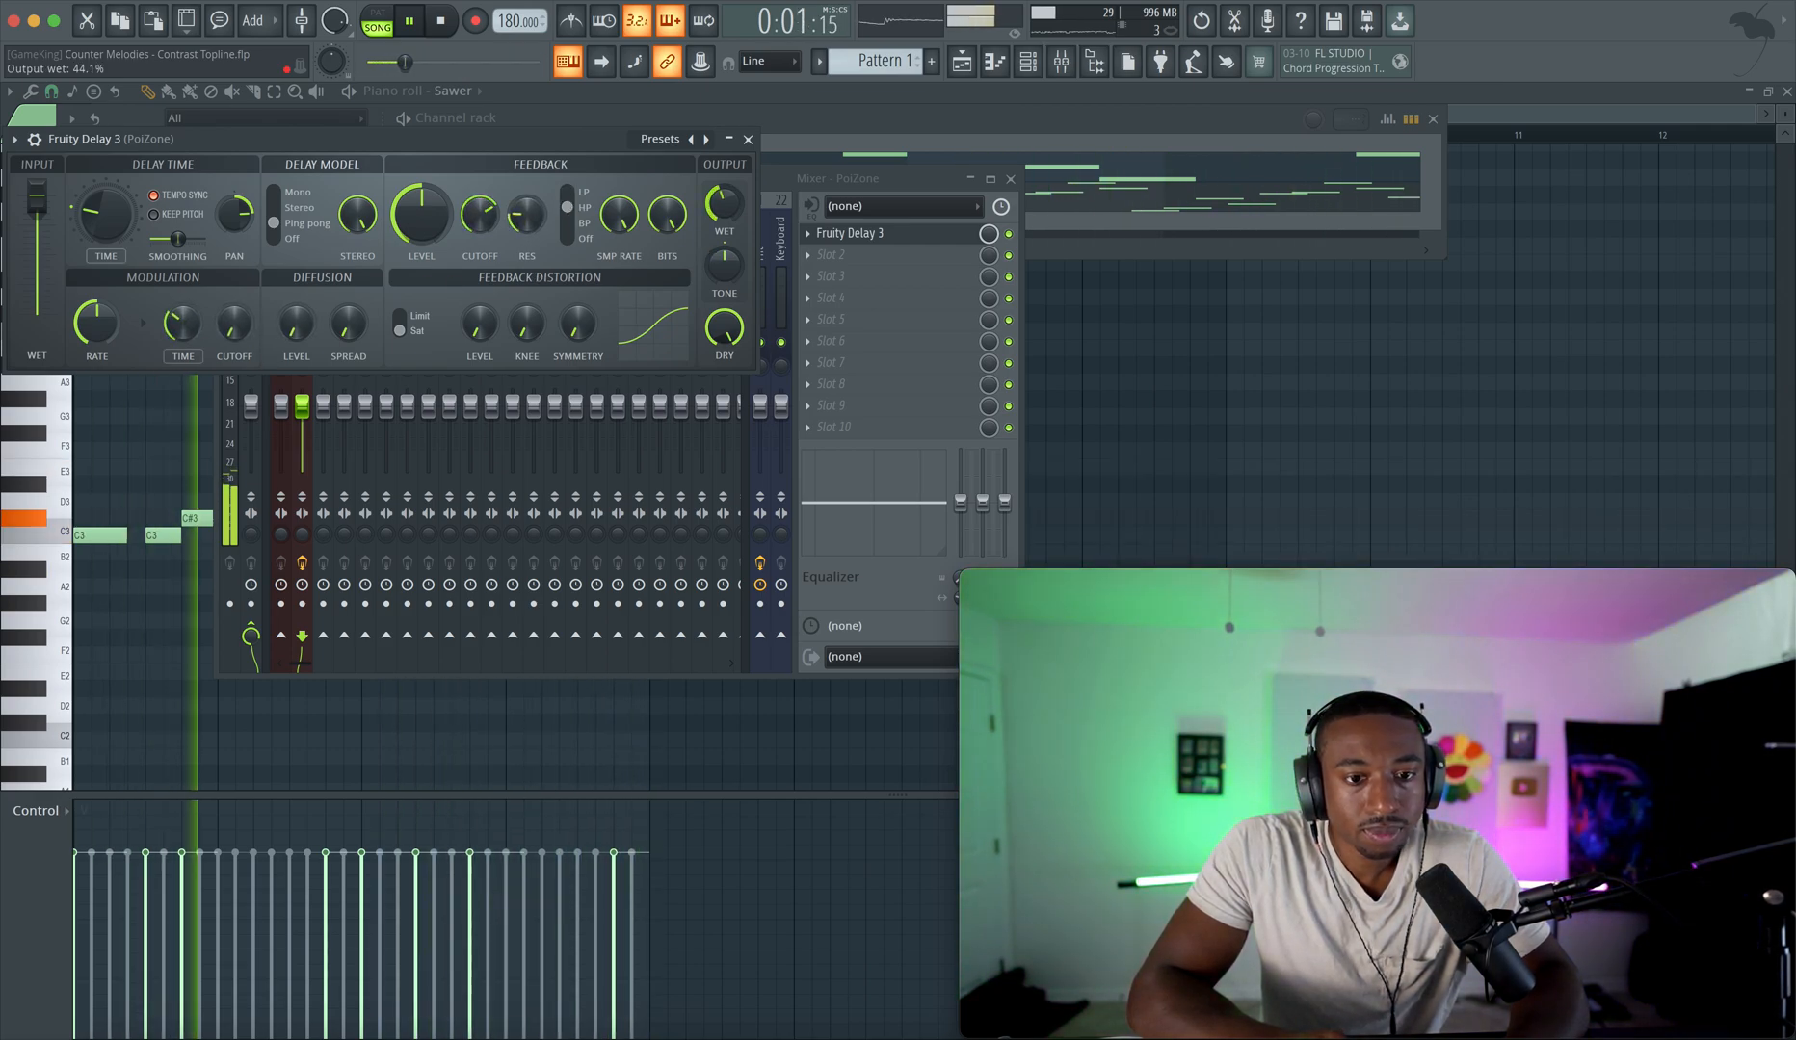
pyautogui.moveTo(720, 214); pyautogui.dragTo(720, 217)
pyautogui.click(748, 141)
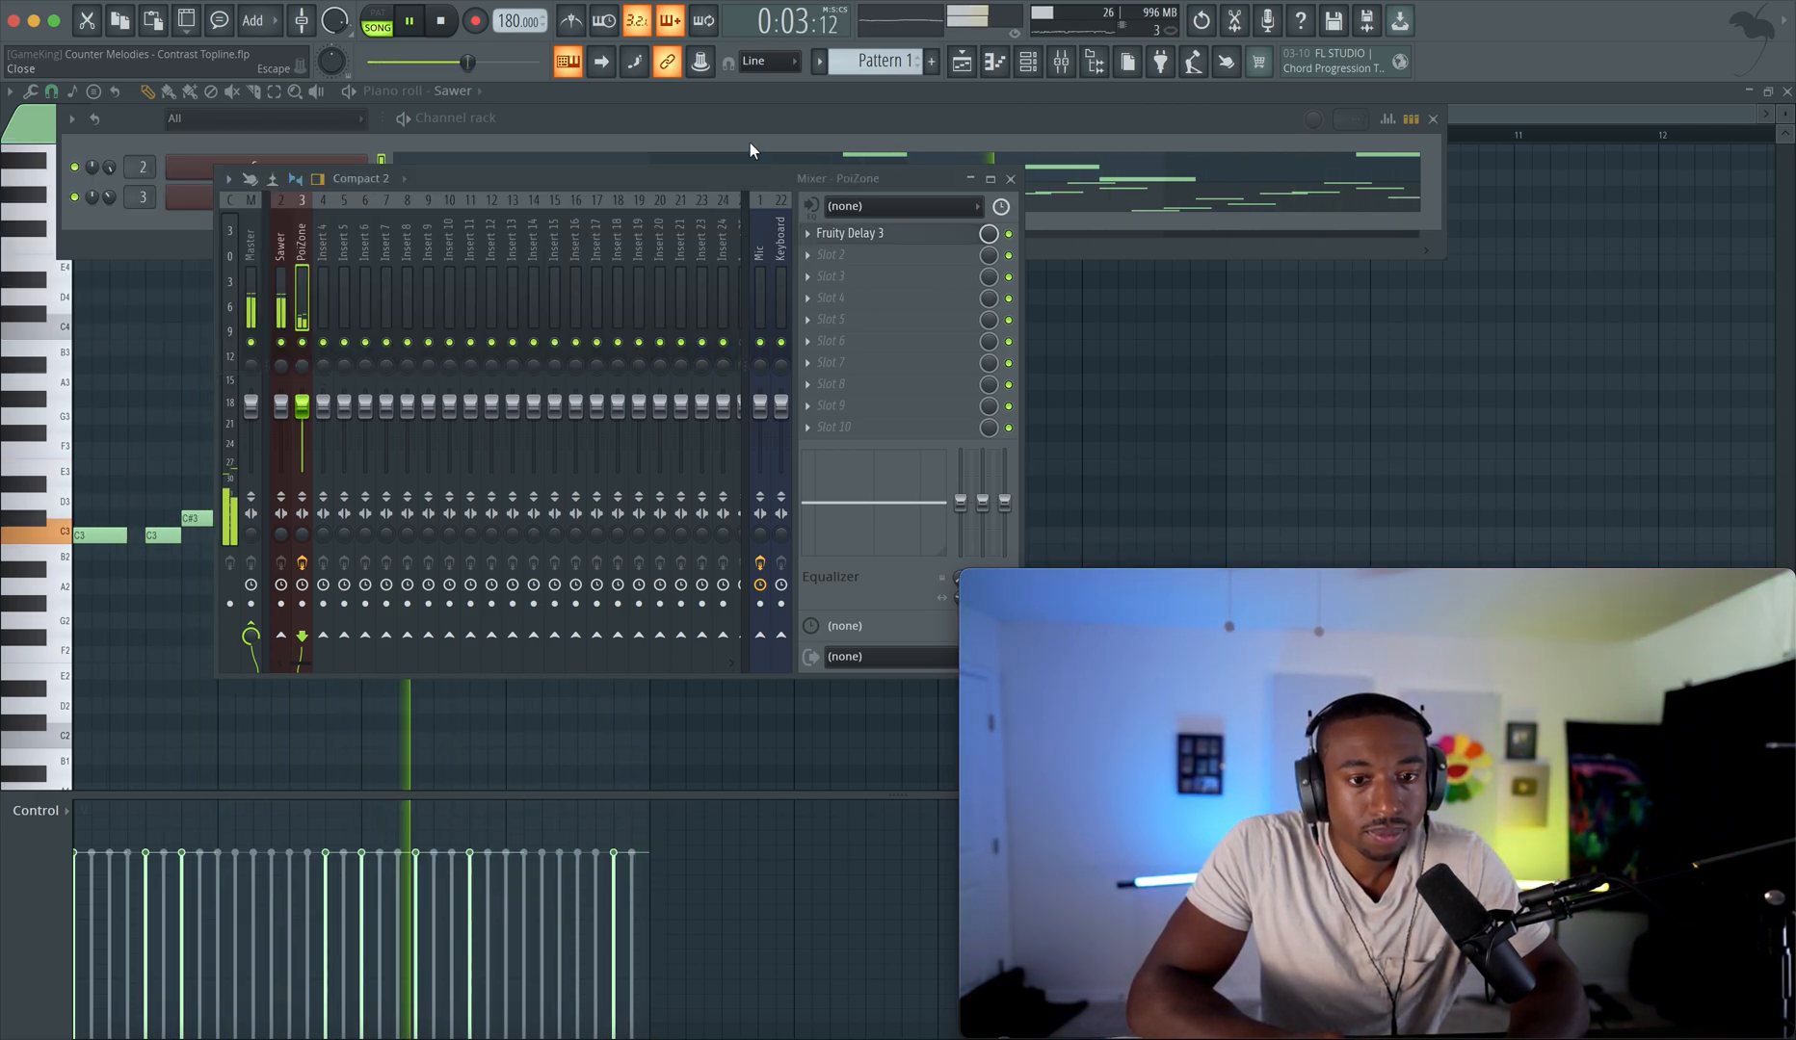
# - Enable Porta and Mono polyphony for the PoiZone channel with a slide time of 0:07
pyautogui.click(1195, 446)
pyautogui.scroll(5, 651, 392)
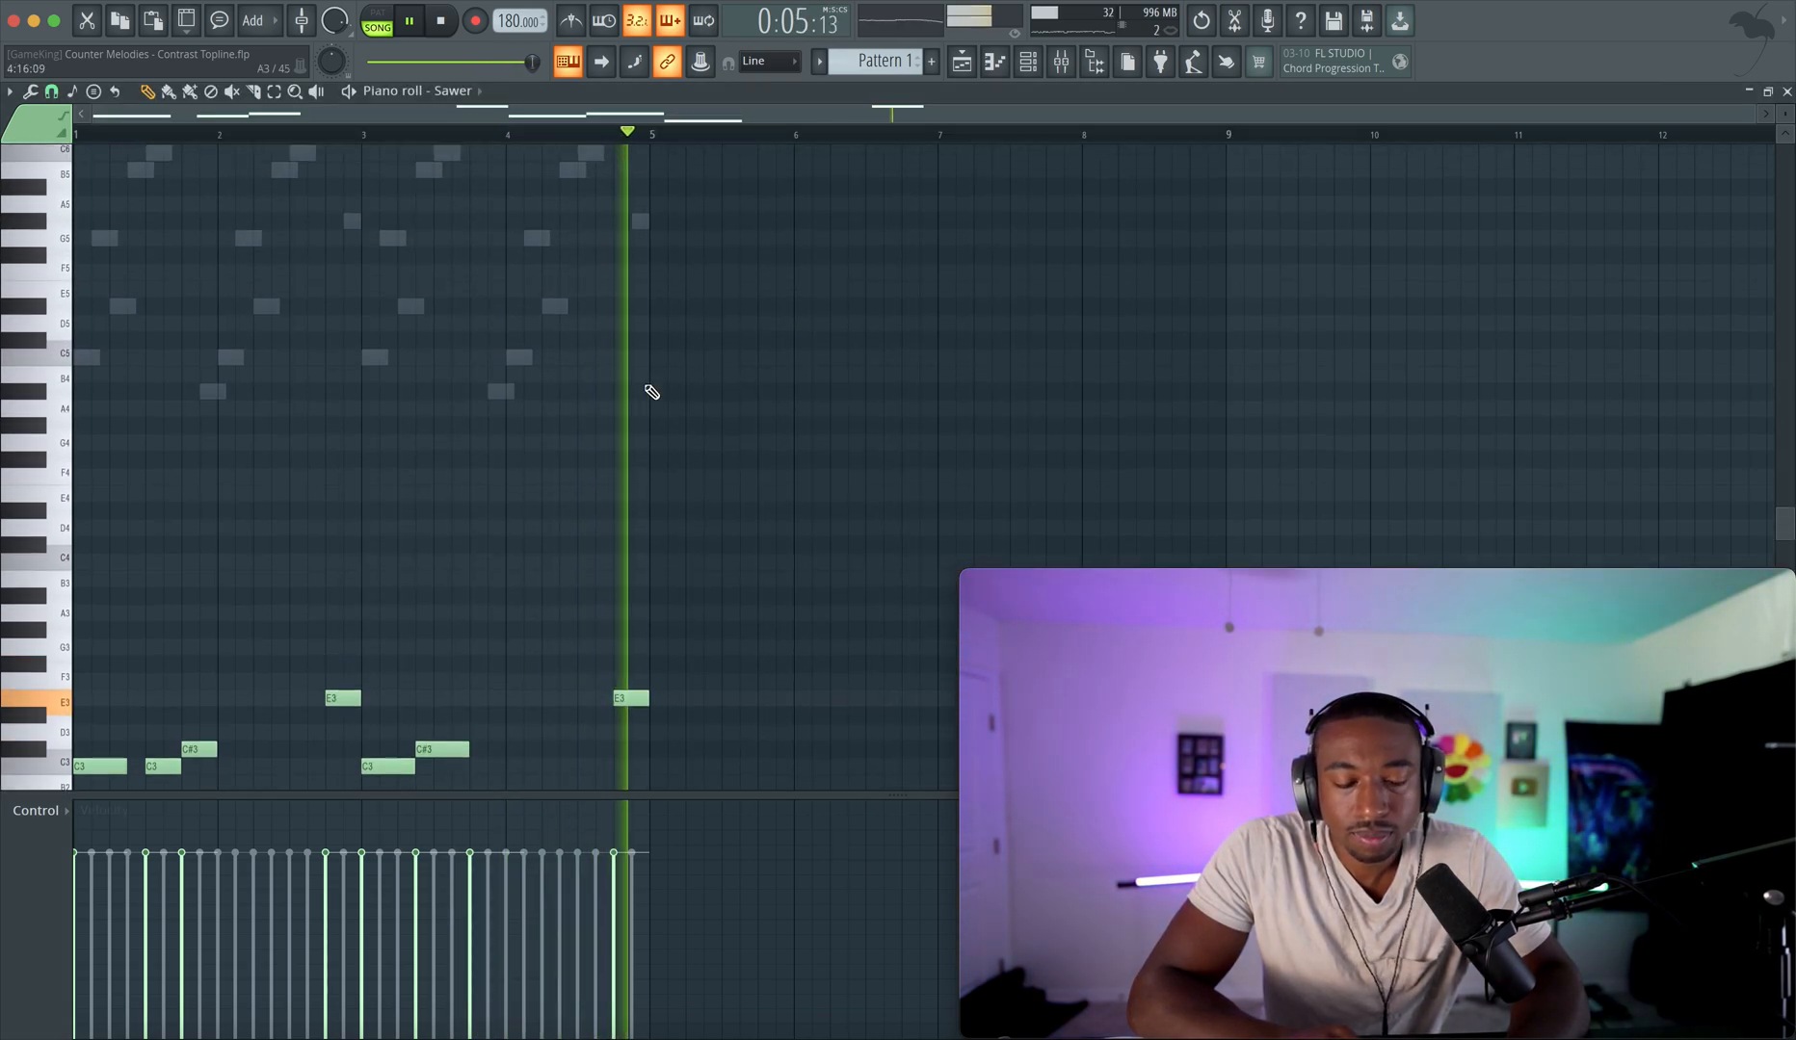
pyautogui.click(1028, 61)
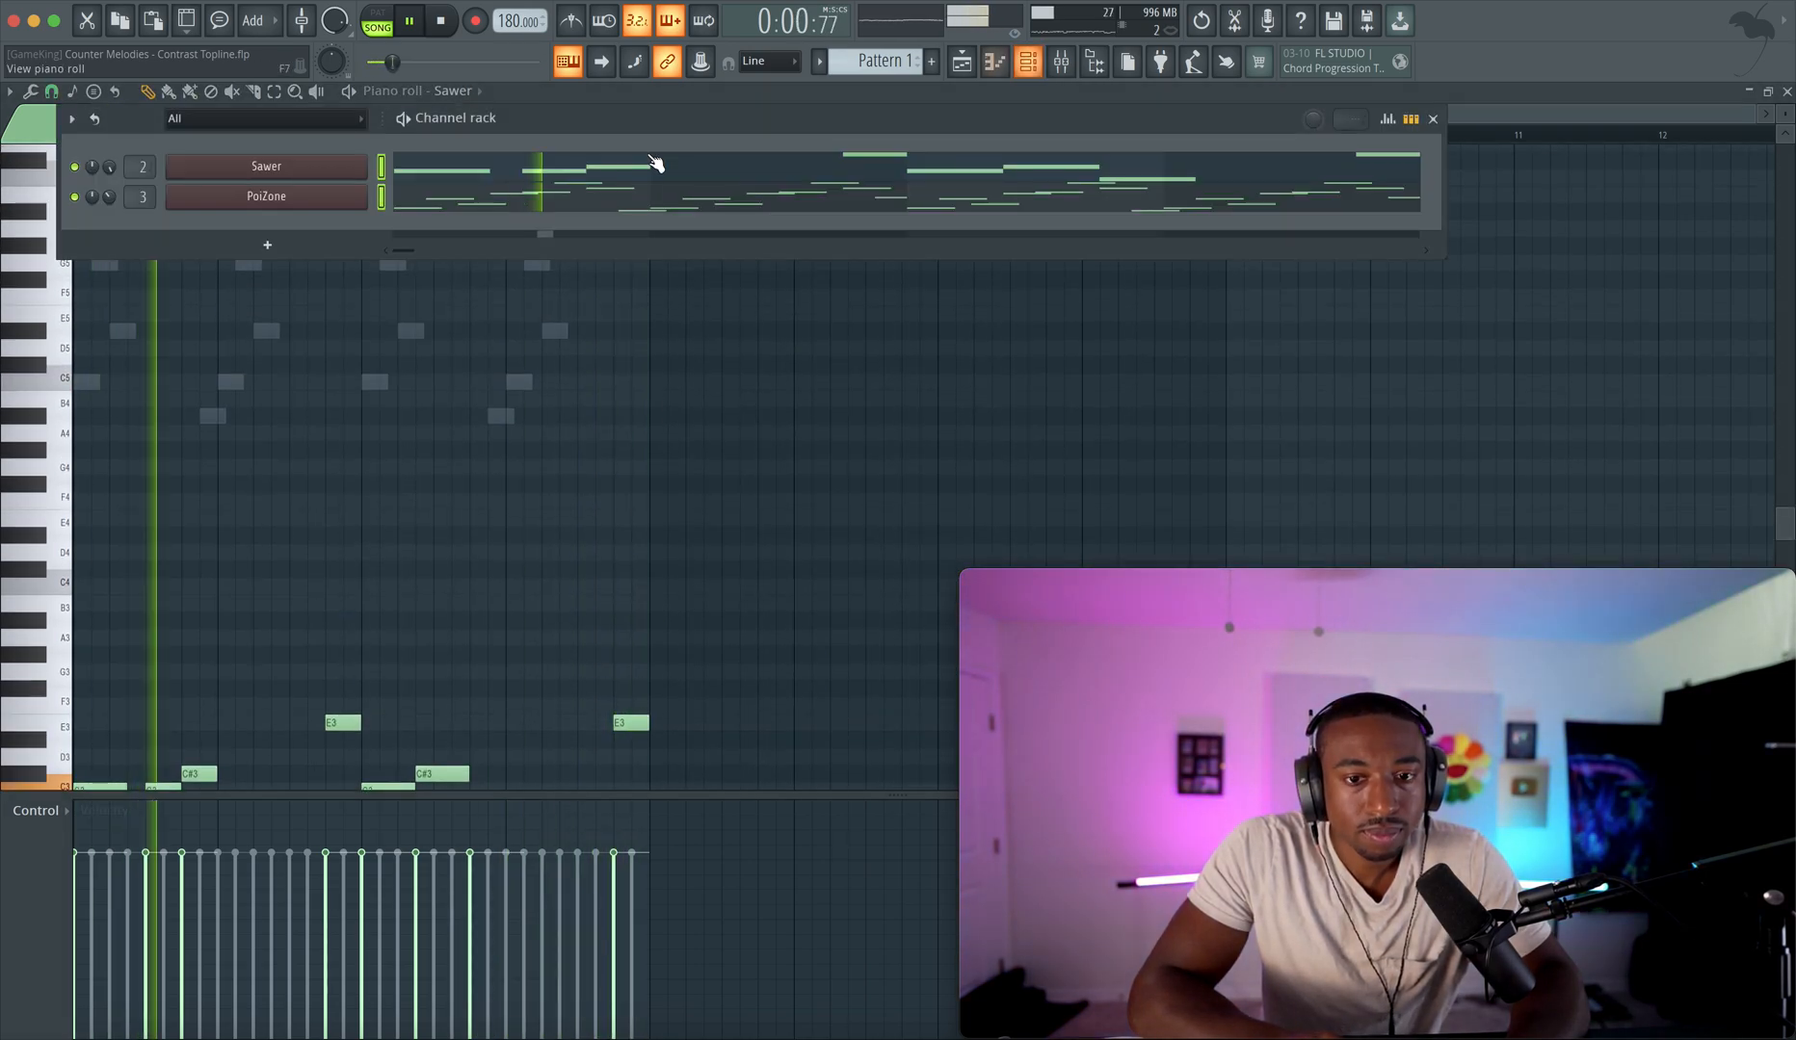
pyautogui.click(293, 203)
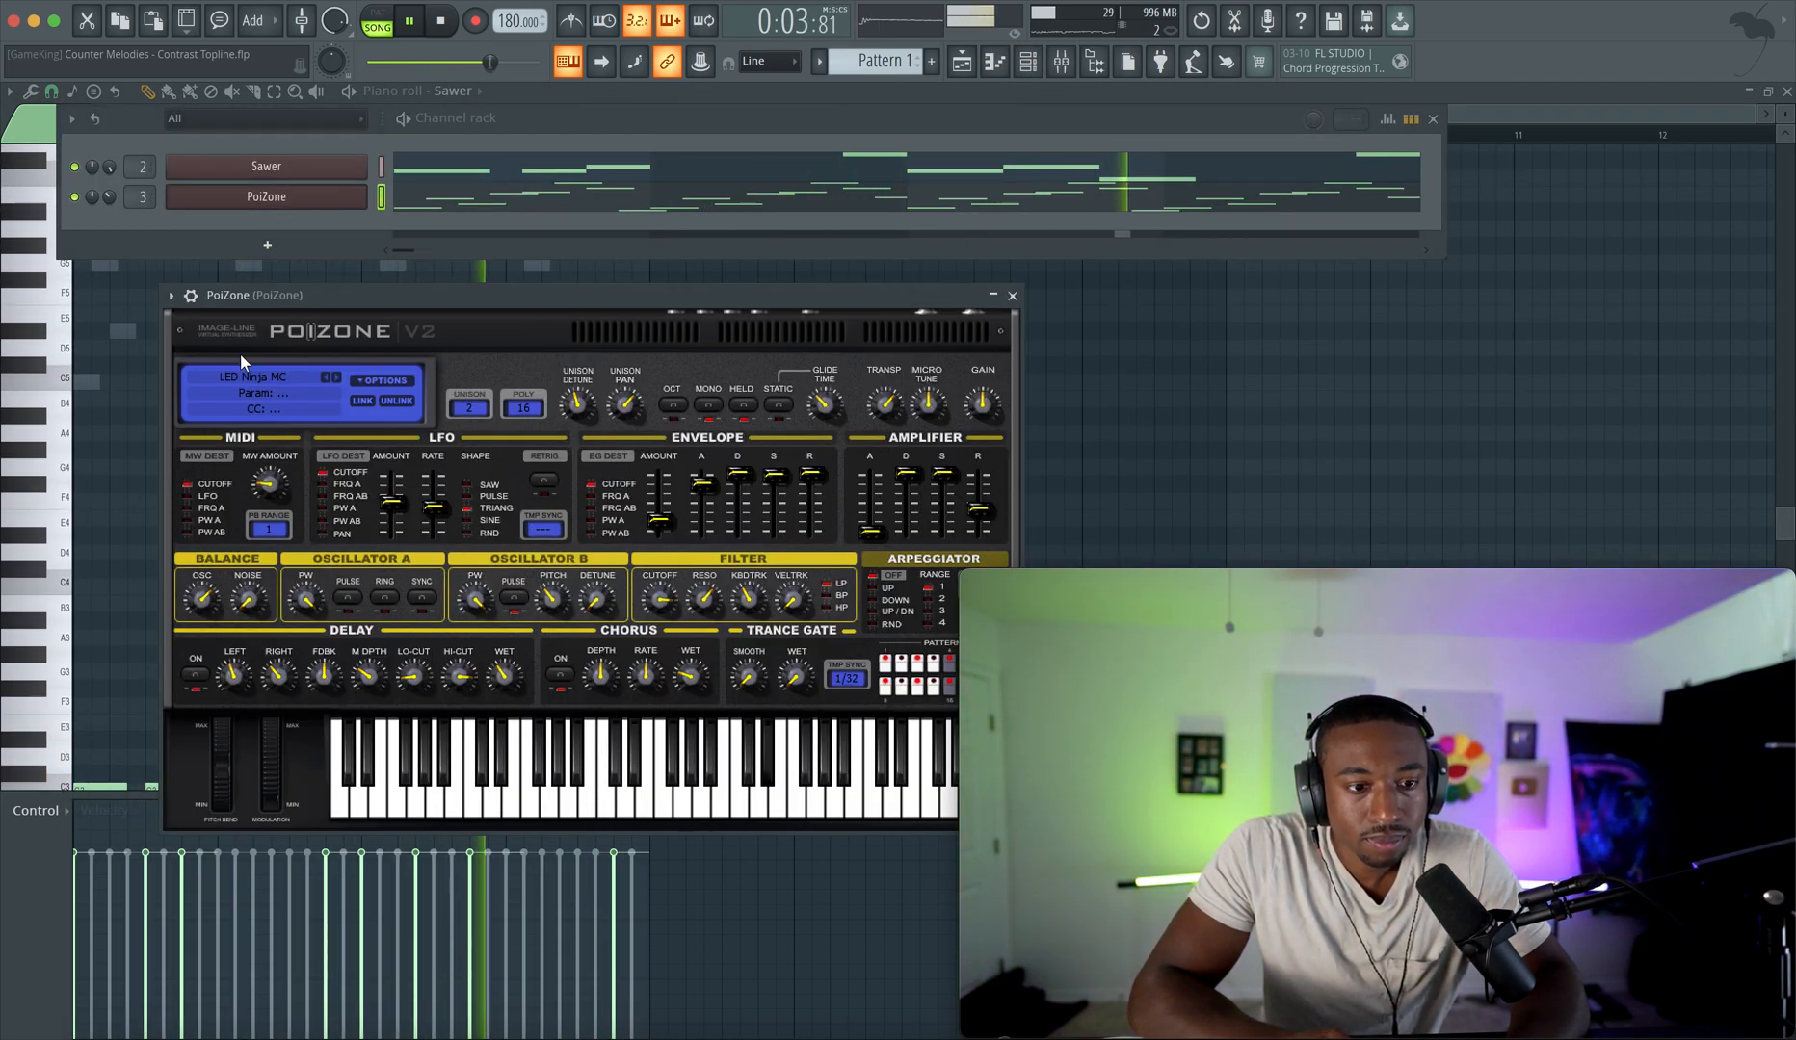
pyautogui.click(190, 297)
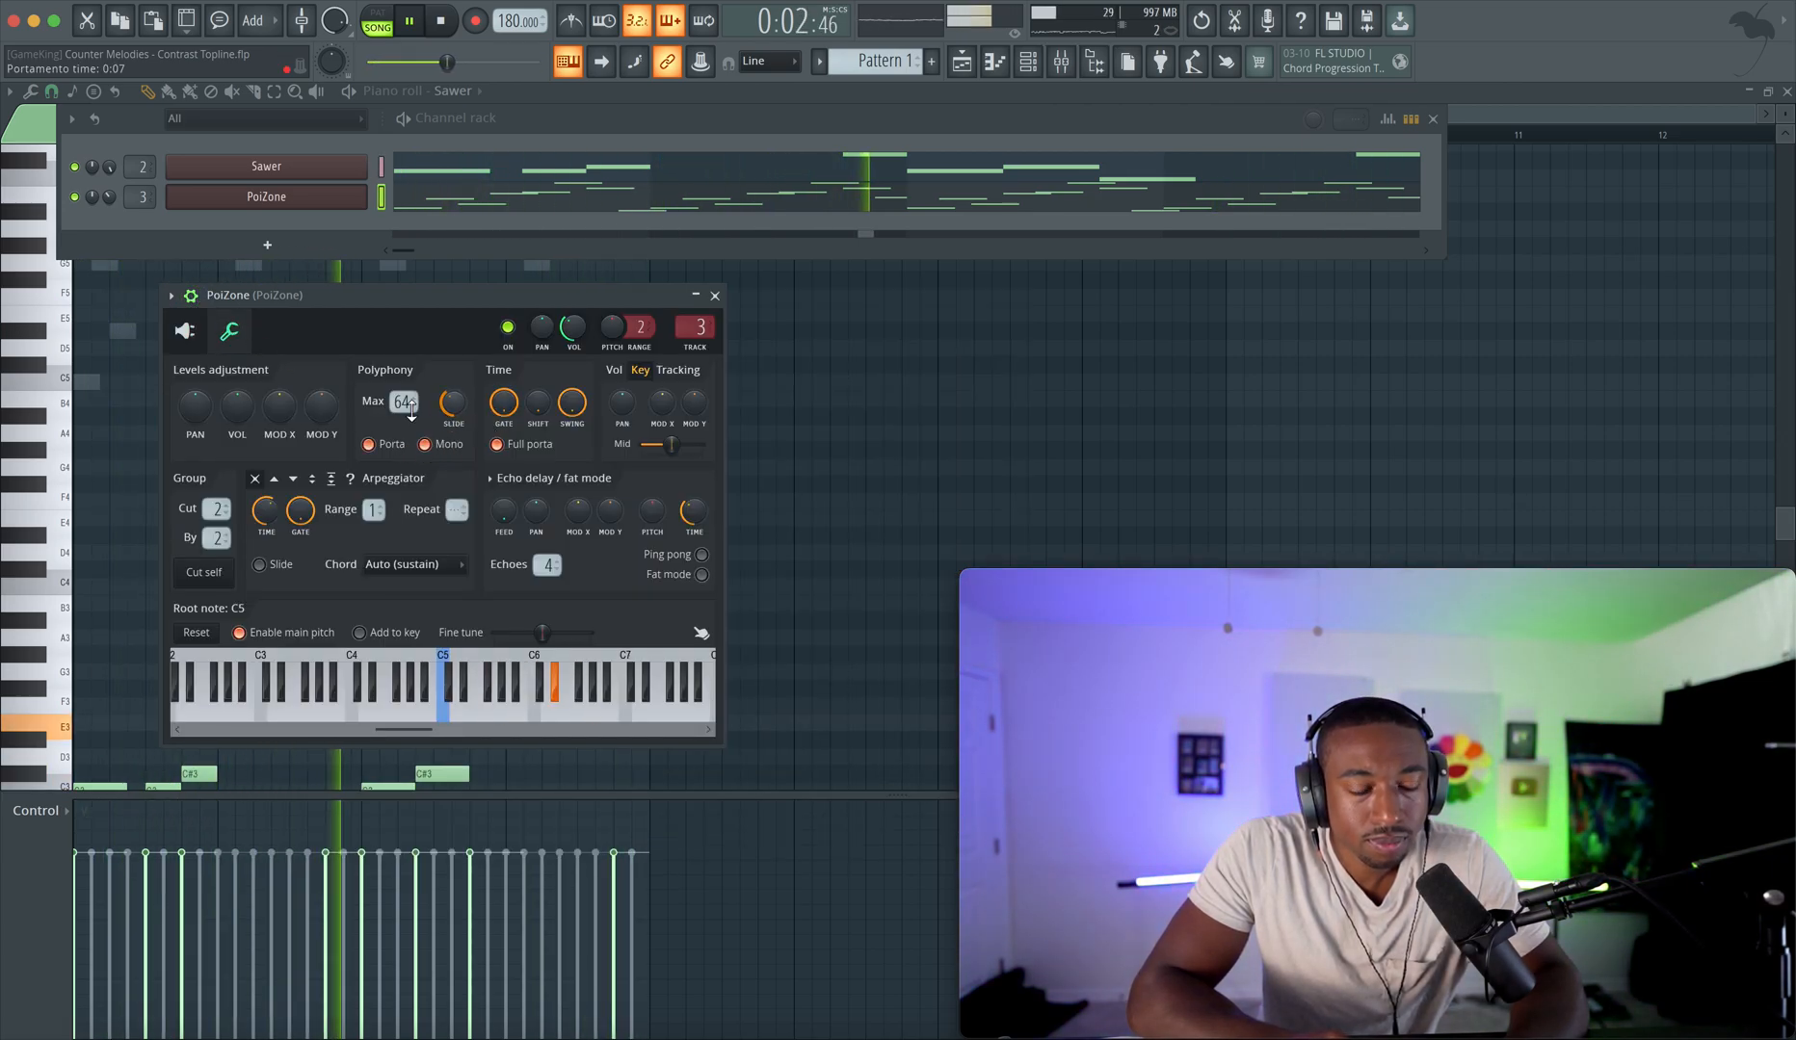
pyautogui.click(184, 330)
pyautogui.moveTo(314, 298); pyautogui.dragTo(179, 217)
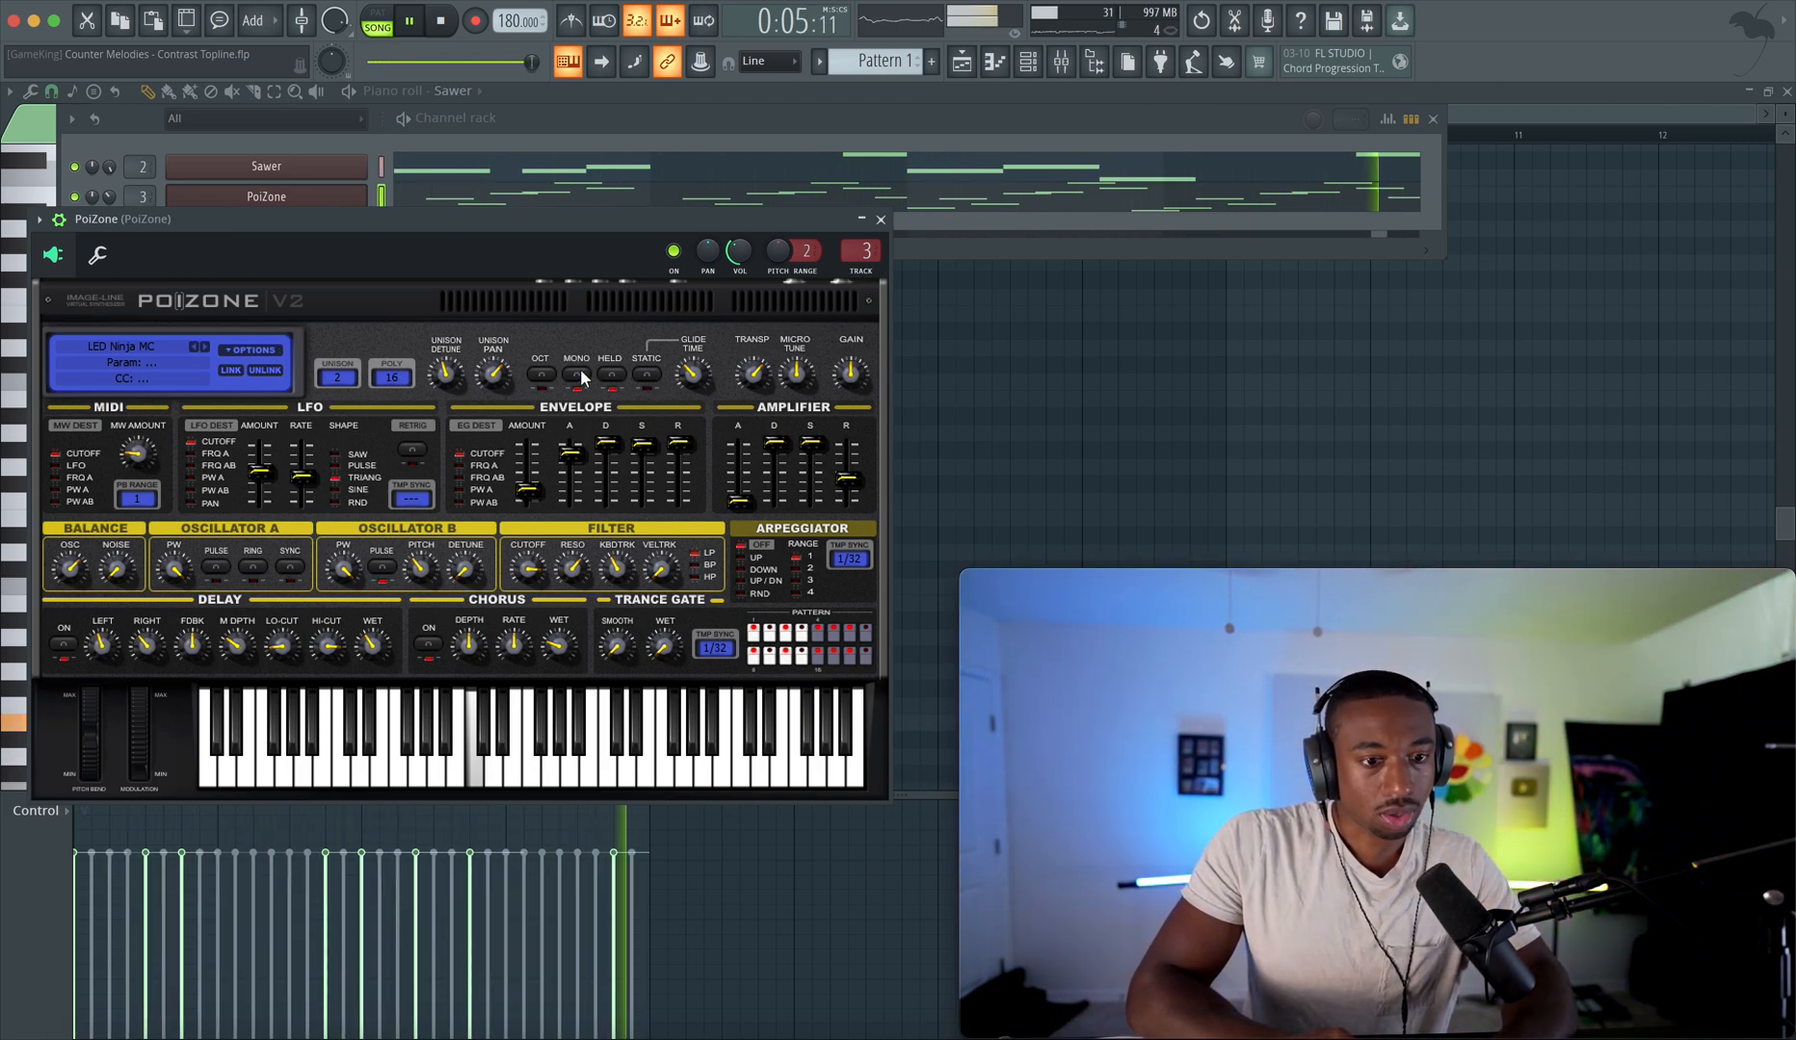
pyautogui.click(880, 220)
pyautogui.click(1027, 61)
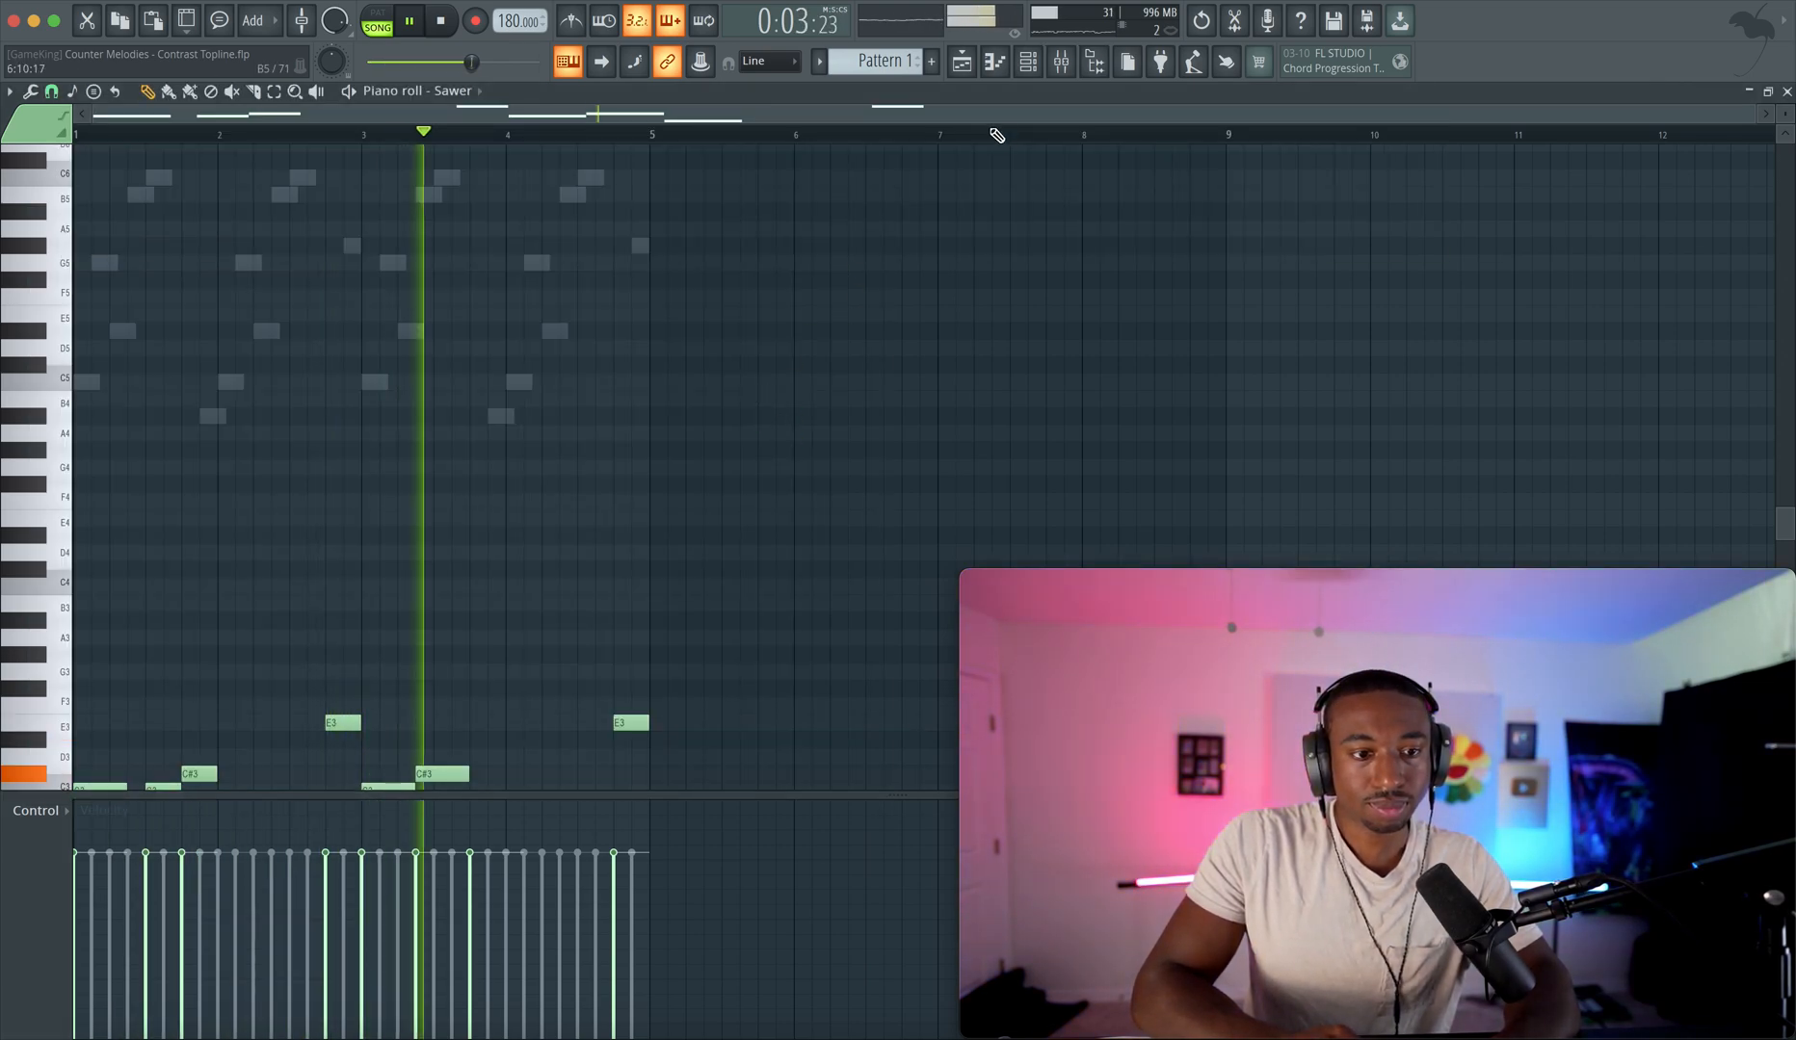
# - Audition successive PoiZone lead presets during playback and settle on LED RazorSharp MC
pyautogui.click(1027, 62)
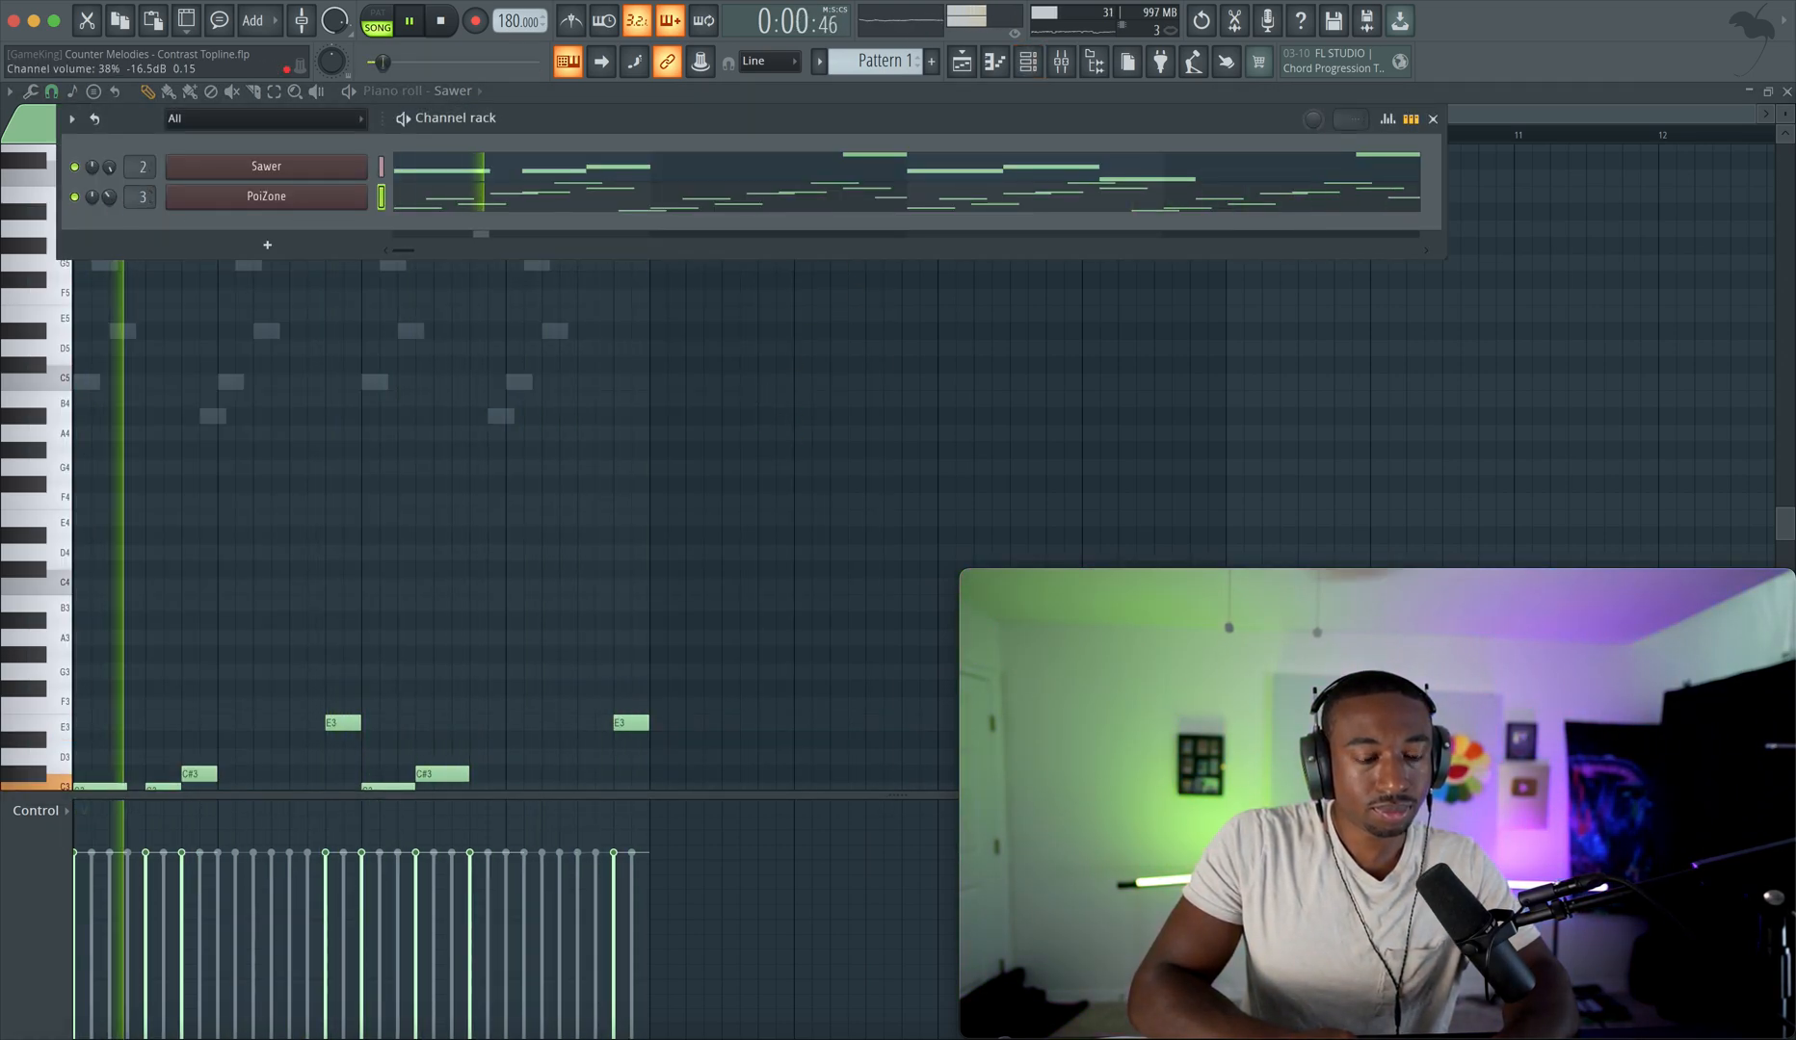
pyautogui.click(265, 196)
pyautogui.press('space')
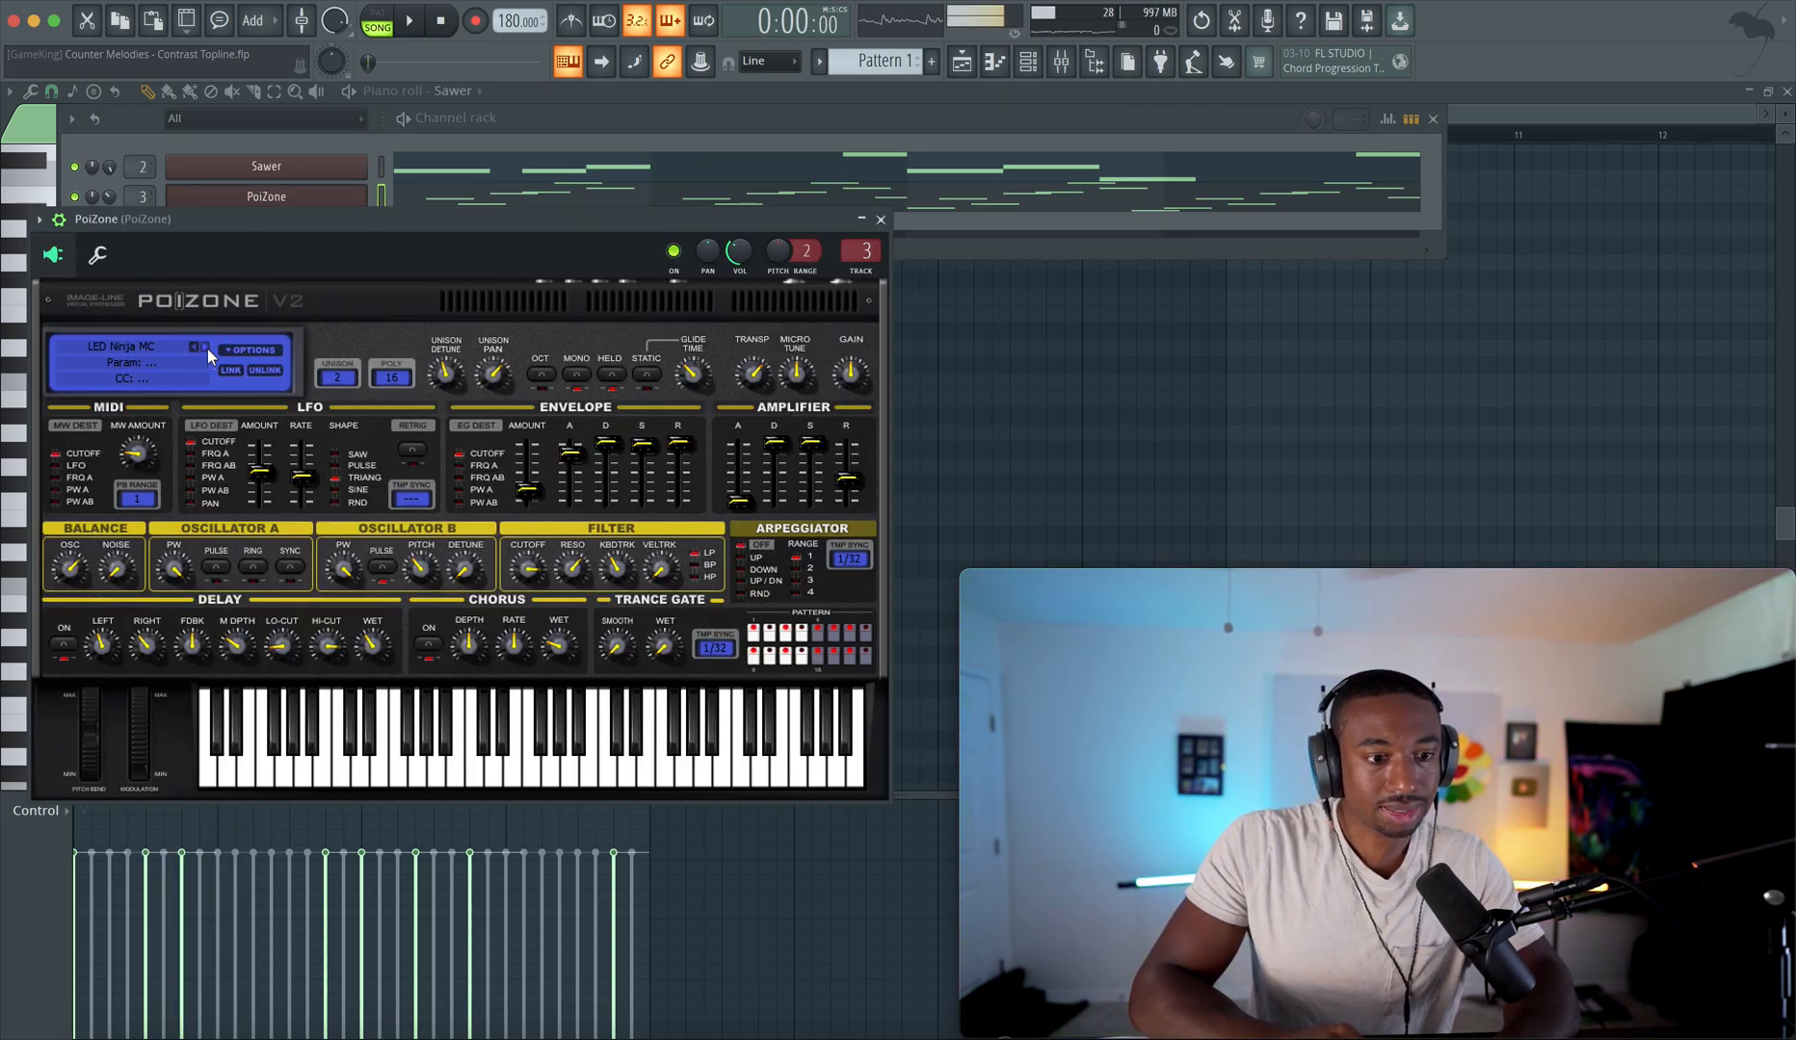
pyautogui.click(208, 349)
pyautogui.press('space')
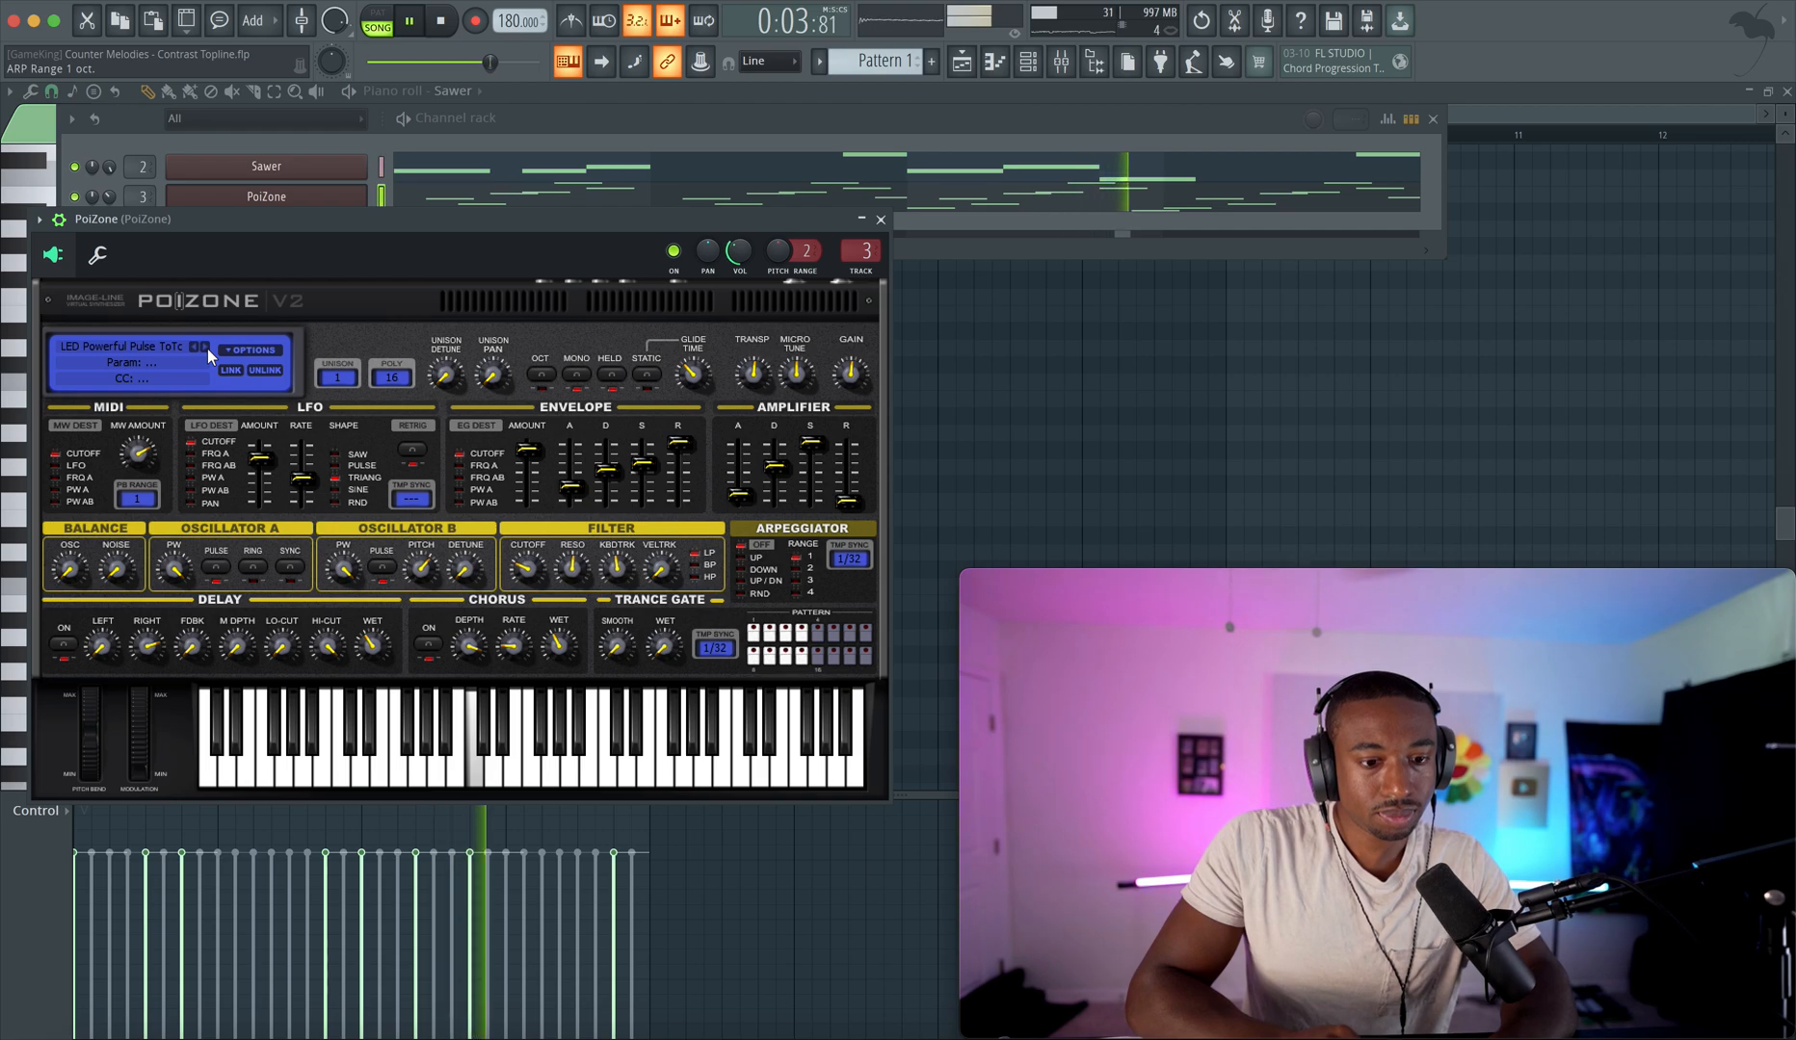
pyautogui.click(208, 349)
pyautogui.click(208, 350)
pyautogui.click(208, 350)
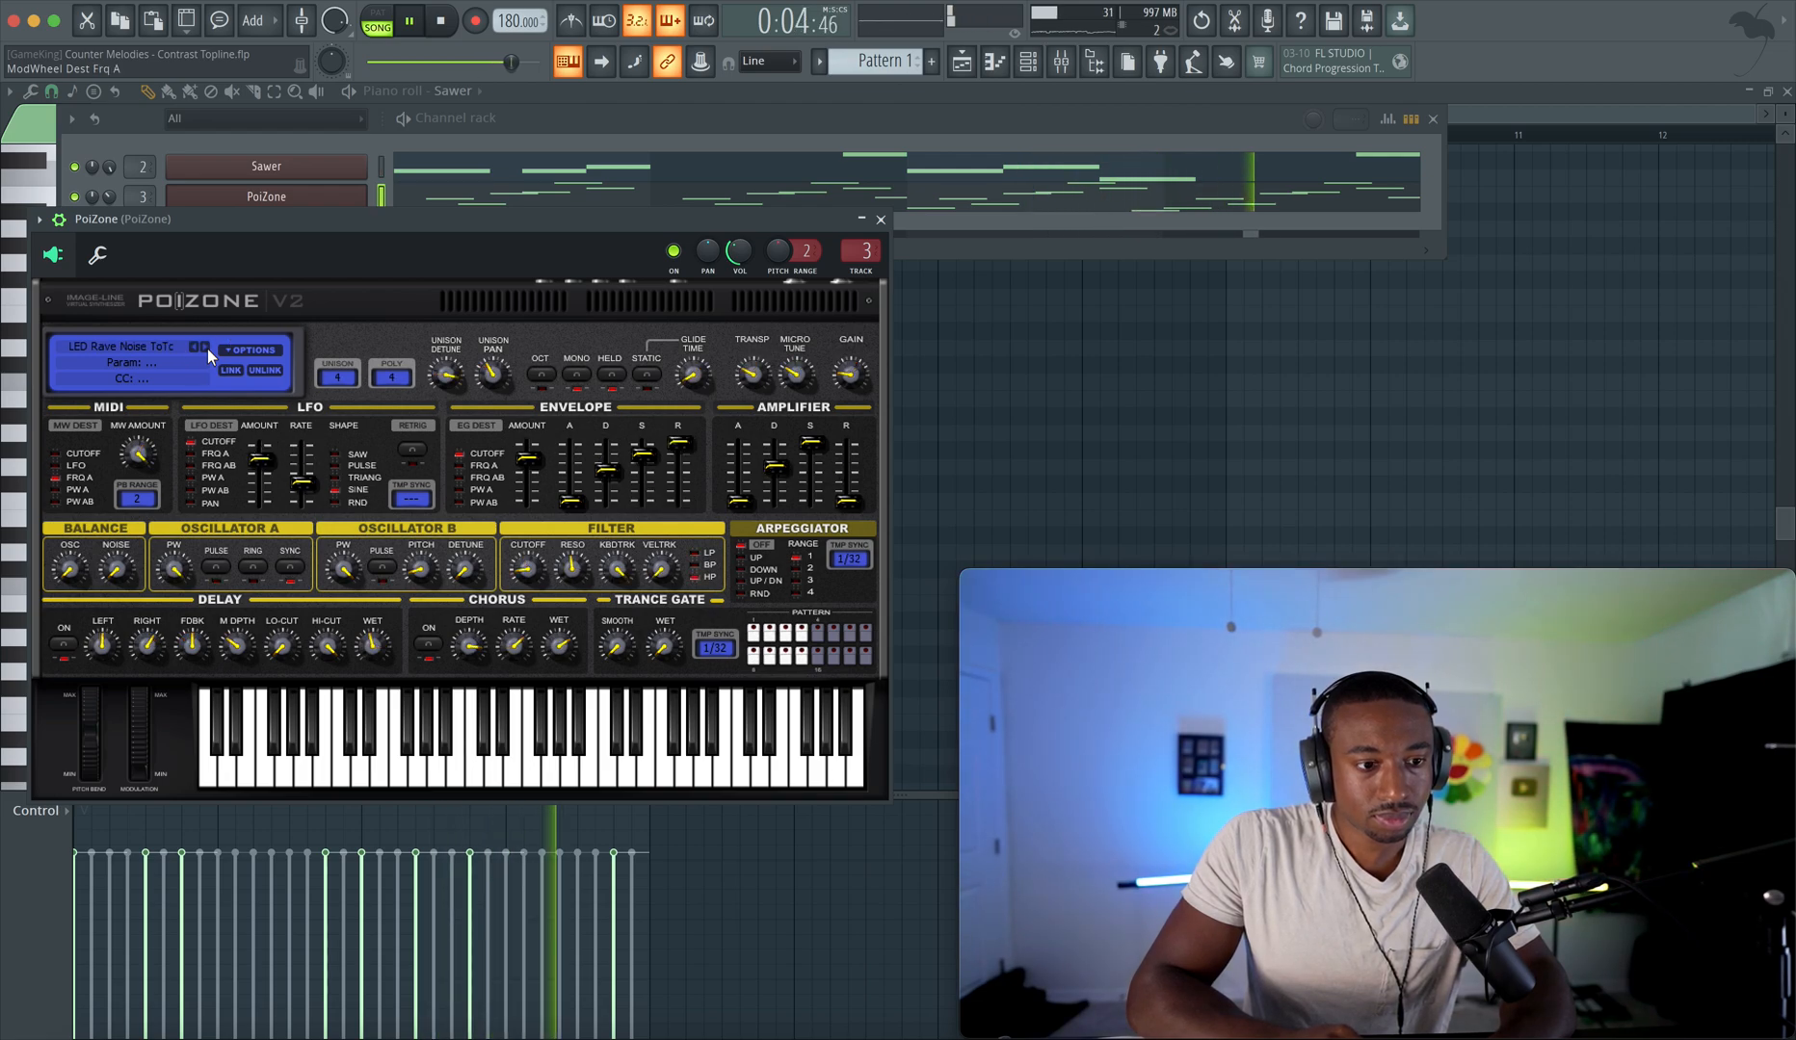
pyautogui.click(208, 350)
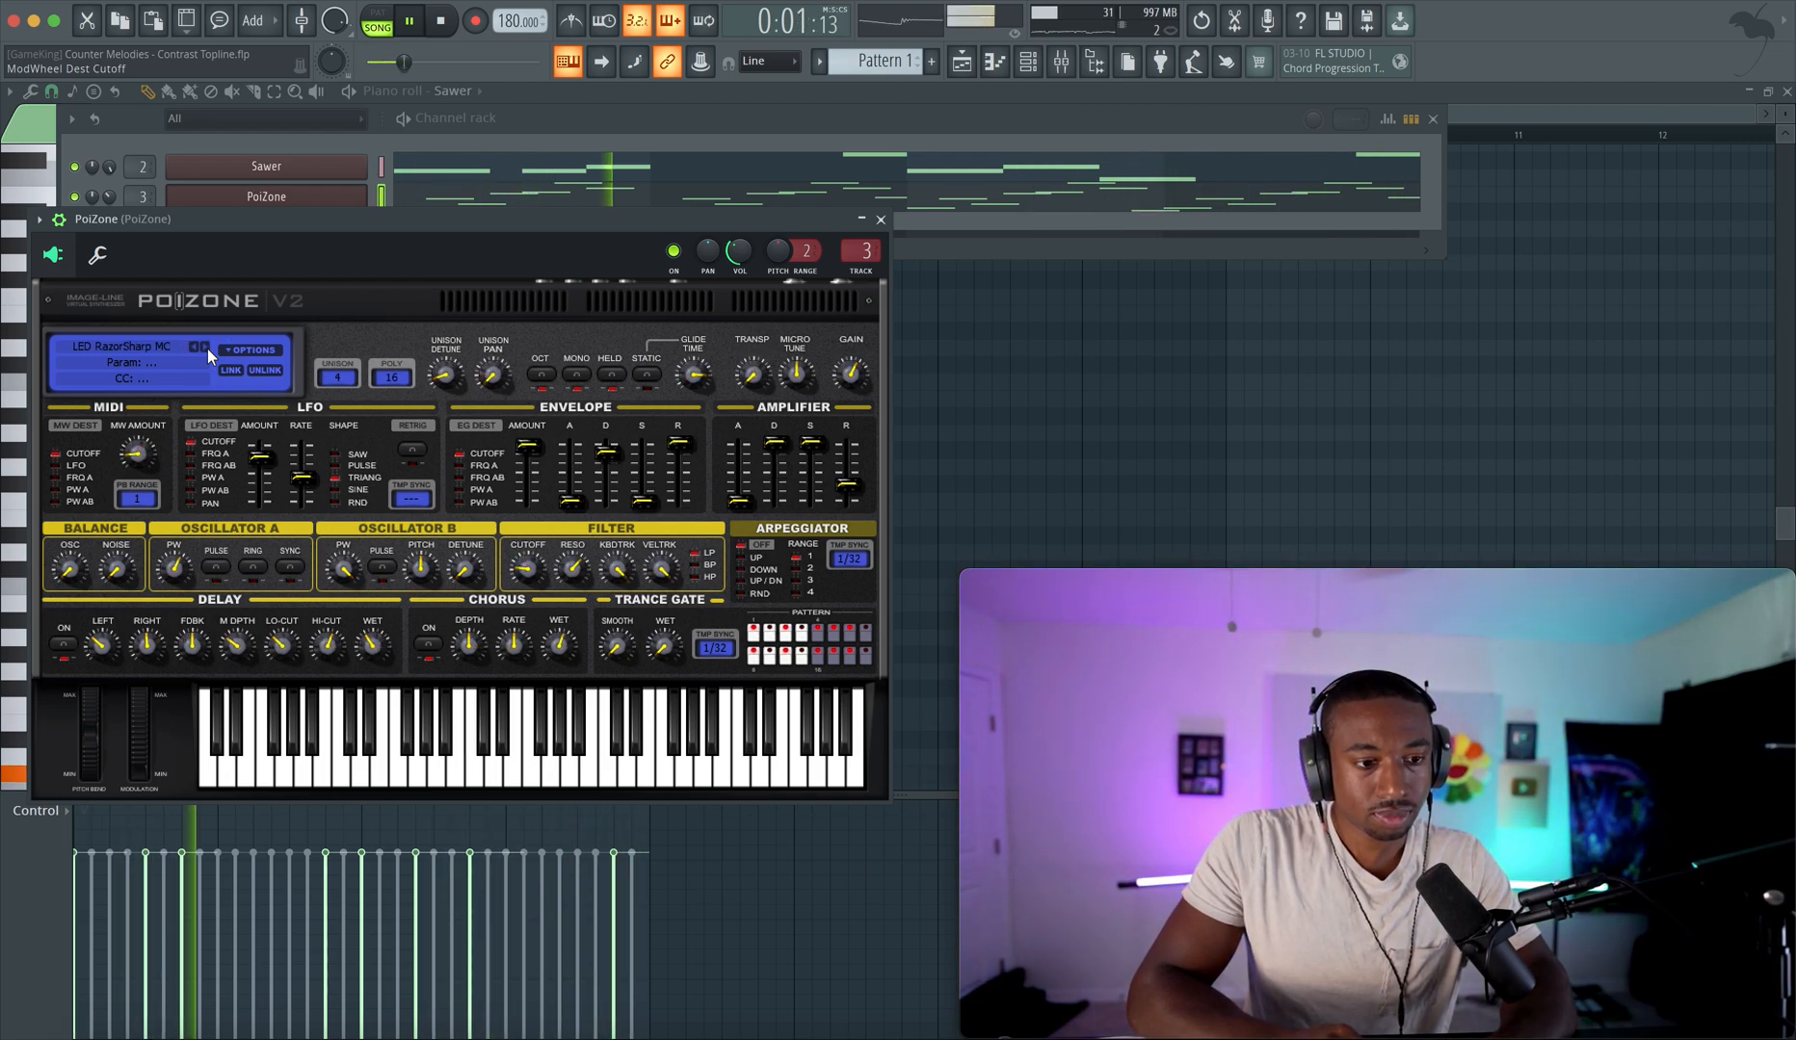
pyautogui.click(99, 256)
pyautogui.click(54, 256)
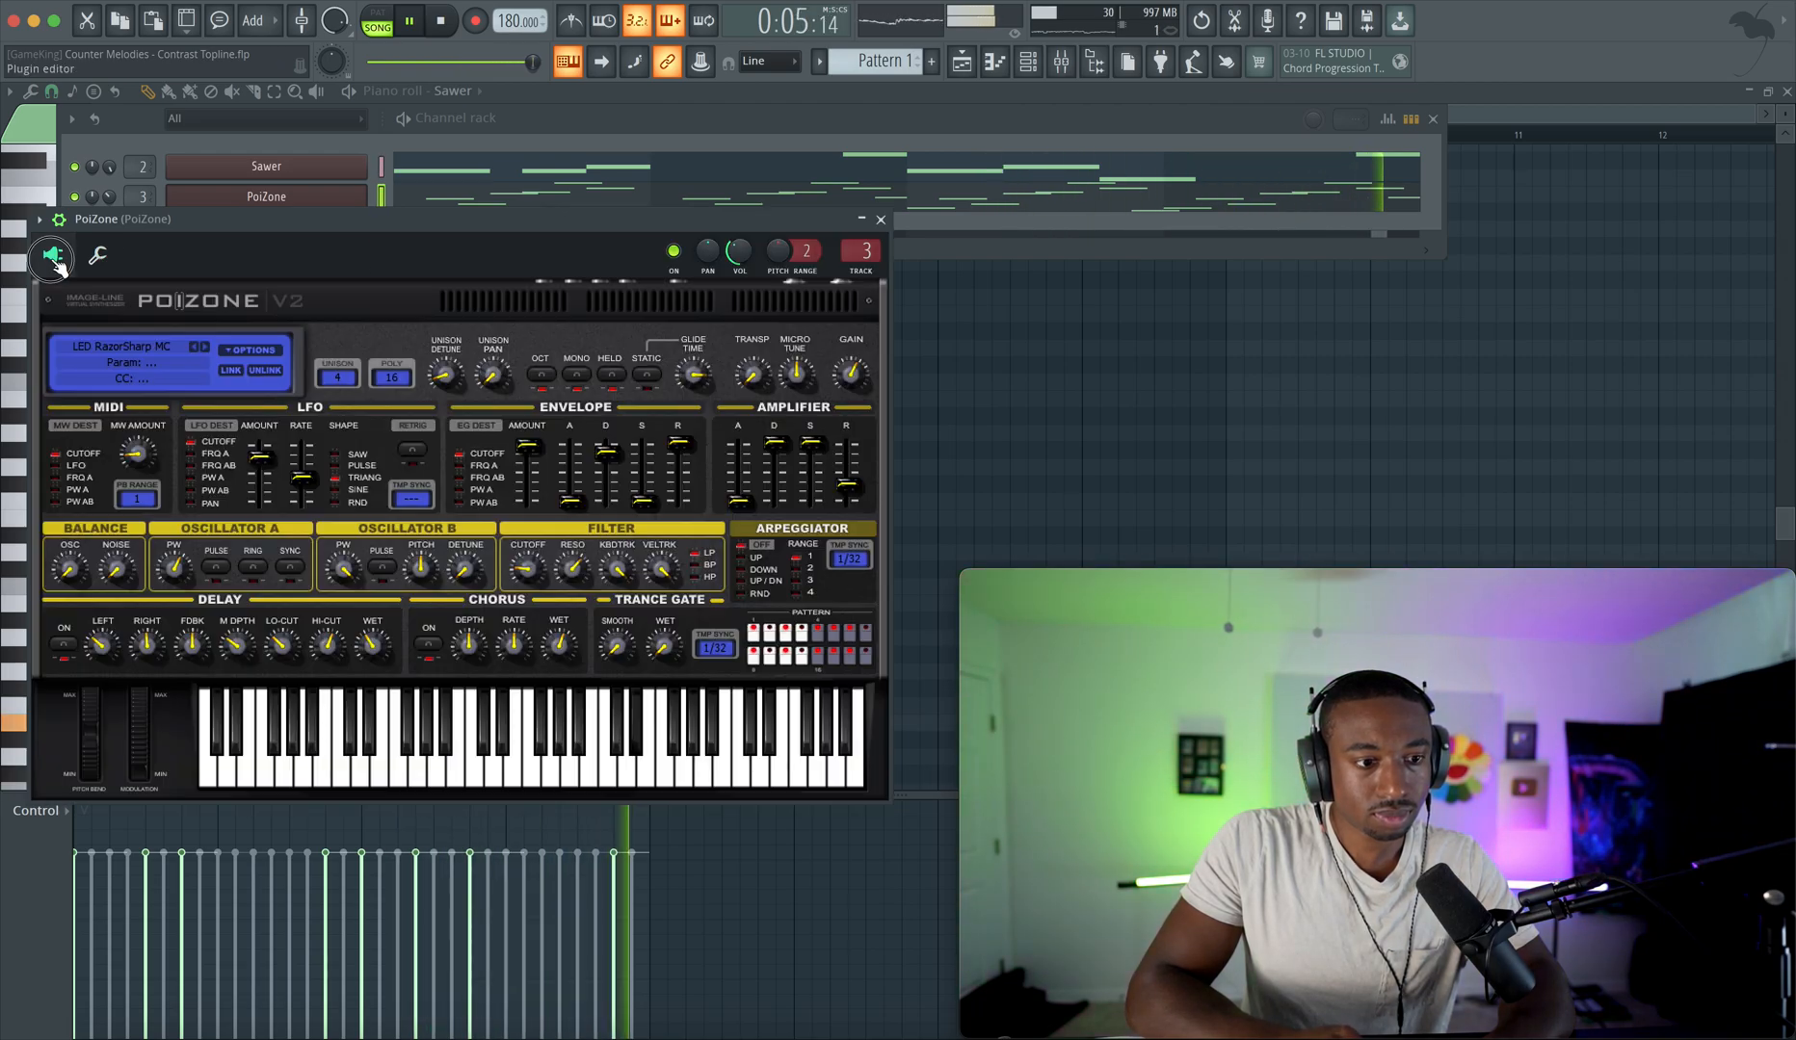
pyautogui.press('space')
pyautogui.click(882, 220)
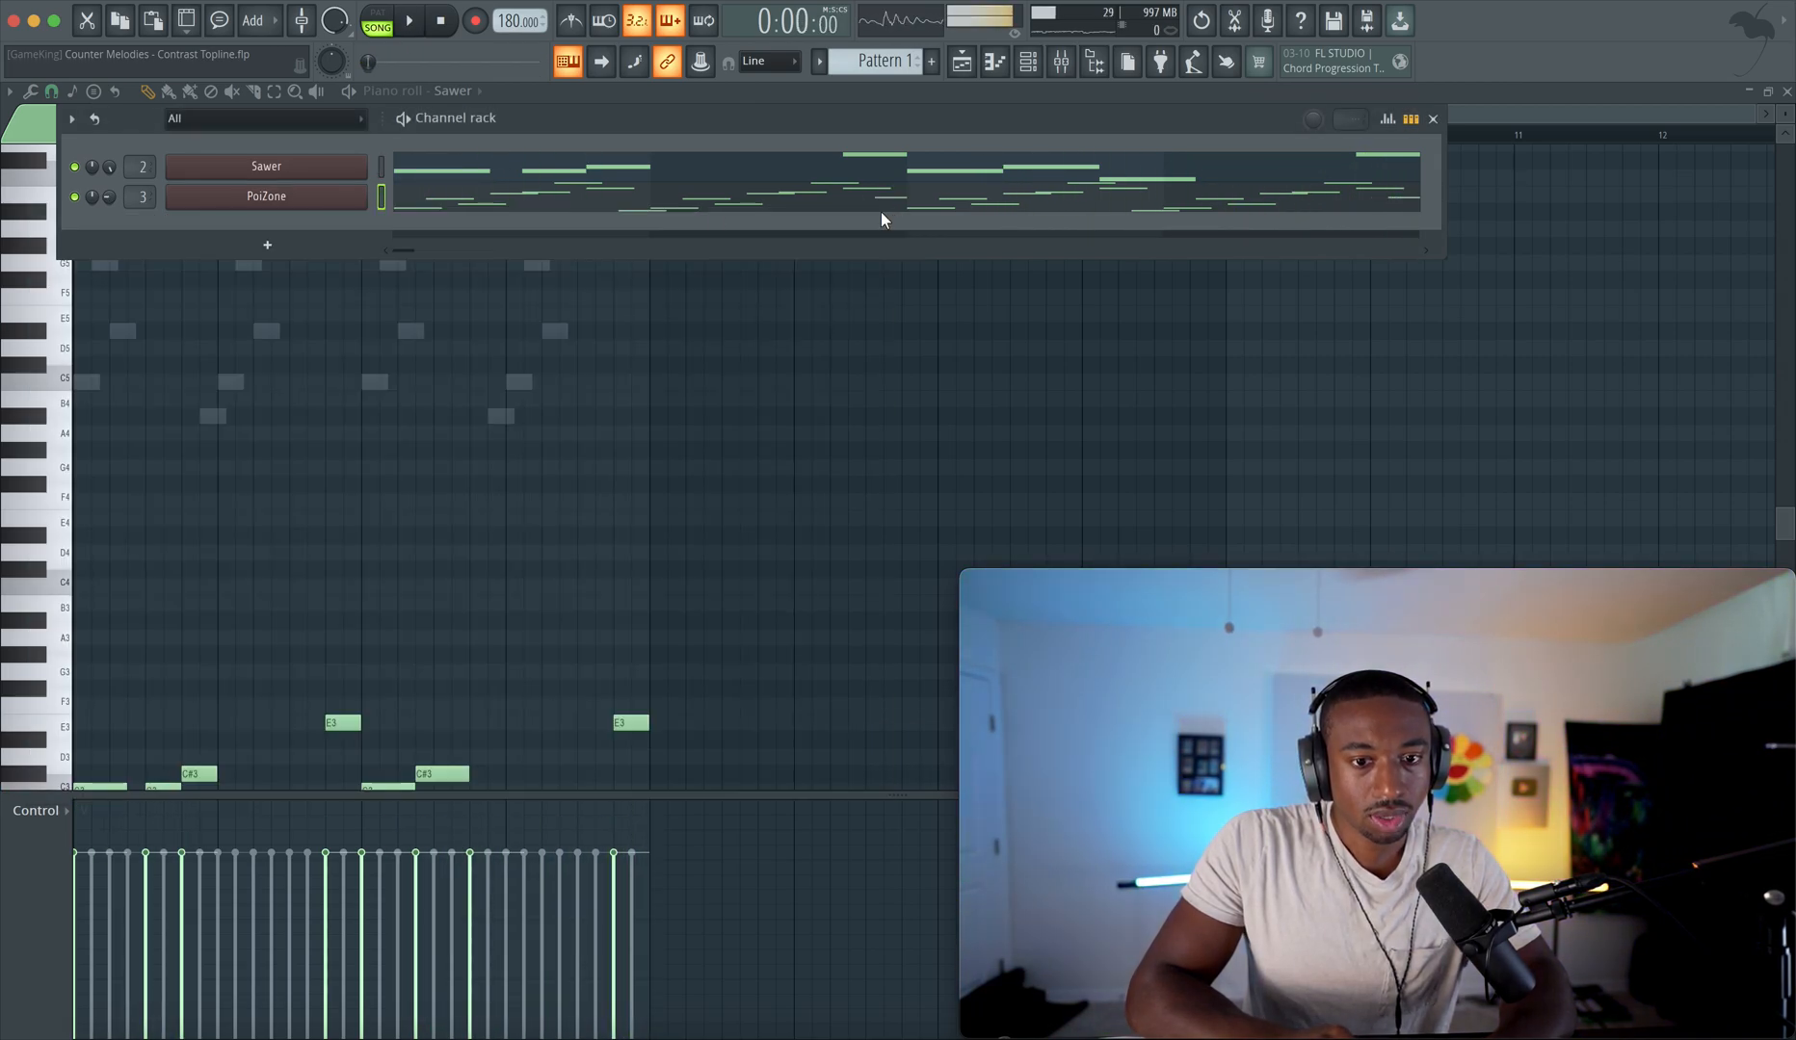
# - Rearrange the start of bar 1 in the PoiZone melody into an ascending run of C5, D#5, G5, B5, C6
pyautogui.click(564, 188)
pyautogui.scroll(3, 219, 376)
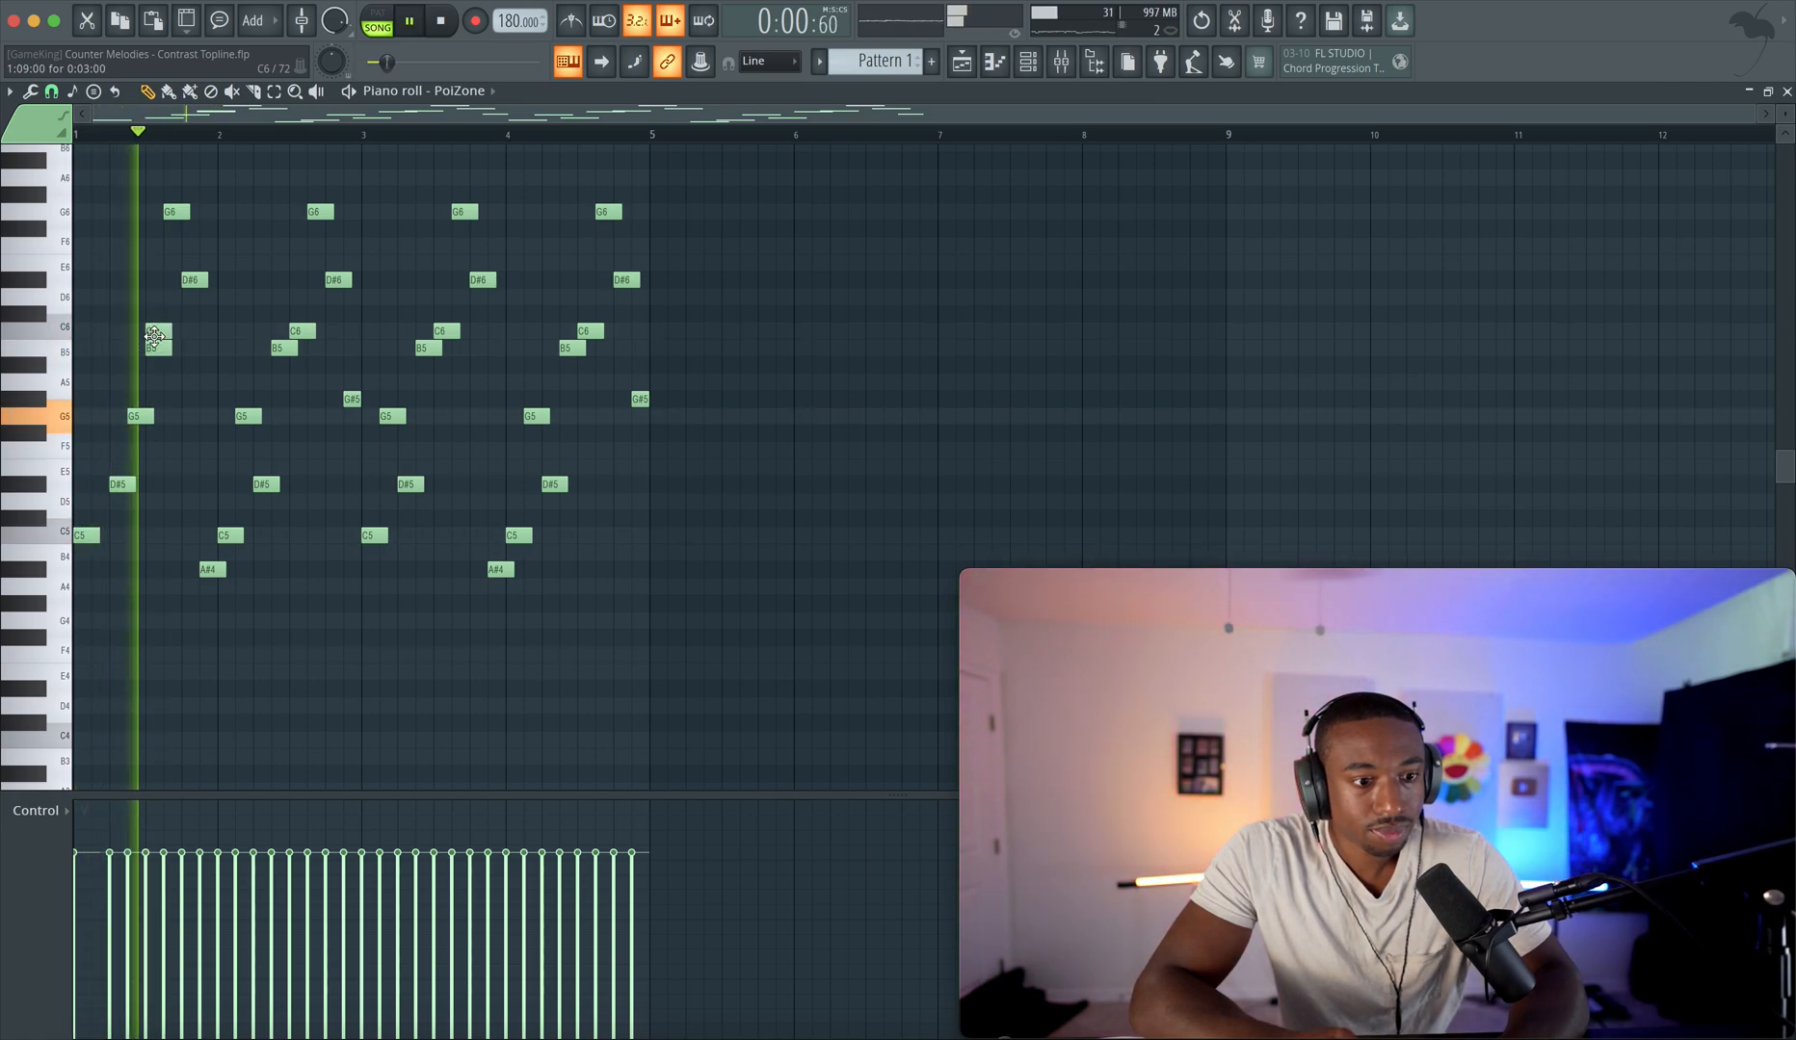
pyautogui.moveTo(120, 484); pyautogui.dragTo(96, 484)
pyautogui.moveTo(133, 415); pyautogui.dragTo(107, 414)
pyautogui.moveTo(156, 347); pyautogui.dragTo(141, 347)
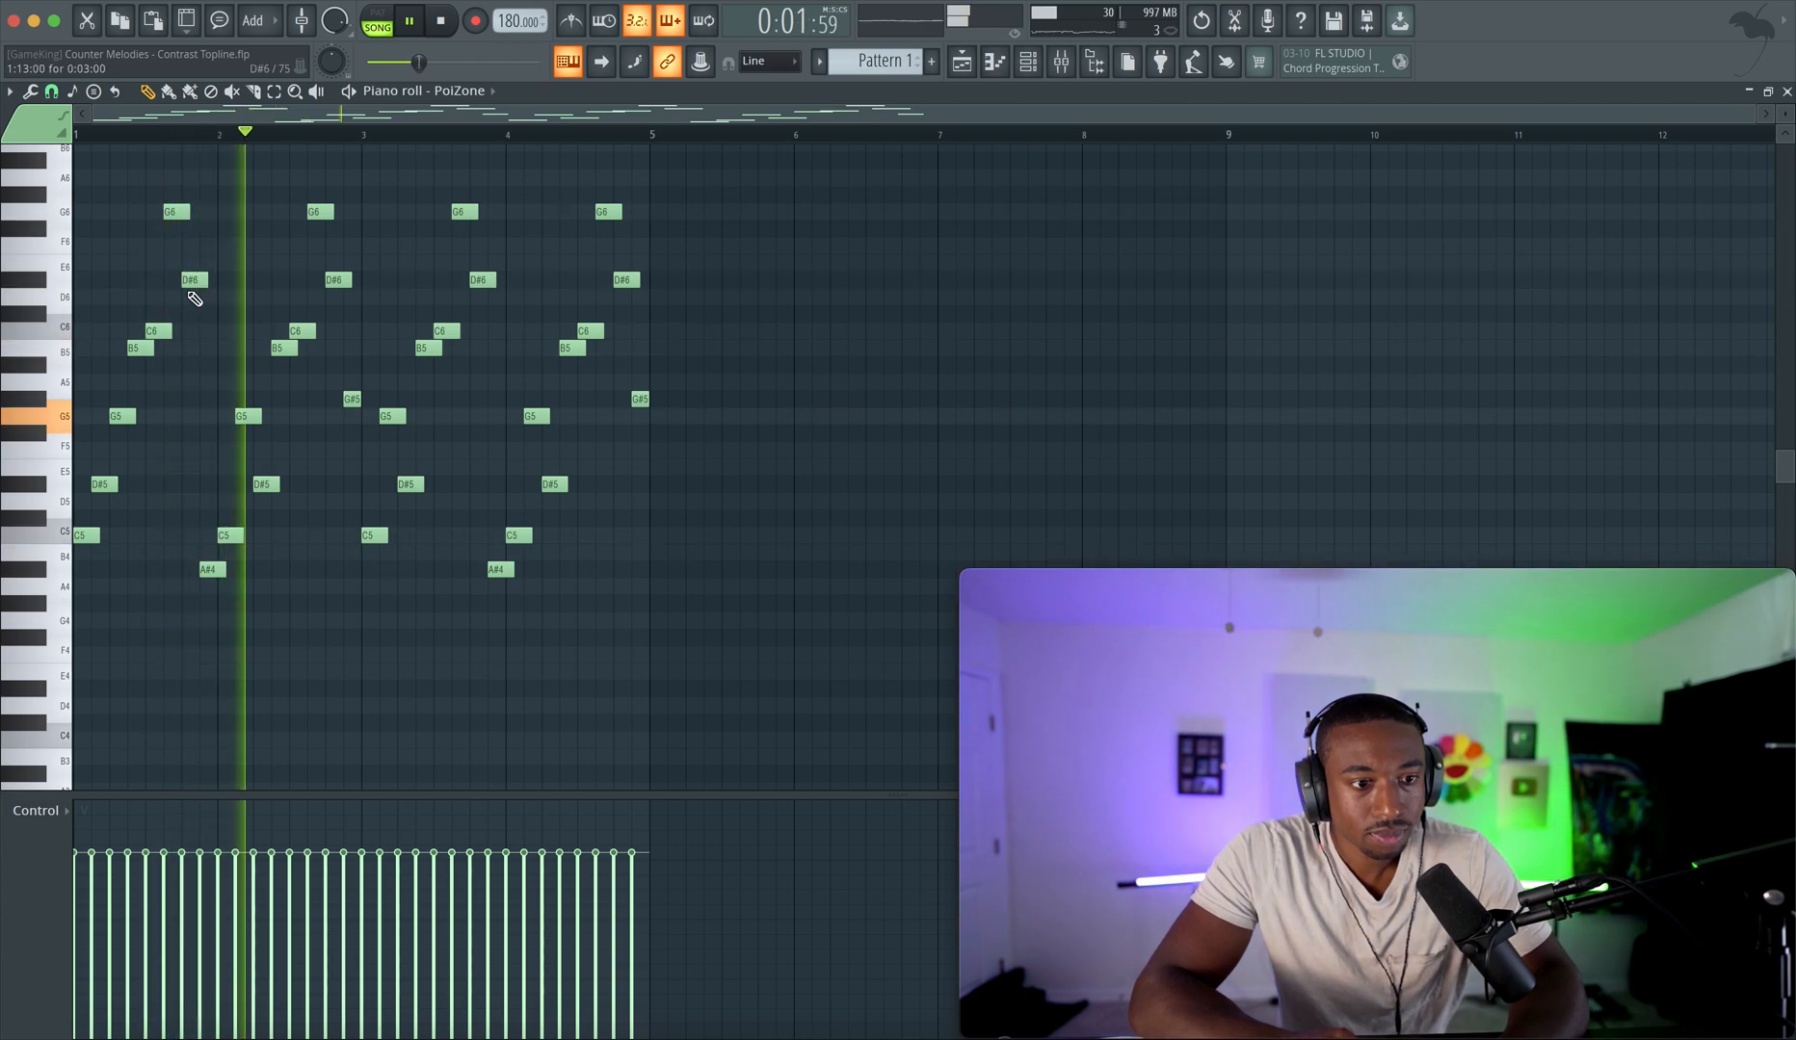
pyautogui.moveTo(690, 643); pyautogui.dragTo(225, 199)
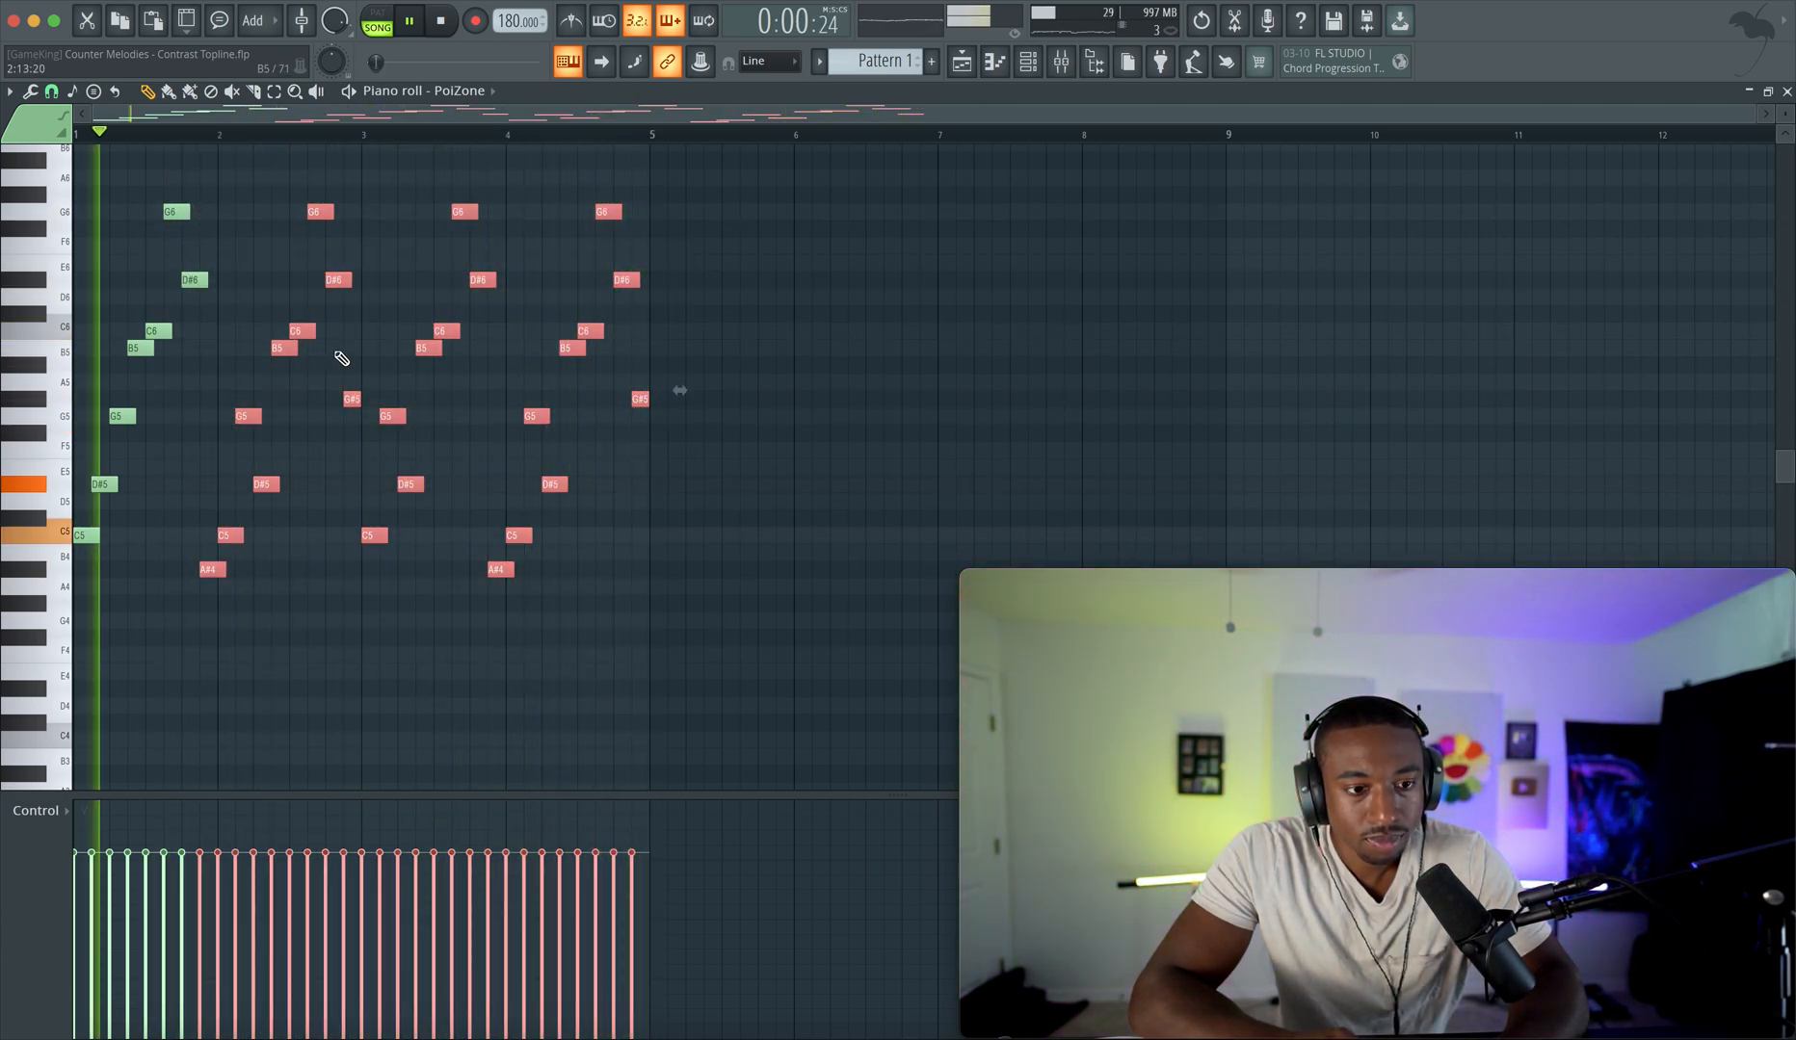
pyautogui.click(336, 358)
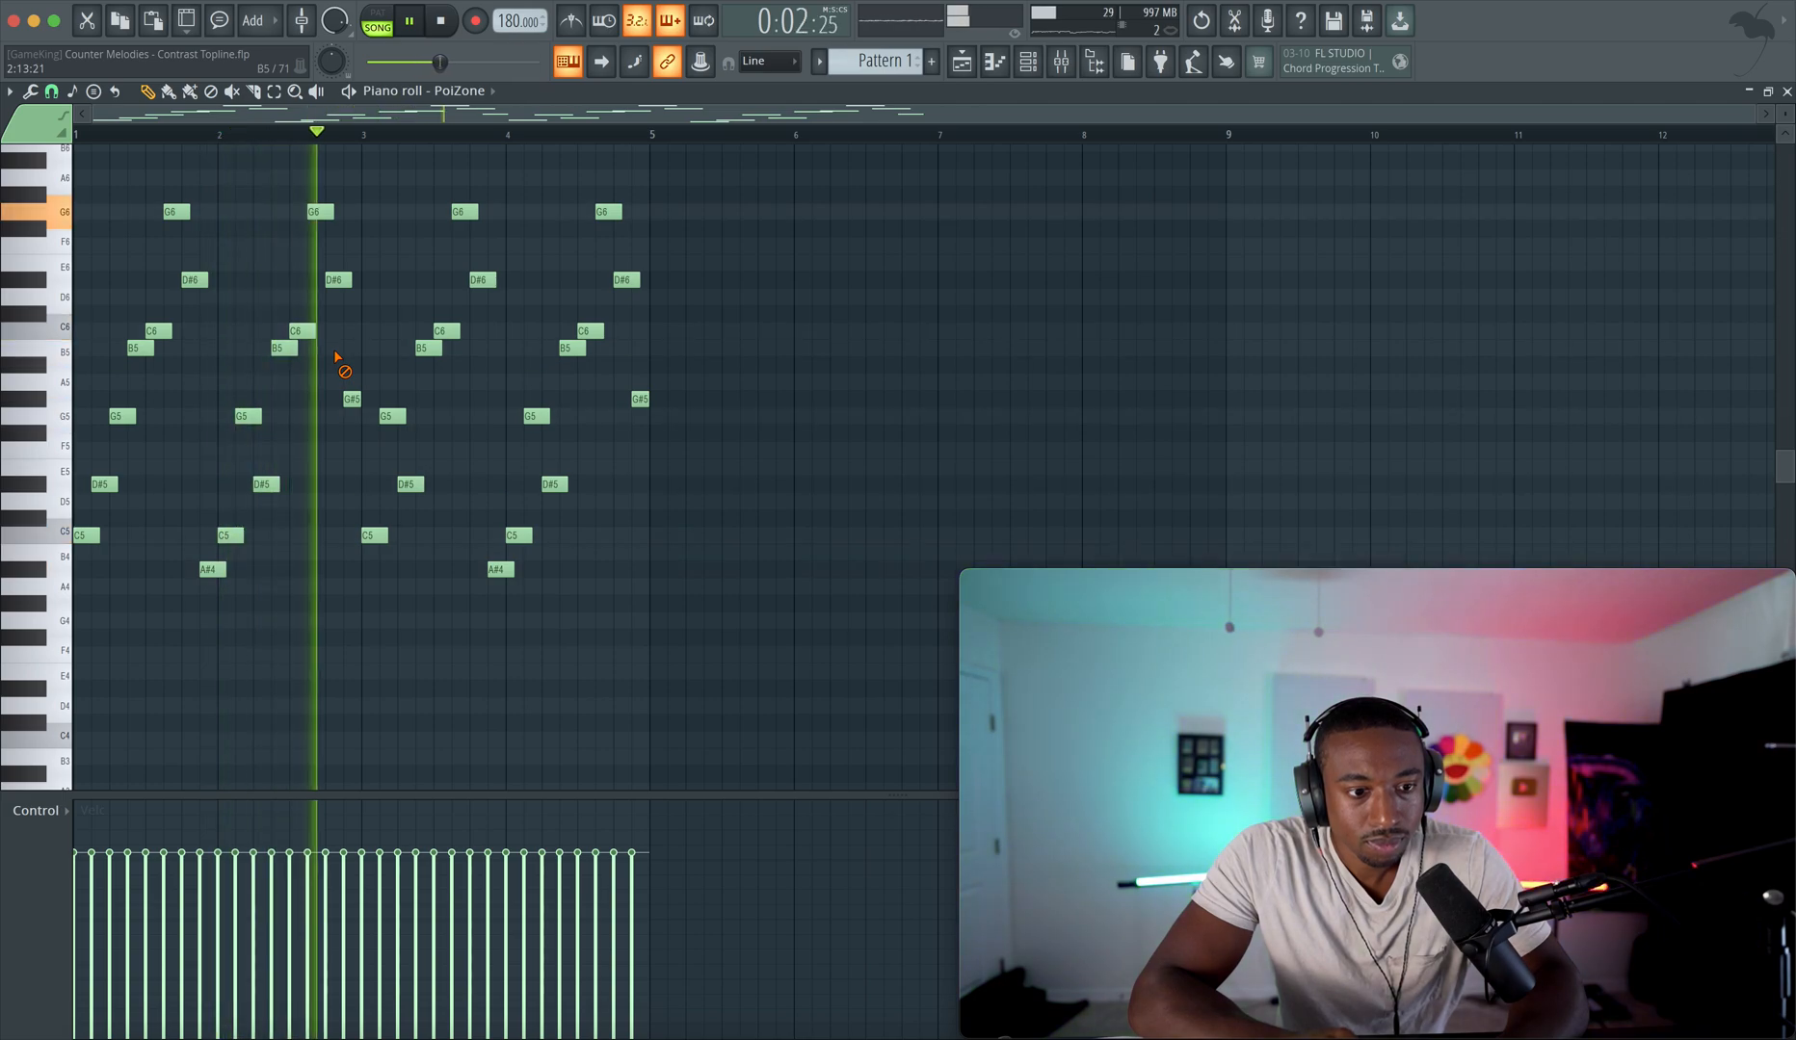
pyautogui.click(1028, 61)
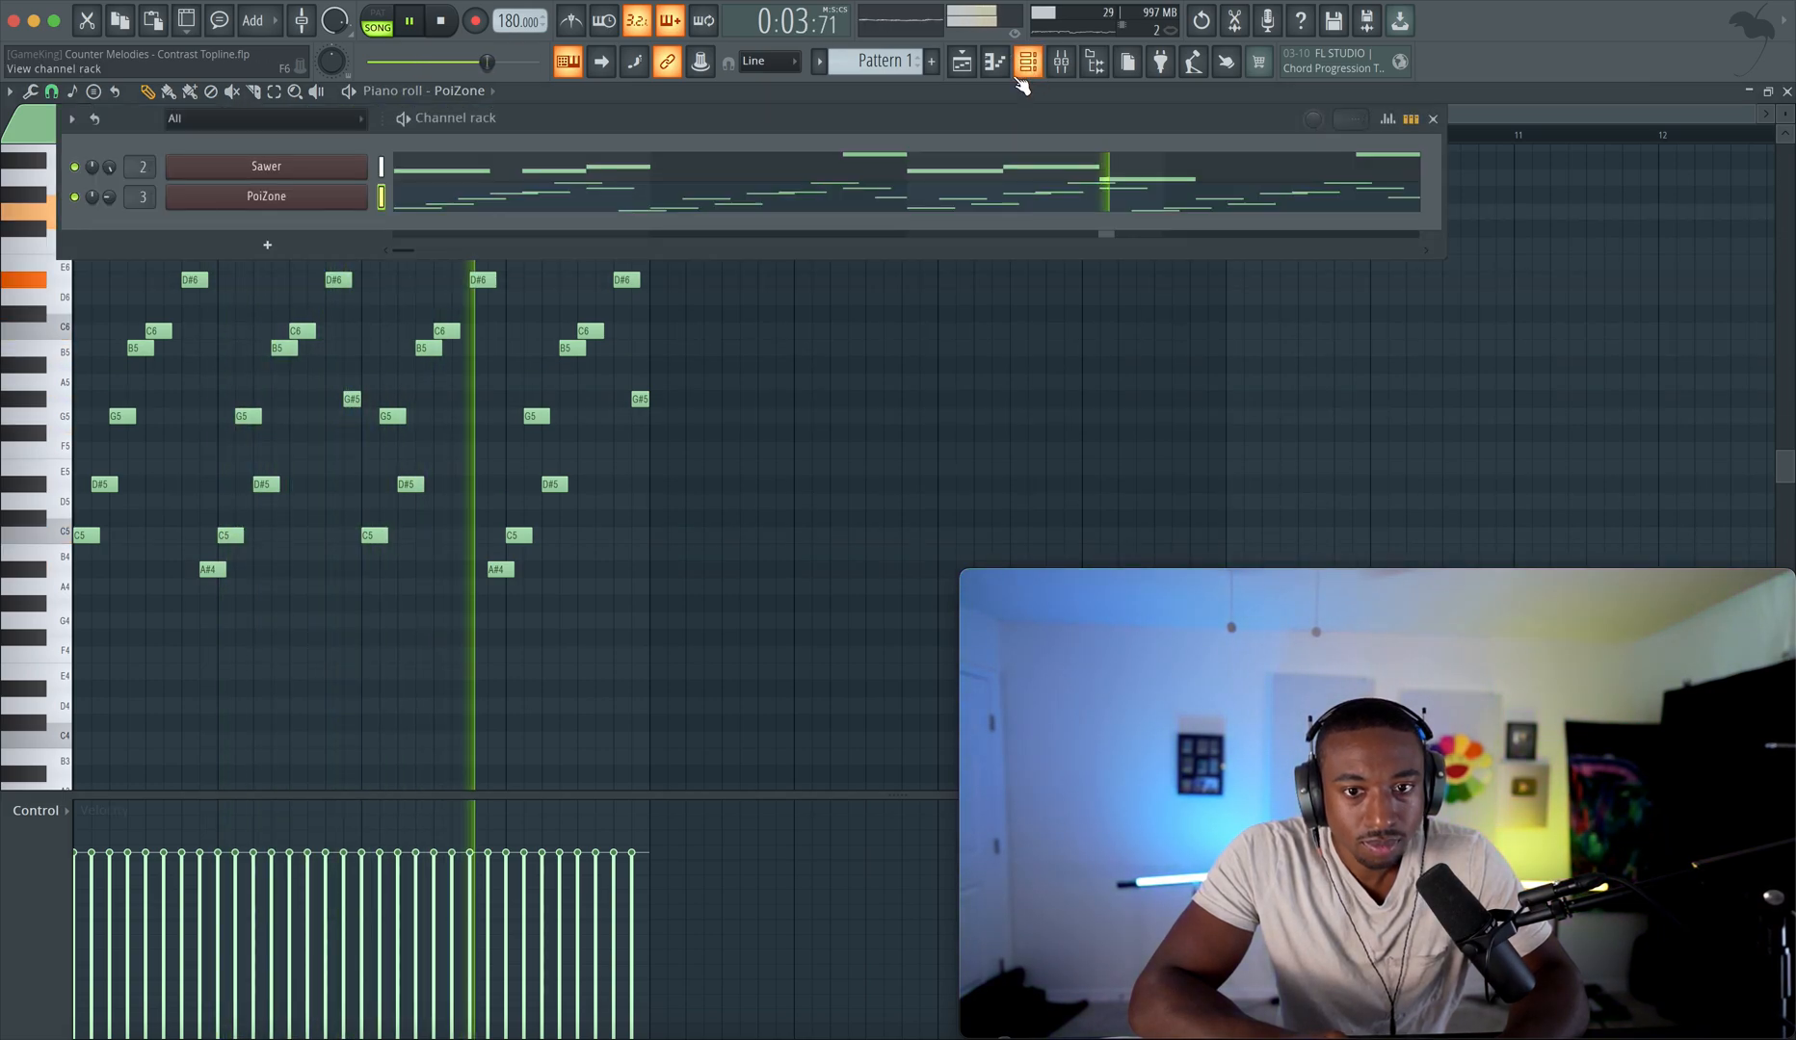
pyautogui.click(267, 196)
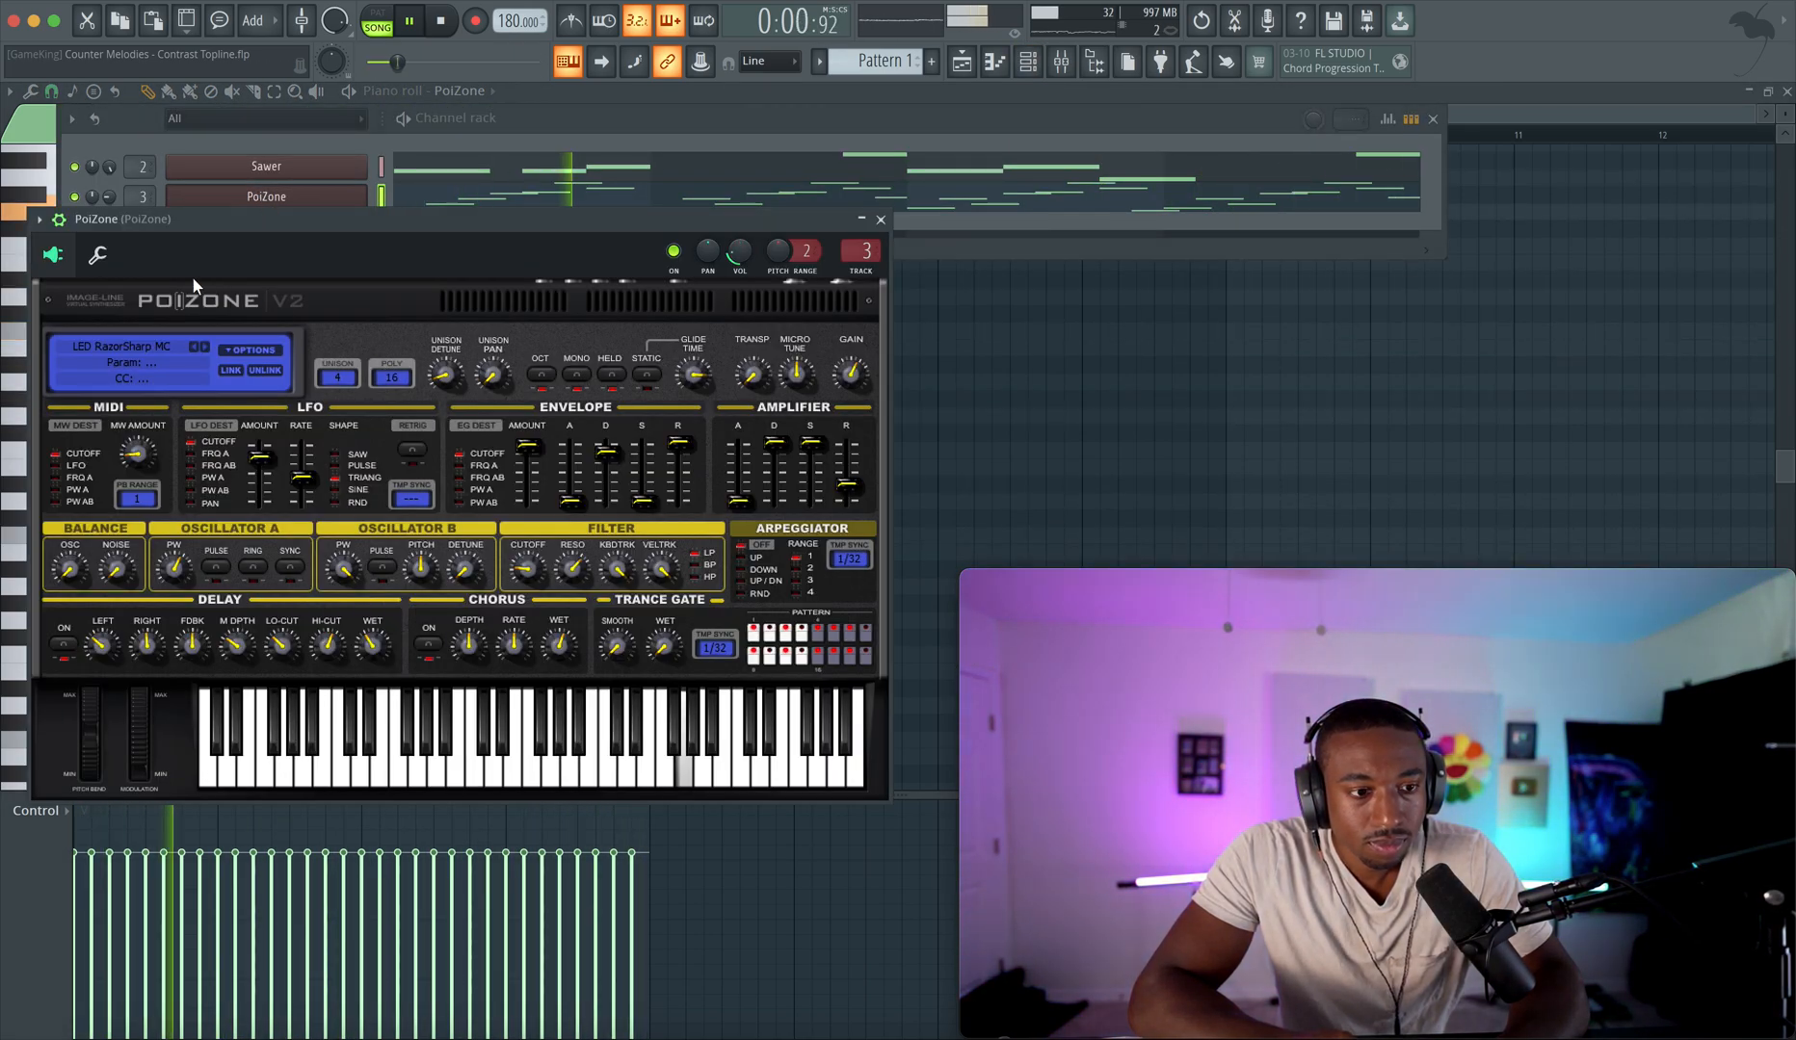
pyautogui.click(880, 220)
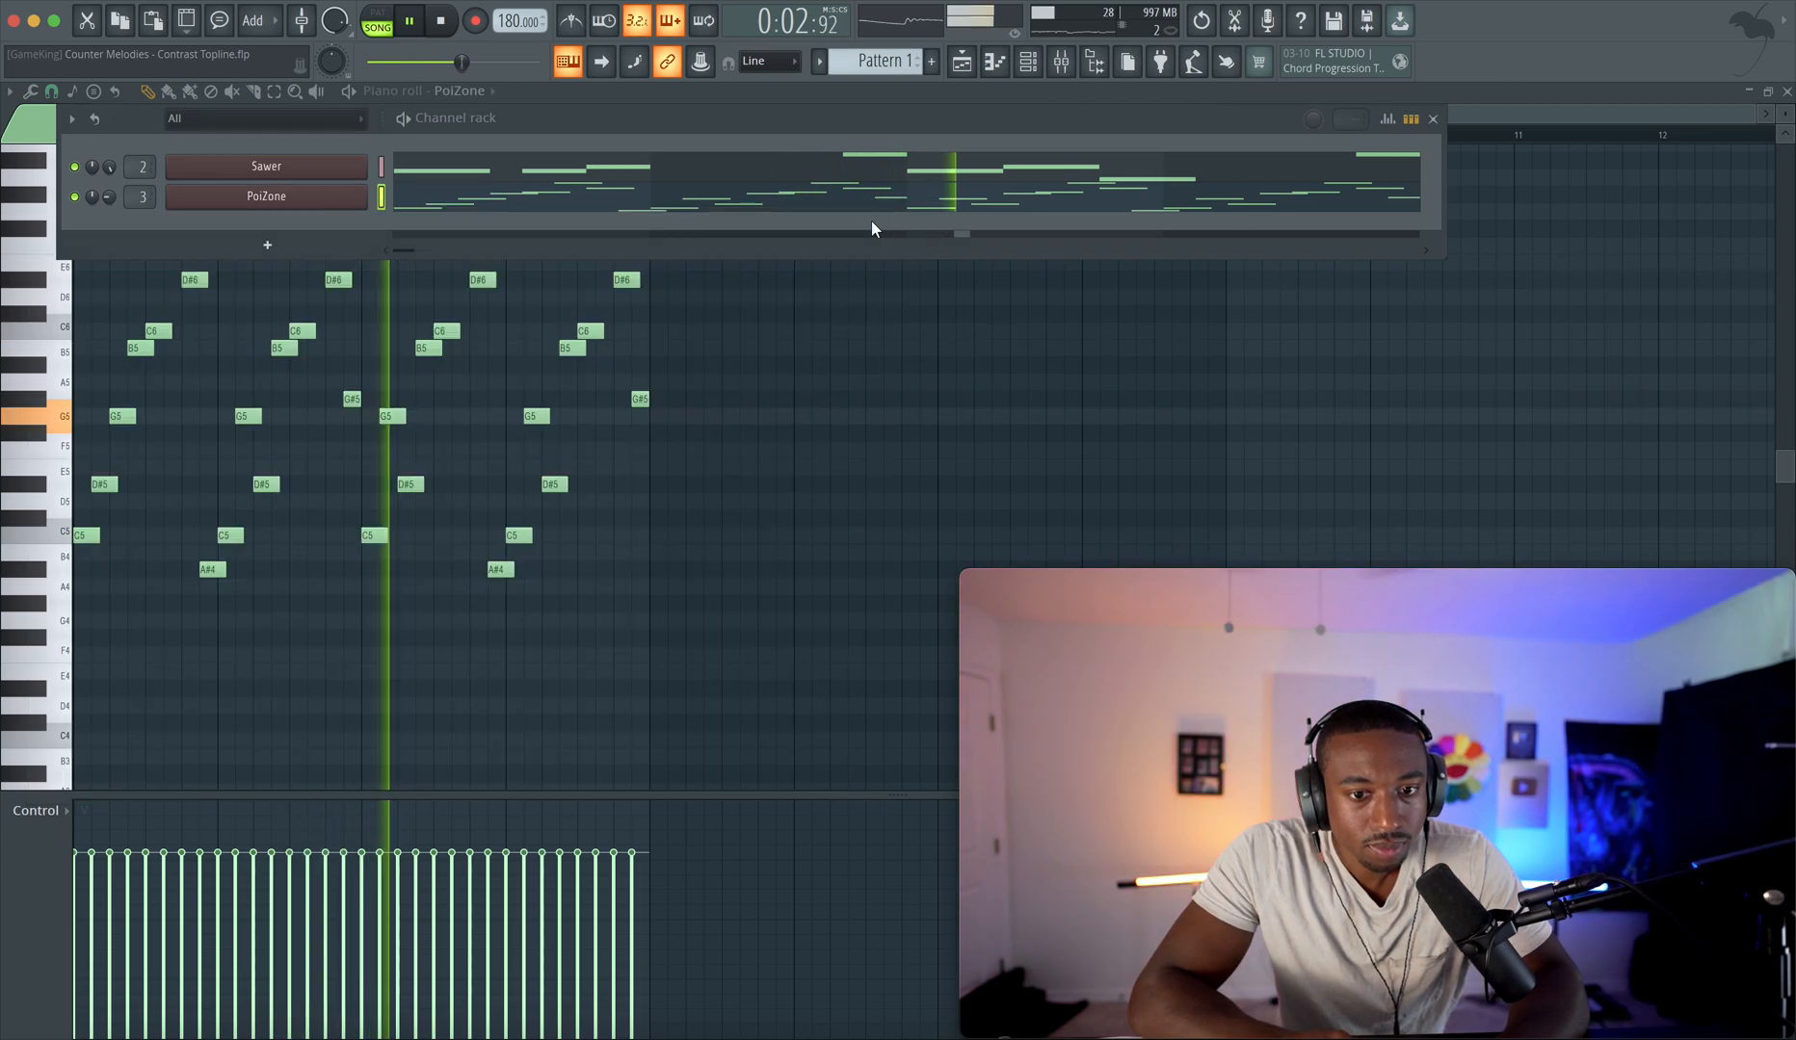
pyautogui.click(433, 167)
pyautogui.click(1029, 64)
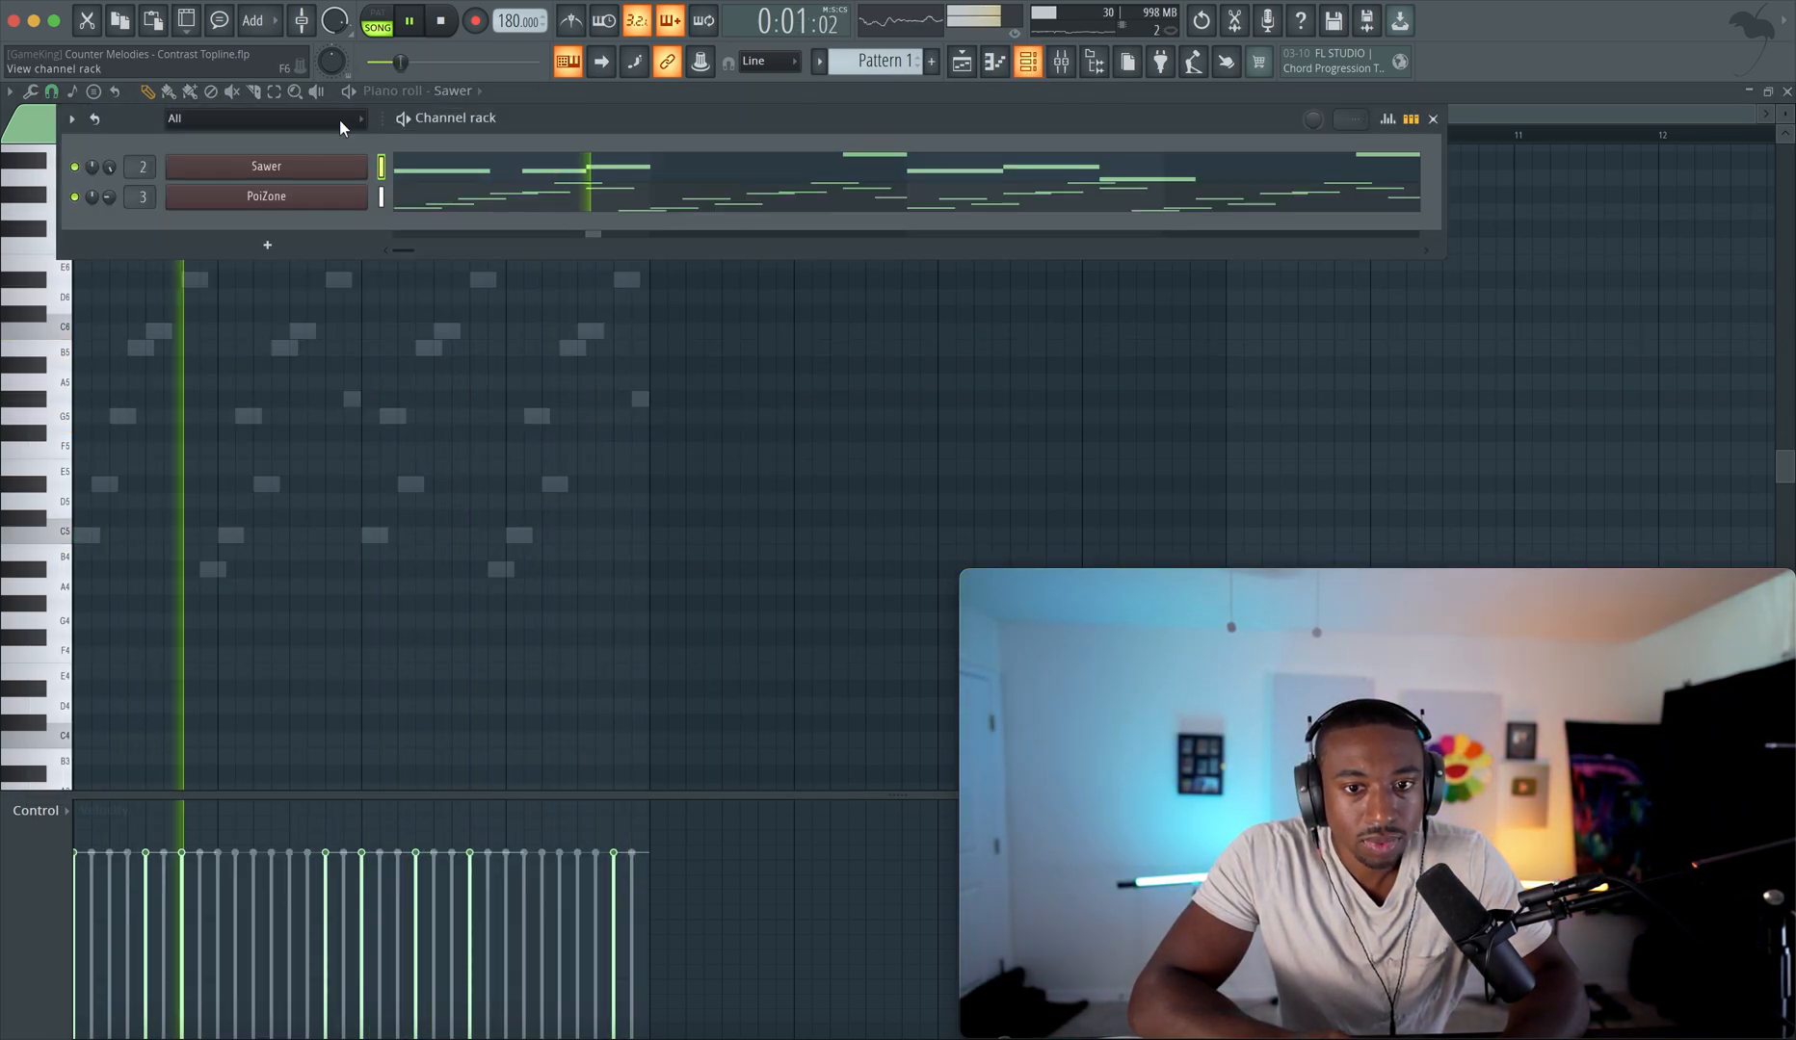
# - Set the Sawer channel's time shift to about 0:01 in its channel settings while the pattern plays
pyautogui.click(299, 168)
pyautogui.press('space')
pyautogui.click(87, 192)
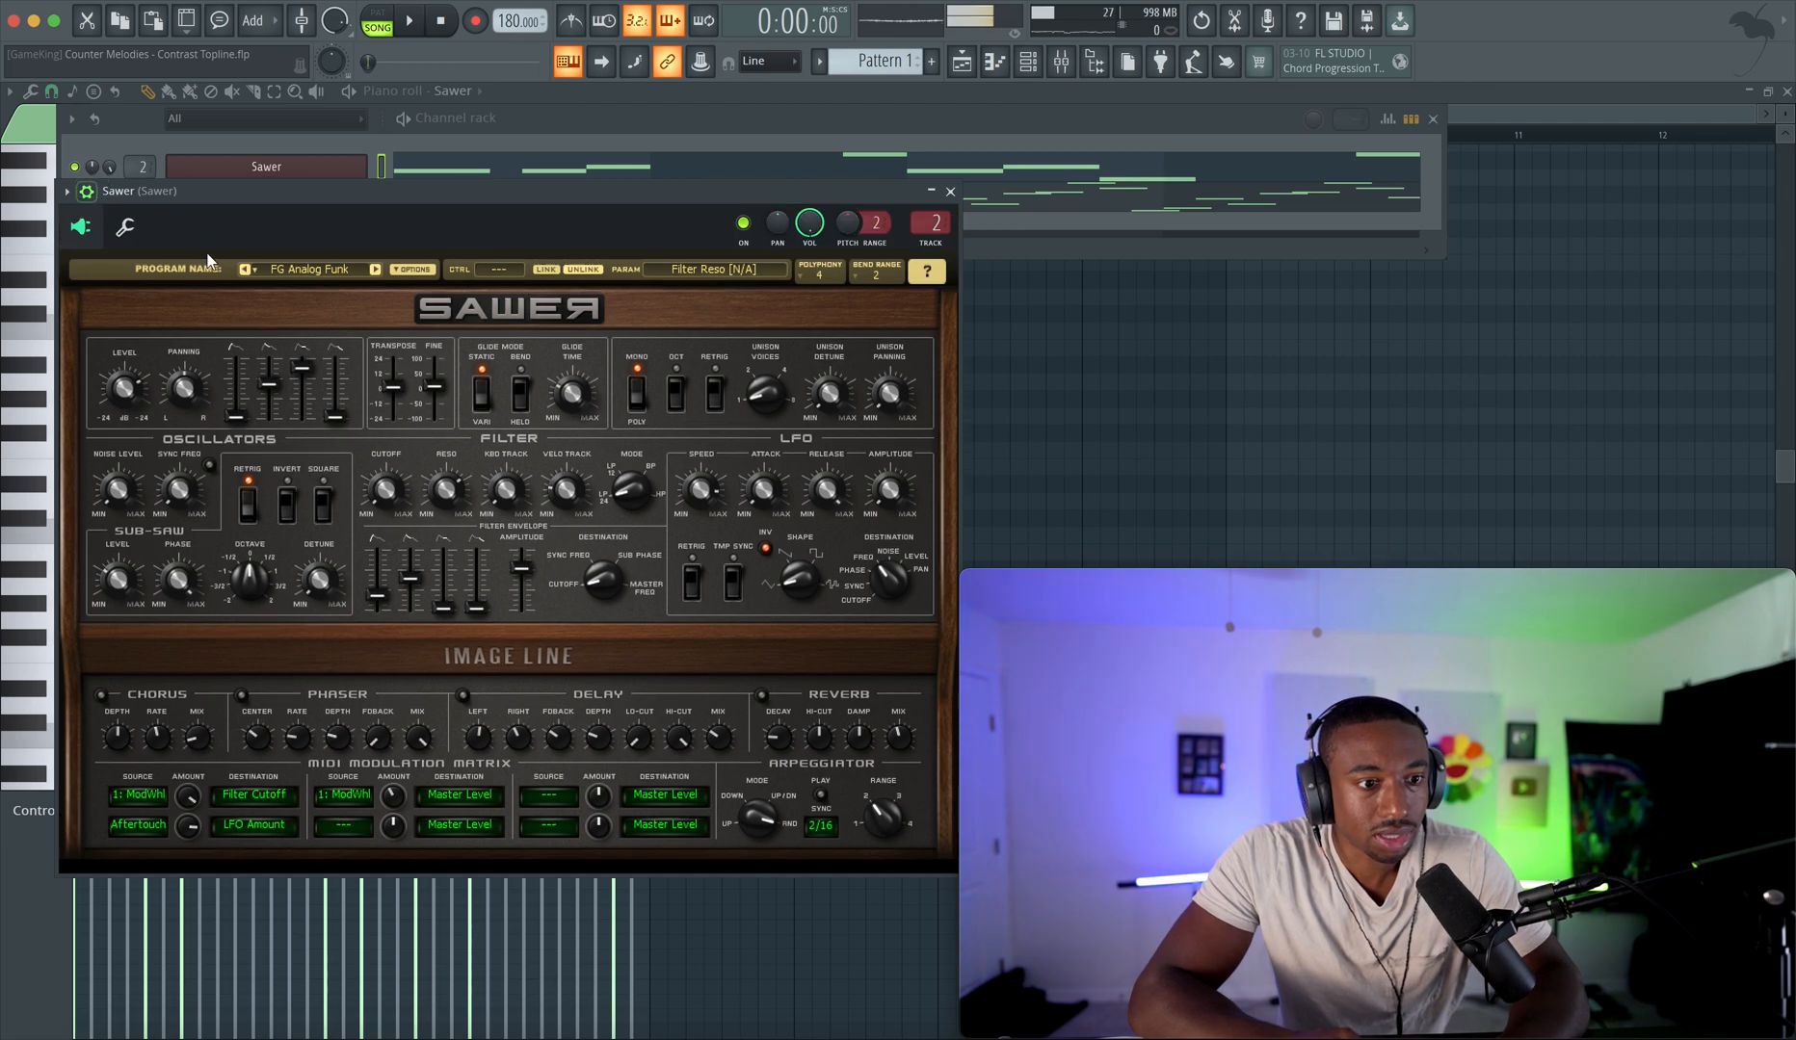
pyautogui.click(119, 224)
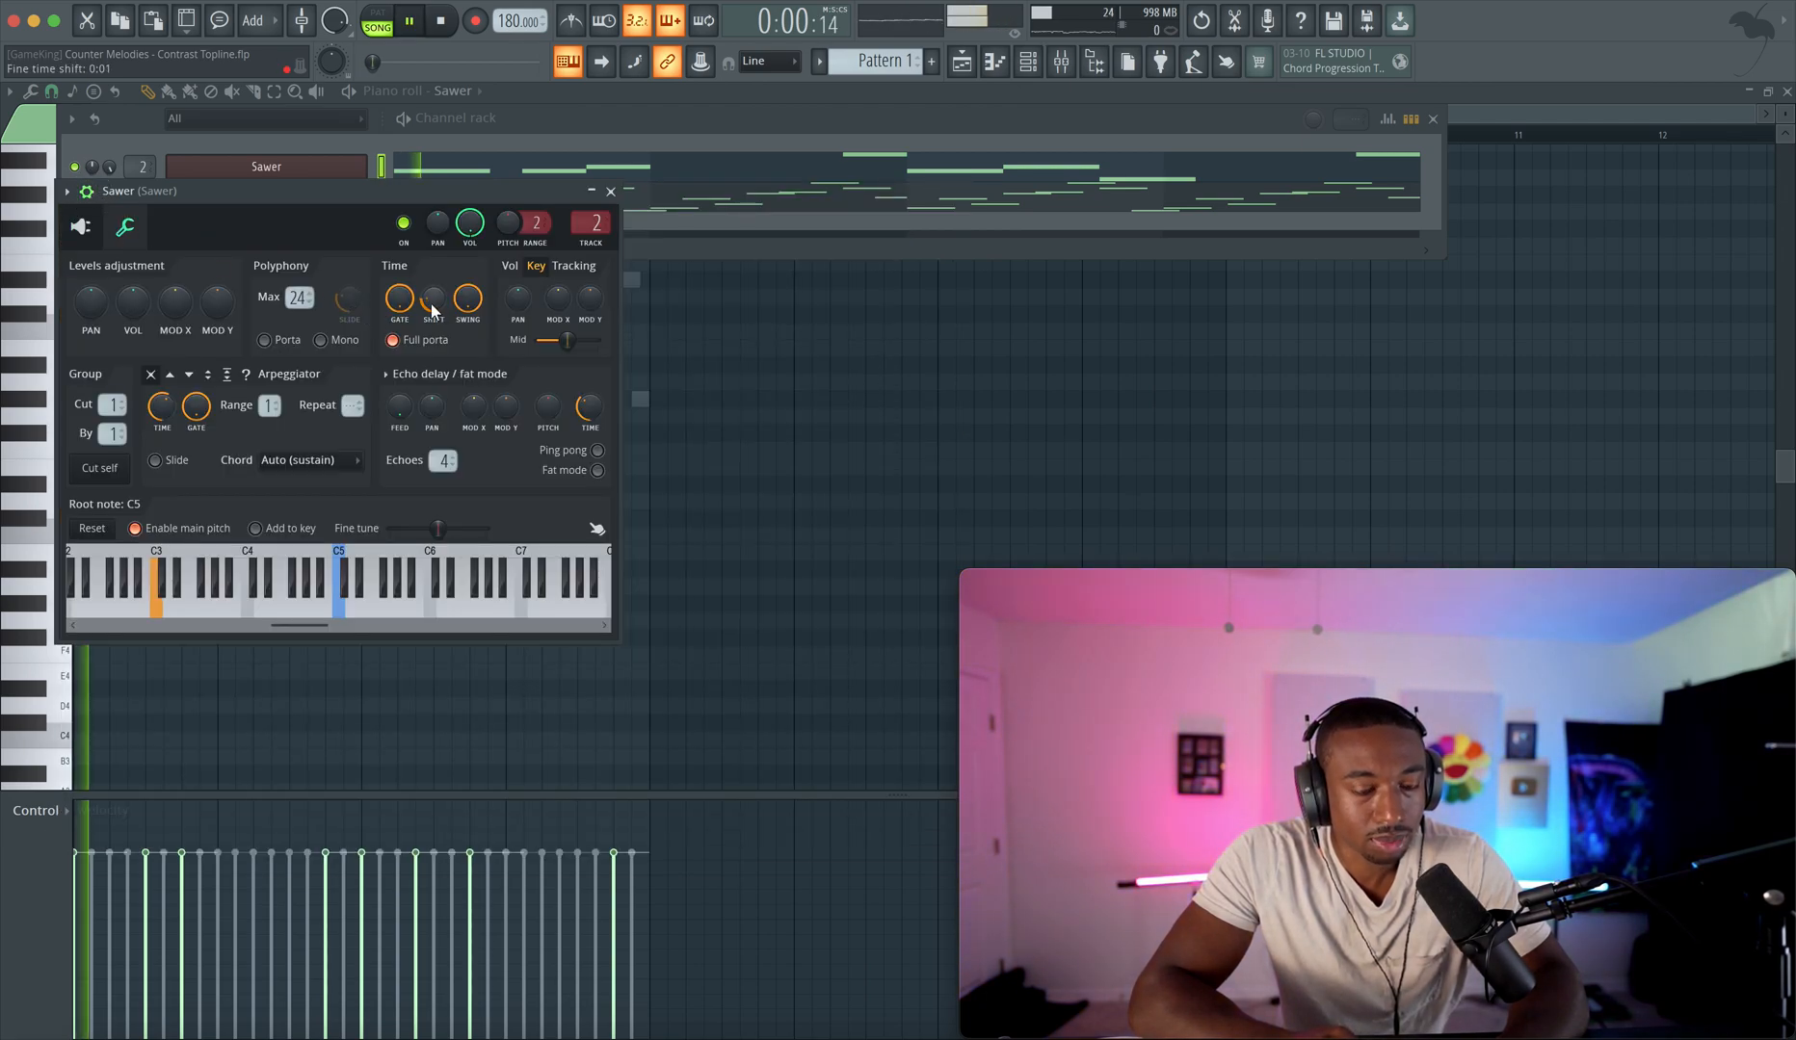
pyautogui.click(85, 228)
pyautogui.click(123, 227)
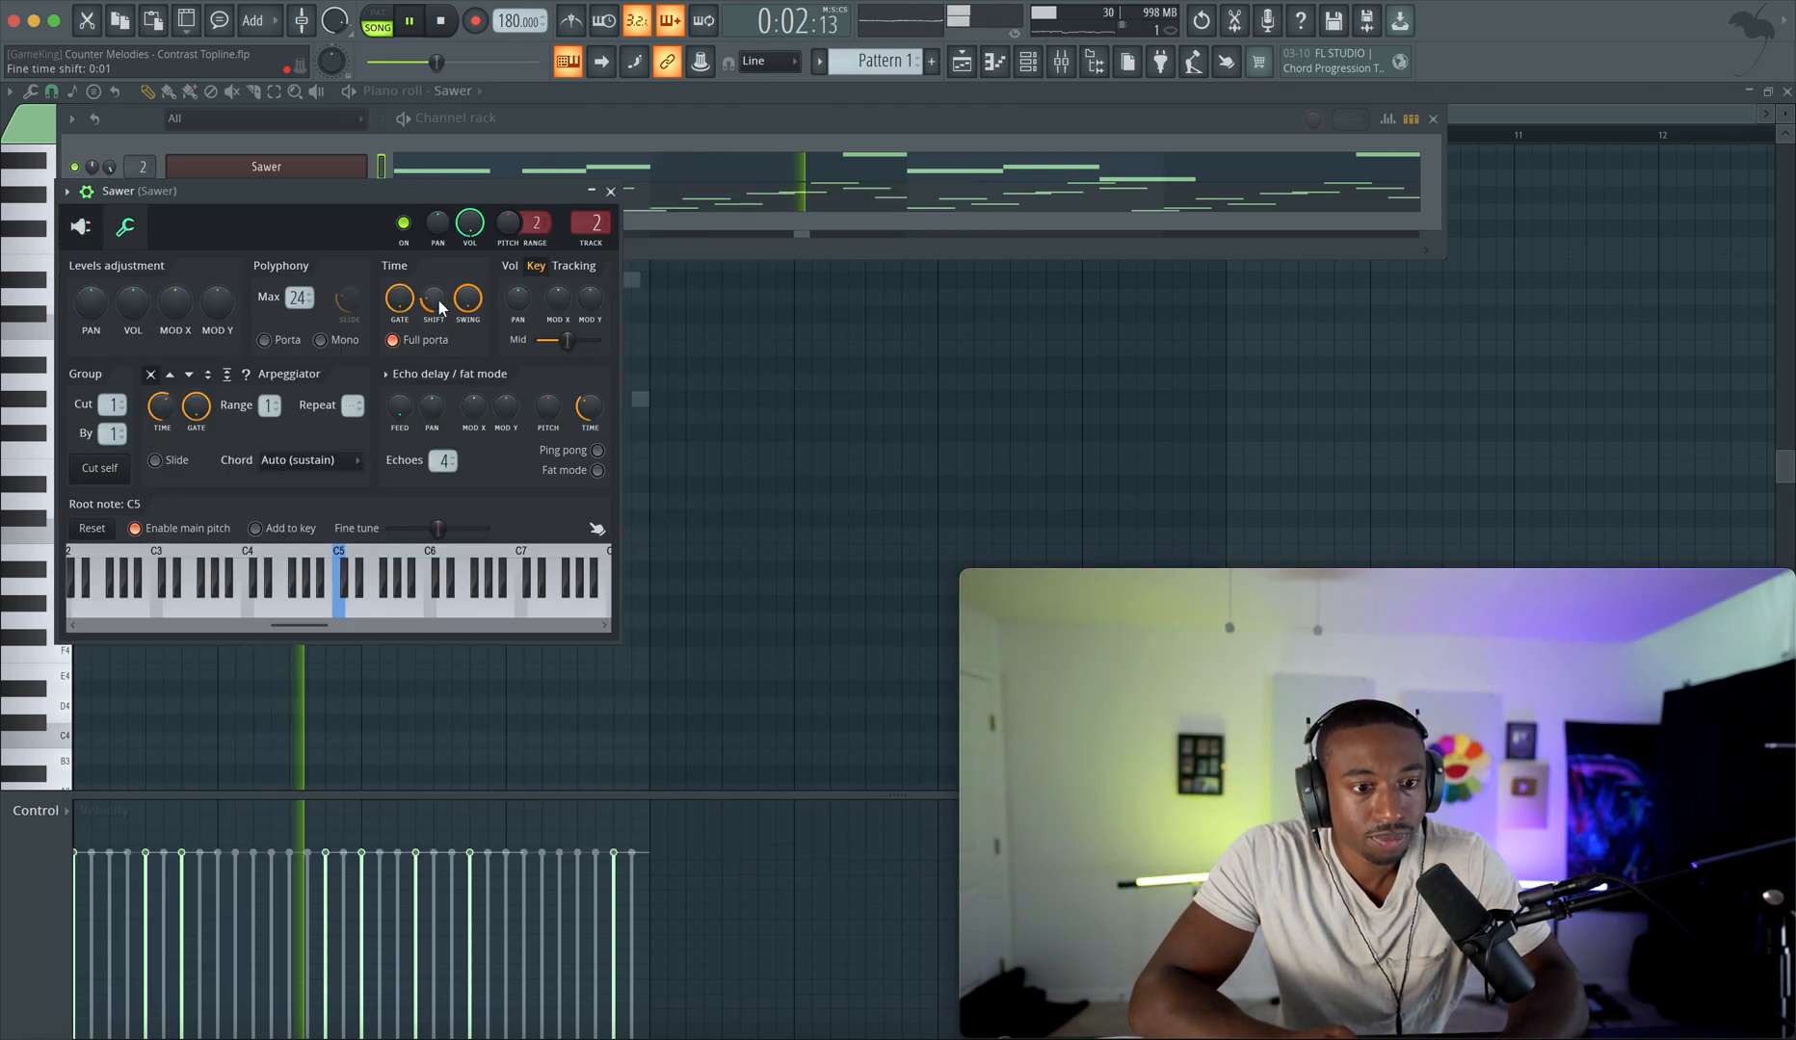
pyautogui.click(611, 194)
# - Lengthen the opening C3 and the first C#3 of the Sawer melody so each reaches the next note
pyautogui.click(563, 168)
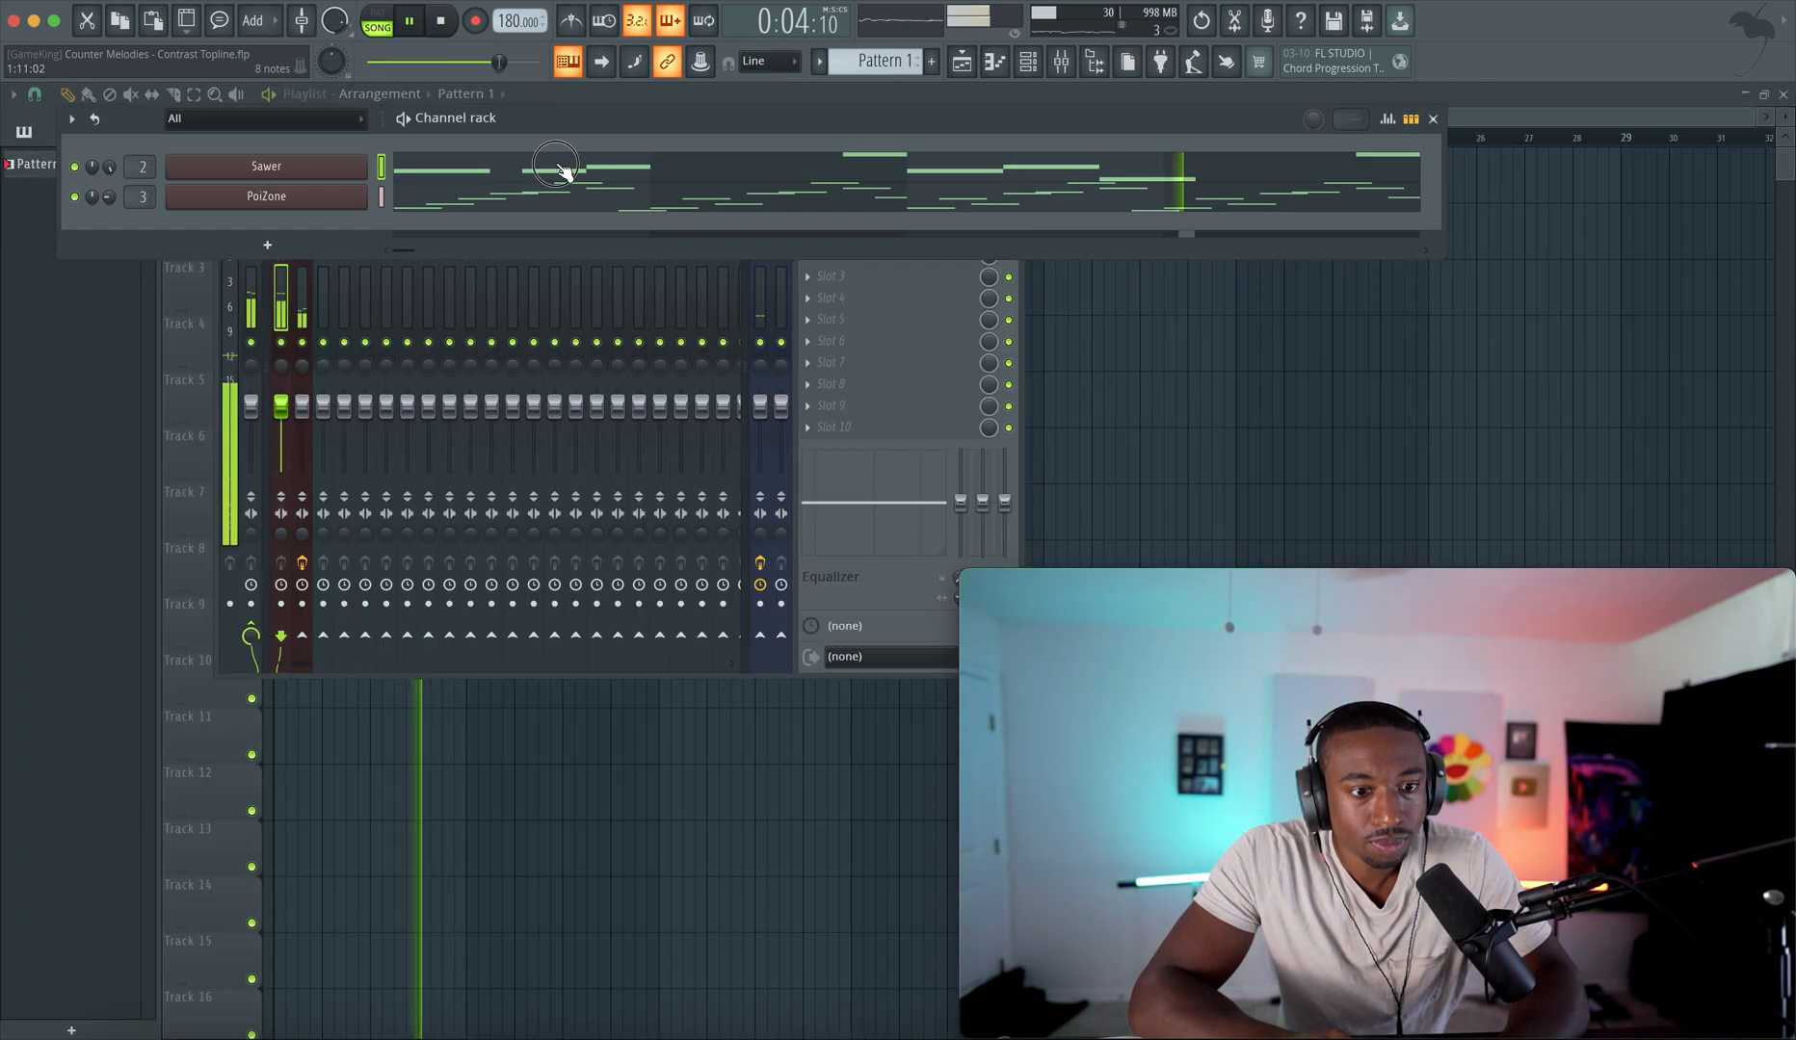
pyautogui.click(564, 168)
pyautogui.scroll(6, 445, 451)
pyautogui.scroll(-6, 446, 452)
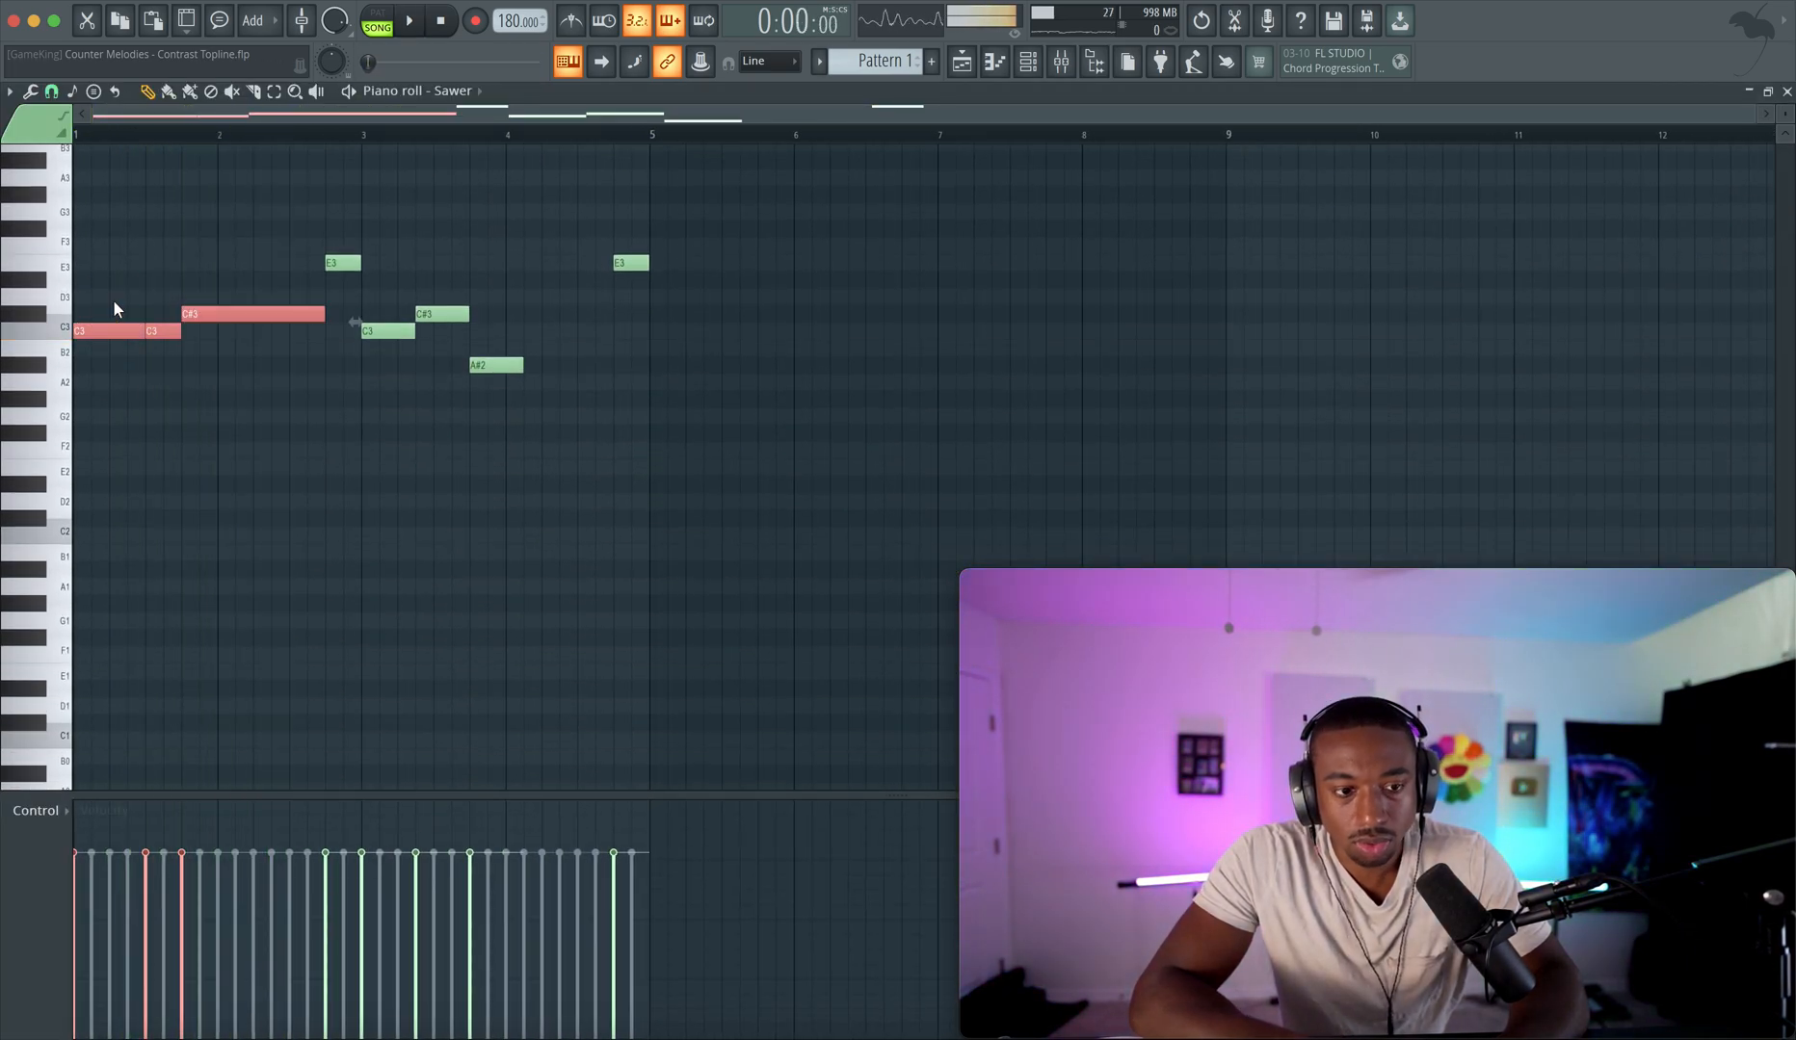
pyautogui.press('space')
pyautogui.keyDown('super'); pyautogui.click(283, 421); pyautogui.keyUp('super')
pyautogui.press('space')
pyautogui.press('space')
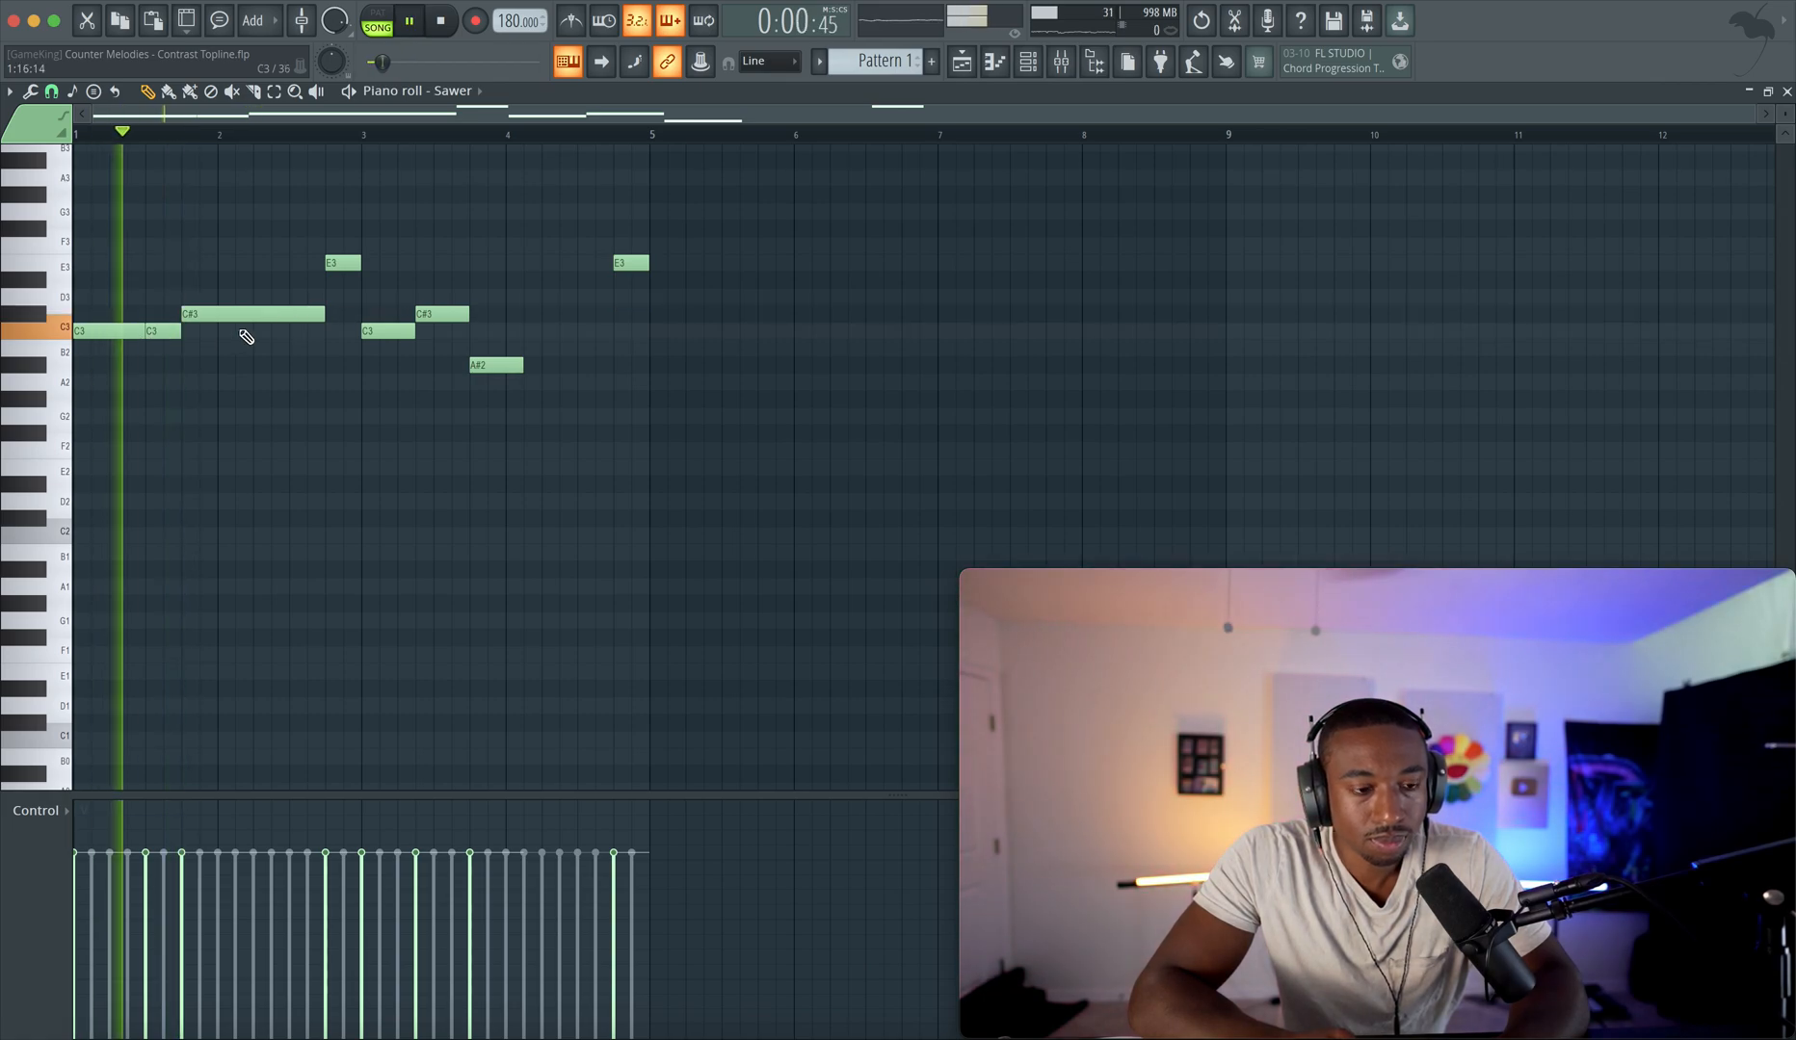
# - Extend the low A#2 in the Sawer melody to the start of the final E3
pyautogui.keyDown('super'); pyautogui.click(502, 373); pyautogui.keyUp('super')
pyautogui.press('super+l')
pyautogui.keyDown('super'); pyautogui.click(668, 436); pyautogui.keyUp('super')
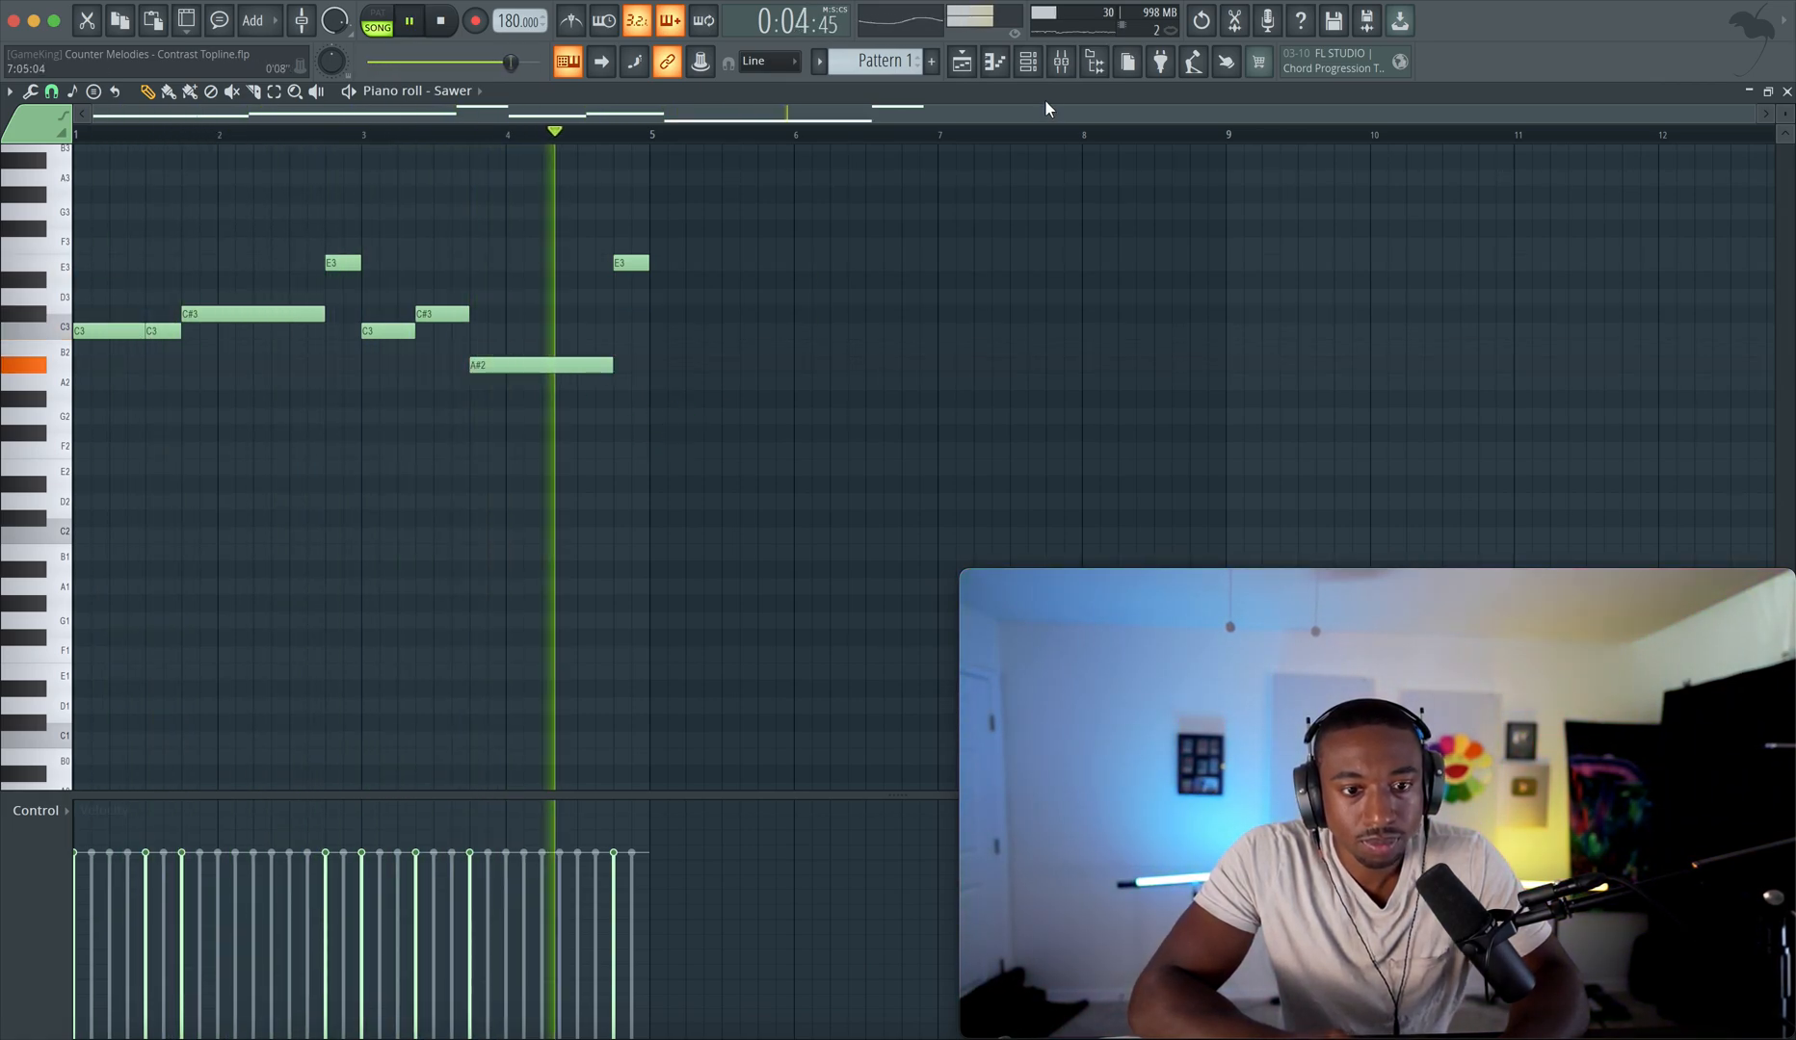
# - Try the whole PoiZone melody two semitones higher, starting on D5, and play it back
pyautogui.click(1028, 62)
pyautogui.click(433, 197)
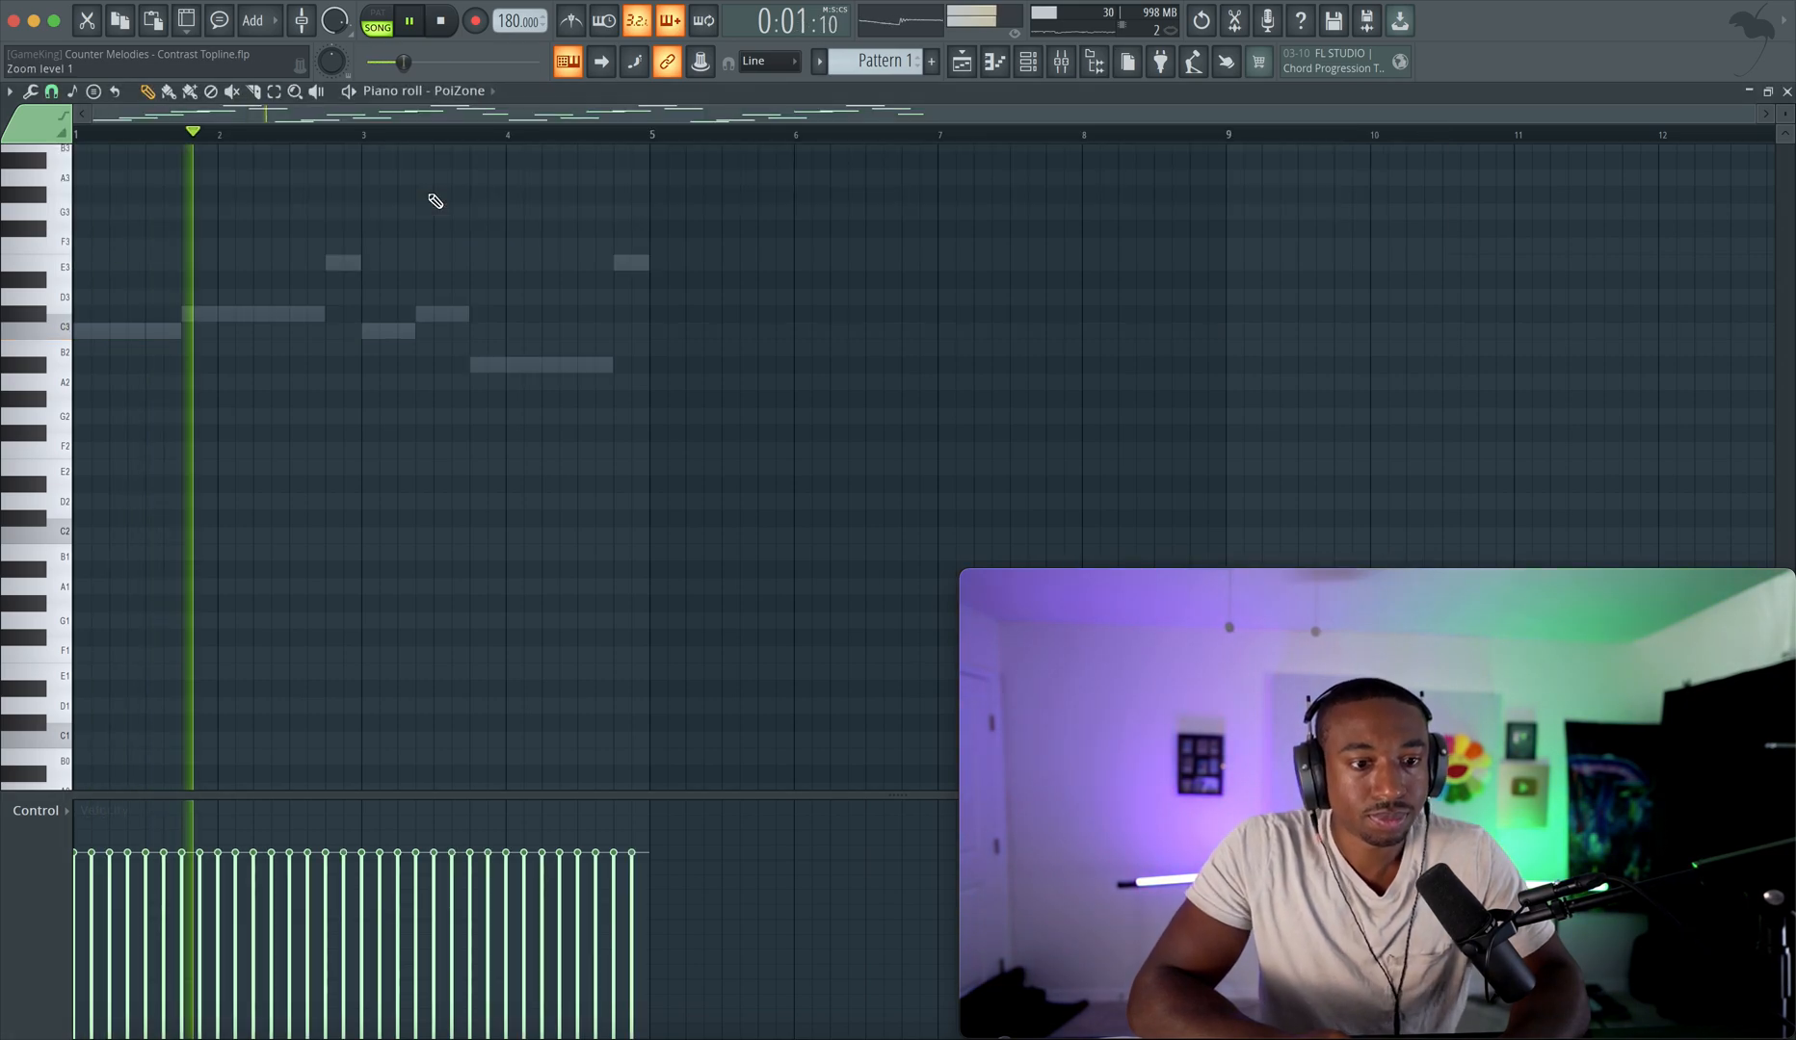
pyautogui.scroll(10, 394, 254)
pyautogui.press('space')
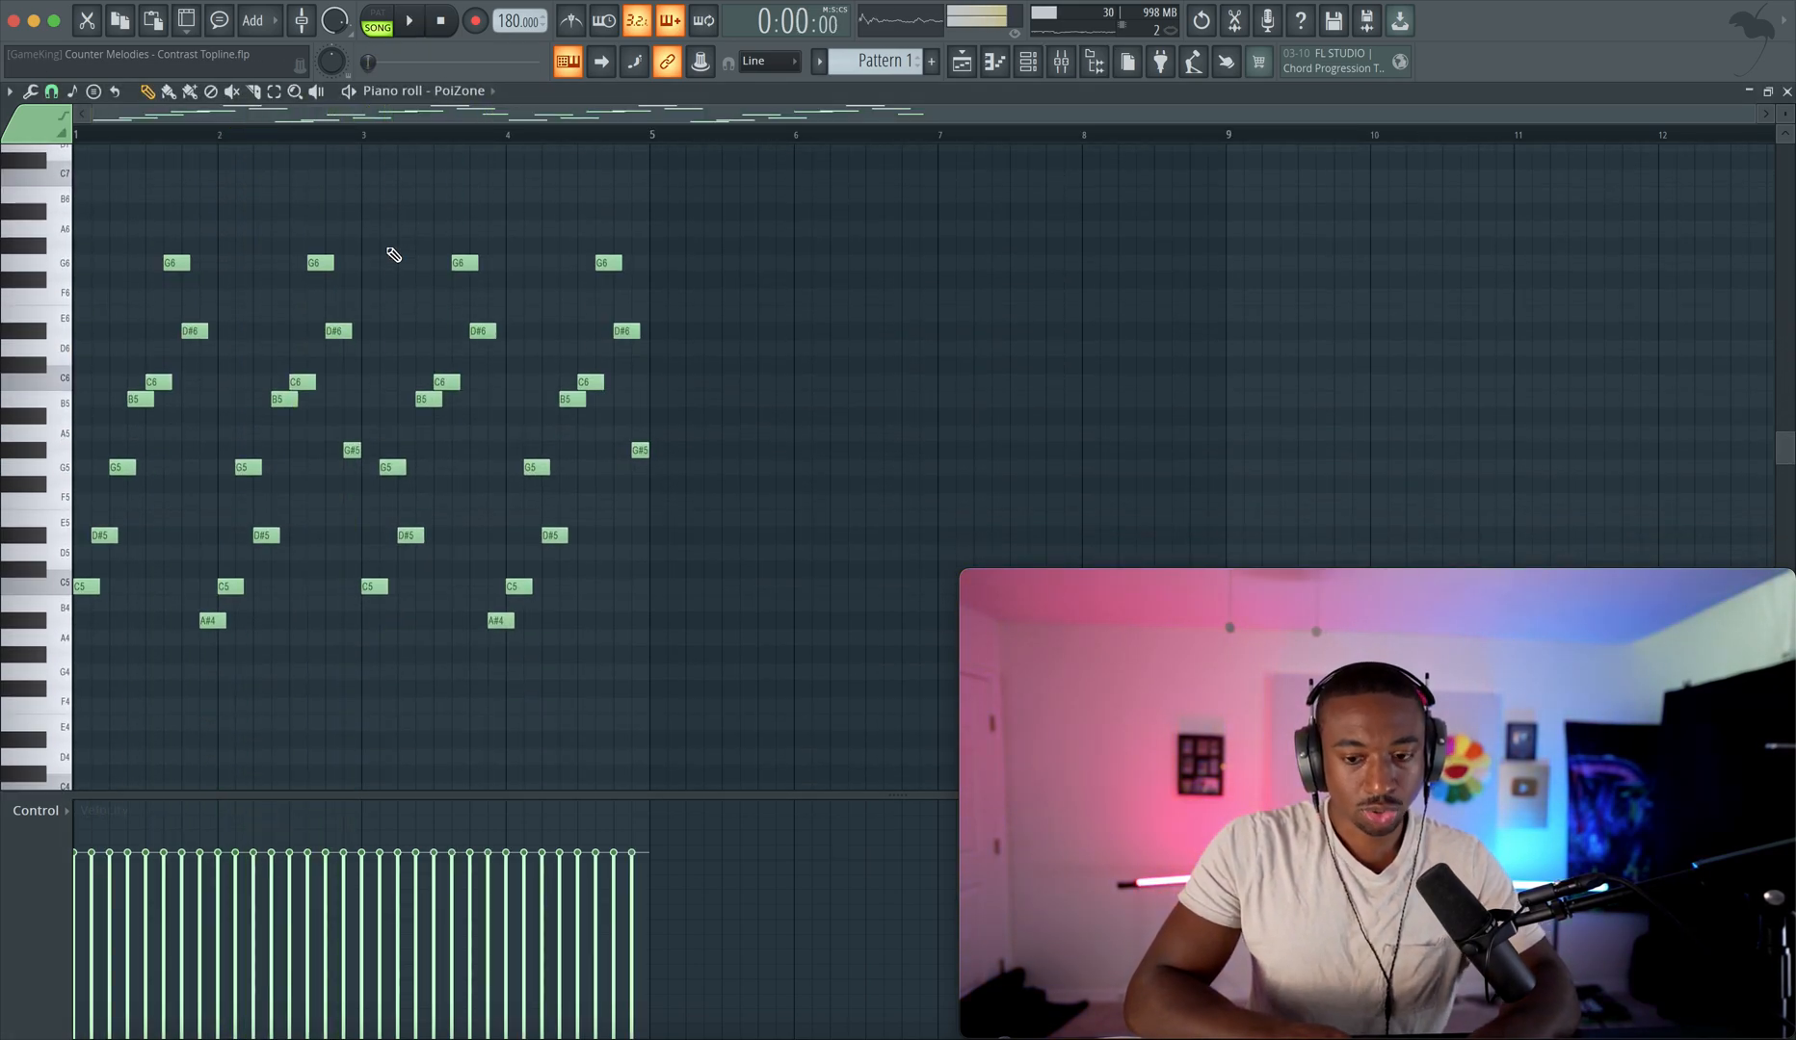
pyautogui.press('Up')
pyautogui.press('Up')
pyautogui.press('space')
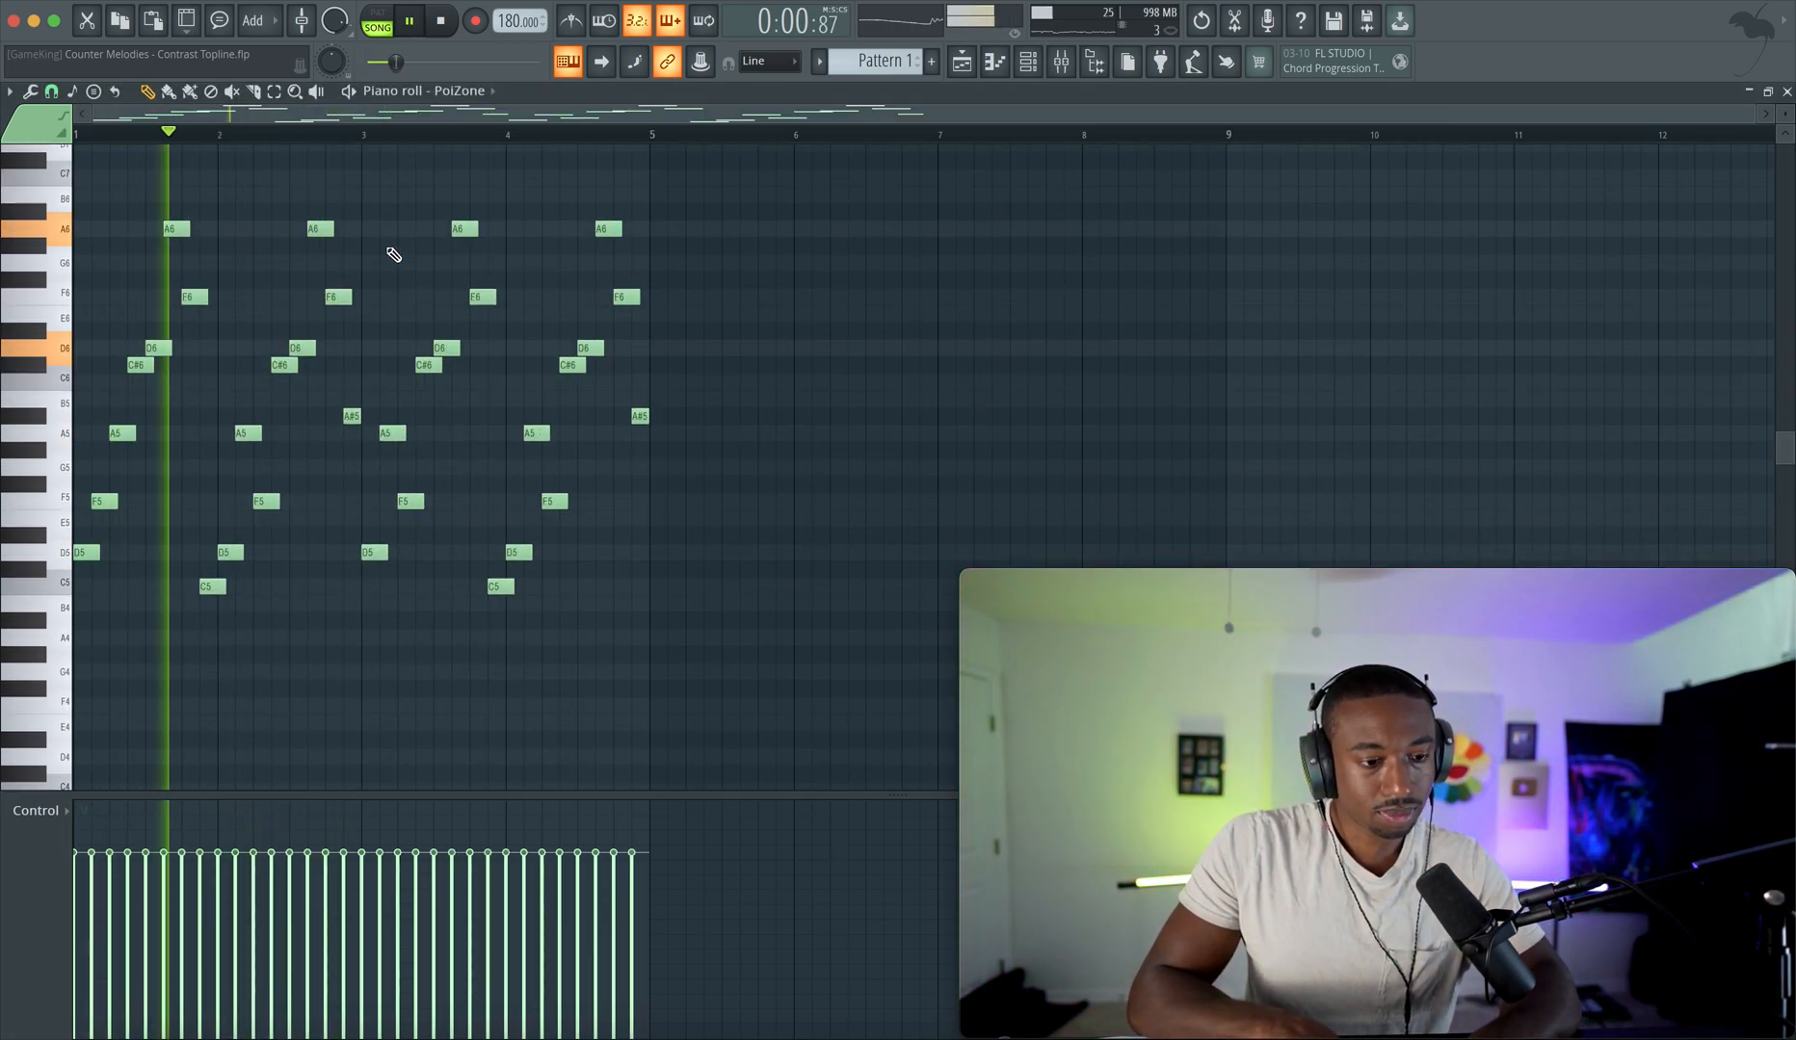
# - Try the PoiZone melody four semitones lower, starting on A#4, and raise it two semitones back to C5
pyautogui.press('Down')
pyautogui.press('Down')
pyautogui.press('Down')
pyautogui.press('Down')
pyautogui.press('space')
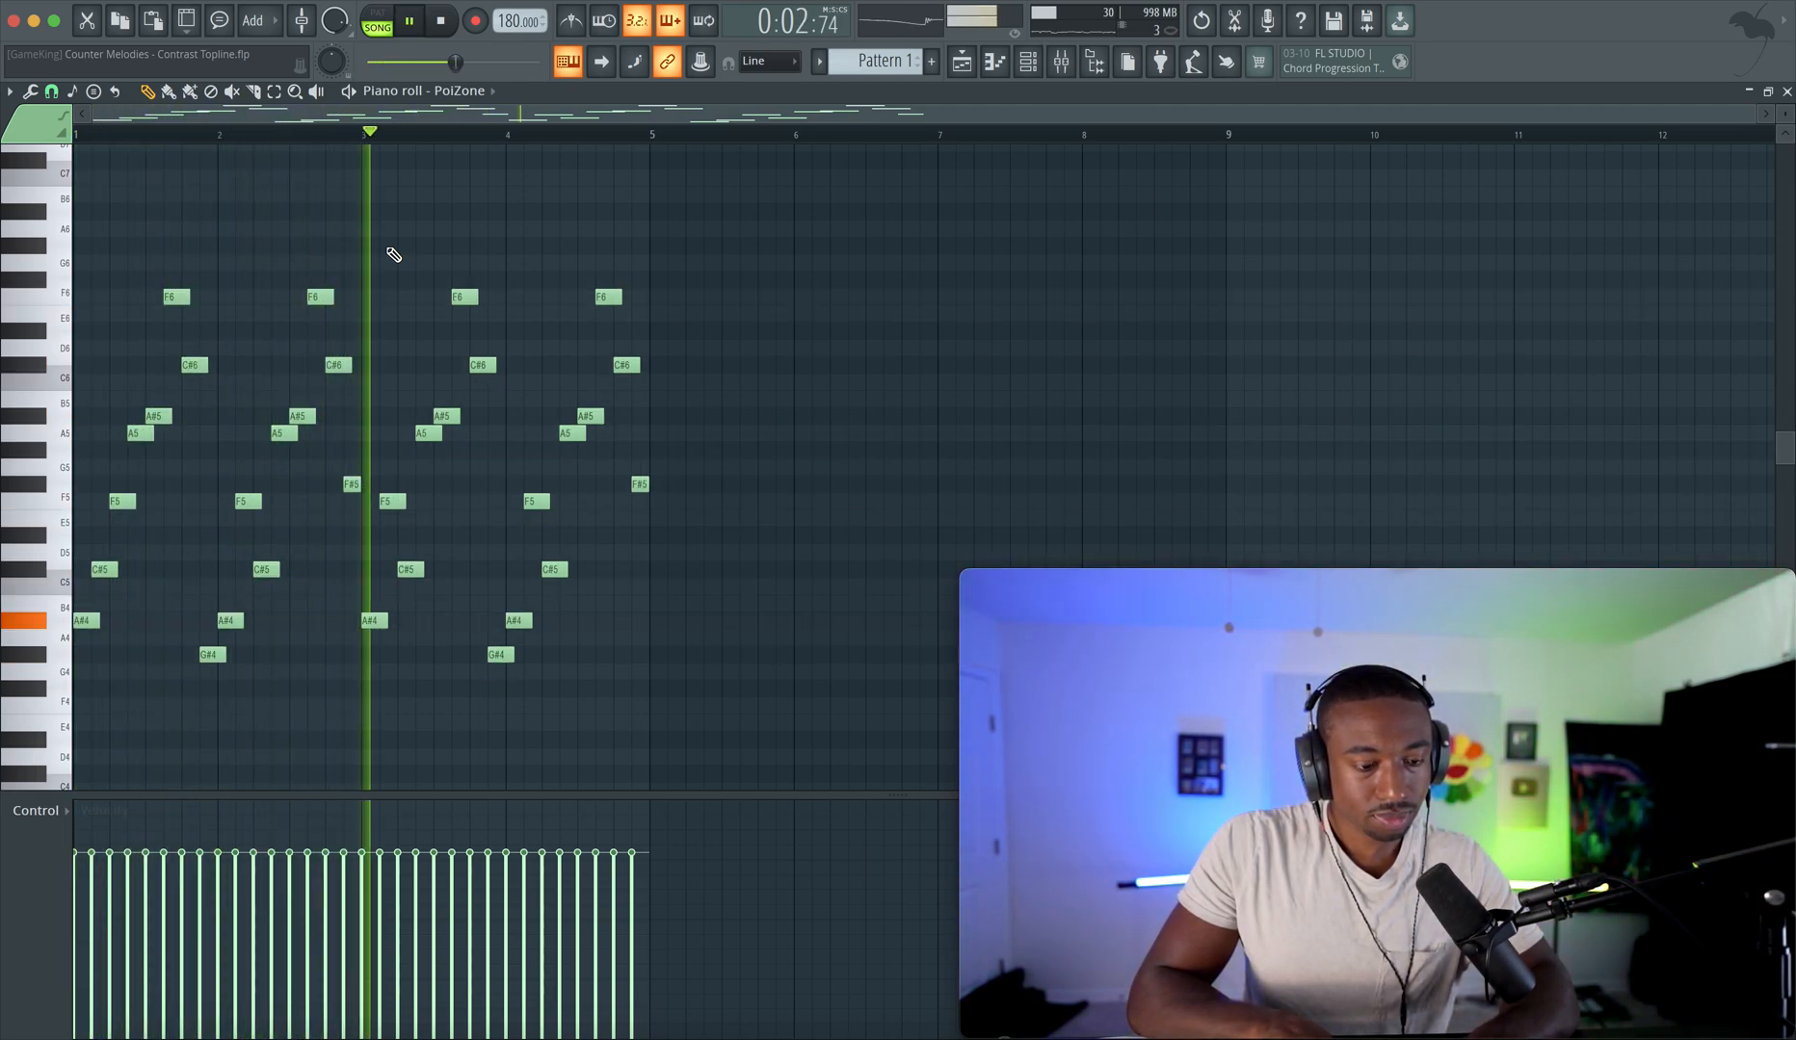
pyautogui.press('Up')
pyautogui.press('Up')
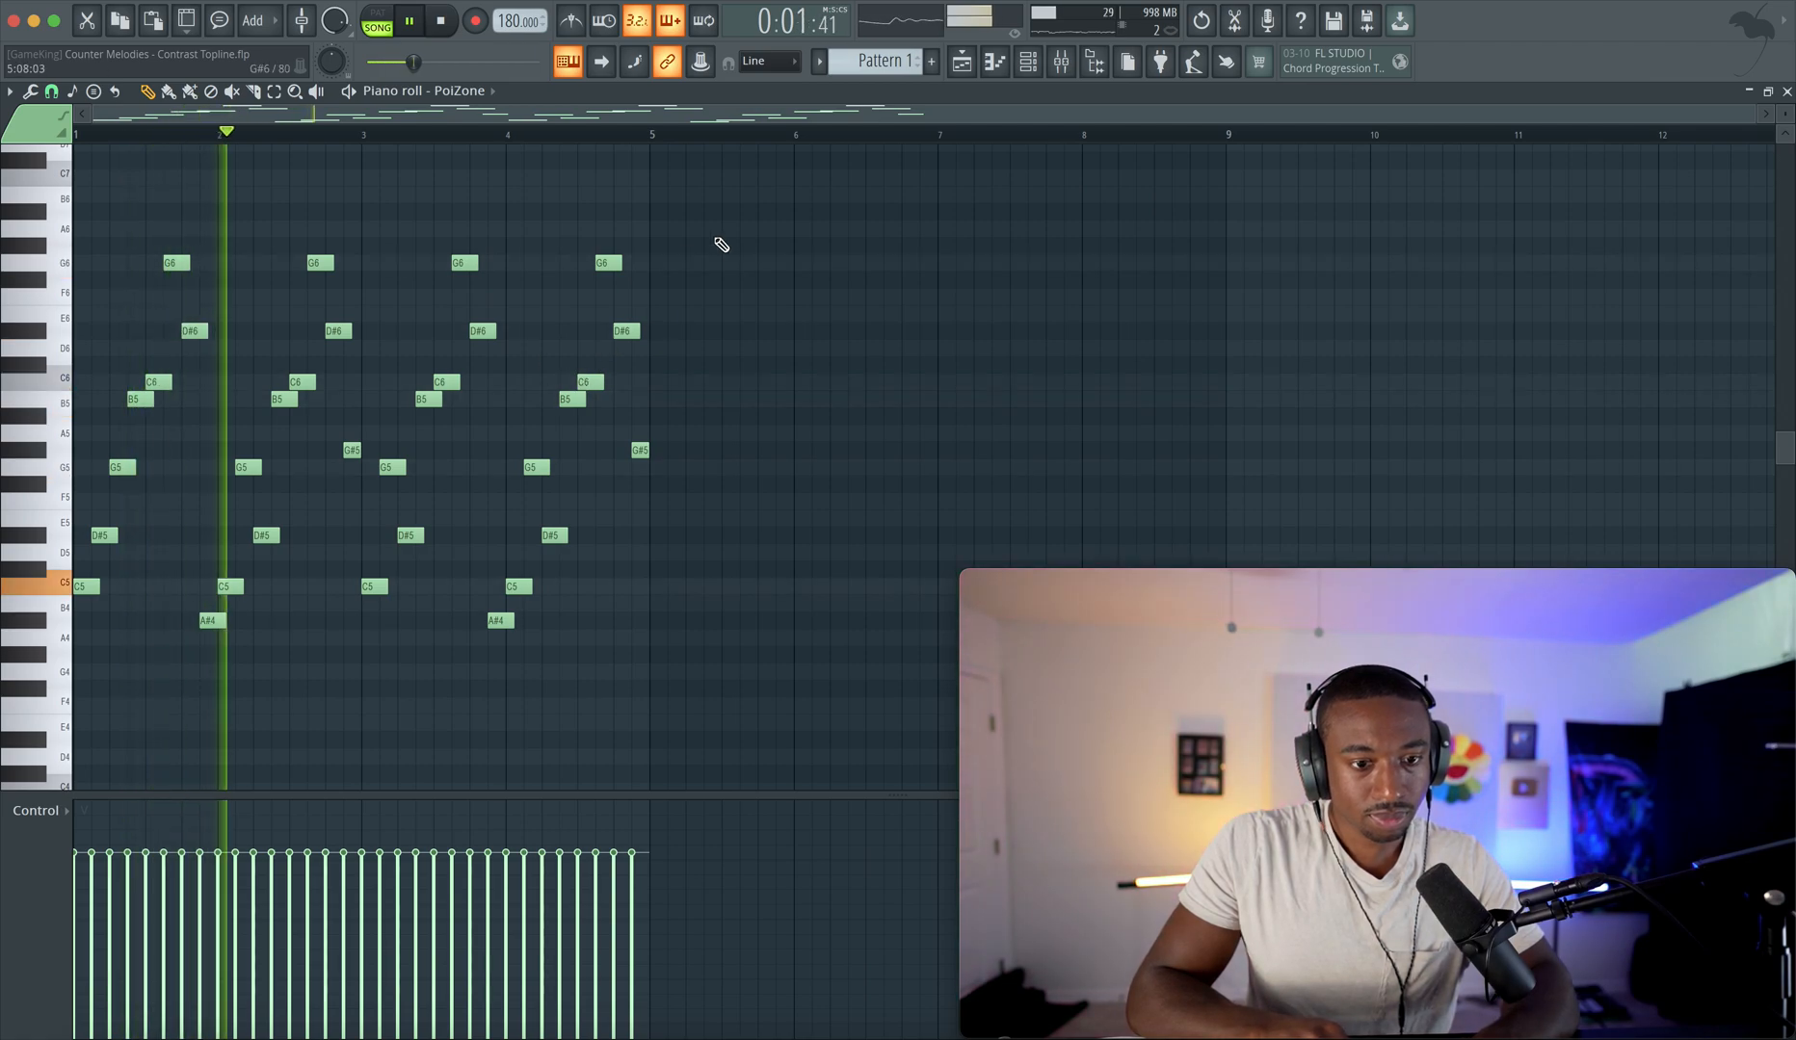
# - Switch the PoiZone channel to the LED Screamer TC preset and listen to it with the lead
pyautogui.press('F6')
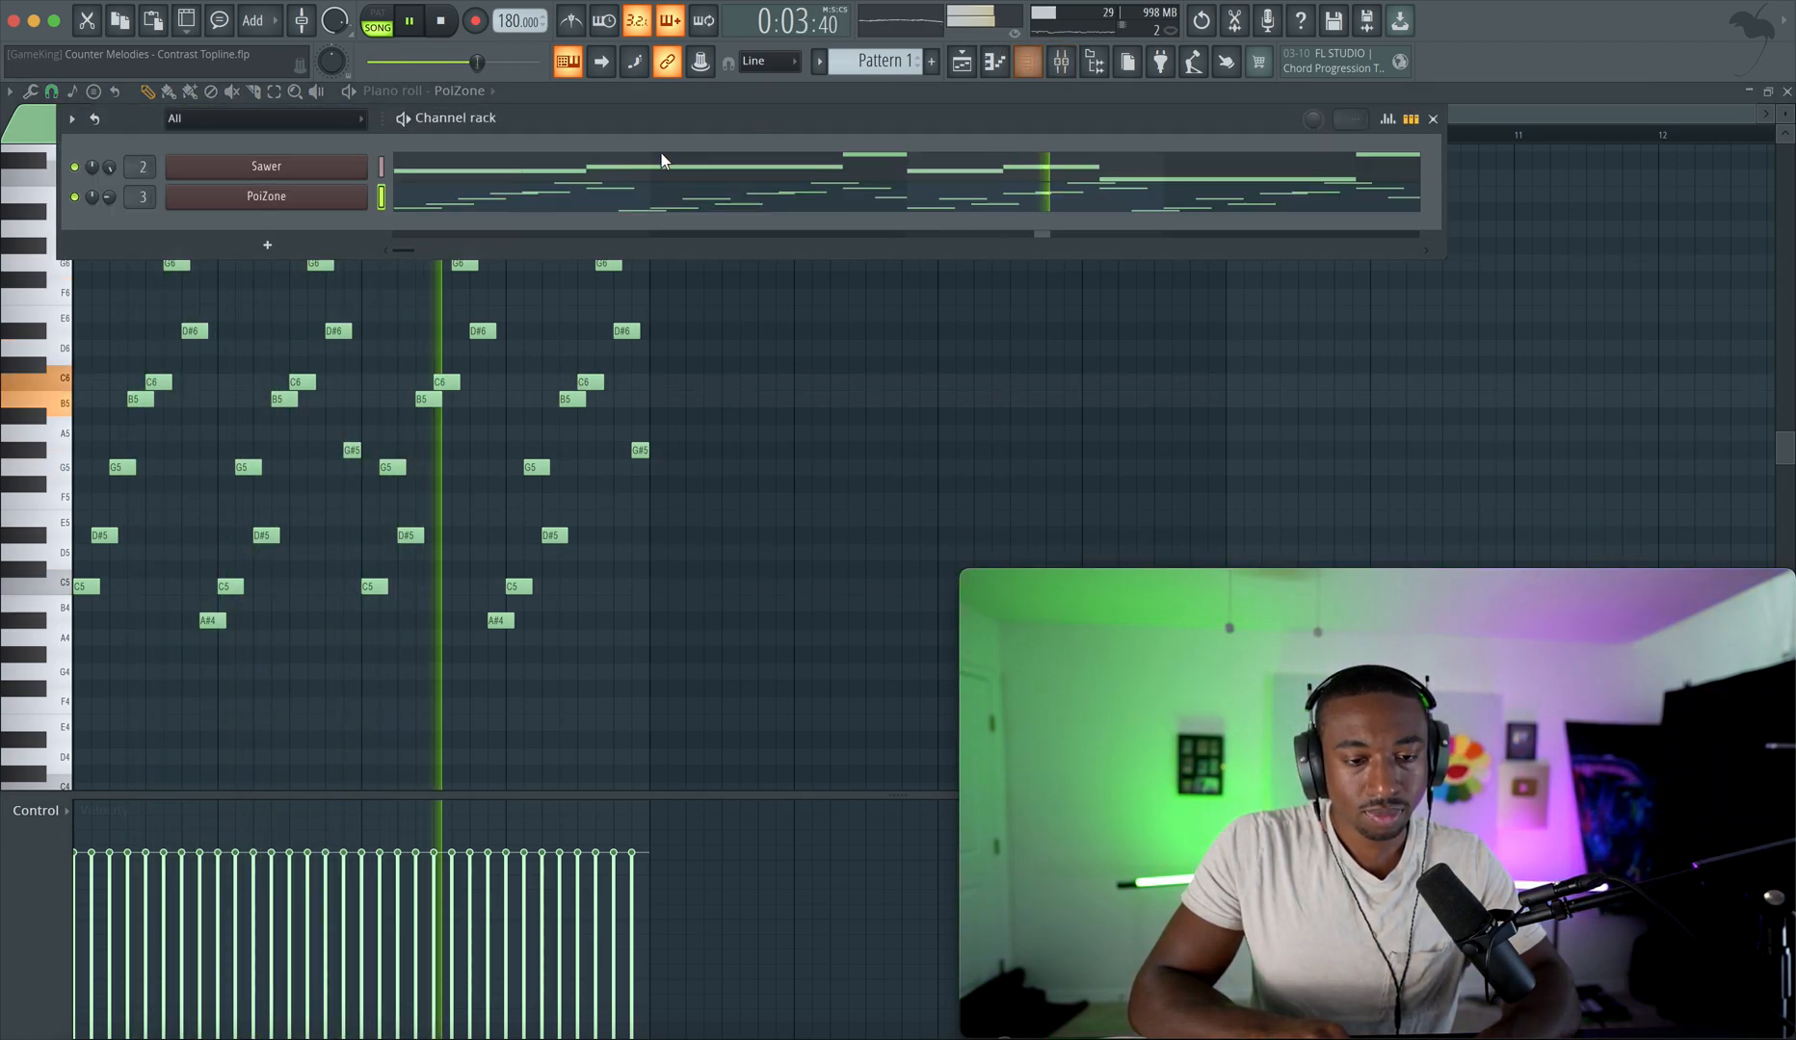
pyautogui.click(289, 199)
pyautogui.press('space')
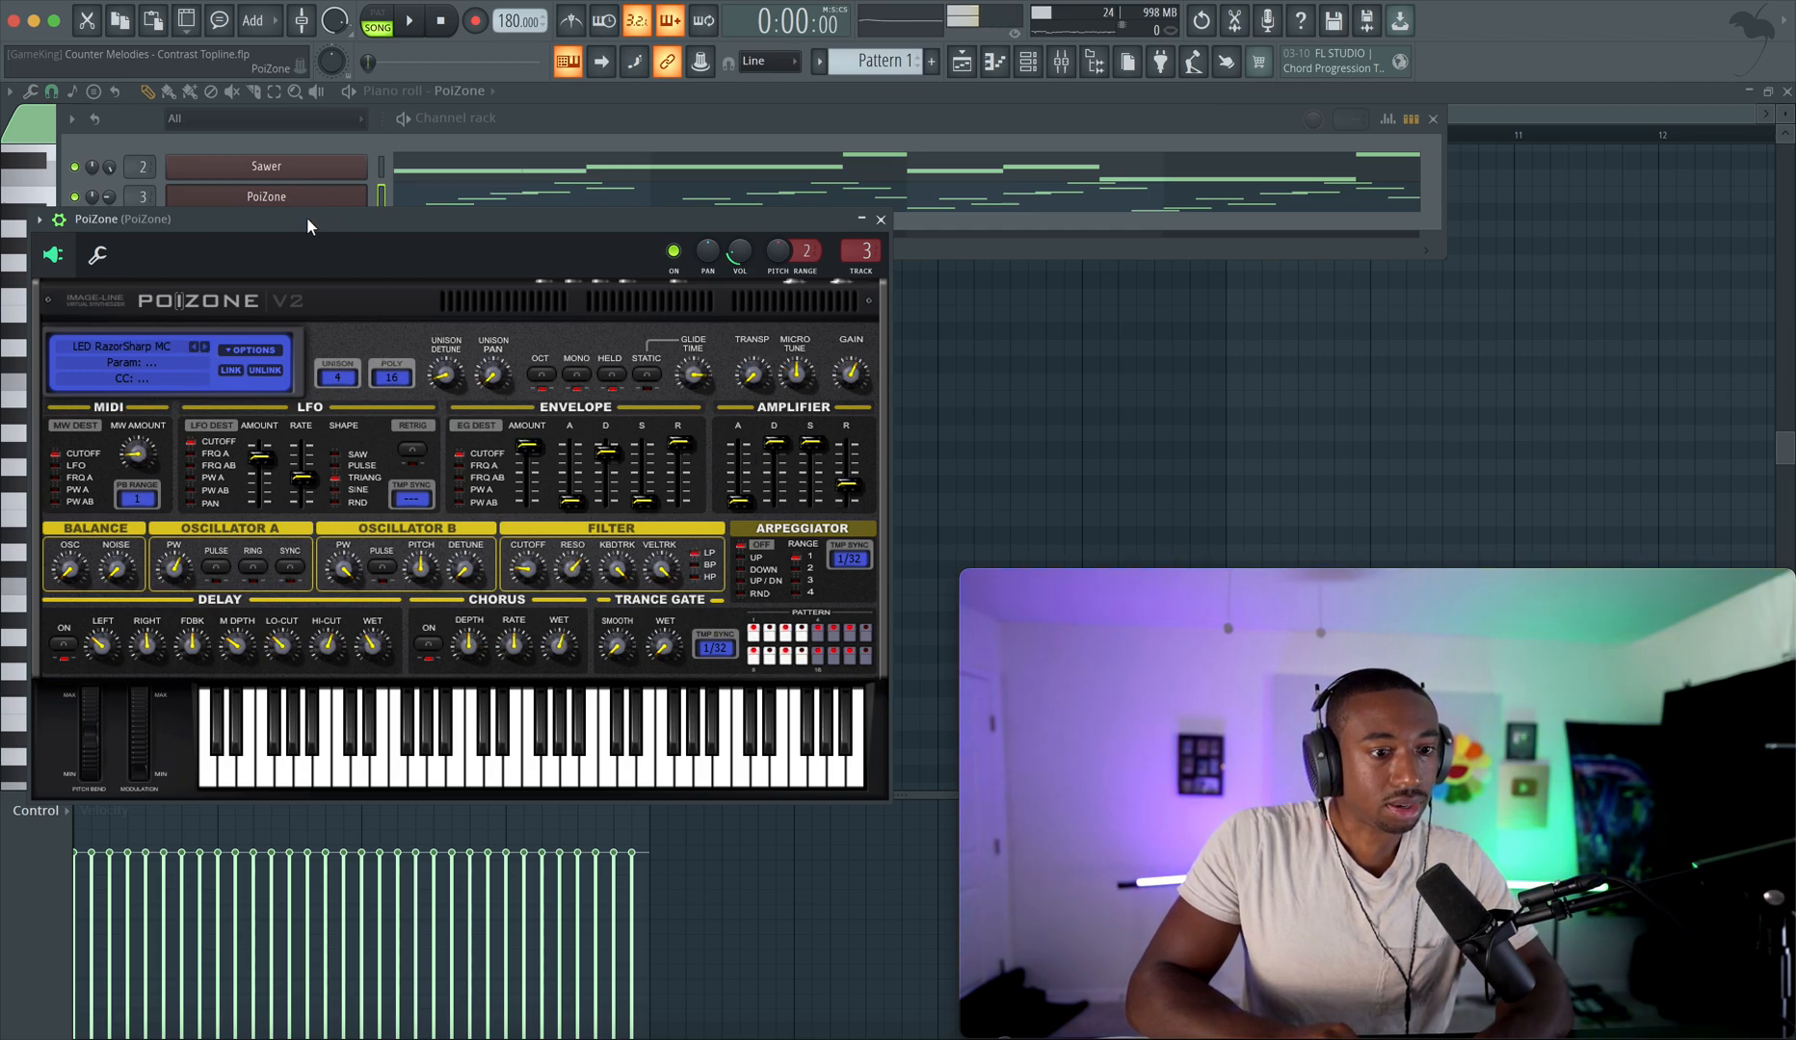
pyautogui.click(206, 345)
pyautogui.press('space')
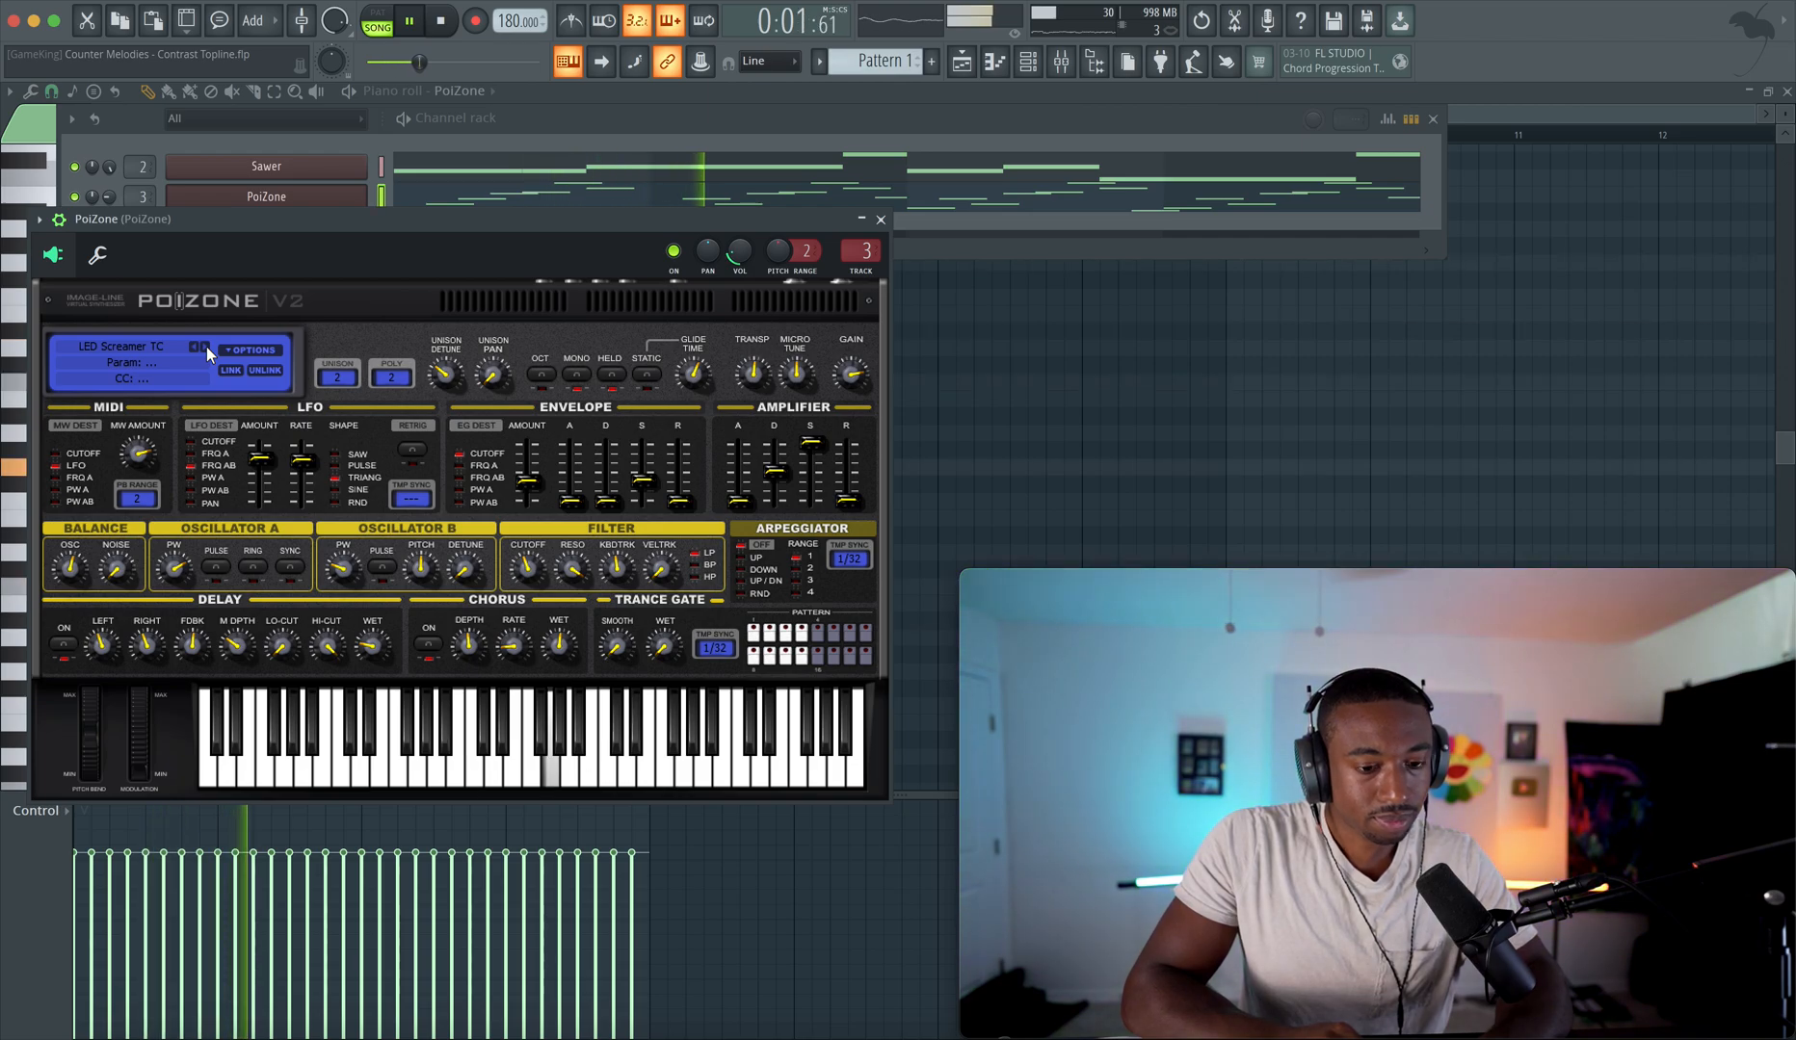
pyautogui.click(864, 220)
pyautogui.click(862, 220)
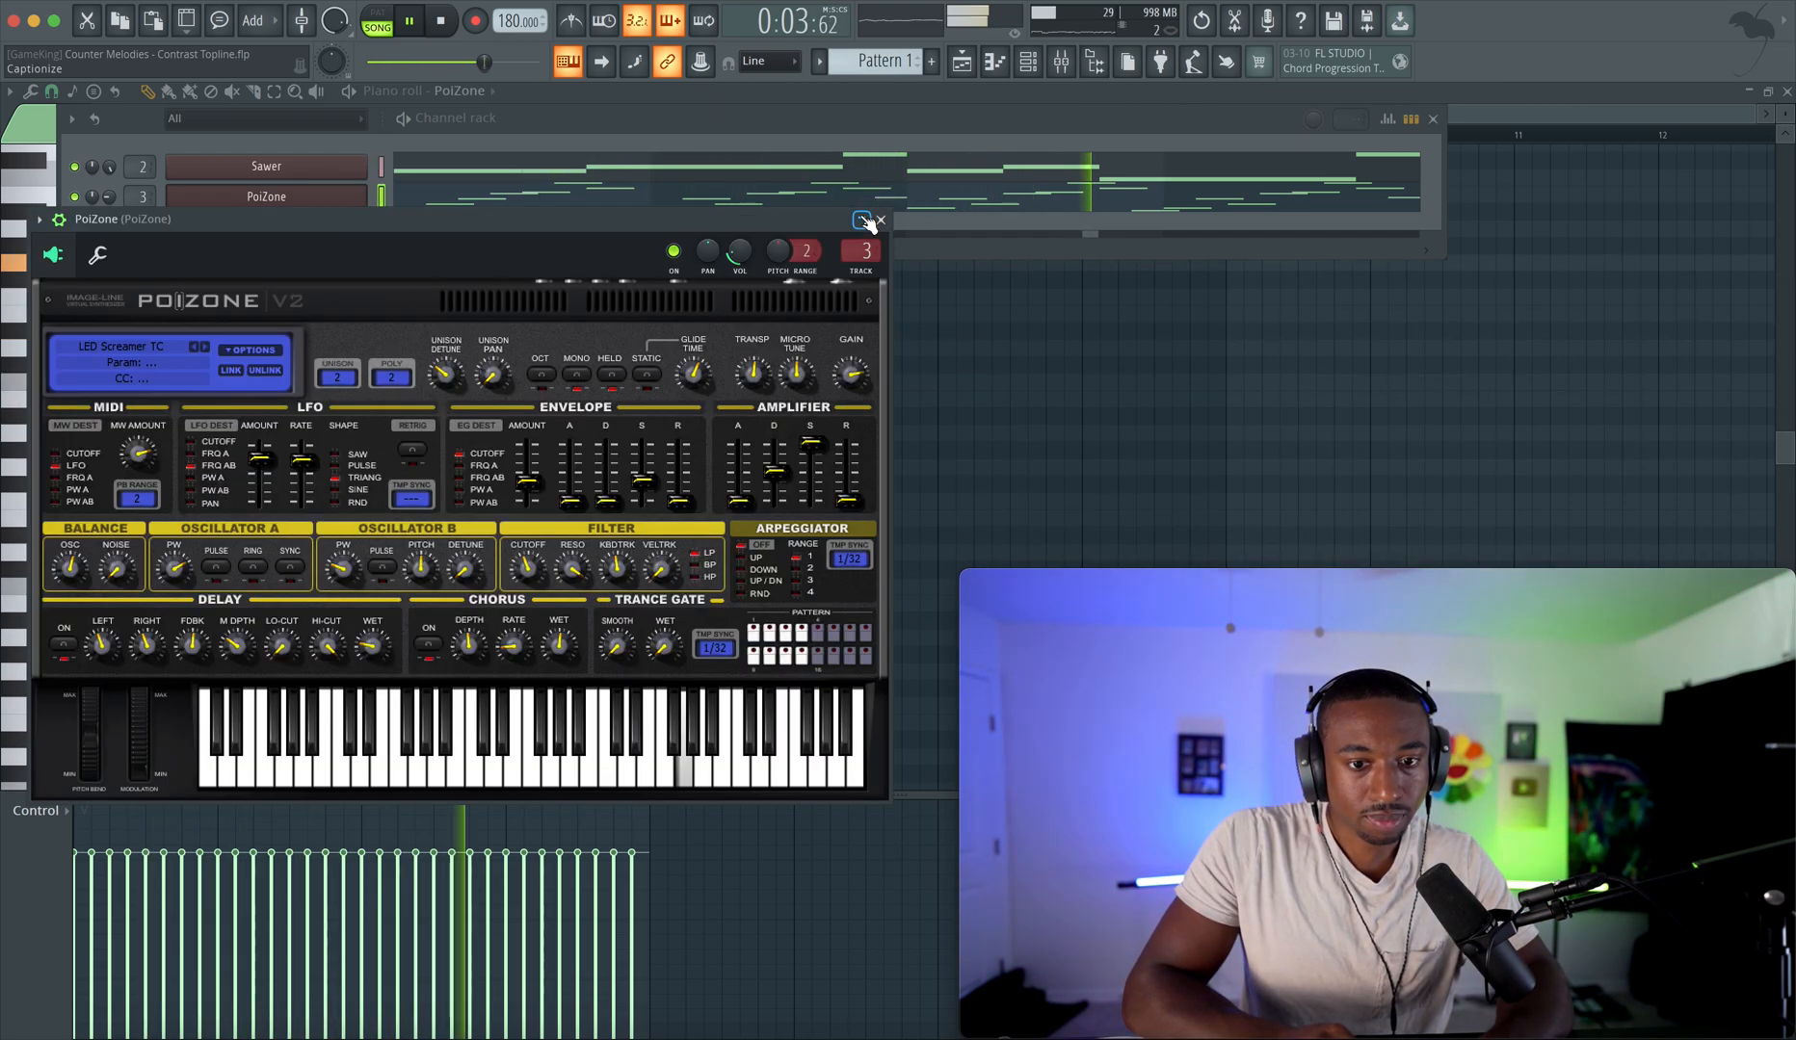
# - Audition successive Sawer presets during playback and settle on FG Boogie Oogie Woman
pyautogui.click(270, 168)
pyautogui.click(80, 226)
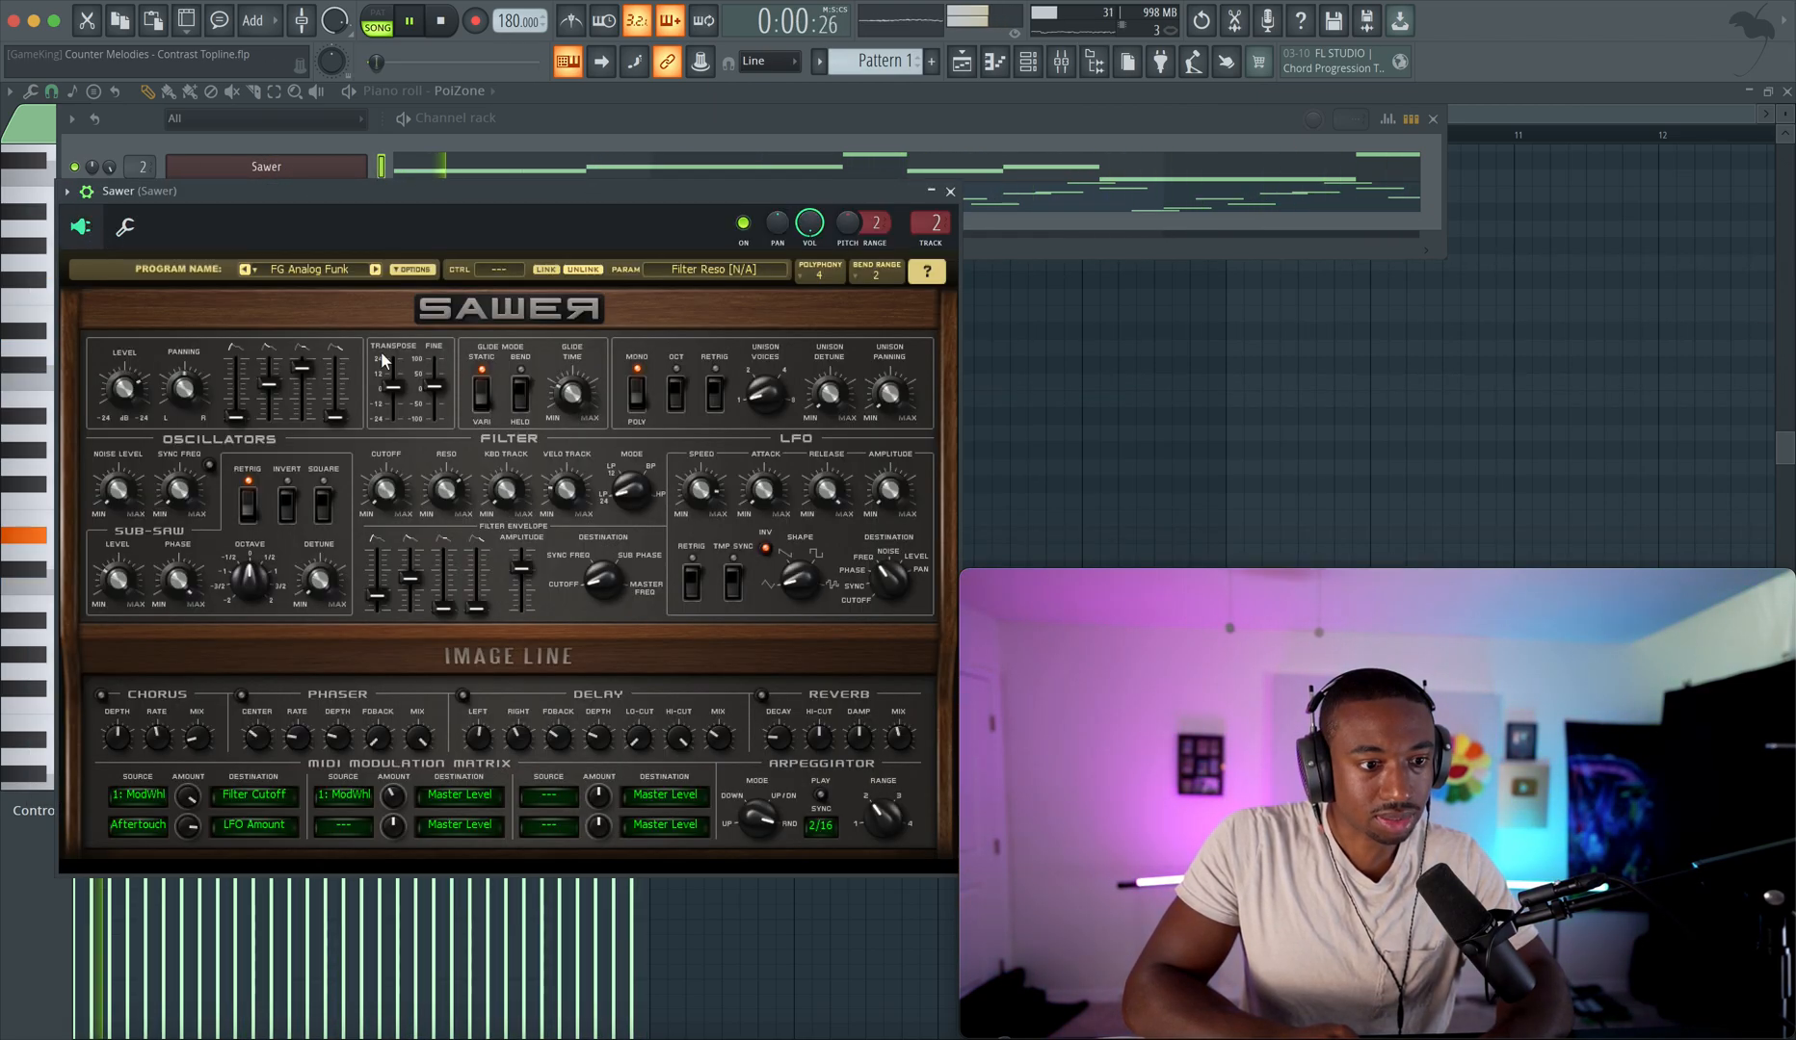
pyautogui.click(374, 271)
pyautogui.press('space')
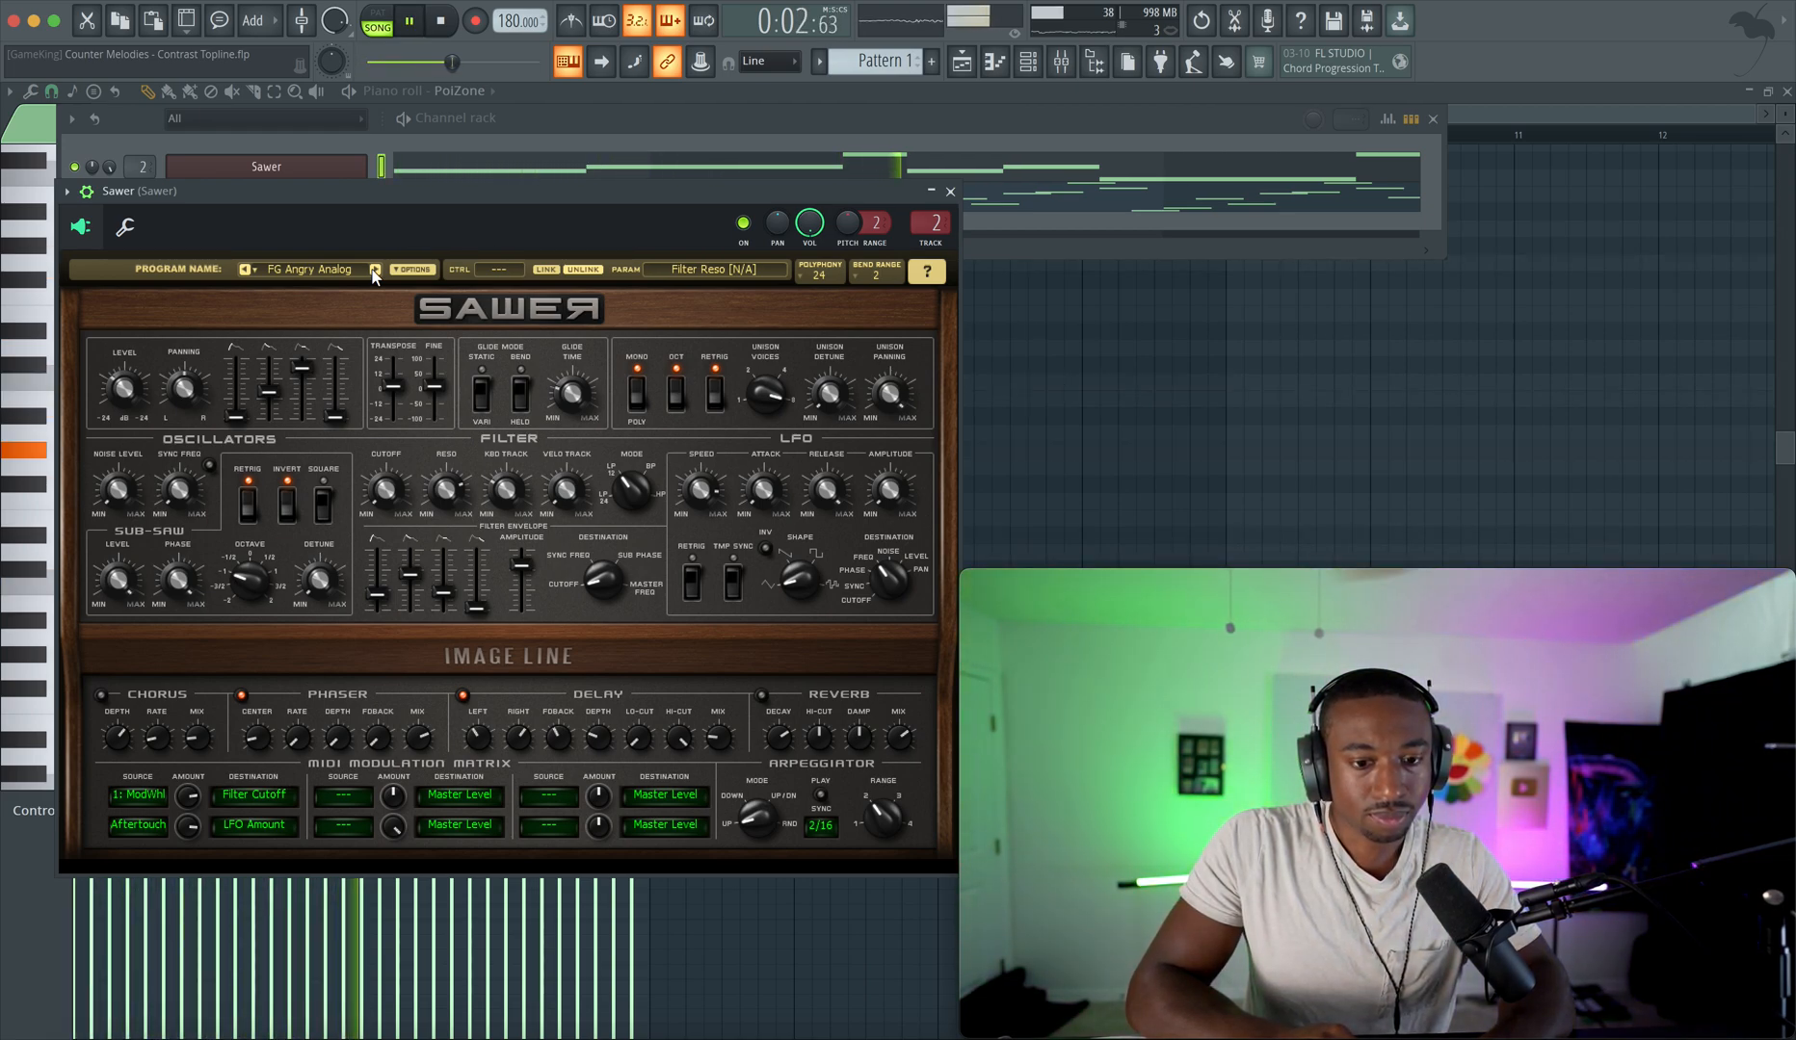
pyautogui.click(375, 271)
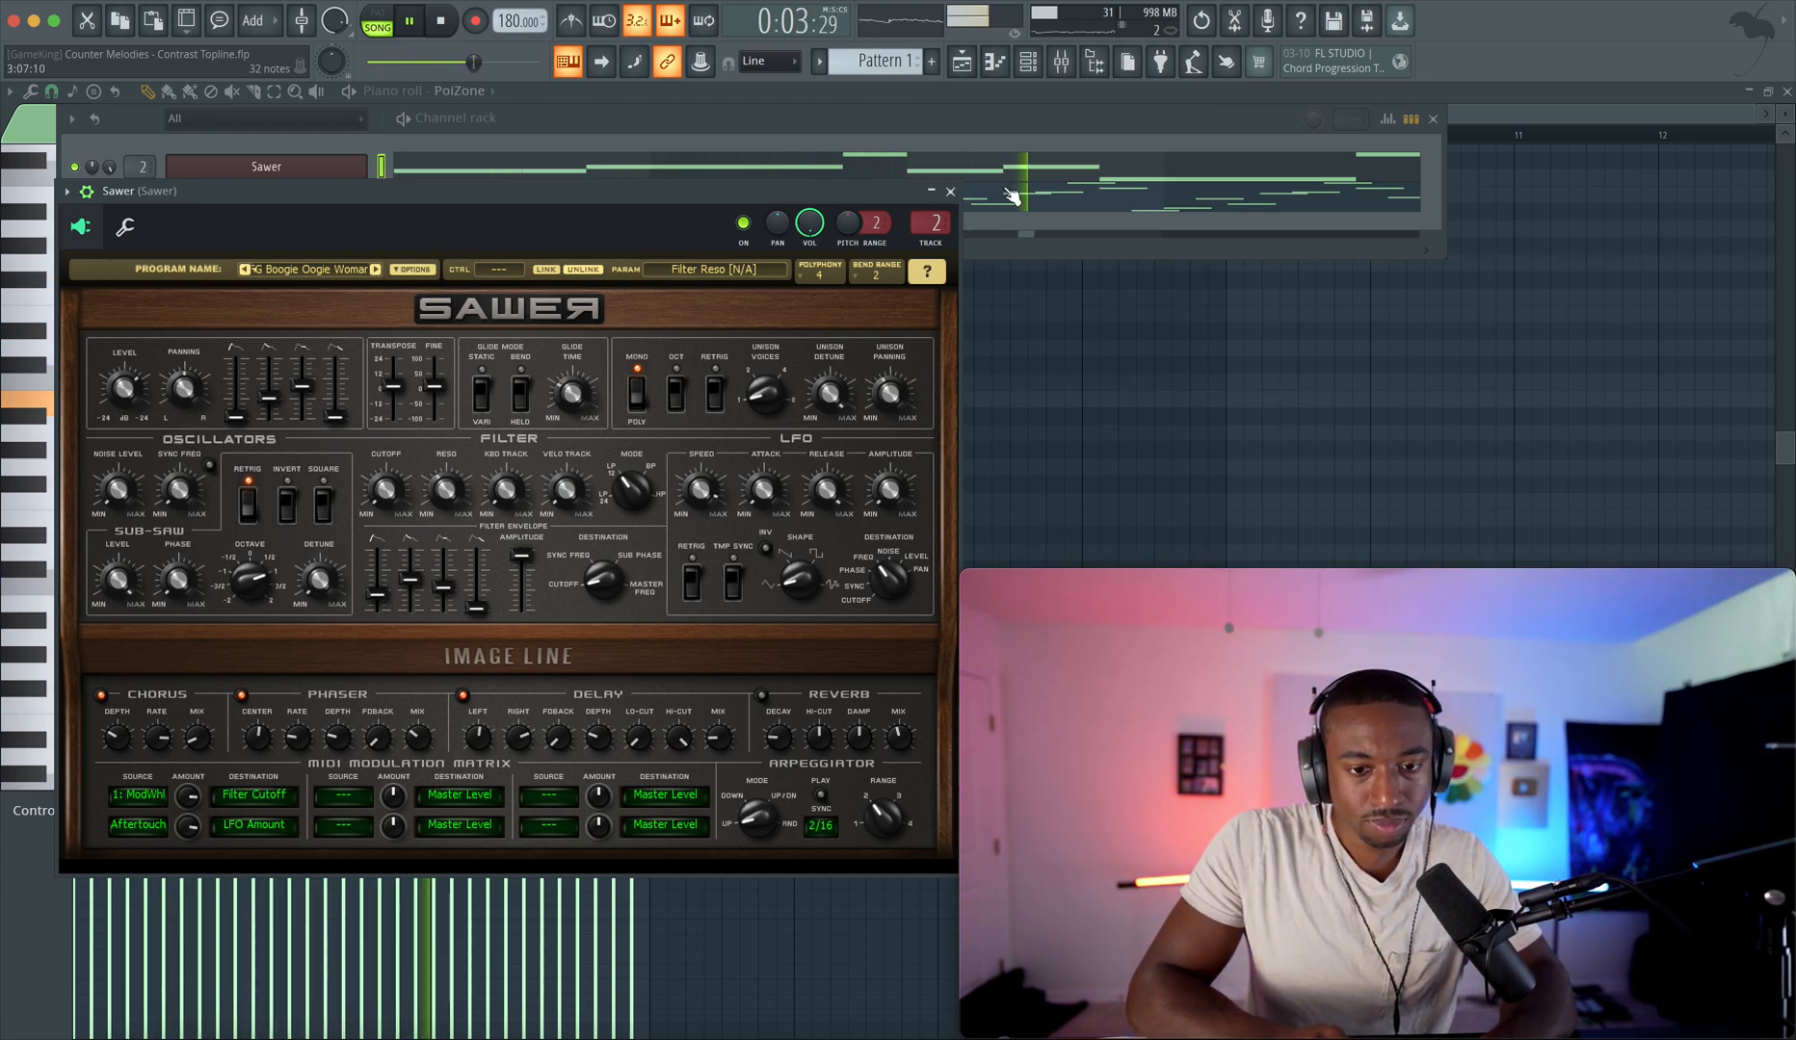
pyautogui.click(950, 192)
# - Raise both E3 notes in the Sawer melody, at the ends of bars 2 and 4, to F3
pyautogui.click(854, 168)
pyautogui.scroll(-5, 535, 381)
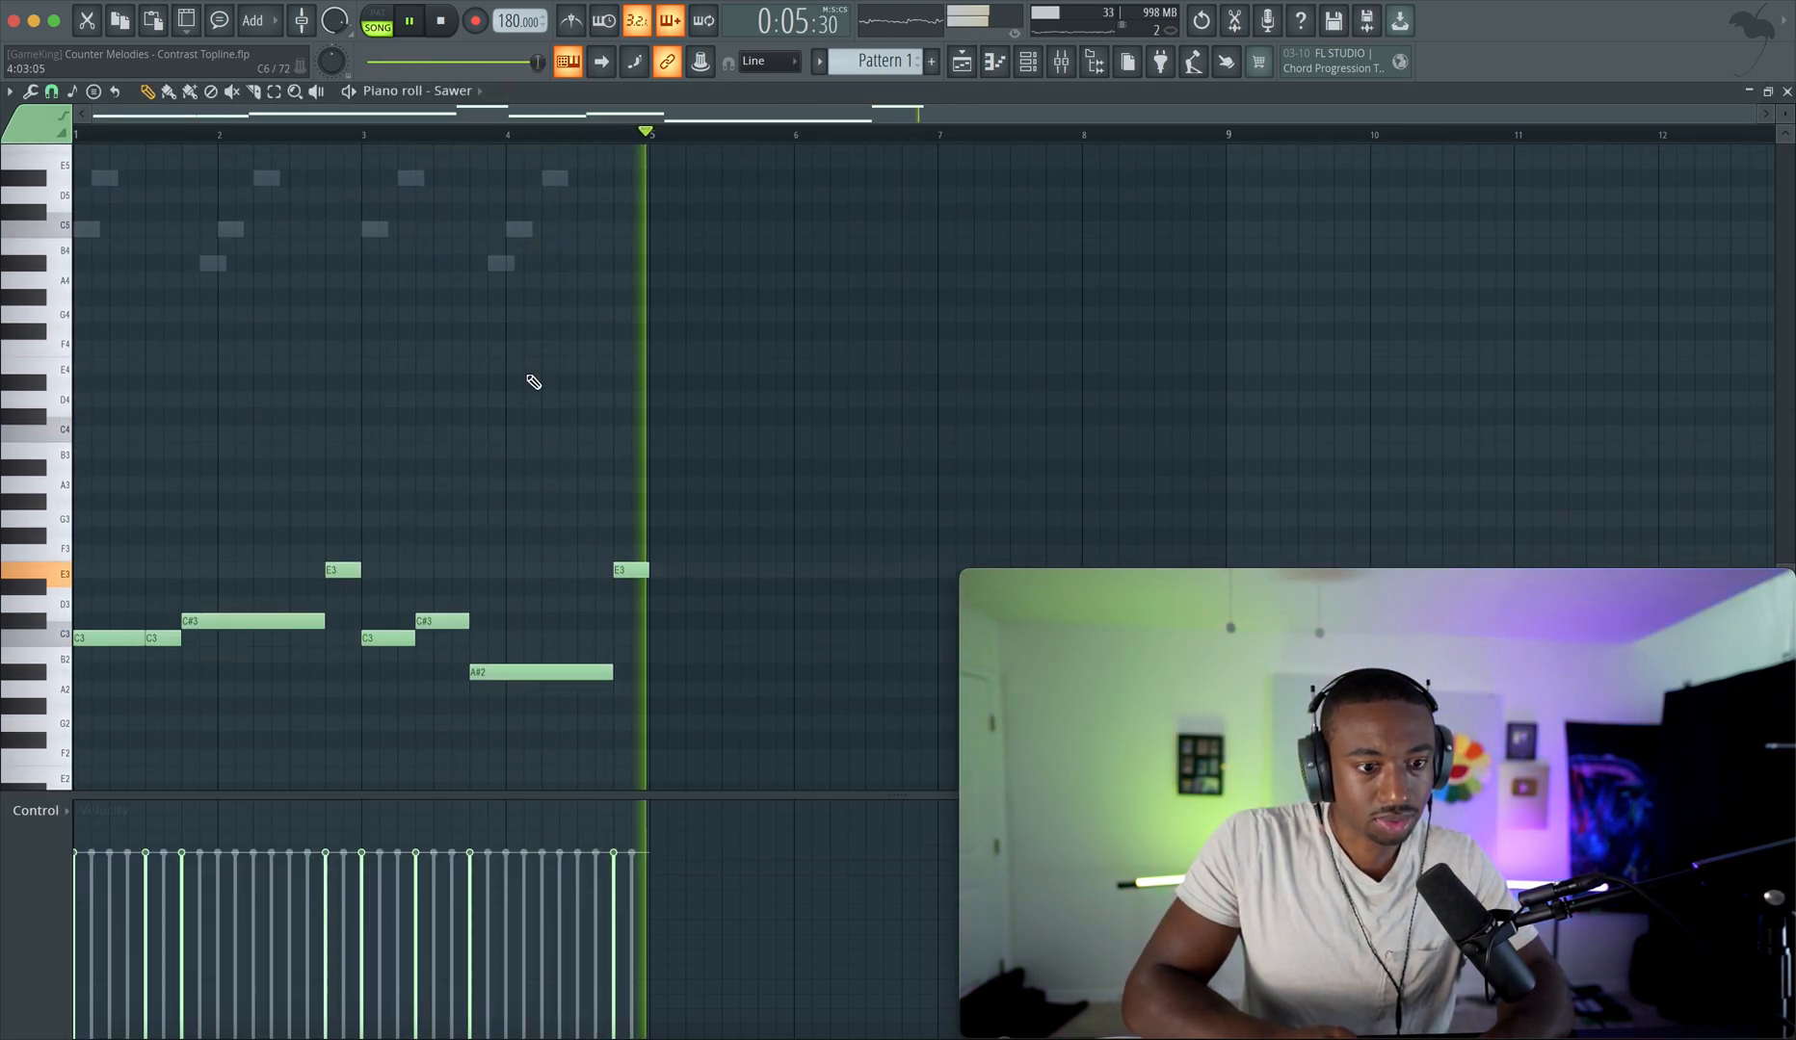
pyautogui.scroll(-2, 534, 382)
pyautogui.click(344, 469)
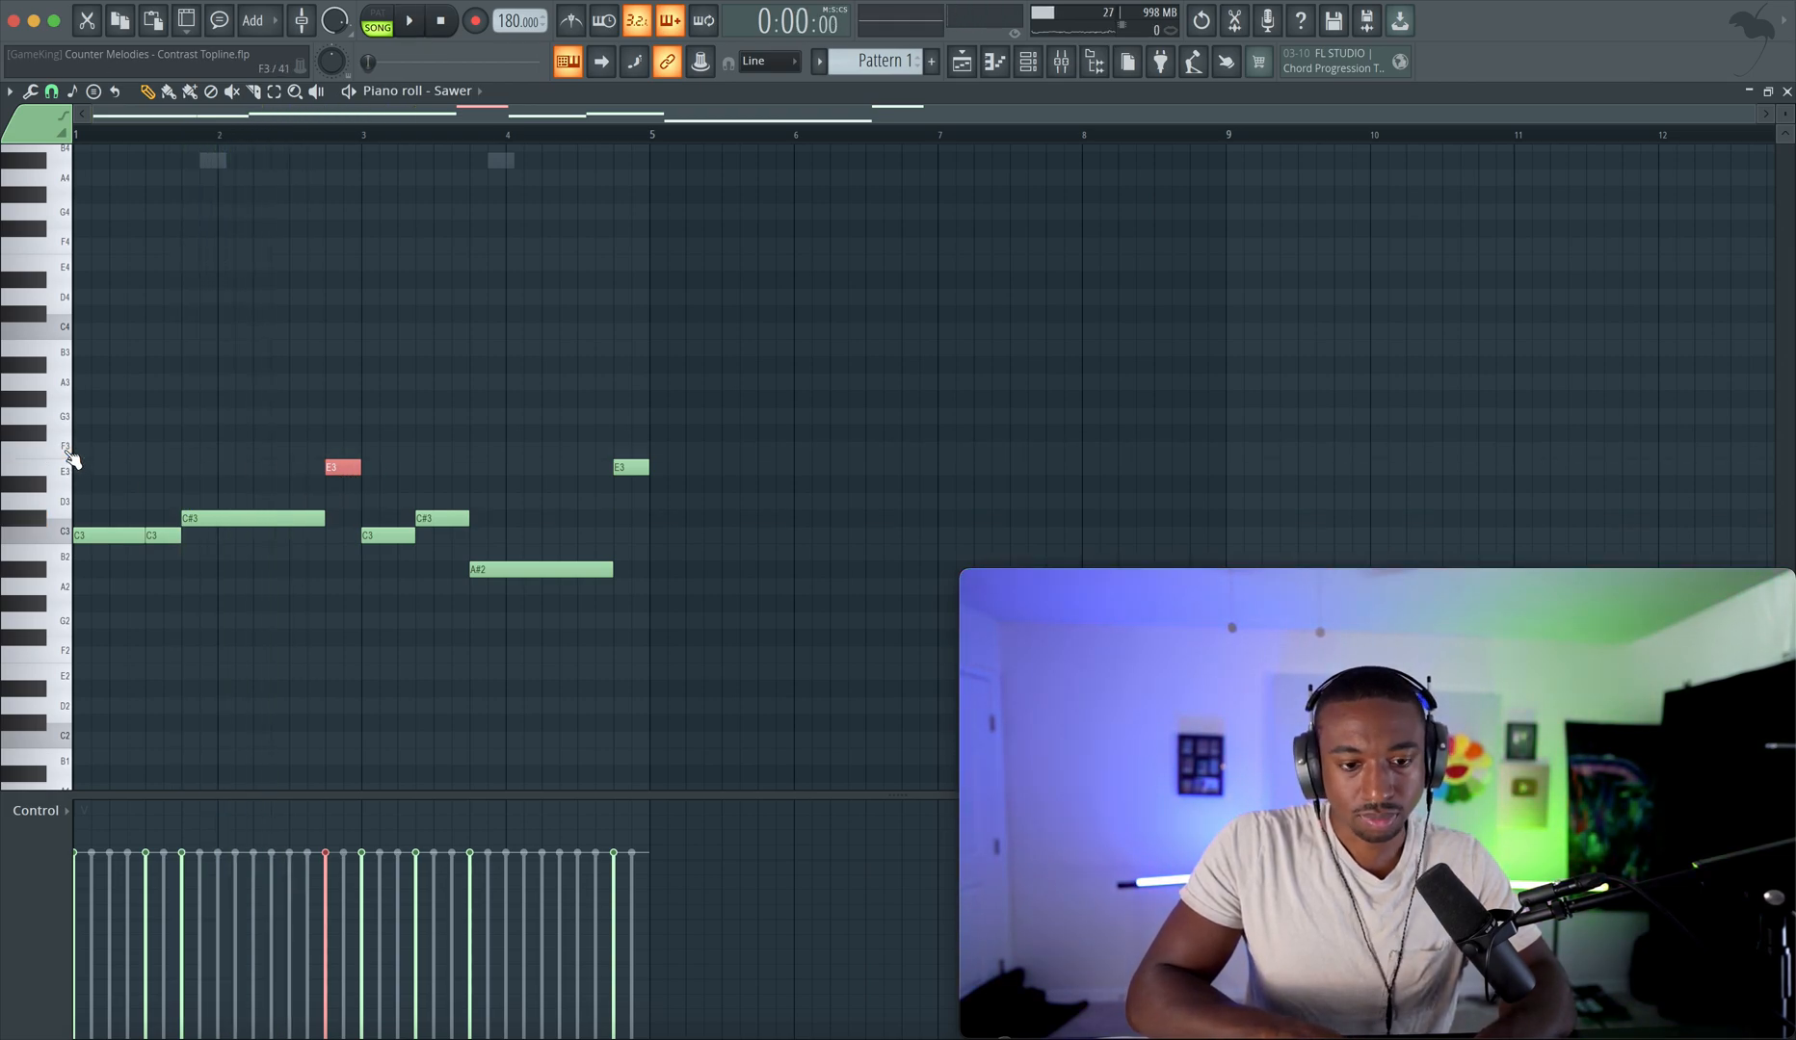
pyautogui.press('space')
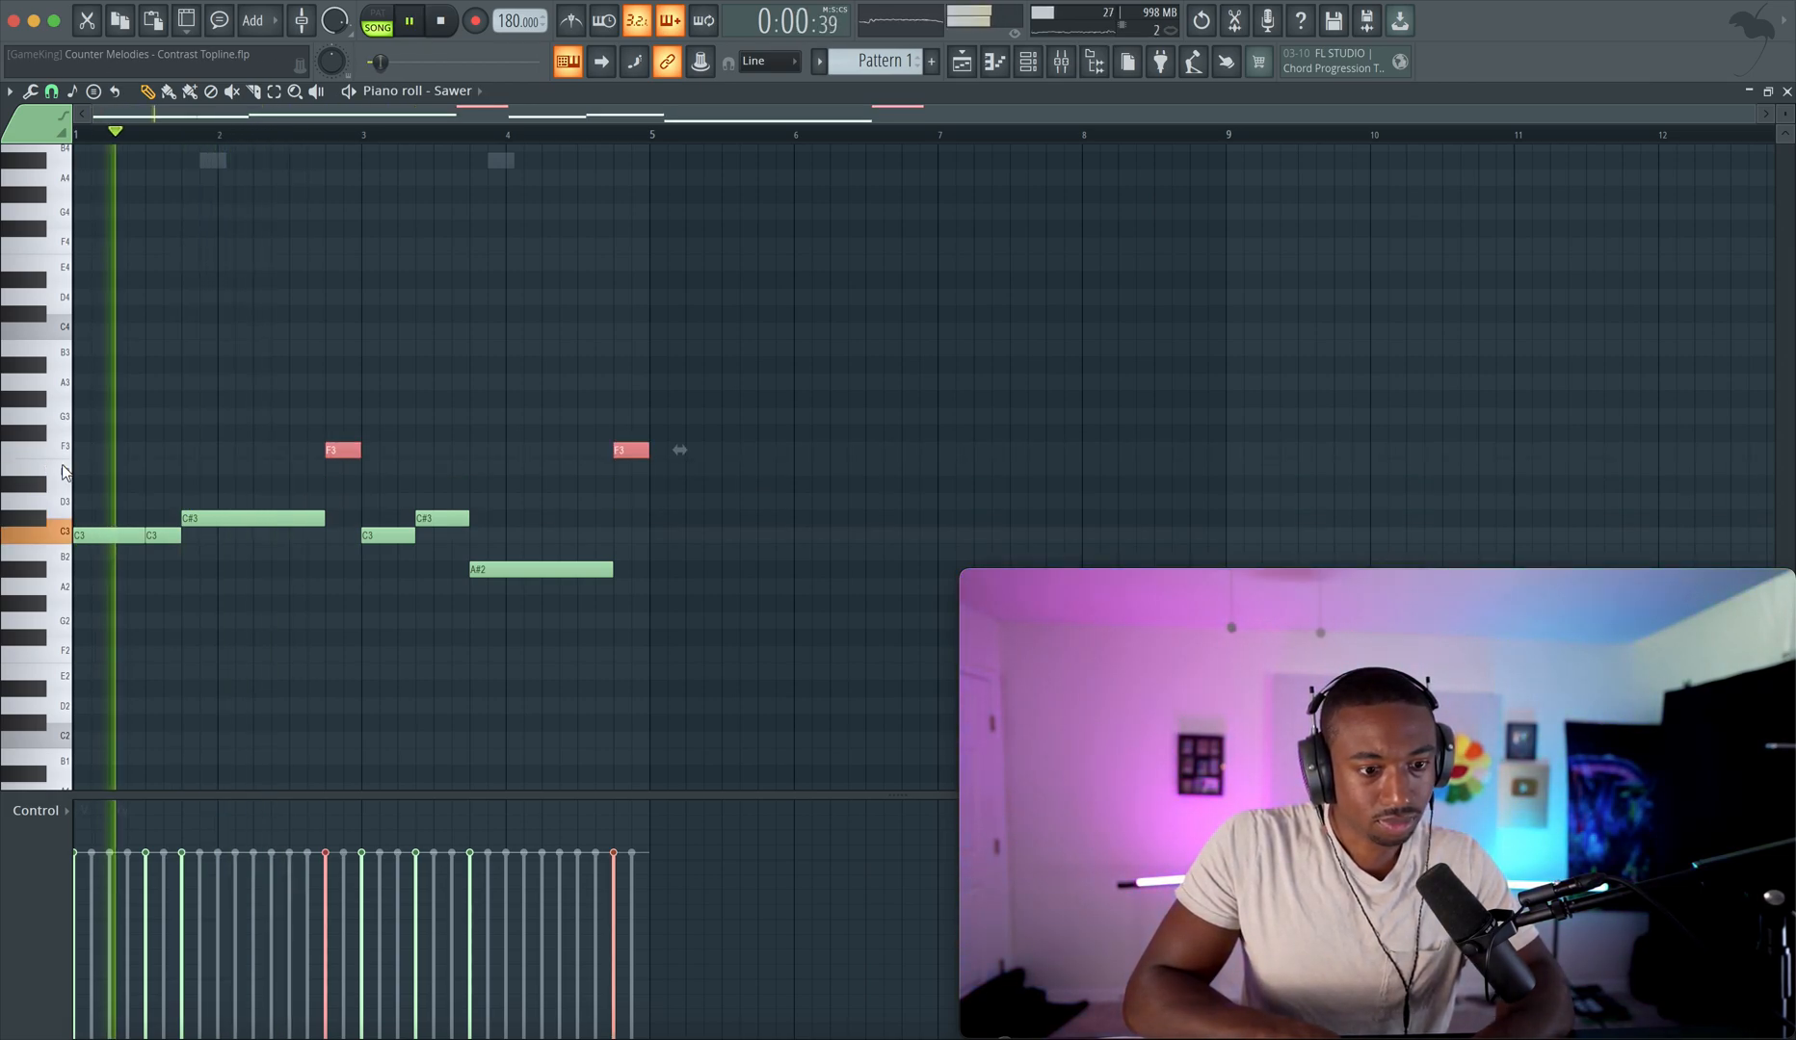
pyautogui.click(441, 416)
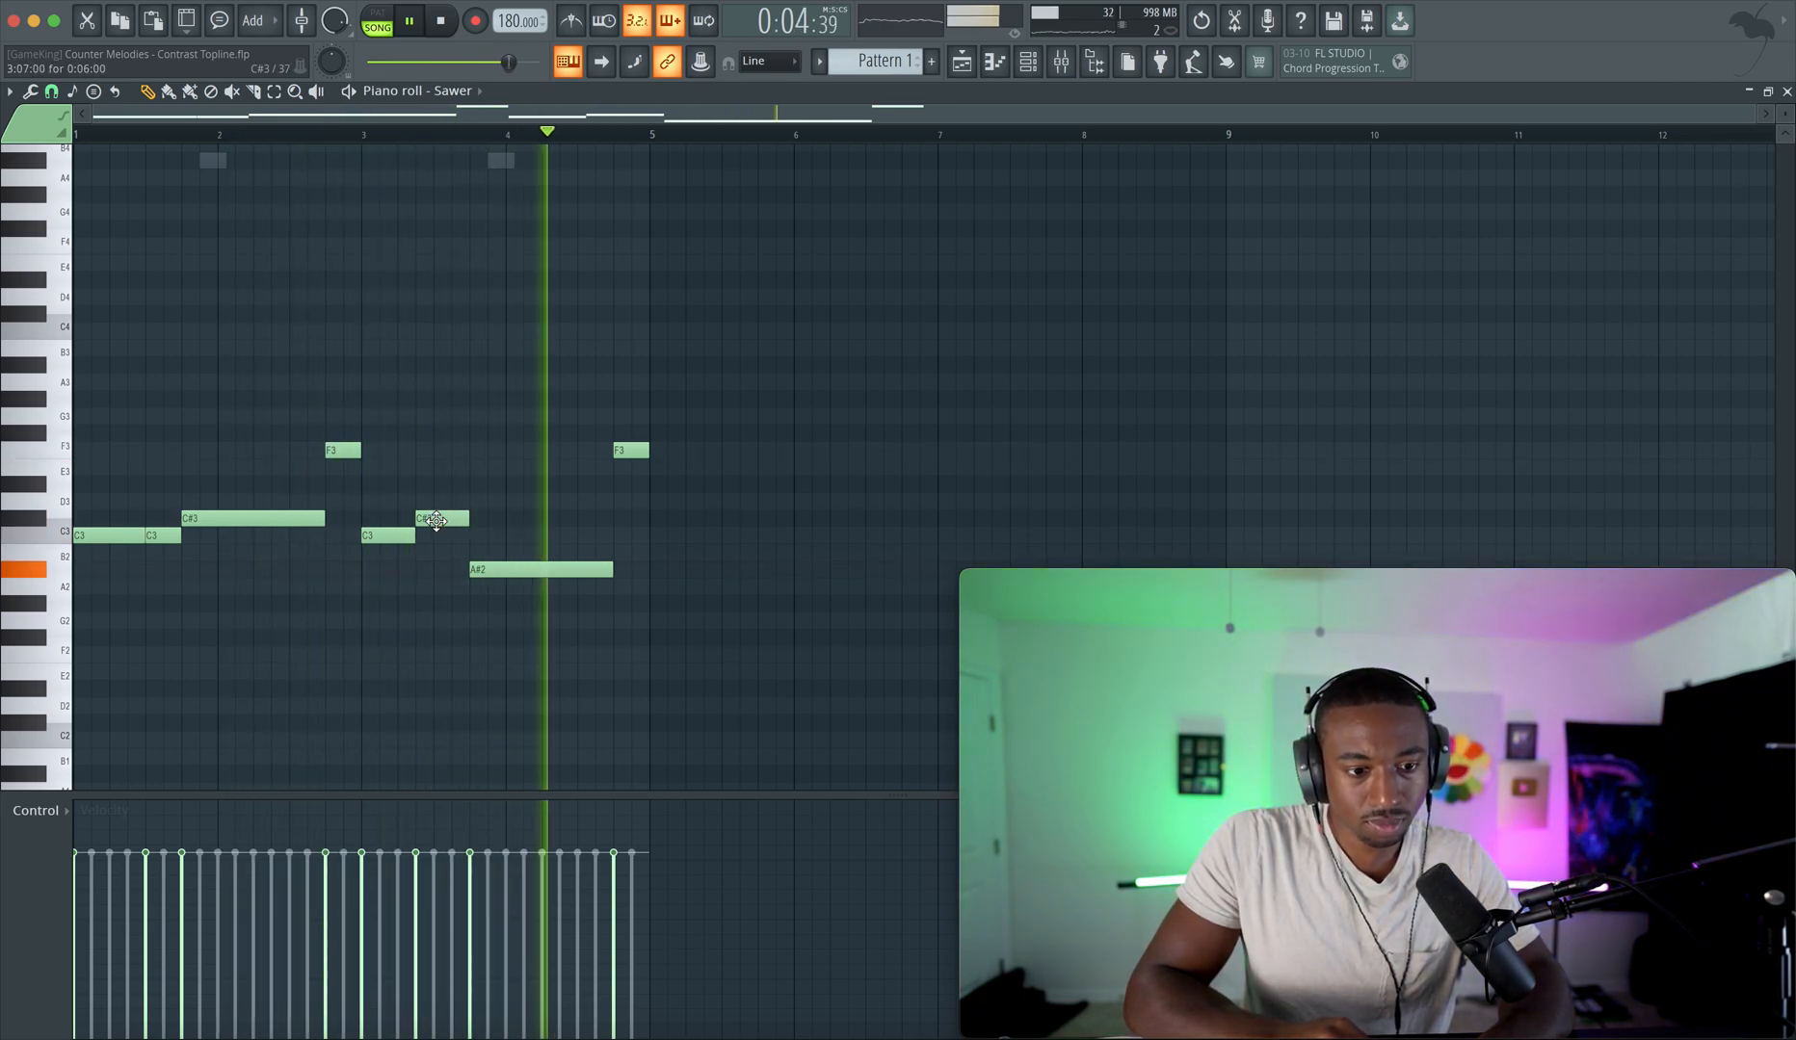
# - Set Sawer's filter envelope amount to 63% and the PoiZone channel volume to 23%
pyautogui.click(1028, 60)
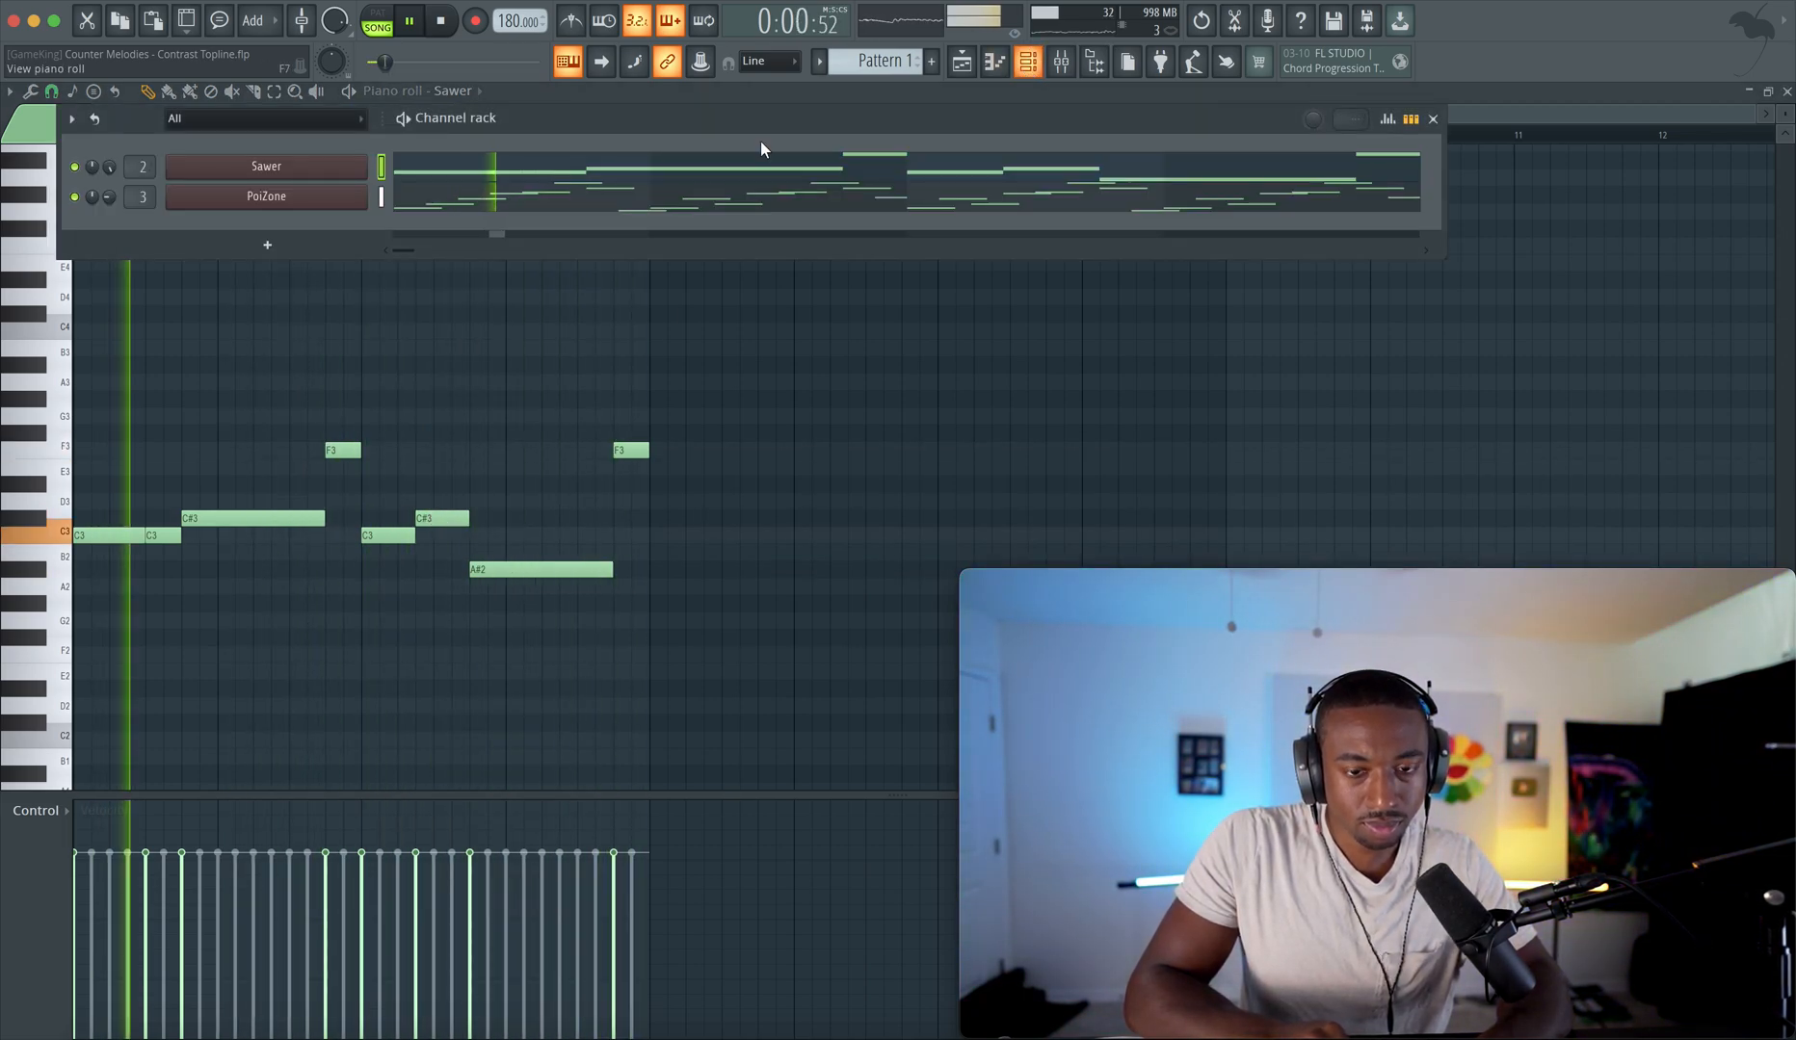
pyautogui.click(250, 167)
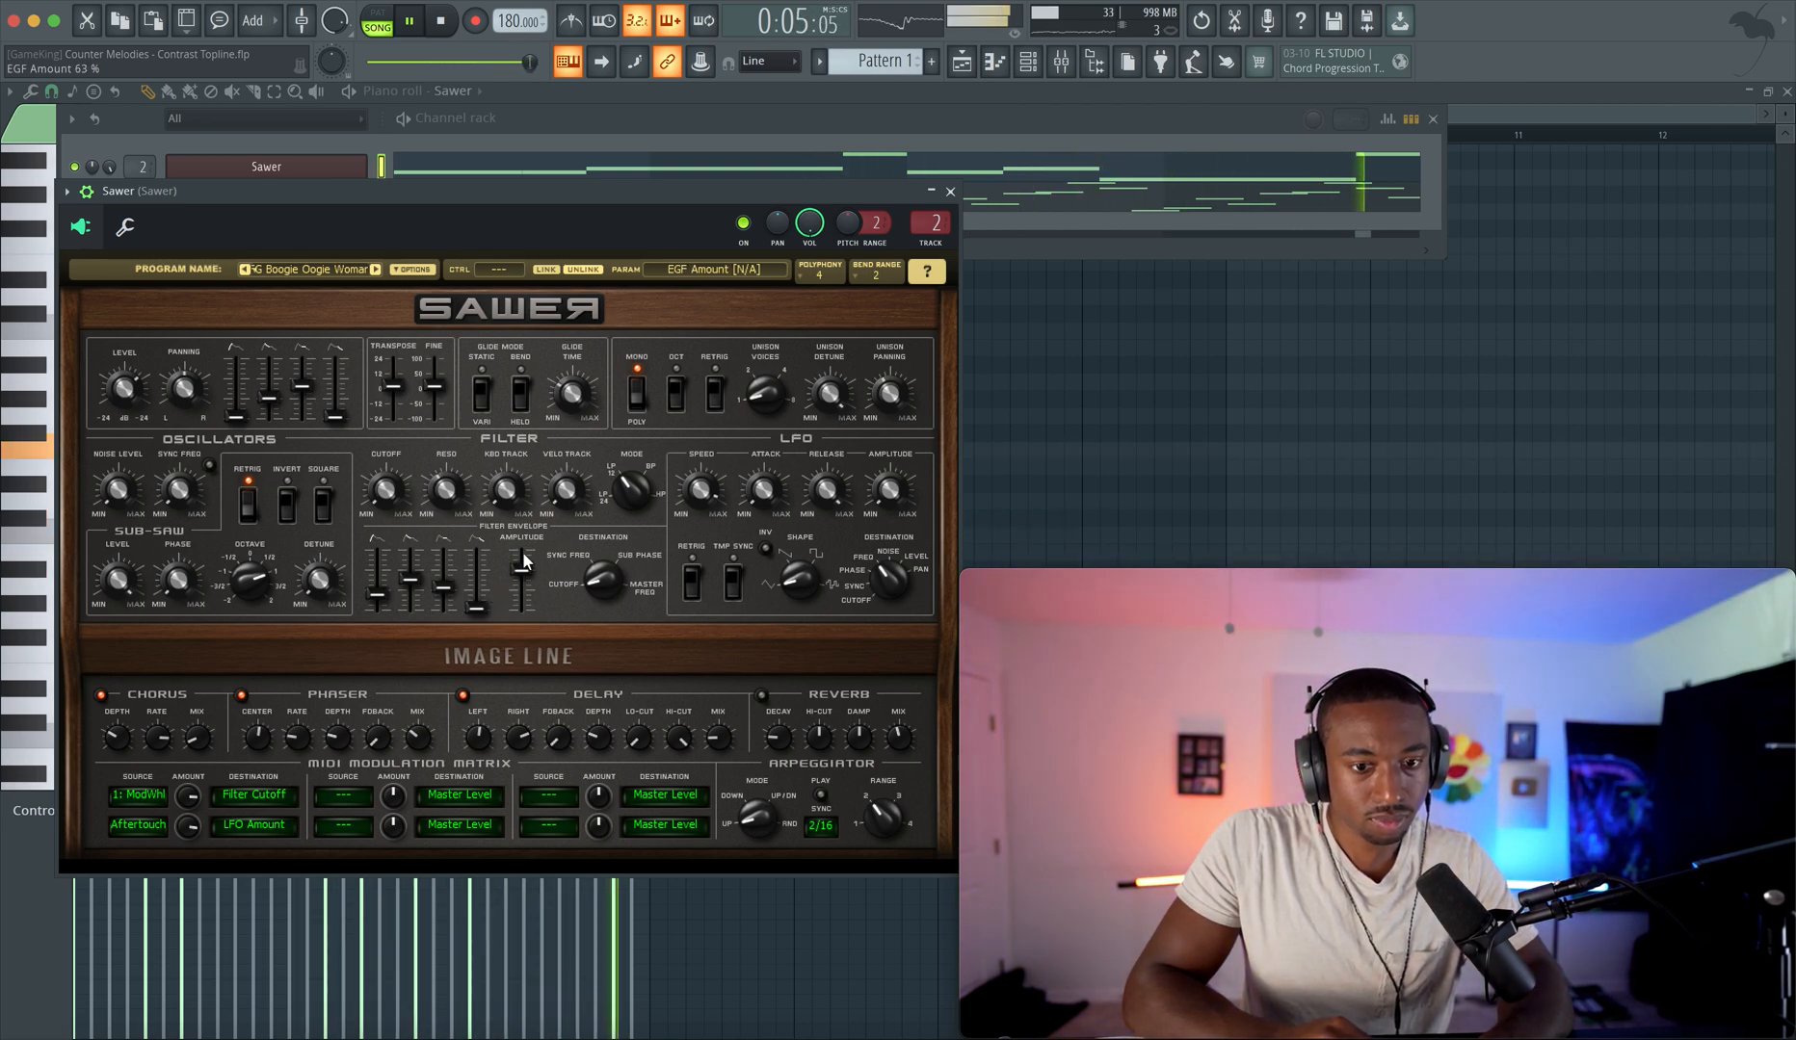
pyautogui.click(950, 191)
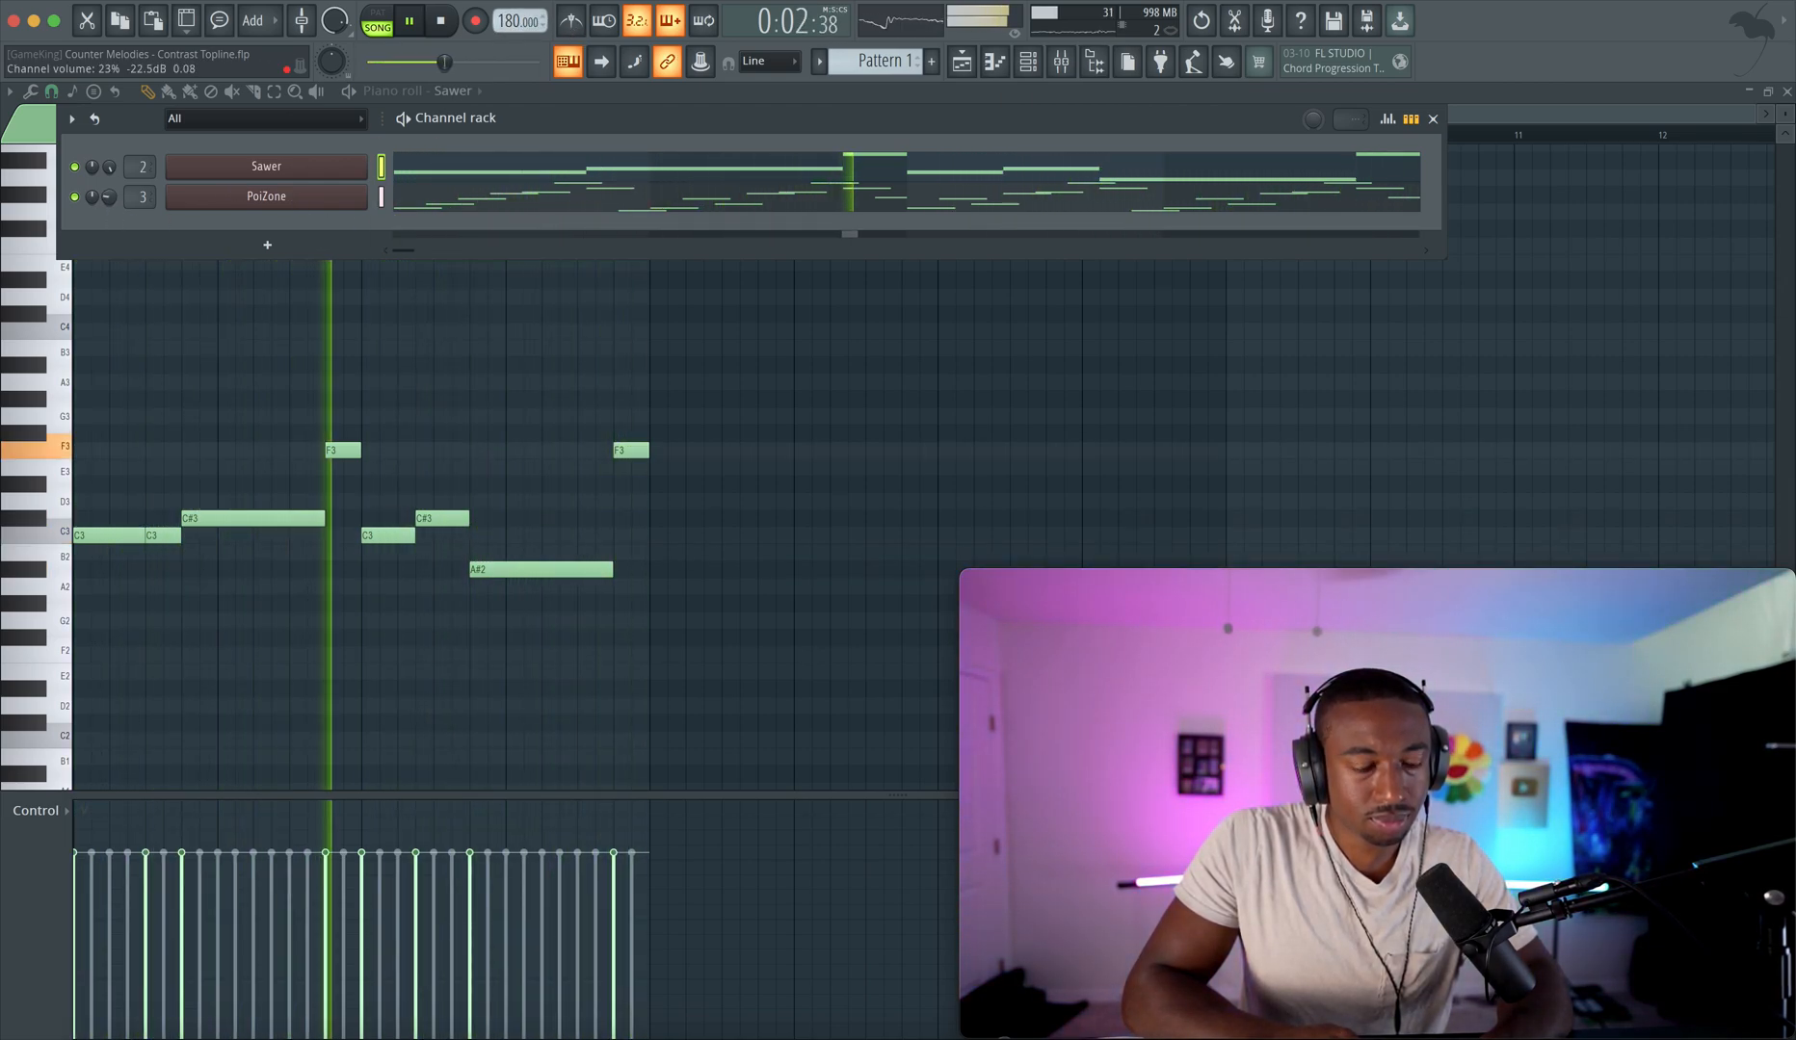
pyautogui.rightClick(349, 313)
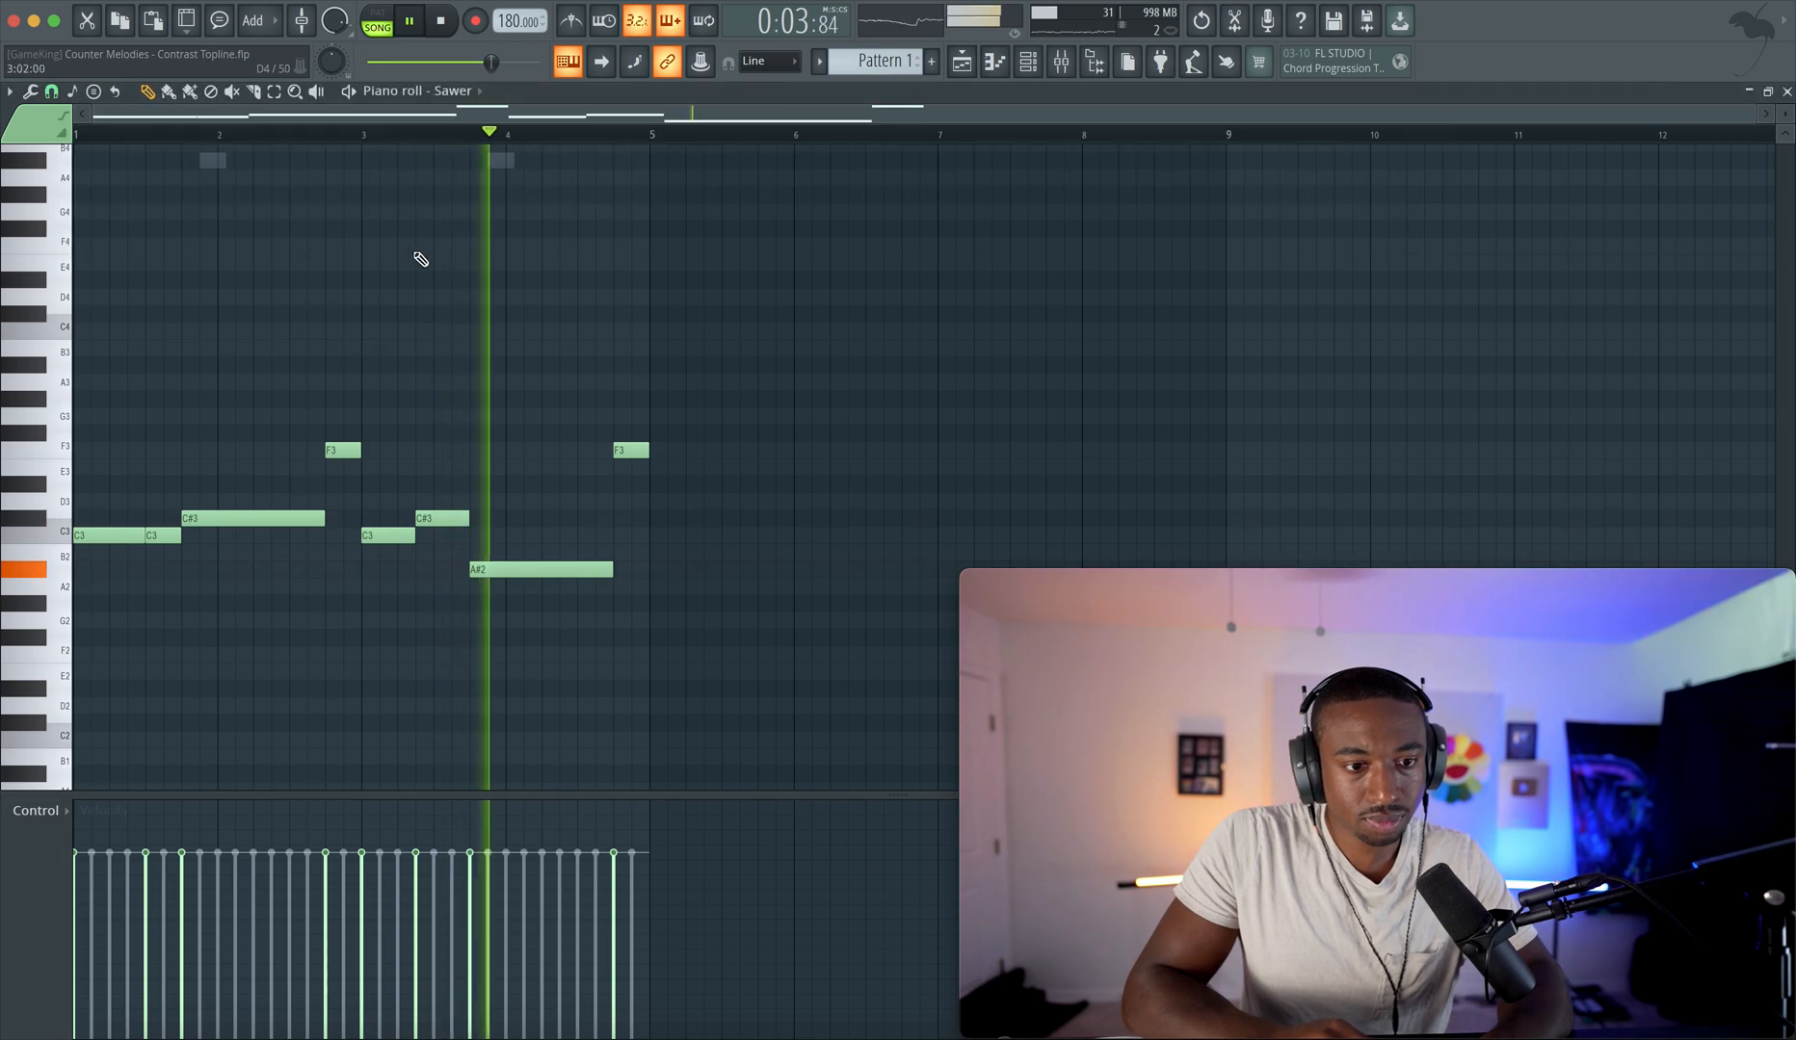
pyautogui.click(1028, 62)
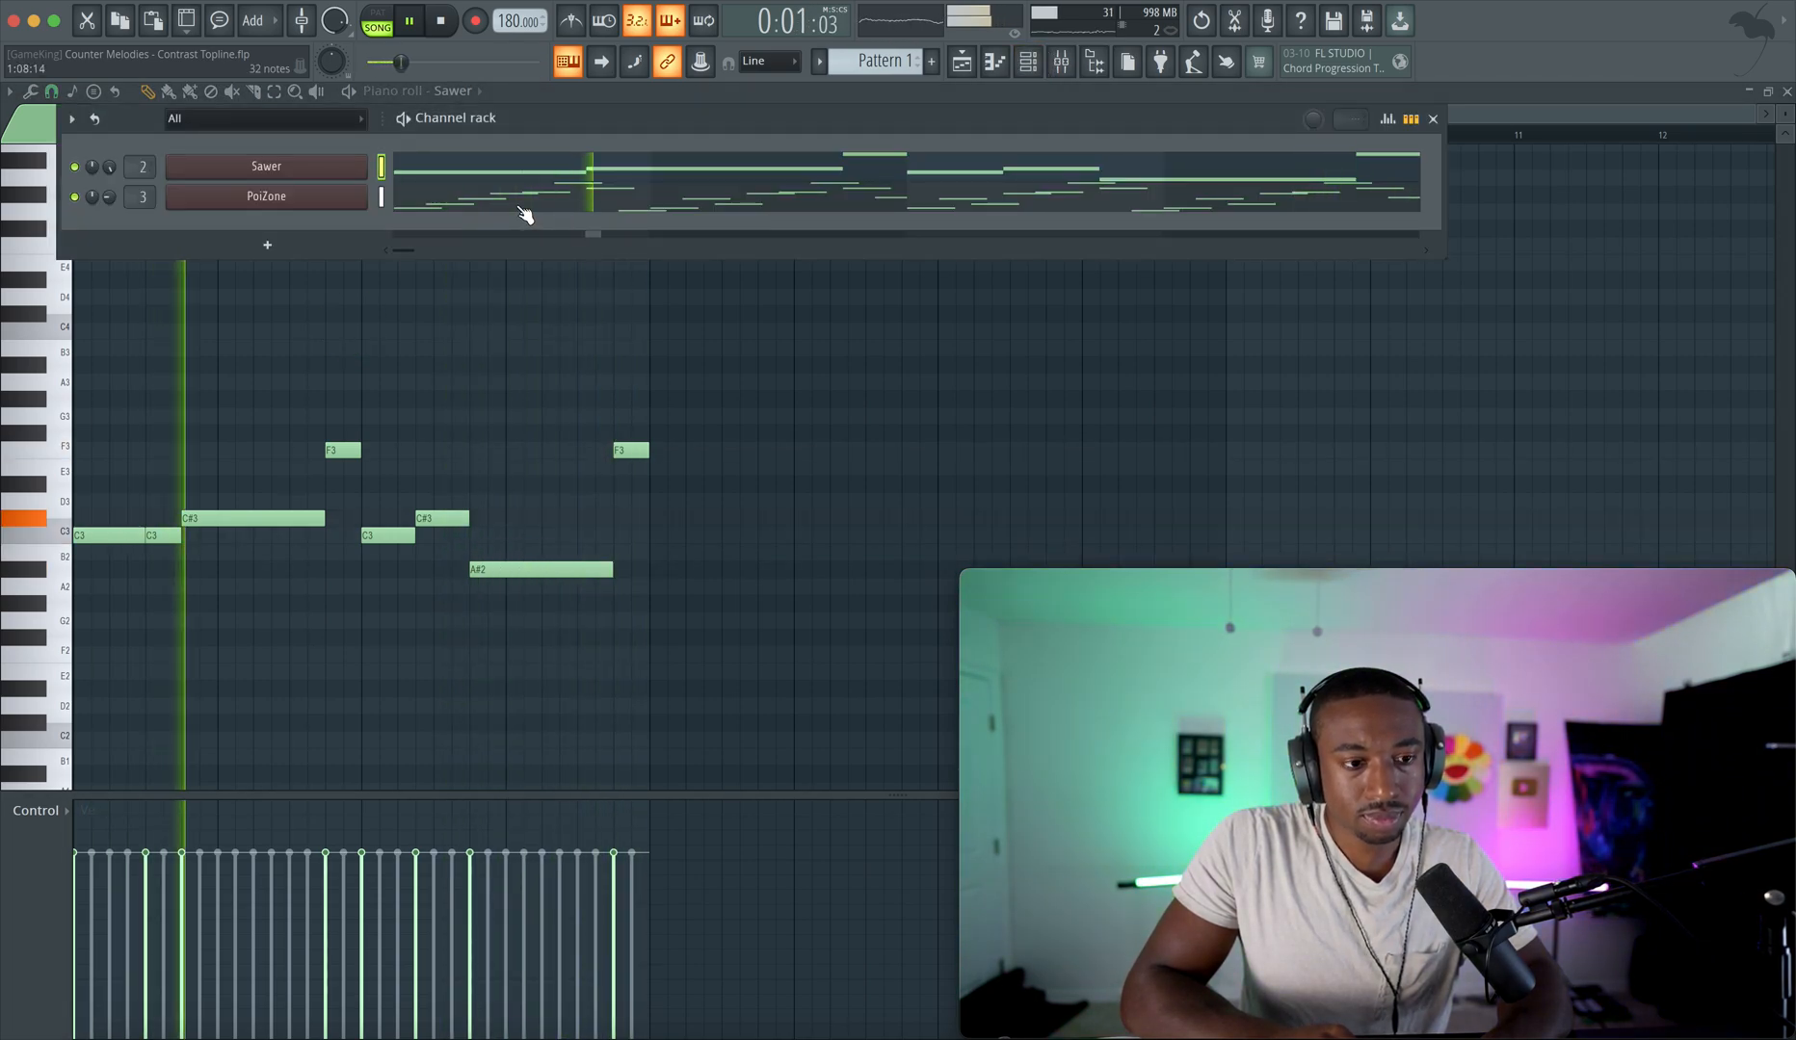
# - Transpose the whole of Pattern 1 by -3 semitones from the playlist and play it back
pyautogui.click(963, 64)
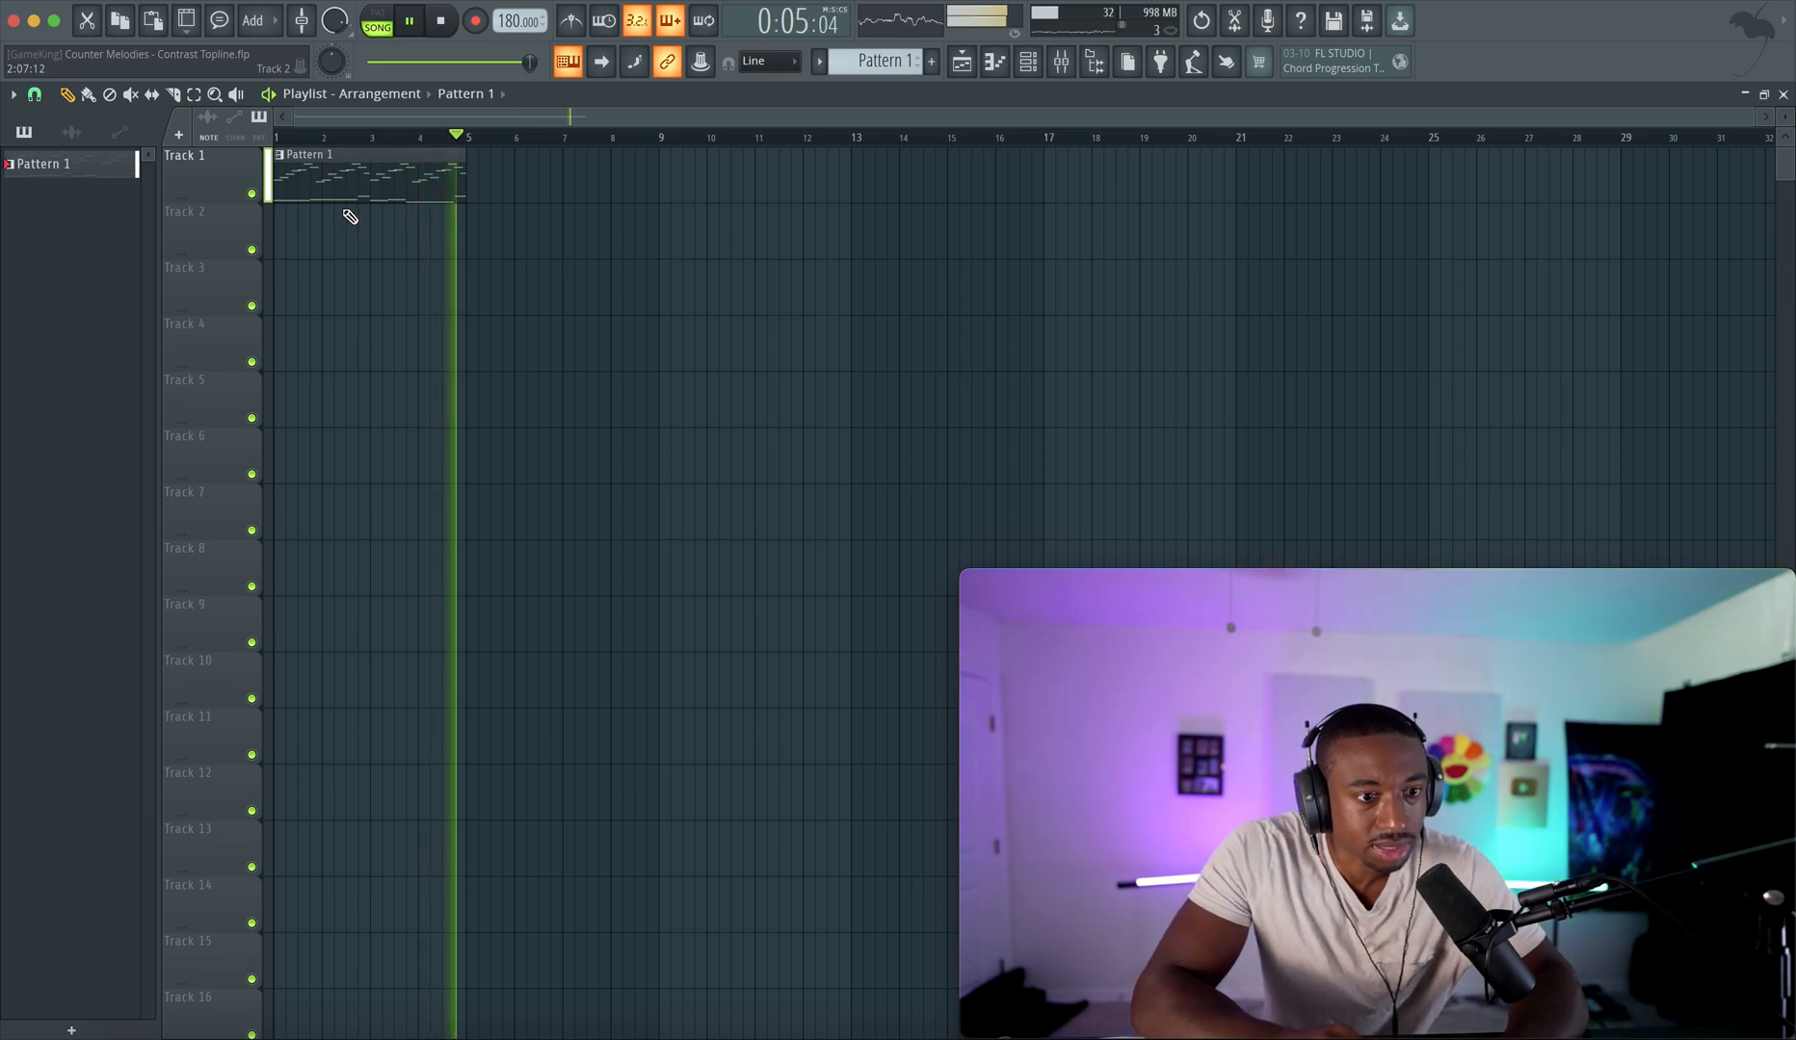
pyautogui.press('space')
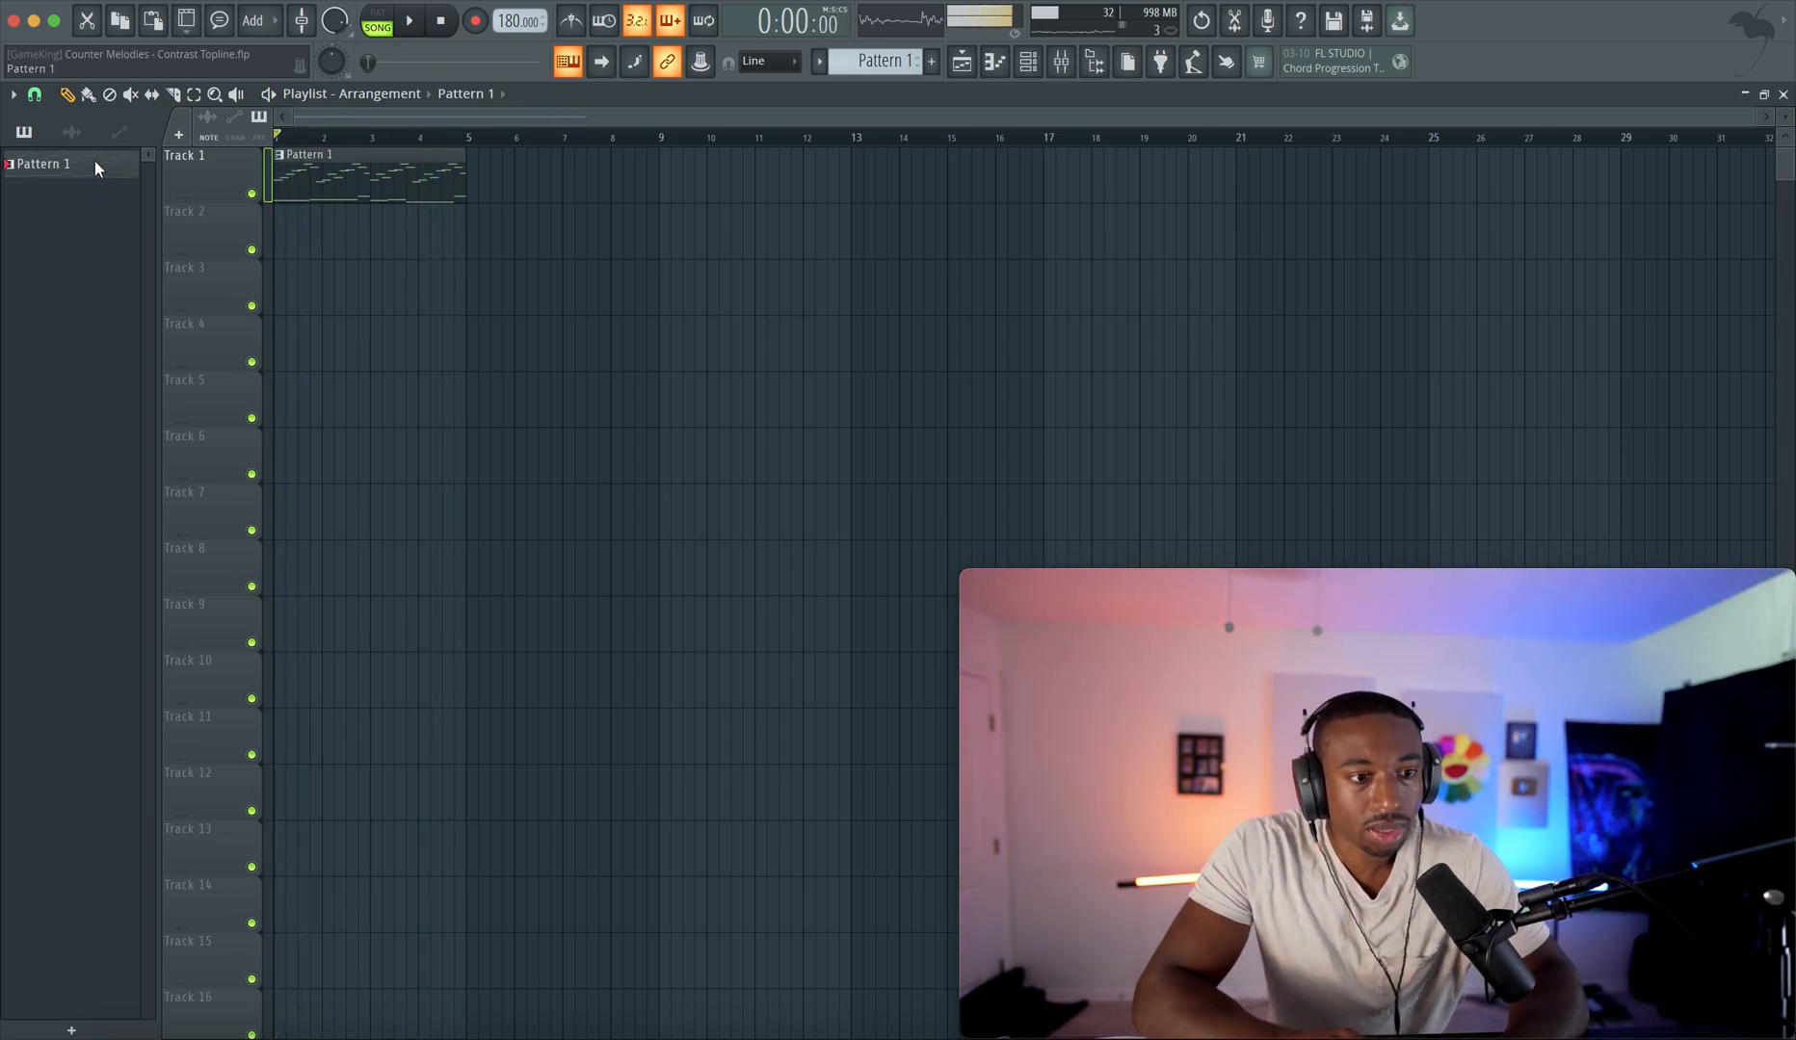
pyautogui.rightClick(95, 161)
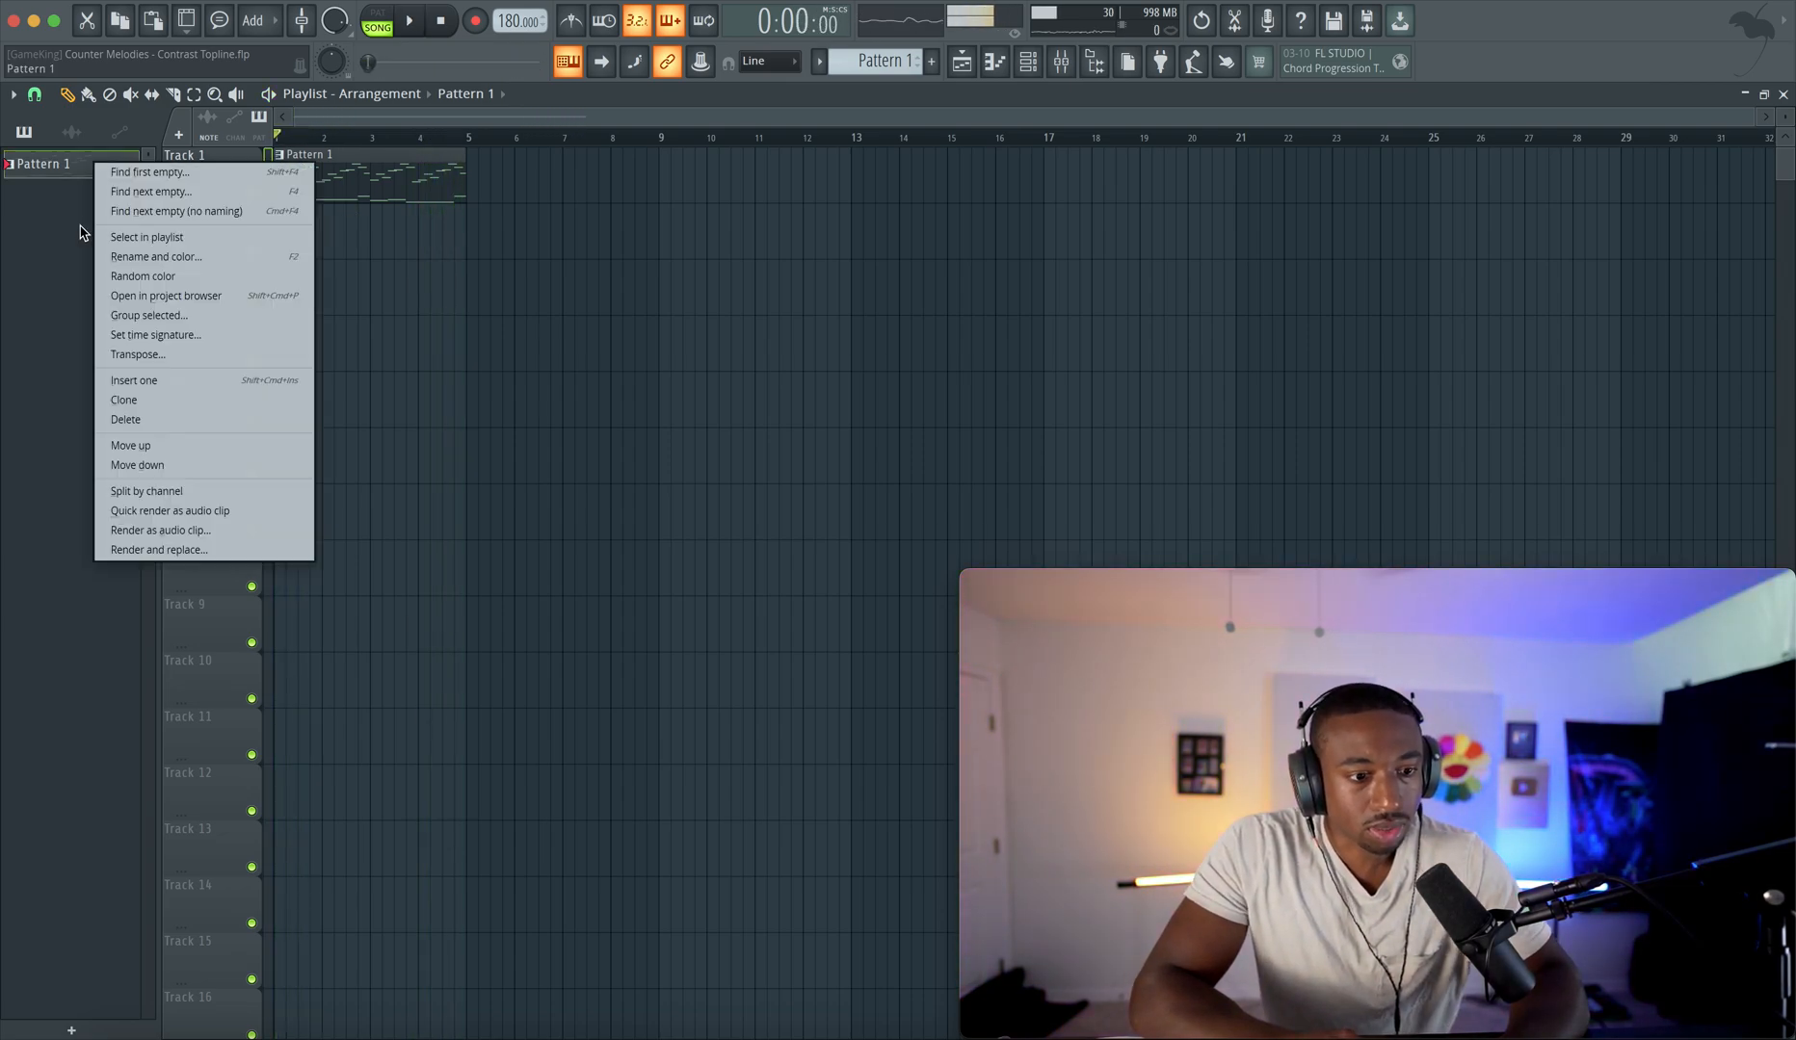
pyautogui.click(181, 350)
pyautogui.write('-3')
pyautogui.press('Return')
pyautogui.rightClick(414, 351)
pyautogui.press('space')
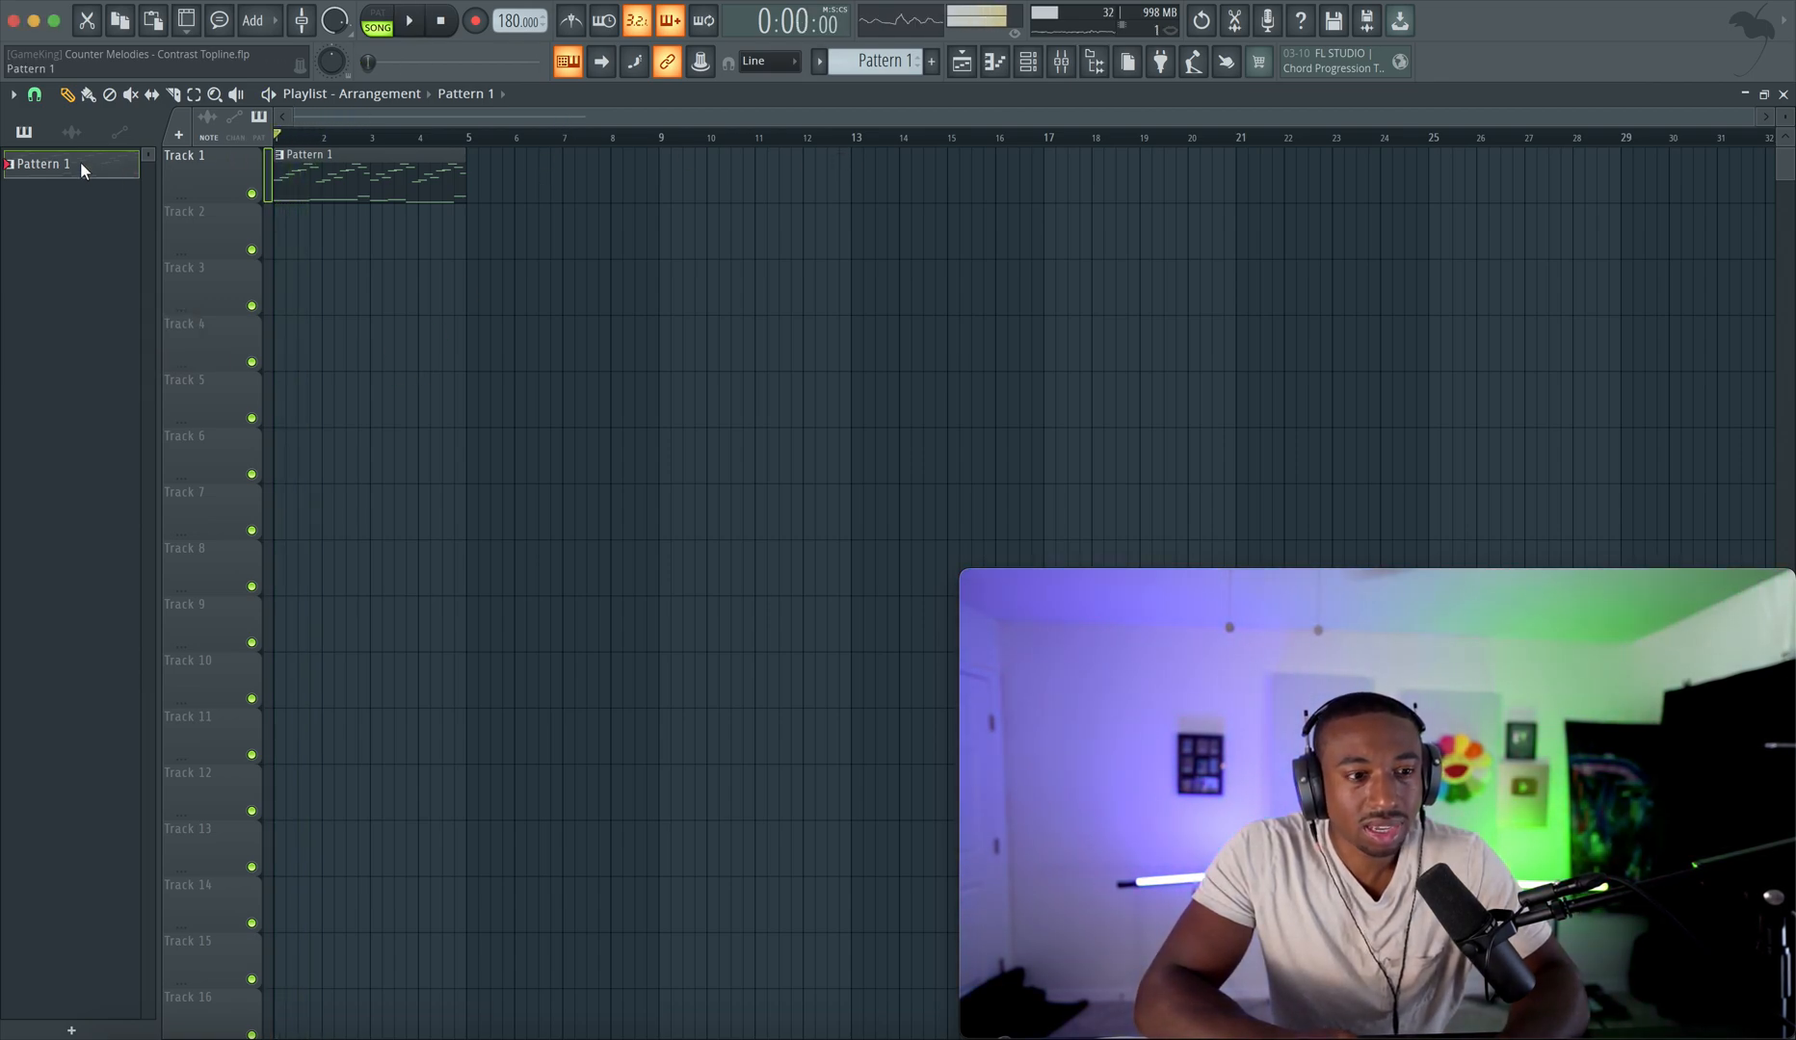
# - Transpose Pattern 1 up by 6 semitones, listen to it, and bring up the channel rack
pyautogui.rightClick(80, 161)
pyautogui.click(143, 339)
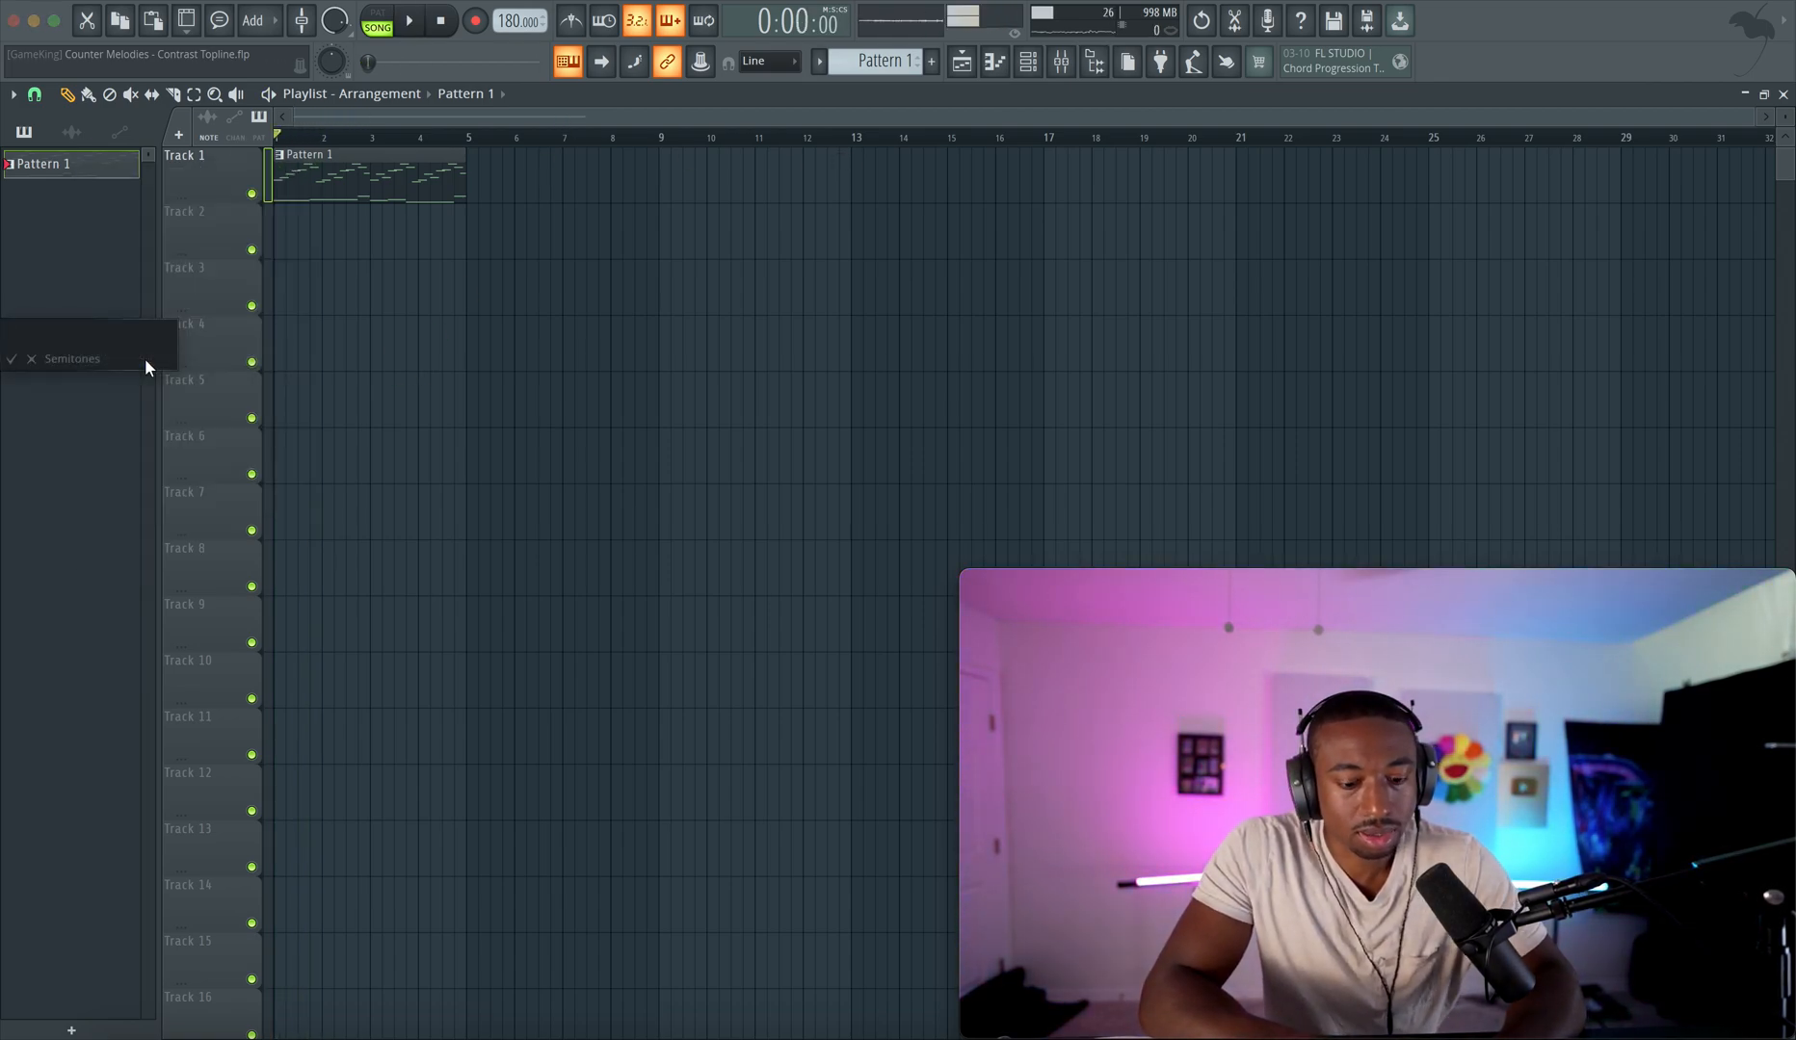
pyautogui.write('6')
pyautogui.press('Return')
pyautogui.press('space')
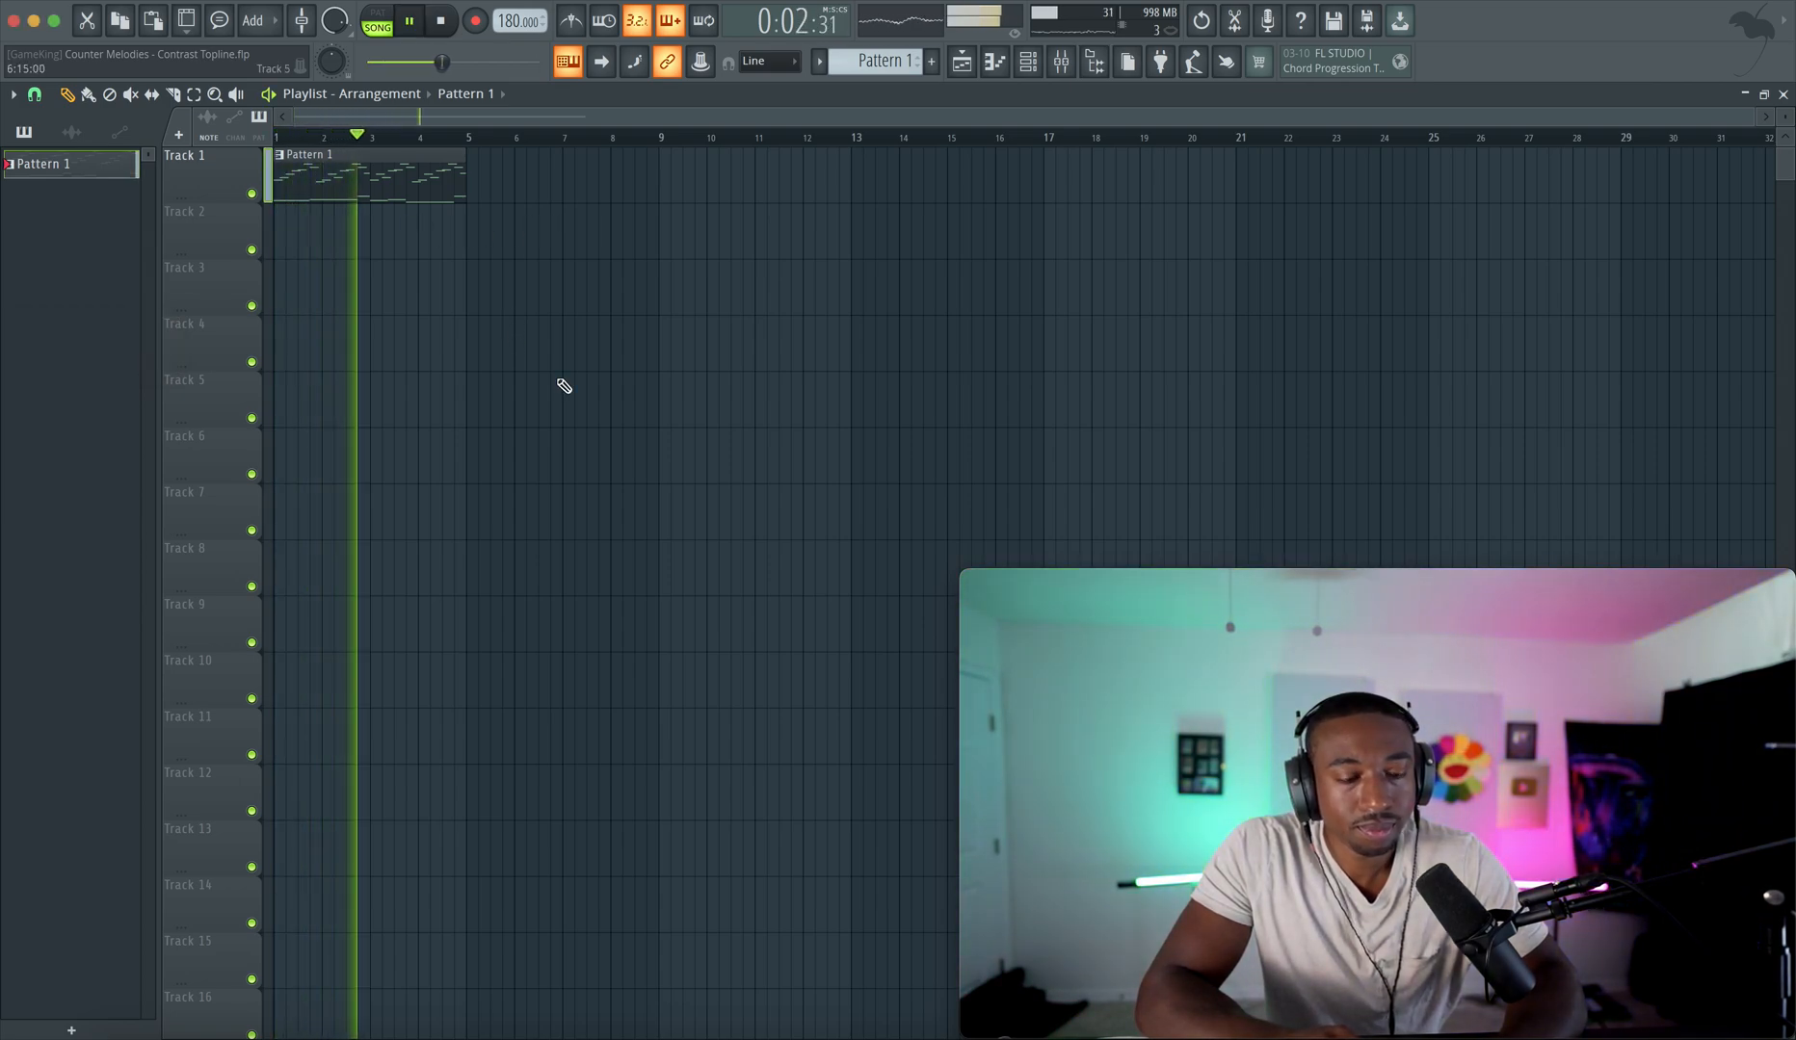
pyautogui.click(1028, 62)
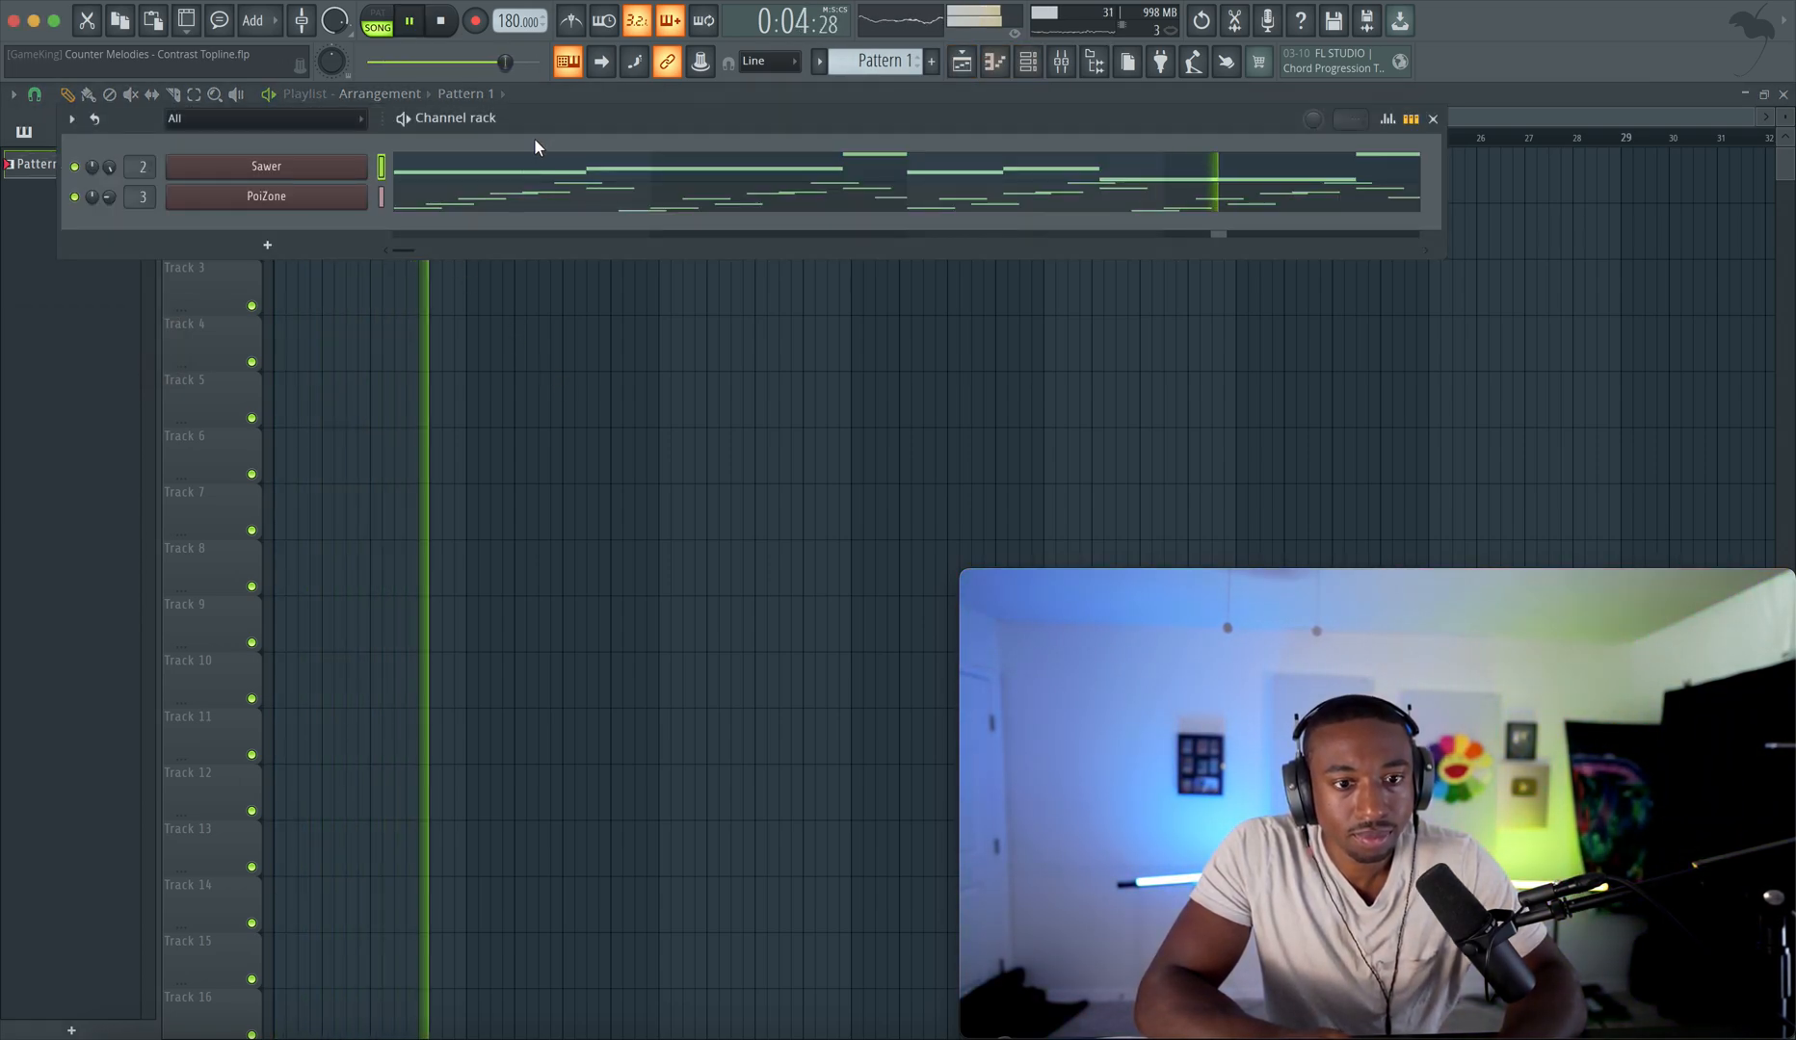
# - Examine the PoiZone counter melody's notes in the piano roll during playback, and return to the playlist
pyautogui.click(484, 198)
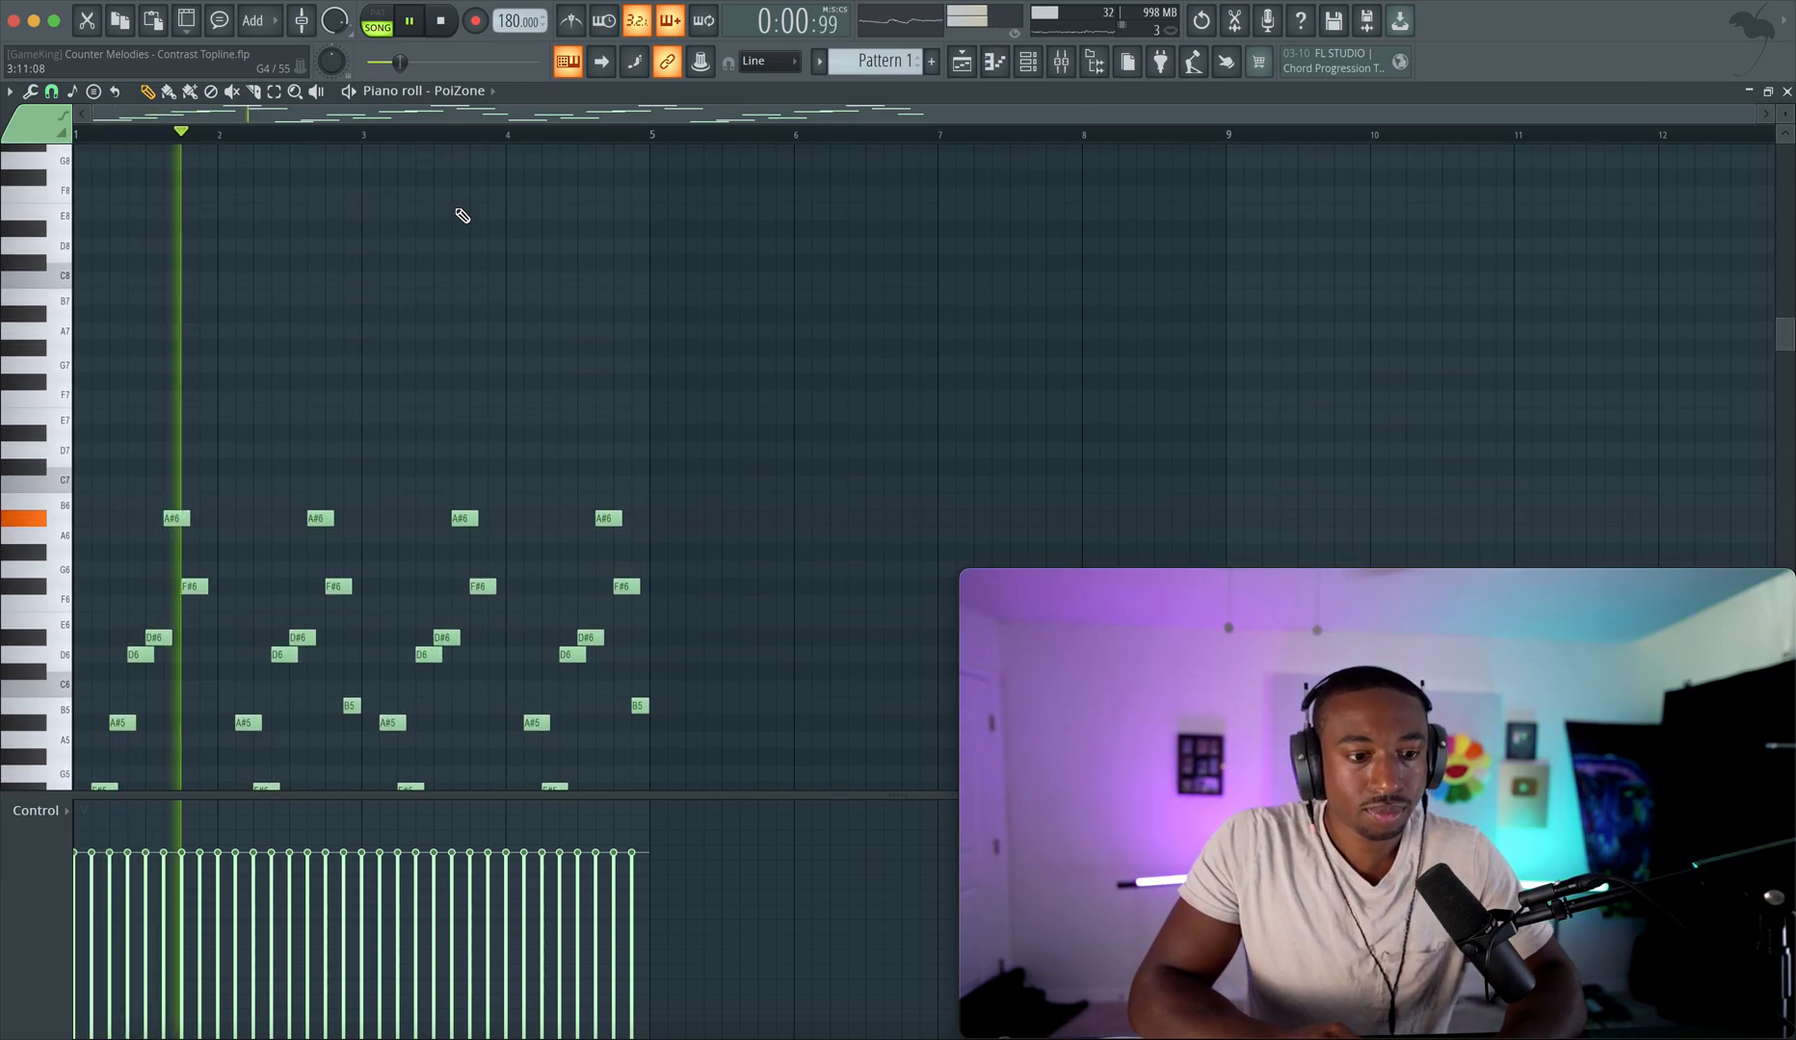
pyautogui.scroll(-4, 462, 216)
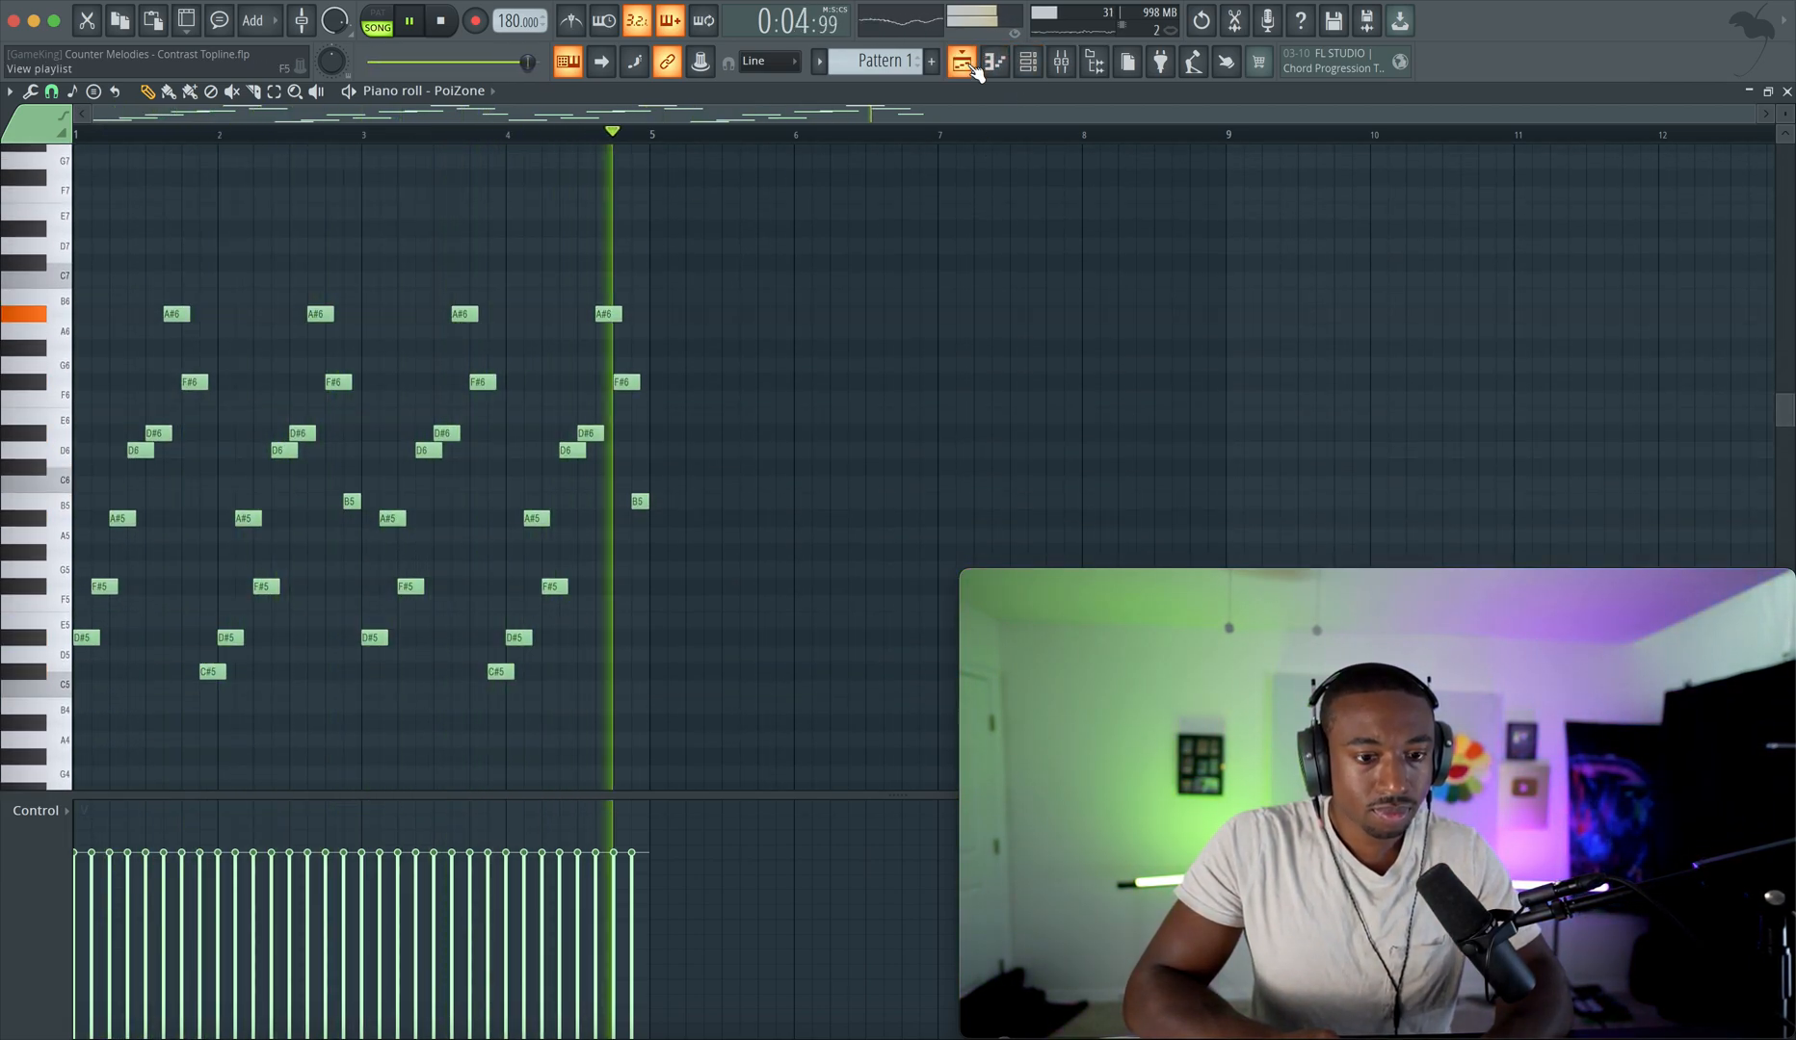
pyautogui.press('F6')
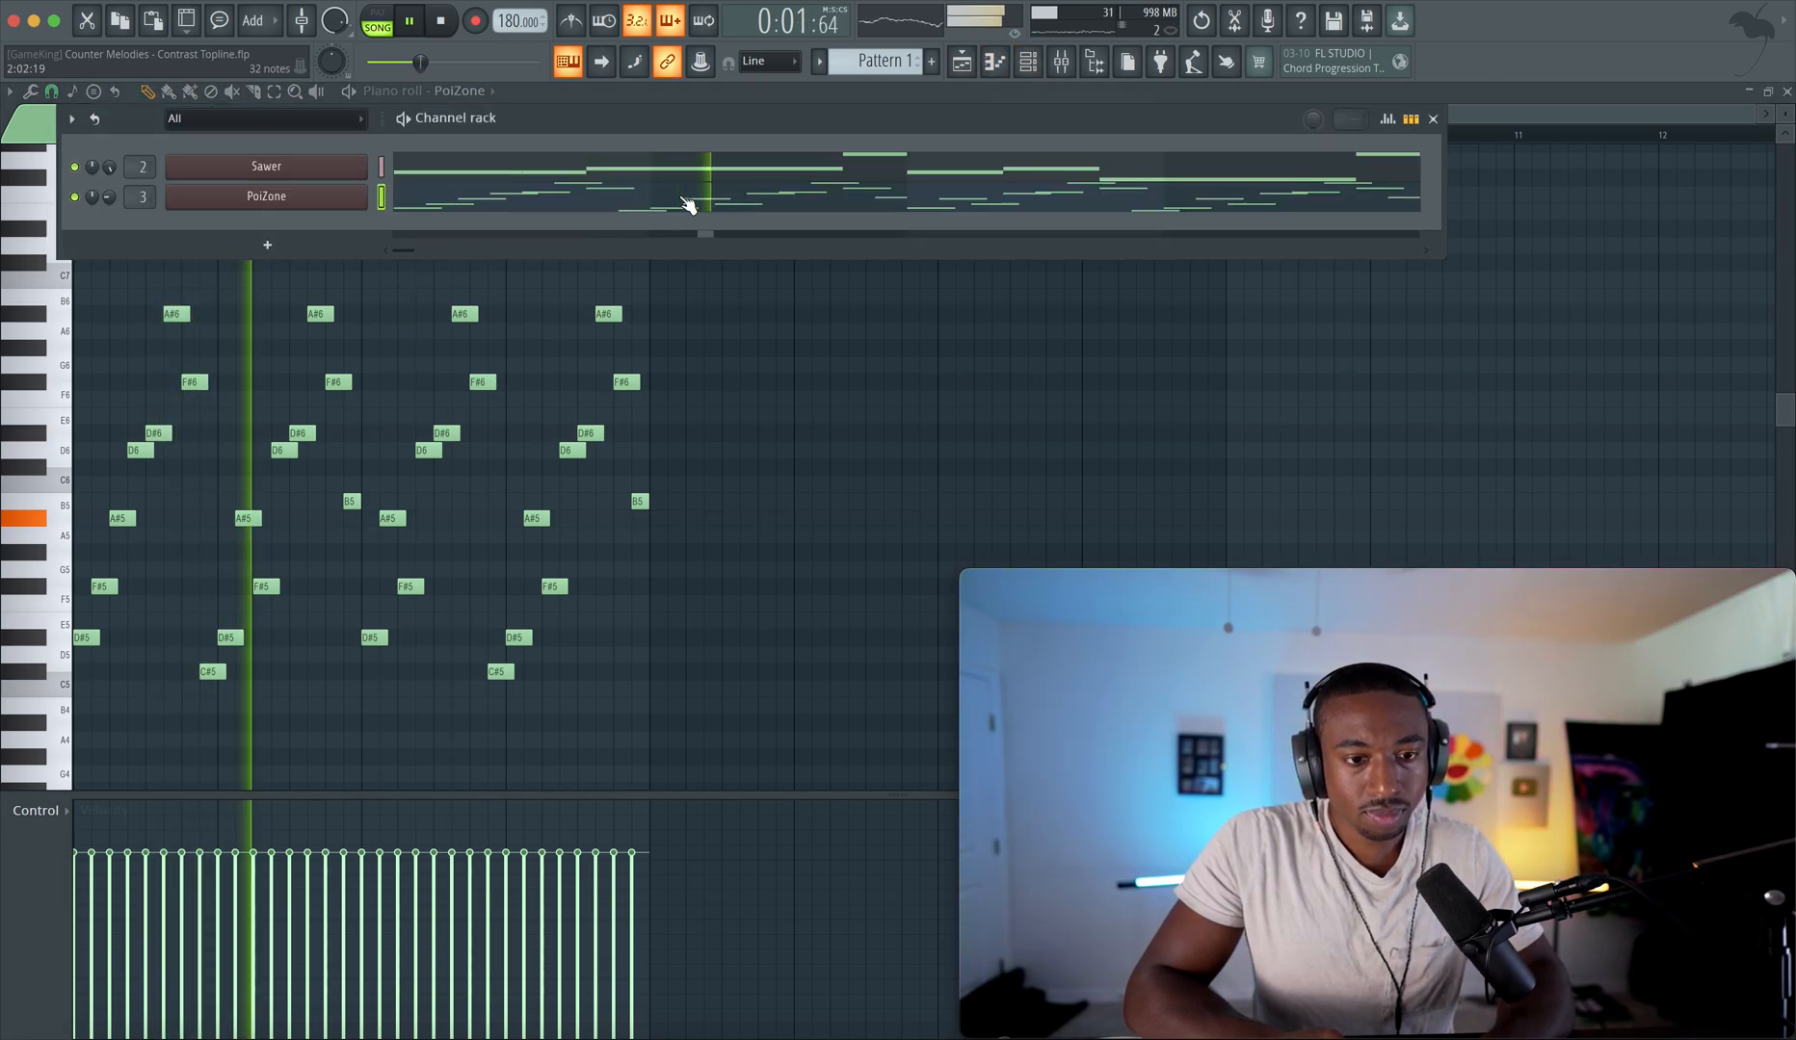
pyautogui.click(962, 62)
pyautogui.press('space')
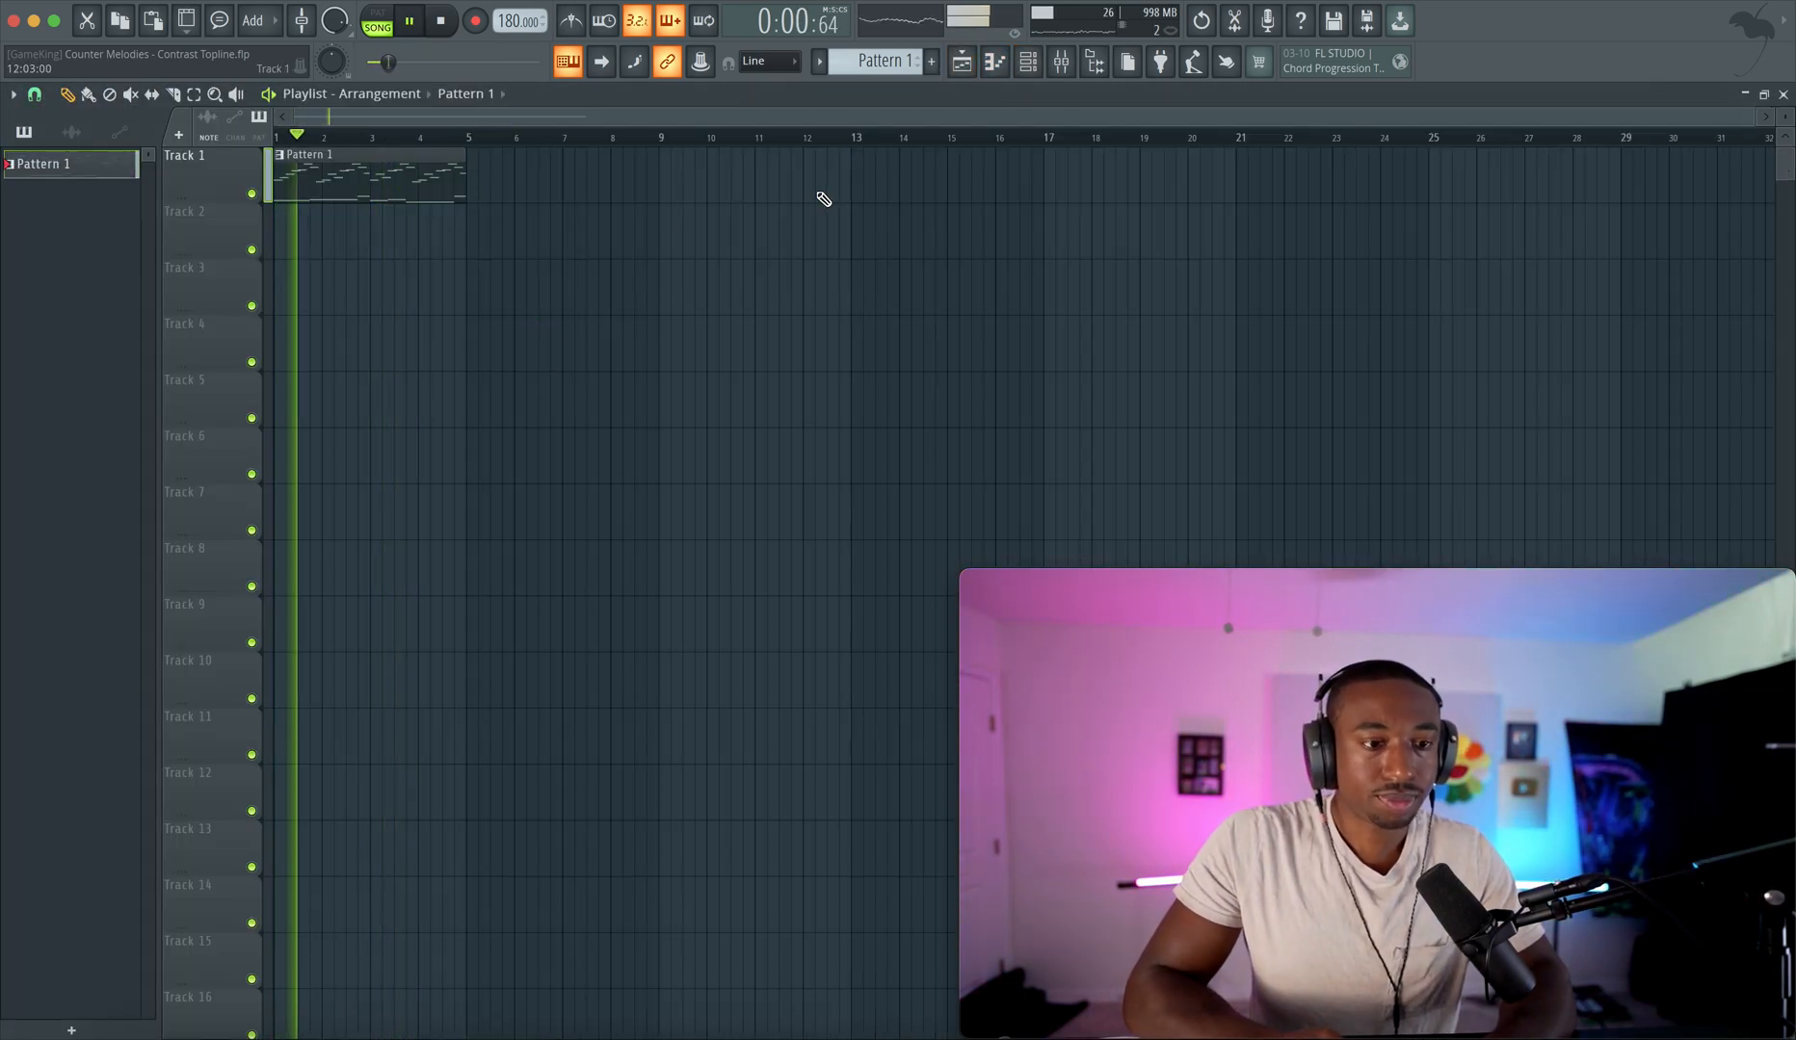
# - Check the Sawer and PoiZone tracks in the mixer and the channel rack while the song plays
pyautogui.click(1061, 62)
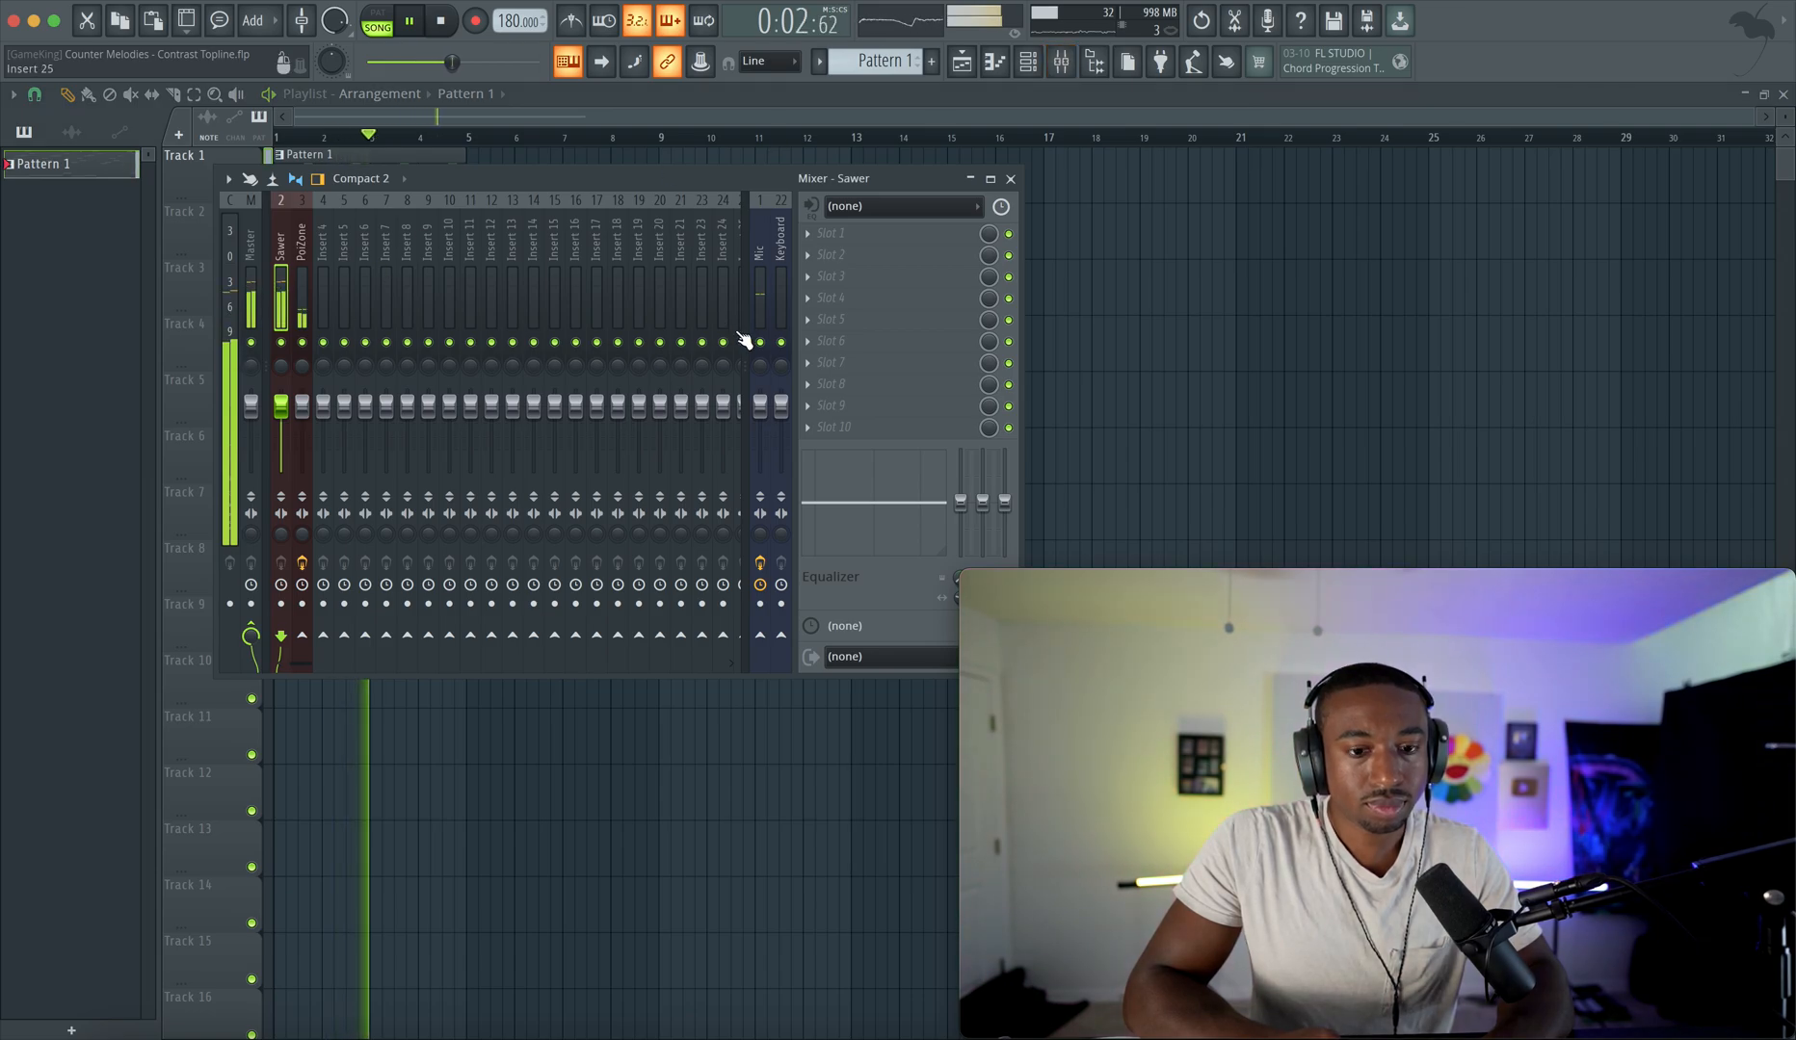
pyautogui.press('F9')
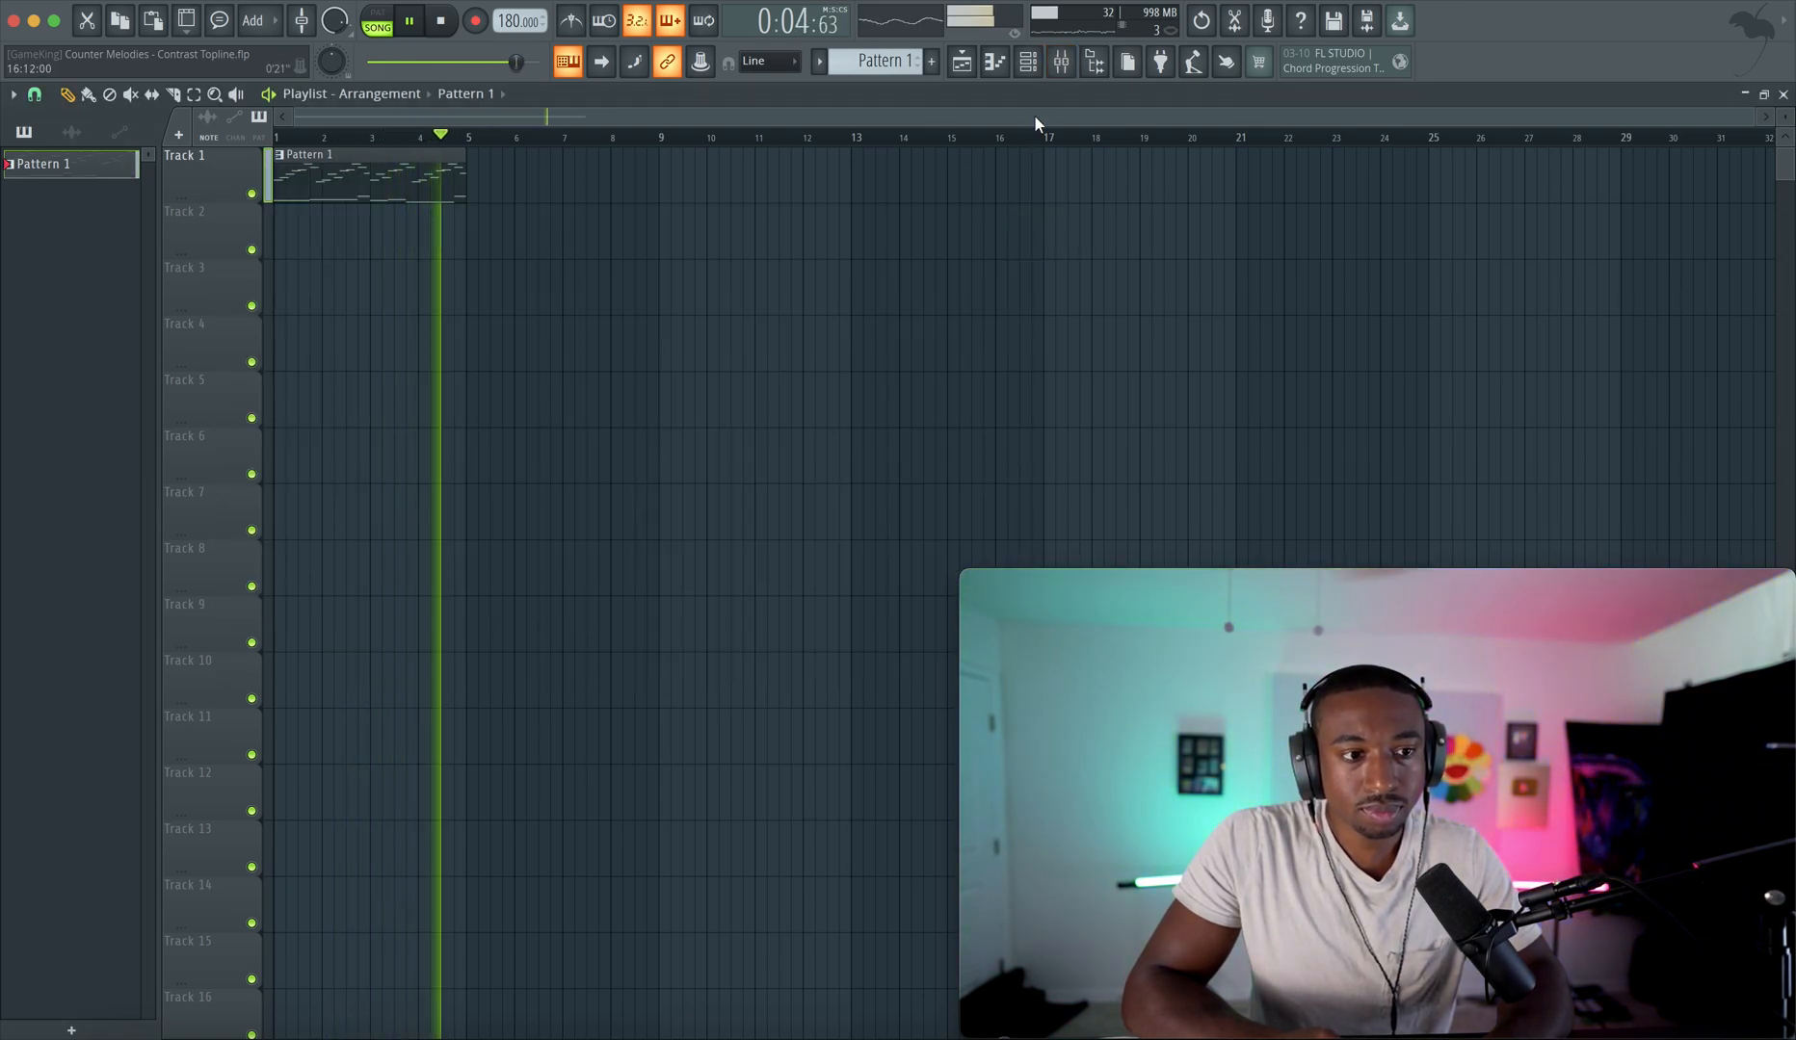
pyautogui.click(1039, 66)
pyautogui.click(633, 470)
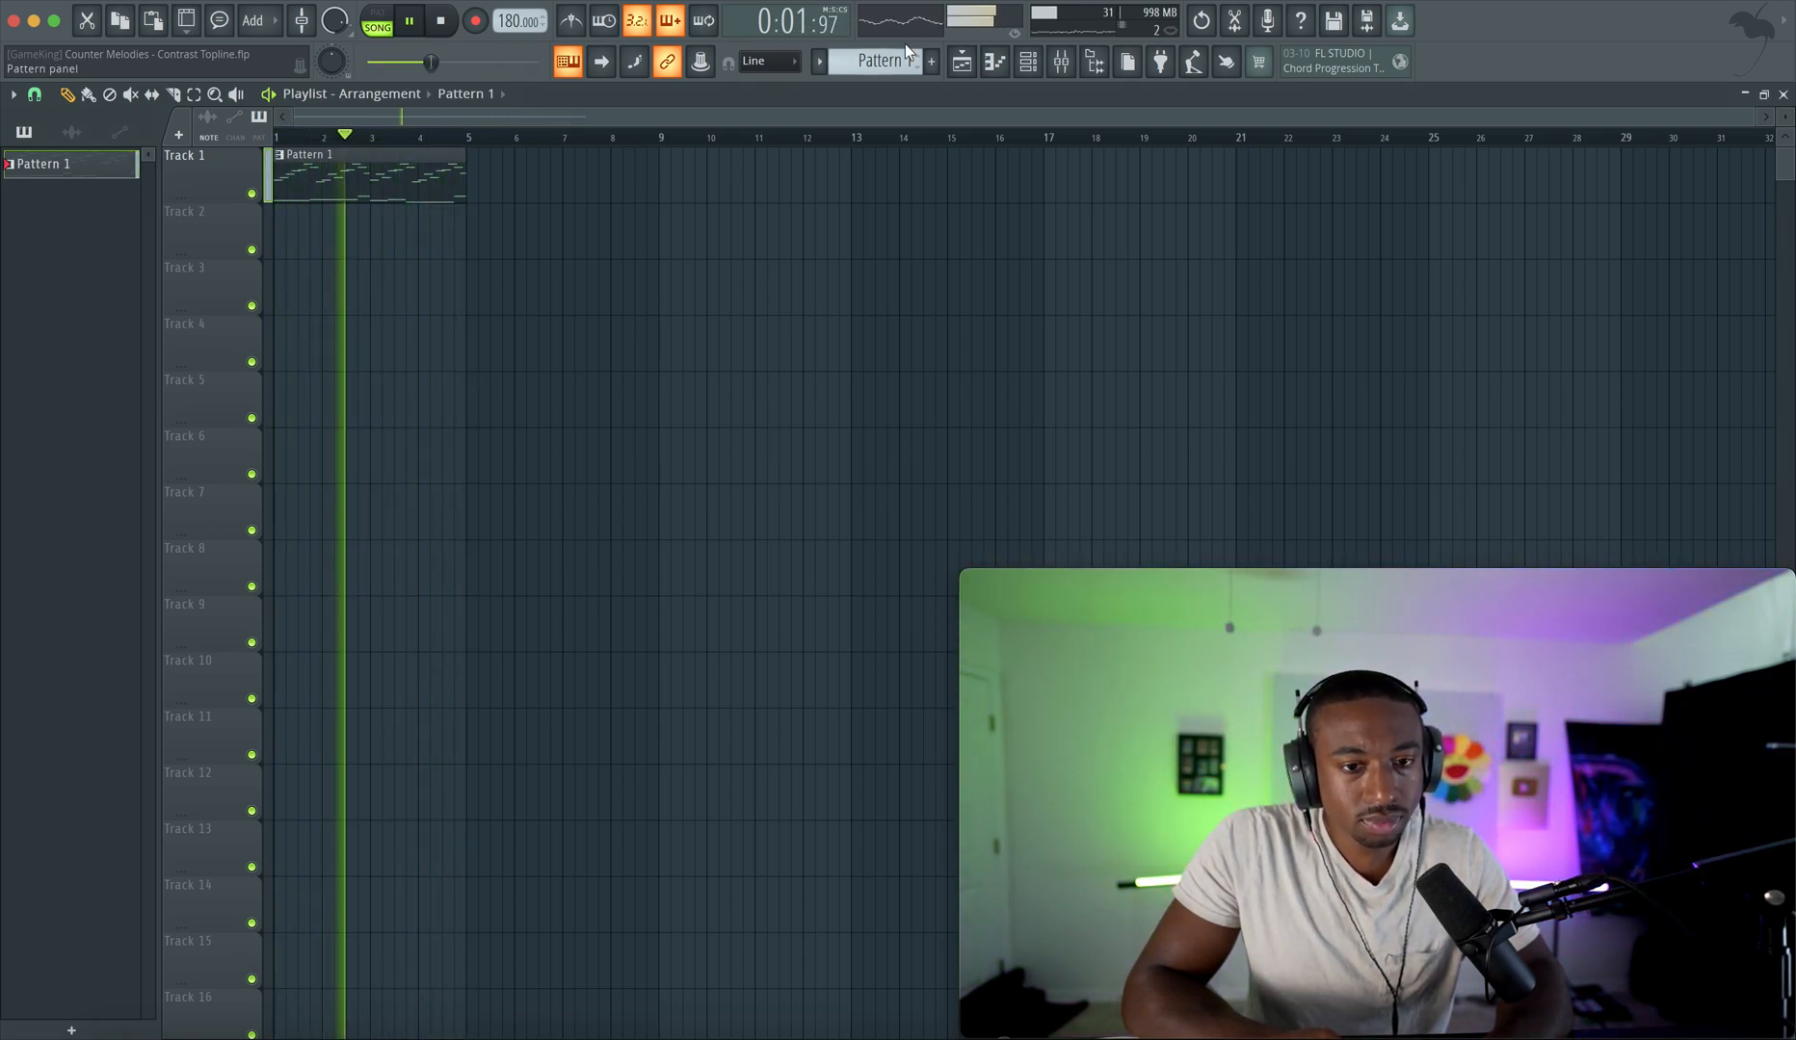
pyautogui.click(999, 63)
pyautogui.click(1028, 64)
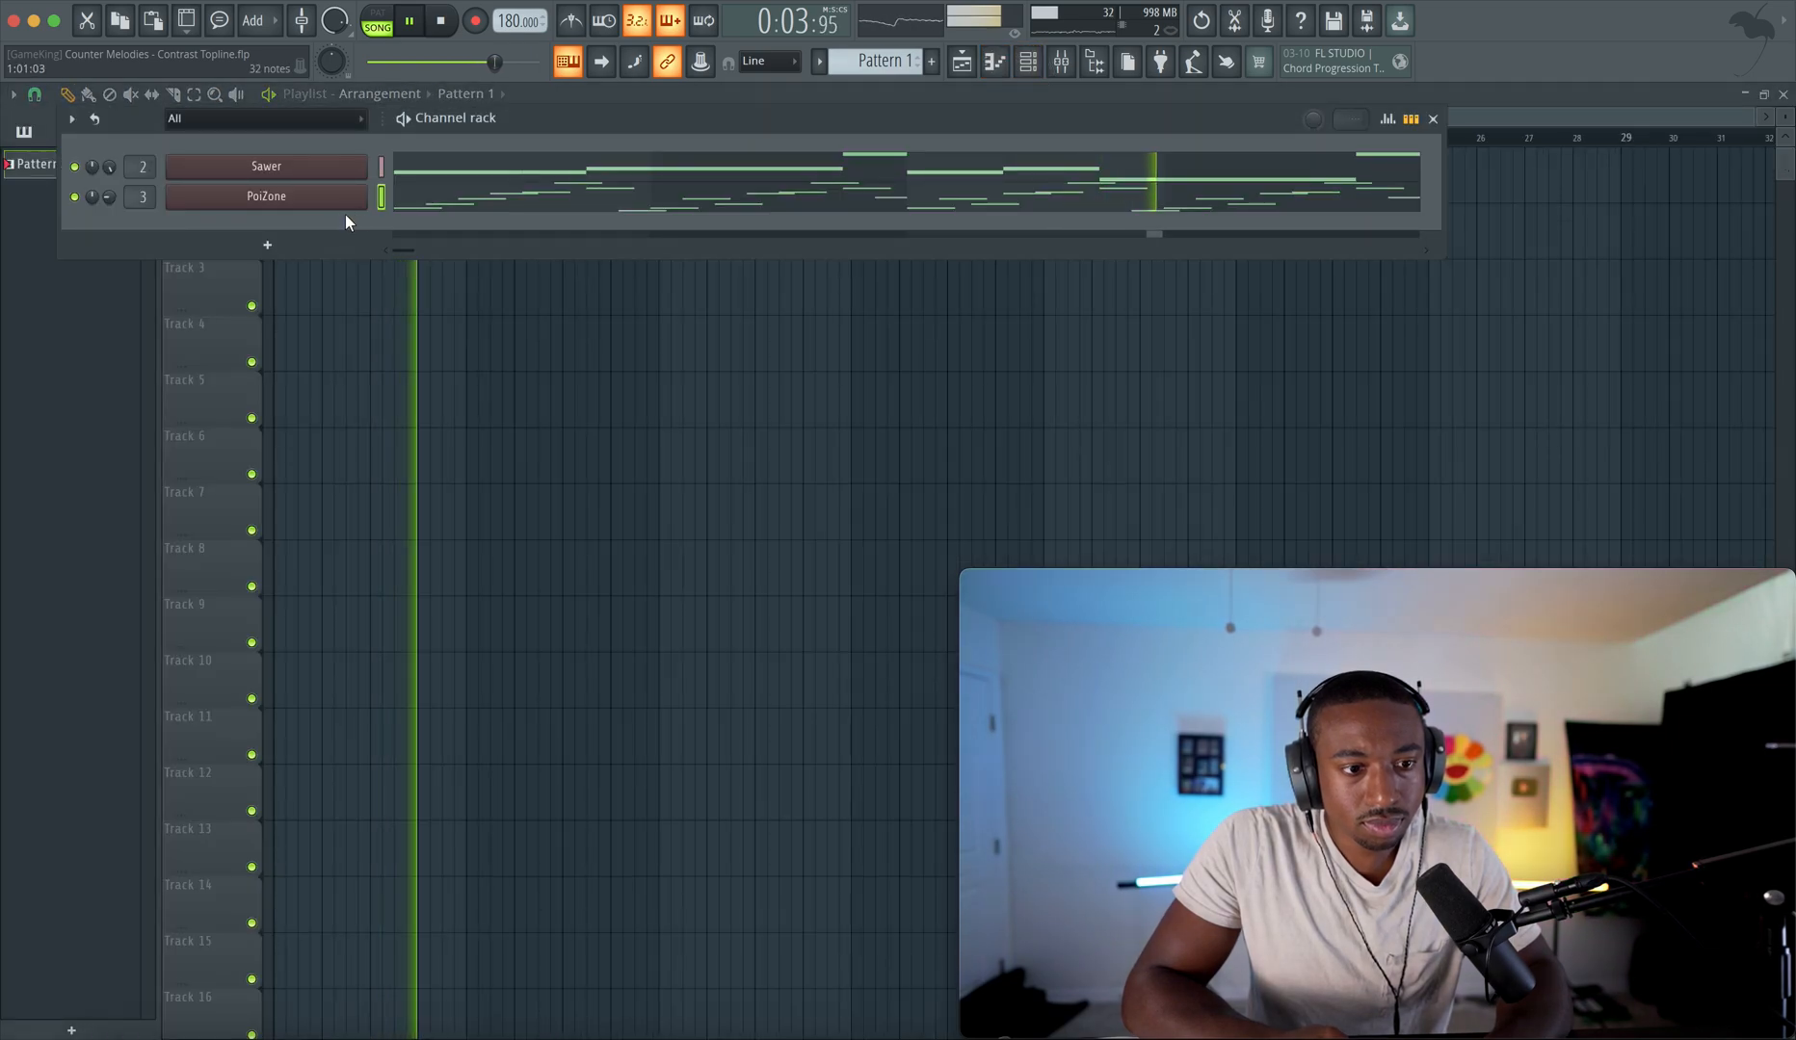
pyautogui.rightClick(679, 369)
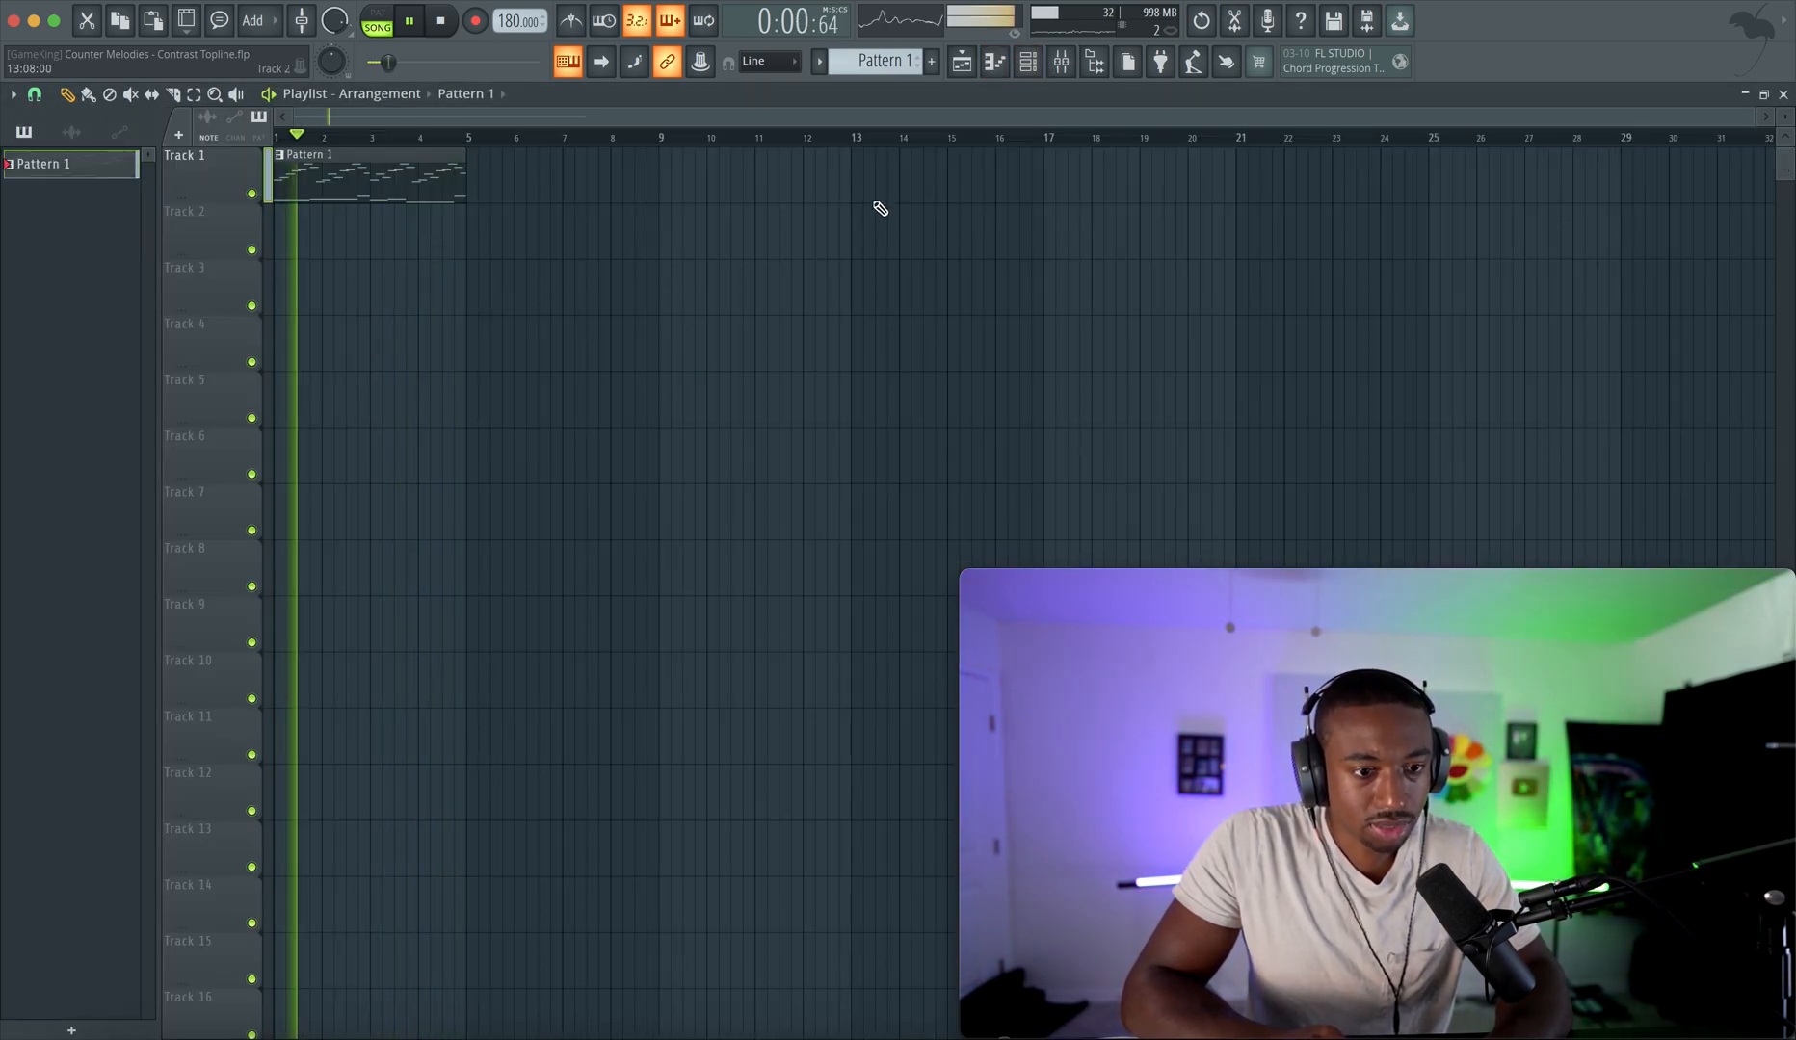
# - Duplicate the Pattern 1 clip on Track 1 so a second copy starts at bar 5, and listen through both clips
pyautogui.moveTo(581, 252); pyautogui.dragTo(391, 194)
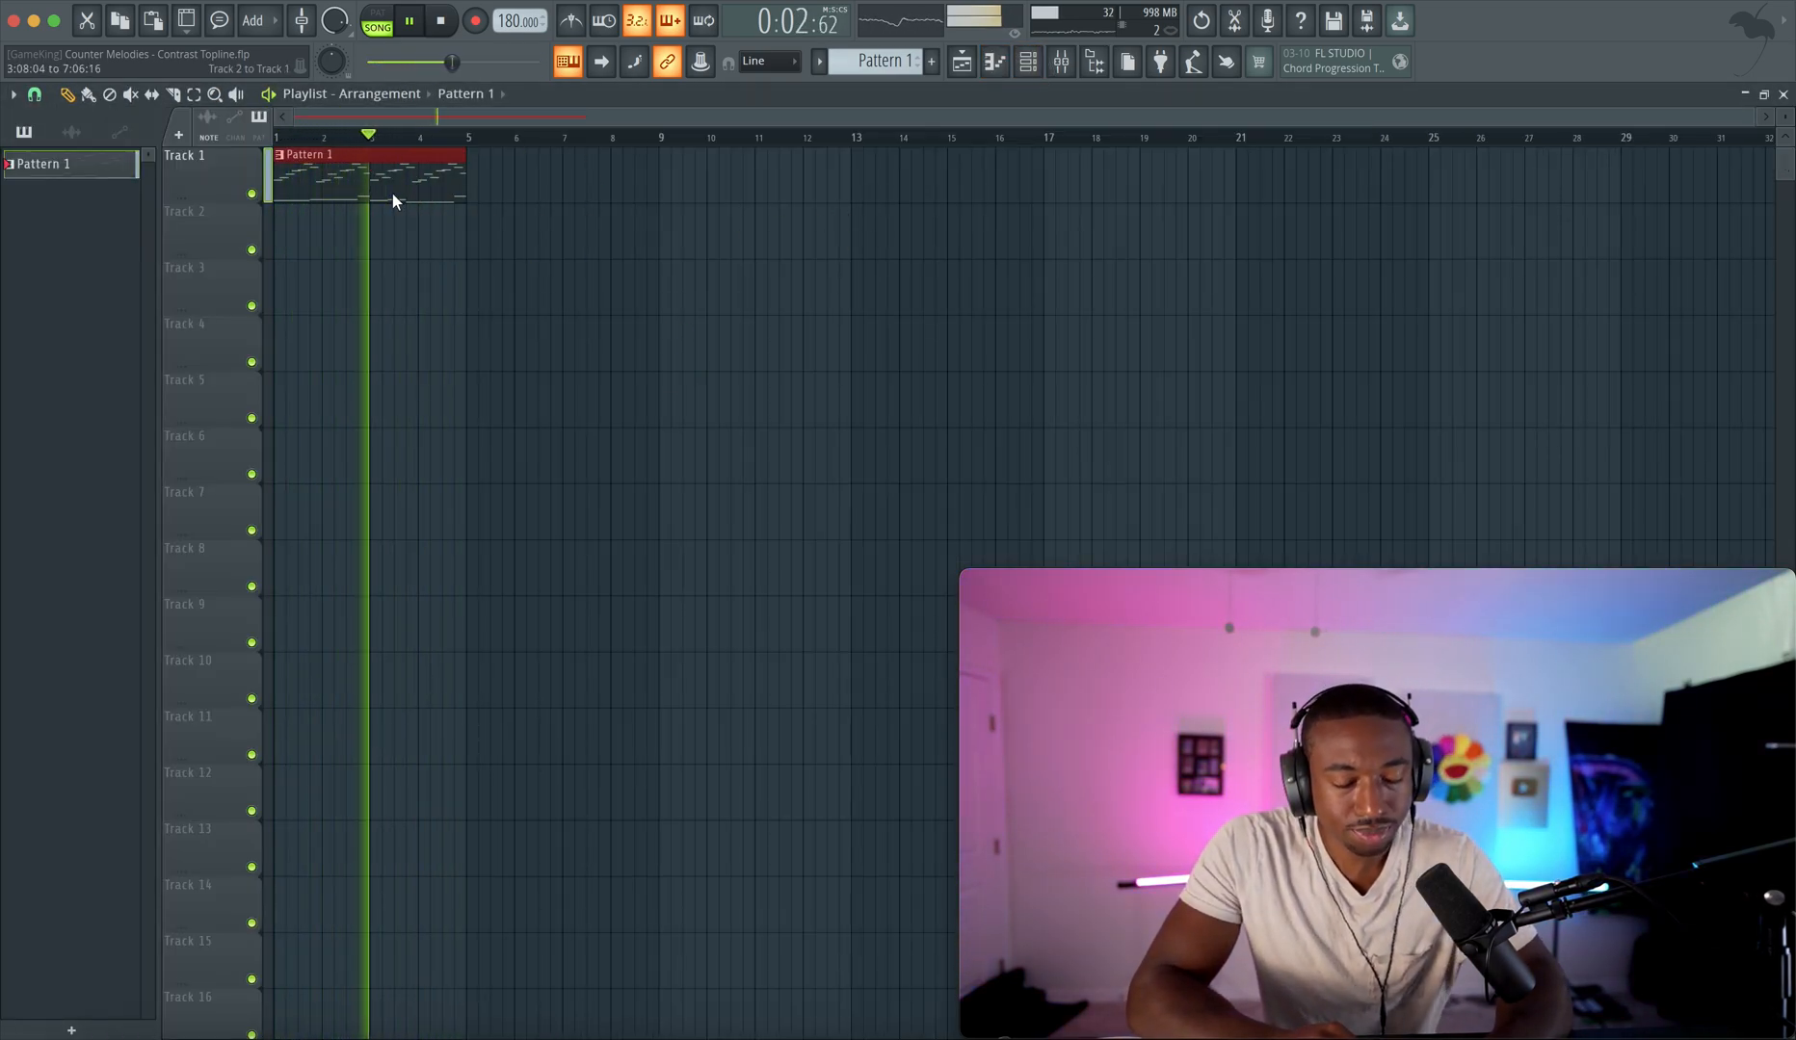
pyautogui.hotkey('ctrl', 'b')
pyautogui.rightClick(729, 224)
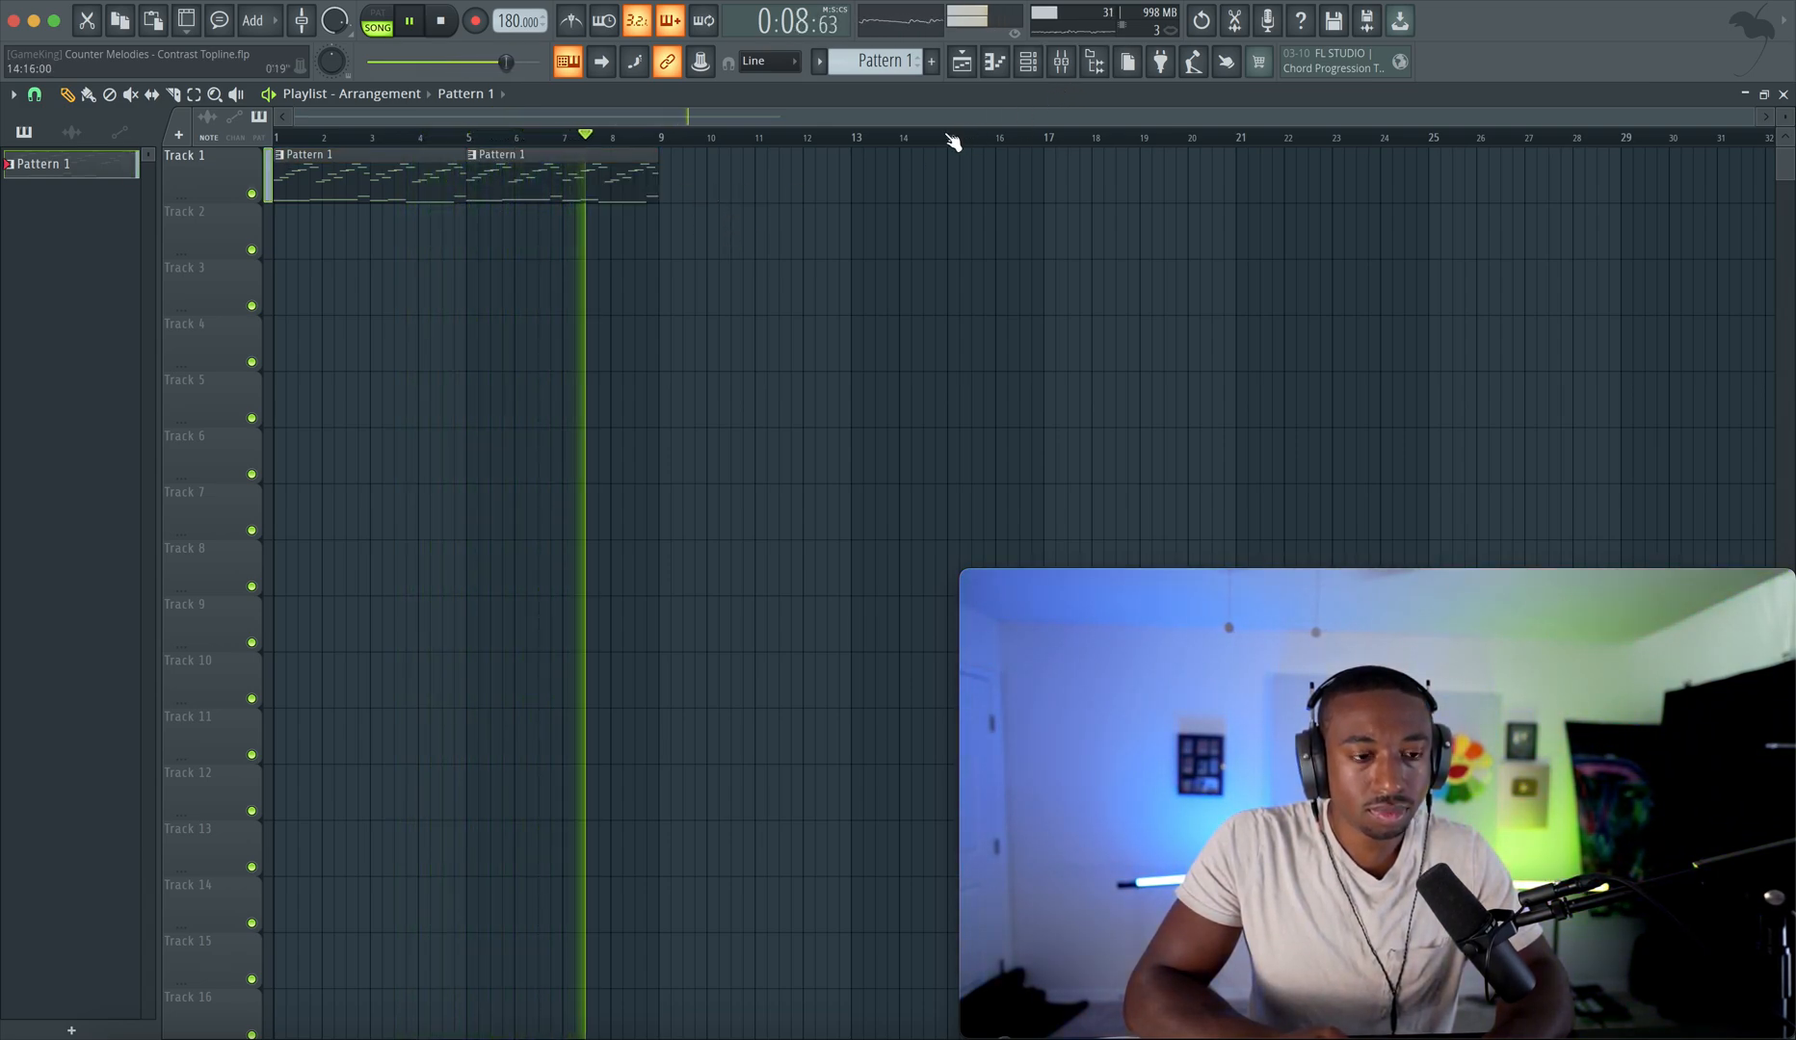
pyautogui.rightClick(959, 224)
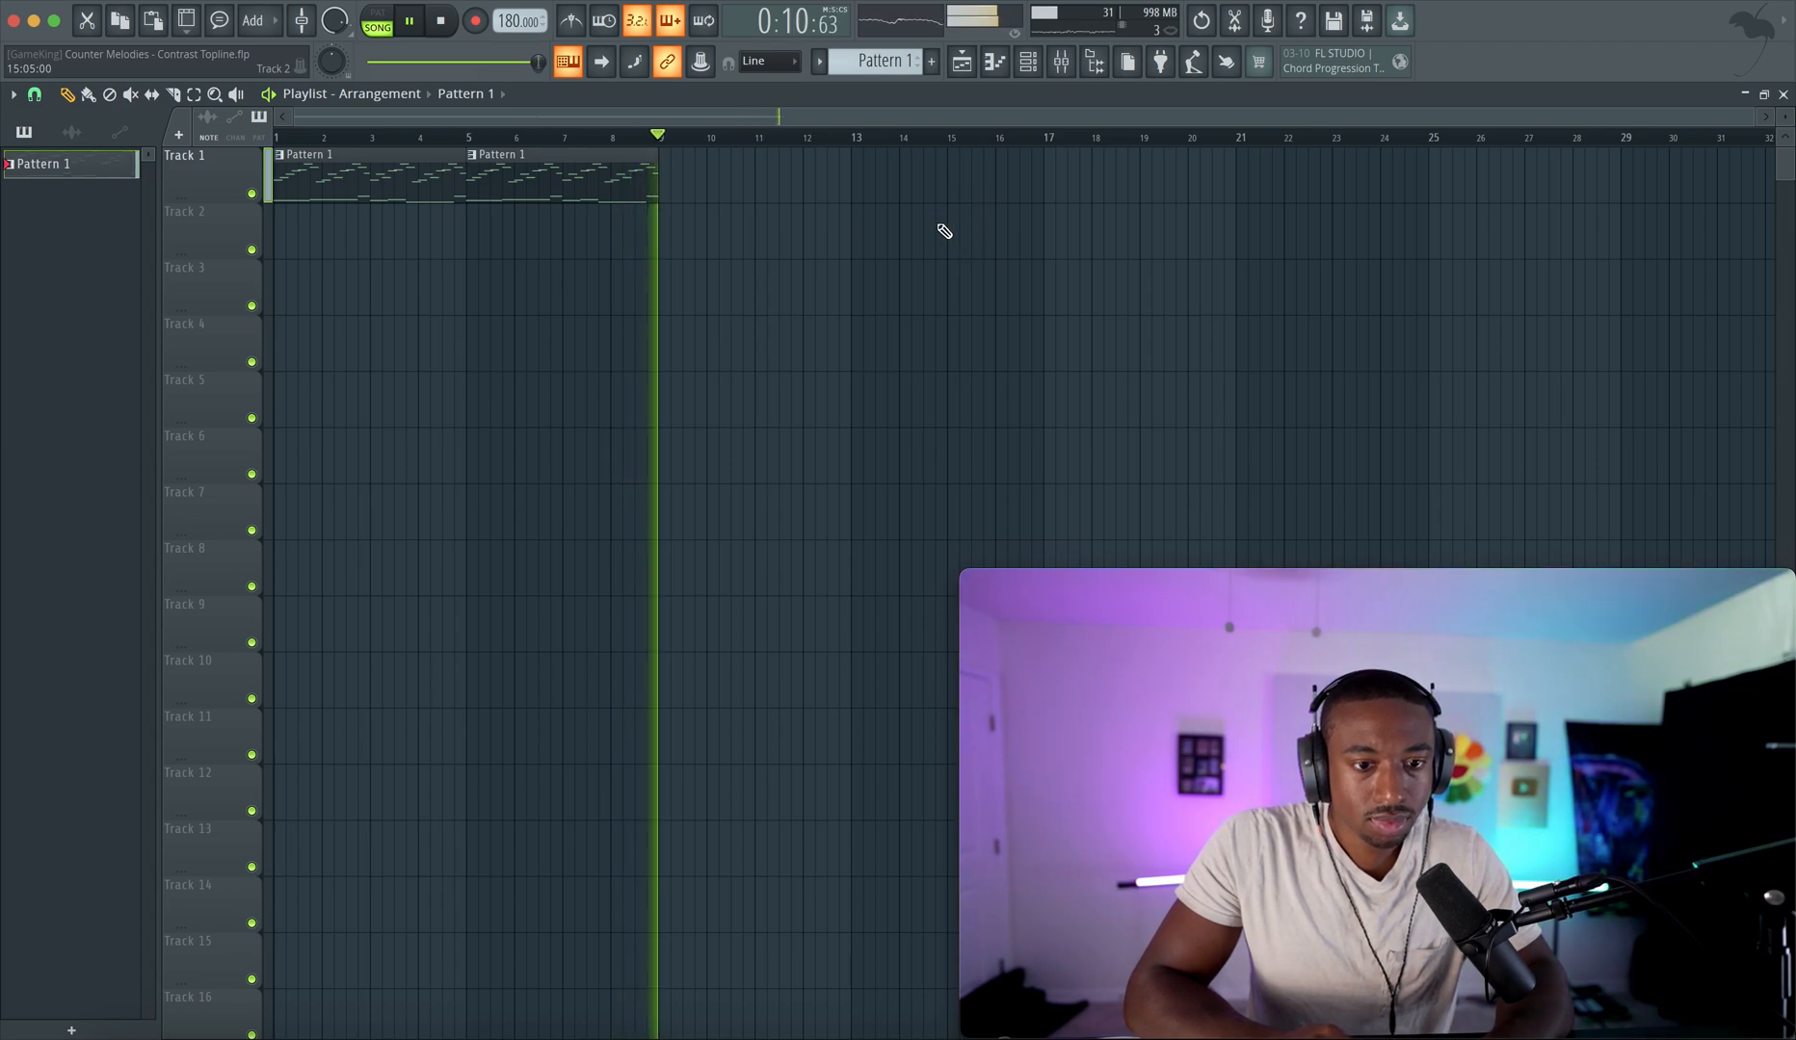
pyautogui.rightClick(748, 279)
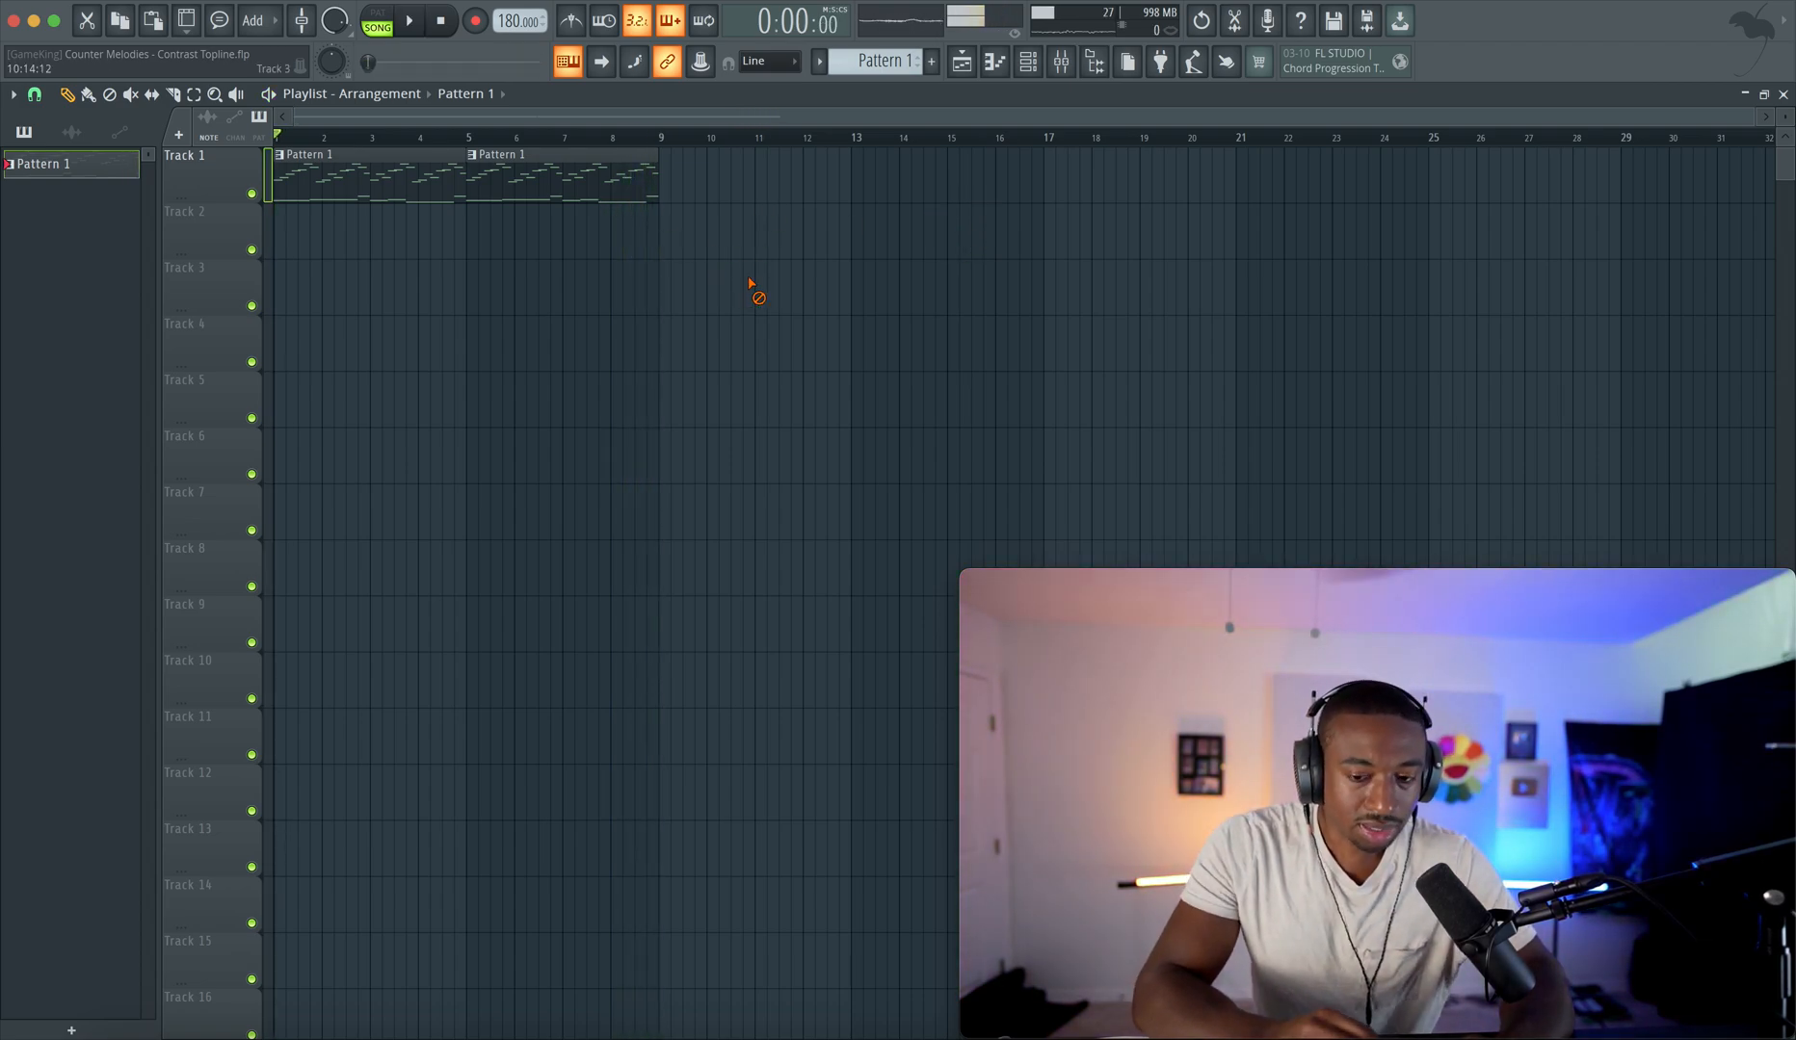